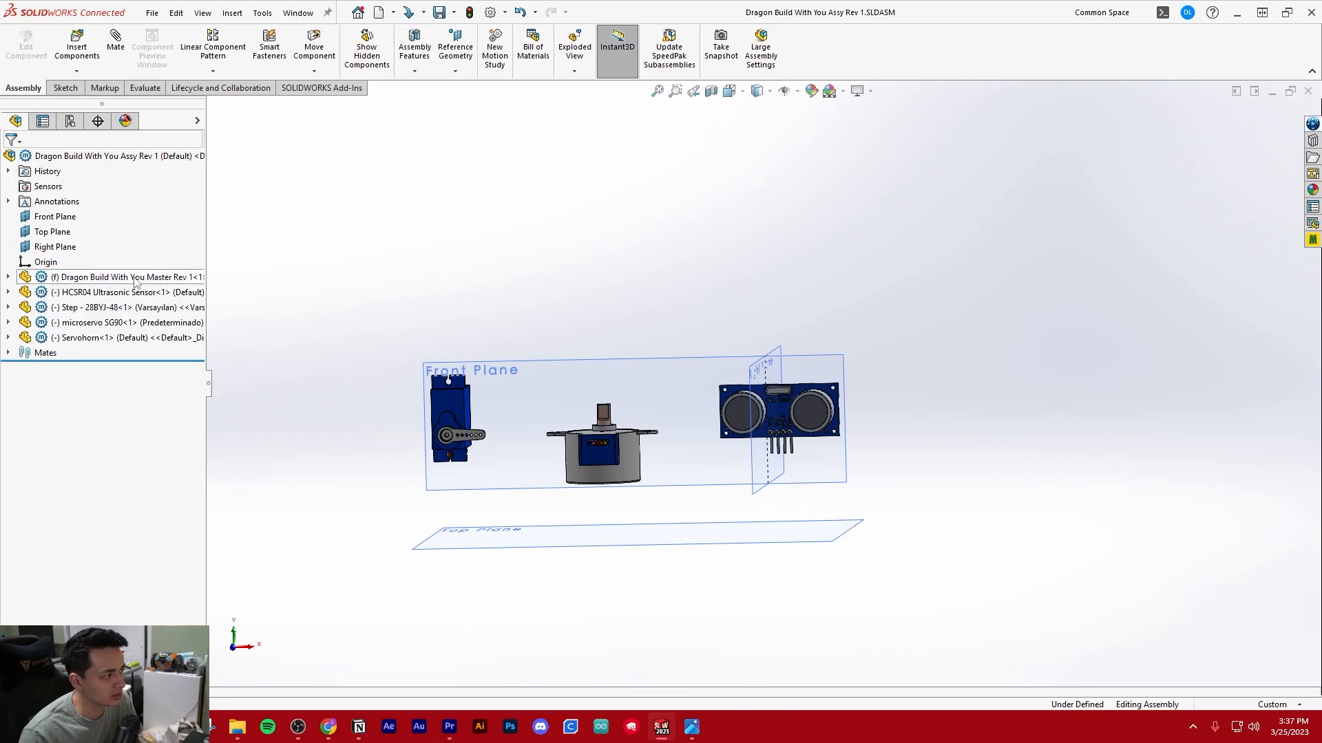
Open the Dragon Build With You Master Rev 1 component of the assembly as its own part
{"action": "left_click", "coordinate": [135, 278]}
{"action": "right_click", "coordinate": [135, 281]}
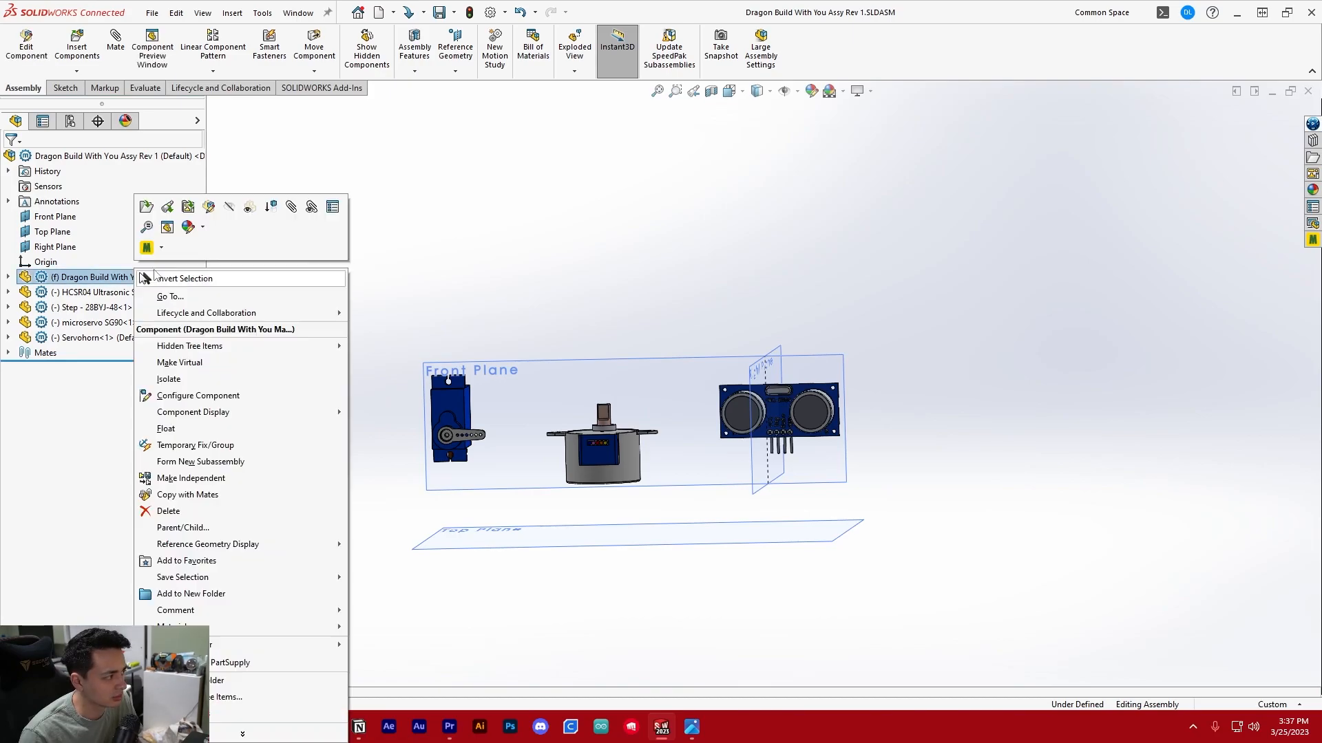
{"action": "left_click", "coordinate": [146, 208]}
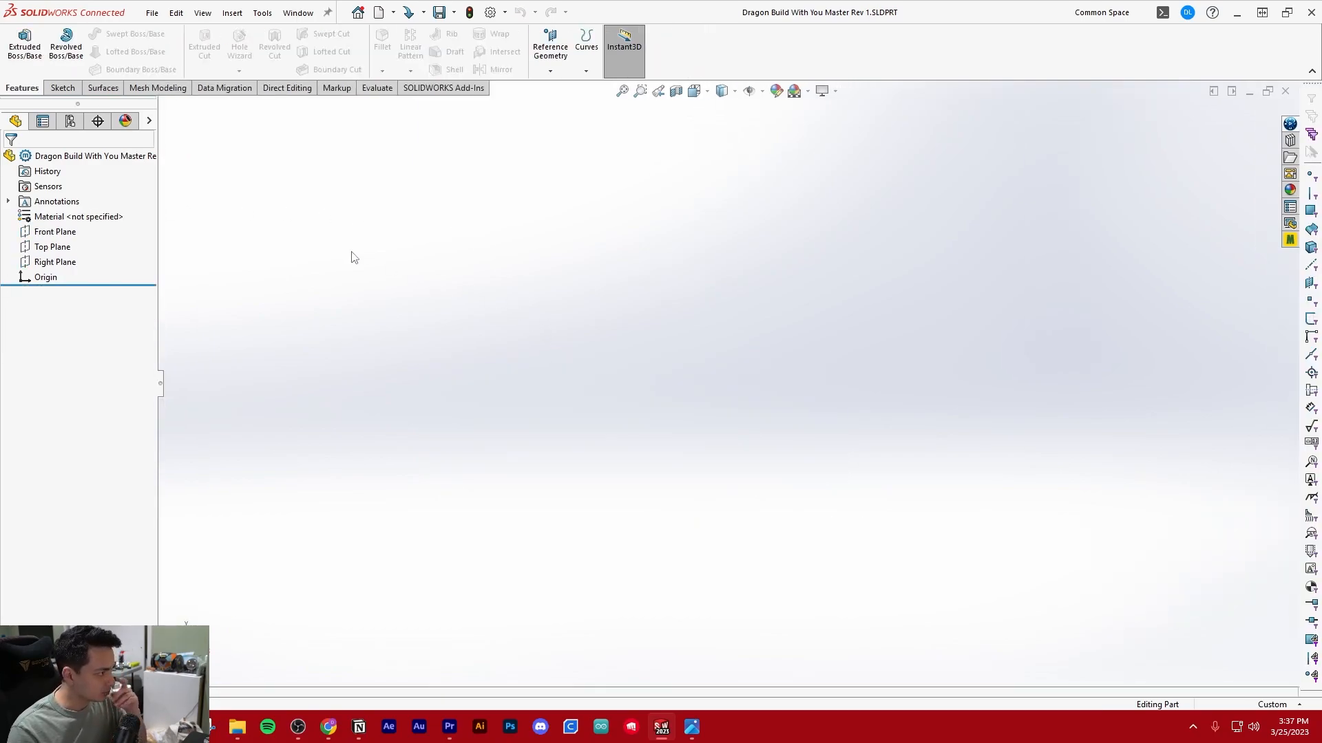
Show the Front, Top and Right planes in the master part and keep their display switched on in the view
{"action": "left_click", "coordinate": [55, 232]}
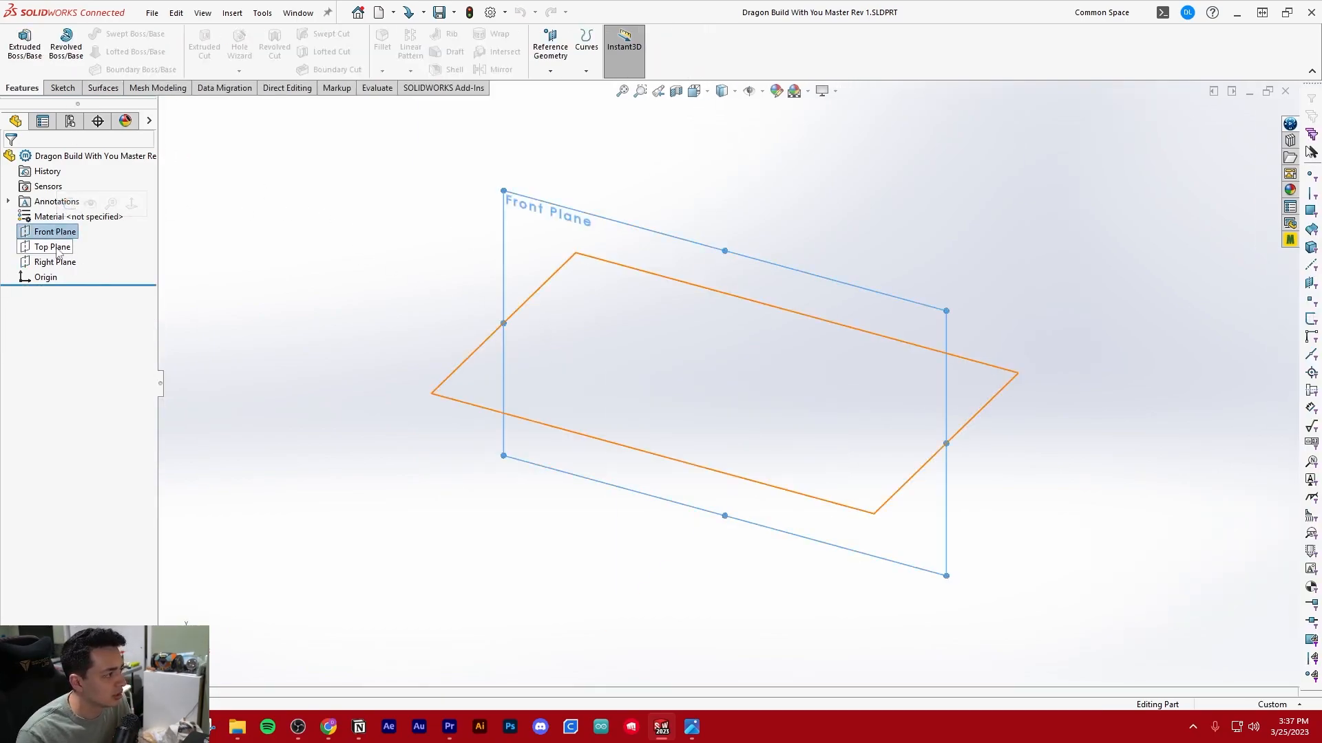
{"action": "left_click", "coordinate": [97, 259]}
{"action": "left_click", "coordinate": [55, 232]}
{"action": "left_click", "coordinate": [52, 246], "text": "ctrl"}
{"action": "left_click", "coordinate": [61, 262], "text": "ctrl"}
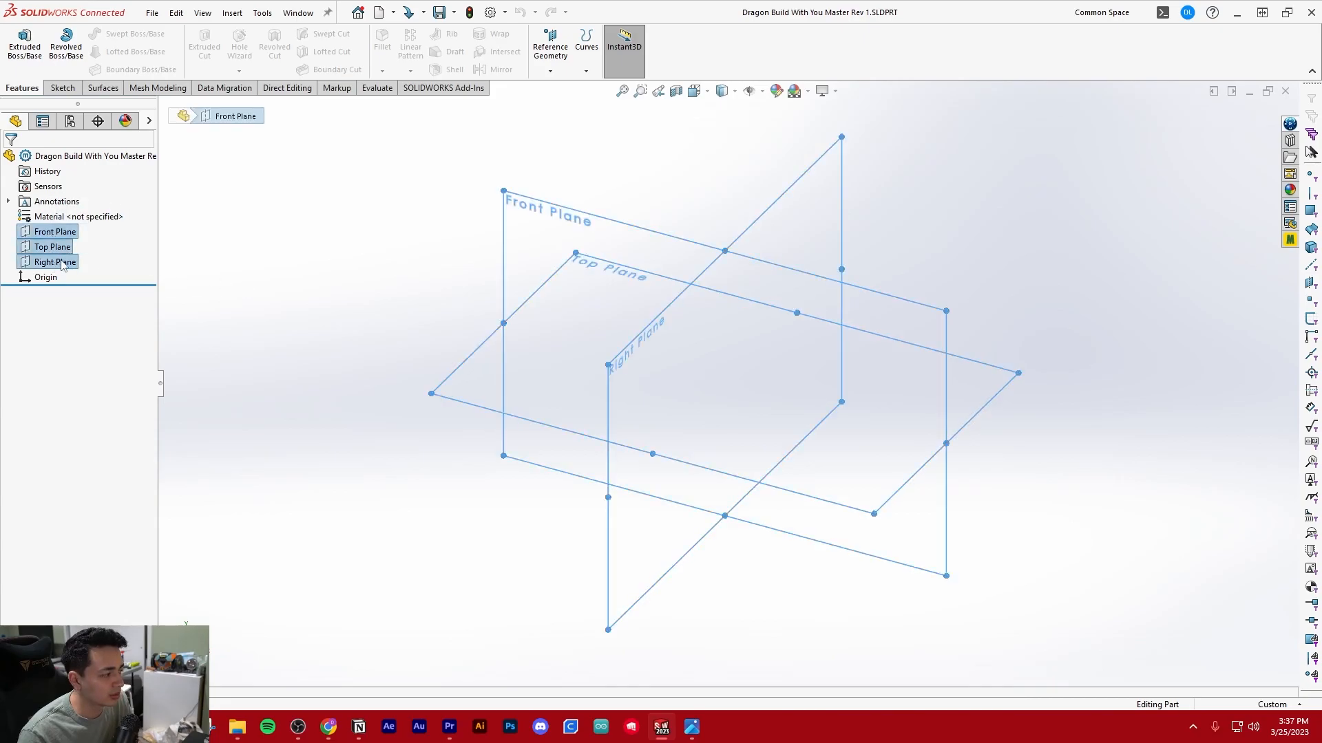
{"action": "left_click", "coordinate": [254, 263]}
{"action": "left_click", "coordinate": [54, 232]}
{"action": "left_click", "coordinate": [49, 248], "text": "ctrl"}
{"action": "left_click", "coordinate": [50, 262], "text": "ctrl"}
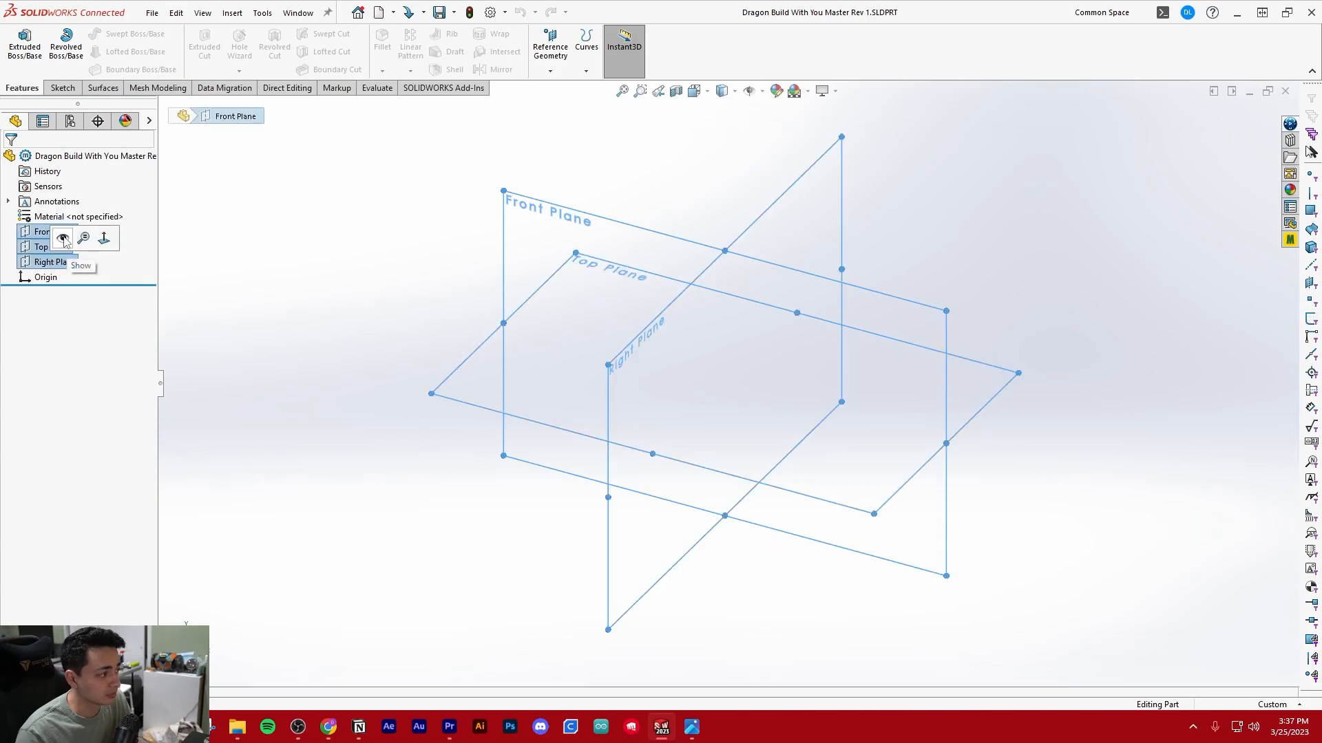
{"action": "left_click", "coordinate": [62, 238]}
{"action": "left_click", "coordinate": [748, 92]}
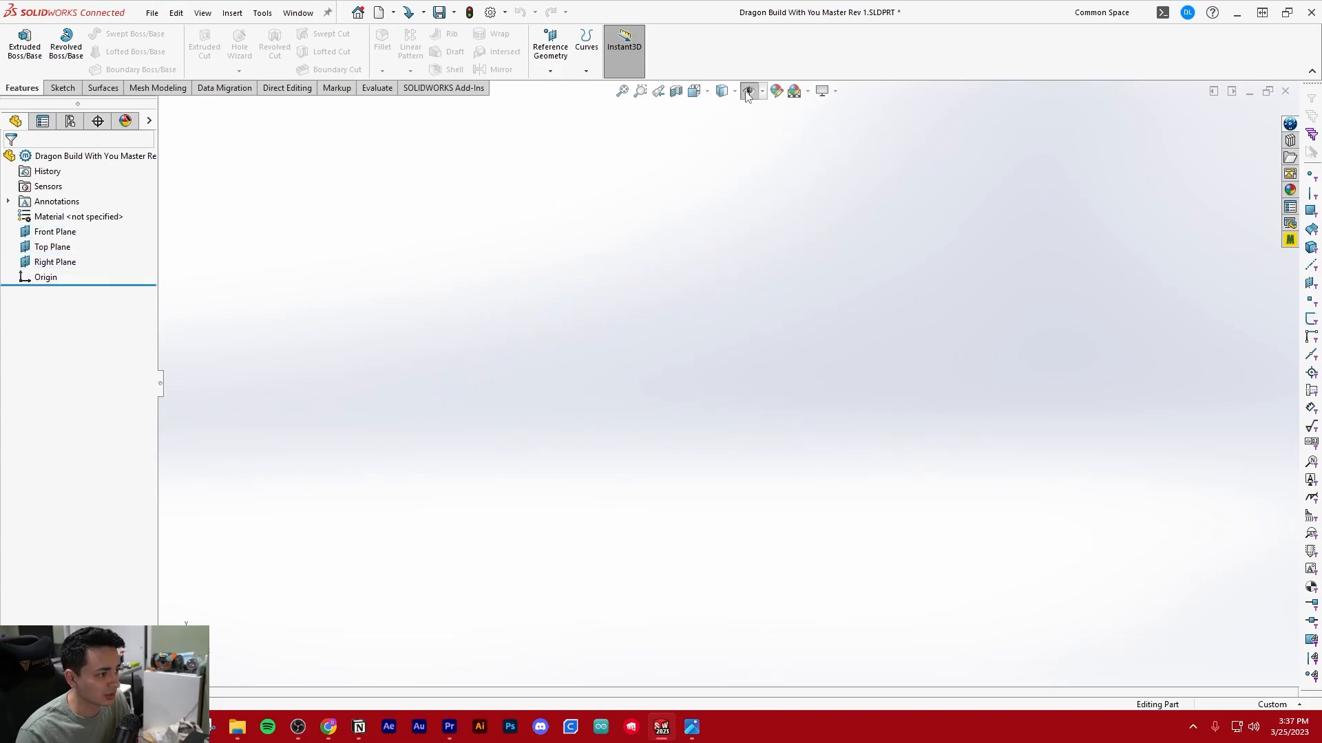
{"action": "left_click", "coordinate": [749, 94]}
{"action": "left_click", "coordinate": [750, 93]}
{"action": "left_click", "coordinate": [751, 95]}
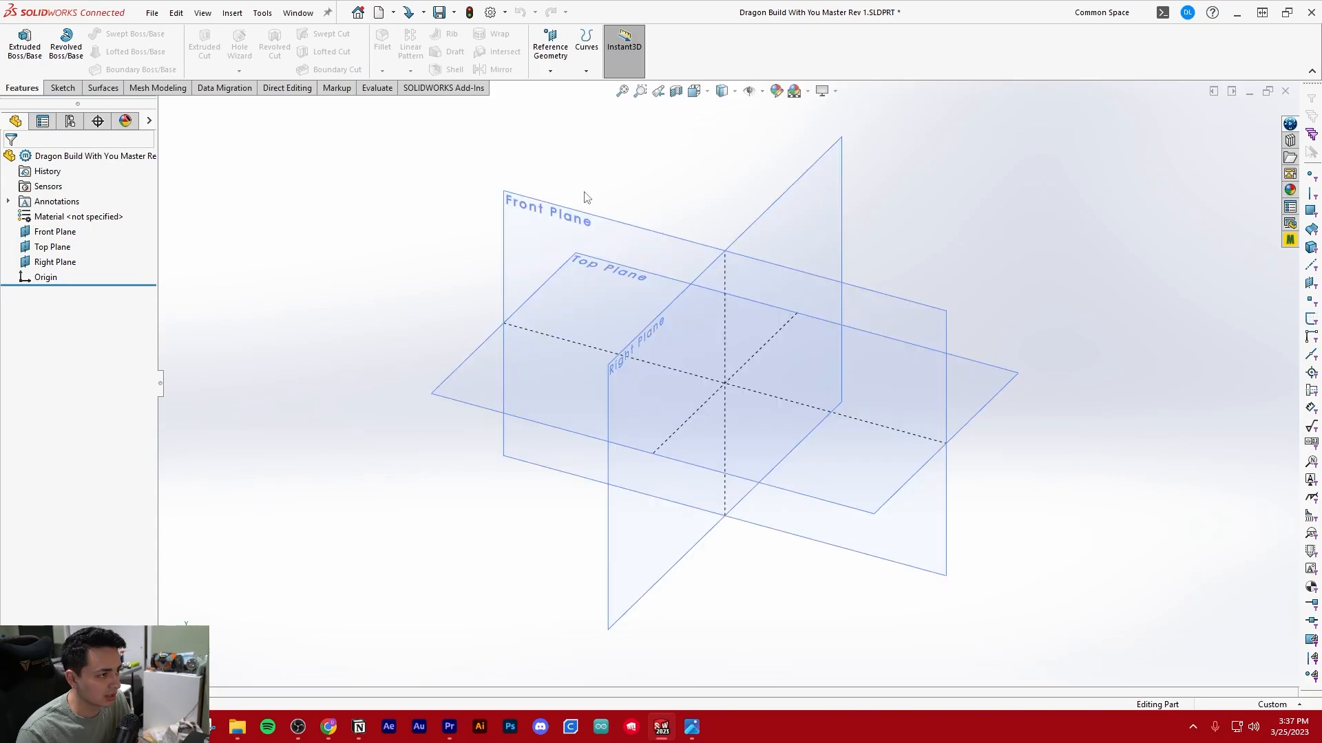
{"action": "left_click", "coordinate": [63, 88]}
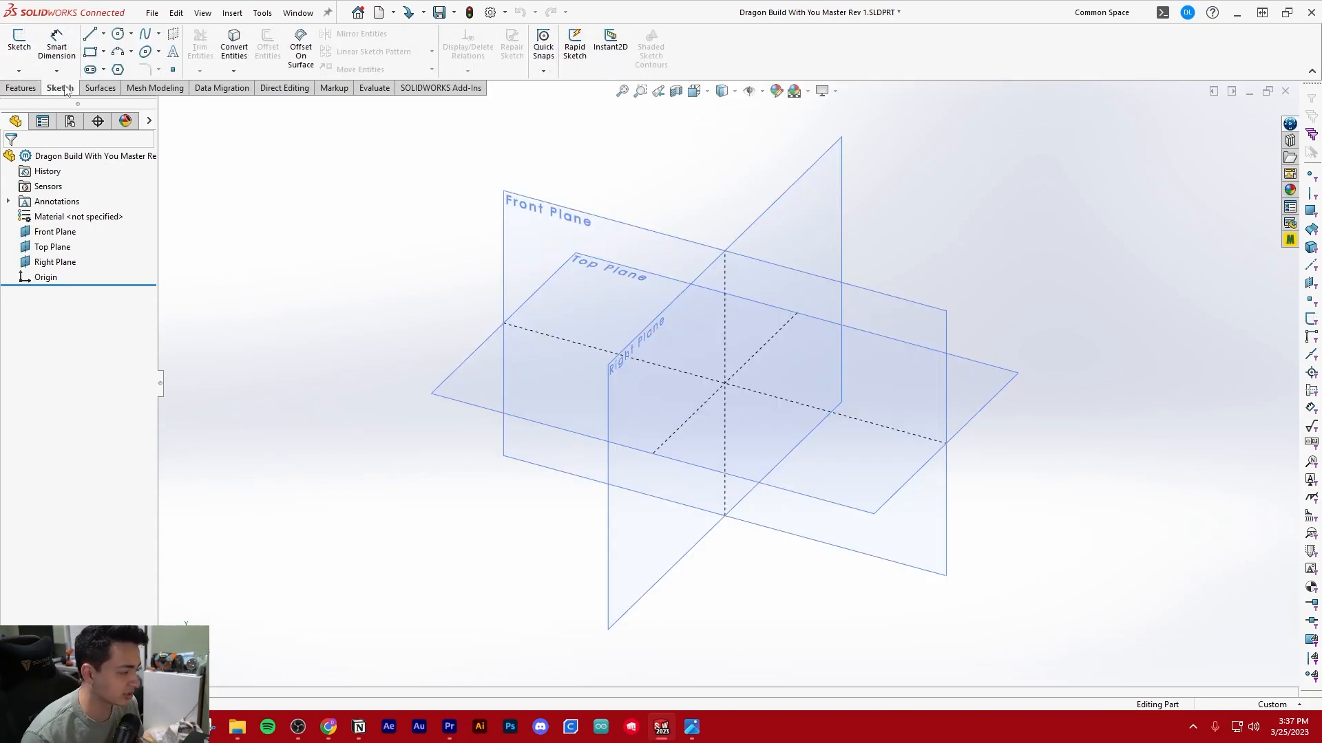
{"action": "left_click", "coordinate": [33, 87]}
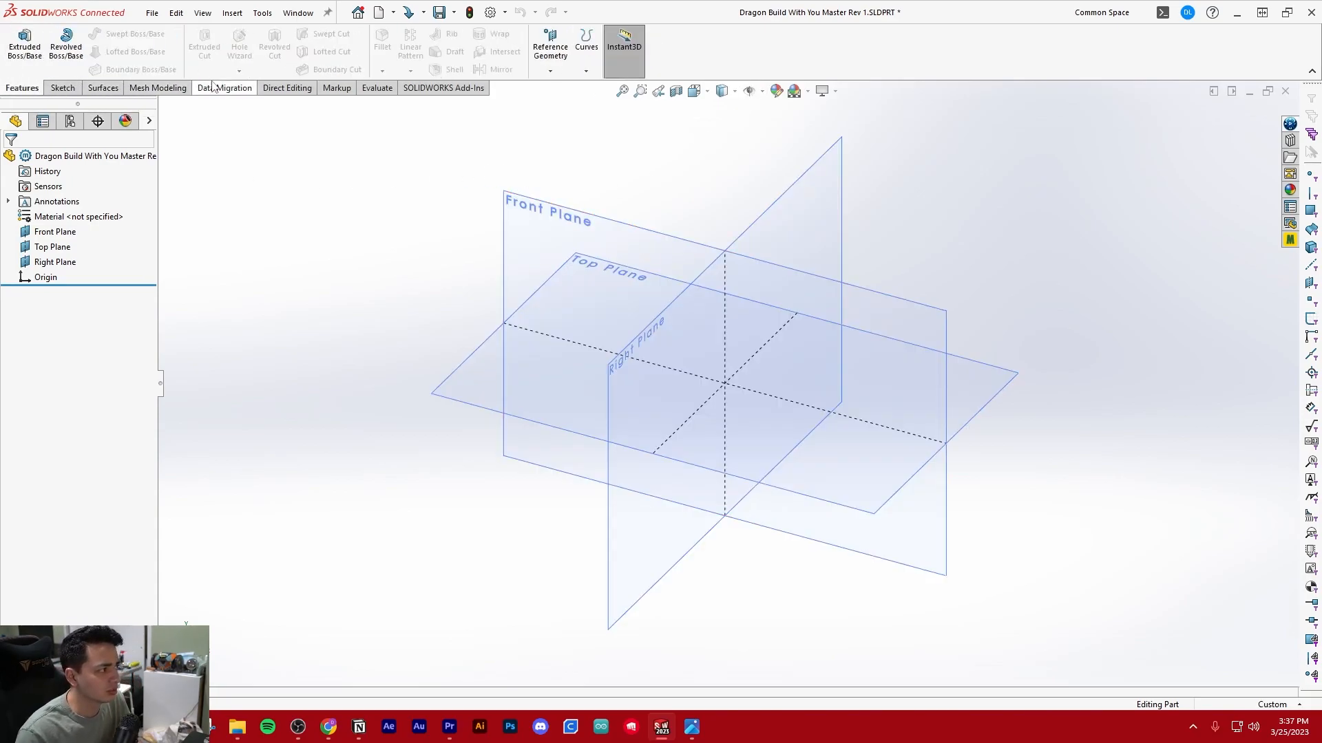
{"action": "right_click", "coordinate": [686, 70]}
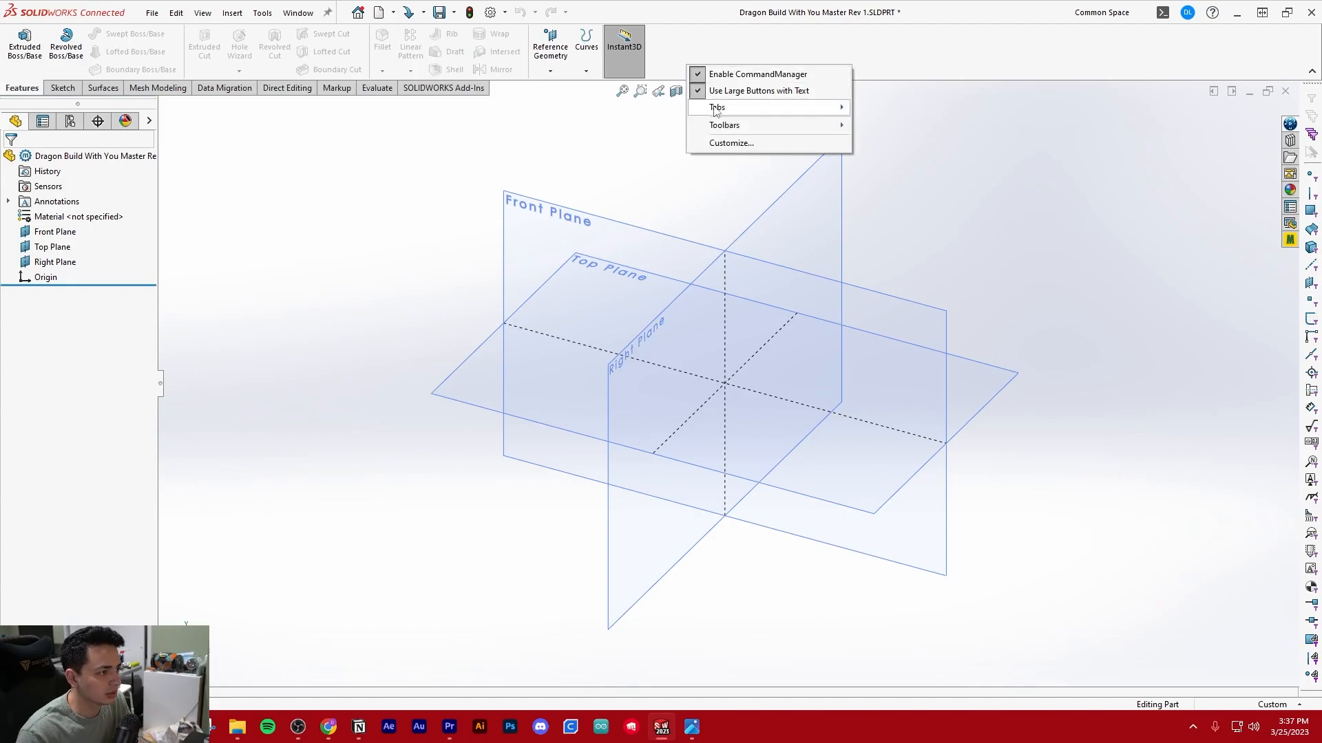
{"action": "mouse_move", "coordinate": [740, 126]}
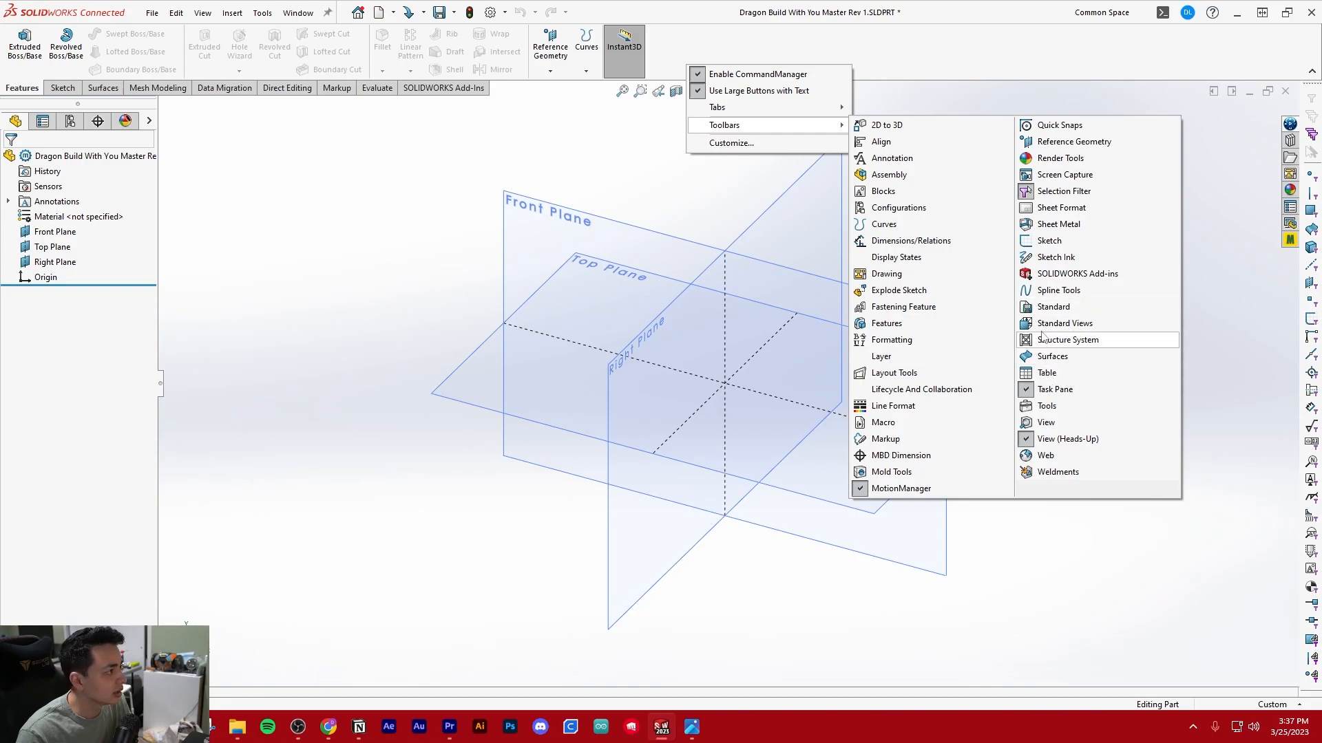
{"action": "left_click", "coordinate": [330, 191]}
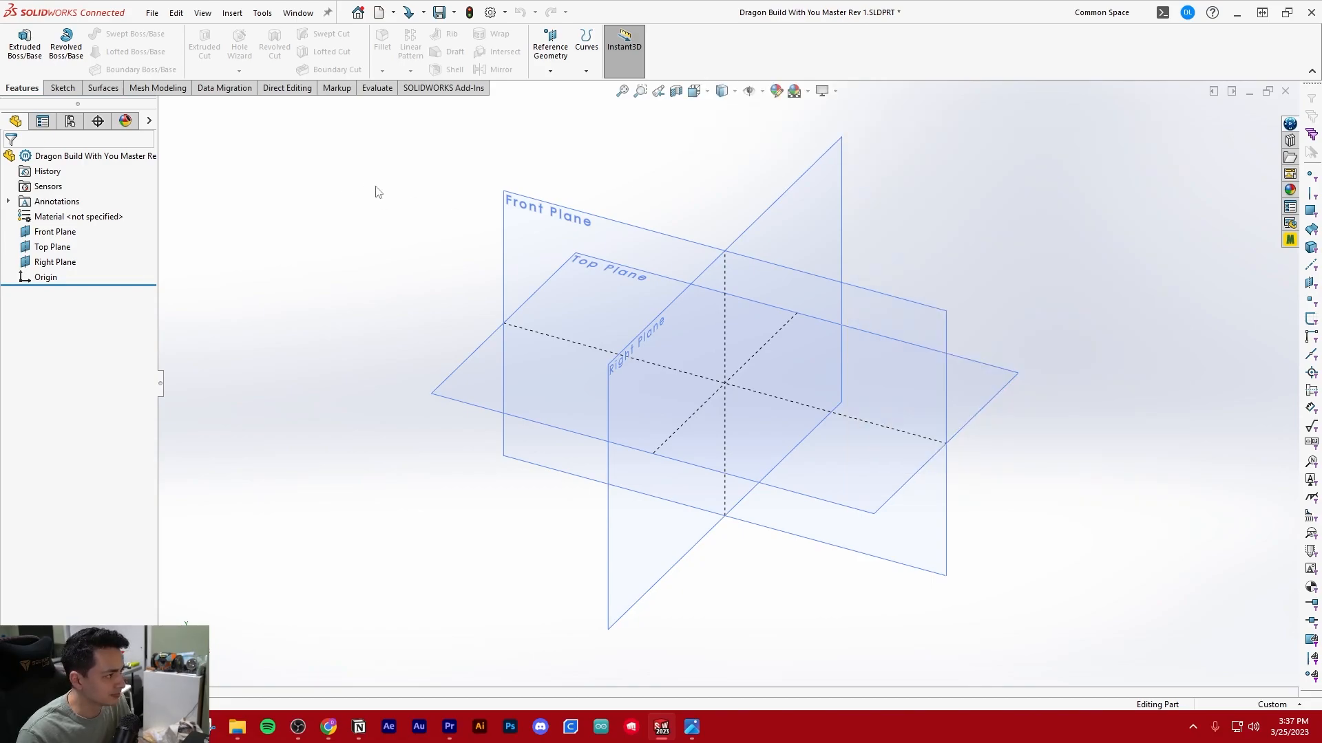
Start a new sketch on the Right Plane and orient the view normal to it
{"action": "left_click", "coordinate": [63, 88]}
{"action": "left_click", "coordinate": [19, 41]}
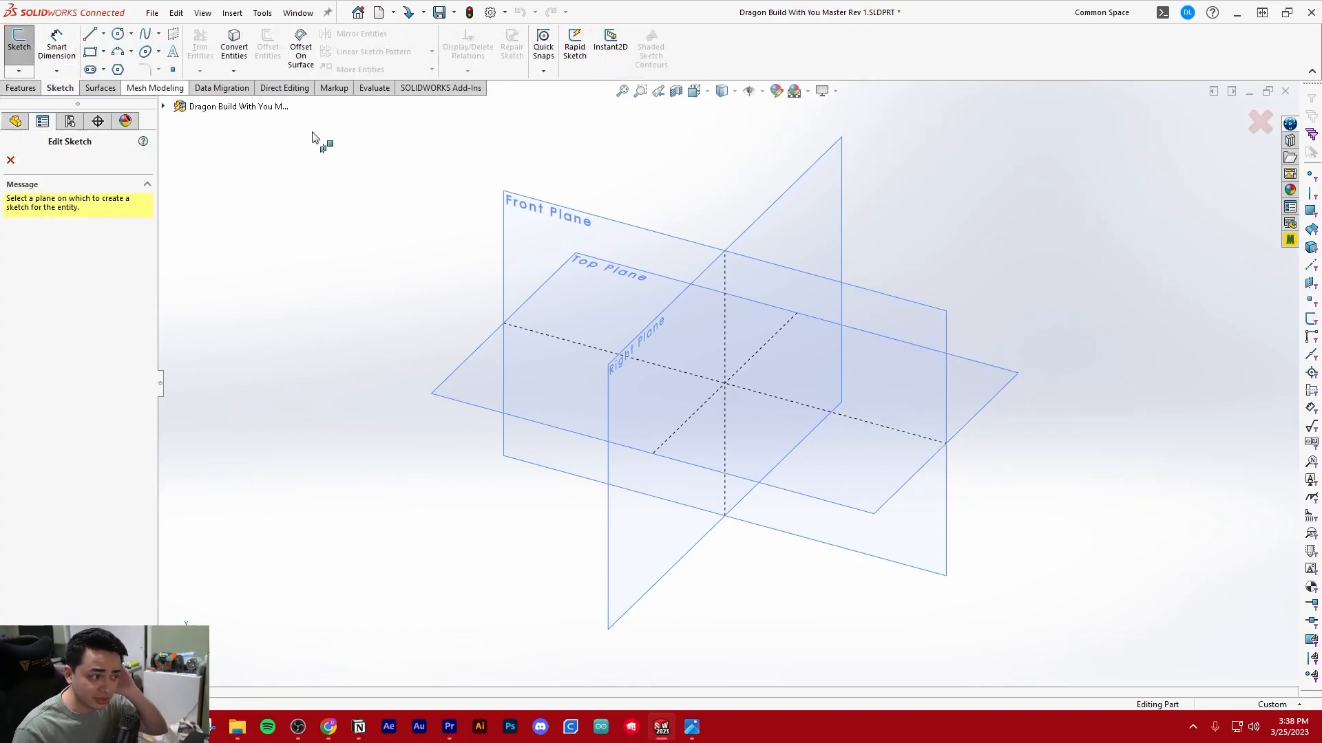
{"action": "left_click", "coordinate": [791, 200]}
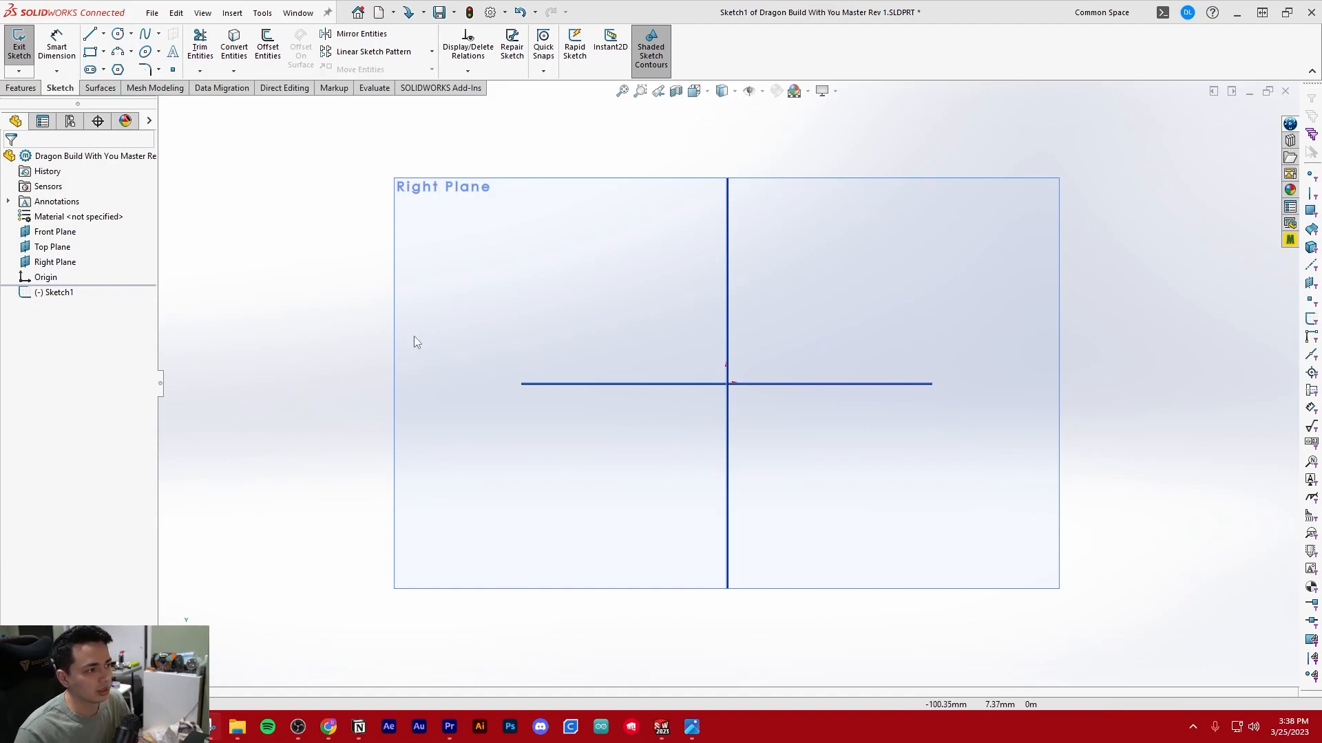
{"action": "left_click", "coordinate": [706, 92]}
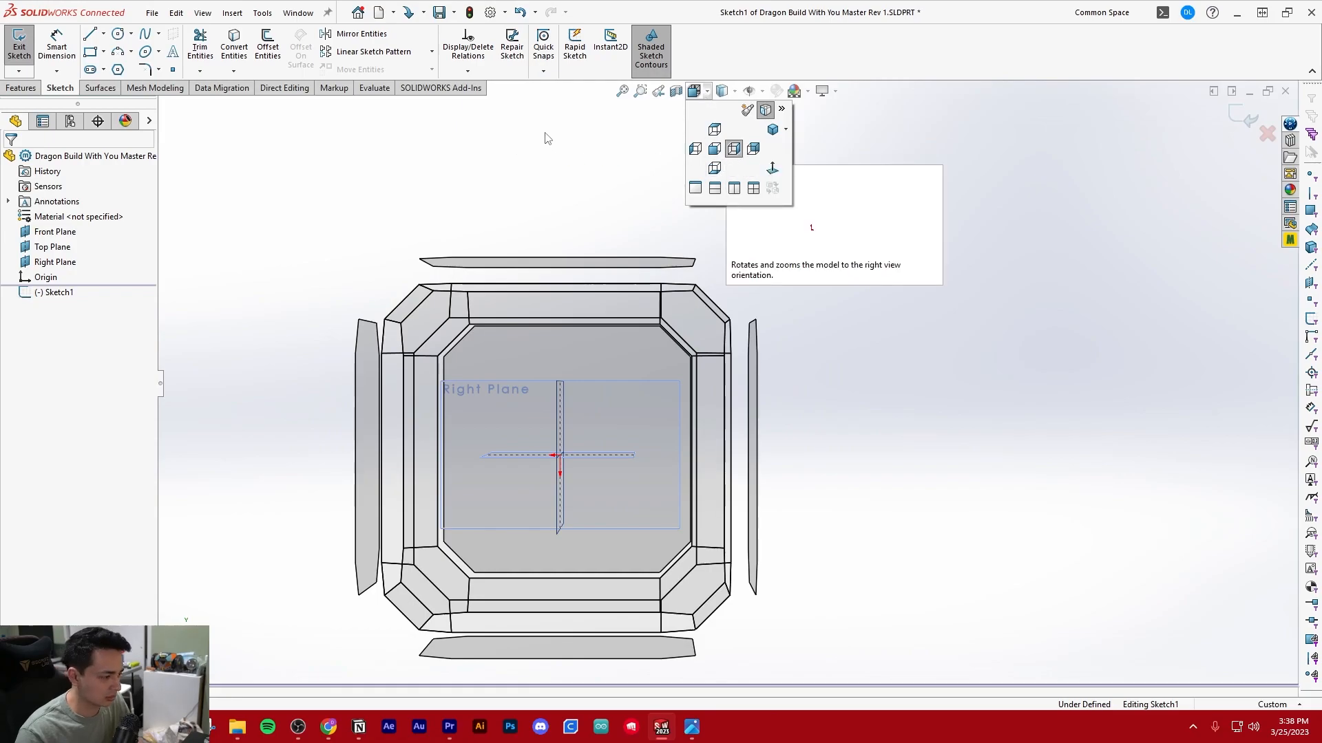
{"action": "key", "text": "ctrl+8"}
{"action": "scroll", "coordinate": [592, 289], "scroll_direction": "up", "scroll_amount": 3}
{"action": "mouse_move", "coordinate": [687, 330]}
{"action": "middle_mouse_down"}
{"action": "mouse_move", "coordinate": [826, 303]}
{"action": "mouse_move", "coordinate": [747, 303]}
{"action": "mouse_move", "coordinate": [702, 283]}
{"action": "mouse_move", "coordinate": [698, 316]}
{"action": "middle_mouse_up"}
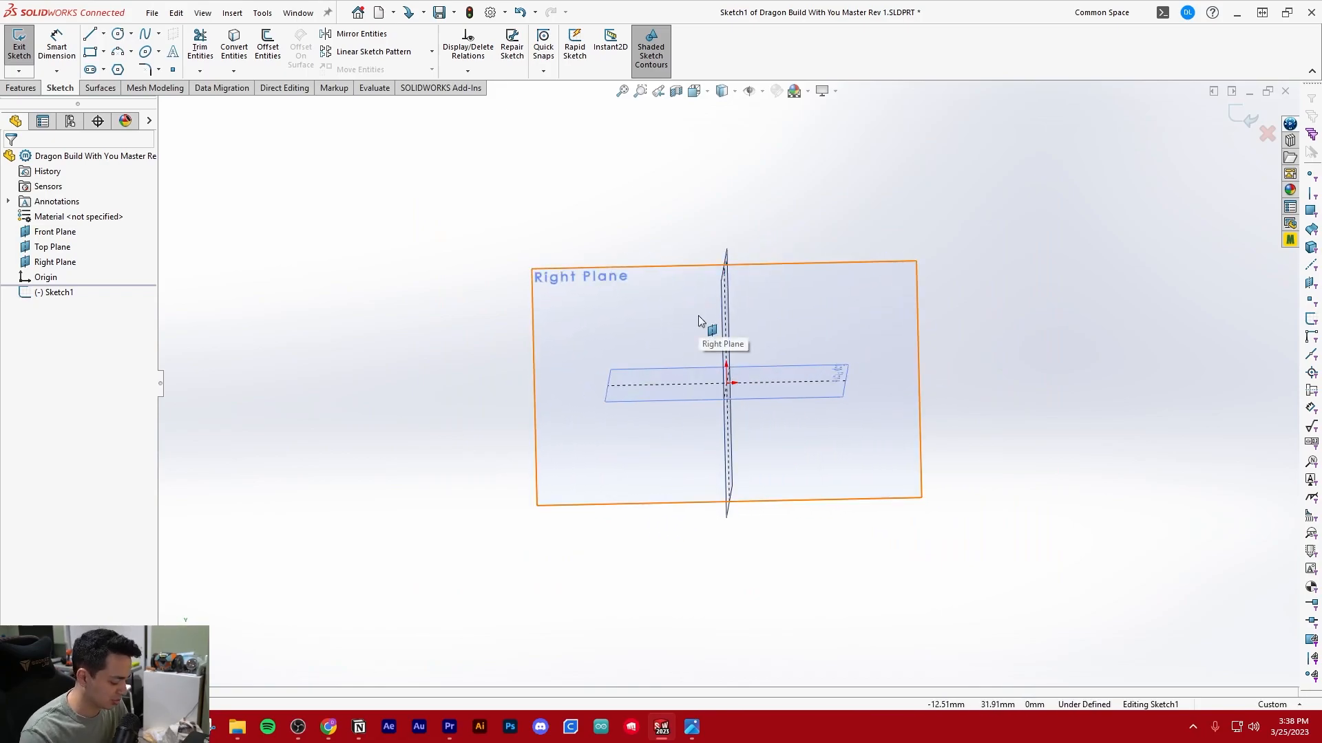
{"action": "key", "text": "ctrl+8"}
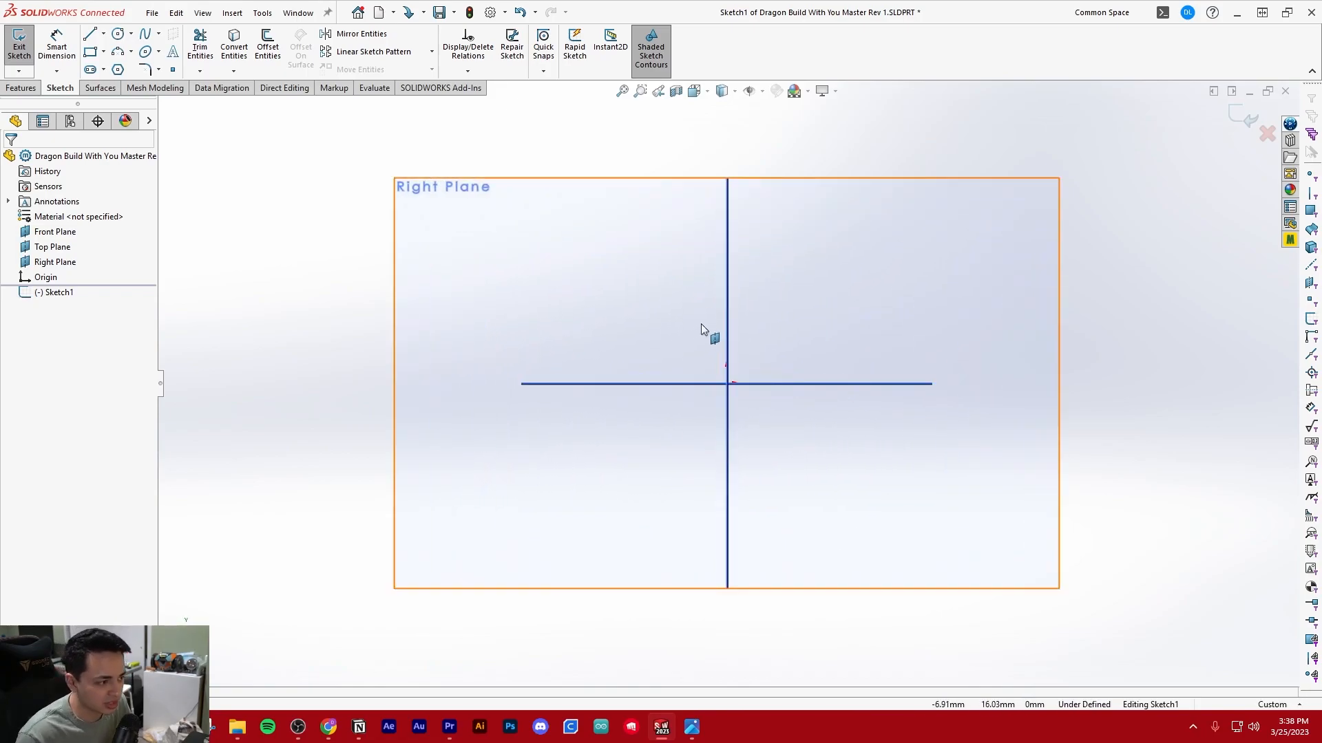
Sketch a closed four-sided profile above and left of the origin: short vertical edge about 12 mm, horizontal base about 41 mm, sloped top about 44 mm
{"action": "scroll", "coordinate": [701, 323], "scroll_direction": "up", "scroll_amount": 5}
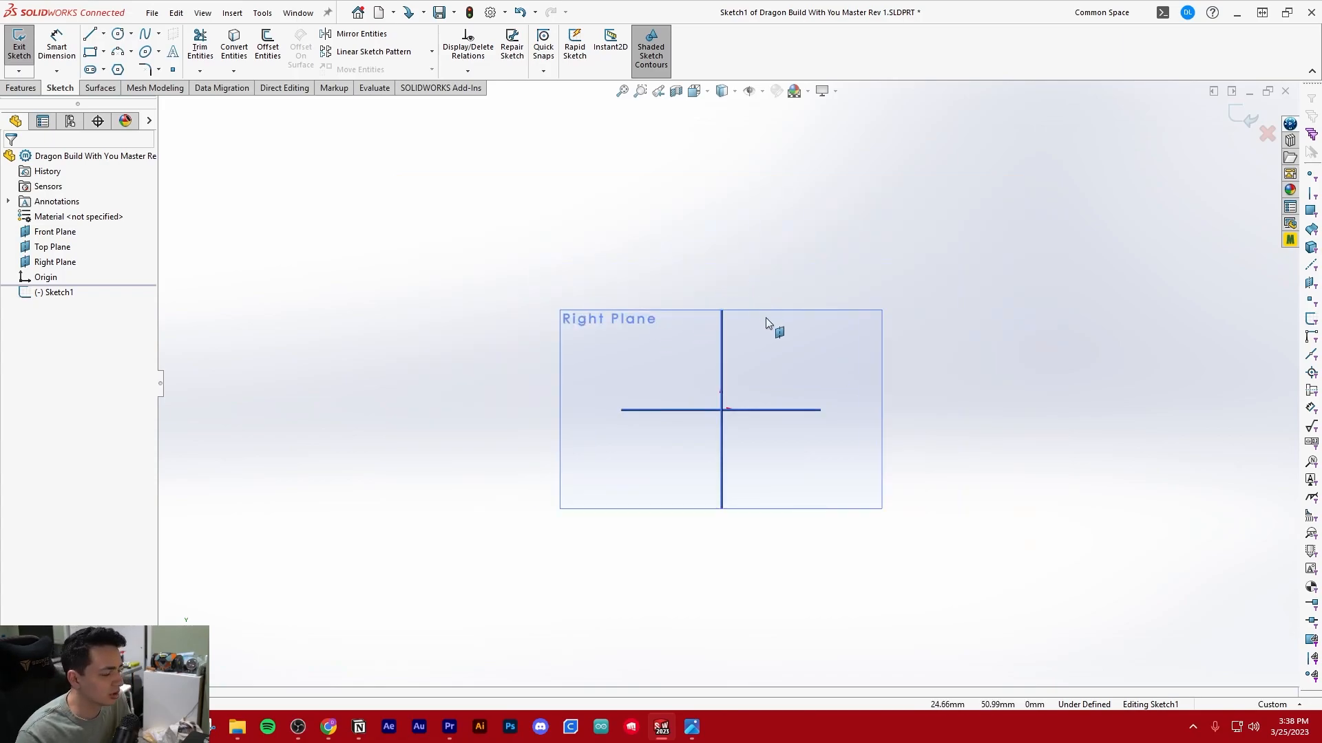
{"action": "scroll", "coordinate": [766, 319], "scroll_direction": "down", "scroll_amount": 1}
{"action": "scroll", "coordinate": [766, 319], "scroll_direction": "down", "scroll_amount": 1}
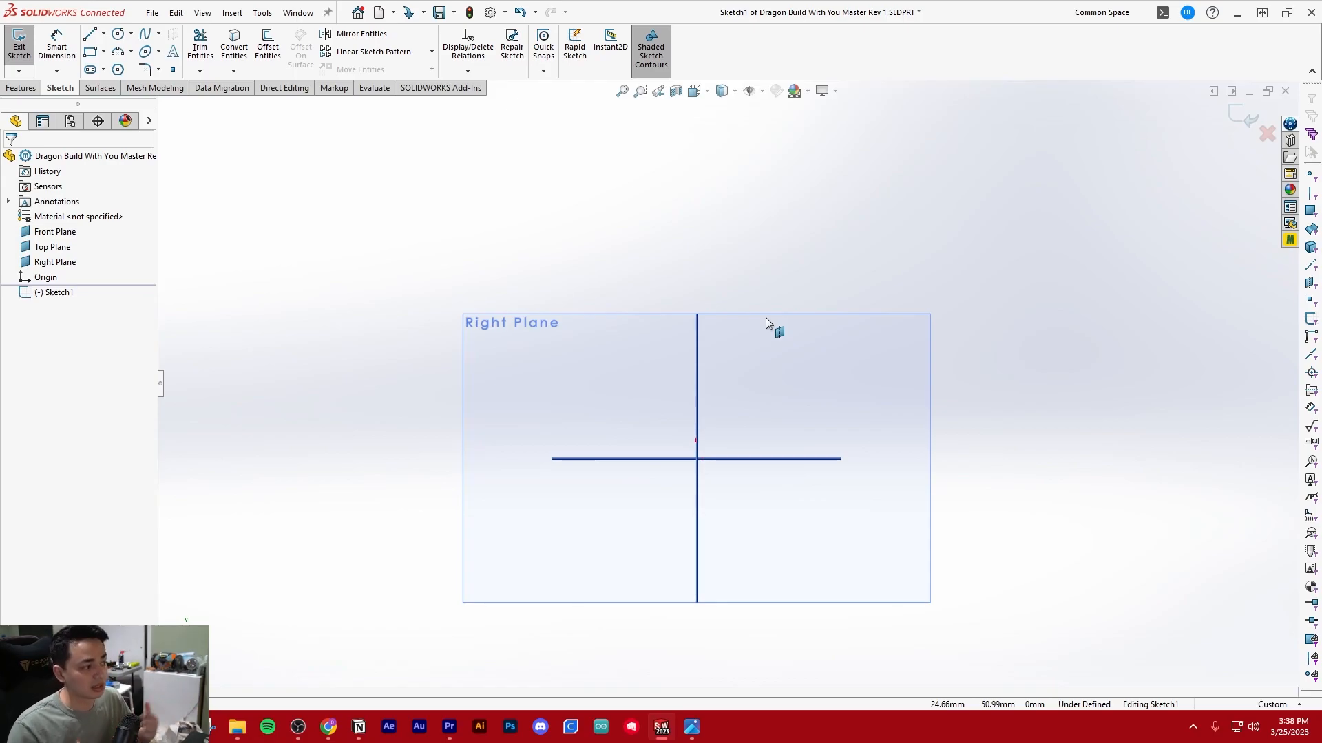
{"action": "scroll", "coordinate": [778, 333], "scroll_direction": "down", "scroll_amount": 1}
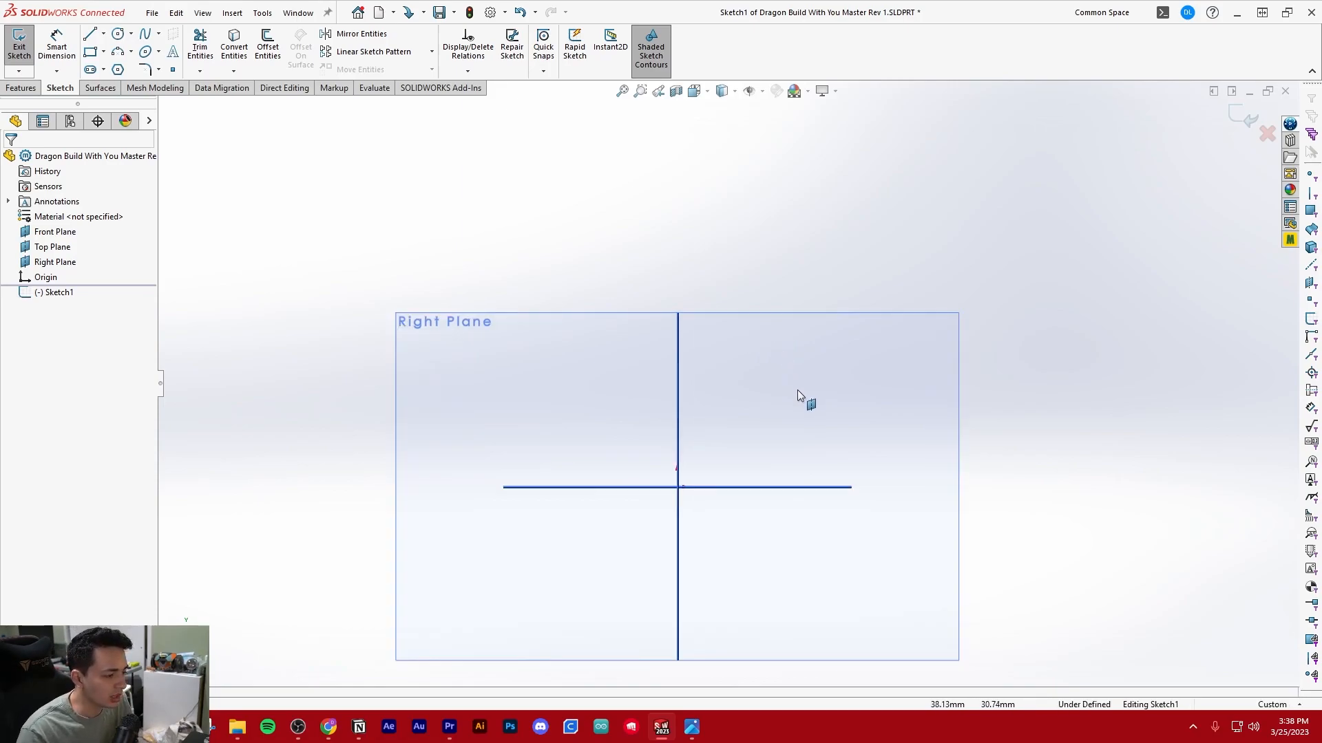
{"action": "scroll", "coordinate": [799, 389], "scroll_direction": "down", "scroll_amount": 1}
{"action": "left_click", "coordinate": [89, 33]}
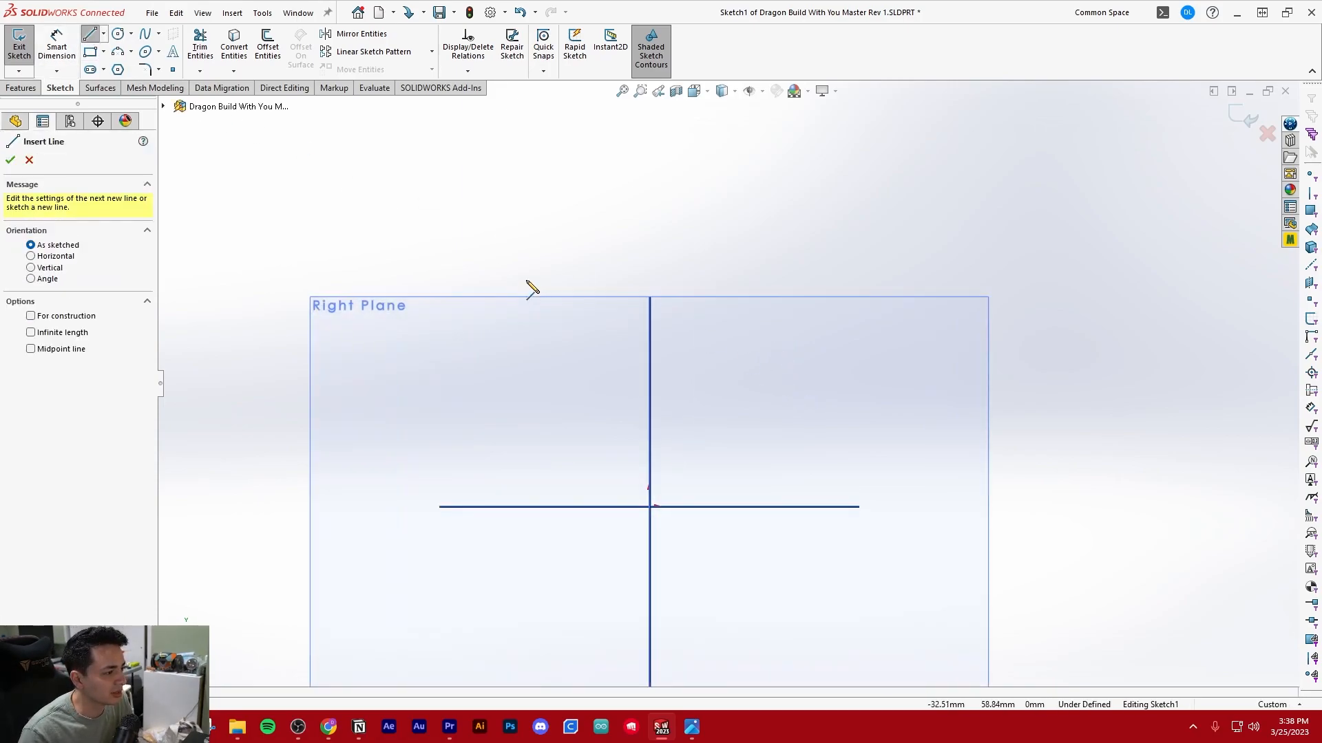
{"action": "left_click", "coordinate": [481, 369]}
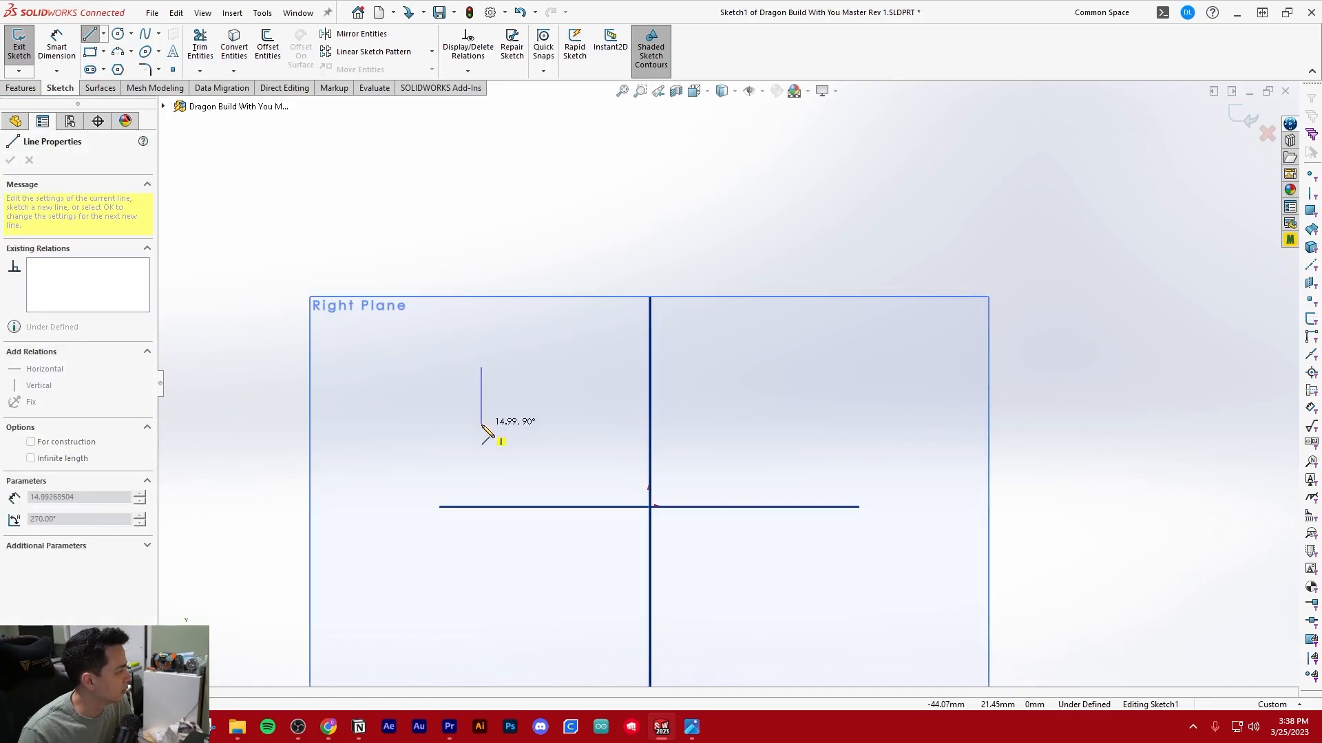
{"action": "double_click", "coordinate": [481, 414]}
{"action": "left_click", "coordinate": [637, 414]}
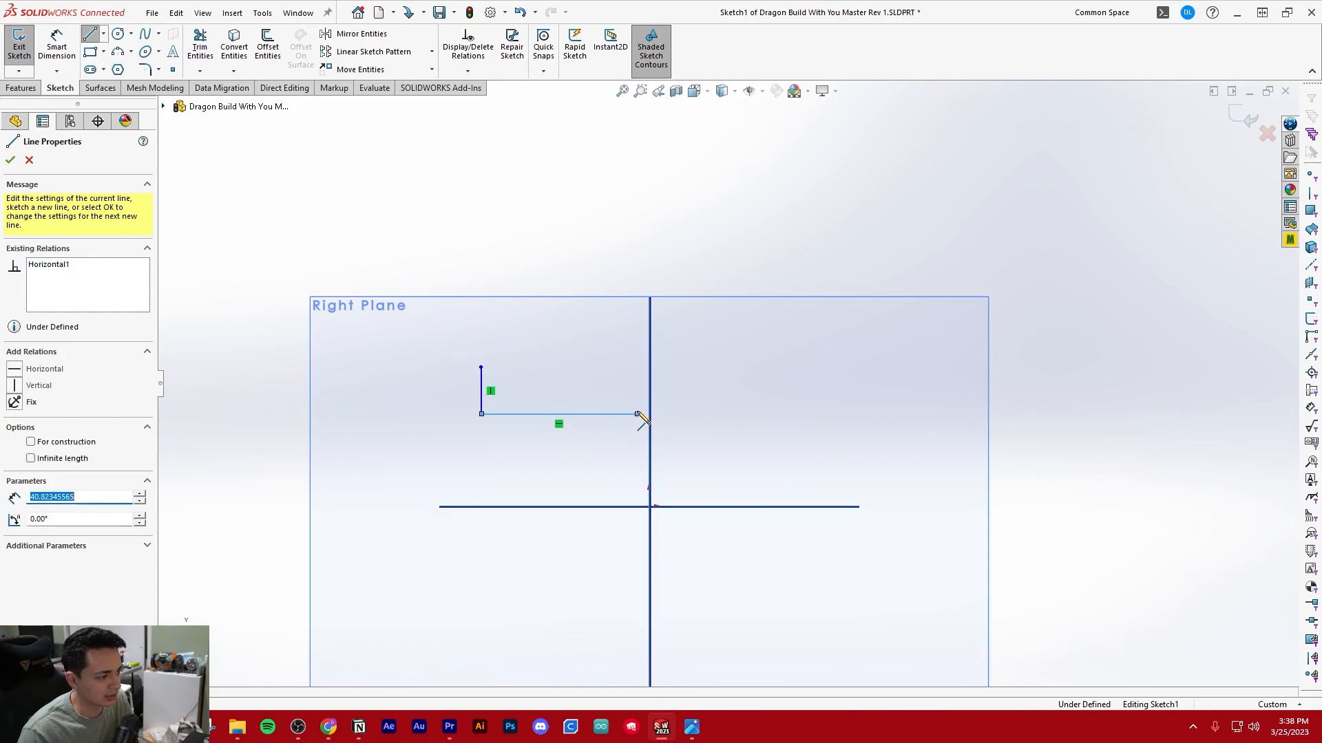
{"action": "left_click", "coordinate": [637, 302]}
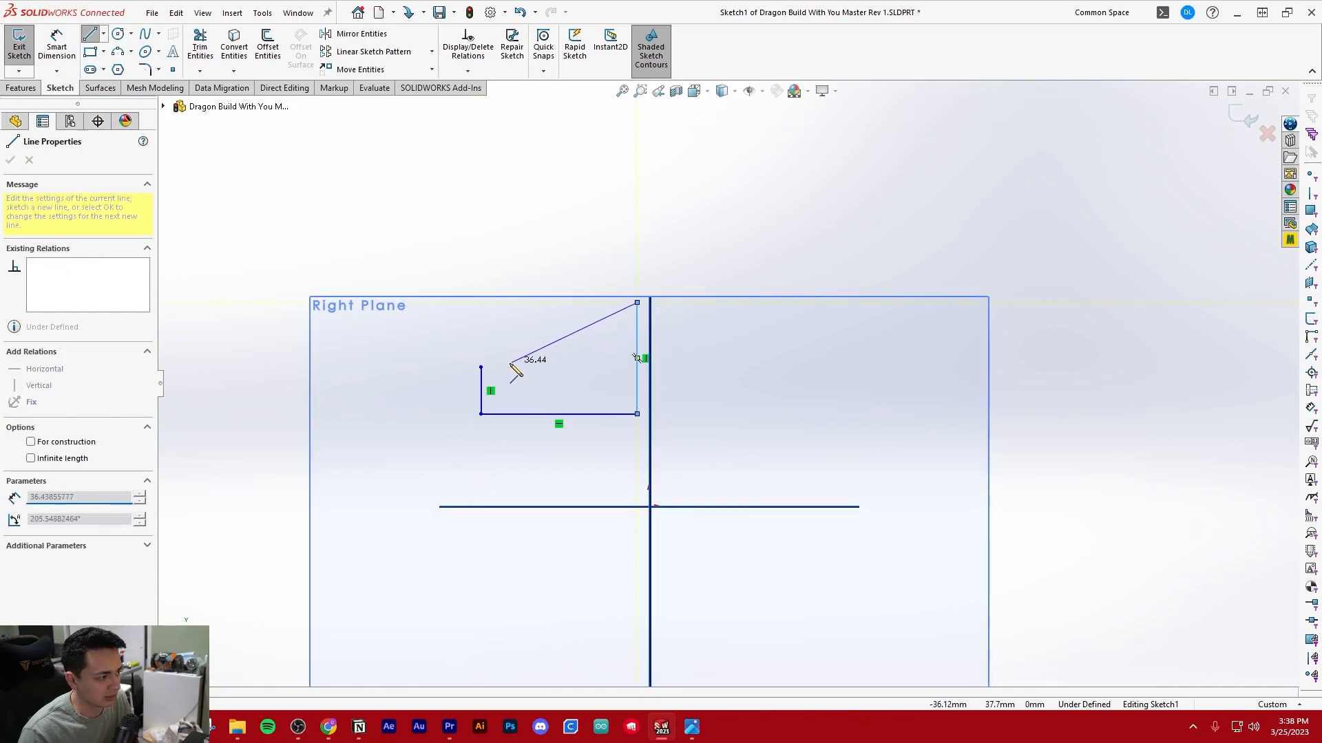
{"action": "left_click", "coordinate": [481, 367]}
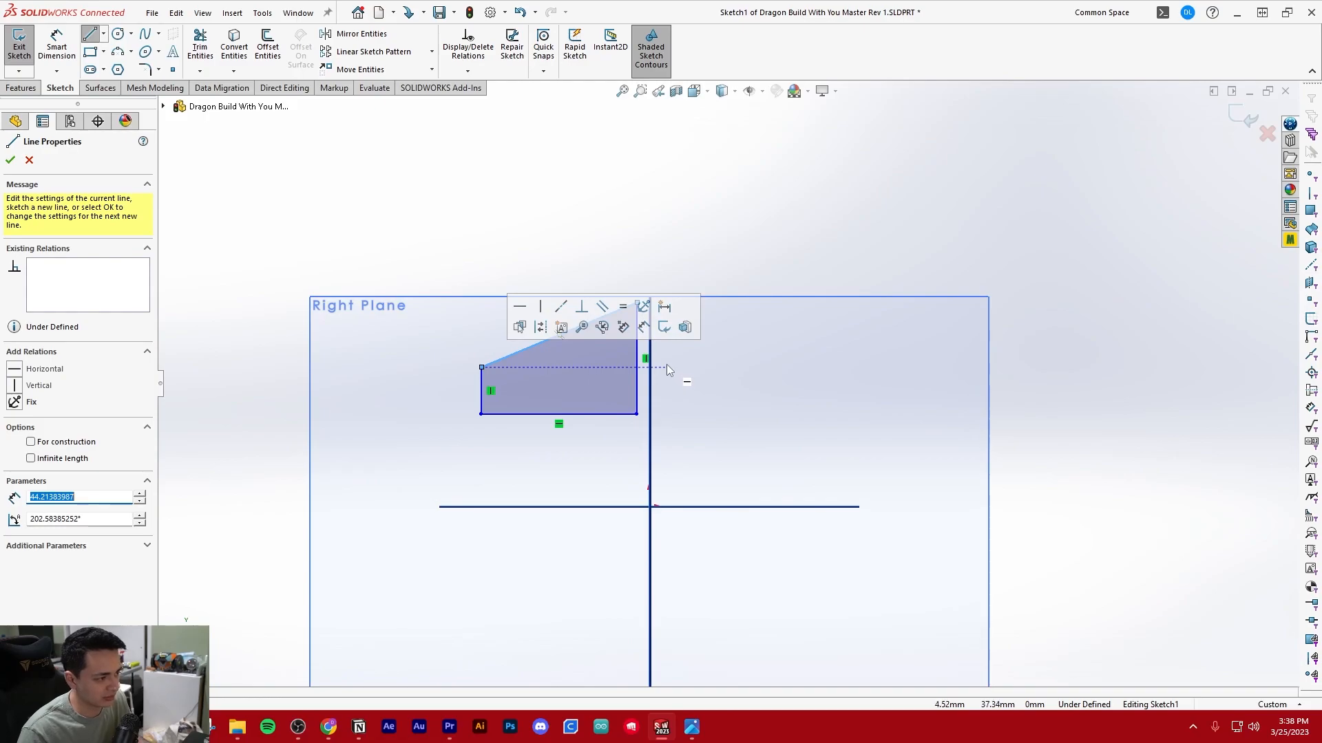
{"action": "key", "text": "Escape"}
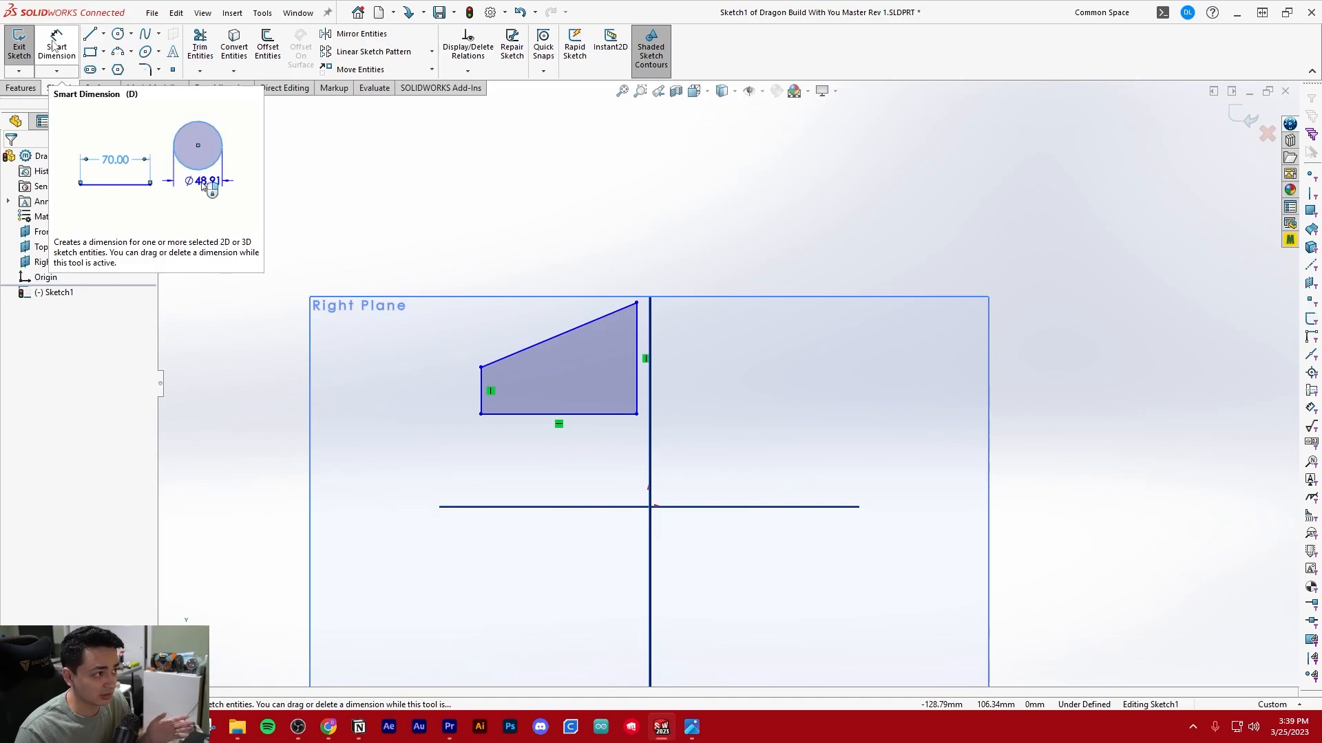
Search the keyboard customization settings for "smart d" to check which key is assigned to Smart Dimension
{"action": "left_click", "coordinate": [263, 13]}
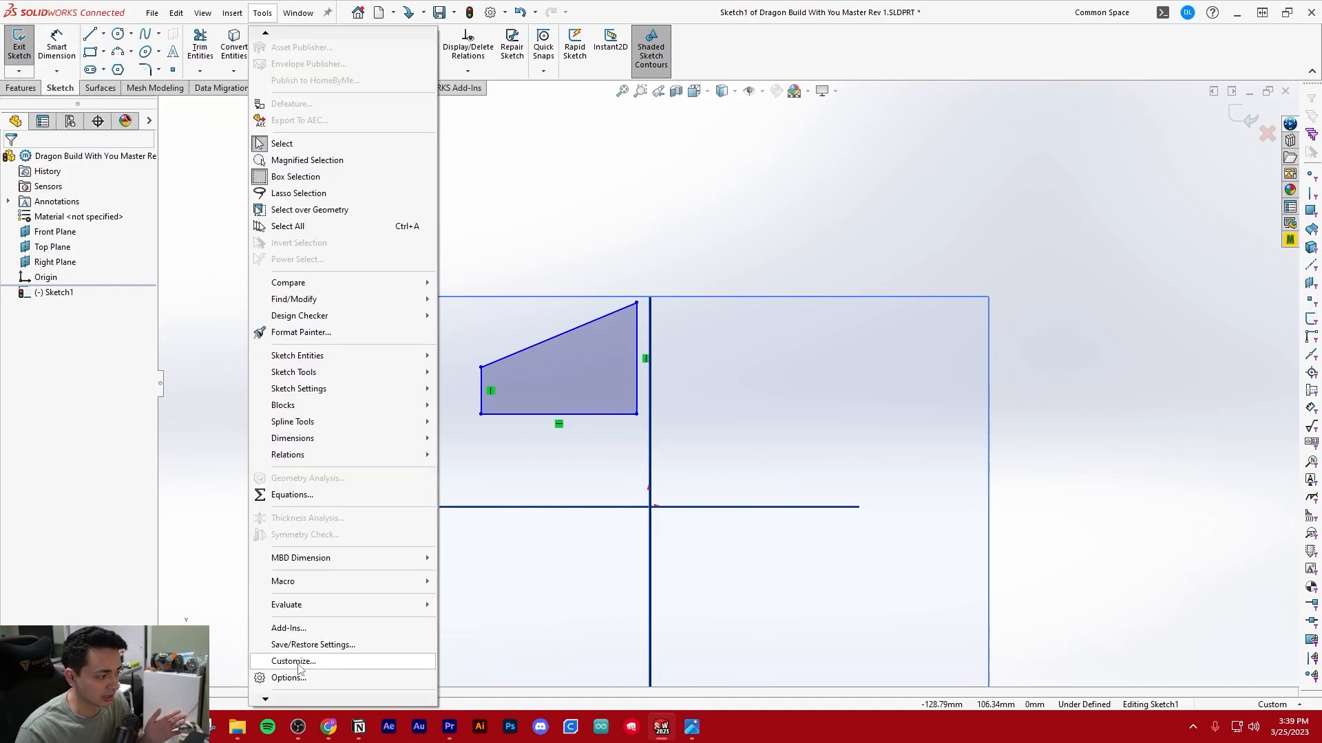
{"action": "left_click", "coordinate": [294, 667]}
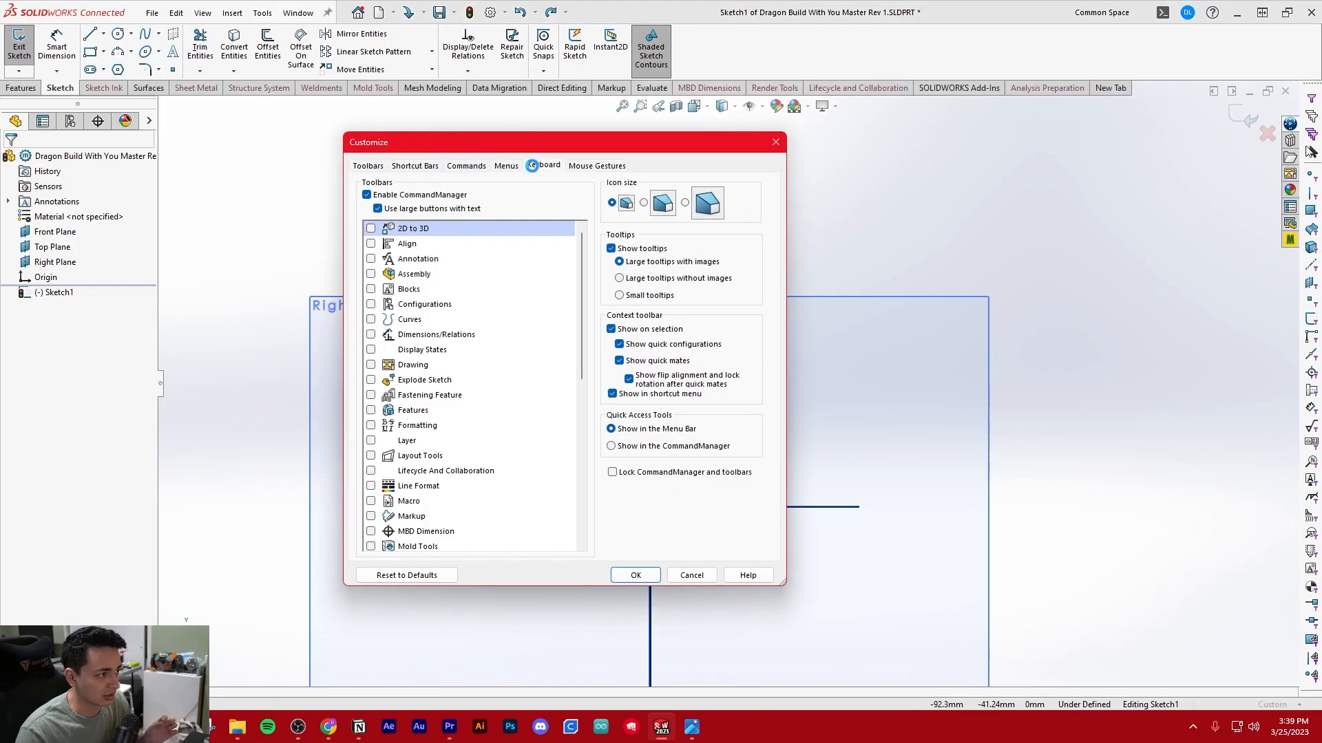
{"action": "left_click", "coordinate": [534, 168]}
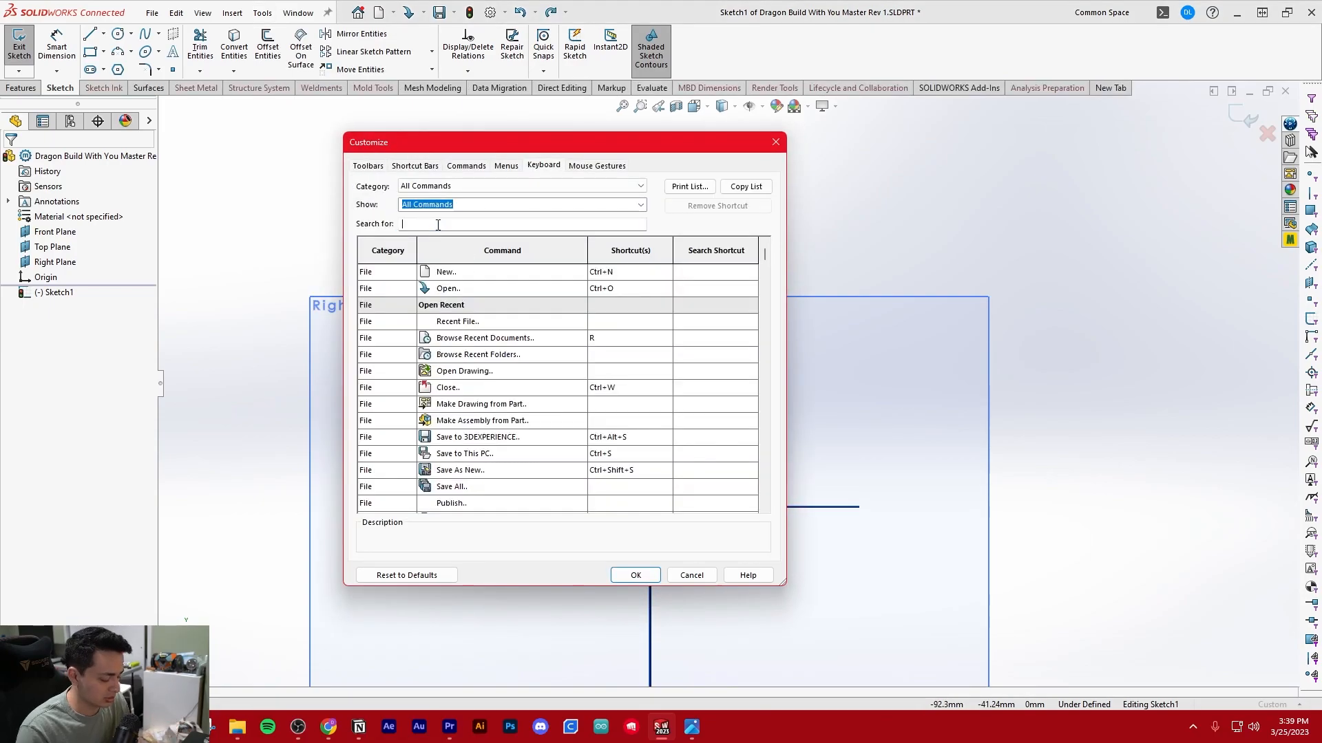
{"action": "type", "text": "smart "}
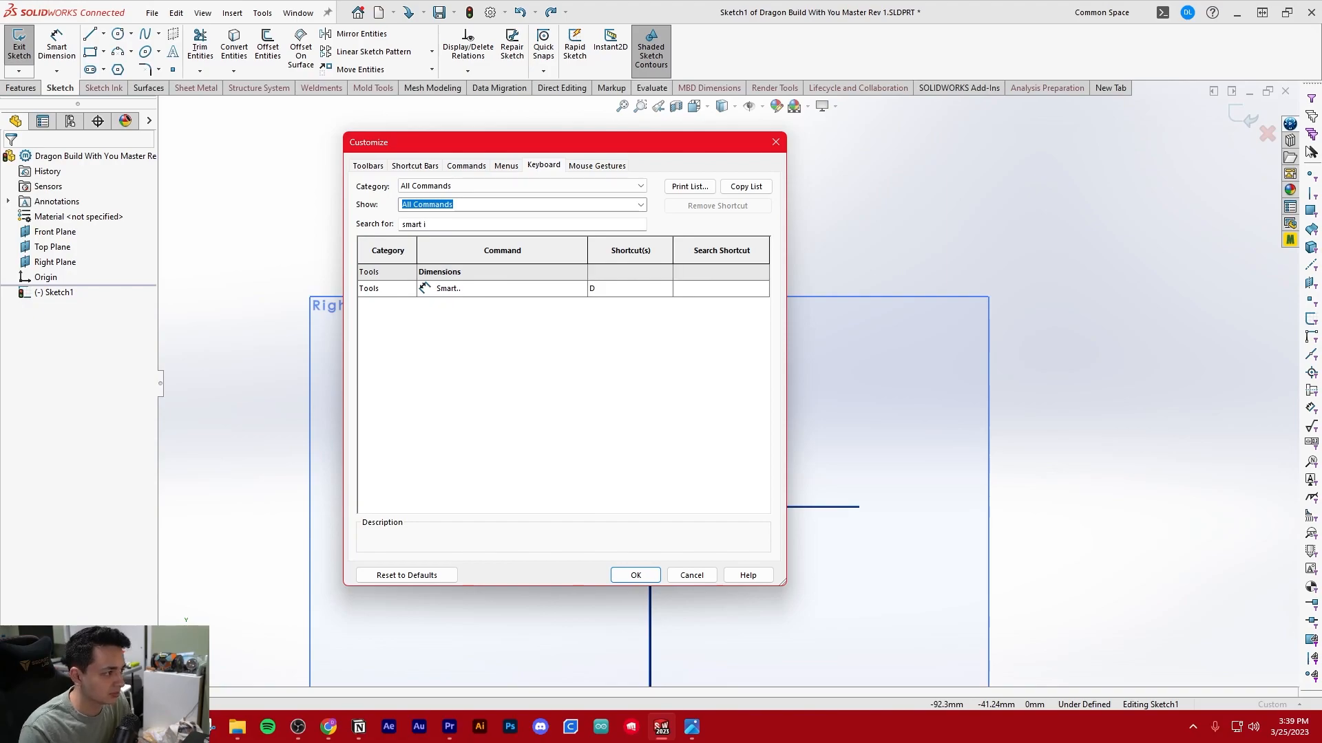
{"action": "type", "text": "d"}
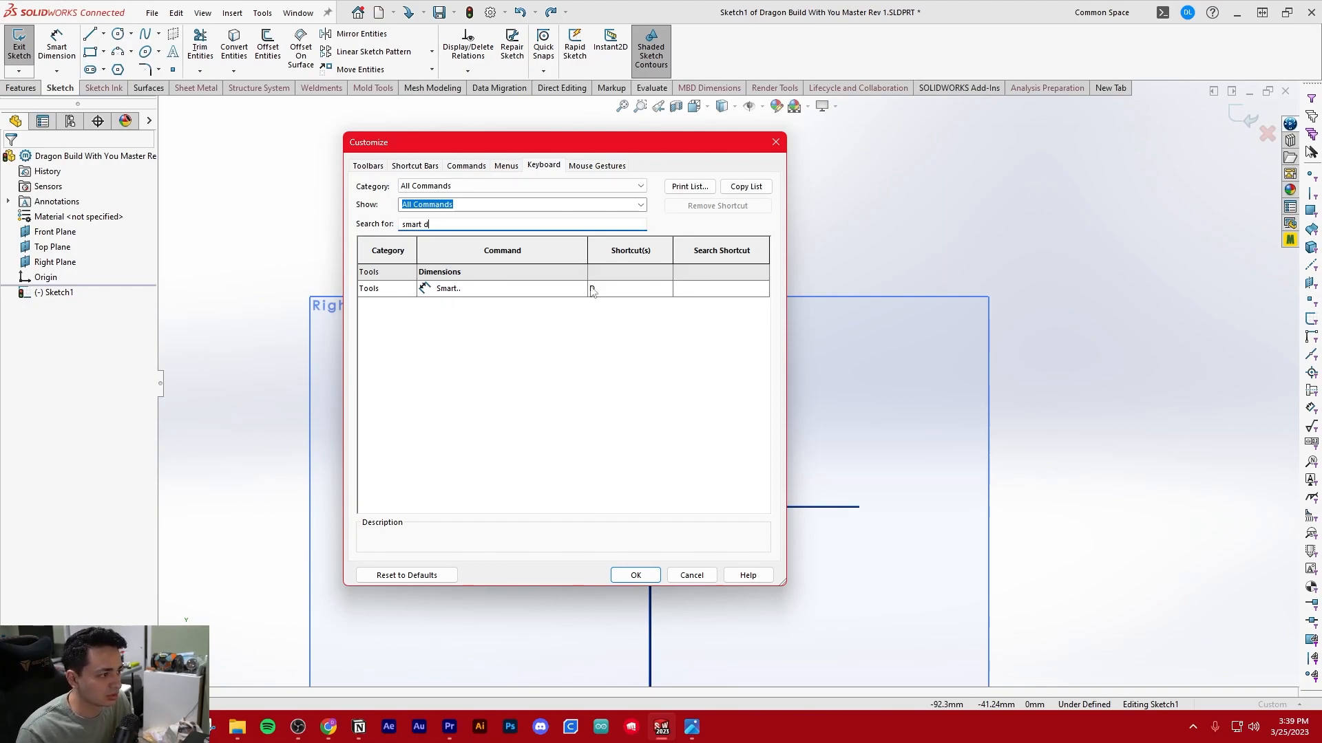
{"action": "left_click", "coordinate": [645, 291]}
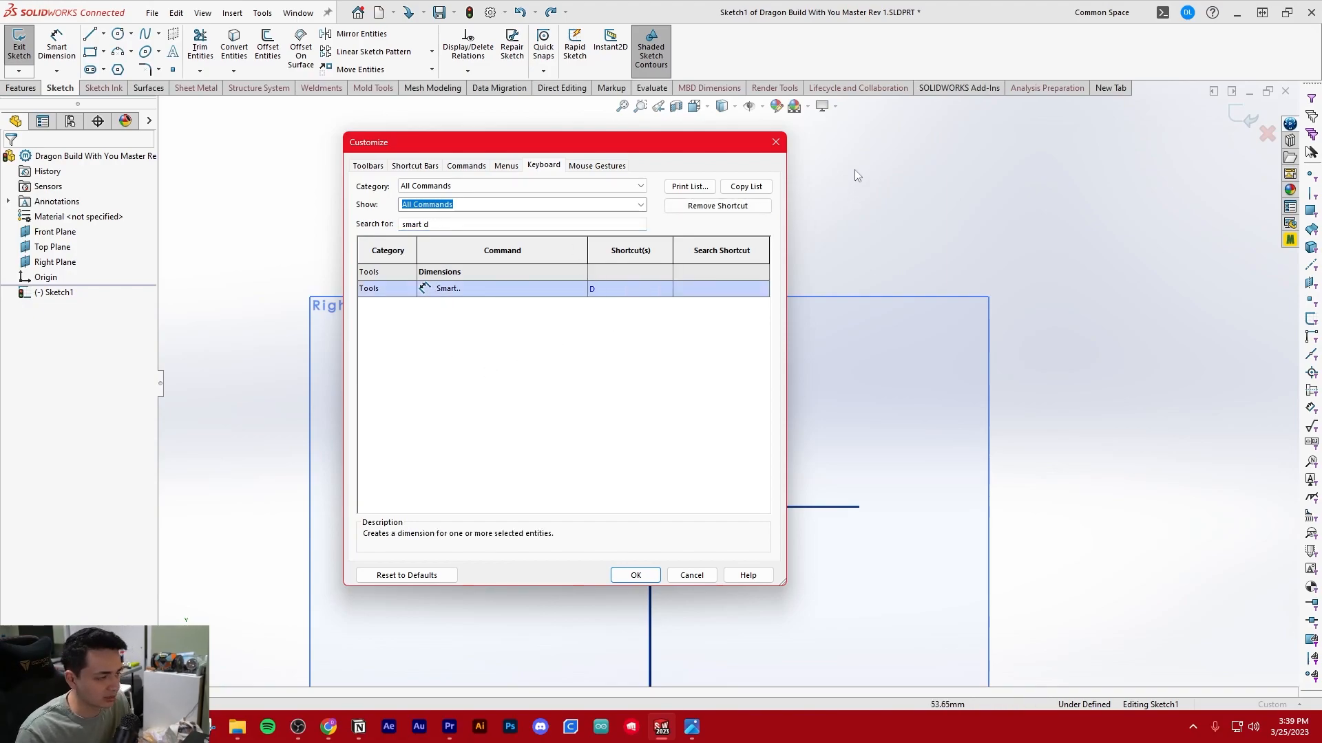
{"action": "left_click", "coordinate": [775, 142]}
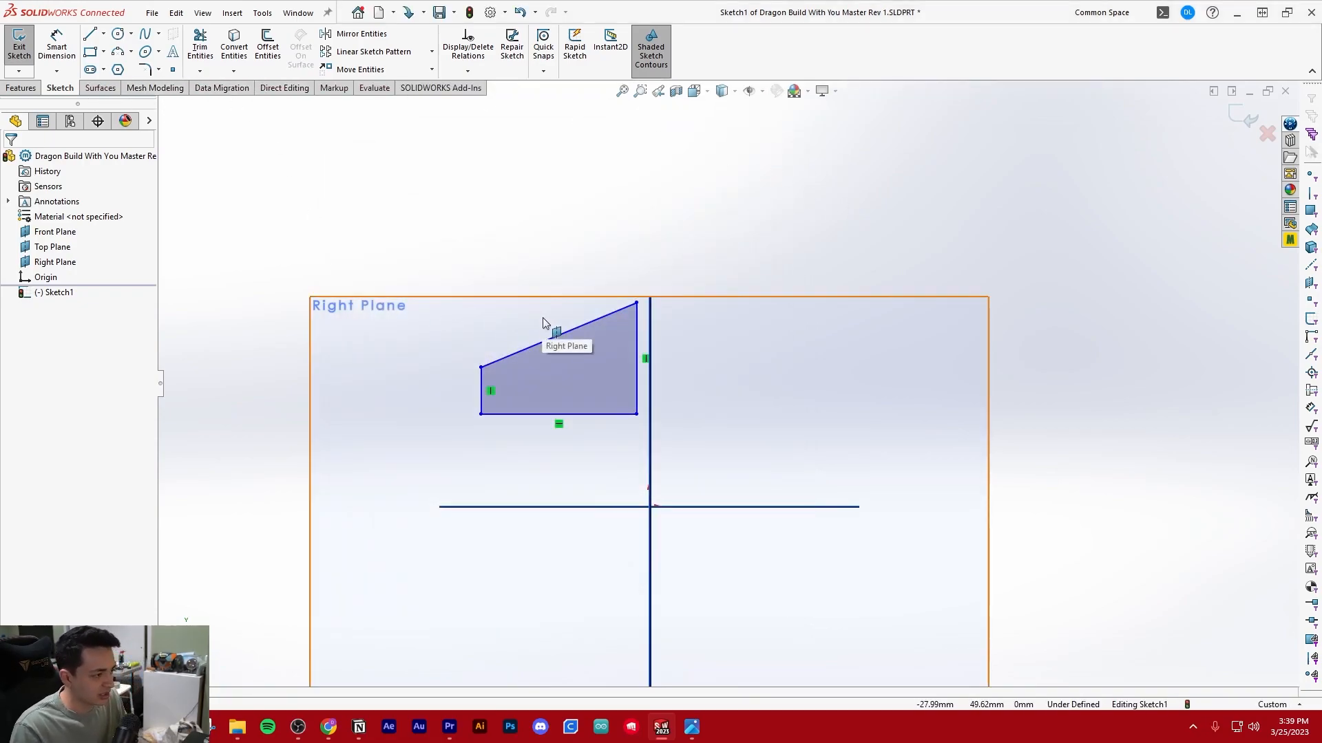
Dimension the profile's short vertical edge and set its length to 10 mm
{"action": "key", "text": "d"}
{"action": "scroll", "coordinate": [493, 263], "scroll_direction": "down", "scroll_amount": 1}
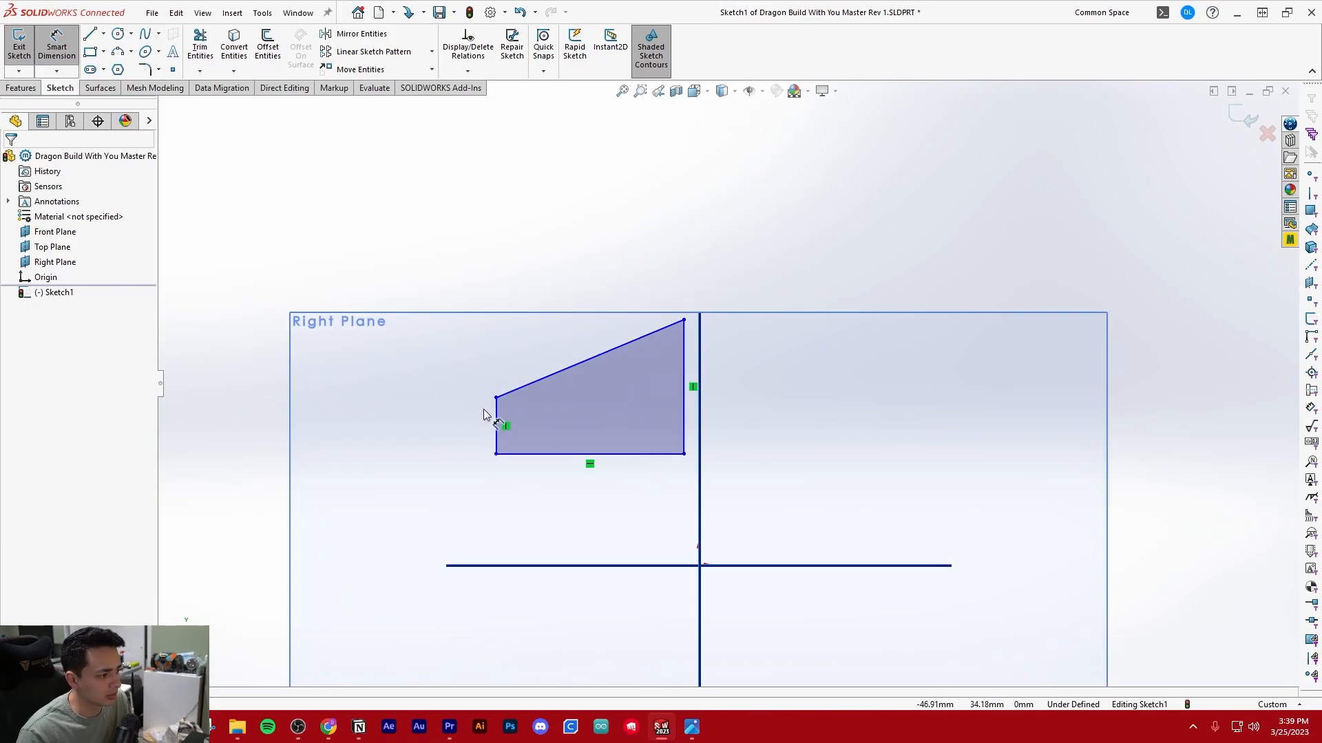
{"action": "left_click", "coordinate": [495, 413]}
{"action": "left_click", "coordinate": [421, 428]}
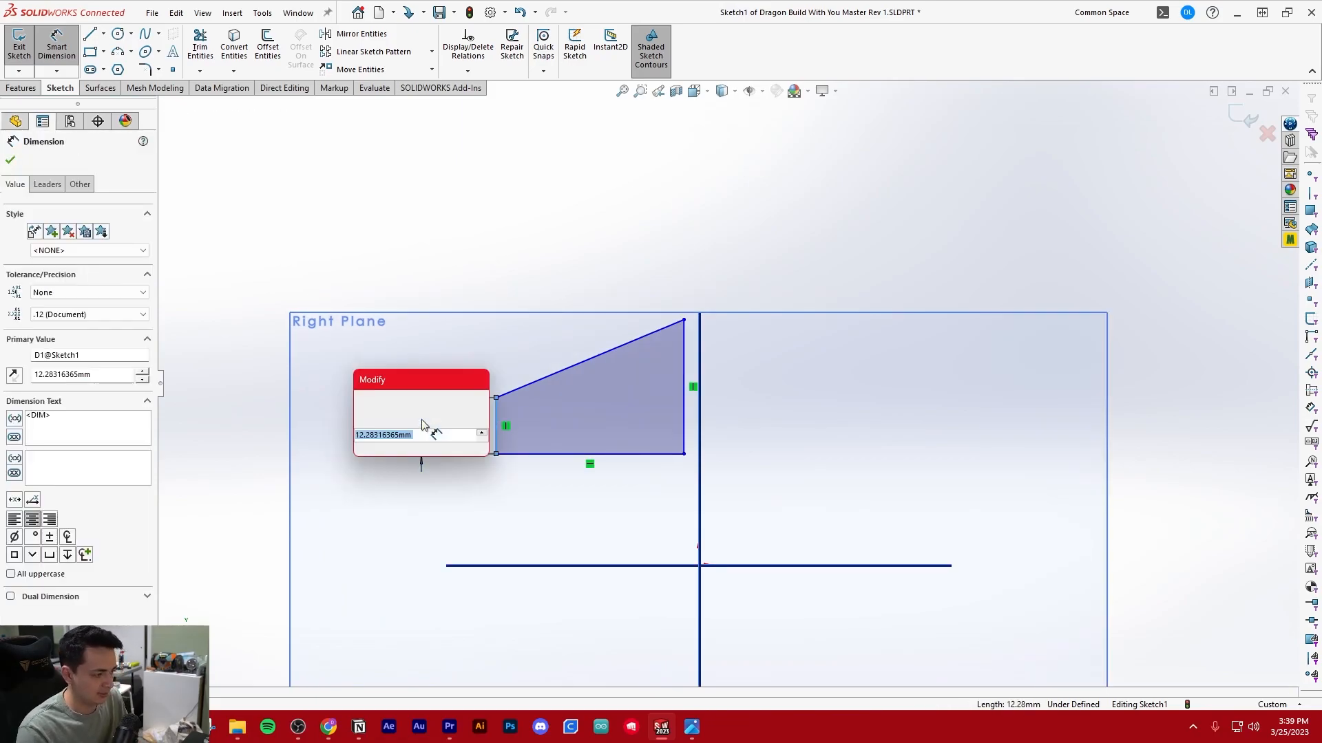
{"action": "type", "text": "10"}
{"action": "key", "text": "Return"}
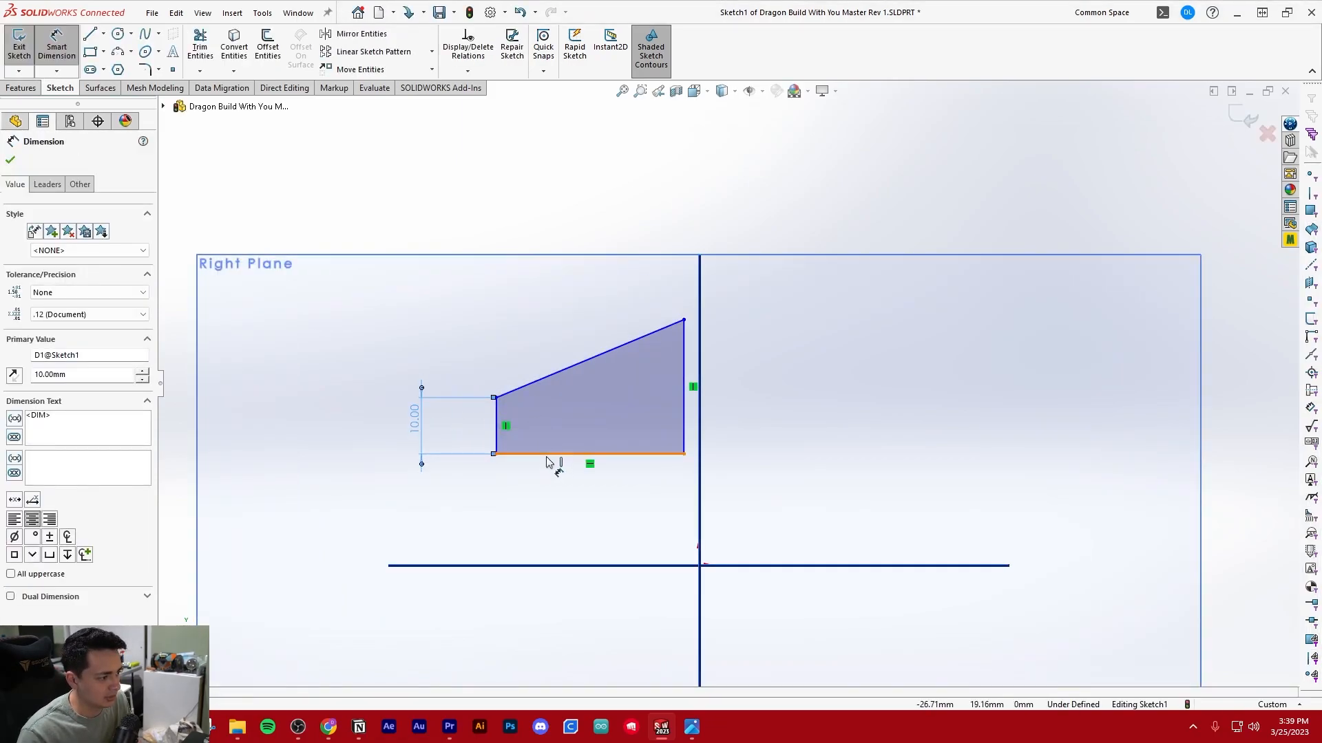
Dimension the profile's horizontal base and set its length to 40 mm
{"action": "left_click", "coordinate": [546, 460]}
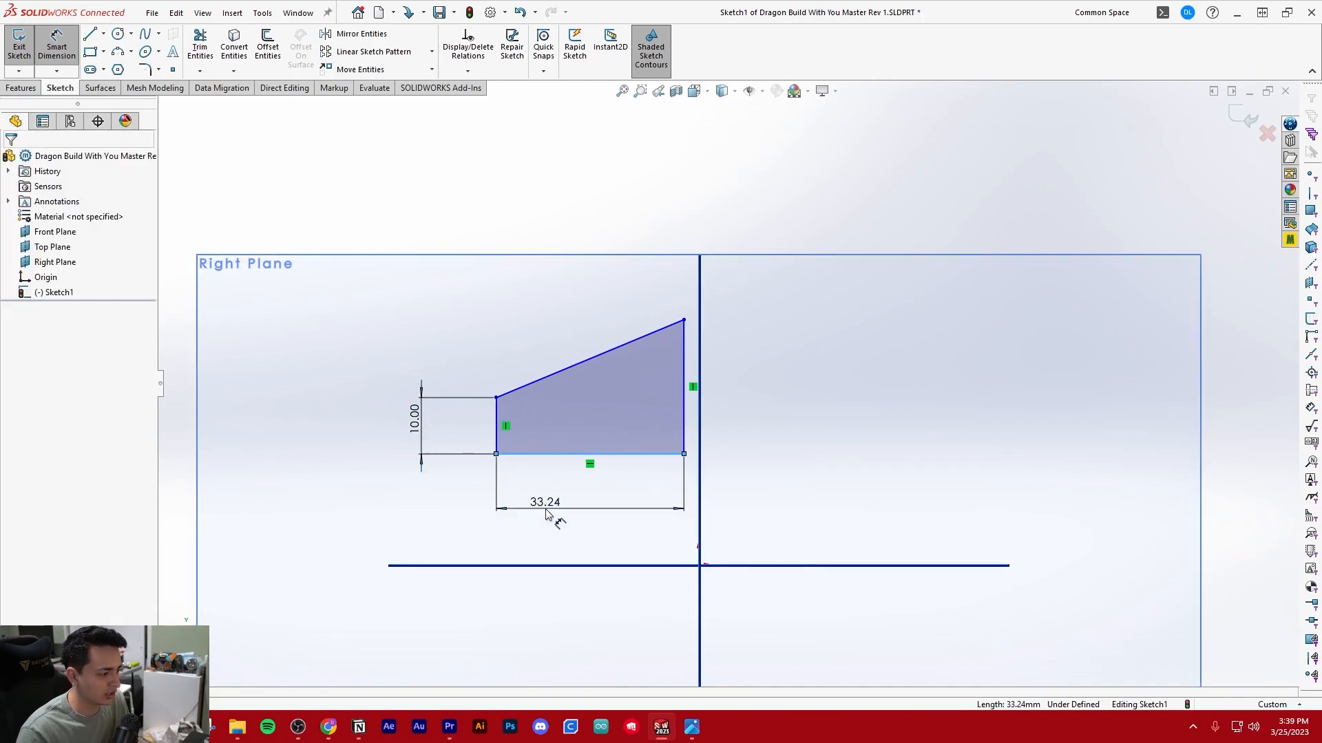
{"action": "left_click", "coordinate": [548, 513]}
{"action": "type", "text": "40"}
{"action": "key", "text": "Return"}
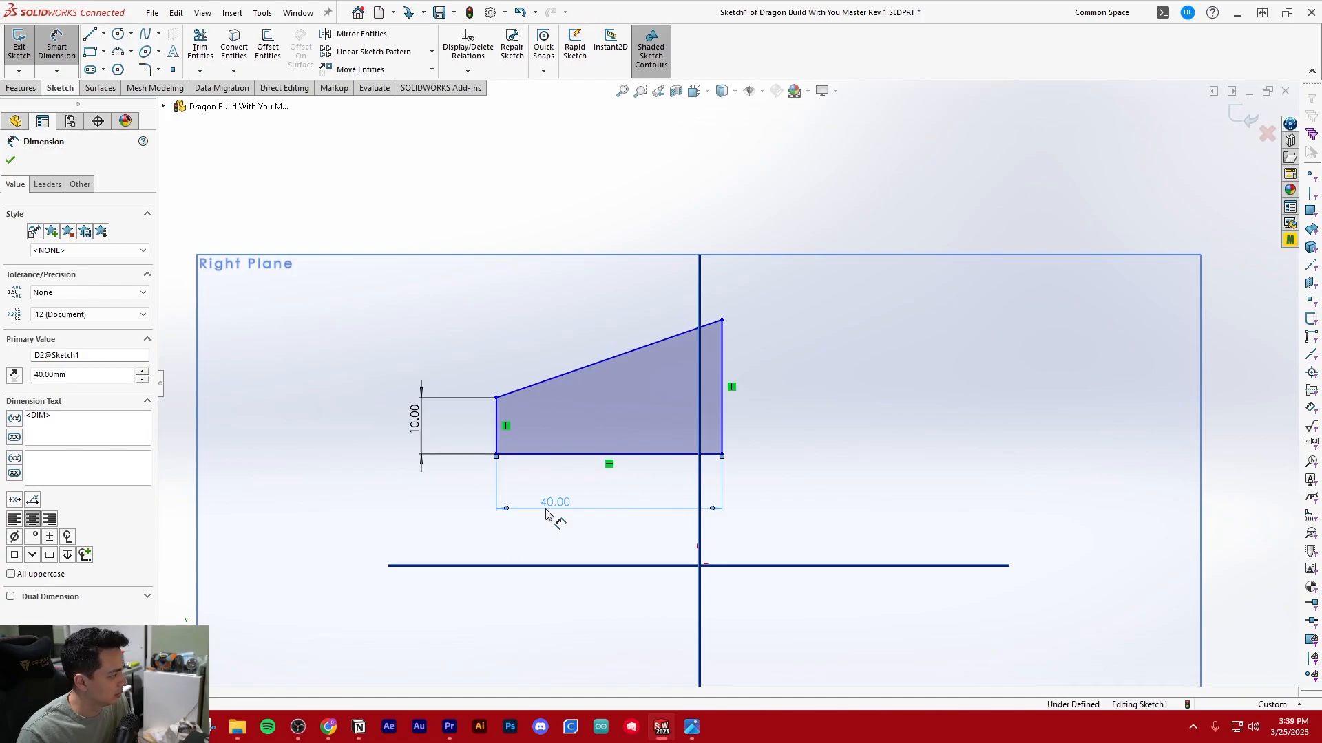
{"action": "key", "text": "Escape"}
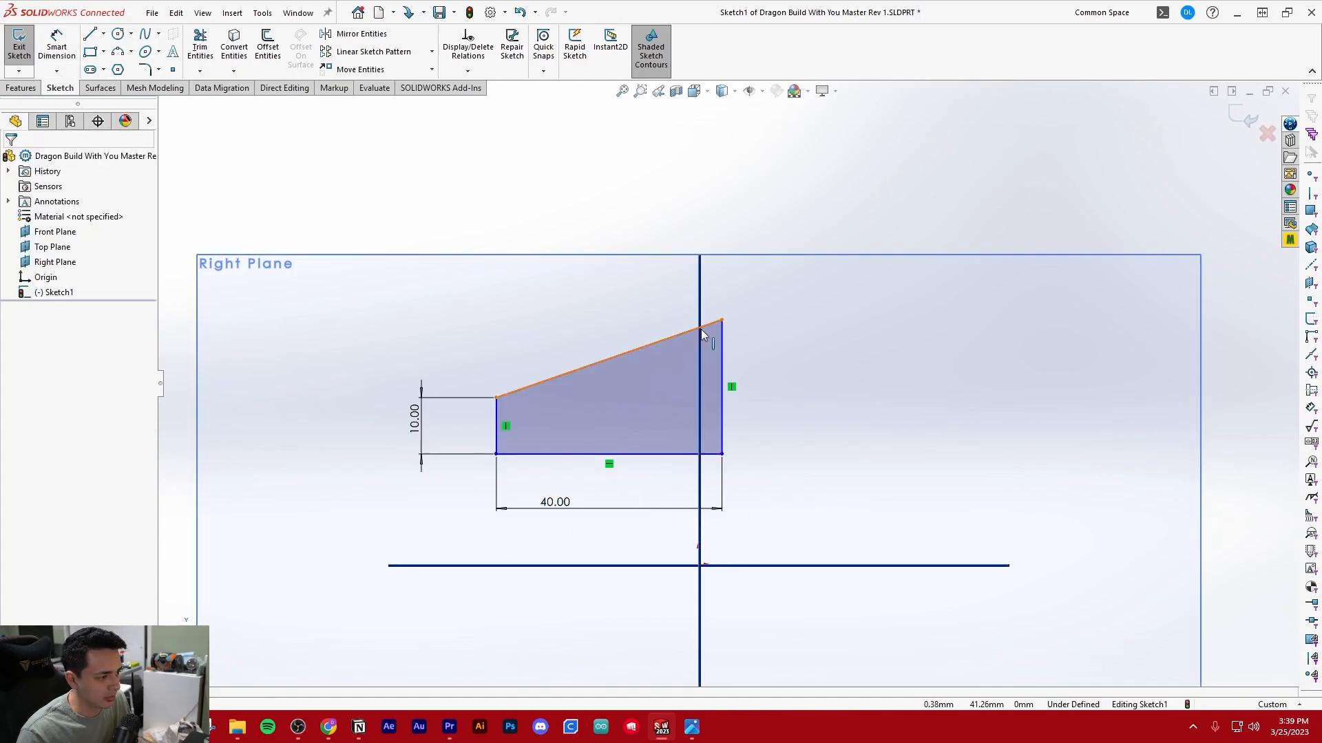
Move the profile sideways until it lies fully left of the origin, and hide the reference planes
{"action": "mouse_move", "coordinate": [722, 321]}
{"action": "left_mouse_down"}
{"action": "mouse_move", "coordinate": [606, 317]}
{"action": "mouse_move", "coordinate": [644, 324]}
{"action": "left_mouse_up"}
{"action": "left_click", "coordinate": [724, 190]}
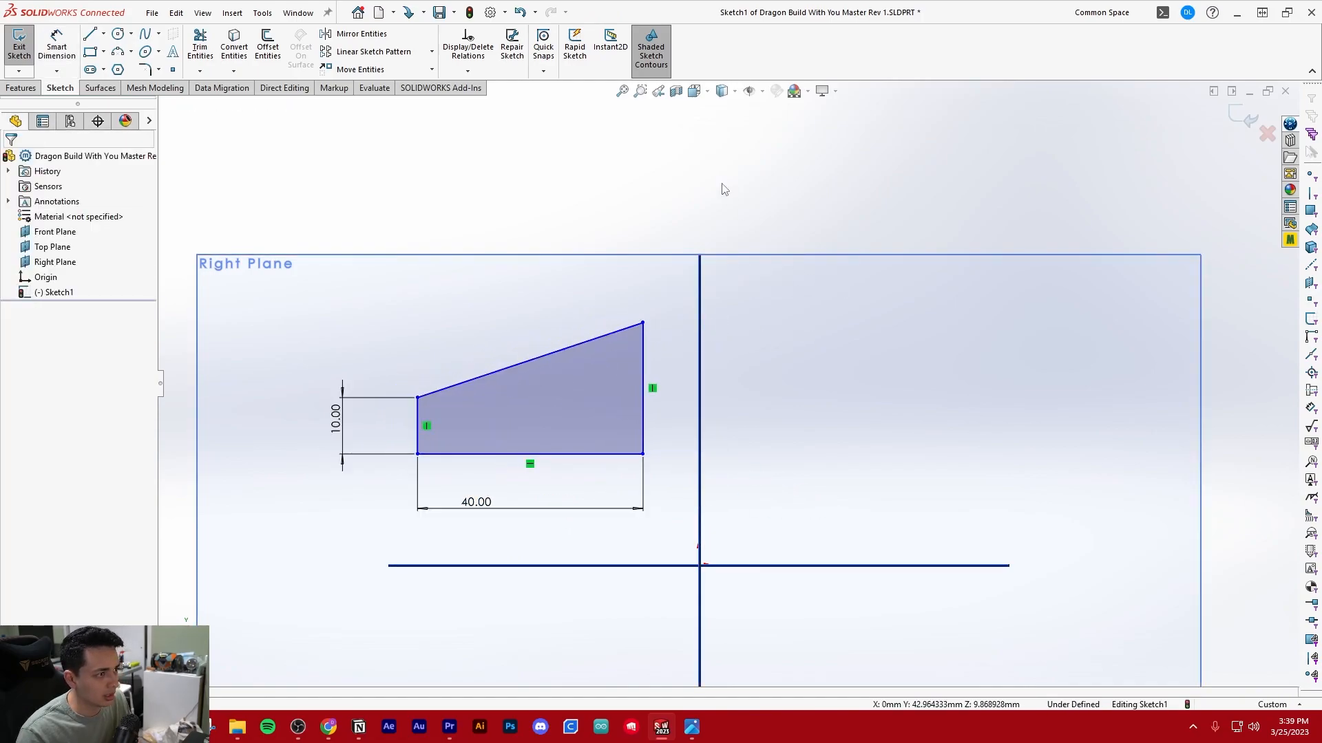
{"action": "left_click", "coordinate": [748, 92]}
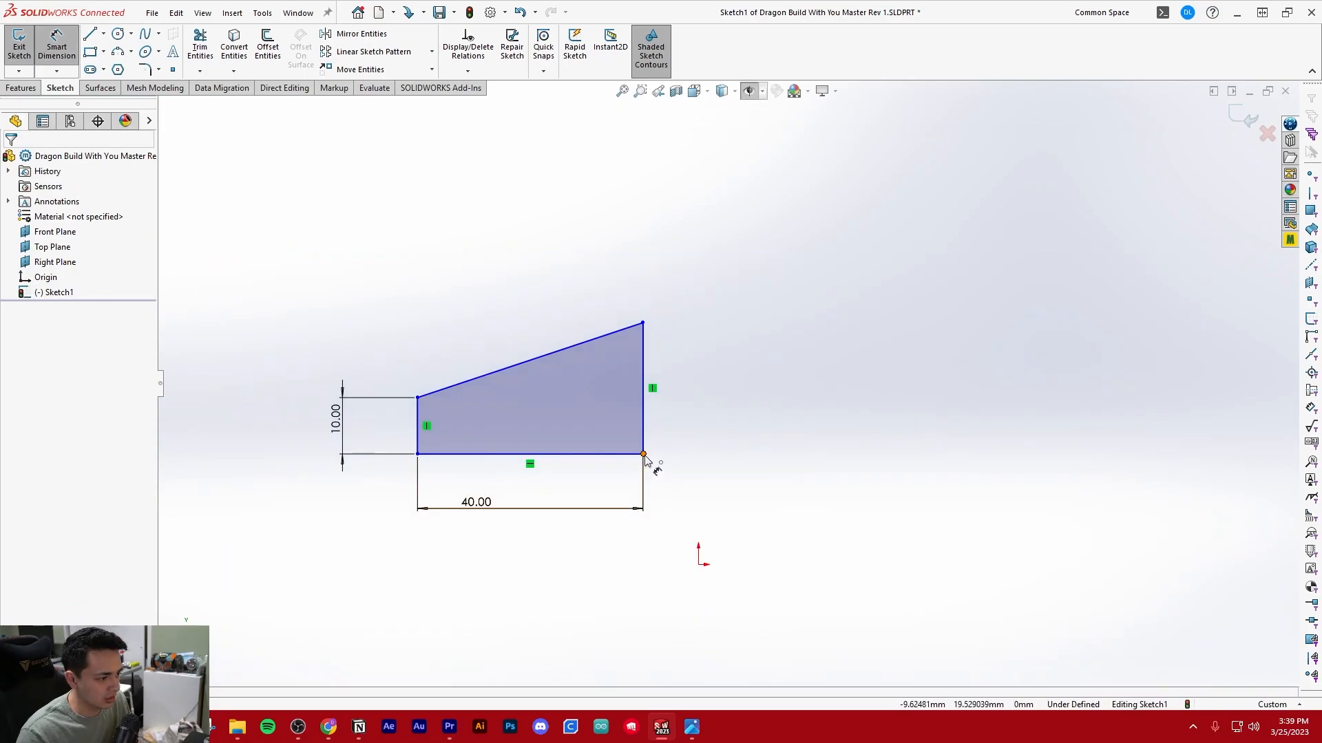
Dimension the vertical distance between the profile's base line and the origin, and set it to 30 mm
{"action": "key", "text": "d"}
{"action": "left_click", "coordinate": [623, 454]}
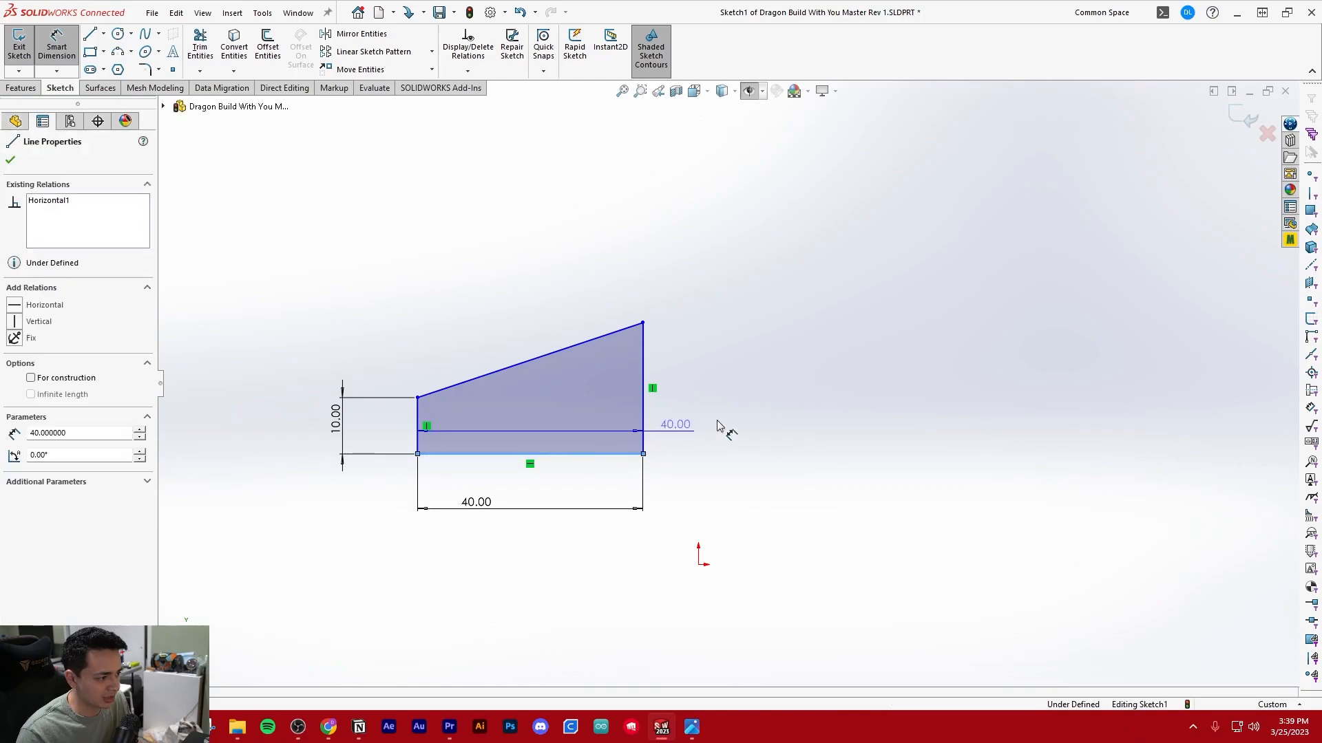
{"action": "left_click", "coordinate": [698, 564]}
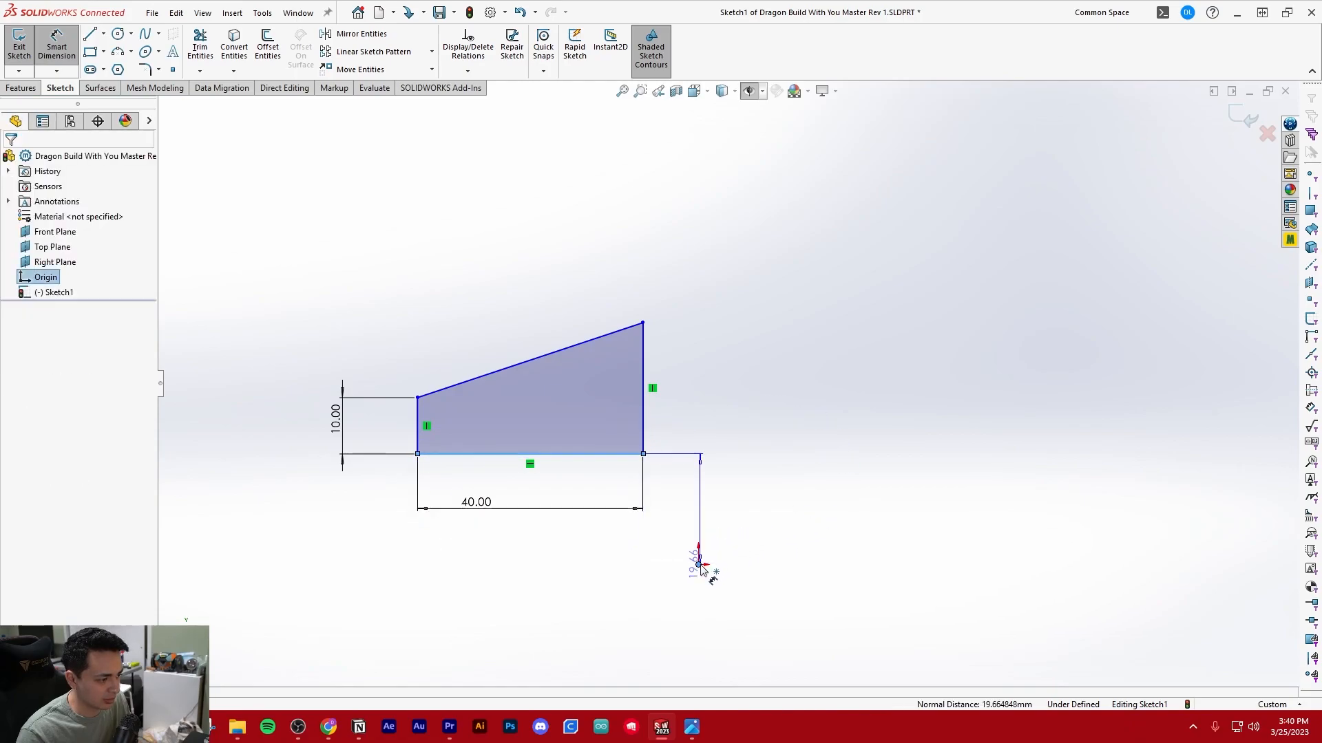
{"action": "left_click", "coordinate": [739, 516]}
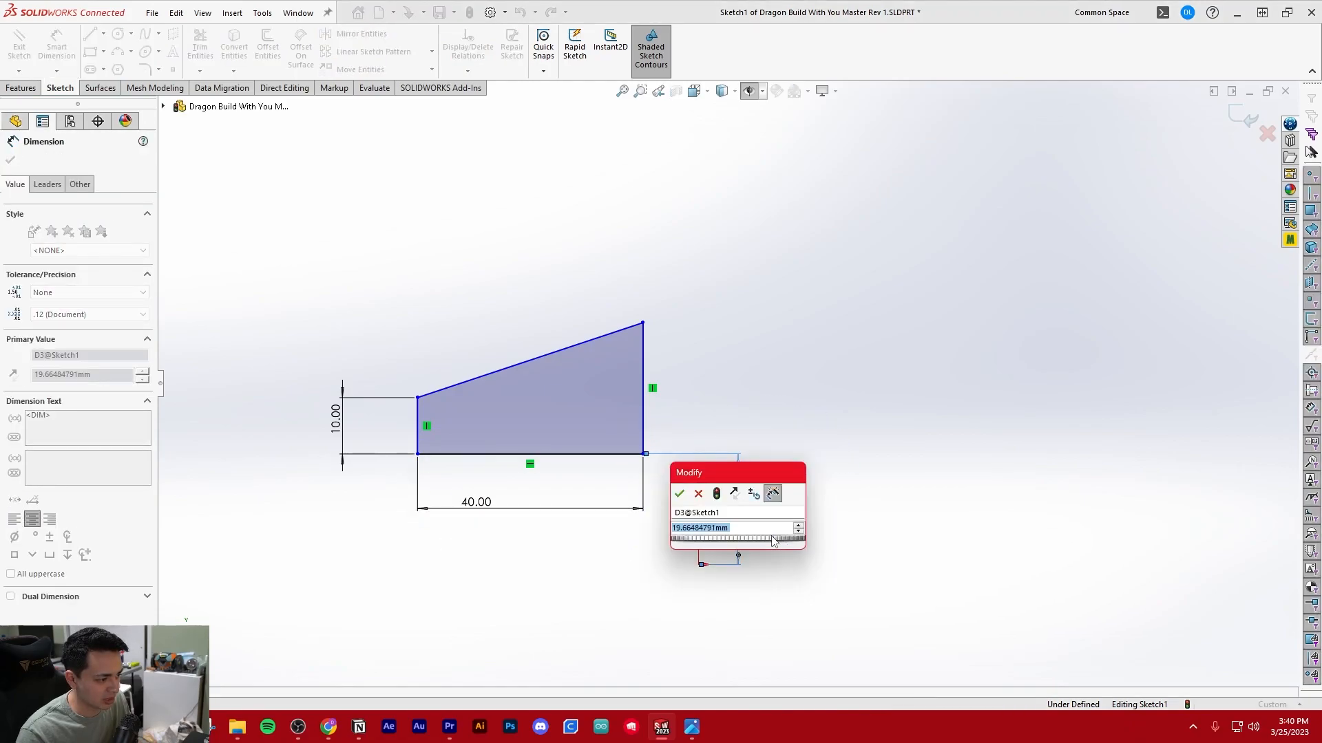
{"action": "type", "text": "30"}
{"action": "key", "text": "Return"}
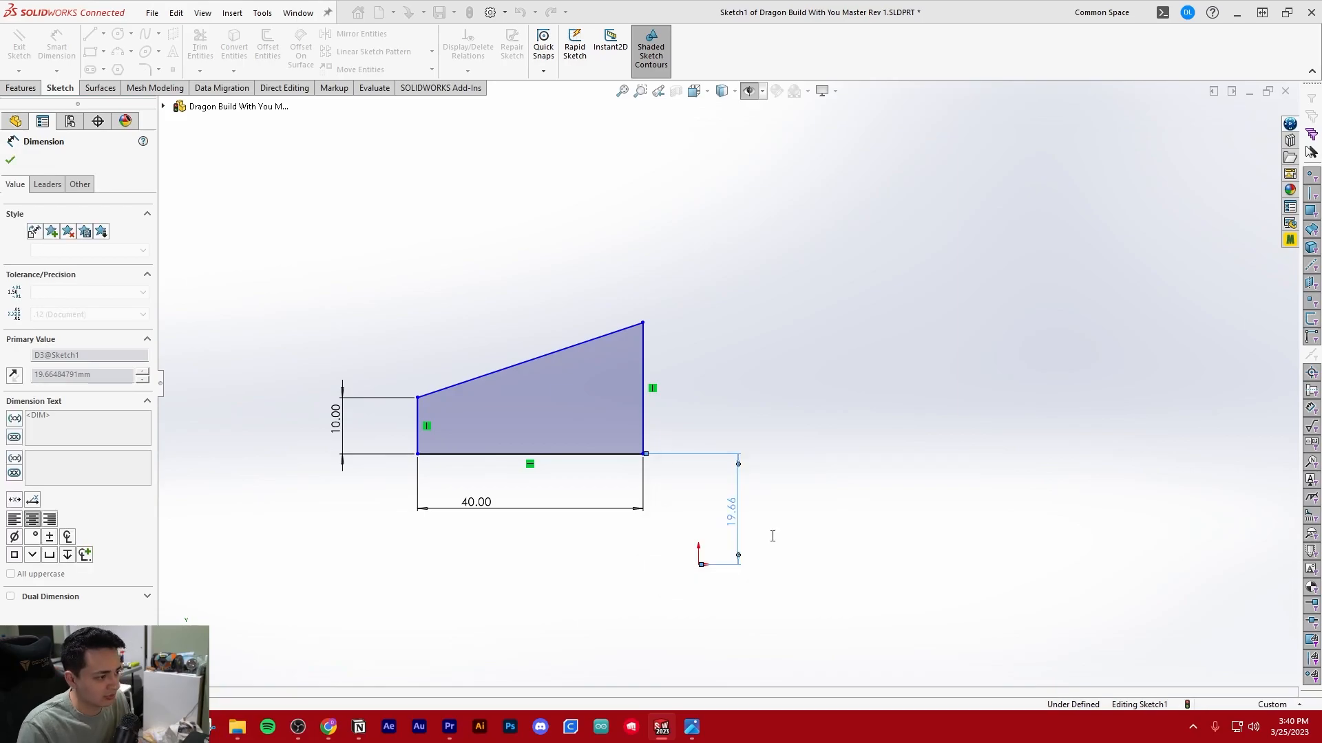
{"action": "key", "text": "Escape"}
Sketch a vertical line about 31 mm long from the origin up to about the height of the profile's base
{"action": "key", "text": "l"}
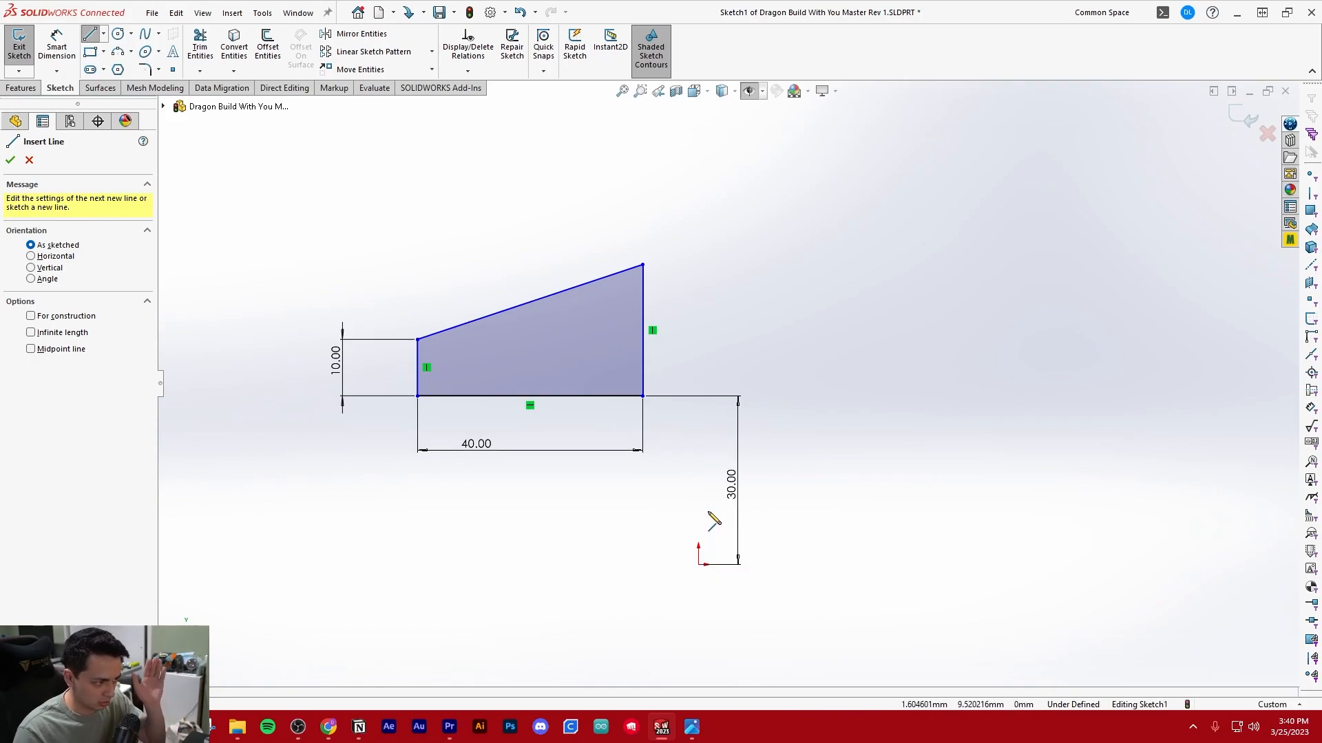
{"action": "left_click", "coordinate": [698, 565]}
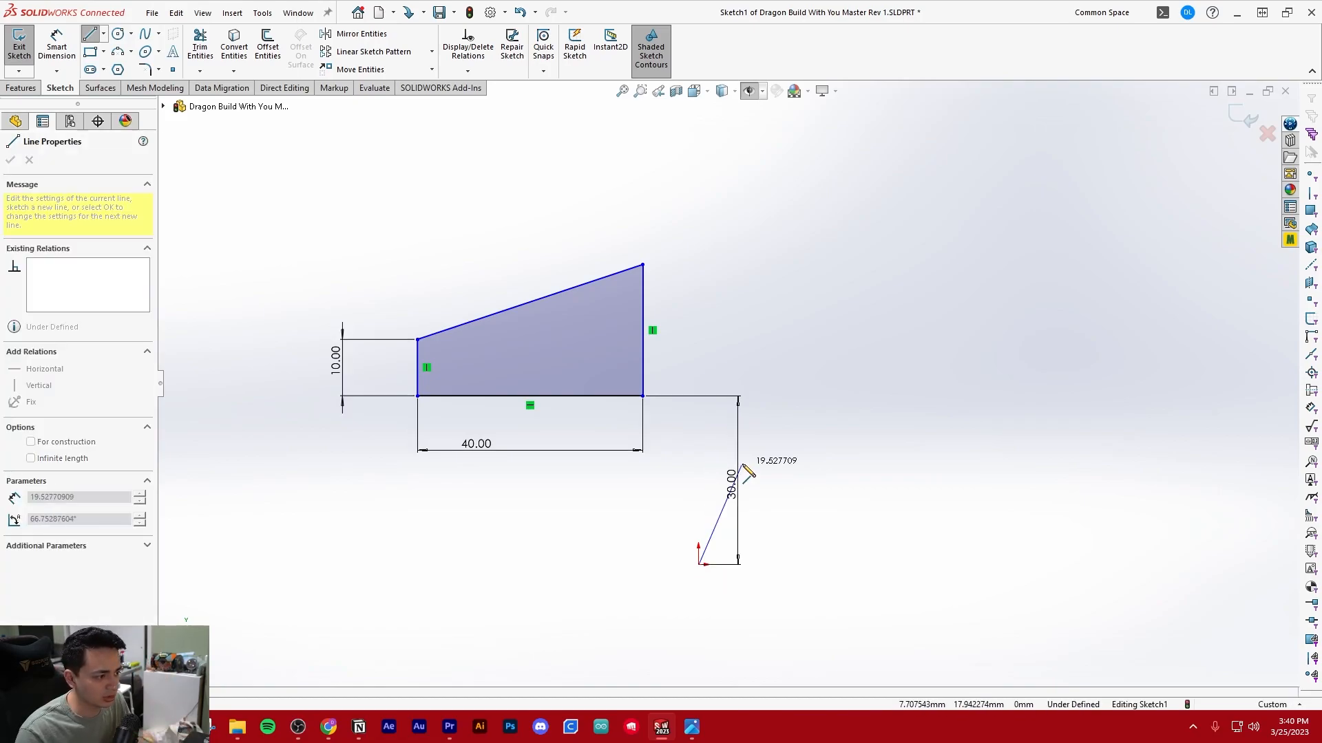
{"action": "left_click", "coordinate": [699, 396]}
{"action": "key", "text": "Escape"}
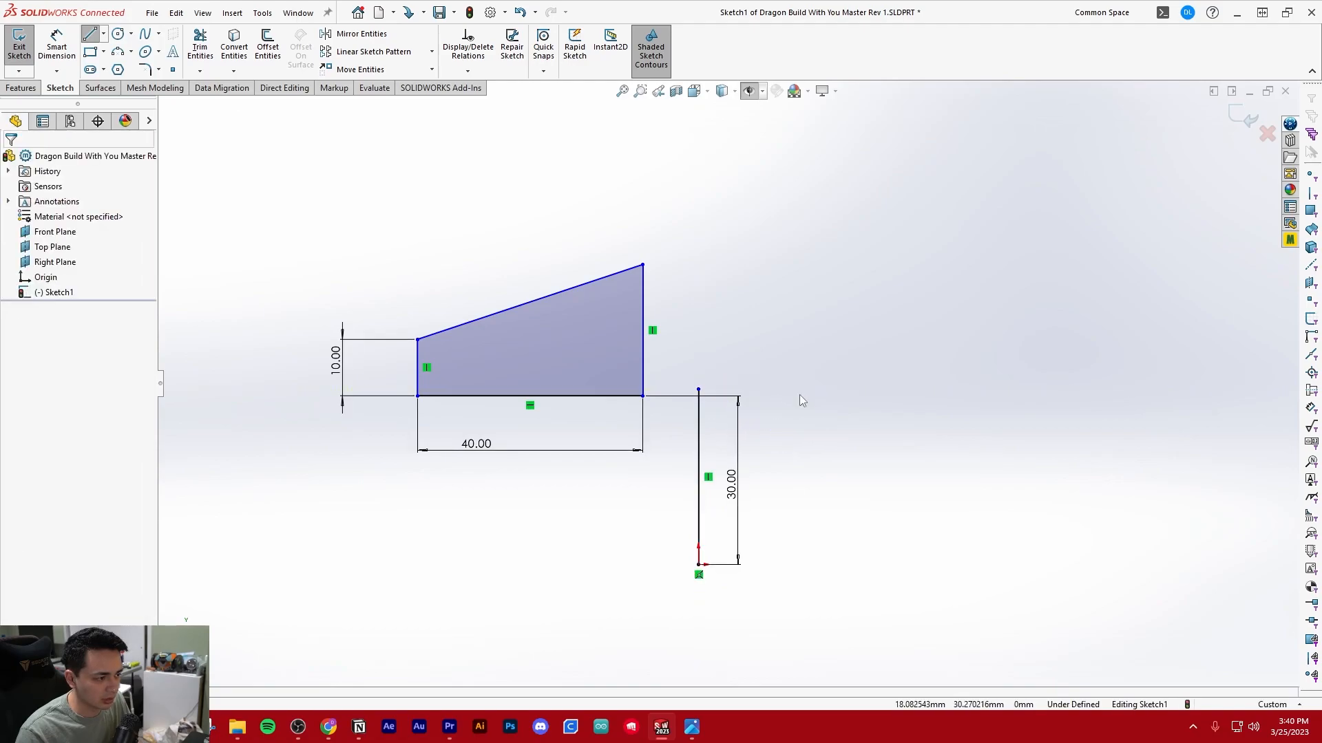
Convert the vertical line above the origin to construction geometry
{"action": "left_click", "coordinate": [698, 417]}
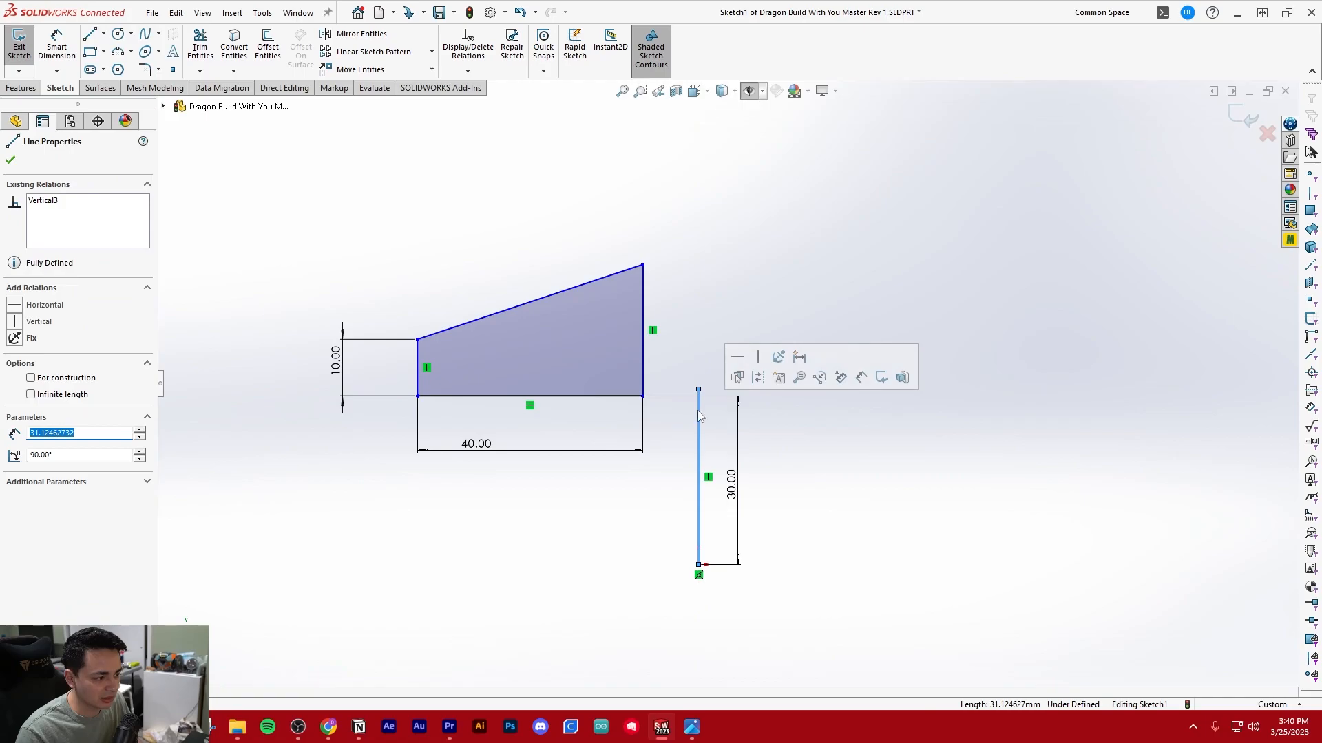
{"action": "left_click", "coordinate": [699, 586]}
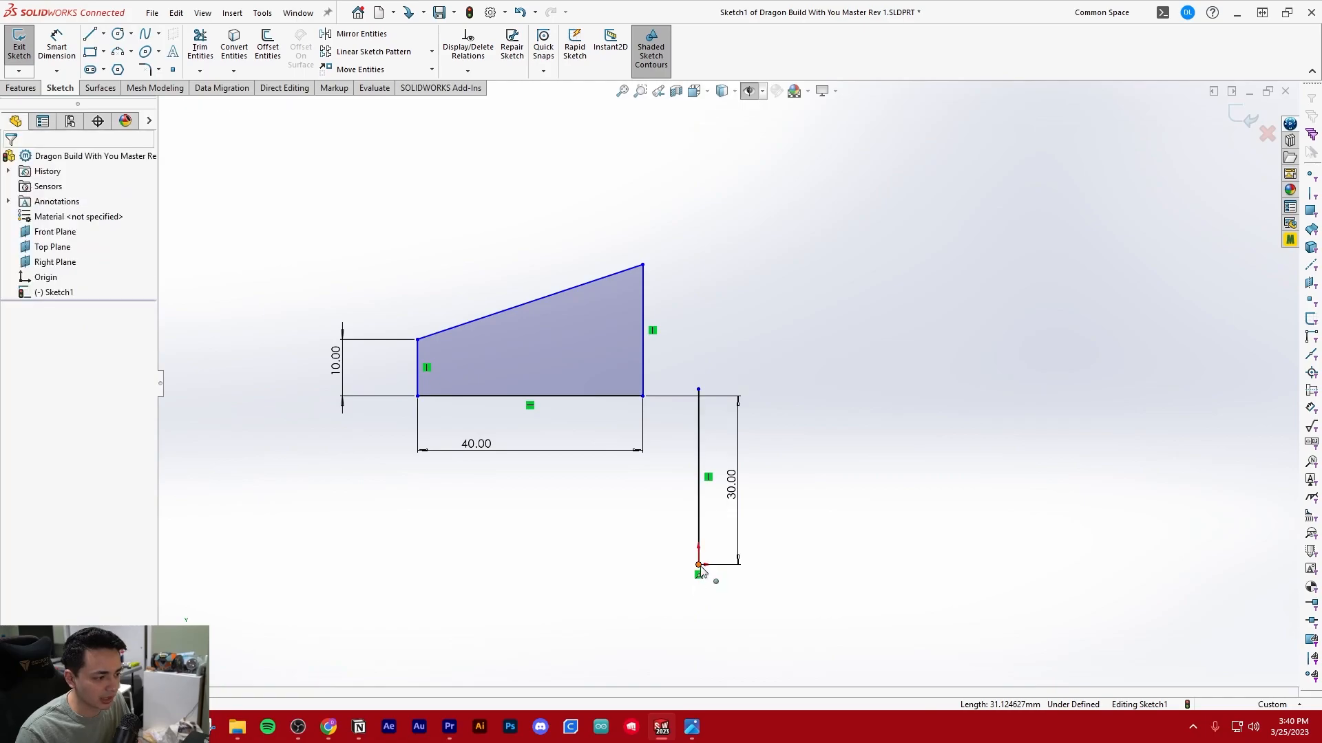
{"action": "left_click", "coordinate": [700, 415]}
{"action": "left_click", "coordinate": [772, 372]}
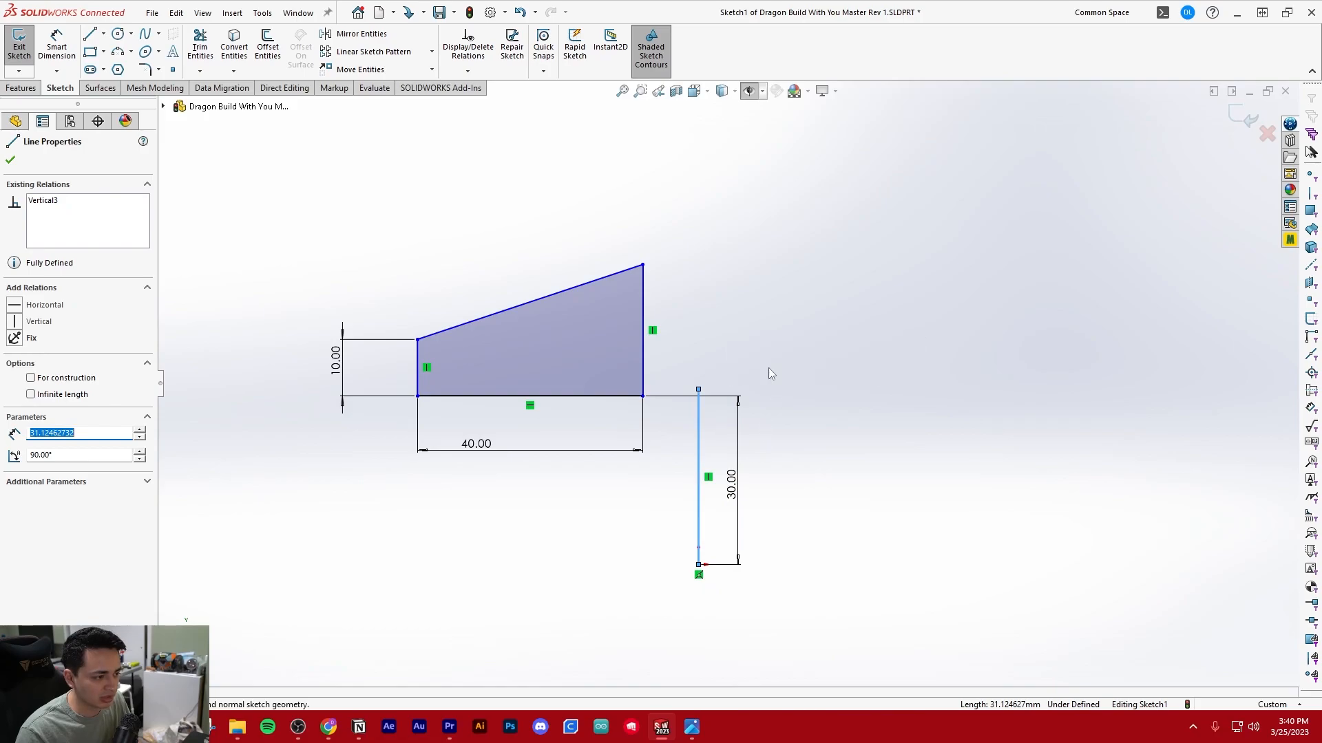
{"action": "left_click", "coordinate": [837, 551]}
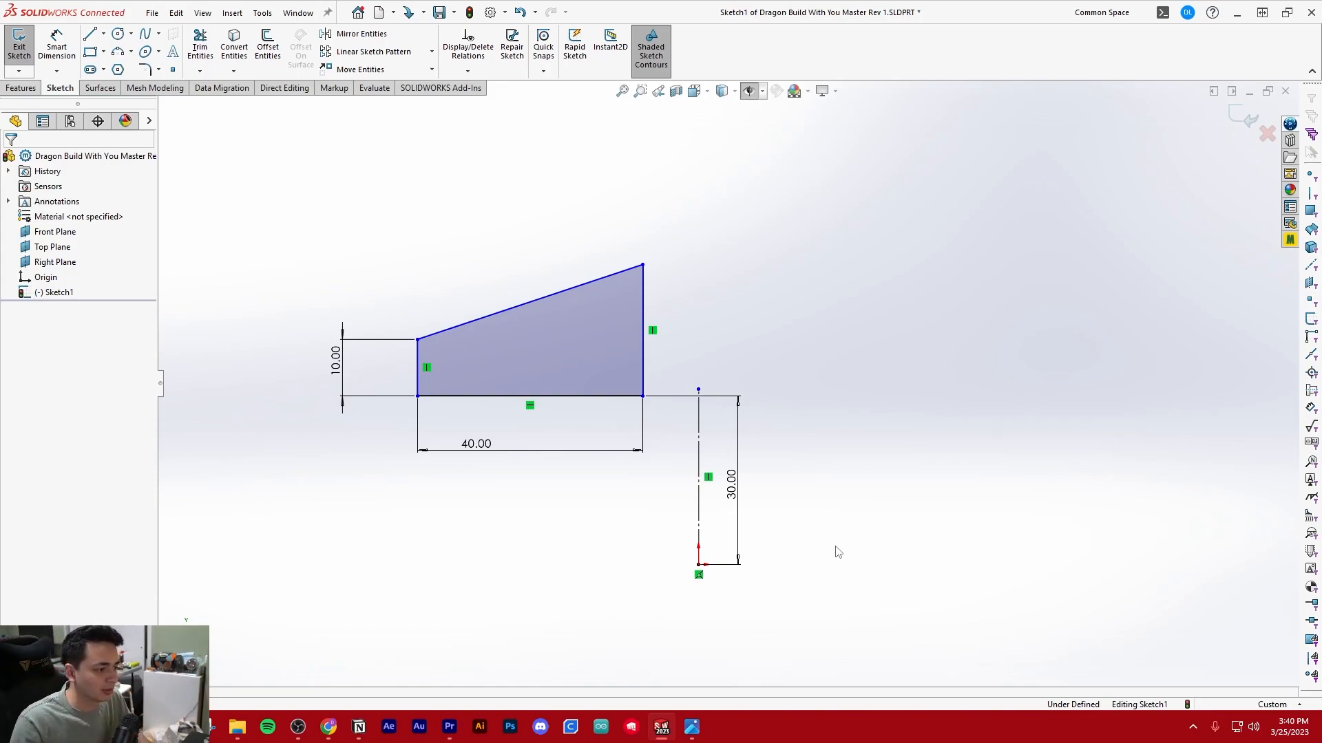
Join the construction line's upper endpoint to the profile's lower right corner with a sketch relation
{"action": "left_click", "coordinate": [699, 389]}
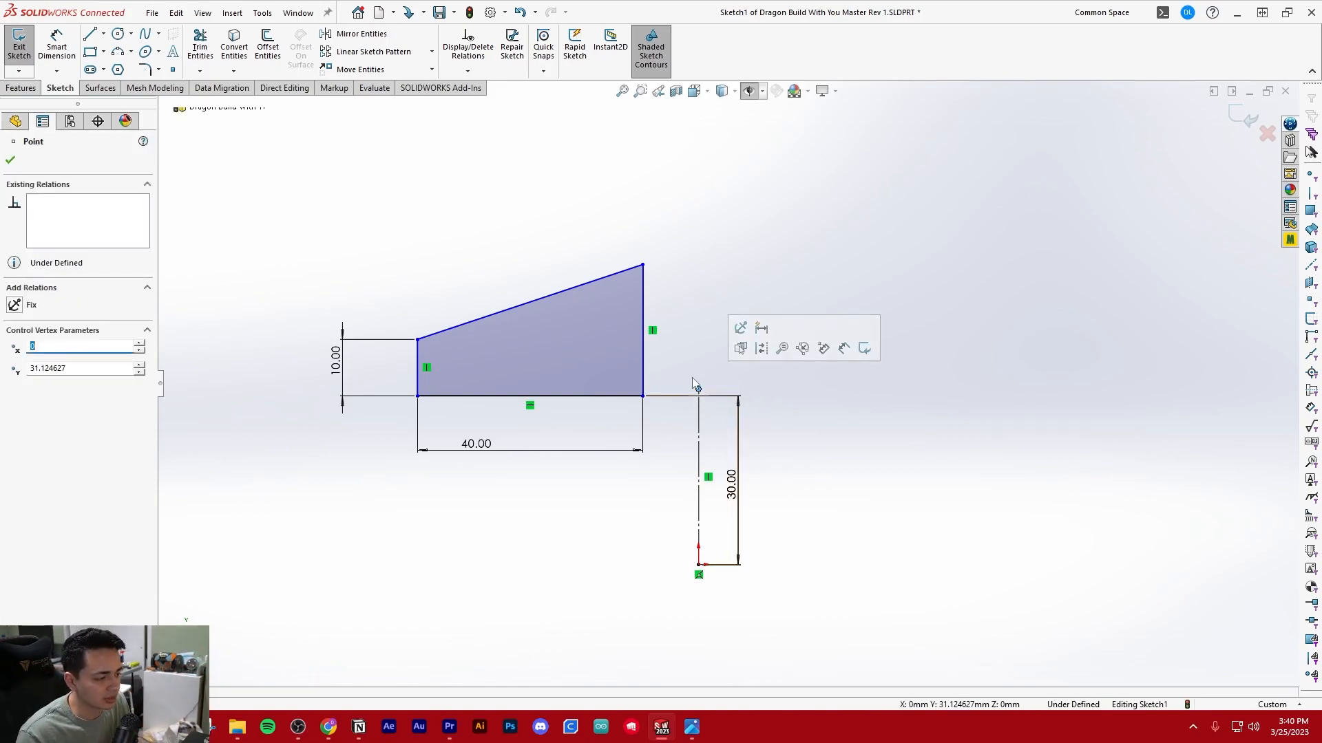
{"action": "left_click", "coordinate": [644, 397], "text": "ctrl"}
{"action": "left_click", "coordinate": [30, 449]}
{"action": "left_click", "coordinate": [1002, 351]}
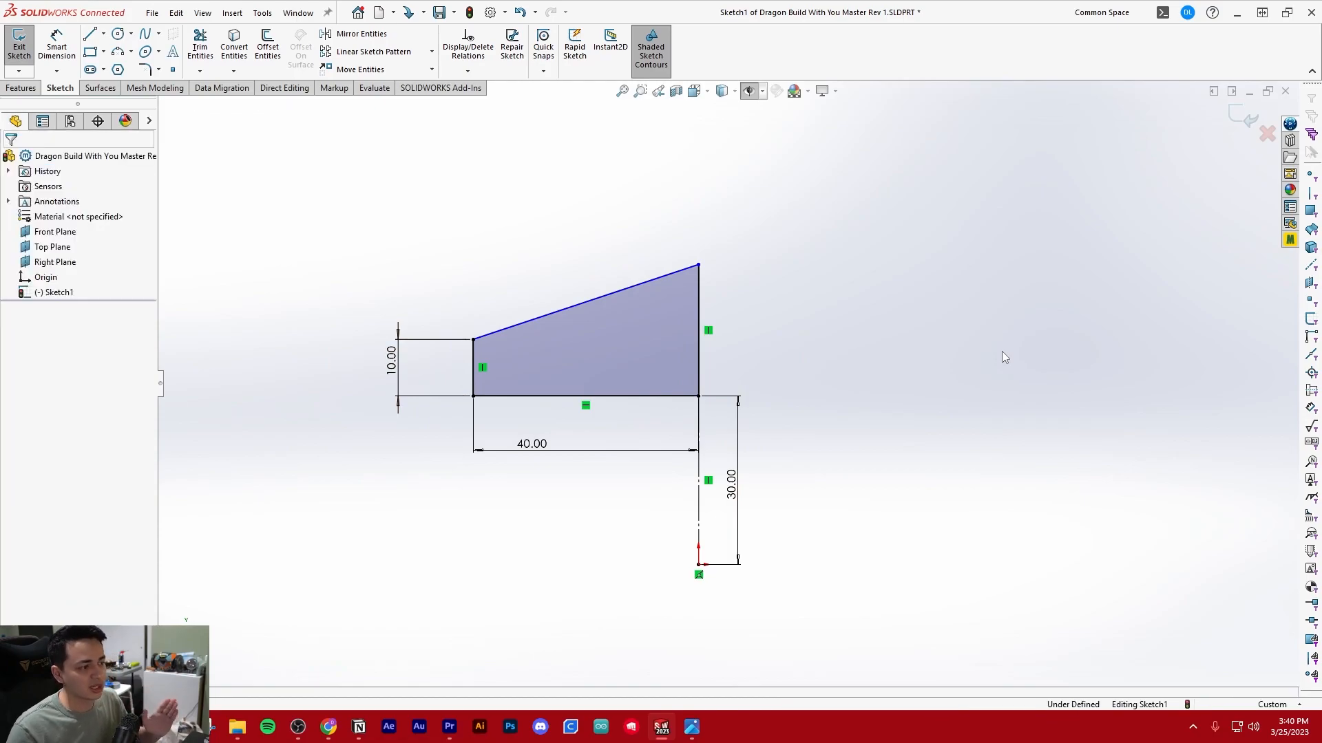
{"action": "left_click", "coordinate": [691, 241]}
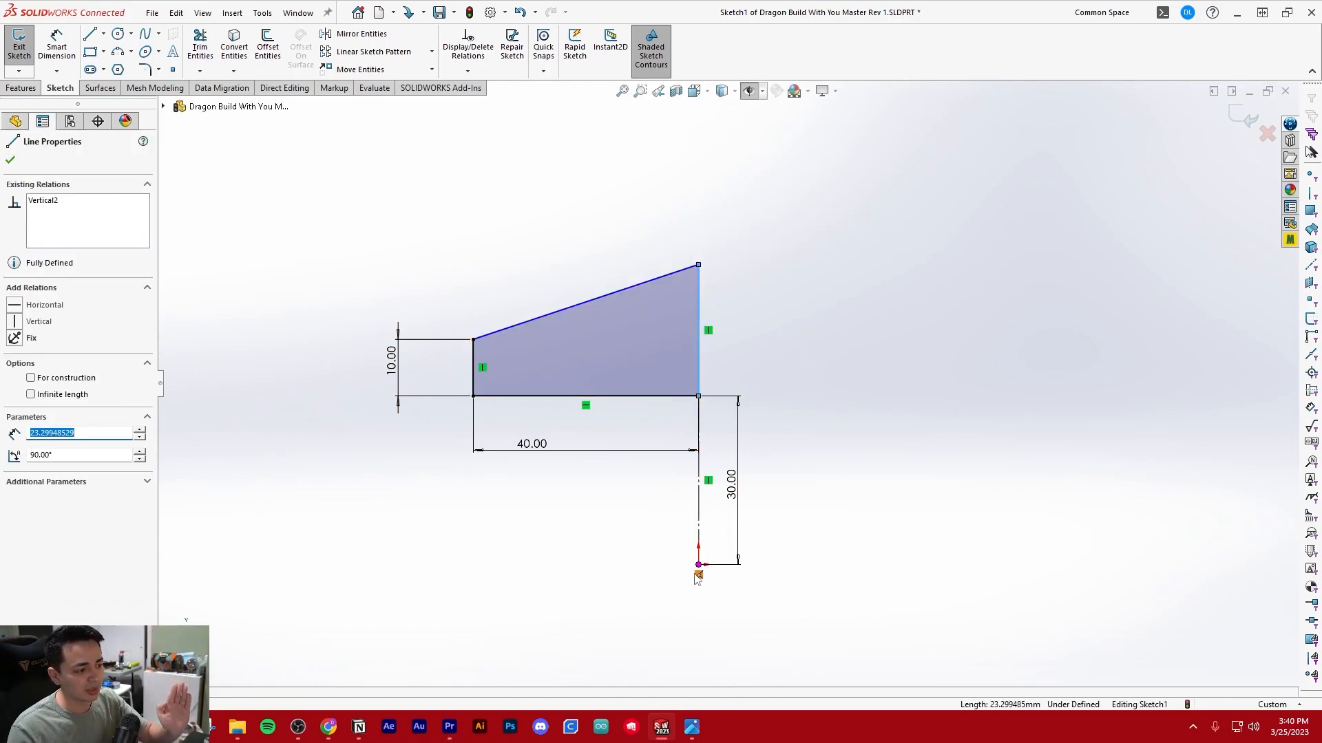
{"action": "left_click", "coordinate": [880, 409]}
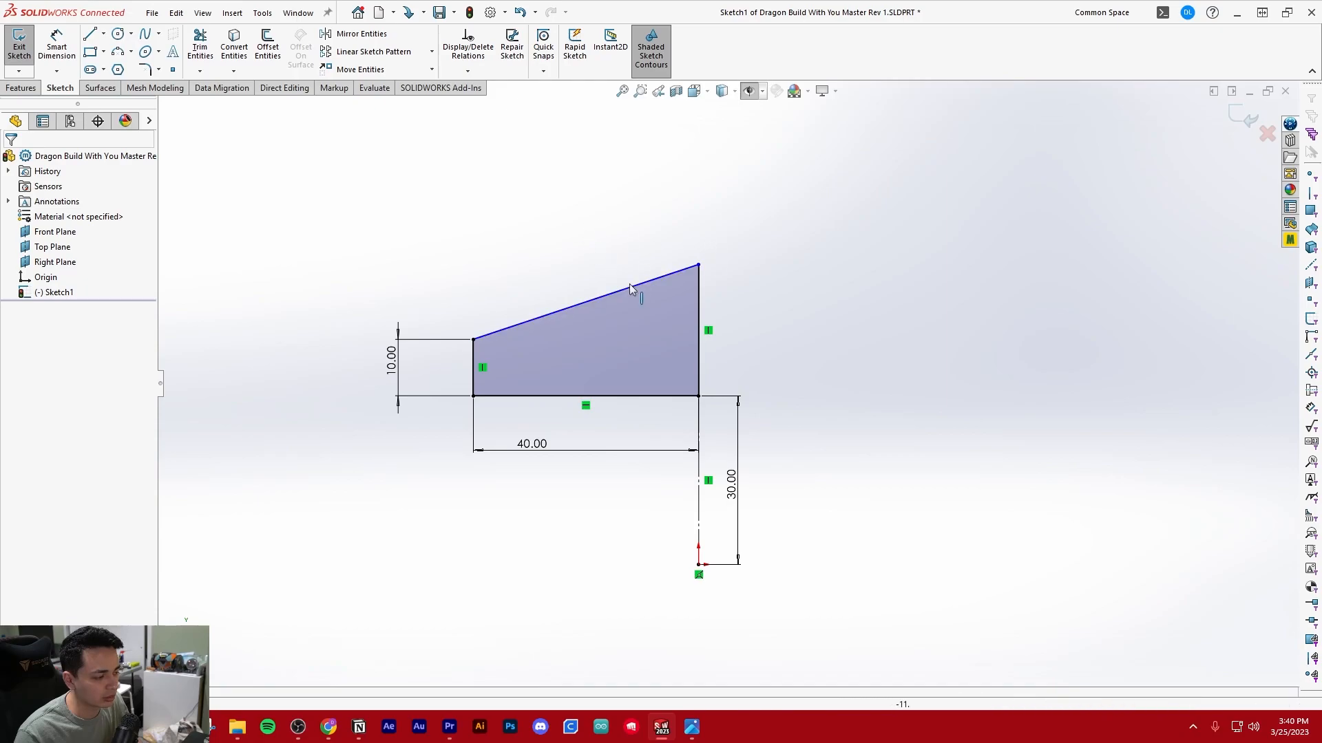
{"action": "middle_click_drag", "start_coordinate": [614, 328], "coordinate": [629, 386], "text": "ctrl"}
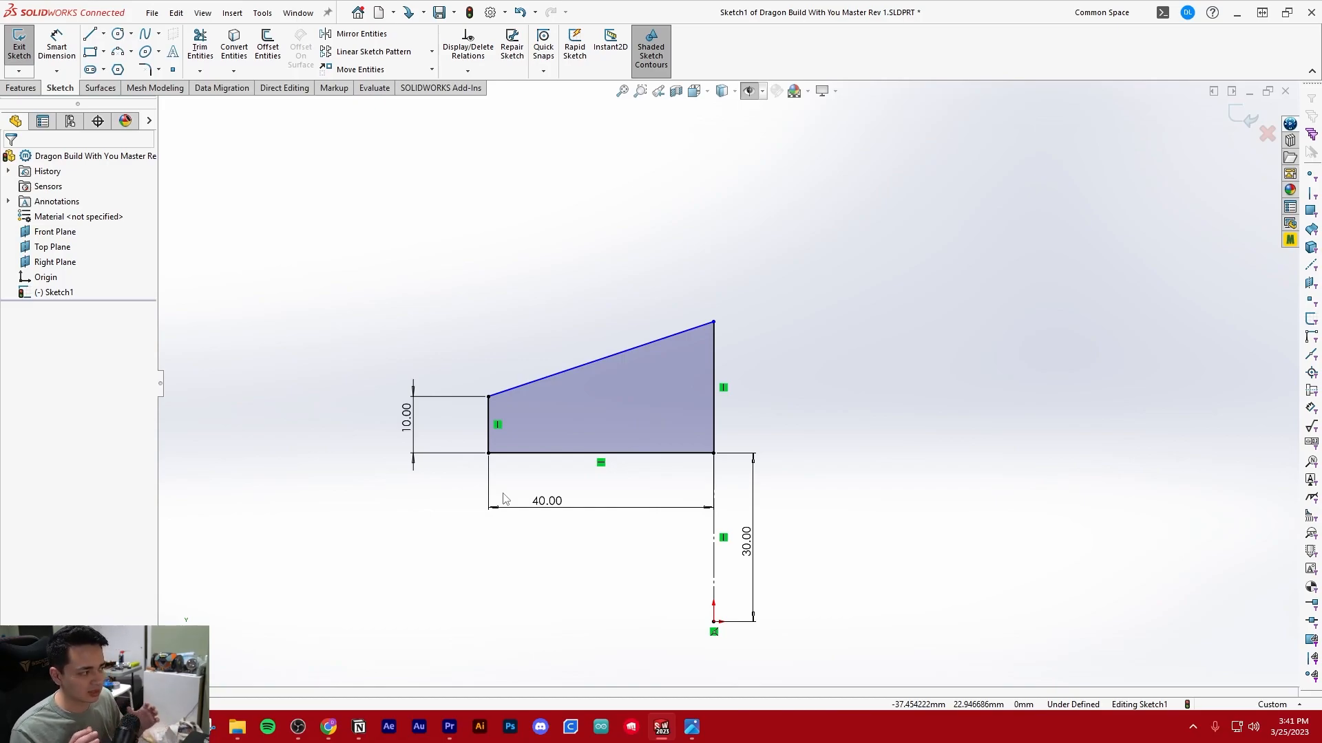
Test the profile's remaining freedom by pulling the high end of the sloped edge upward, and undo the change
{"action": "left_click", "coordinate": [489, 397]}
{"action": "left_click_drag", "start_coordinate": [506, 284], "coordinate": [554, 301]}
{"action": "left_click_drag", "start_coordinate": [711, 321], "coordinate": [714, 207]}
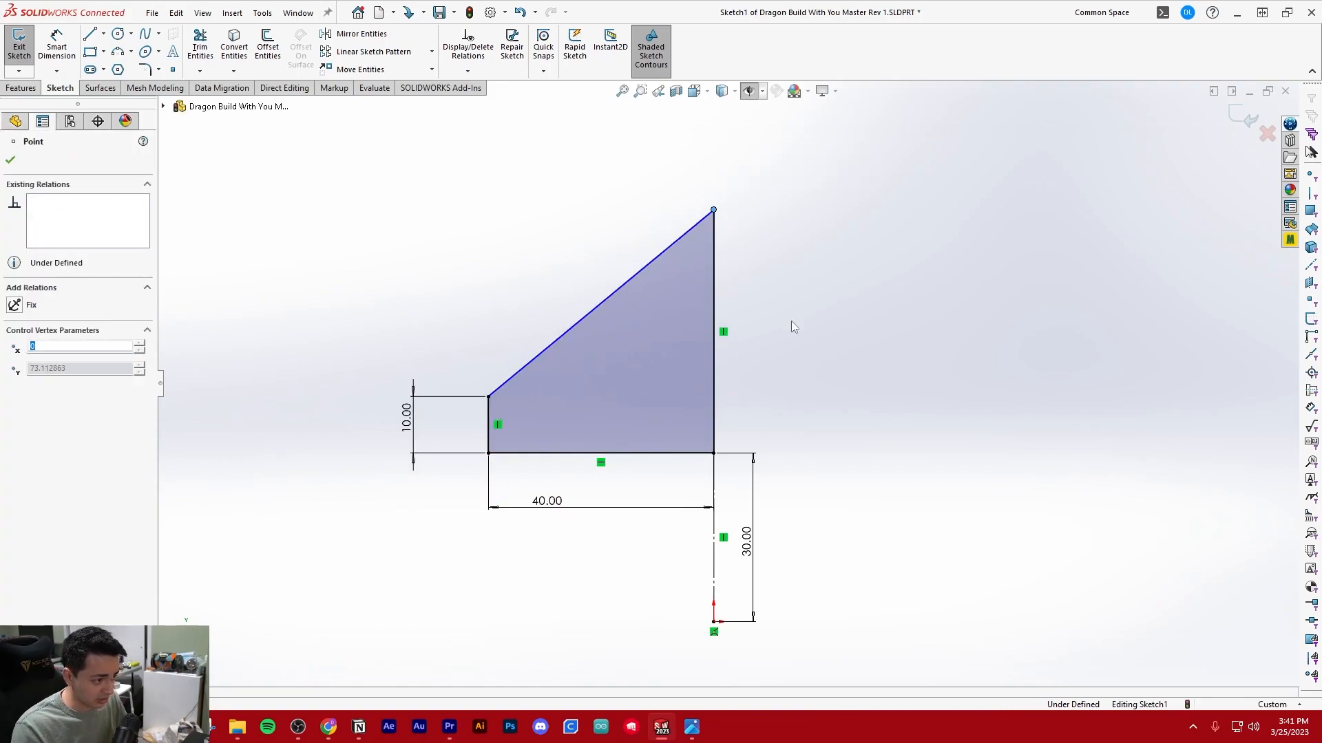
{"action": "key", "text": "ctrl+z"}
{"action": "left_click", "coordinate": [539, 258]}
Dimension the angle between the short vertical edge and the sloped top edge and set it to 110°
{"action": "key", "text": "d"}
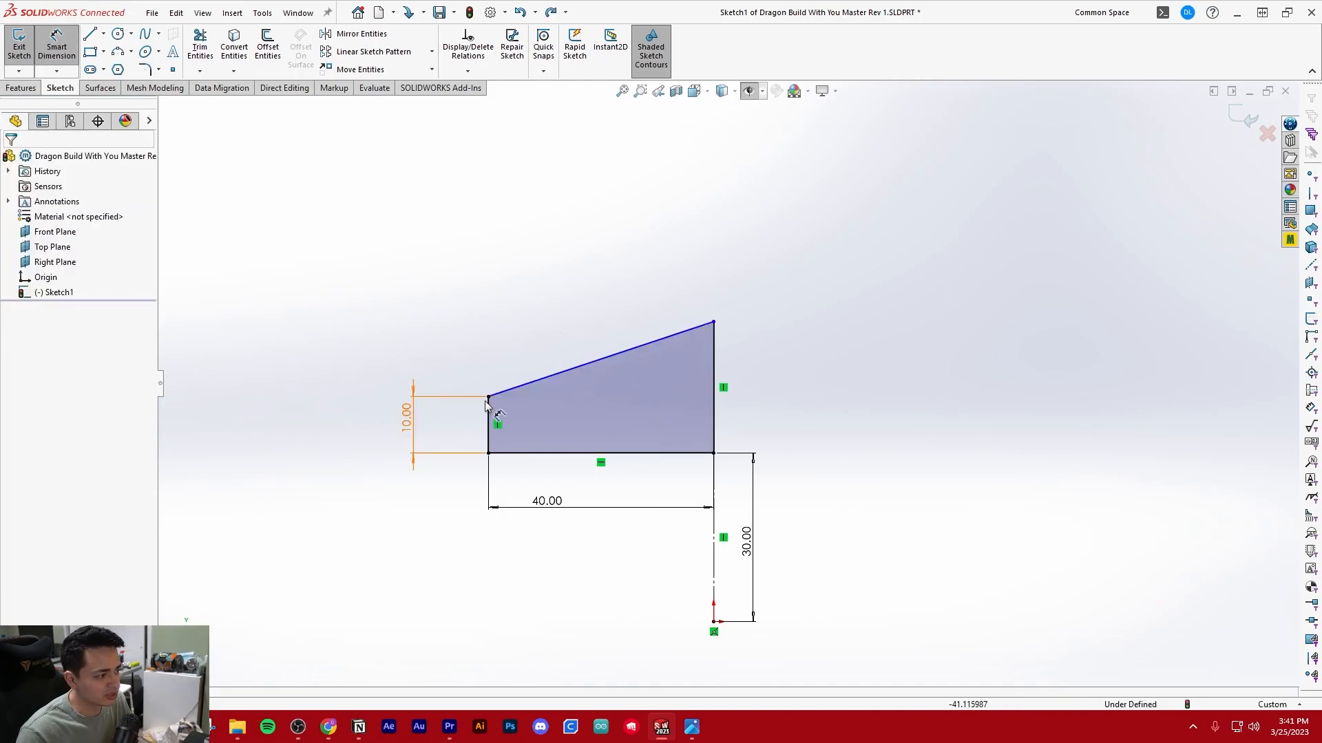
{"action": "left_click", "coordinate": [490, 412]}
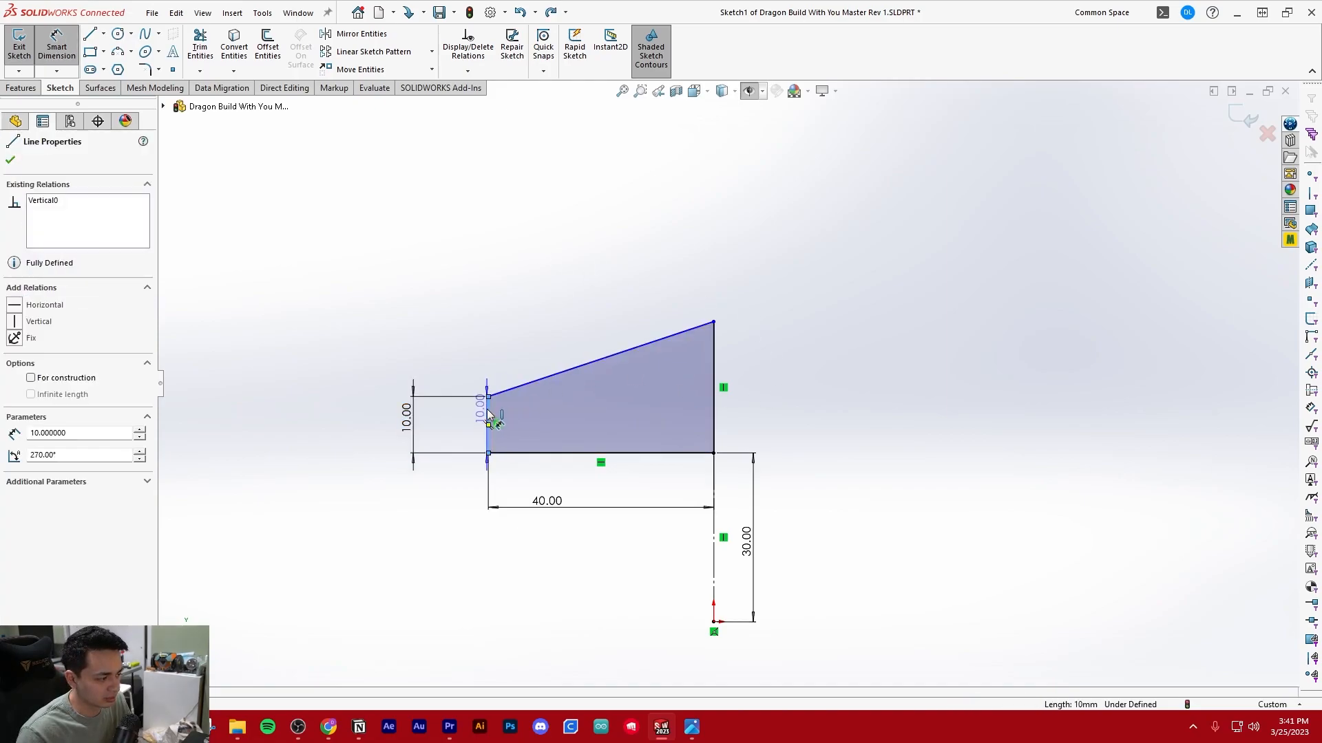
{"action": "left_click", "coordinate": [519, 387]}
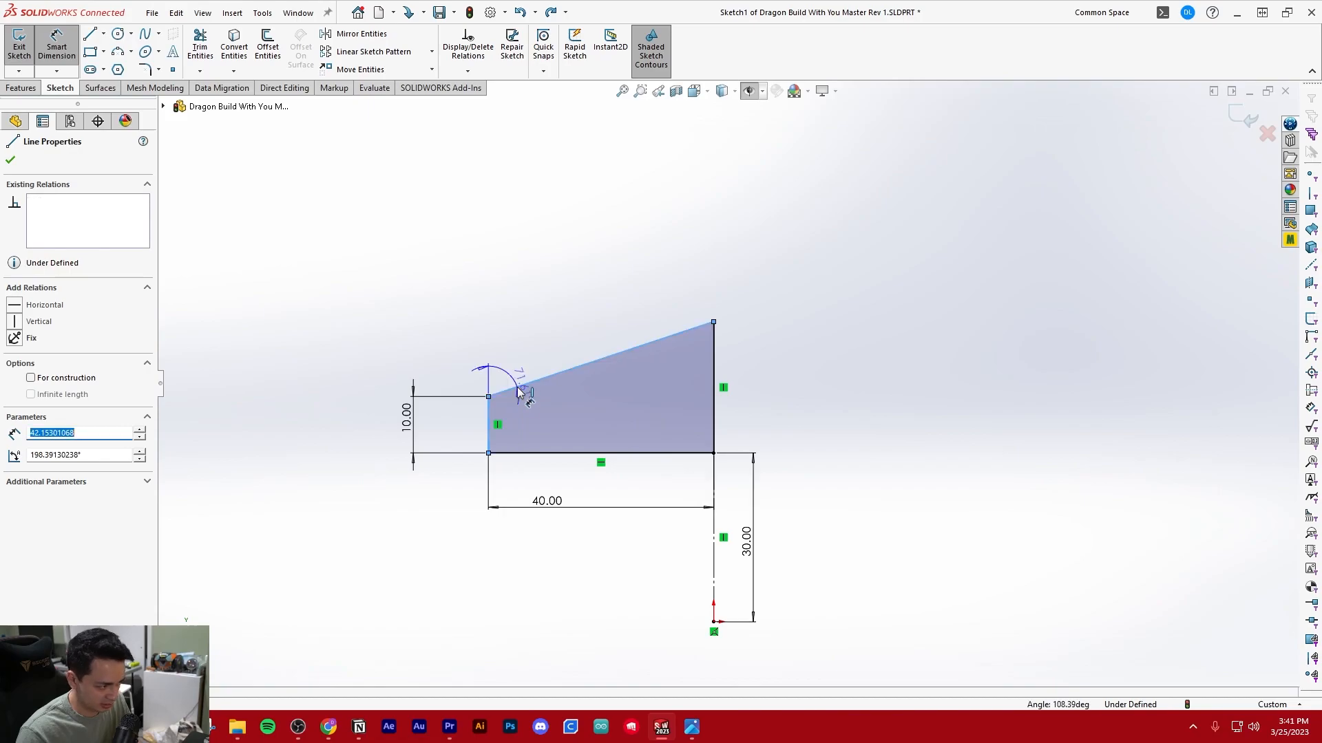
{"action": "left_click", "coordinate": [540, 424]}
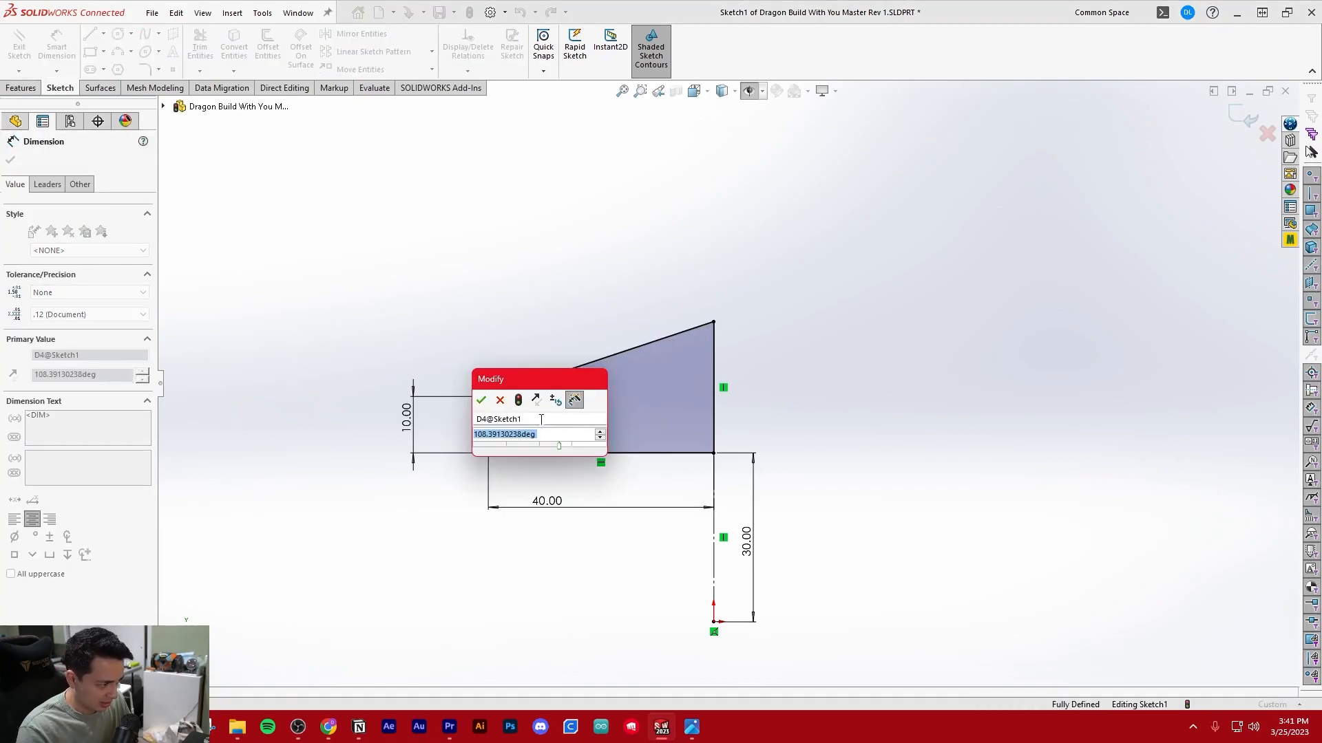
{"action": "key", "text": "Return"}
{"action": "left_click", "coordinate": [638, 267]}
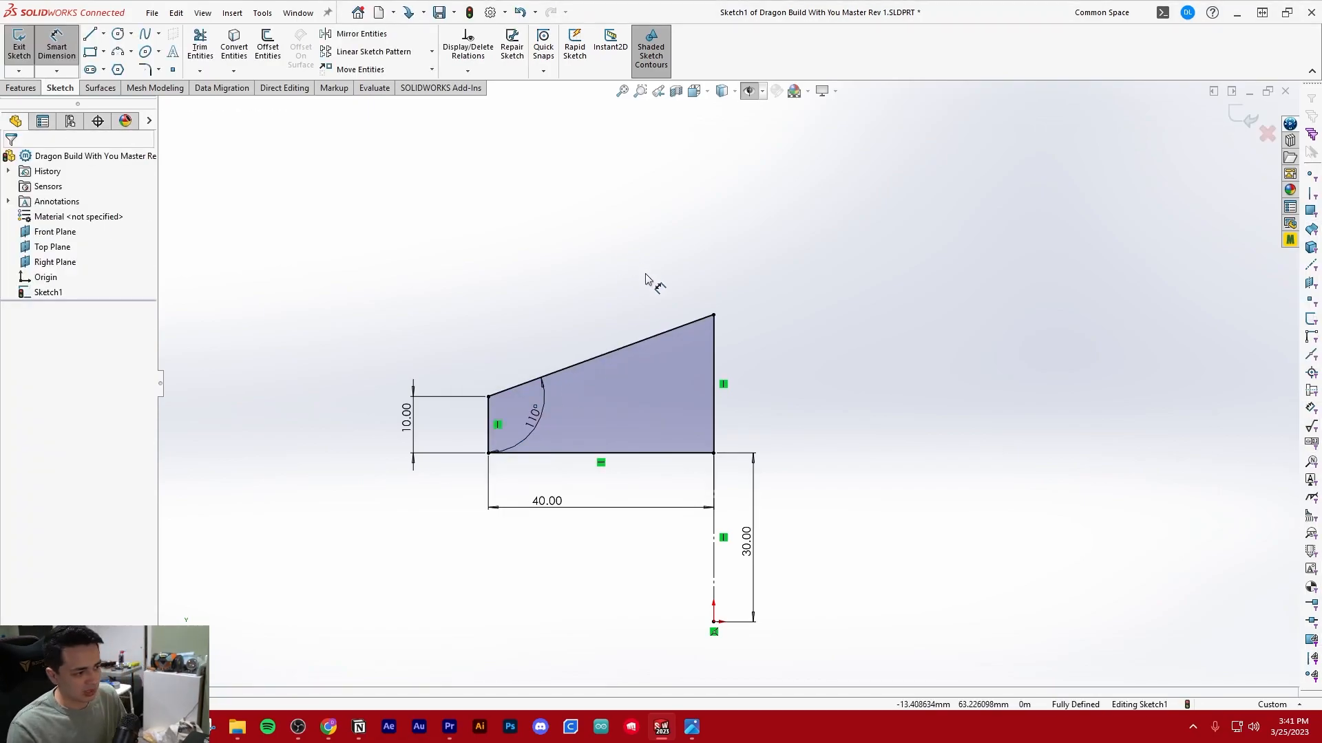
Exit the profile sketch and turn the model to an angled 3D view
{"action": "scroll", "coordinate": [688, 303], "scroll_direction": "up", "scroll_amount": 2}
{"action": "left_click", "coordinate": [19, 42]}
{"action": "scroll", "coordinate": [561, 392], "scroll_direction": "down", "scroll_amount": 3}
{"action": "mouse_move", "coordinate": [560, 480]}
{"action": "middle_mouse_down"}
{"action": "mouse_move", "coordinate": [643, 345]}
{"action": "mouse_move", "coordinate": [622, 328]}
{"action": "middle_mouse_up"}
{"action": "scroll", "coordinate": [620, 317], "scroll_direction": "up", "scroll_amount": 2}
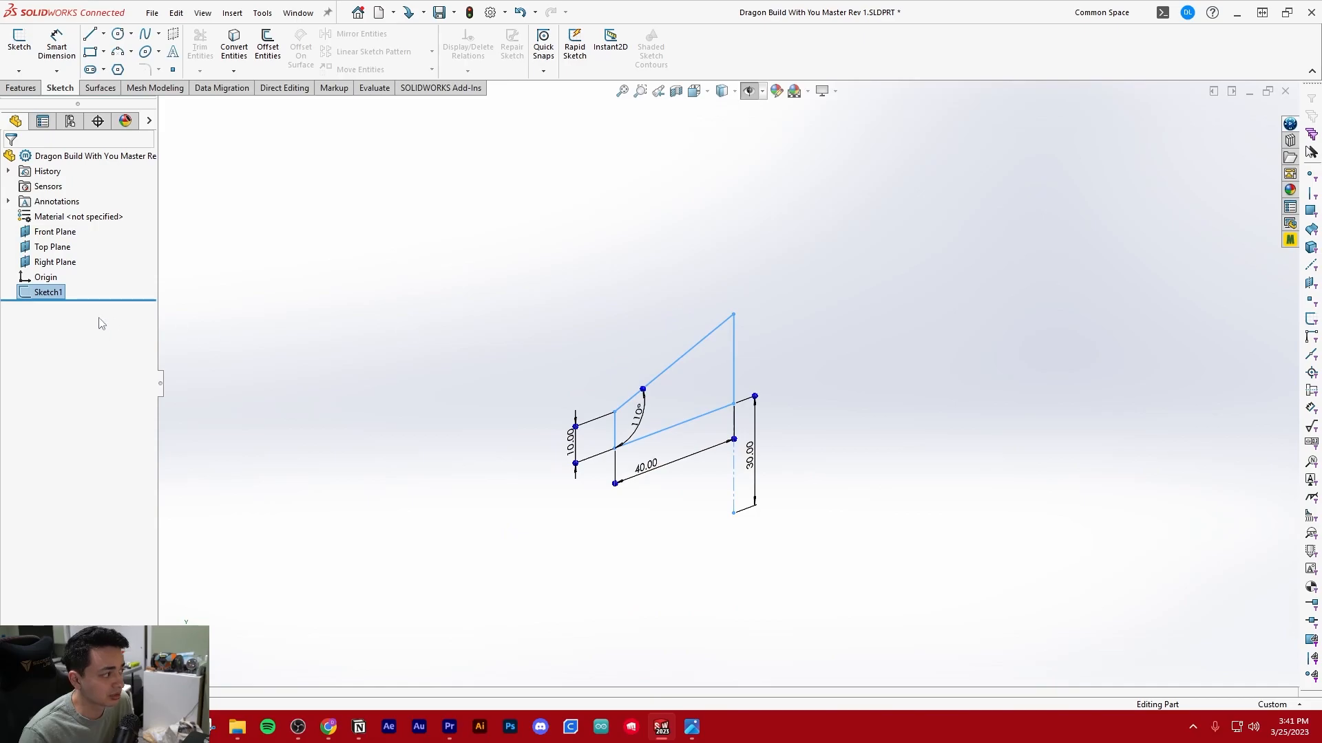
Start an extruded boss from the profile sketch with a blind depth of 20 mm
{"action": "left_click", "coordinate": [26, 90]}
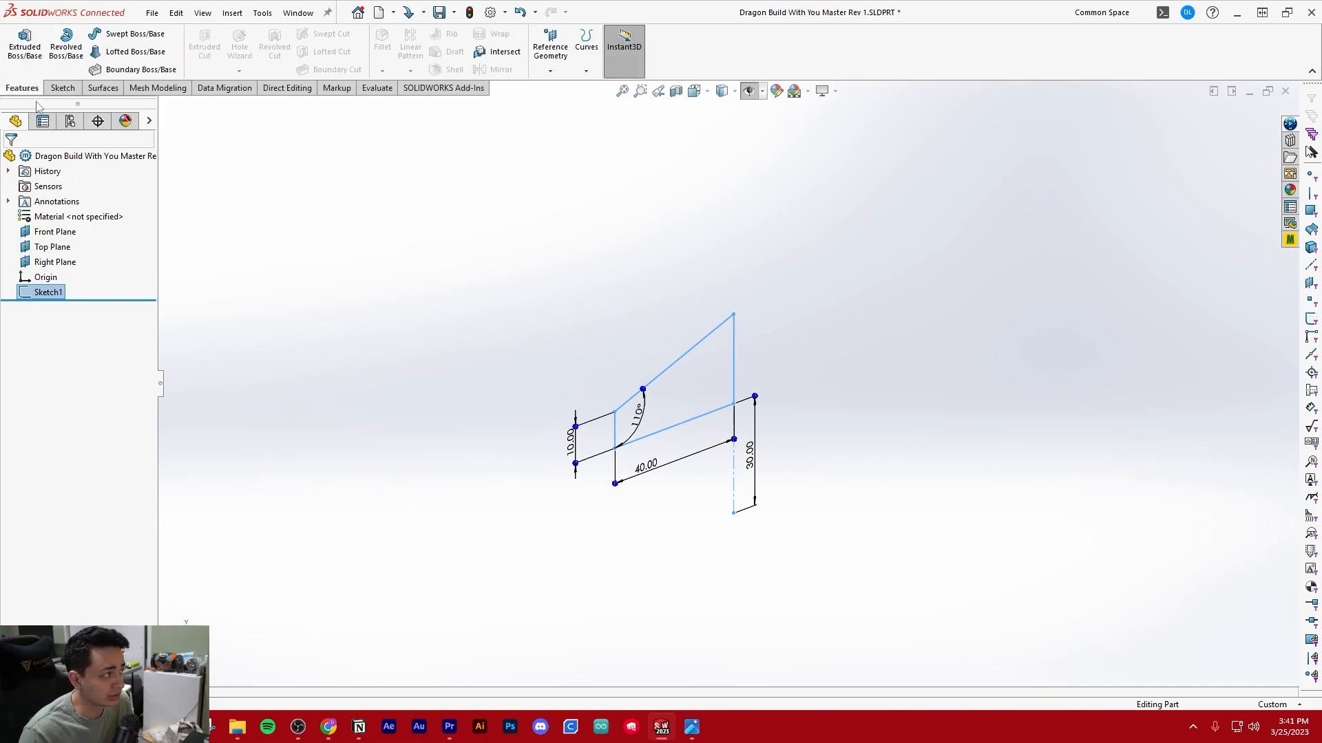
{"action": "left_click", "coordinate": [25, 45]}
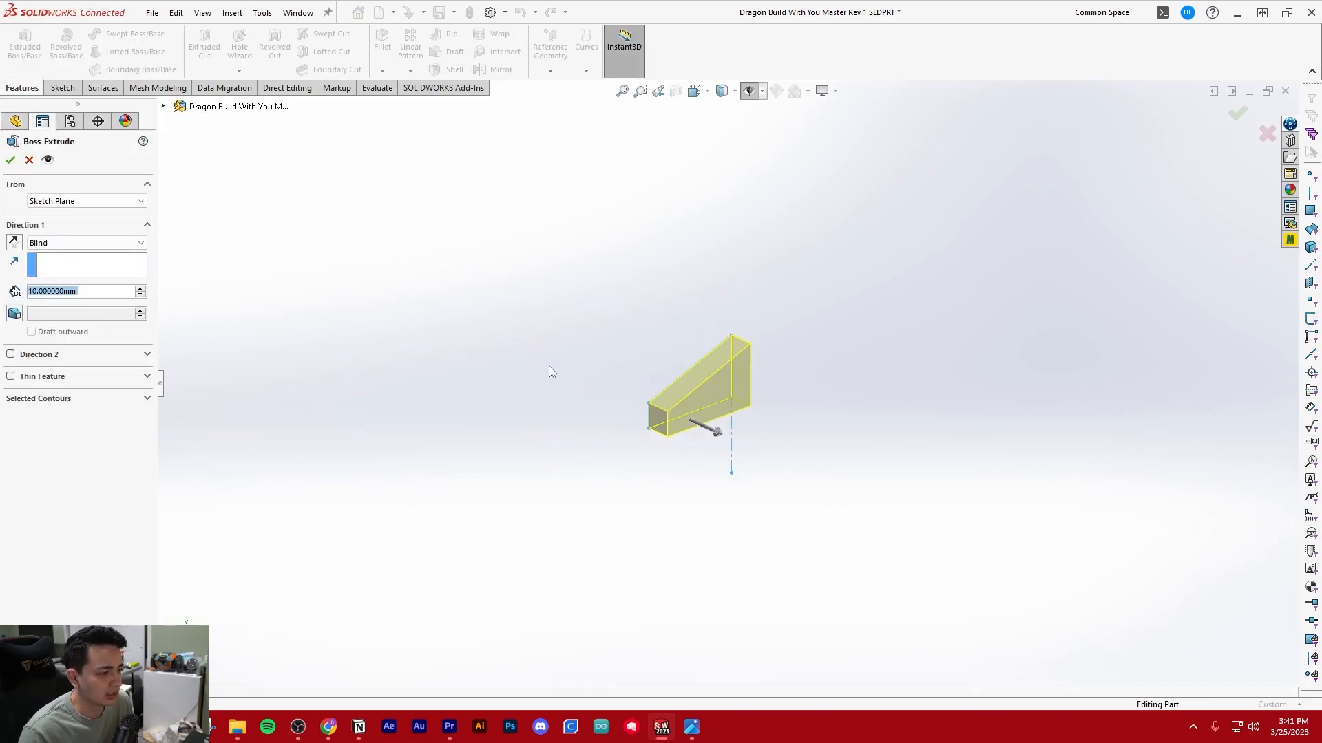
{"action": "scroll", "coordinate": [748, 361], "scroll_direction": "down", "scroll_amount": 3}
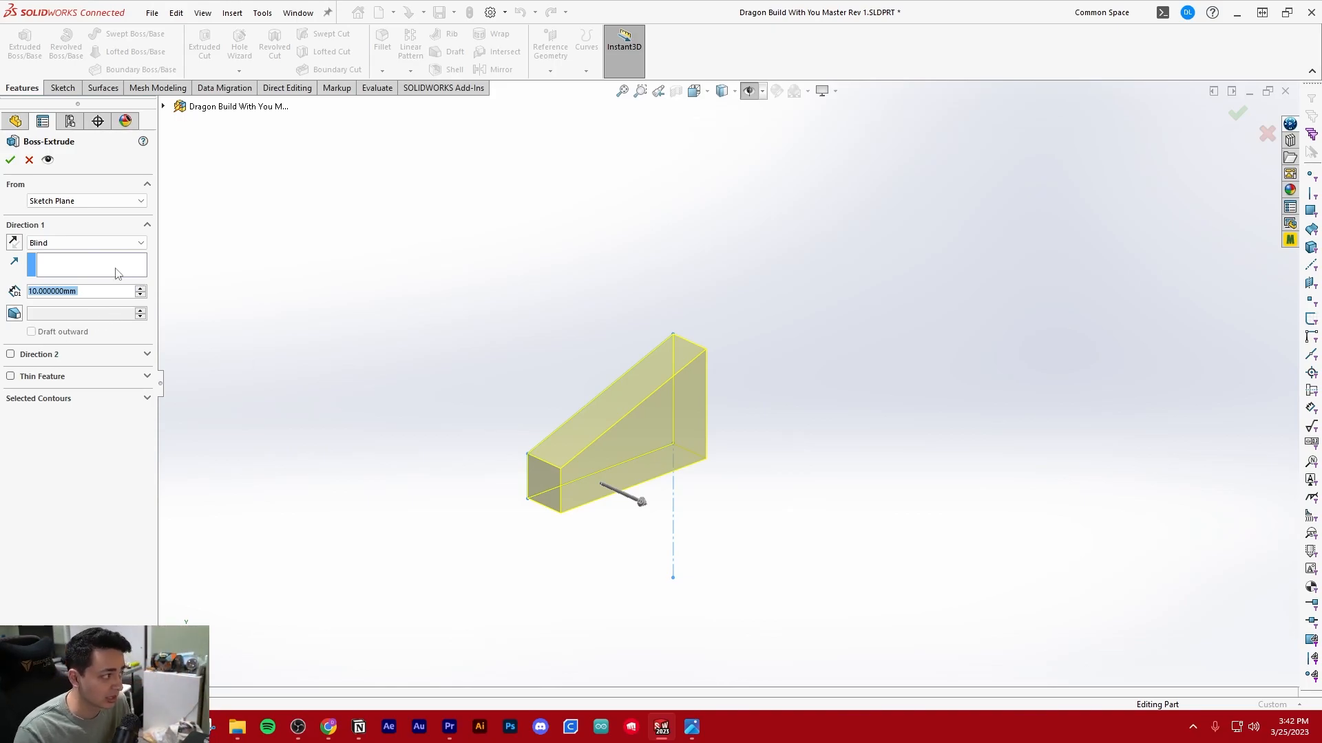
{"action": "left_click", "coordinate": [88, 244]}
{"action": "left_click", "coordinate": [87, 245]}
{"action": "left_click", "coordinate": [88, 247]}
{"action": "left_click", "coordinate": [89, 252]}
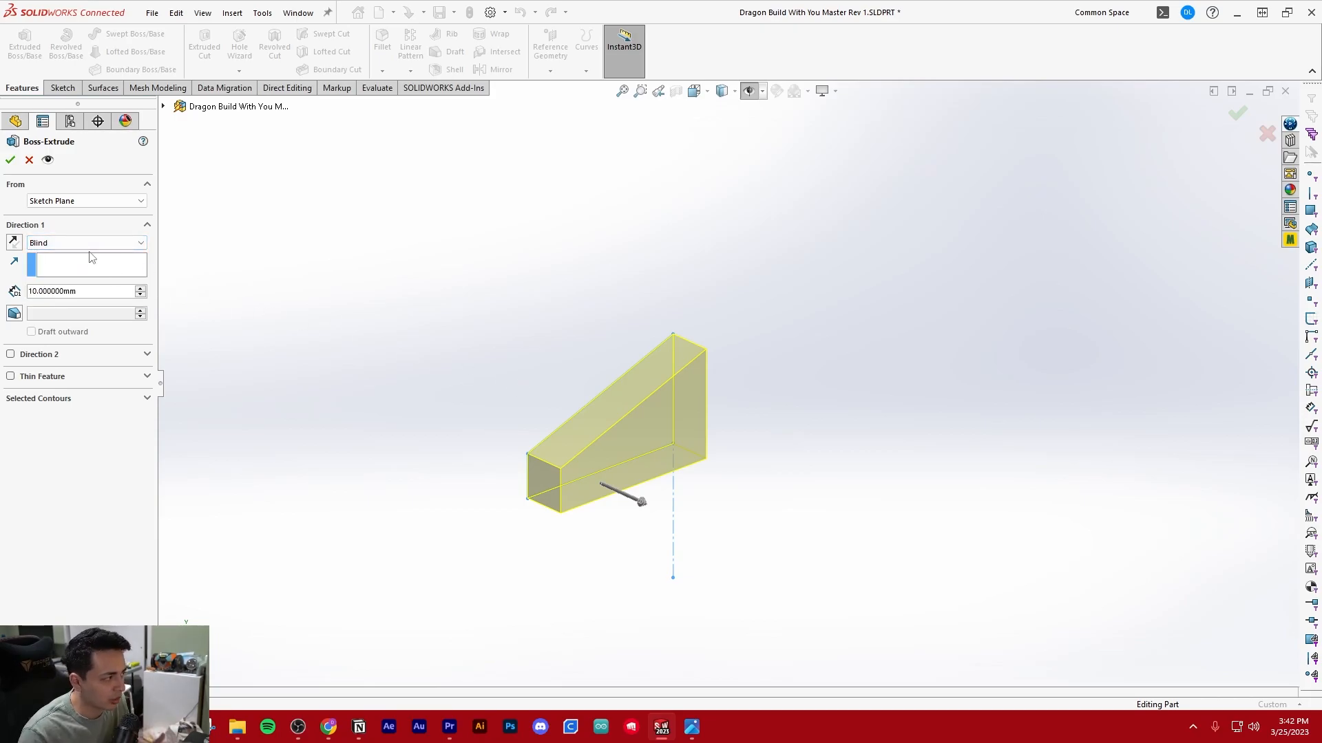
{"action": "mouse_move", "coordinate": [642, 502]}
{"action": "left_mouse_down"}
{"action": "mouse_move", "coordinate": [871, 593]}
{"action": "mouse_move", "coordinate": [675, 516]}
{"action": "left_mouse_up"}
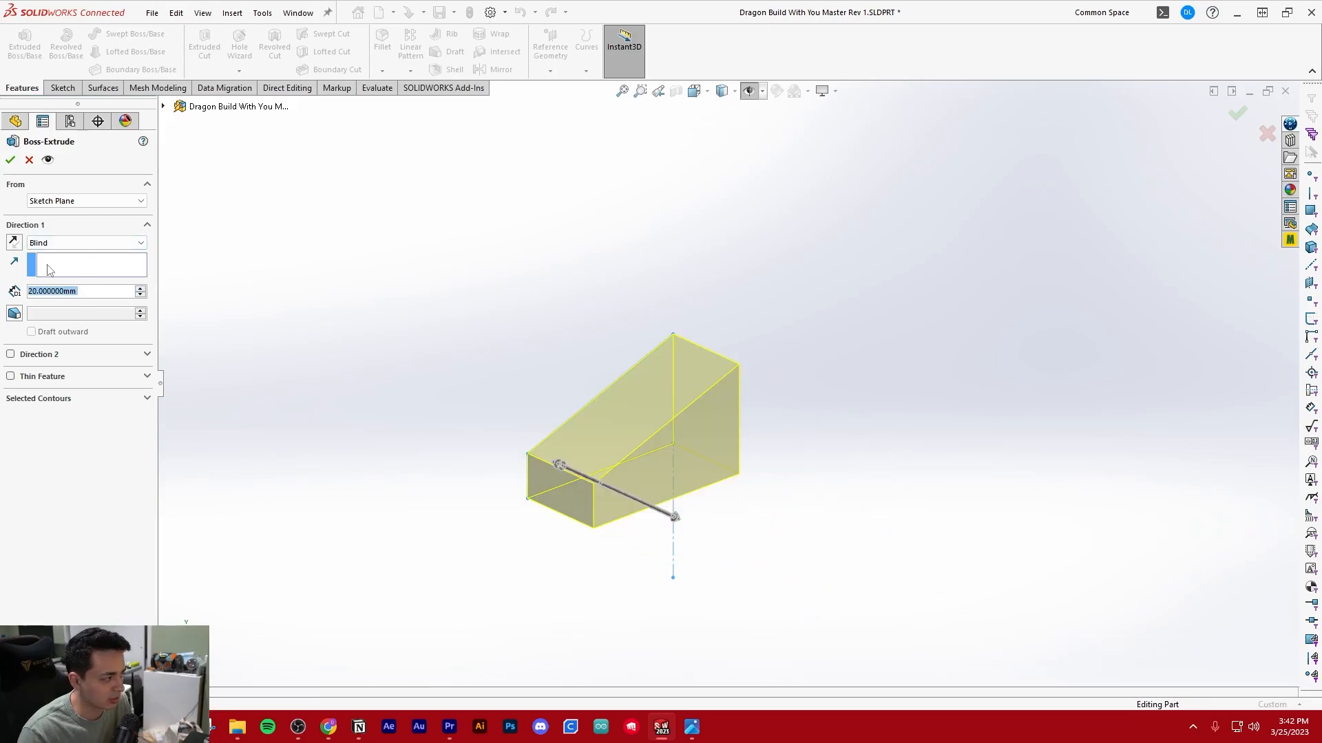
Make the extrusion symmetric with the Mid Plane end condition, set its depth to 60 mm and accept it
{"action": "left_click", "coordinate": [88, 246]}
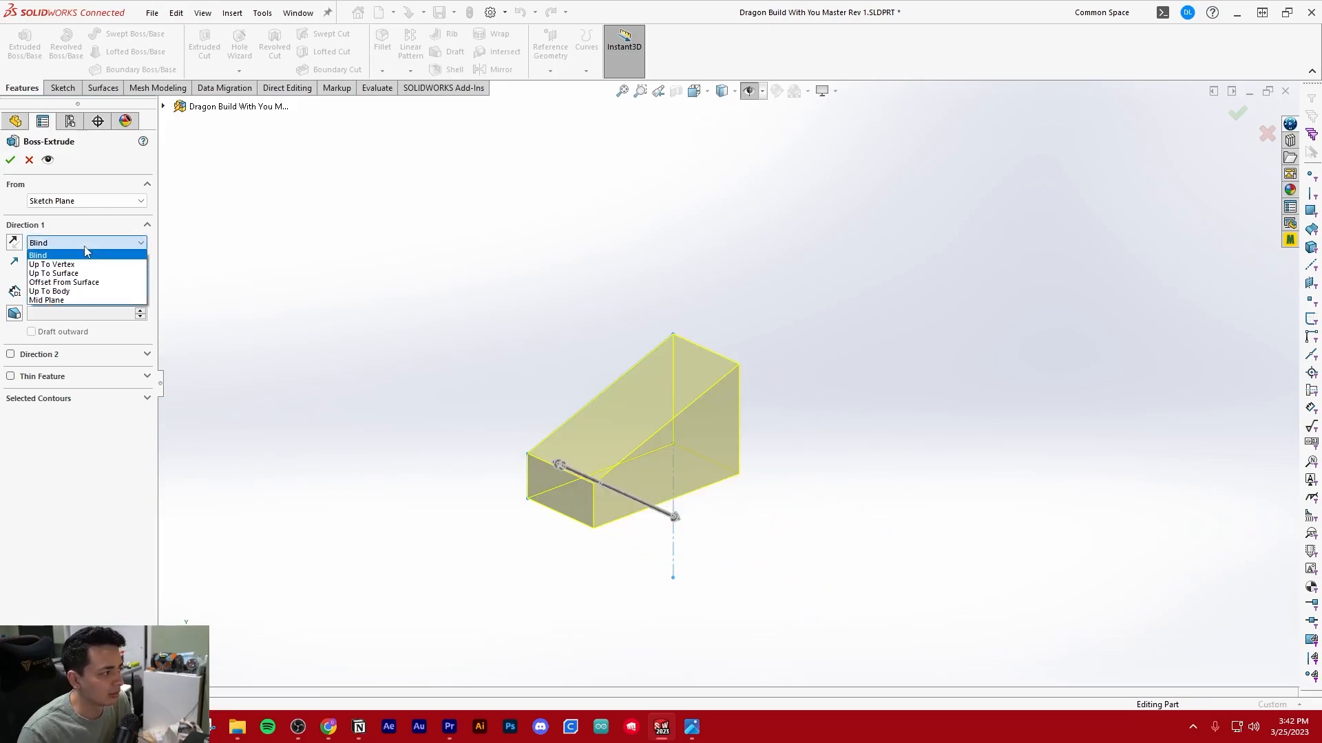
{"action": "left_click", "coordinate": [67, 301]}
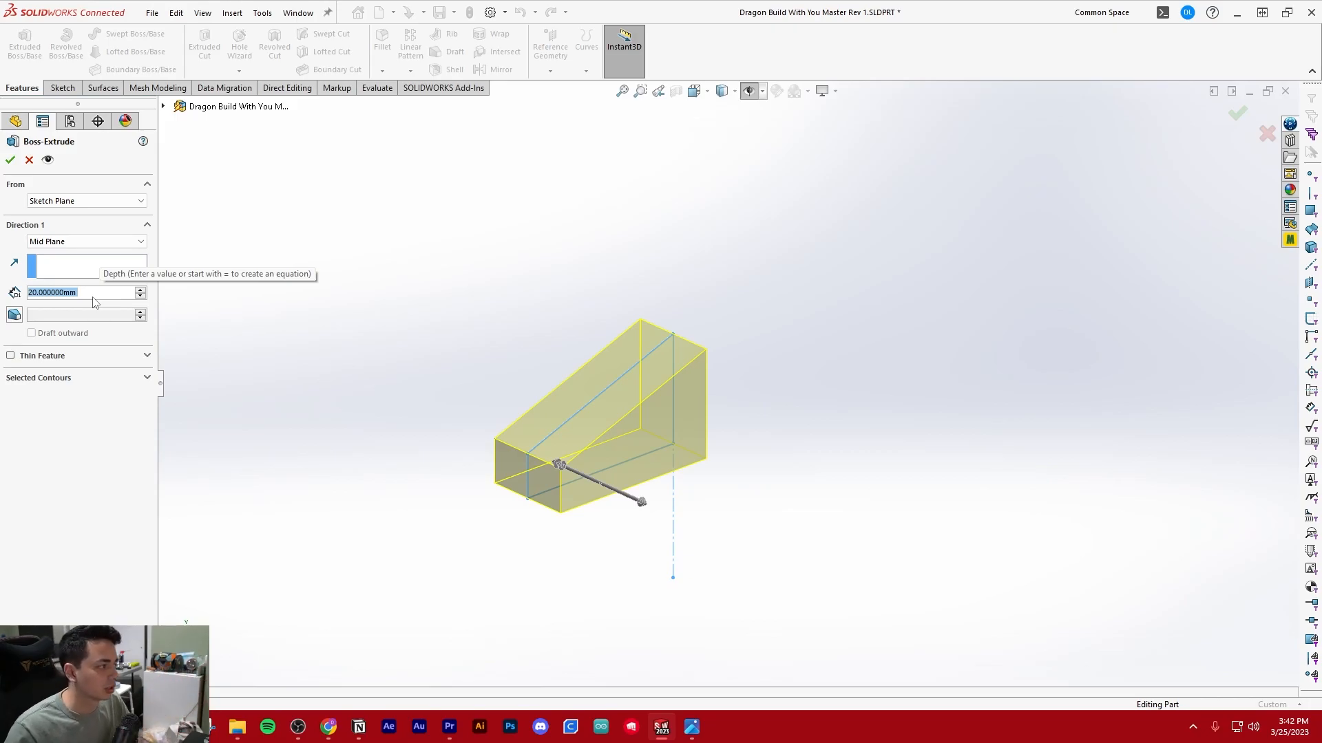
{"action": "type", "text": "60"}
{"action": "key", "text": "Return"}
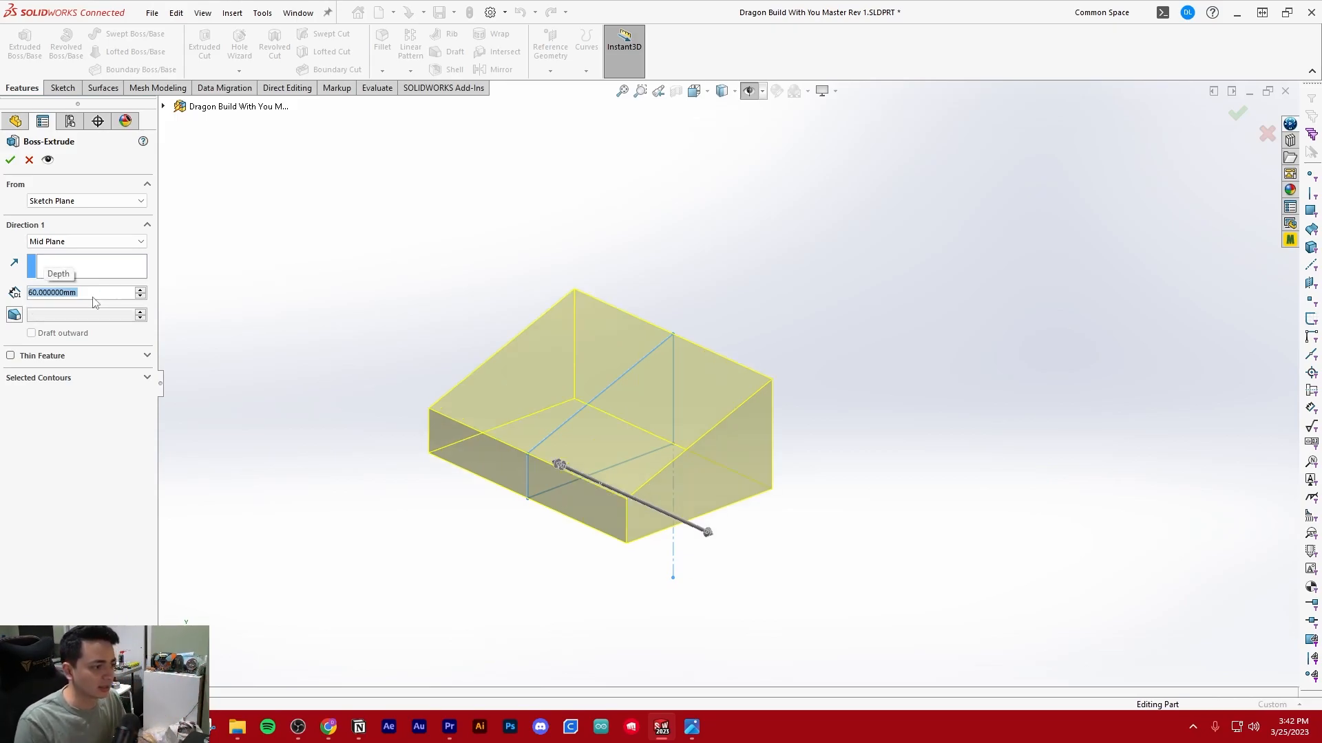
{"action": "left_click", "coordinate": [11, 159]}
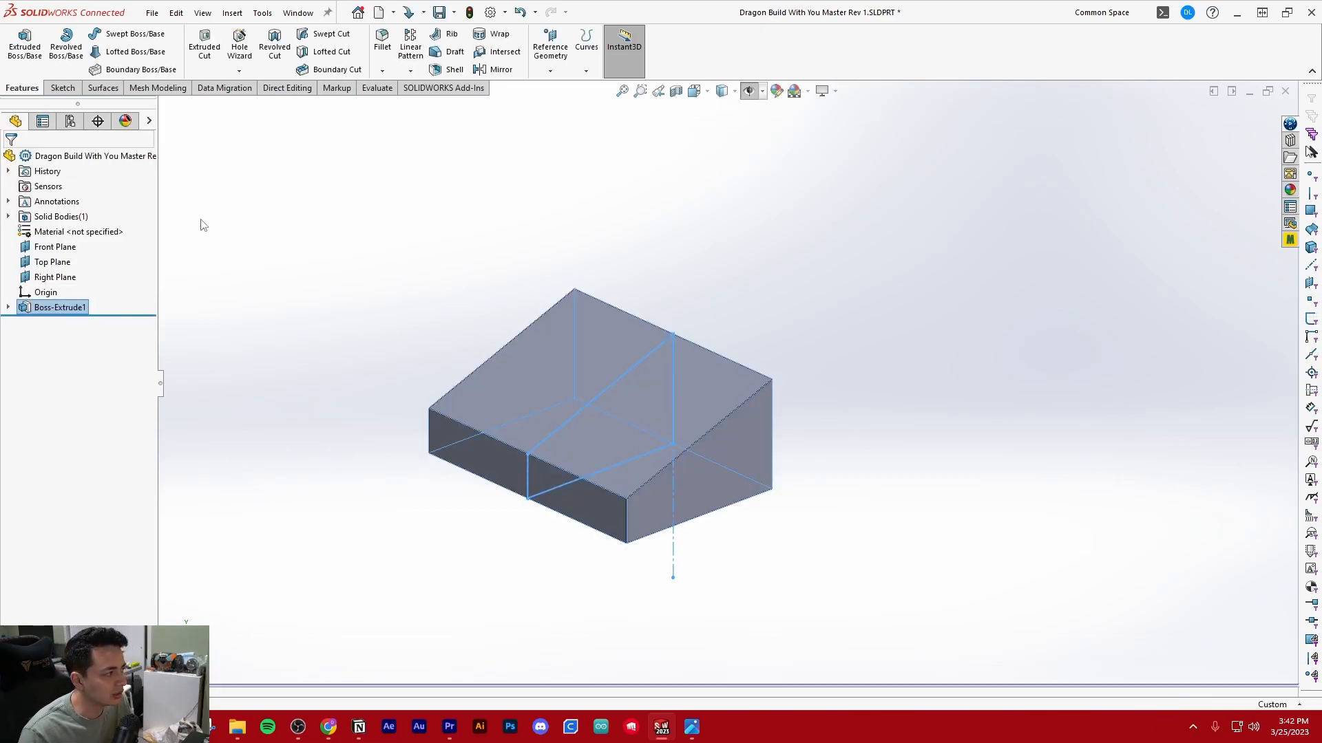
{"action": "left_click", "coordinate": [411, 362]}
{"action": "scroll", "coordinate": [726, 337], "scroll_direction": "up", "scroll_amount": 4}
{"action": "scroll", "coordinate": [747, 365], "scroll_direction": "down", "scroll_amount": 5}
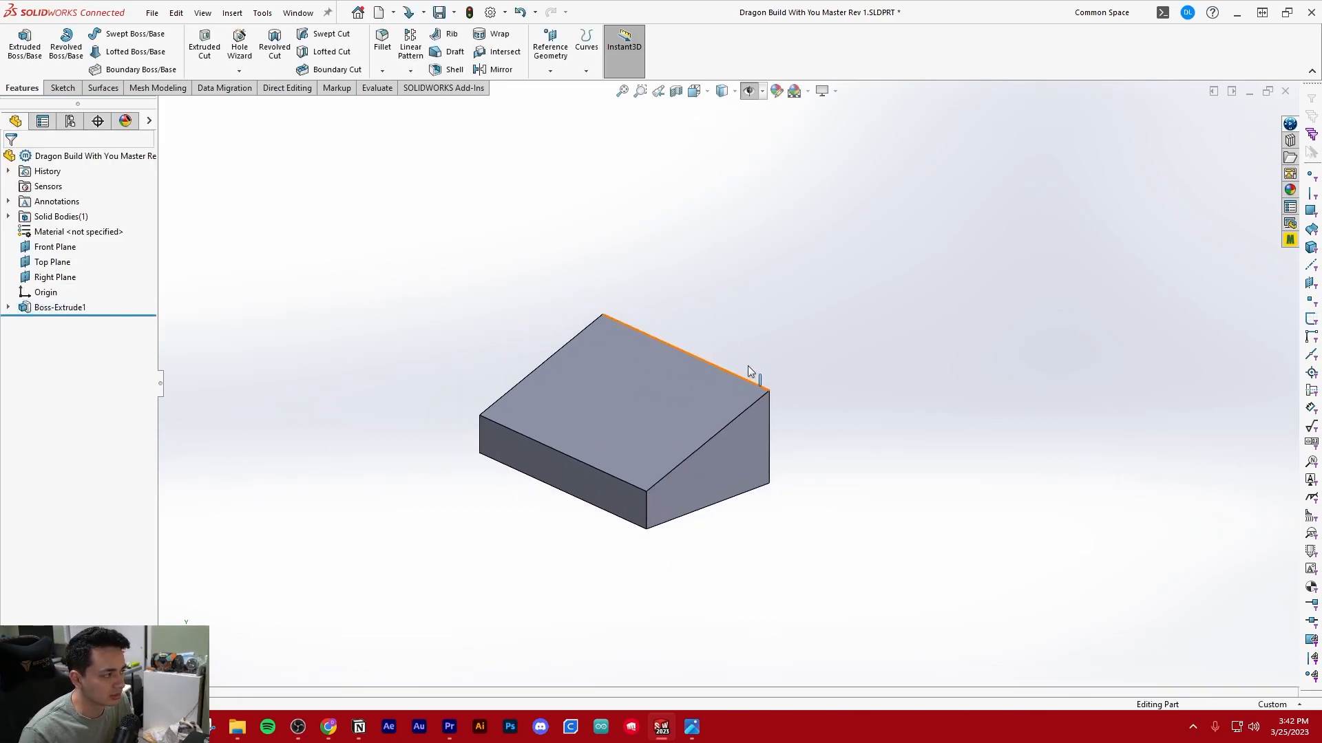
{"action": "middle_click_drag", "start_coordinate": [584, 369], "coordinate": [796, 399]}
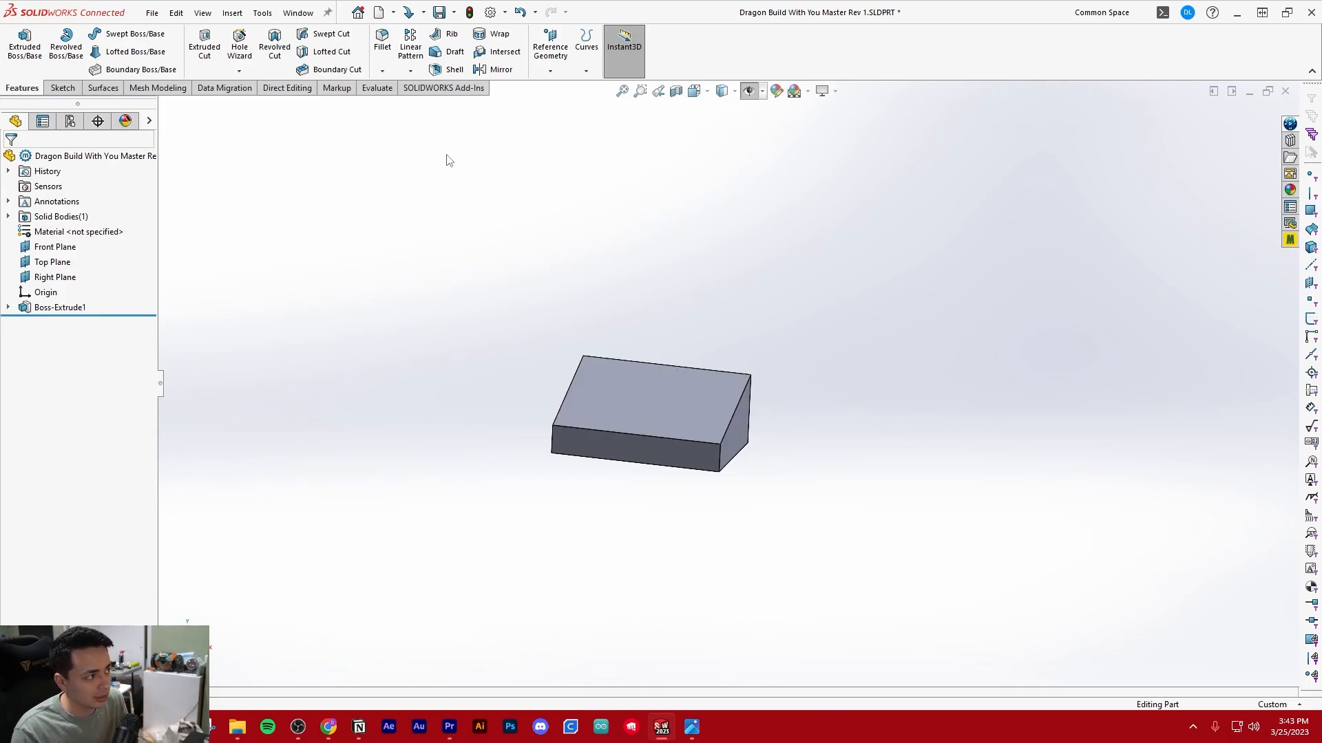
{"action": "scroll", "coordinate": [771, 348], "scroll_direction": "down", "scroll_amount": 1}
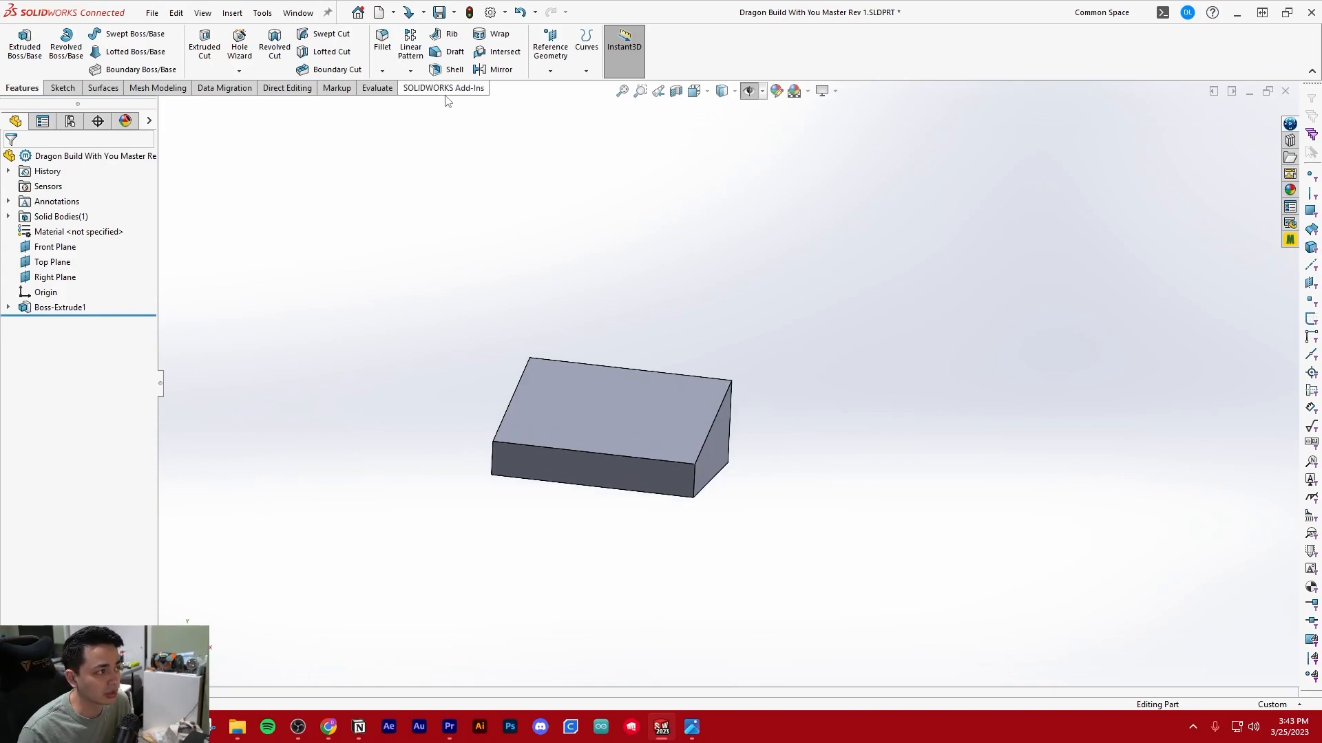
{"action": "left_click", "coordinate": [382, 70]}
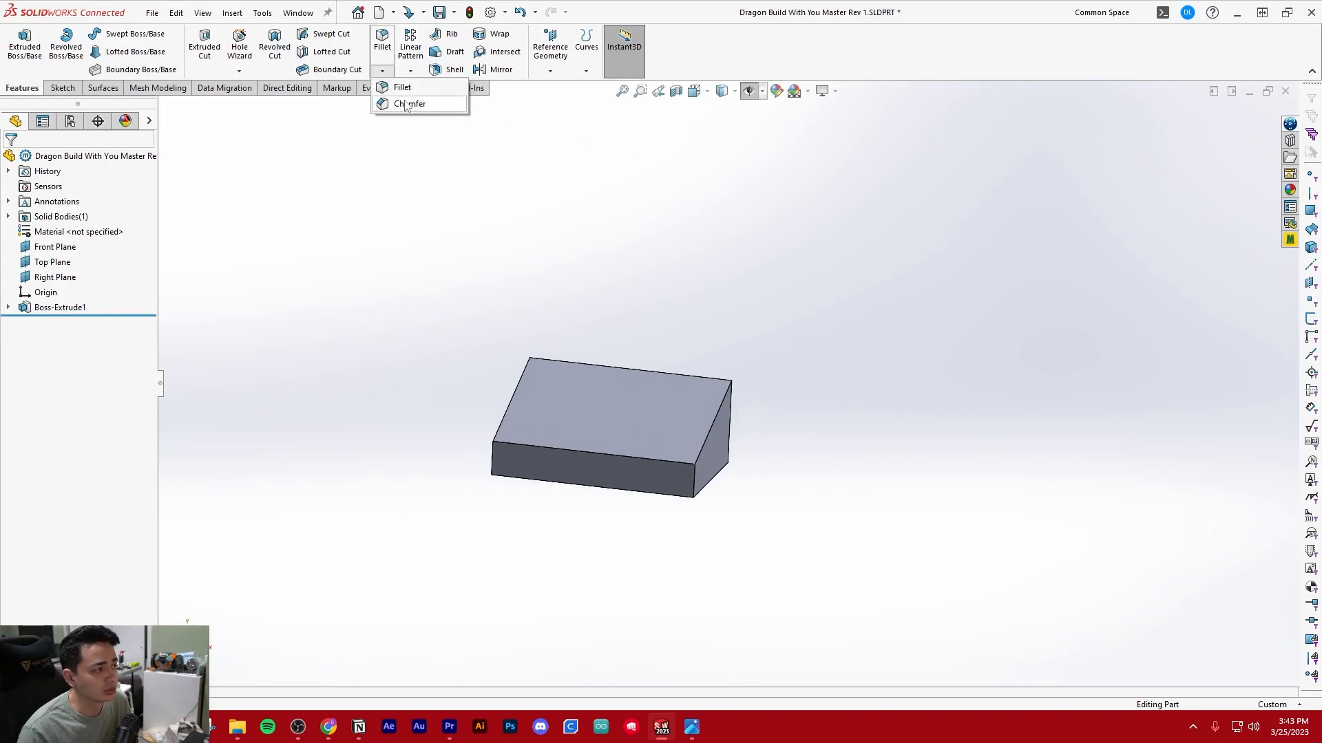
{"action": "left_click", "coordinate": [406, 104]}
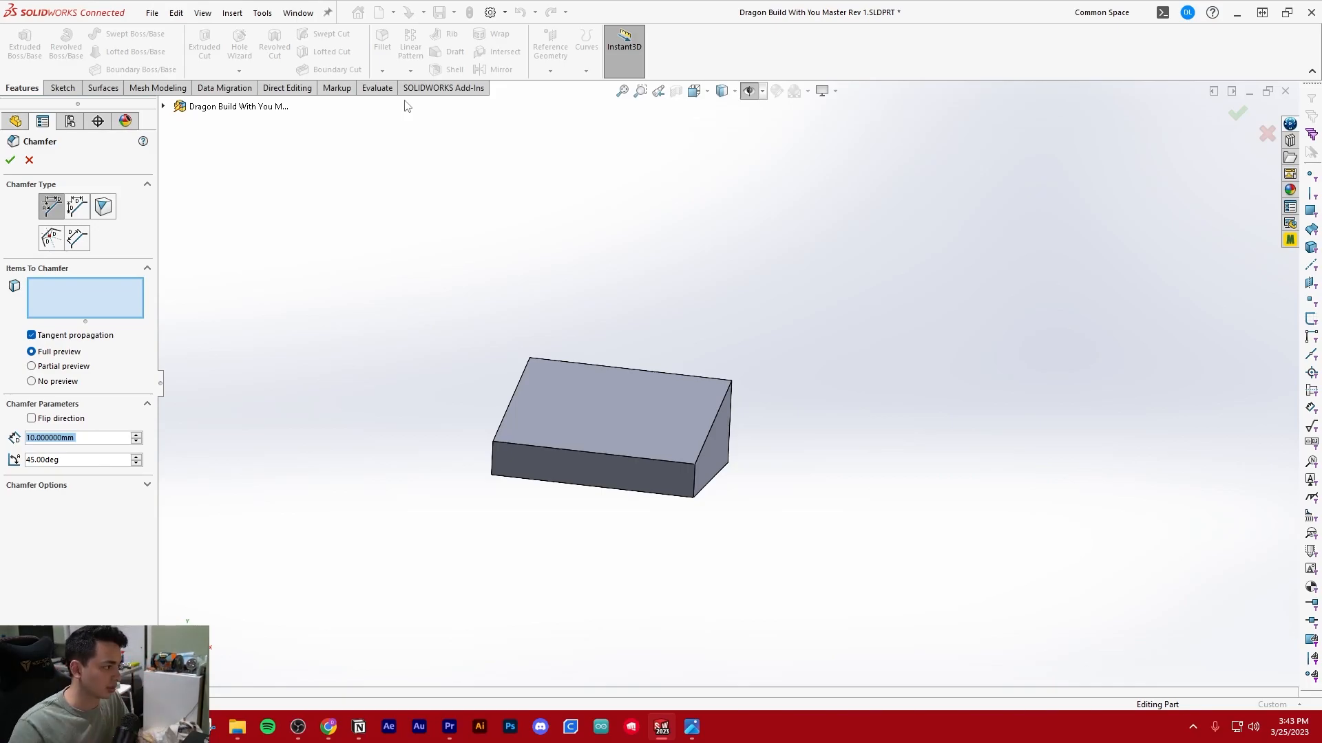
{"action": "scroll", "coordinate": [762, 347], "scroll_direction": "down", "scroll_amount": 2}
{"action": "middle_click_drag", "start_coordinate": [726, 475], "coordinate": [623, 454]}
{"action": "left_click", "coordinate": [28, 159]}
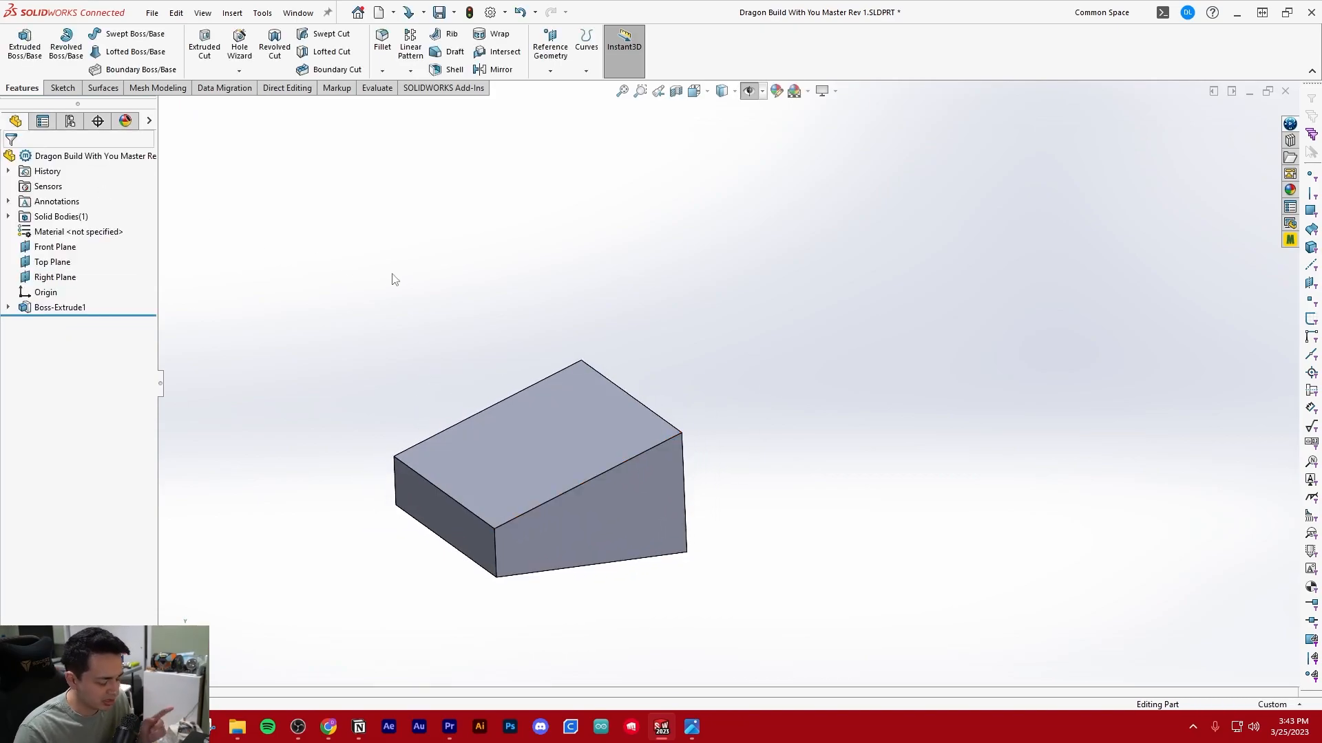
Expand the extrusion in the feature tree and select its underlying sketch, leaving nothing selected at the end
{"action": "scroll", "coordinate": [669, 448], "scroll_direction": "up", "scroll_amount": 2}
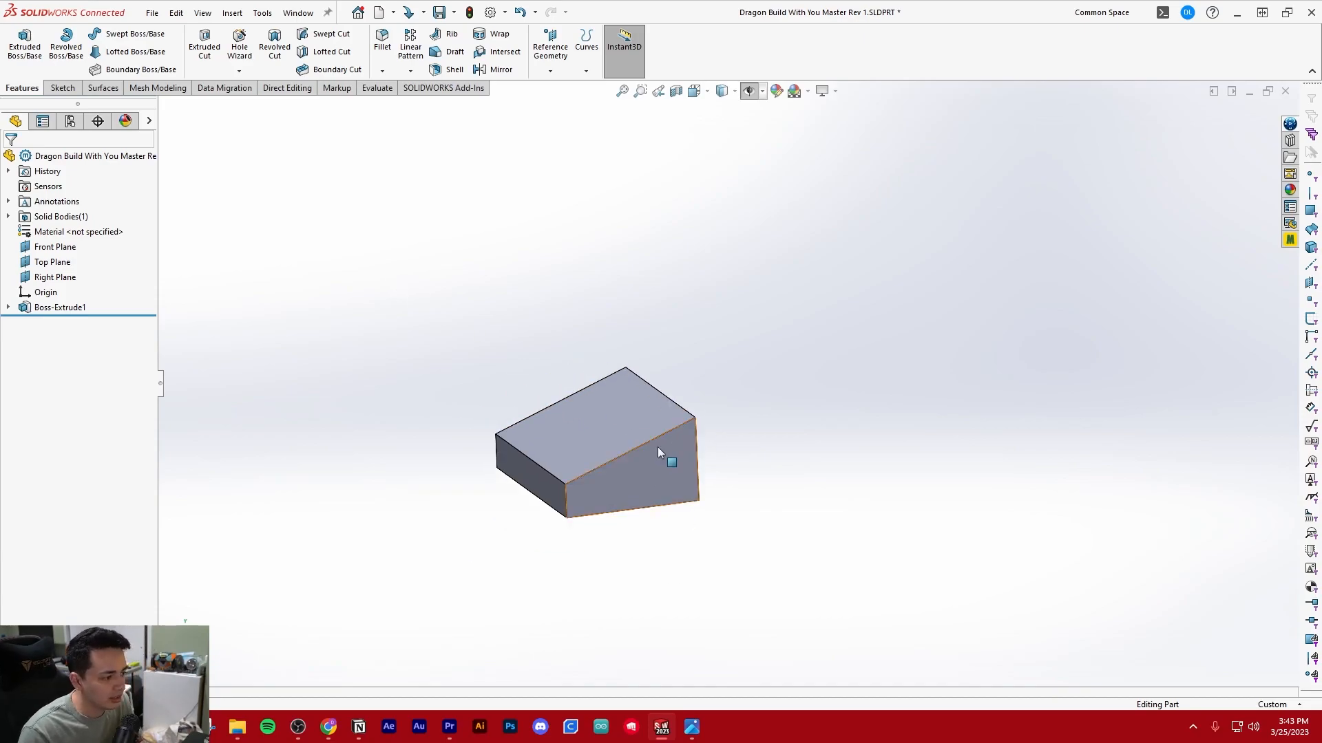
{"action": "scroll", "coordinate": [663, 446], "scroll_direction": "down", "scroll_amount": 2}
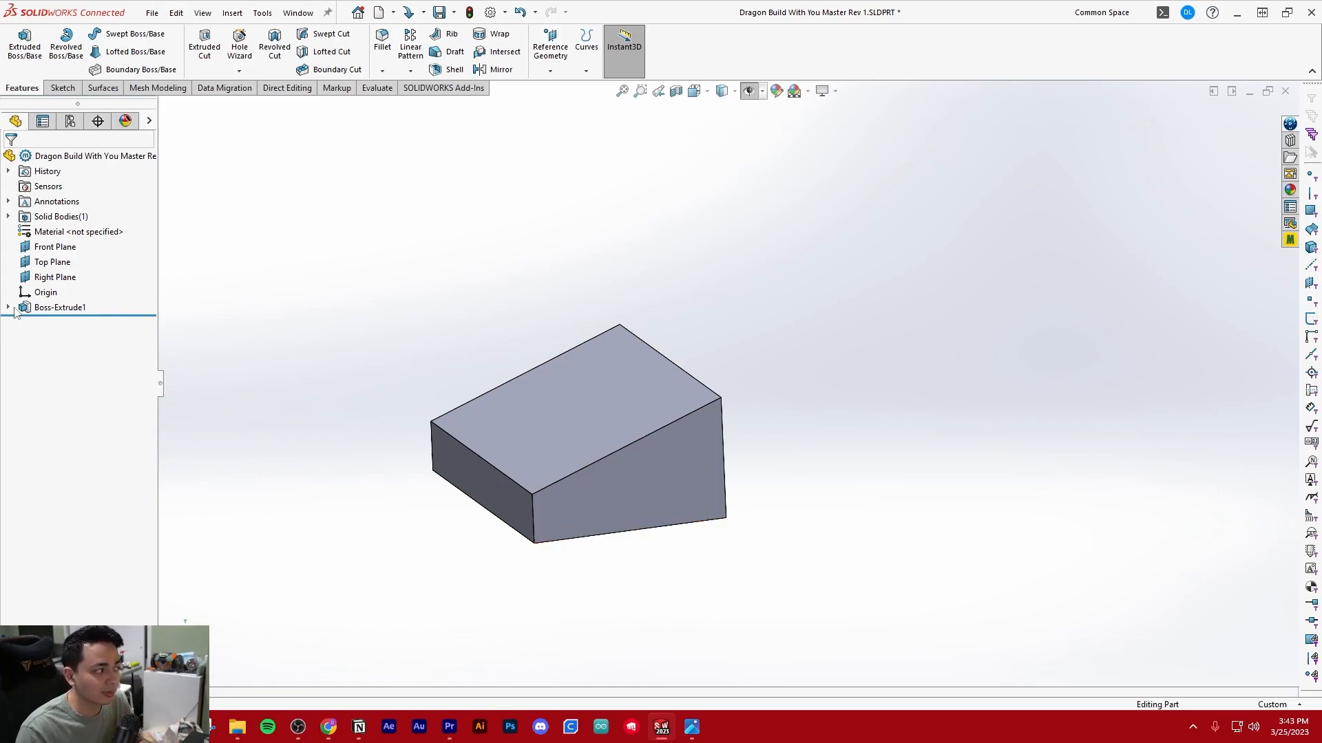
{"action": "left_click", "coordinate": [8, 307]}
{"action": "left_click", "coordinate": [60, 322]}
{"action": "left_click", "coordinate": [327, 316]}
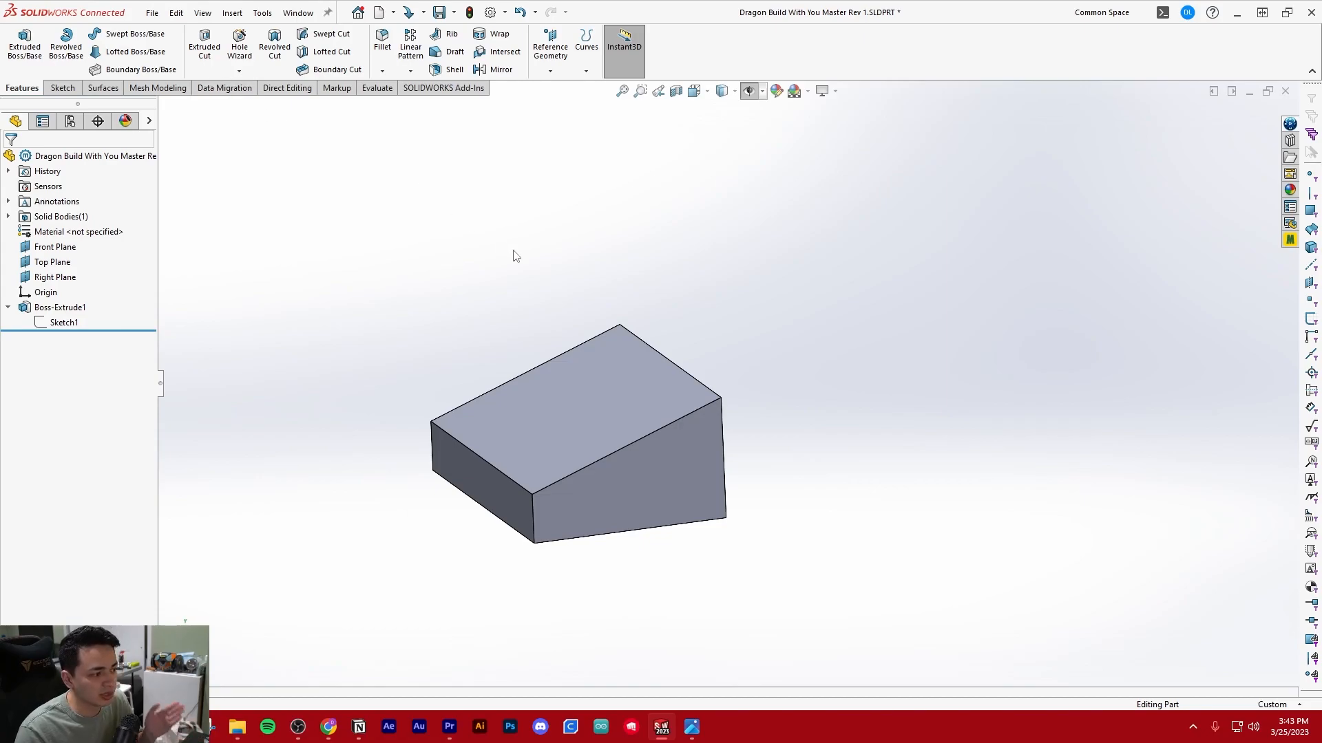
Look through the Direct Editing and Evaluate commands and the lists of available toolbars and command tabs
{"action": "left_click", "coordinate": [233, 90]}
{"action": "left_click", "coordinate": [287, 91]}
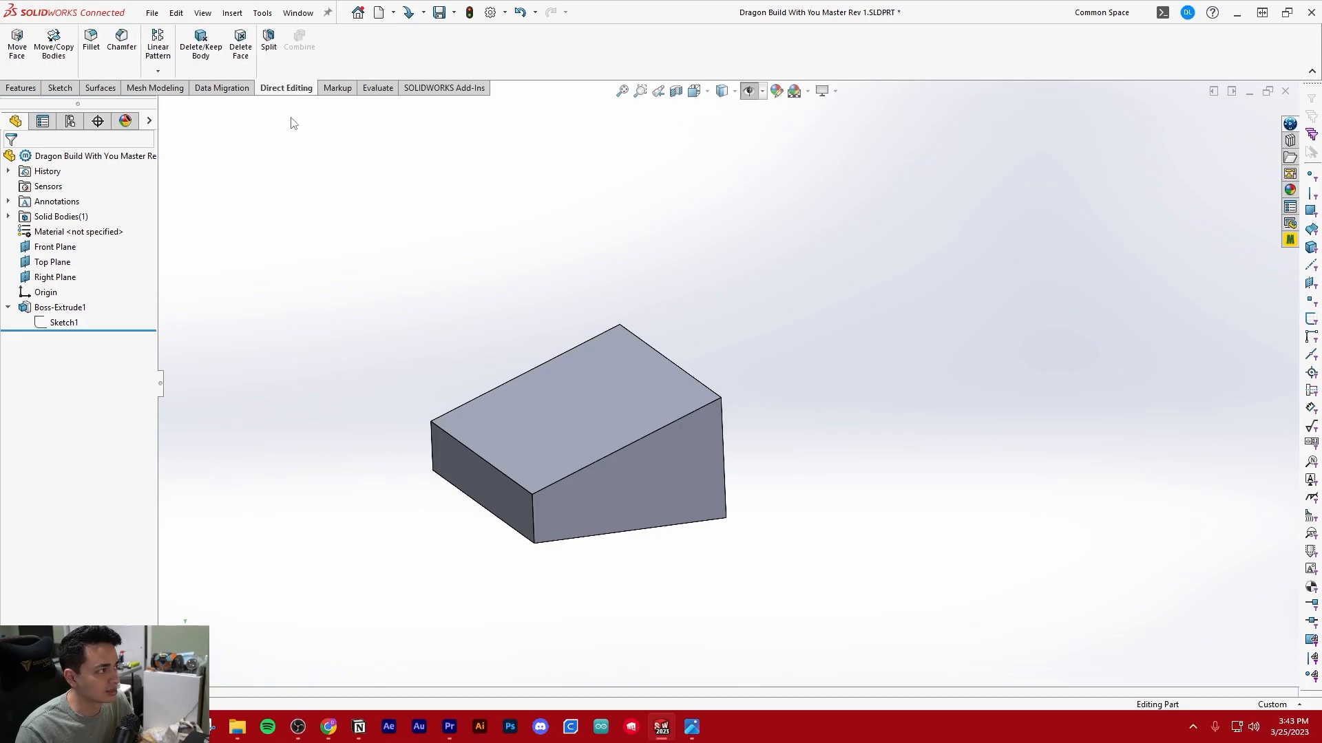
{"action": "left_click", "coordinate": [377, 88]}
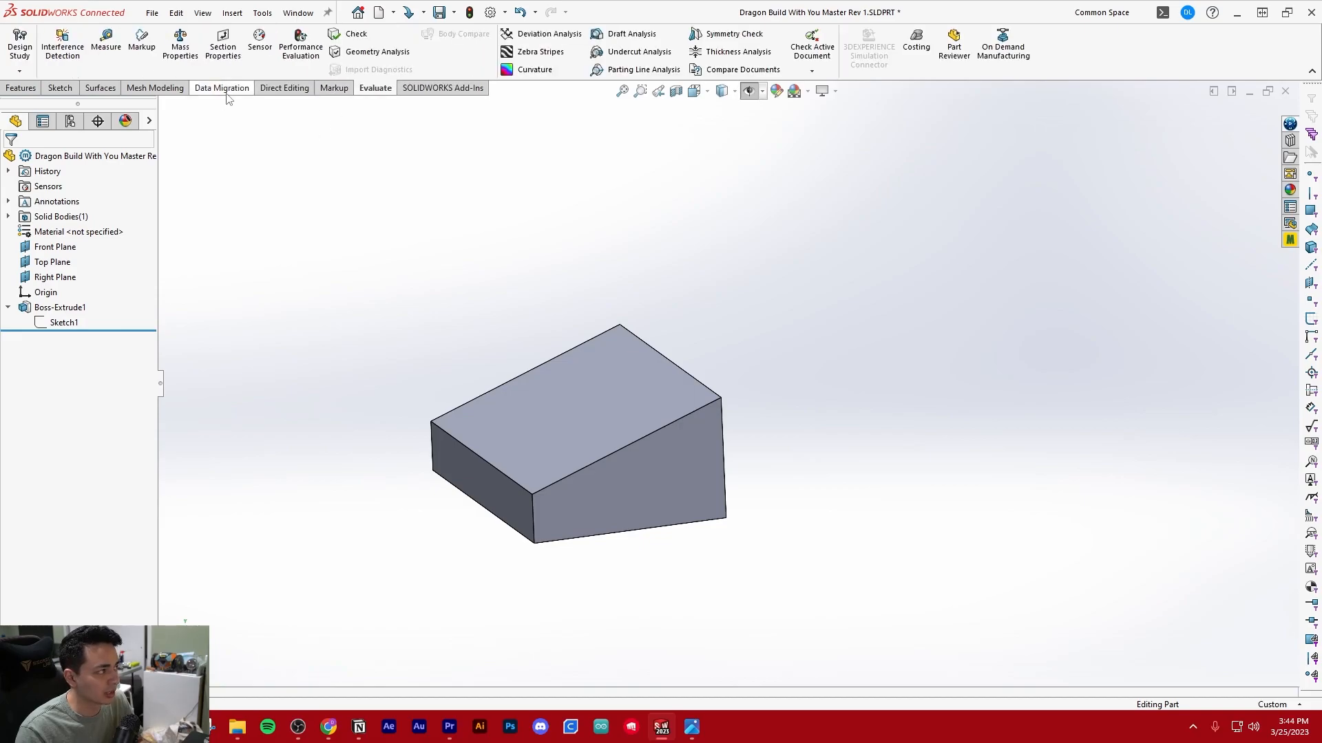
{"action": "right_click", "coordinate": [1071, 61]}
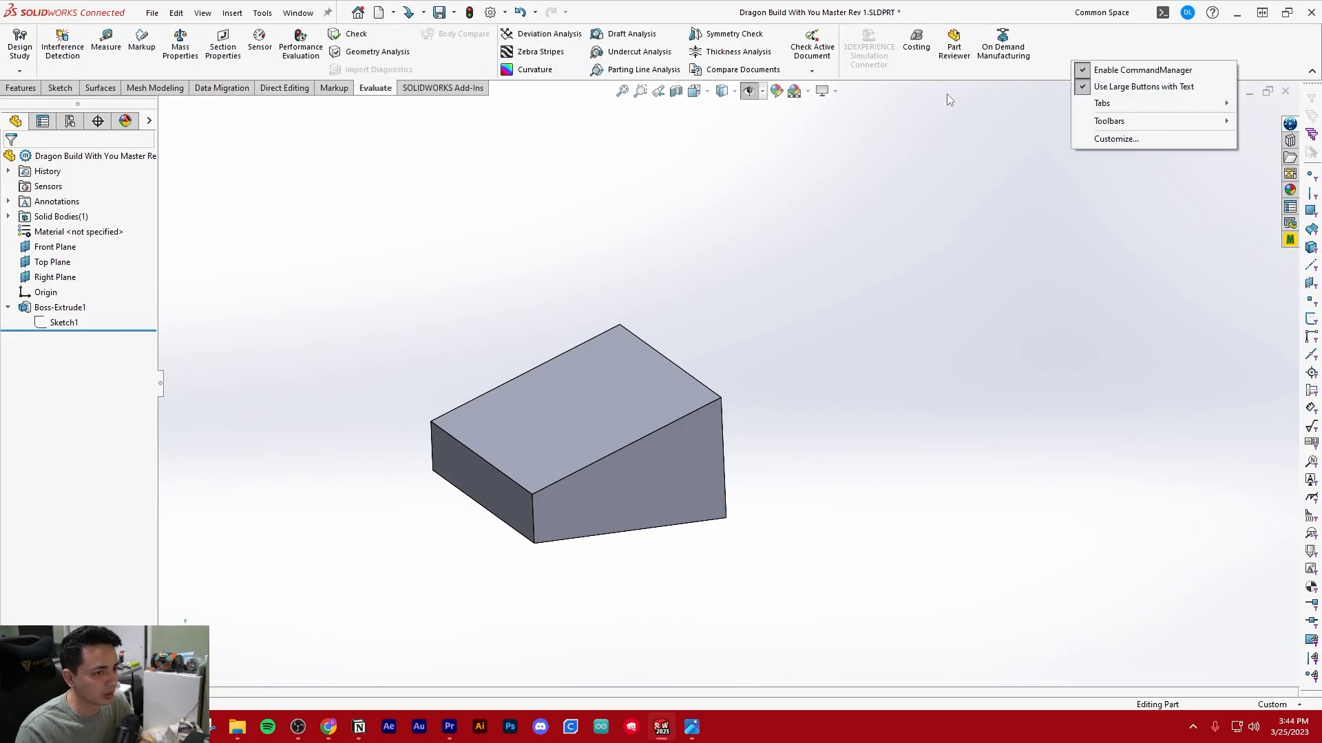
{"action": "right_click", "coordinate": [1079, 50]}
{"action": "right_click", "coordinate": [1072, 51]}
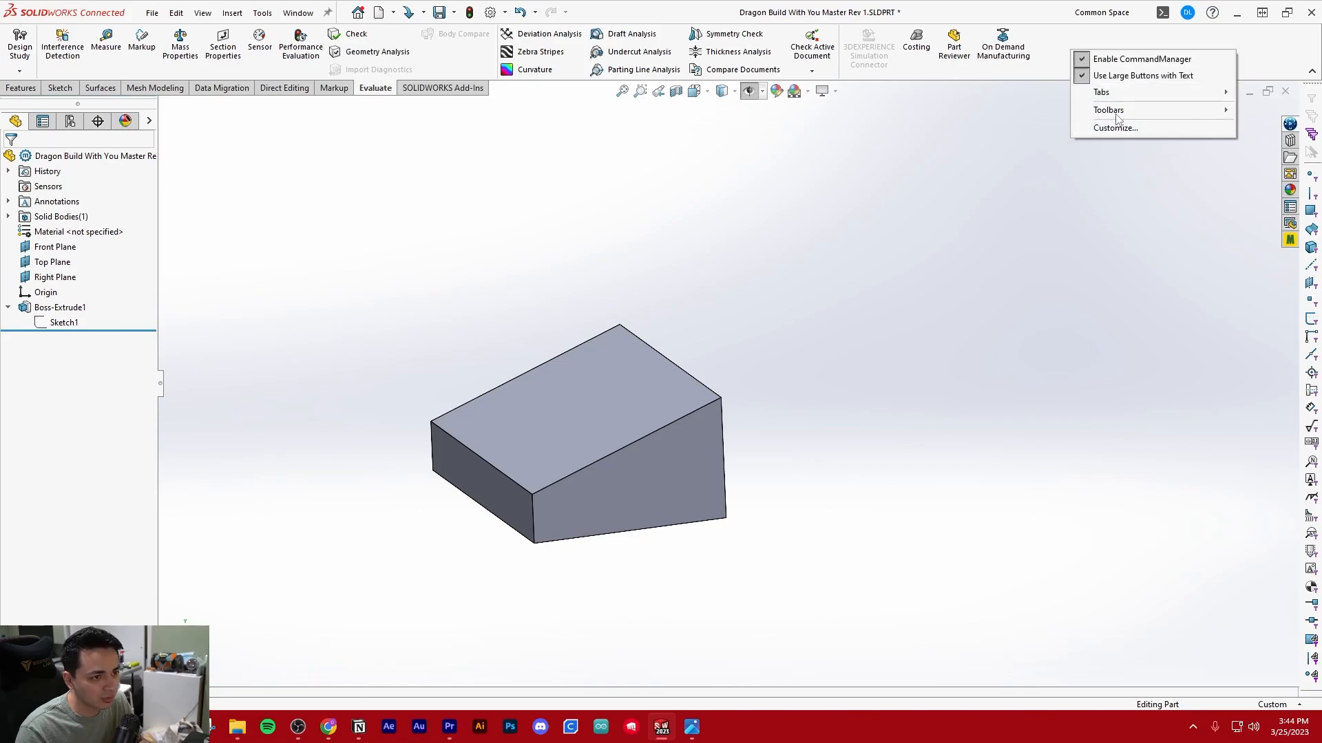
{"action": "mouse_move", "coordinate": [1117, 117]}
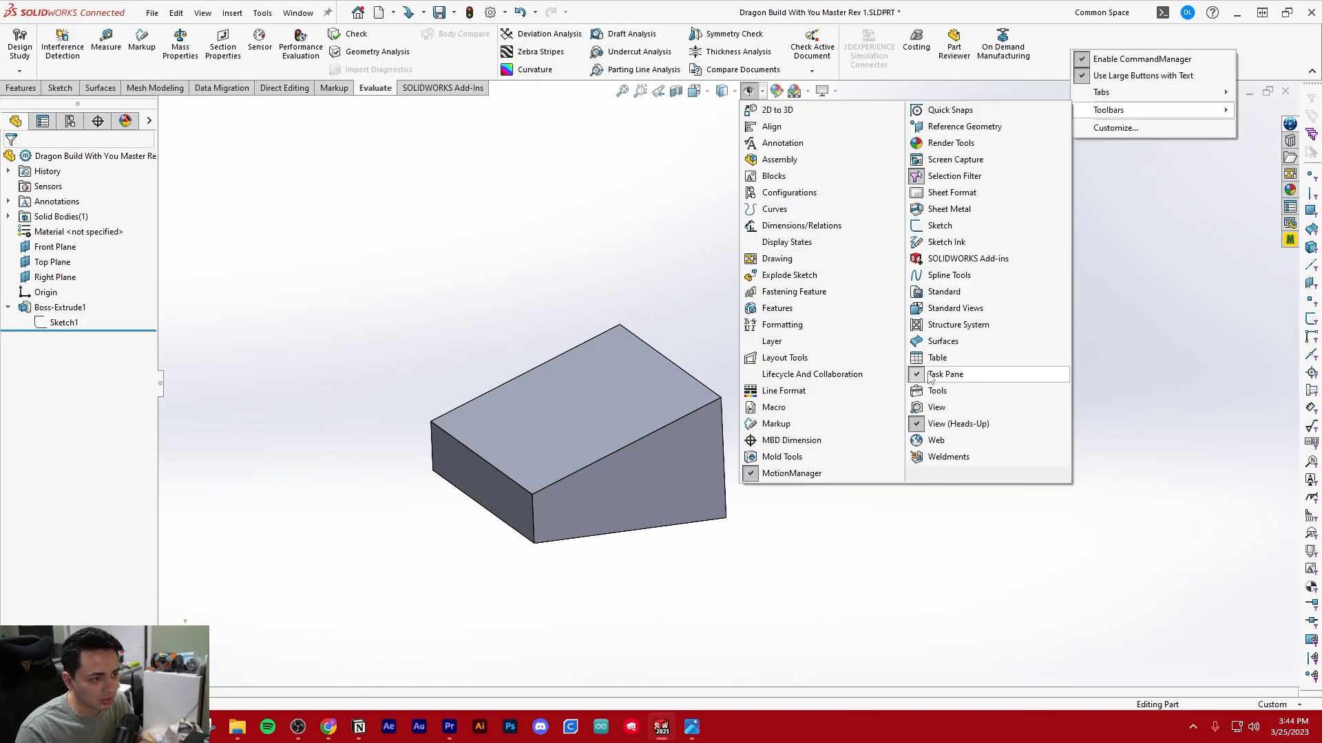
{"action": "left_click", "coordinate": [740, 207]}
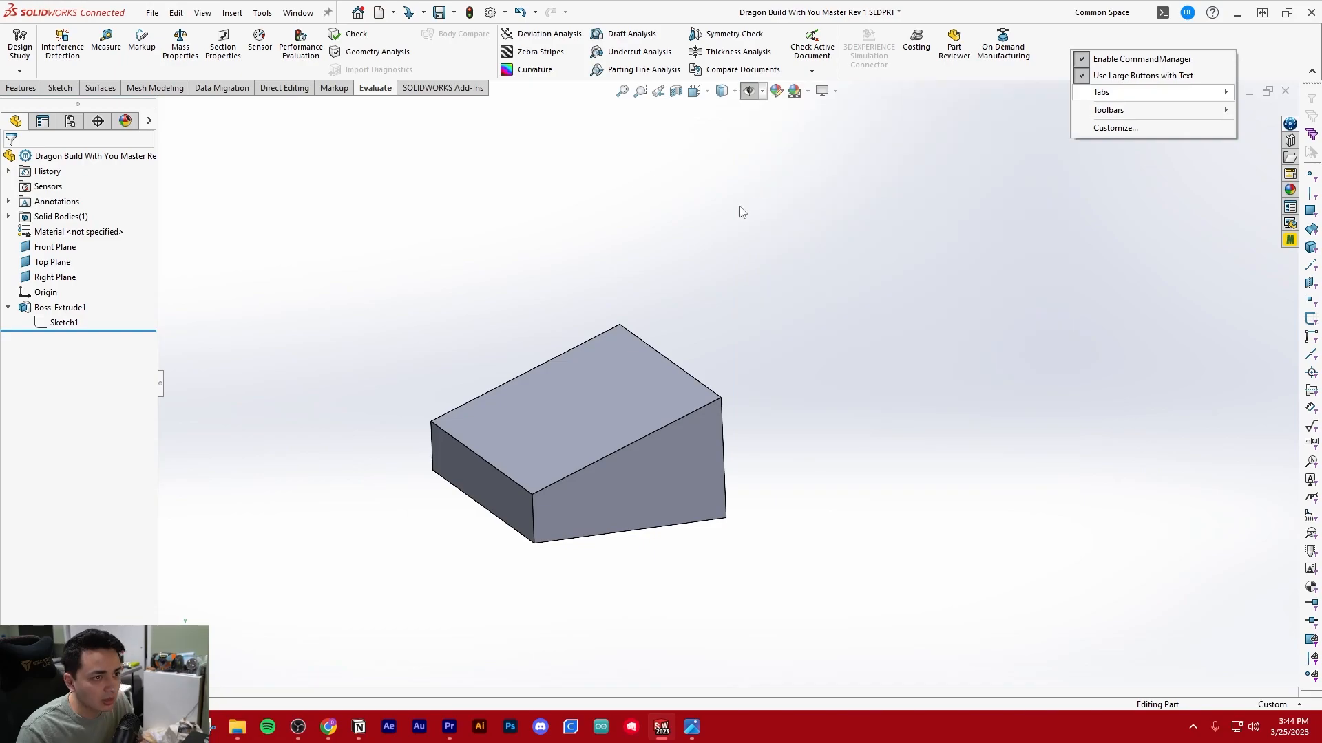
{"action": "right_click", "coordinate": [1065, 57]}
{"action": "mouse_move", "coordinate": [1109, 107]}
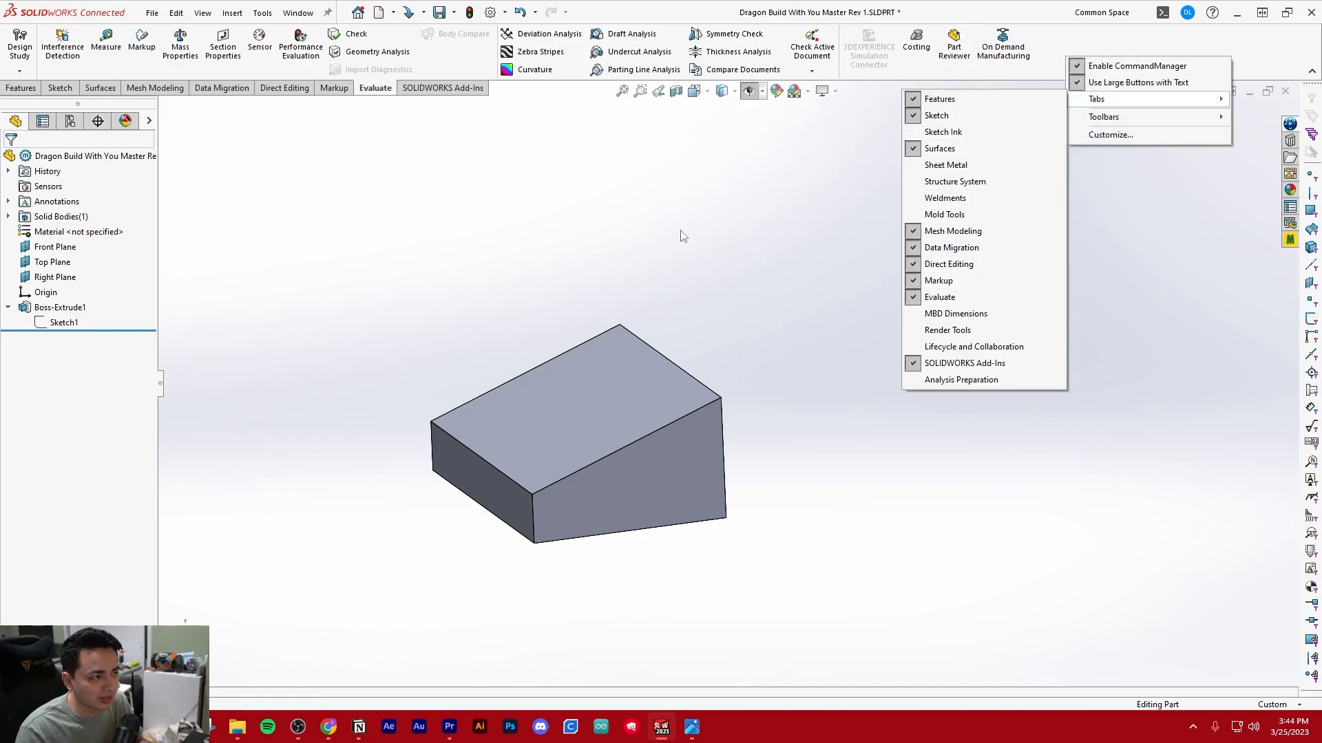
{"action": "left_click", "coordinate": [706, 199]}
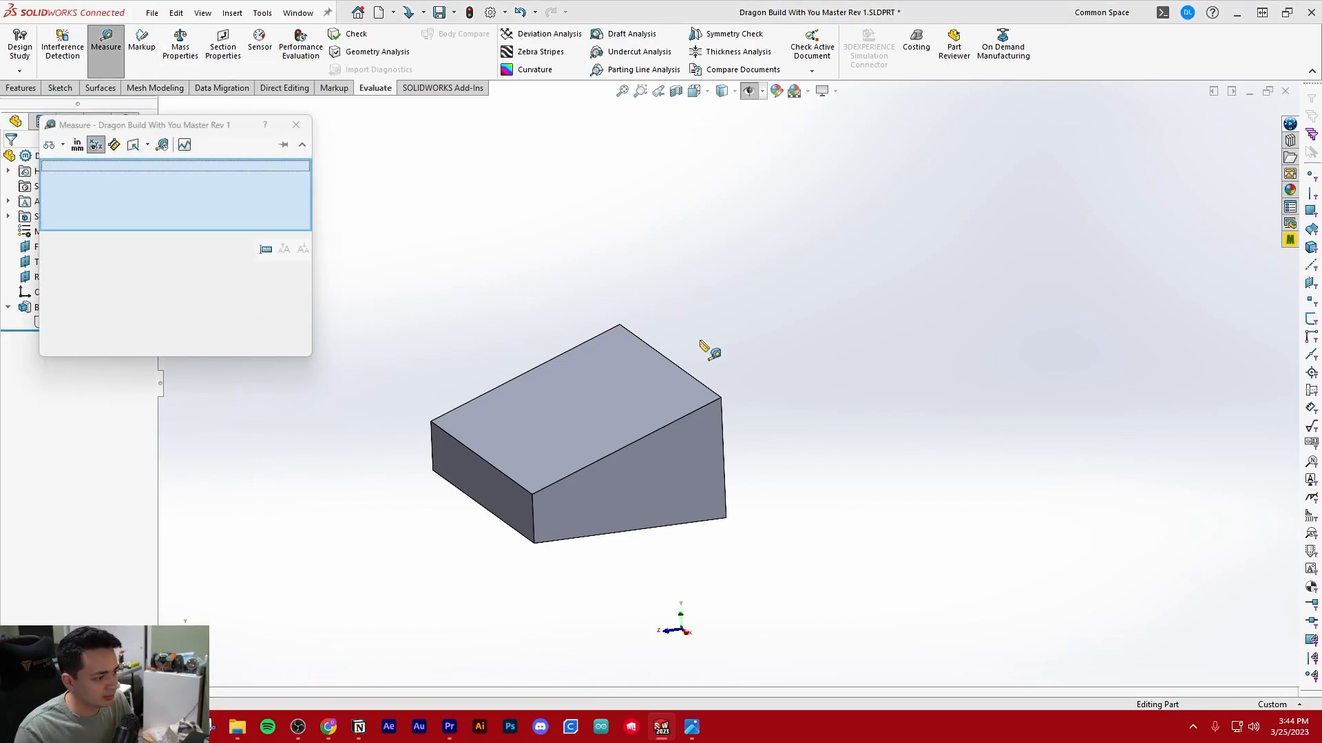
Measure the bottom edge of the wedge's side face, copy its length and close the Measure tool
{"action": "left_click", "coordinate": [658, 528]}
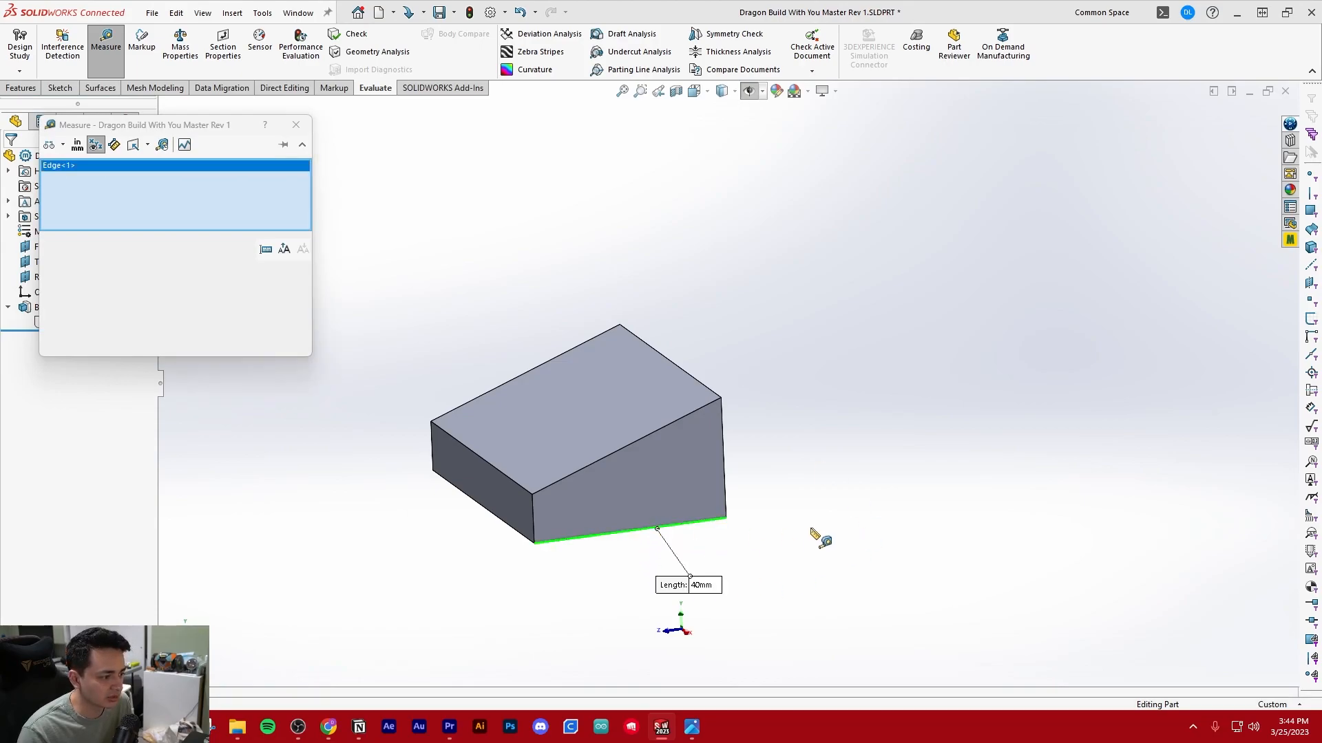
{"action": "key", "text": "z"}
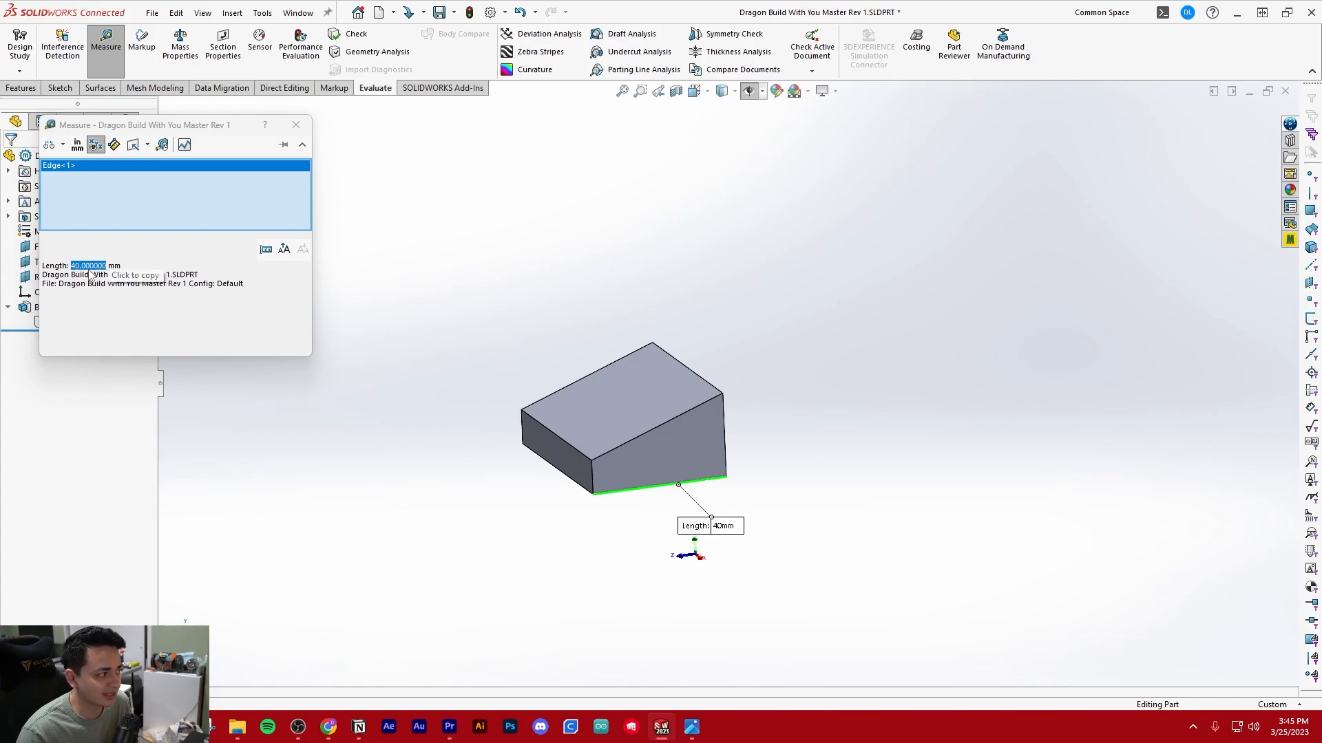
{"action": "left_click", "coordinate": [90, 268]}
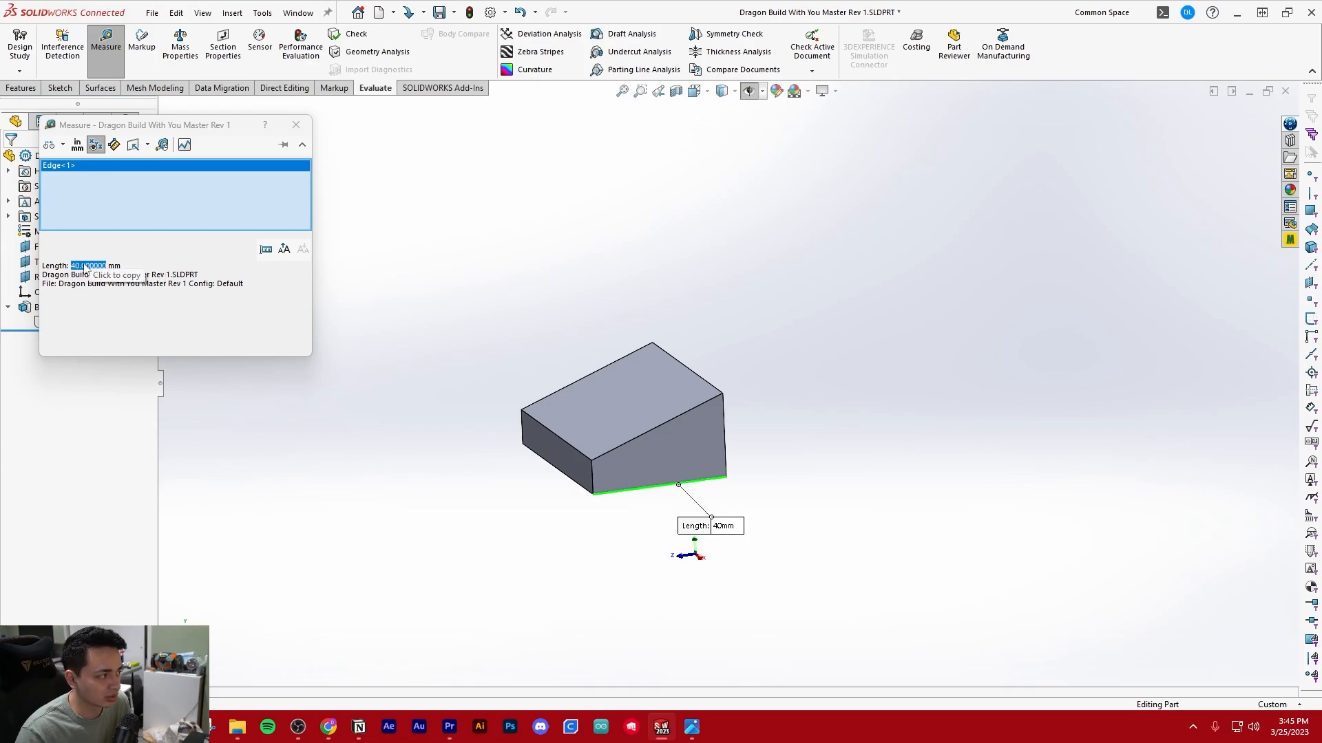
{"action": "left_click", "coordinate": [296, 125]}
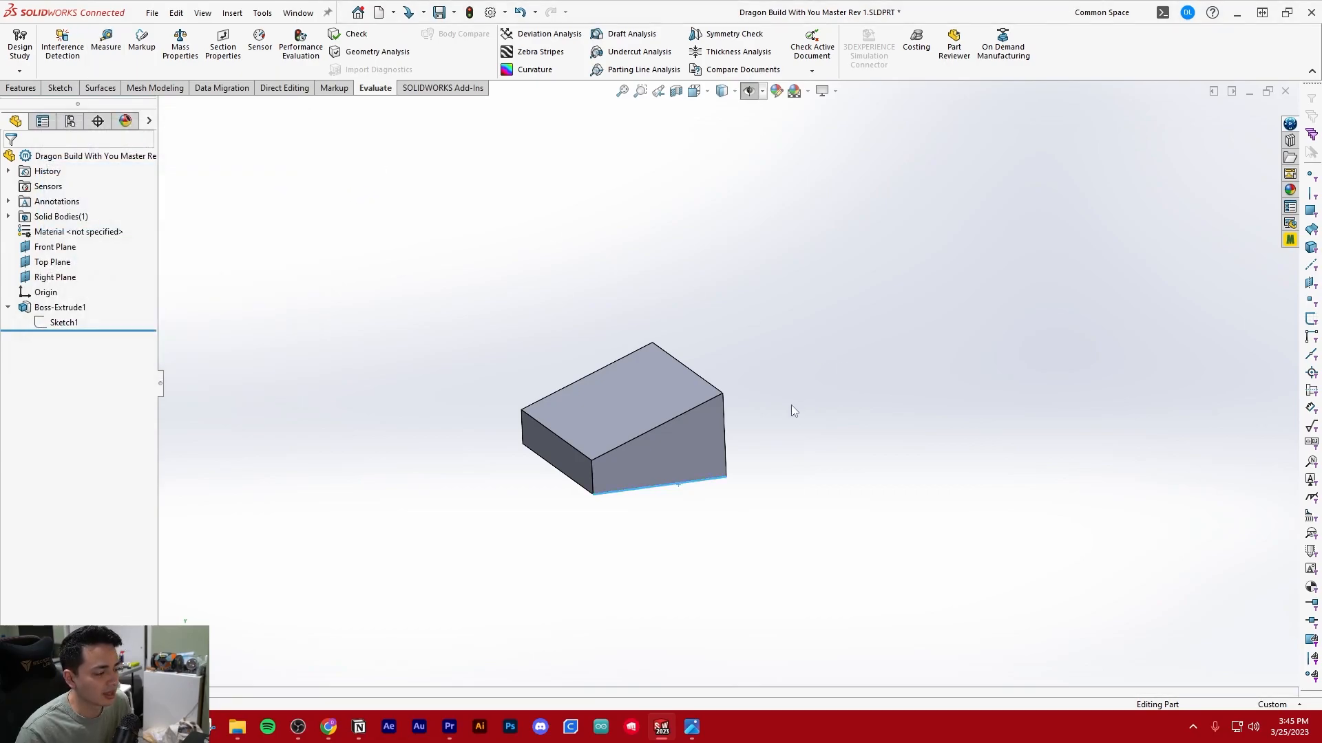
Start an angle-distance chamfer on the wedge and set its distance to 40 mm
{"action": "scroll", "coordinate": [748, 410], "scroll_direction": "down", "scroll_amount": 2}
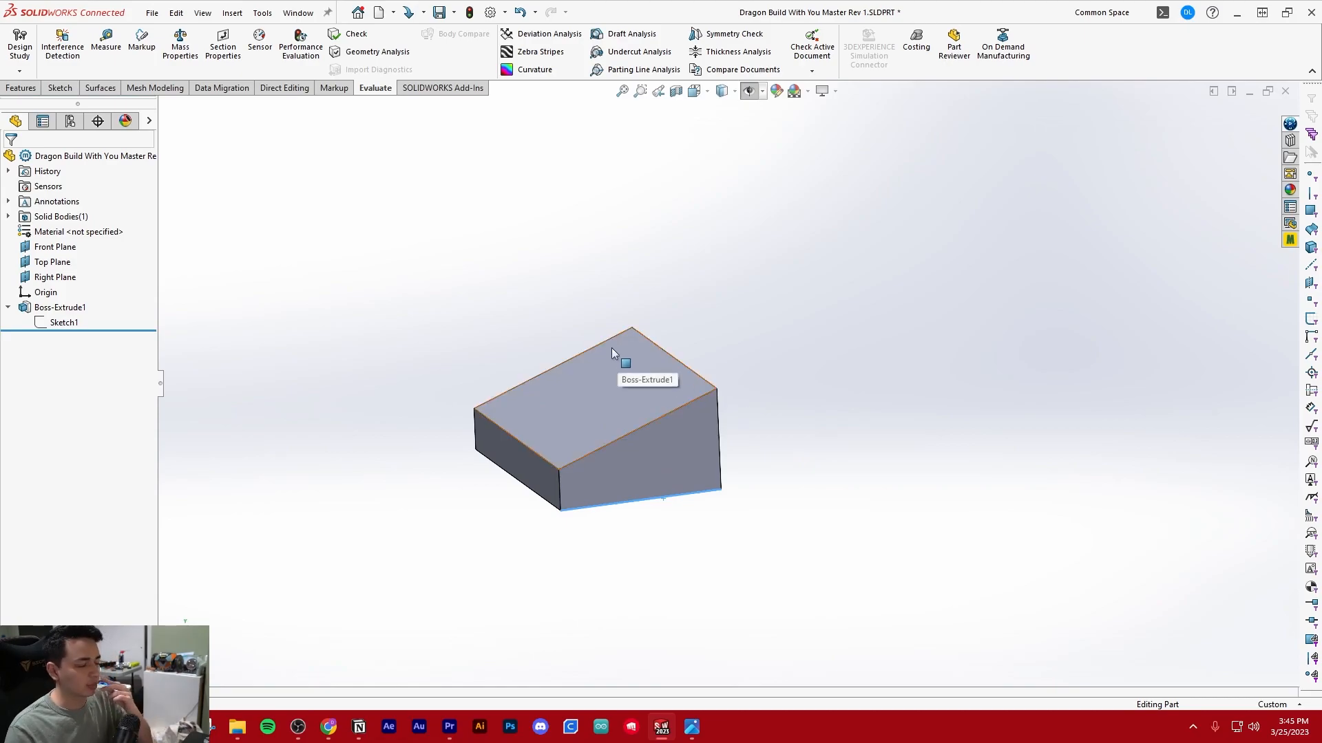
{"action": "left_click", "coordinate": [20, 87]}
{"action": "key", "text": "ctrl+7"}
{"action": "left_click", "coordinate": [382, 71]}
{"action": "left_click", "coordinate": [407, 104]}
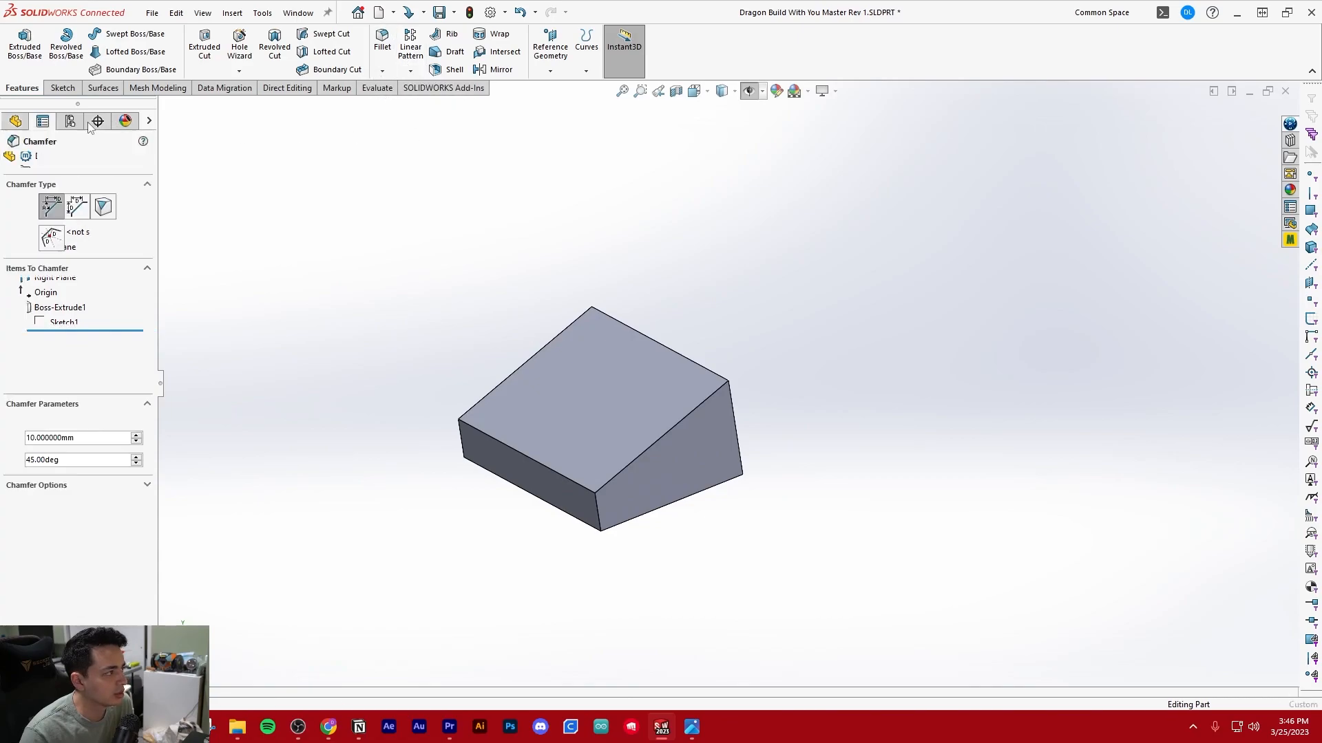
{"action": "key", "text": "Escape"}
{"action": "left_click", "coordinate": [382, 71]}
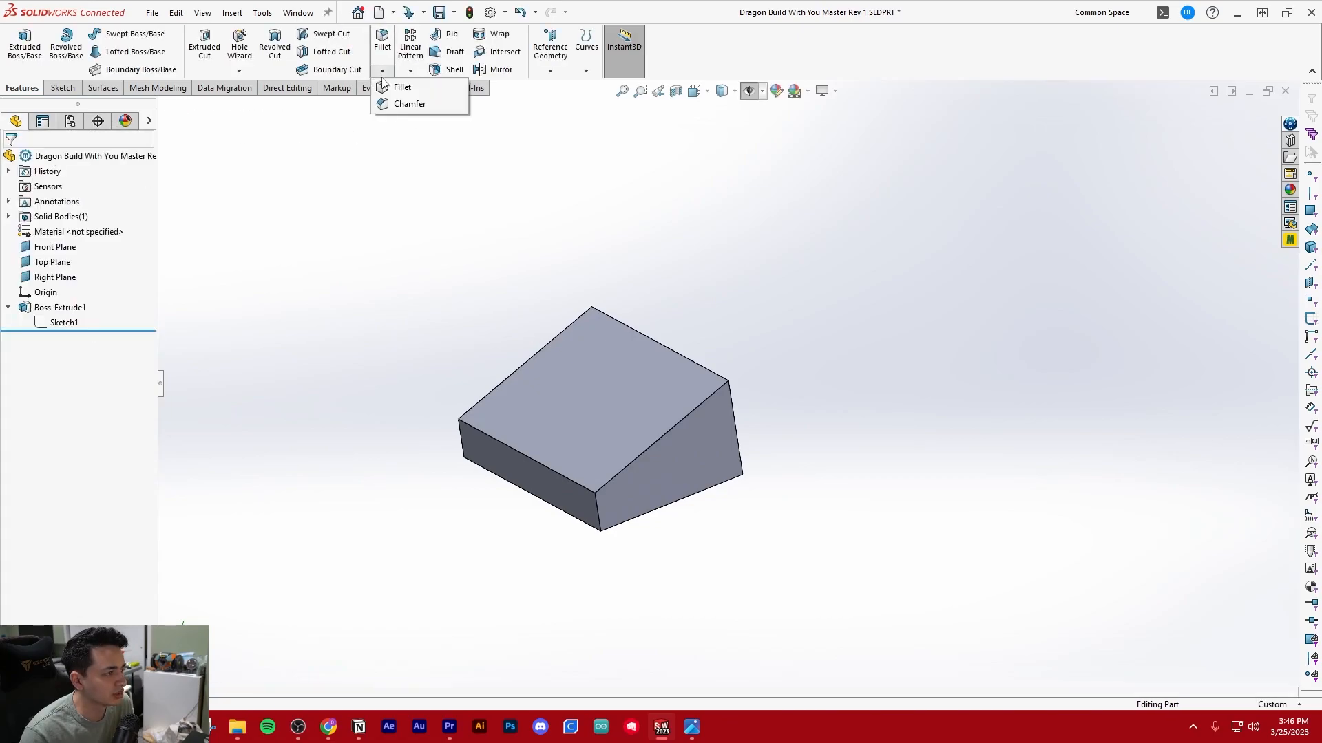
{"action": "left_click", "coordinate": [405, 104]}
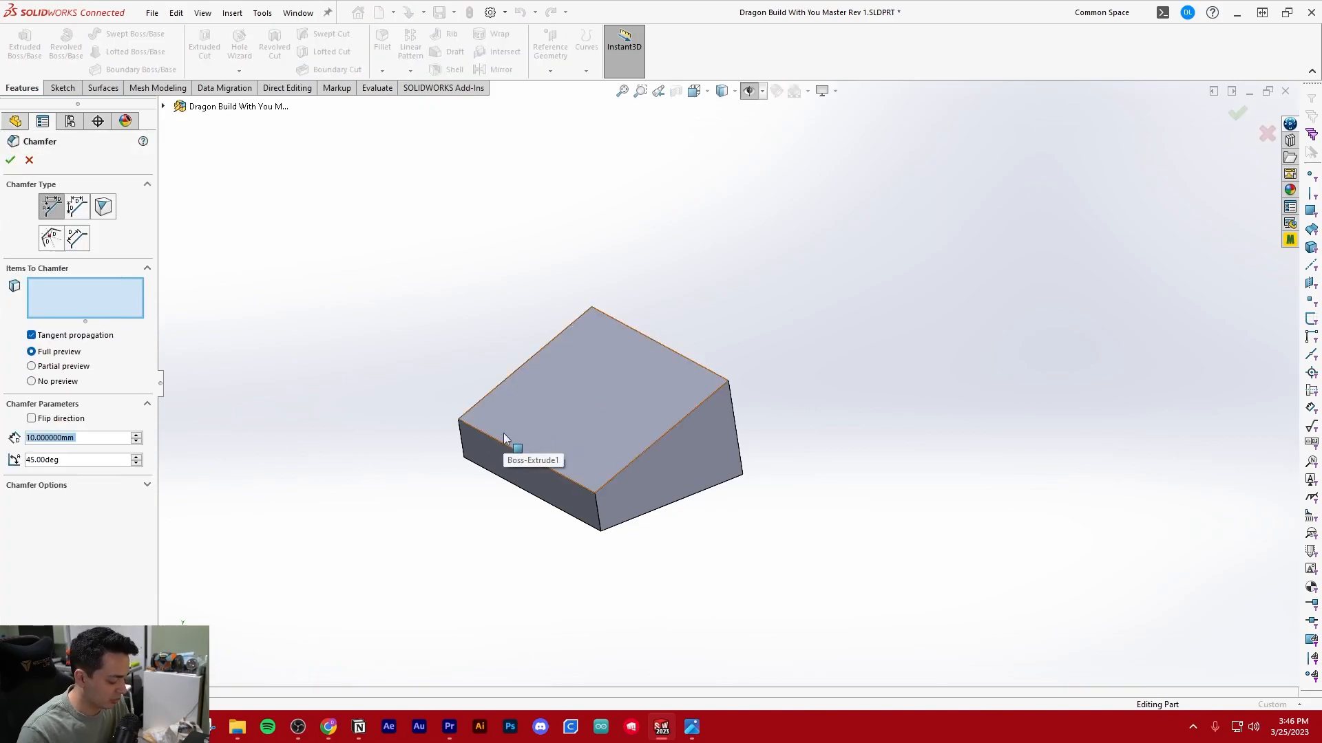
{"action": "type", "text": "40.000000"}
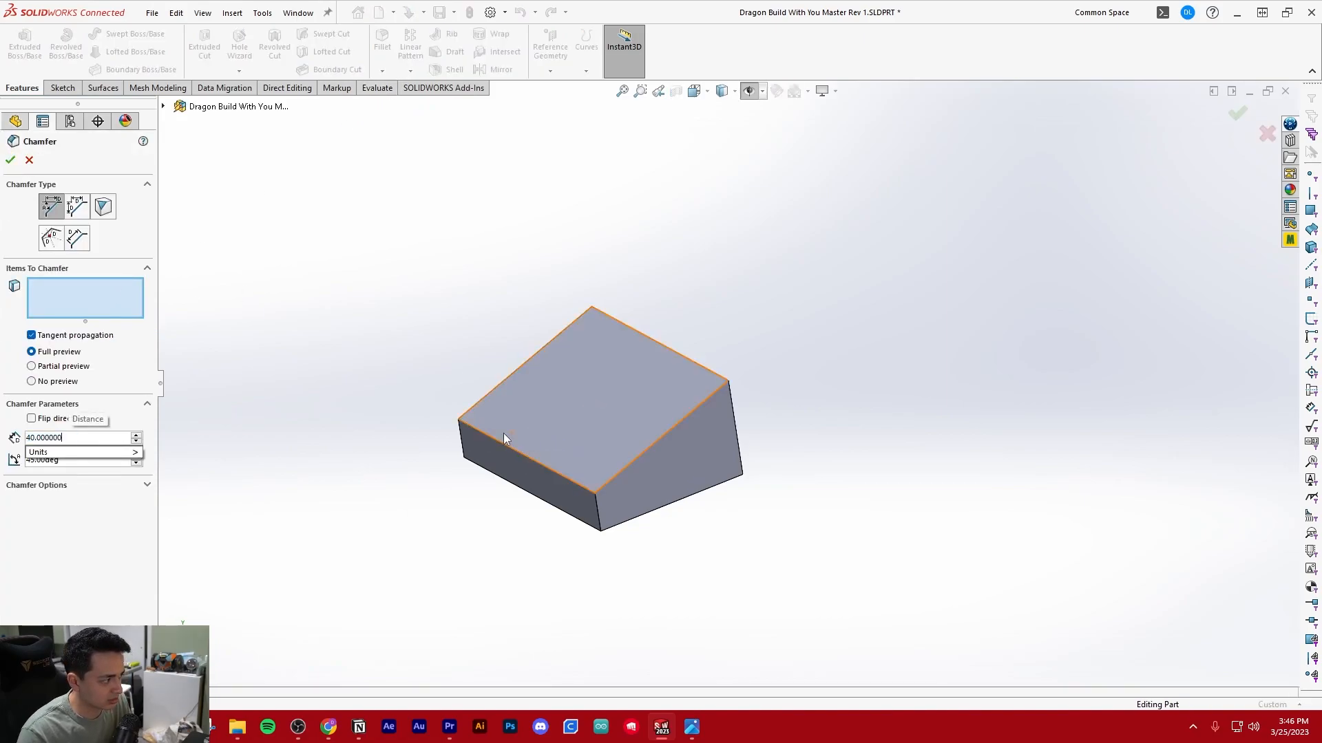
{"action": "key", "text": "Return"}
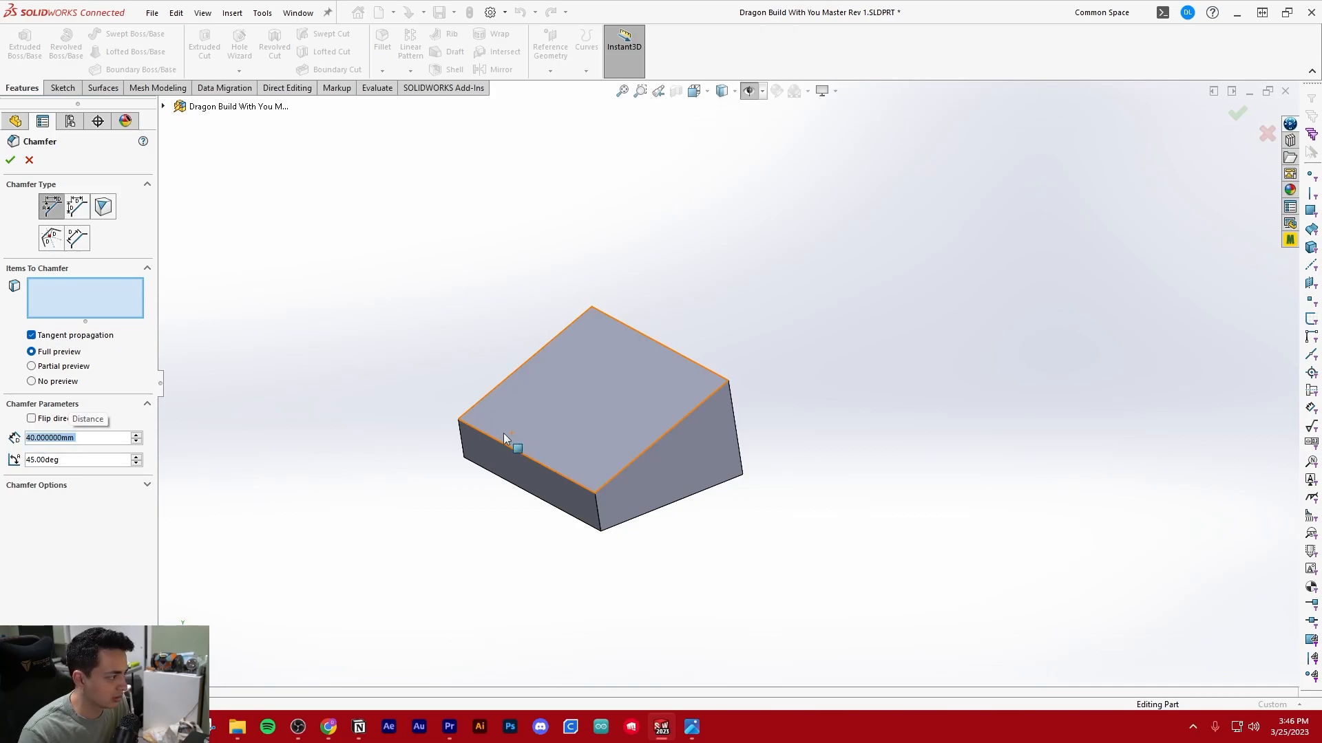
Select one short vertical edge of the wedge's low front face, set the chamfer angle to 15° and flip the chamfer direction
{"action": "left_click", "coordinate": [595, 502]}
{"action": "middle_click_drag", "start_coordinate": [653, 477], "coordinate": [699, 461]}
{"action": "left_click", "coordinate": [68, 460]}
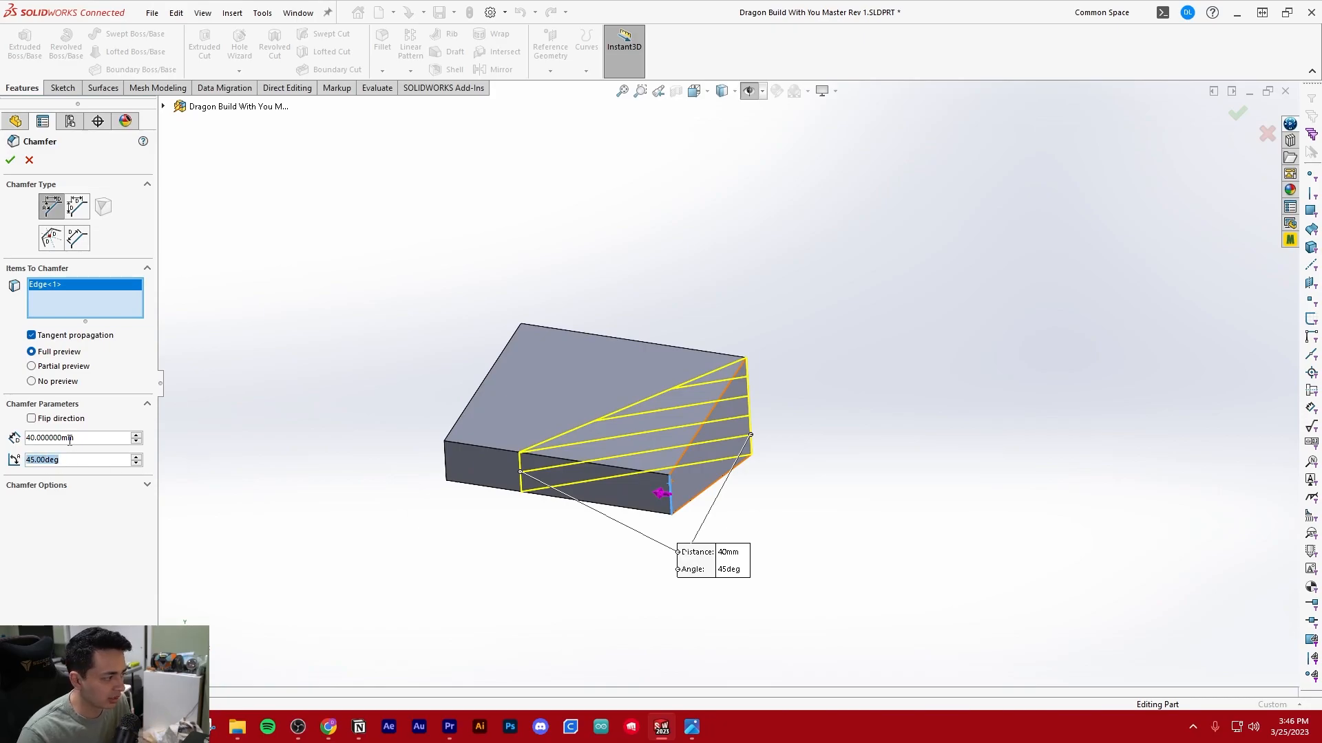
{"action": "type", "text": "15"}
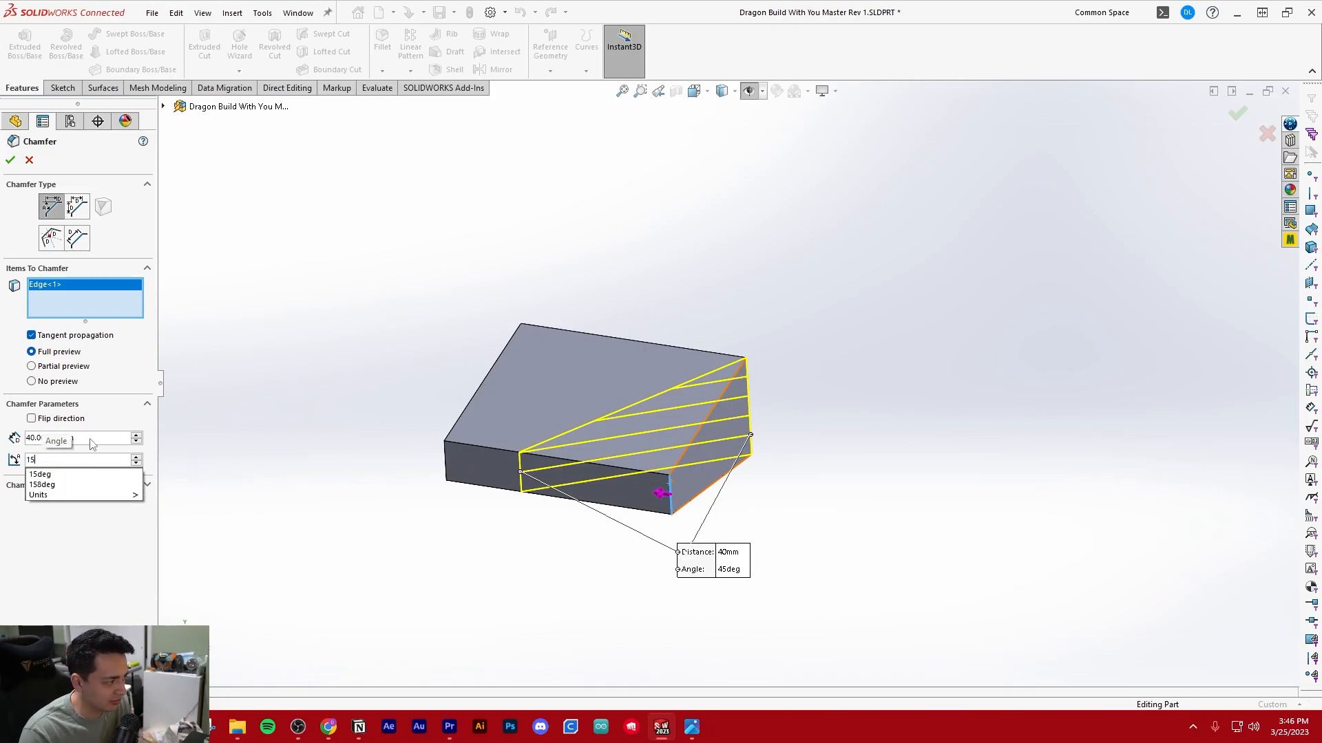
{"action": "key", "text": "Return"}
{"action": "middle_click_drag", "start_coordinate": [552, 513], "coordinate": [540, 475]}
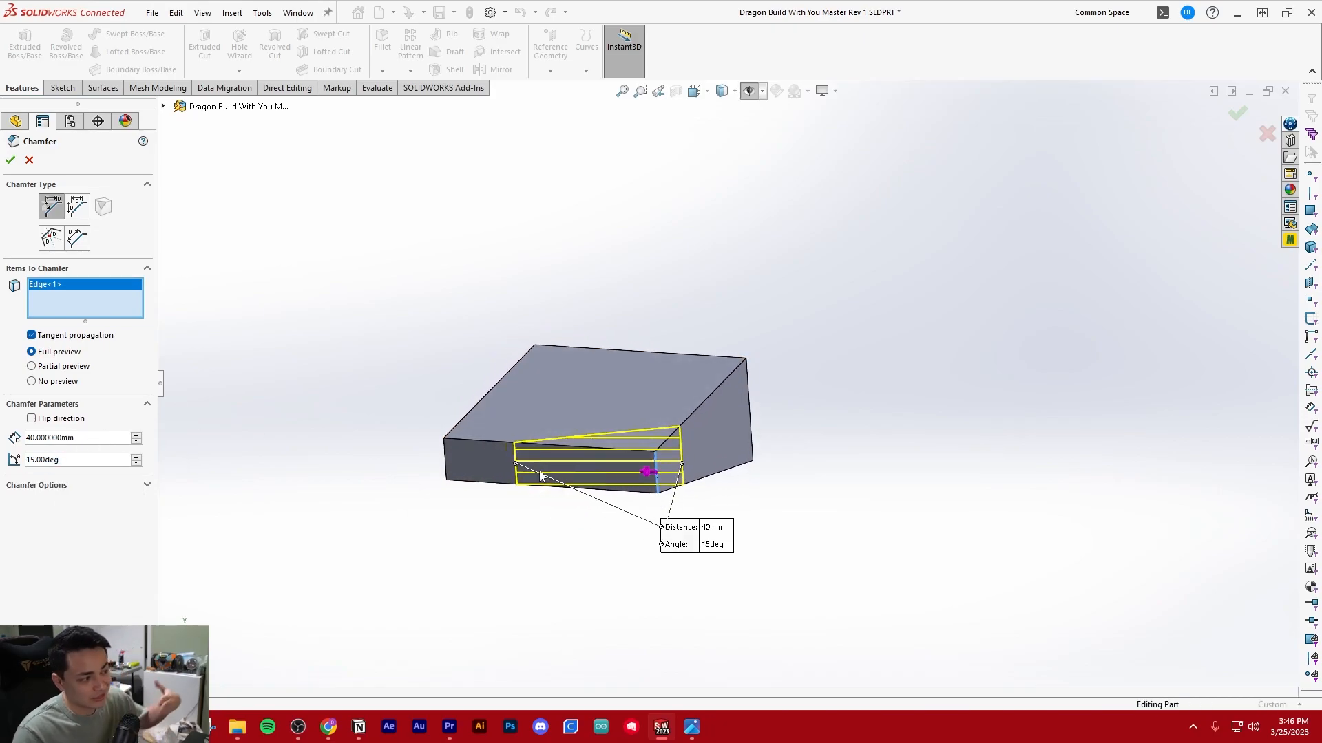
{"action": "left_click", "coordinate": [31, 419]}
Add the opposite vertical edge of the low front face to the chamfer, turn off its flipped direction and accept the feature
{"action": "middle_click_drag", "start_coordinate": [347, 402], "coordinate": [482, 463]}
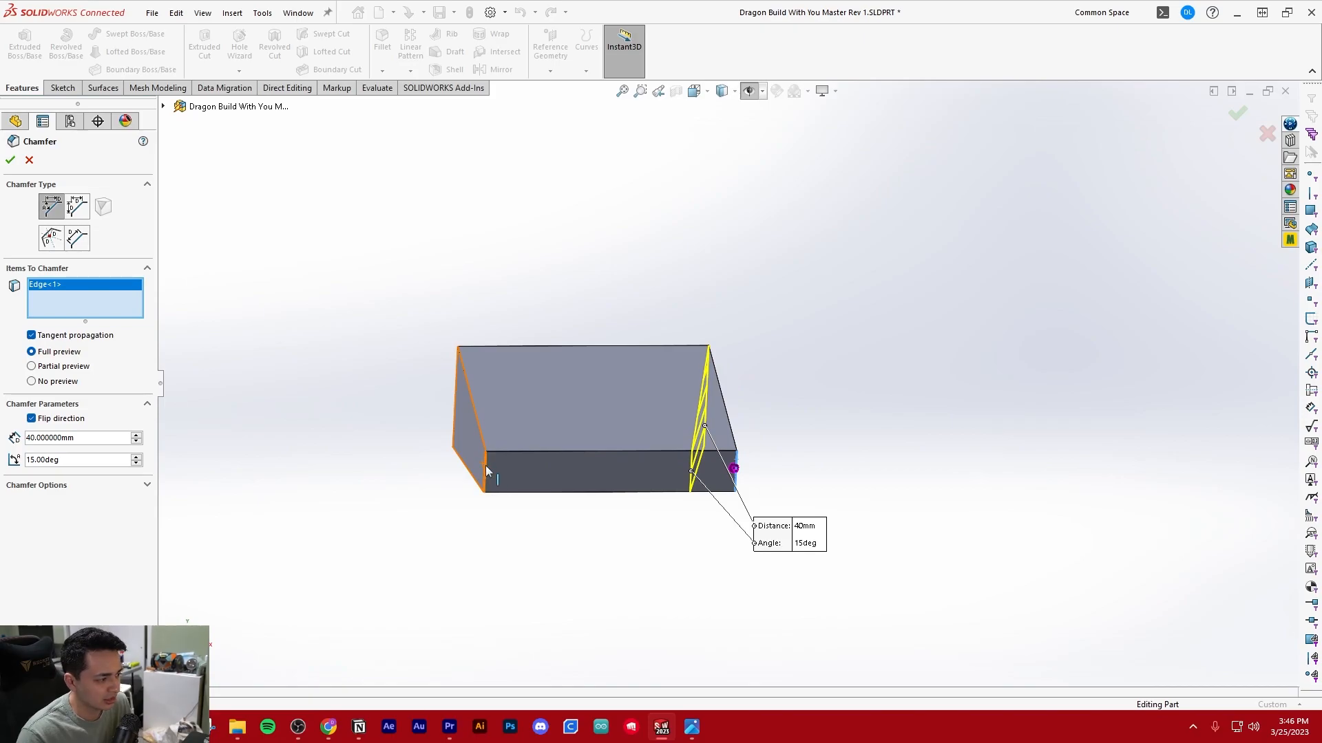
{"action": "left_click", "coordinate": [485, 465]}
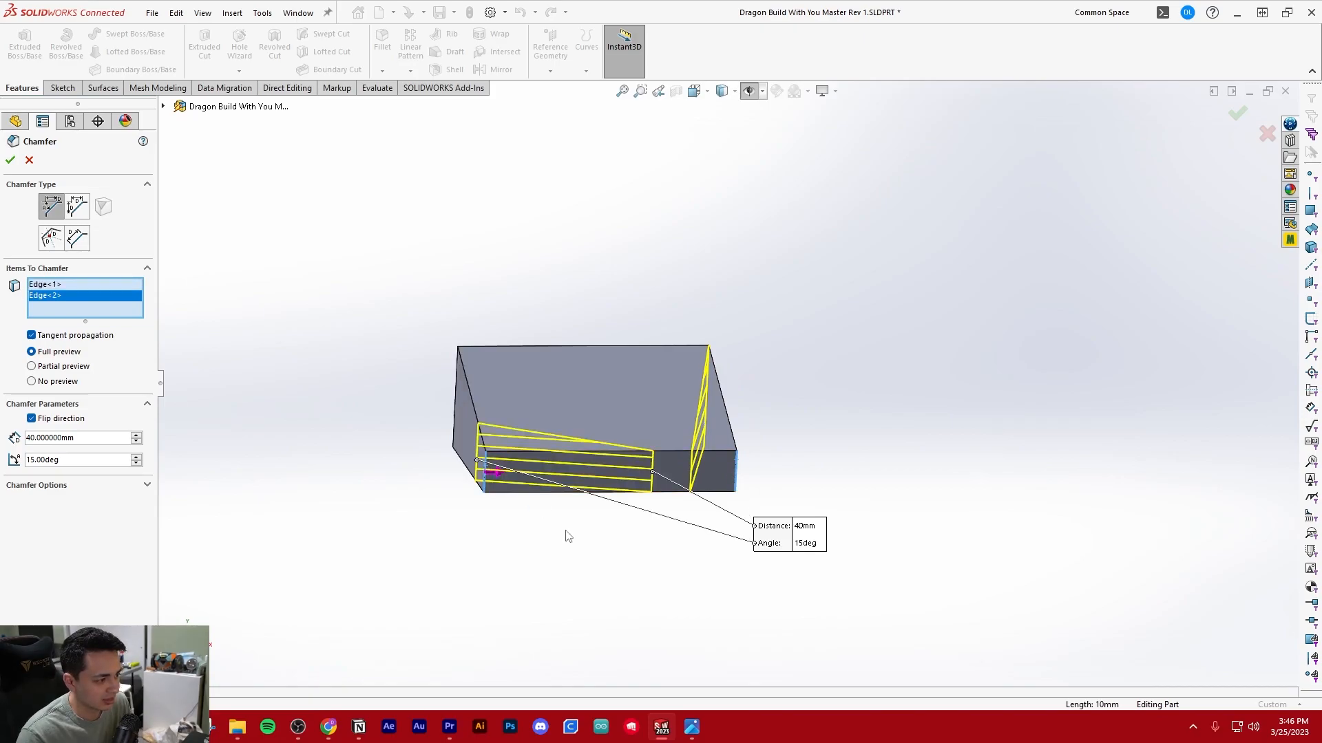
{"action": "left_click", "coordinate": [31, 419]}
{"action": "middle_click_drag", "start_coordinate": [611, 422], "coordinate": [606, 396]}
{"action": "left_click", "coordinate": [11, 160]}
{"action": "middle_click_drag", "start_coordinate": [407, 307], "coordinate": [527, 353]}
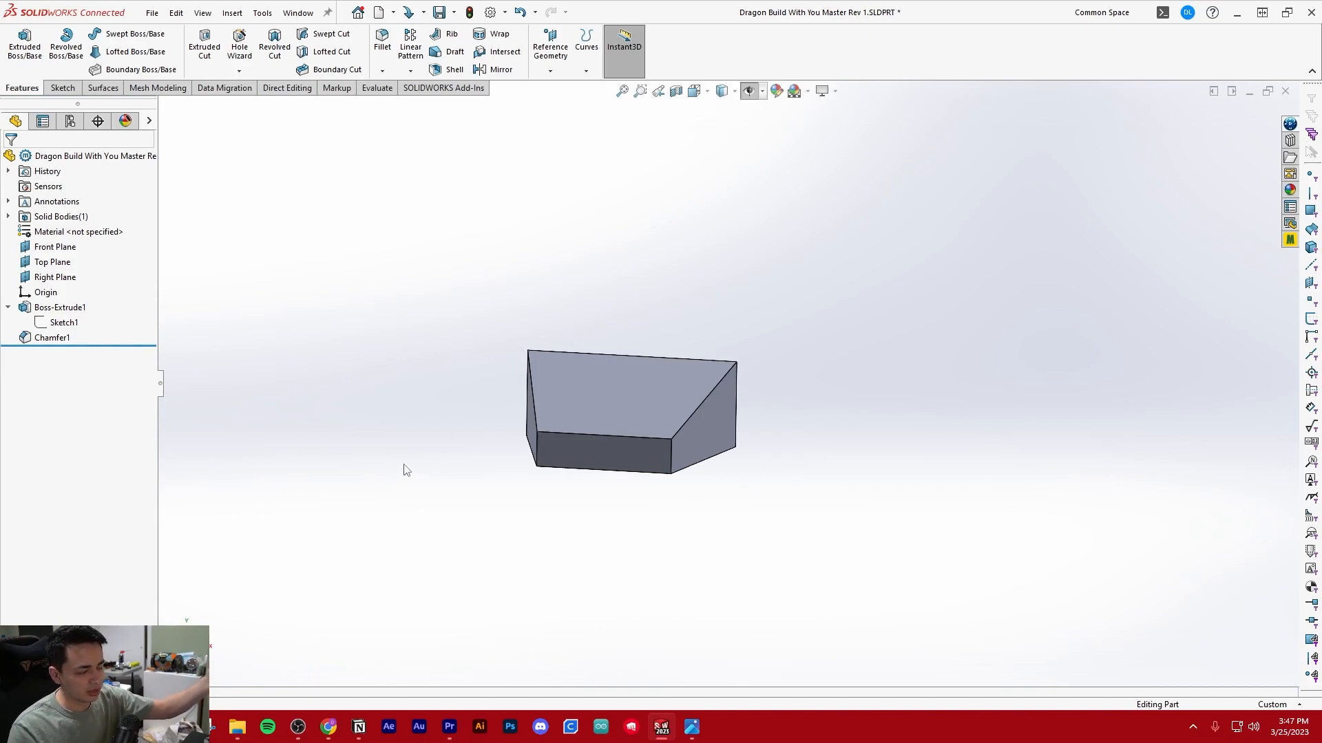
Roll the part's history back to before the chamfer and forward again to include it
{"action": "left_click_drag", "start_coordinate": [120, 346], "coordinate": [120, 329]}
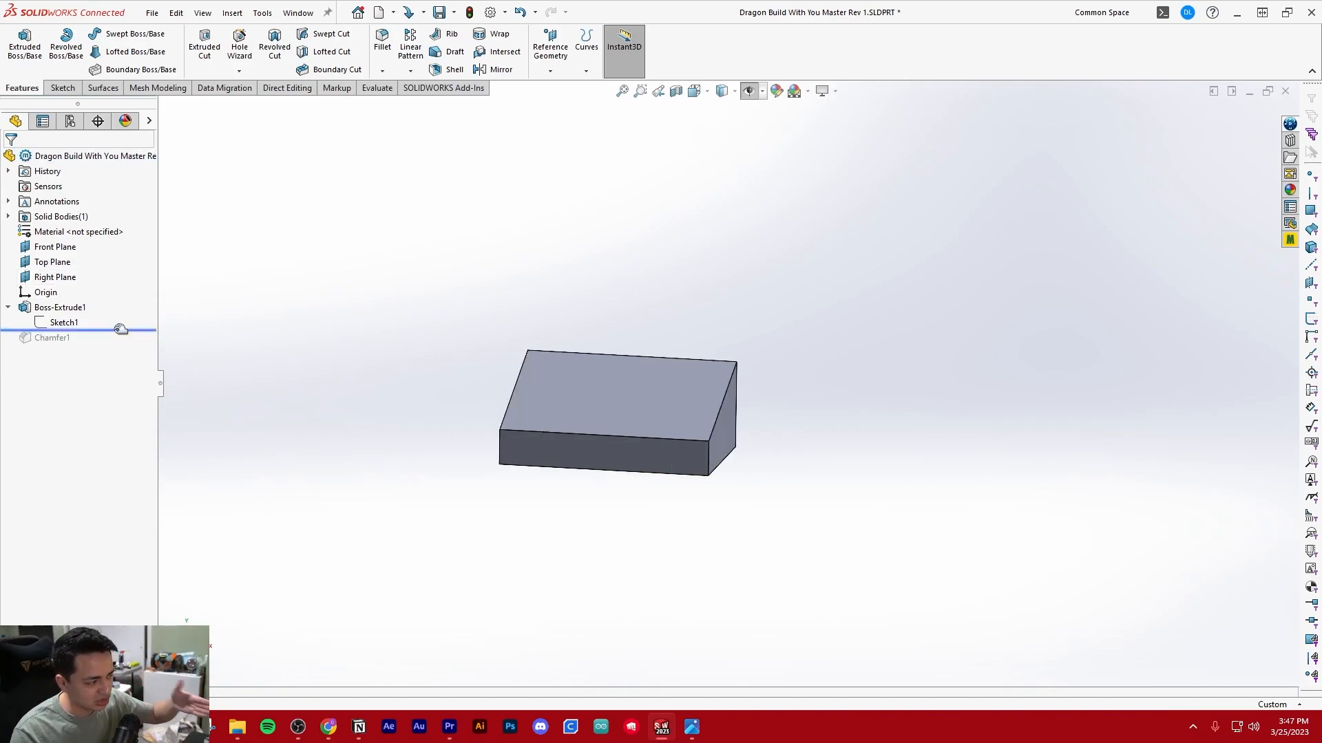
{"action": "left_click_drag", "start_coordinate": [121, 329], "coordinate": [95, 365]}
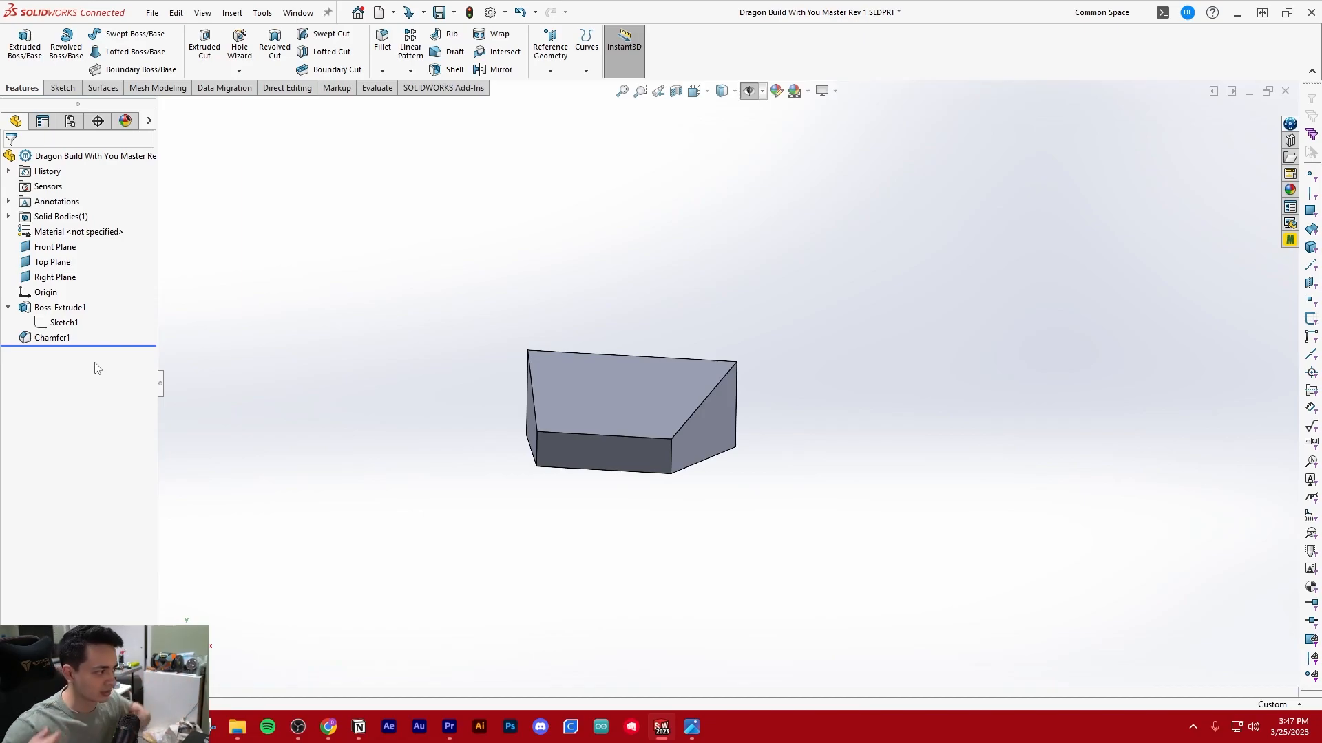
{"action": "middle_click_drag", "start_coordinate": [261, 361], "coordinate": [325, 363]}
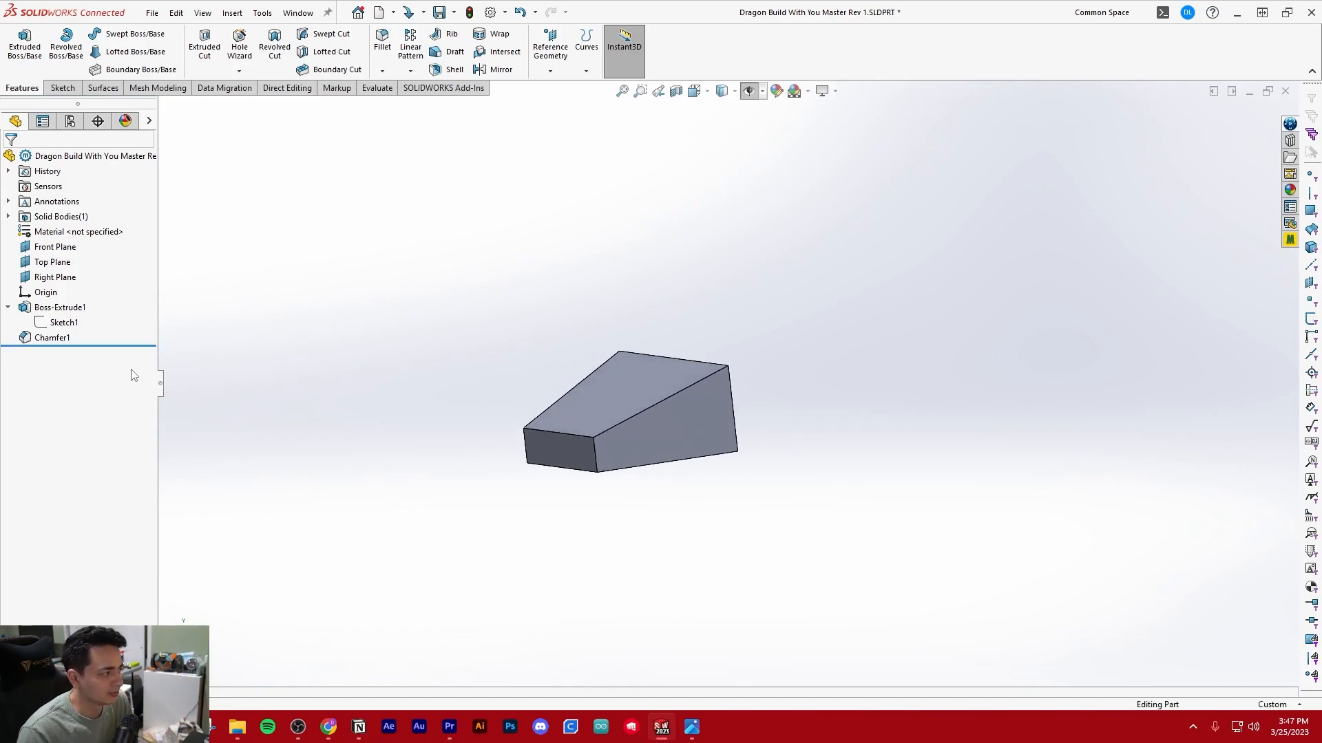
Collapse the extrusion in the feature tree, roll back to just after it and restore the chamfer by rolling forward
{"action": "left_click", "coordinate": [8, 307]}
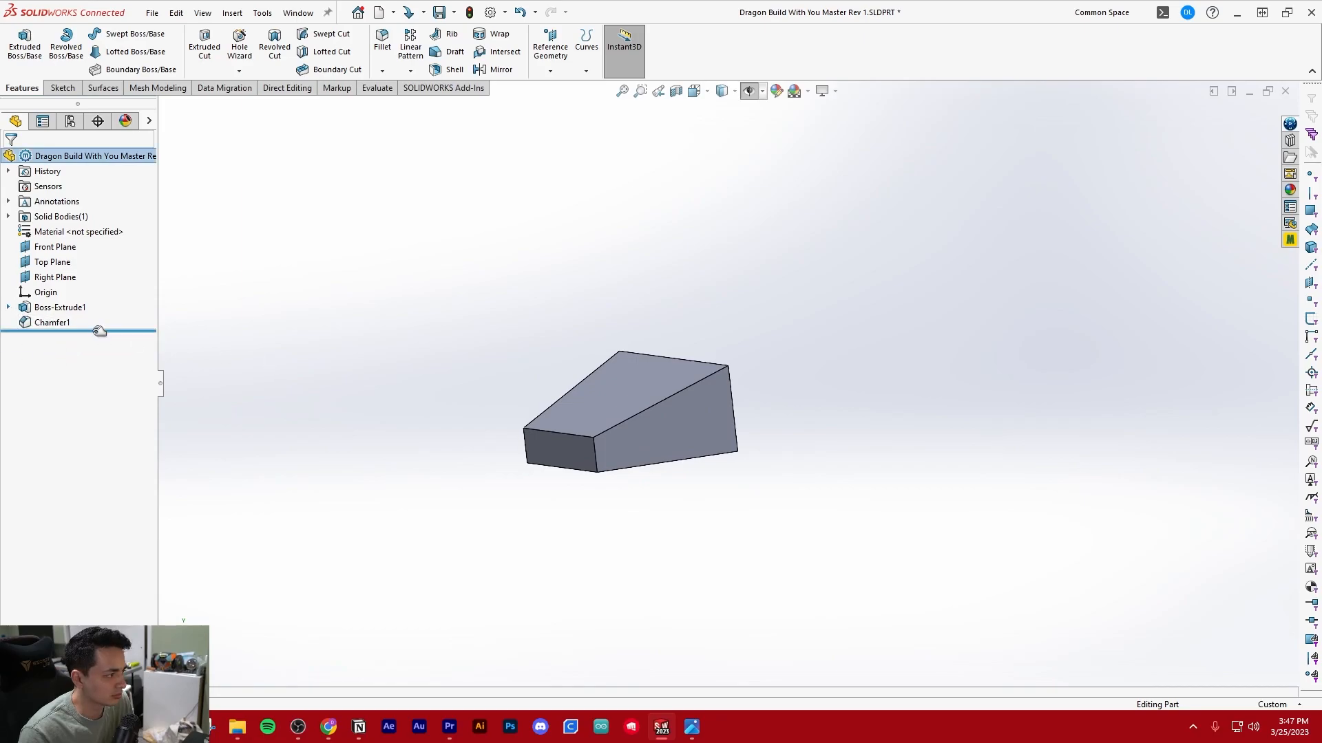
{"action": "right_click", "coordinate": [102, 337]}
{"action": "left_click", "coordinate": [103, 346]}
{"action": "left_click_drag", "start_coordinate": [67, 330], "coordinate": [117, 307]}
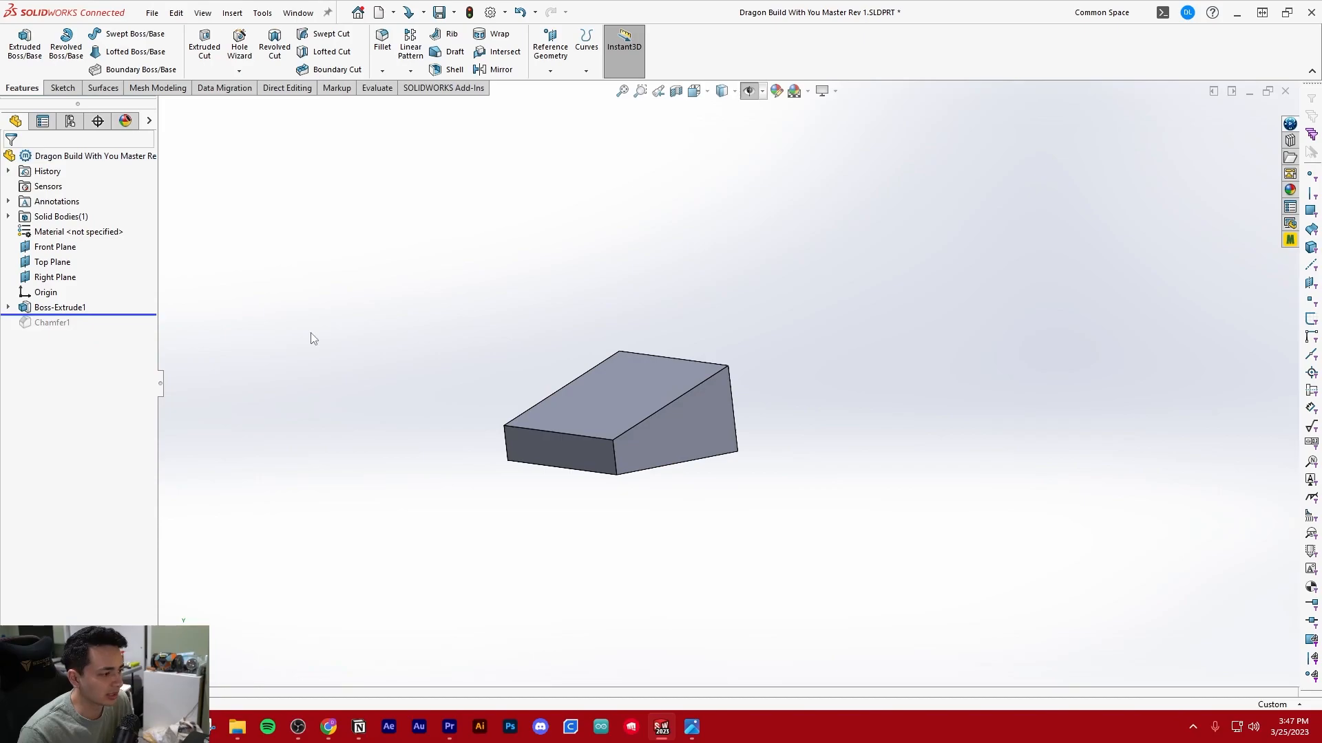
{"action": "middle_click_drag", "start_coordinate": [224, 345], "coordinate": [294, 386]}
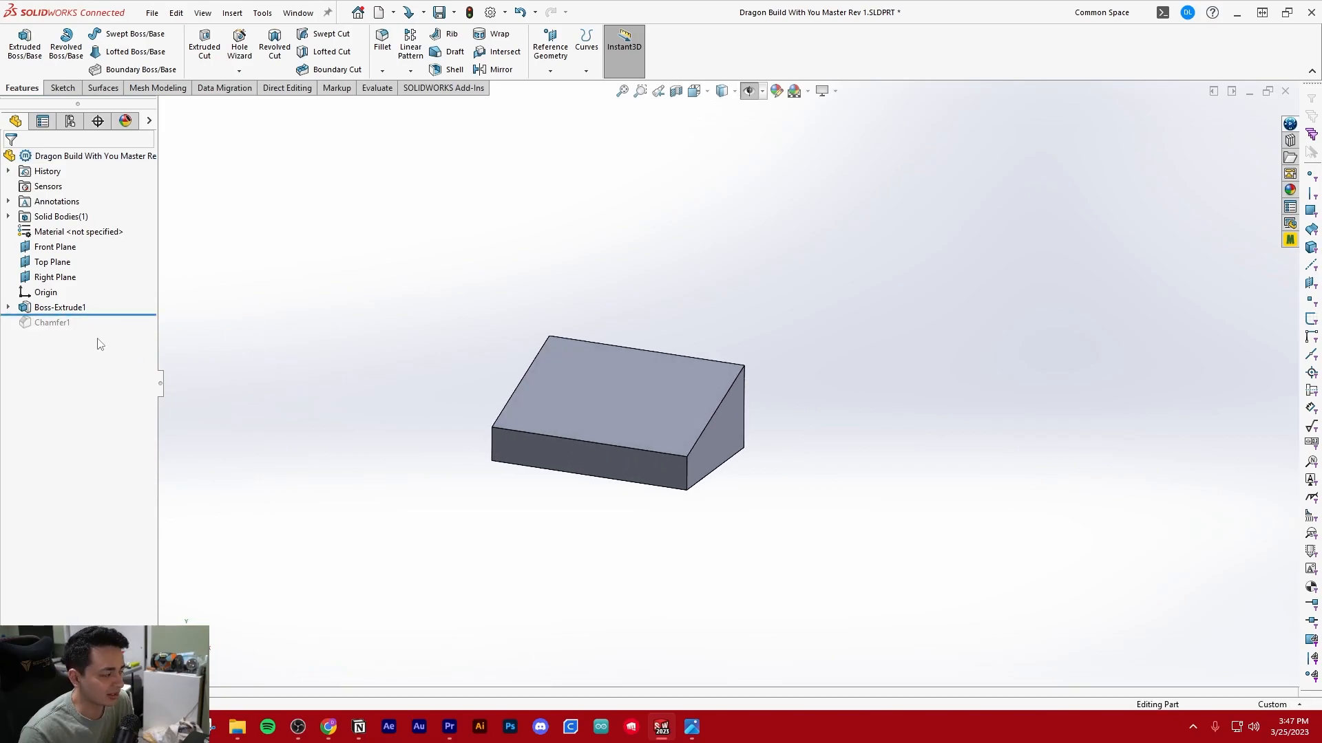
{"action": "mouse_move", "coordinate": [107, 316]}
{"action": "left_mouse_down"}
{"action": "mouse_move", "coordinate": [112, 331]}
{"action": "mouse_move", "coordinate": [114, 300]}
{"action": "left_mouse_up"}
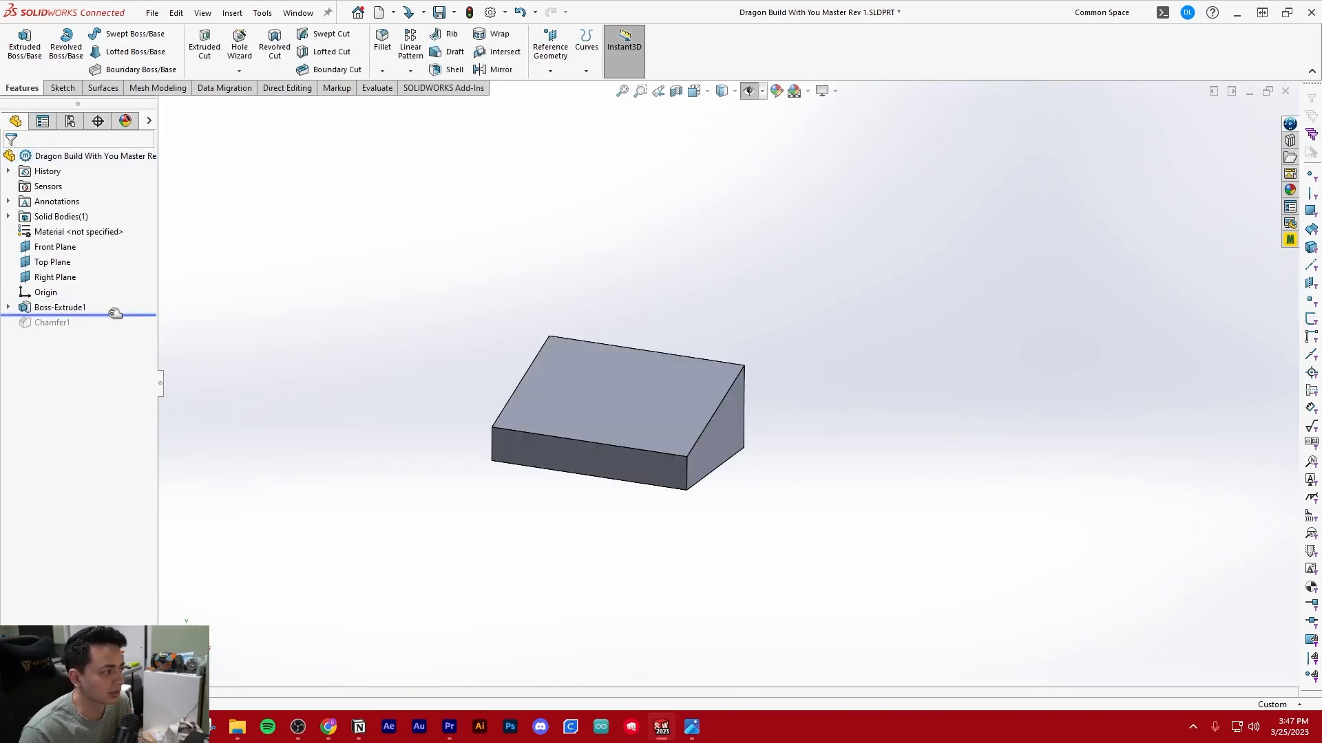
{"action": "mouse_move", "coordinate": [115, 313]}
{"action": "left_mouse_down"}
{"action": "mouse_move", "coordinate": [110, 334]}
{"action": "mouse_move", "coordinate": [126, 317]}
{"action": "mouse_move", "coordinate": [116, 332]}
{"action": "left_mouse_up"}
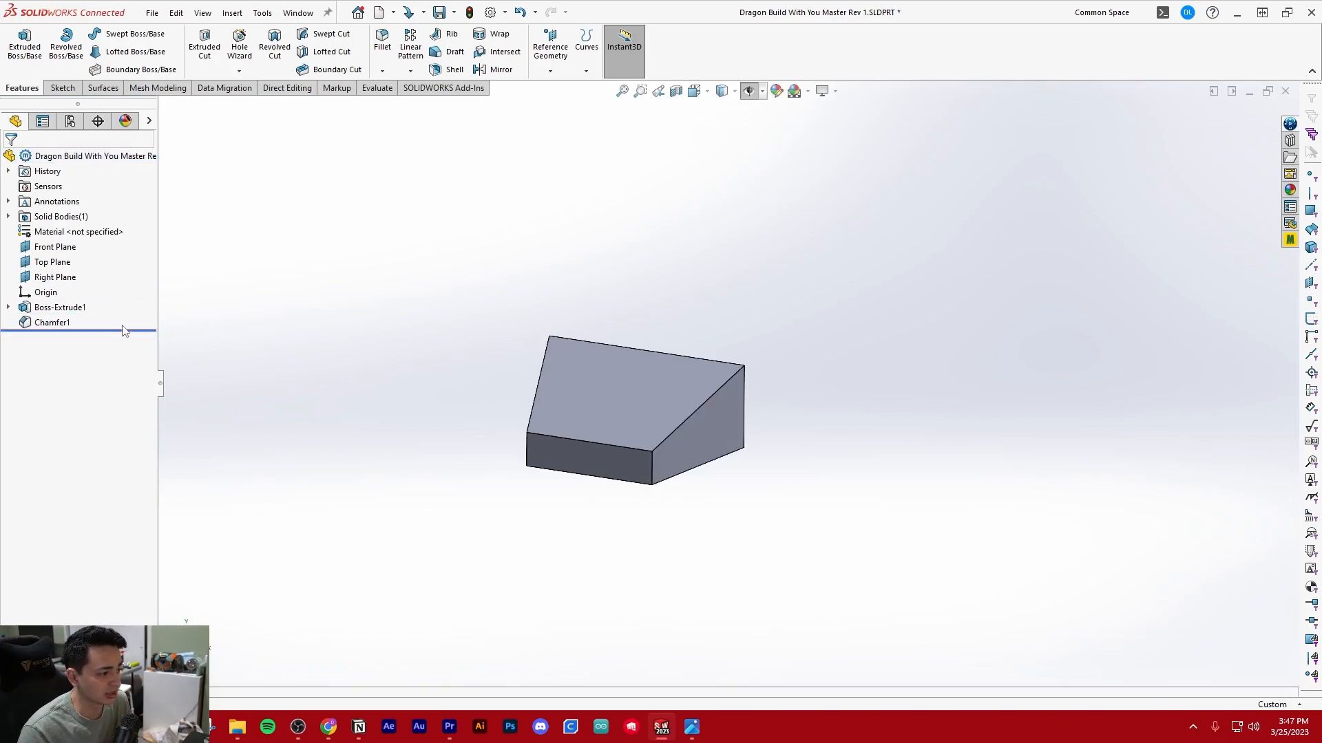
{"action": "middle_click_drag", "start_coordinate": [410, 342], "coordinate": [446, 357]}
{"action": "middle_click_drag", "start_coordinate": [616, 392], "coordinate": [587, 430]}
{"action": "scroll", "coordinate": [699, 277], "scroll_direction": "down", "scroll_amount": 2}
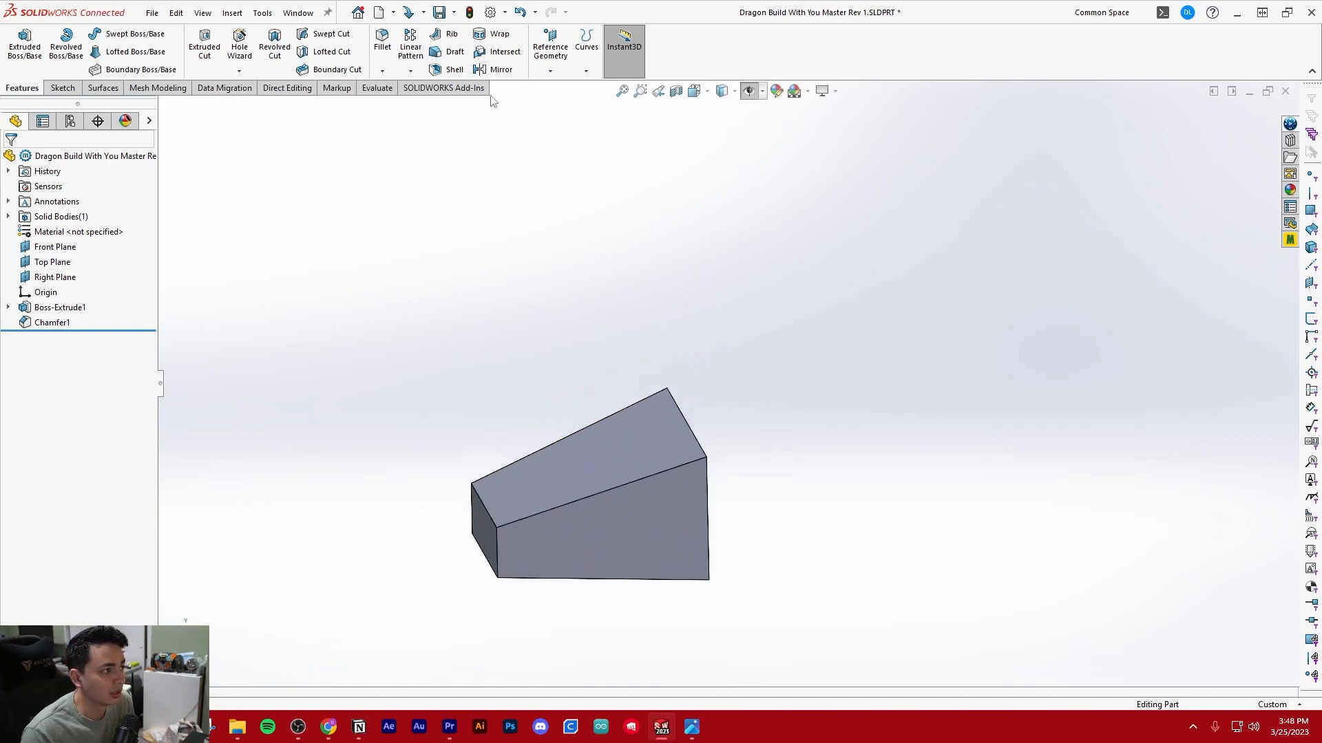
{"action": "left_click", "coordinate": [1161, 17]}
{"action": "type", "text": "shell"}
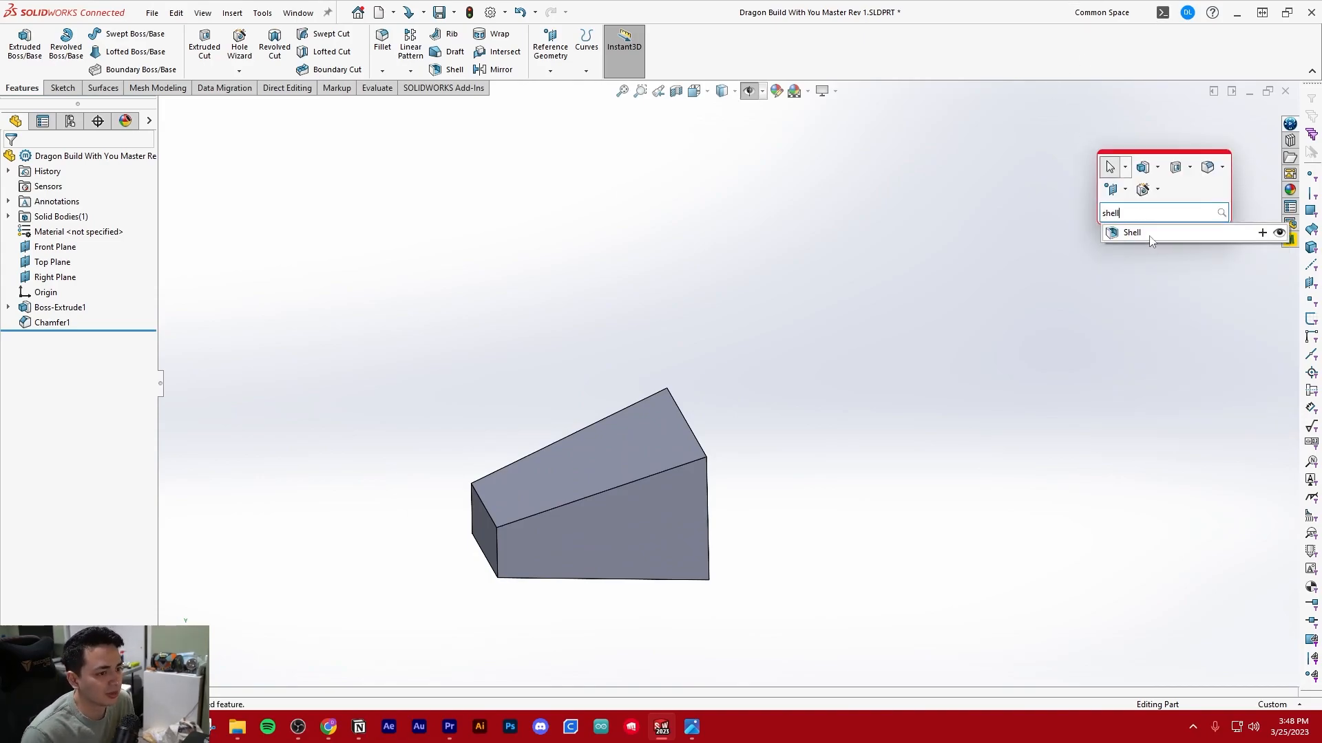
{"action": "left_click", "coordinate": [1149, 234]}
{"action": "middle_click_drag", "start_coordinate": [716, 375], "coordinate": [680, 421]}
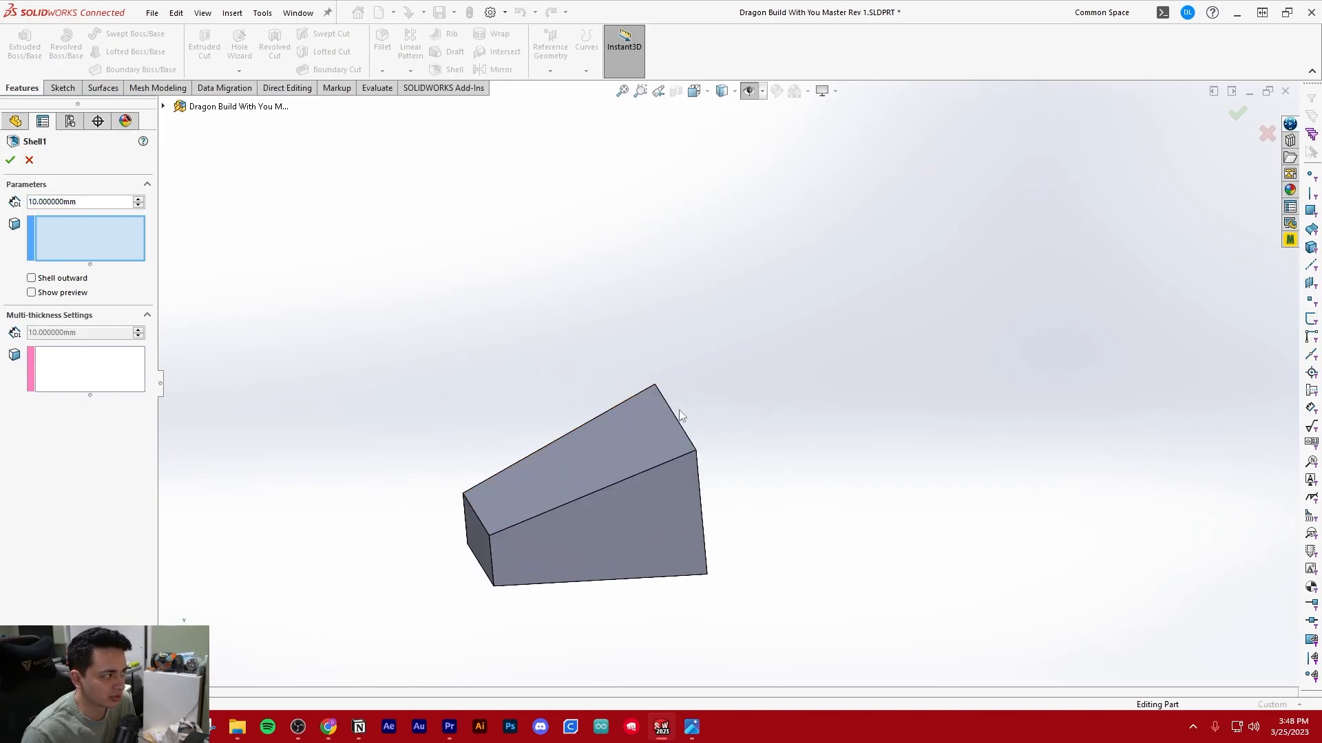
{"action": "scroll", "coordinate": [680, 421], "scroll_direction": "up", "scroll_amount": 4}
{"action": "left_click", "coordinate": [29, 160]}
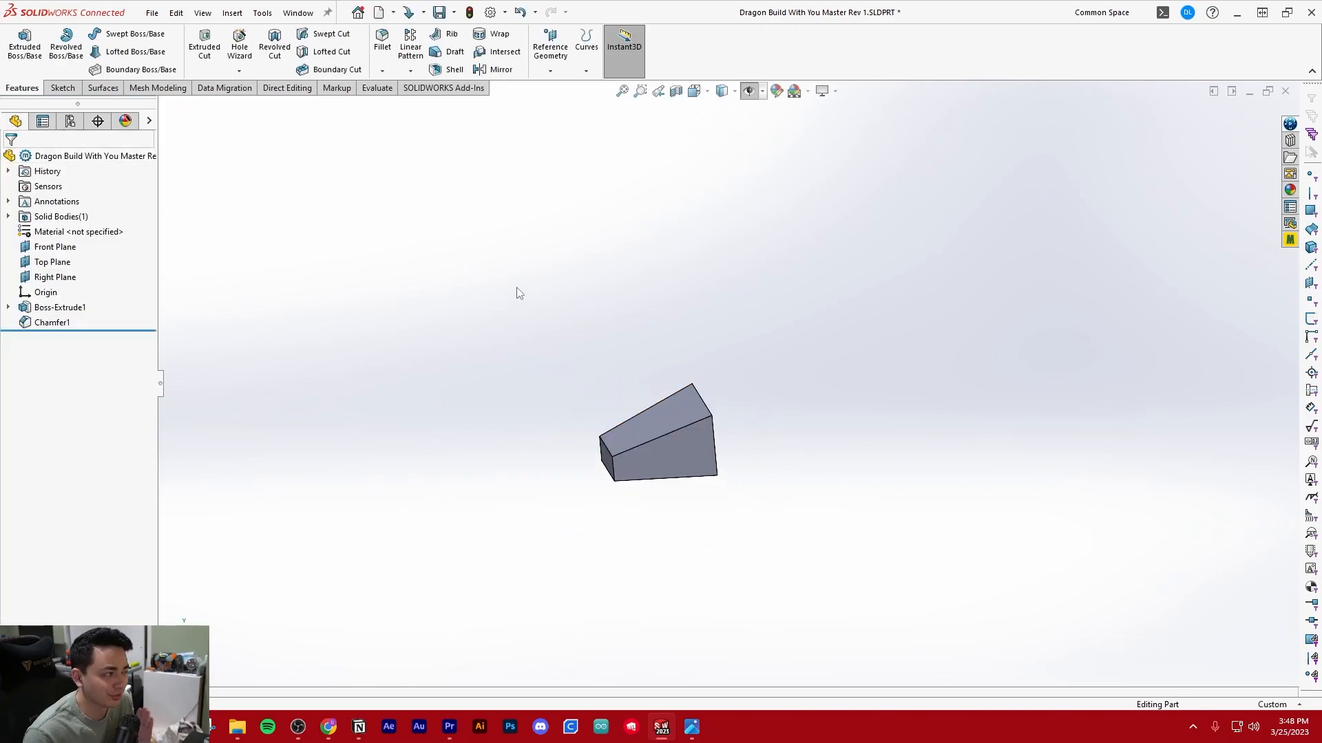
Preview section views on the Front and Top planes, and accept a section view cut on the Right Plane
{"action": "scroll", "coordinate": [790, 352], "scroll_direction": "down", "scroll_amount": 2}
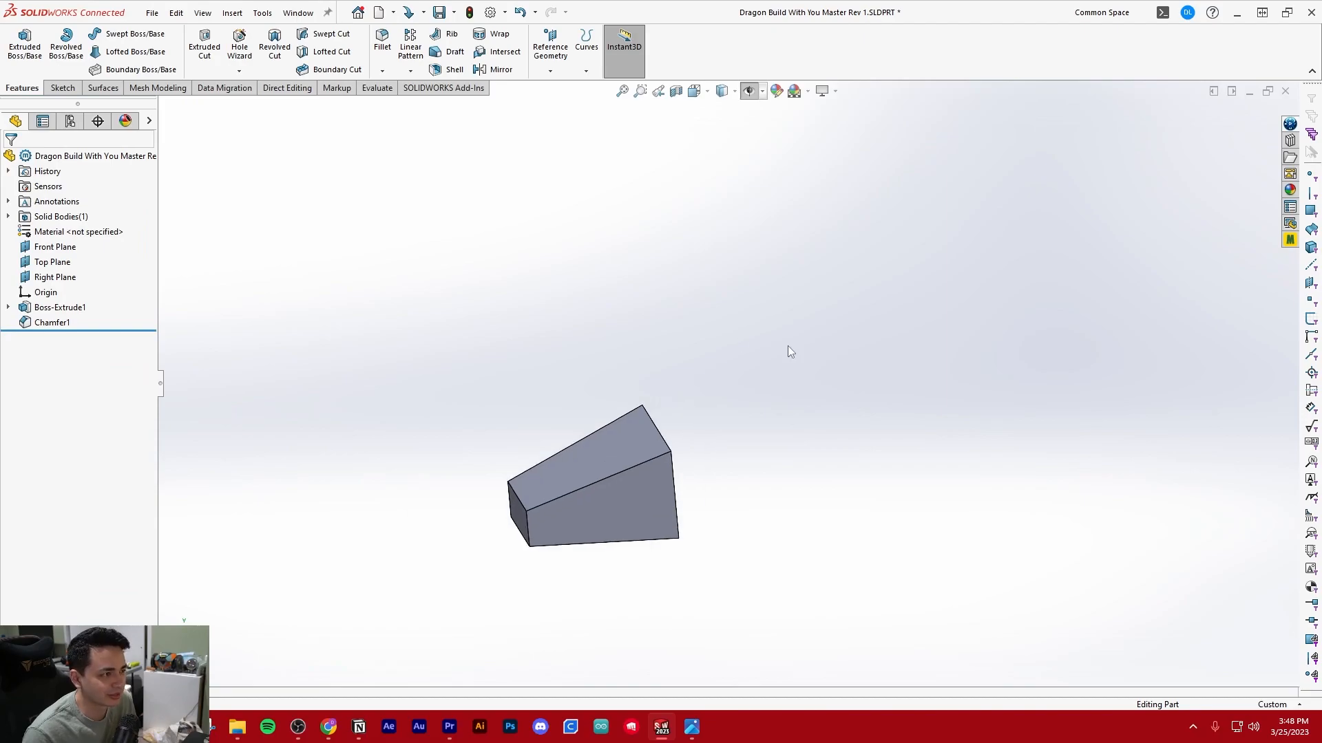
{"action": "left_click", "coordinate": [677, 94]}
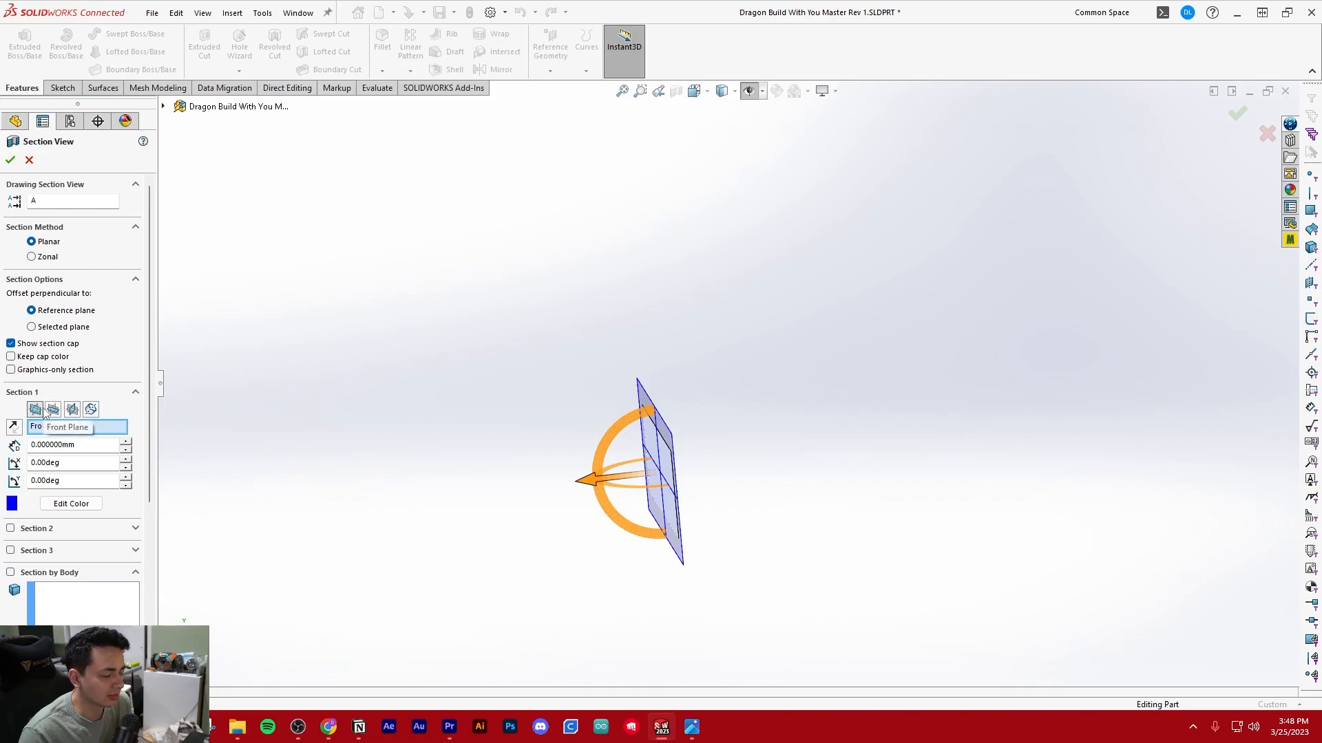
{"action": "left_click", "coordinate": [53, 409]}
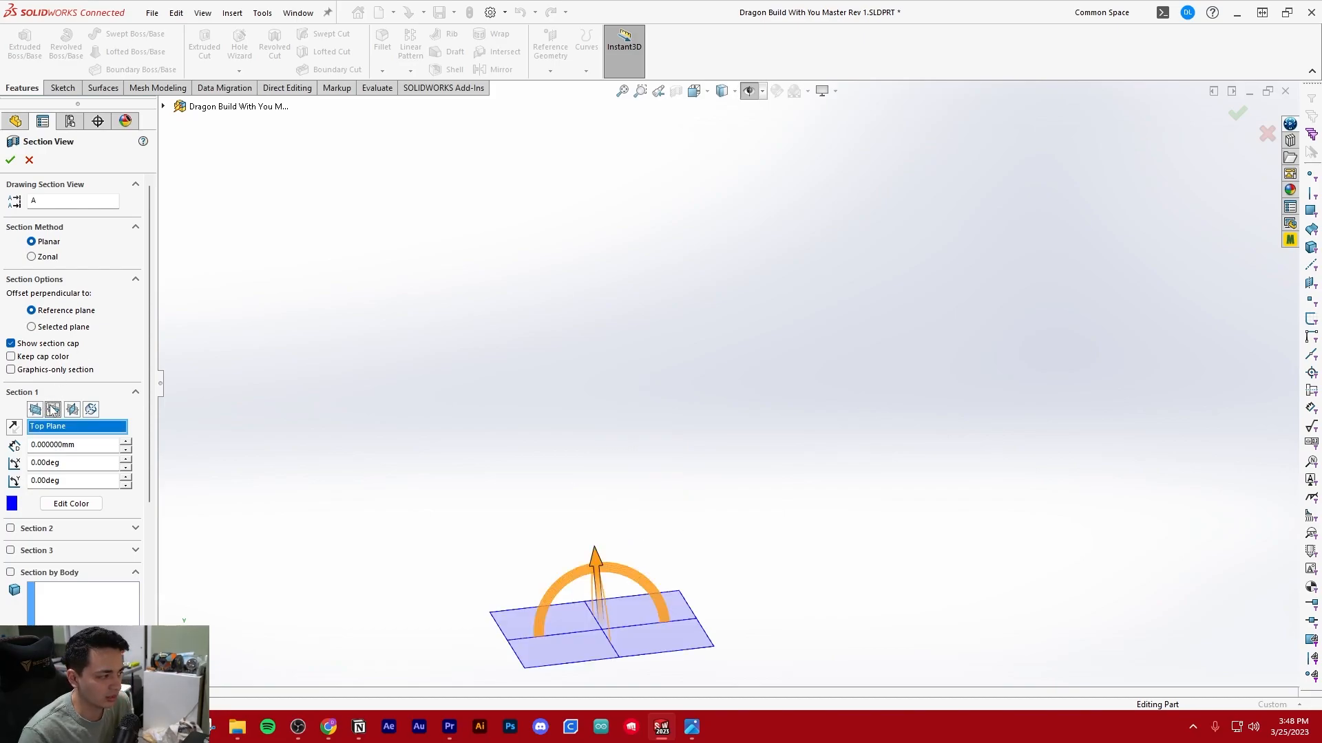
{"action": "left_click", "coordinate": [35, 410]}
{"action": "left_click", "coordinate": [52, 410]}
{"action": "left_click", "coordinate": [72, 409]}
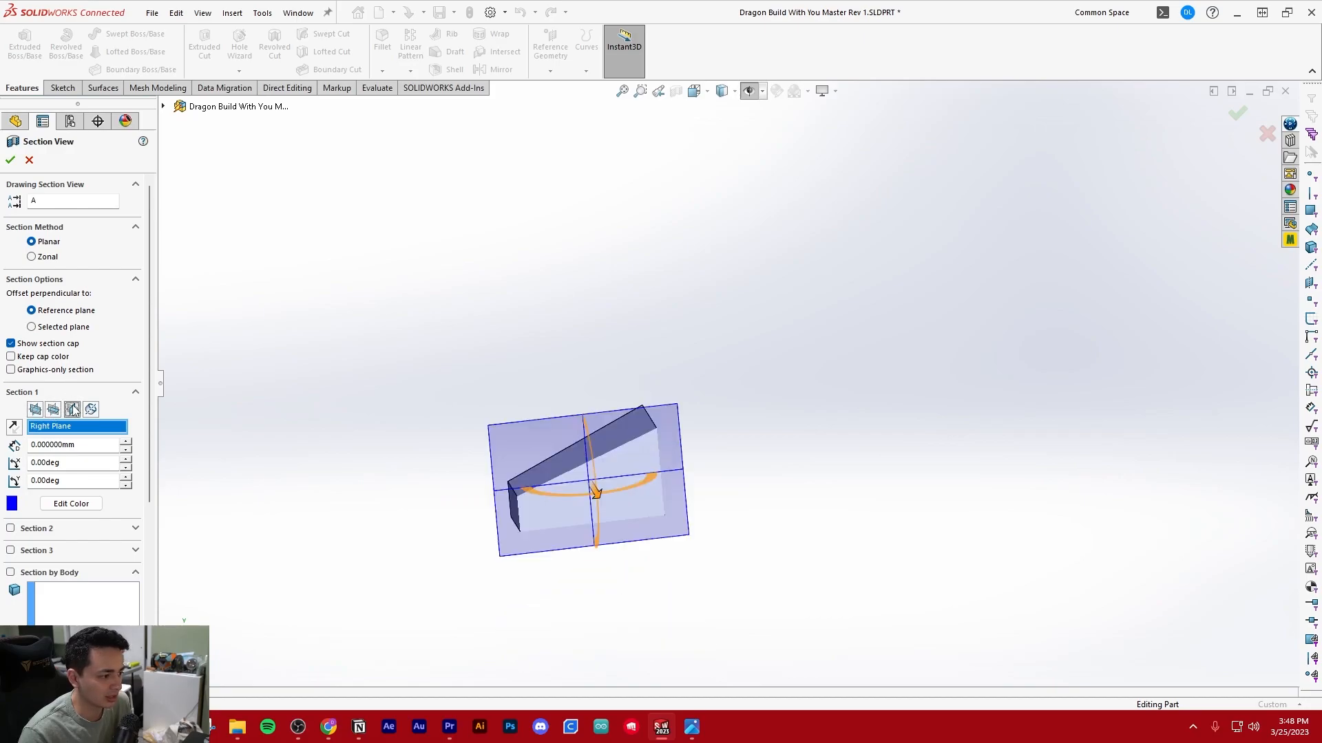
{"action": "left_click", "coordinate": [10, 160]}
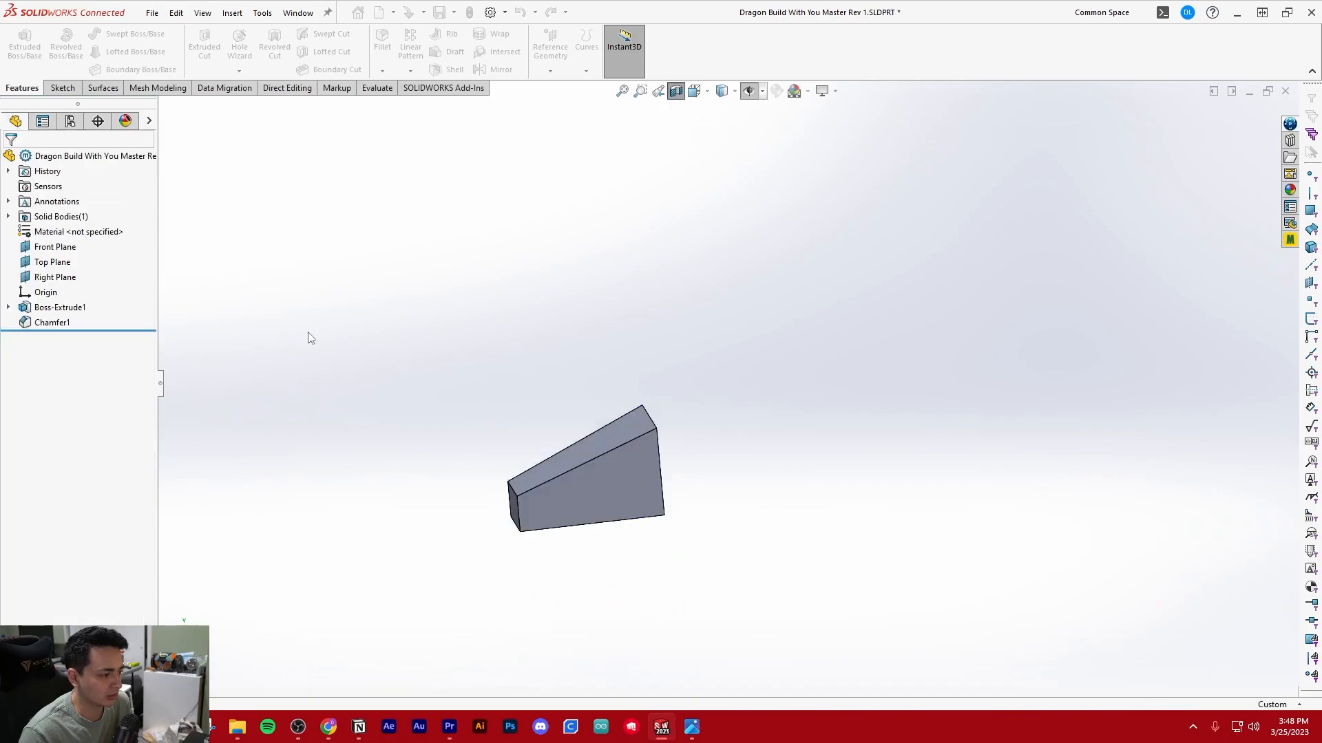
{"action": "middle_click_drag", "start_coordinate": [693, 500], "coordinate": [612, 523]}
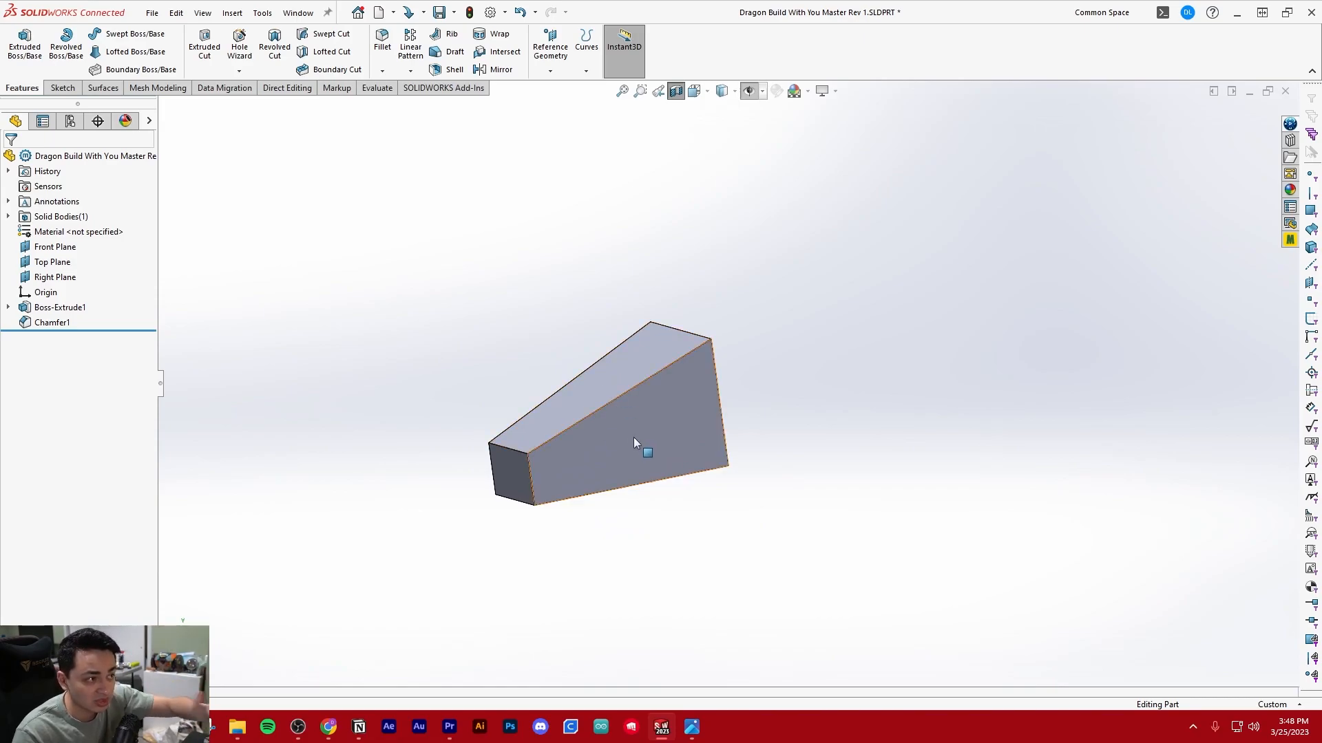
Turn the section view off and on to compare the whole and cut solid, leaving it turned off
{"action": "left_click", "coordinate": [676, 91]}
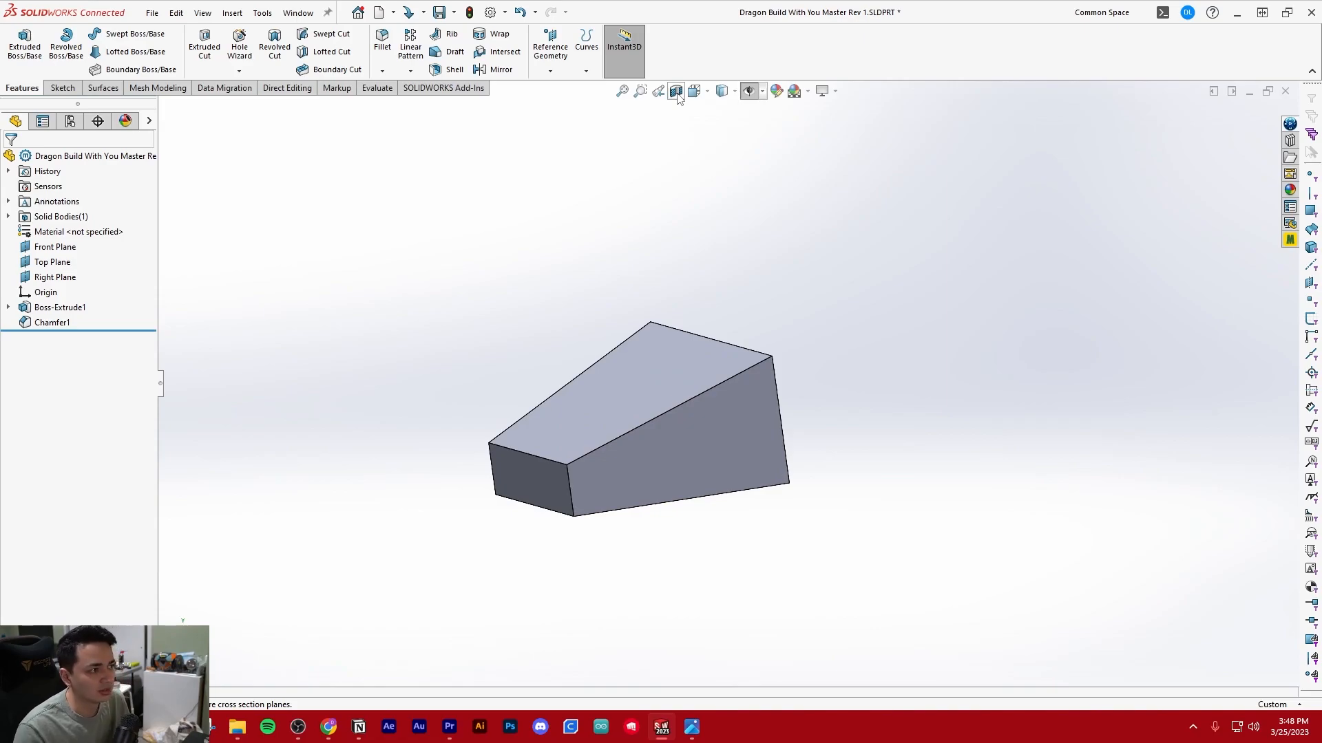
{"action": "left_click", "coordinate": [676, 92]}
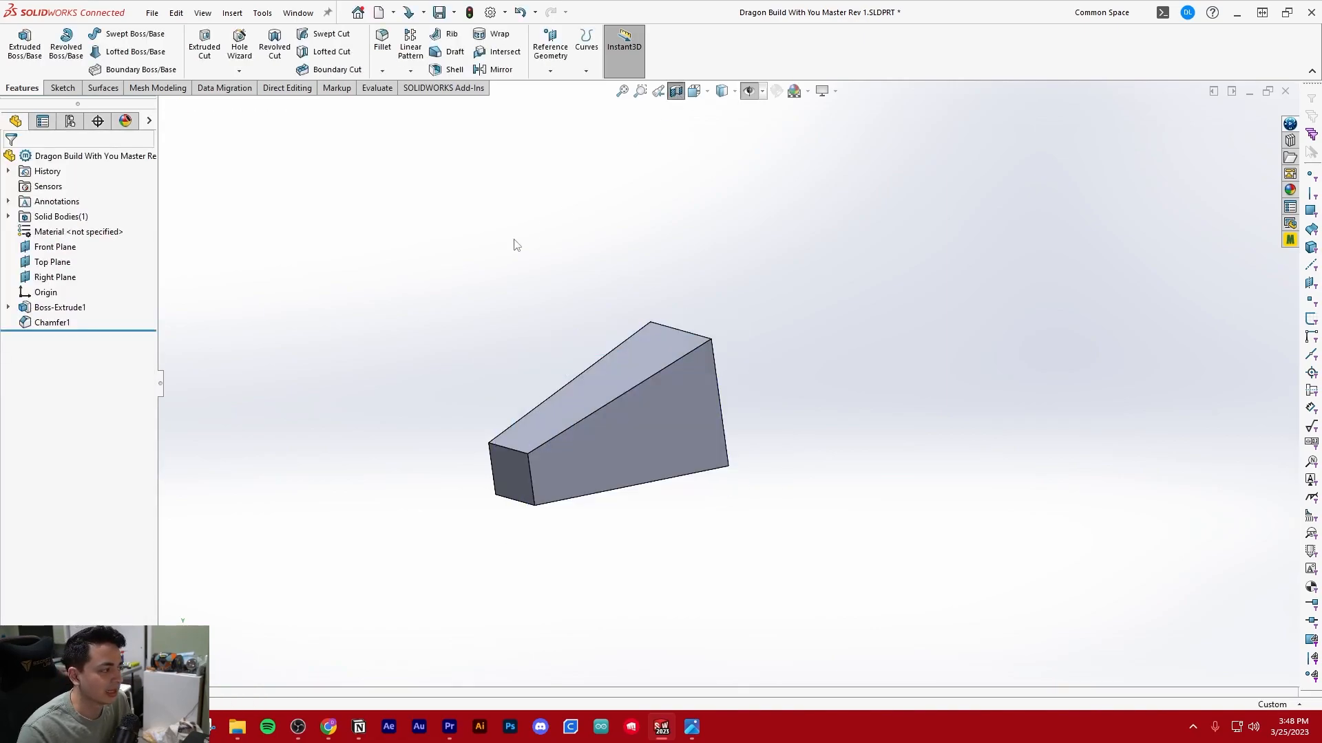
{"action": "middle_click_drag", "start_coordinate": [675, 441], "coordinate": [701, 286]}
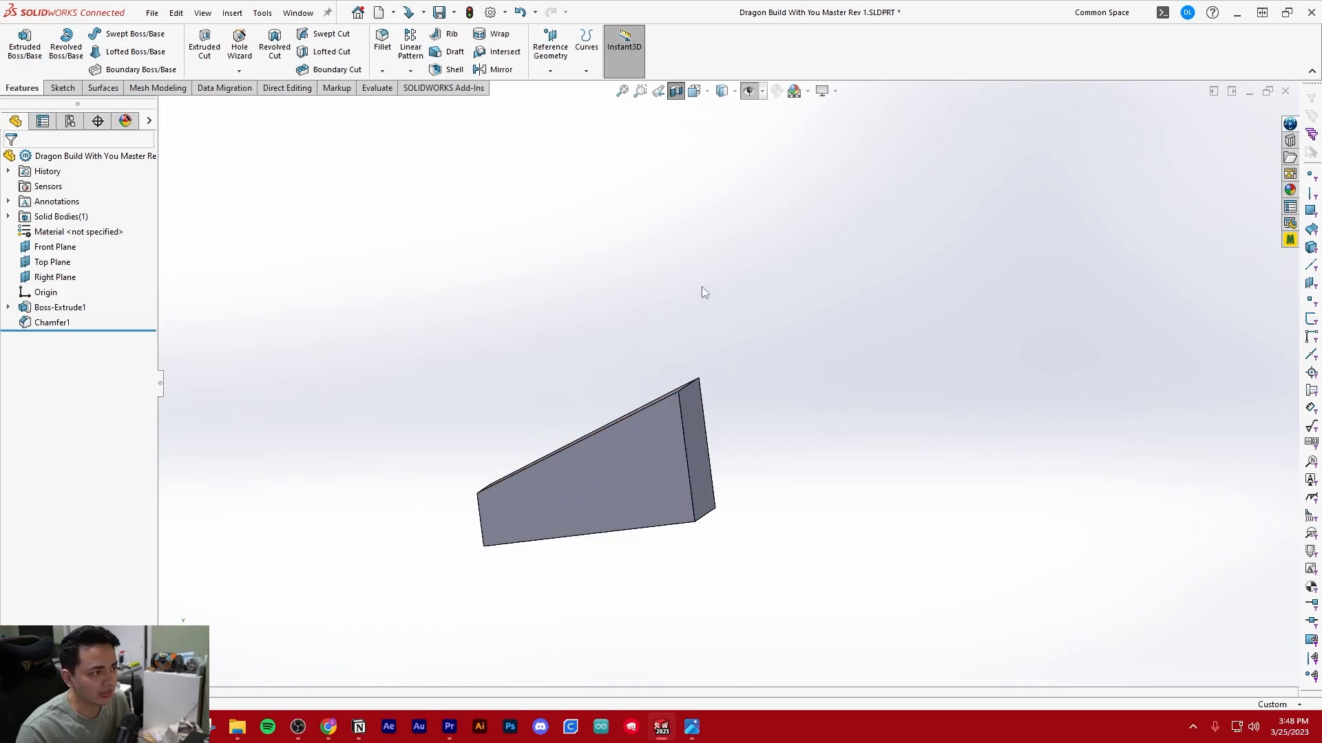
{"action": "left_click", "coordinate": [677, 95]}
{"action": "middle_click_drag", "start_coordinate": [565, 238], "coordinate": [625, 237]}
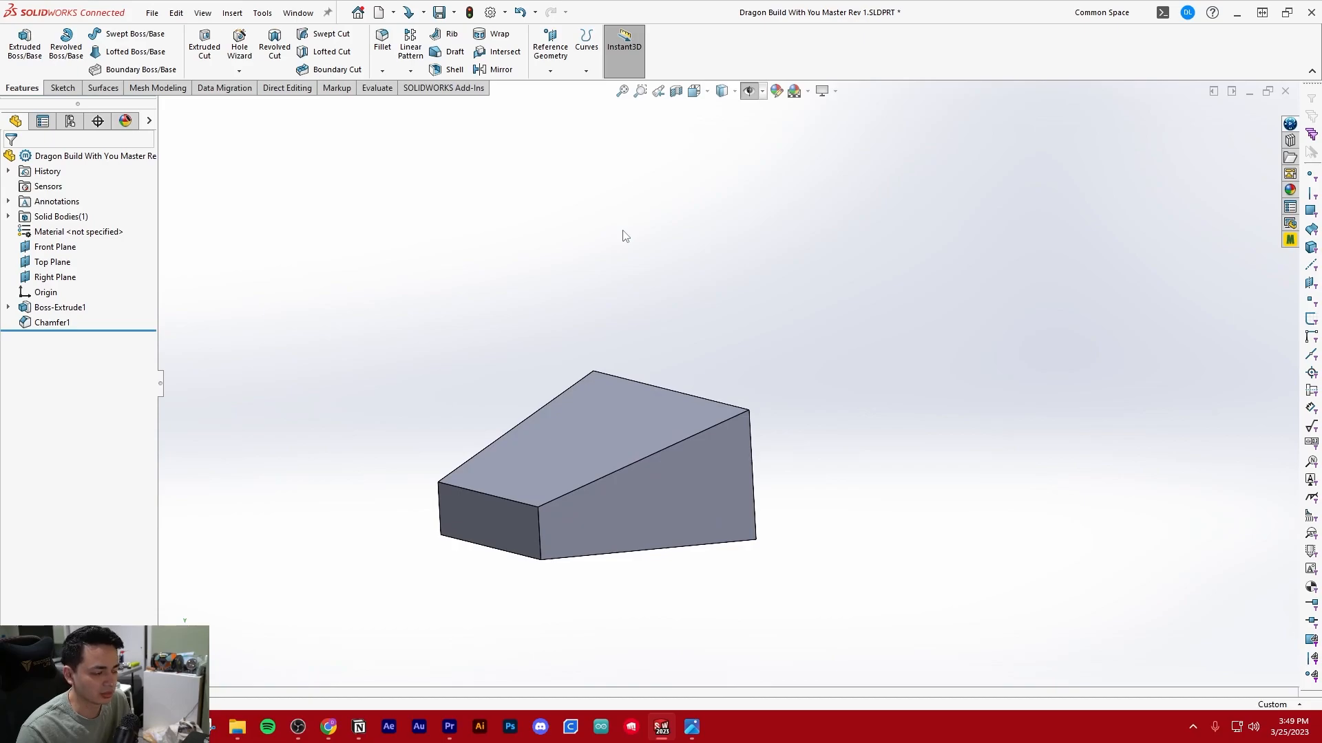
{"action": "middle_click_drag", "start_coordinate": [651, 373], "coordinate": [609, 362]}
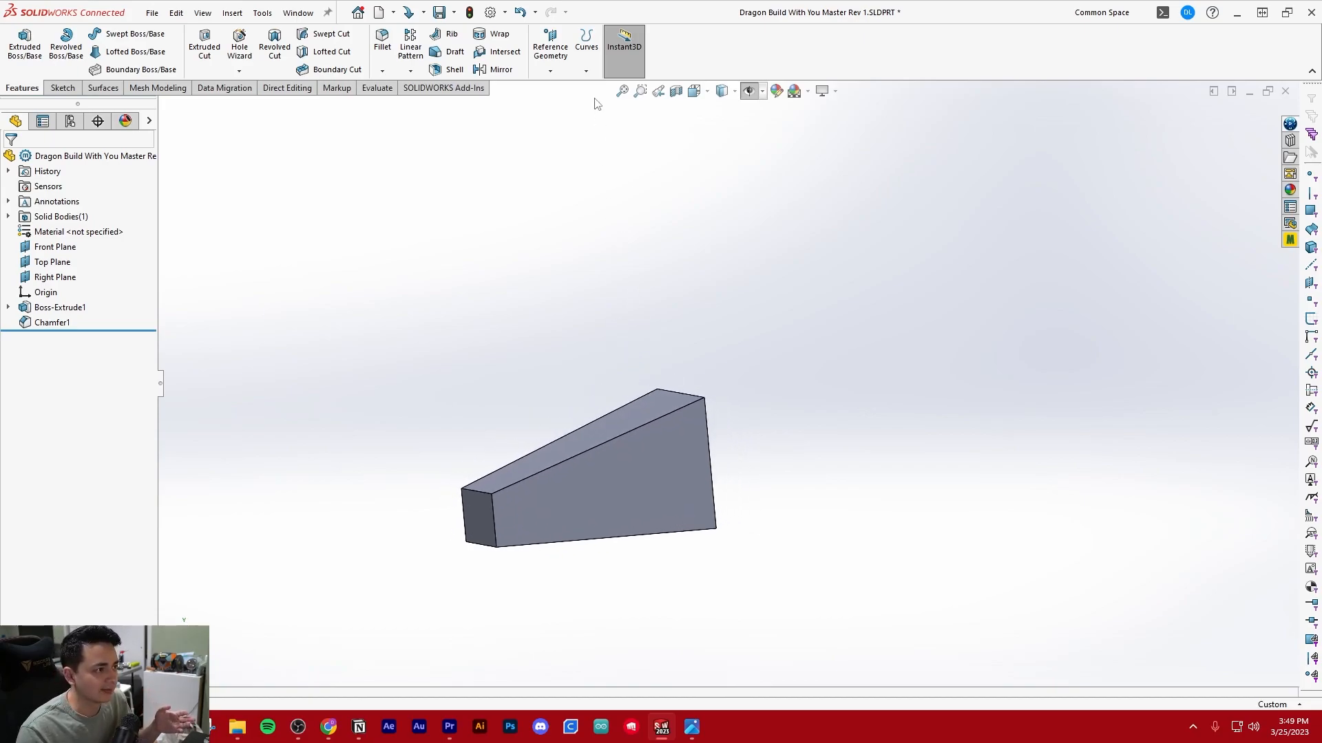
Shell the wedge to a 3 mm wall thickness, removing its bottom face and its tall end face
{"action": "left_click", "coordinate": [448, 69]}
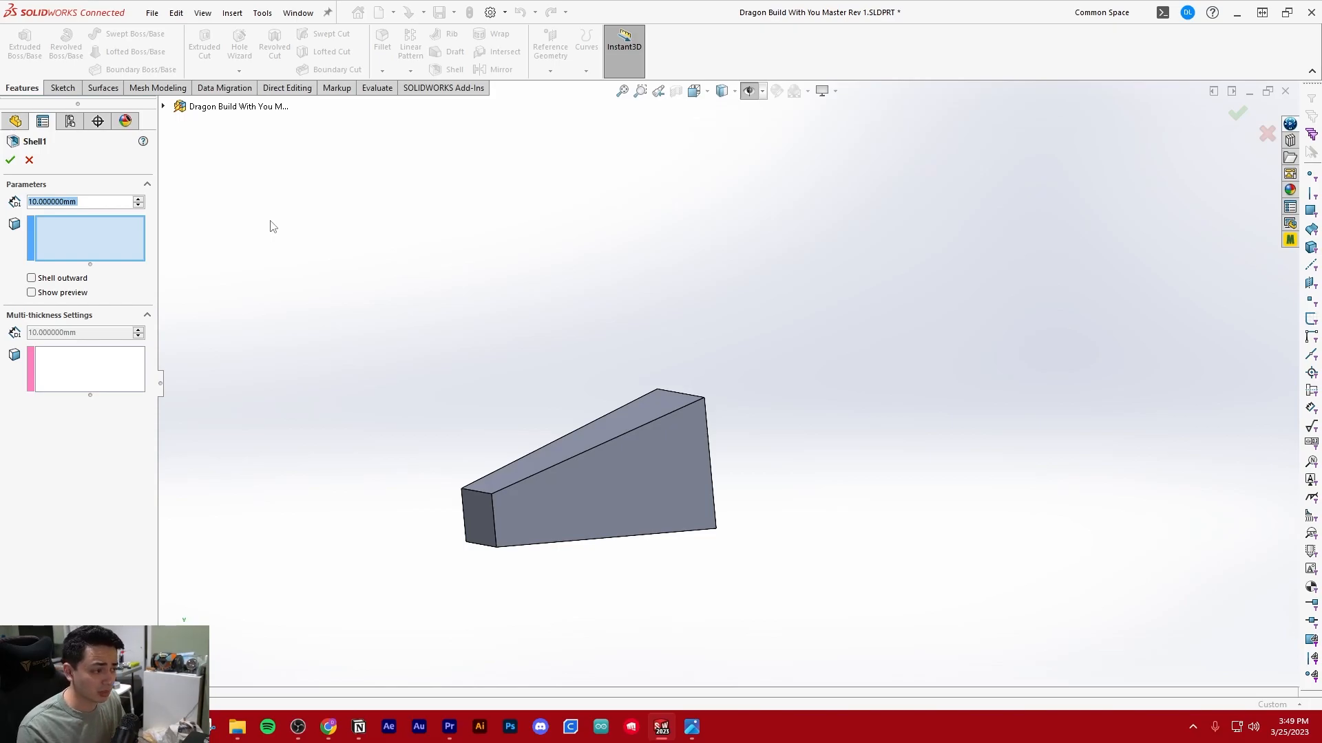
{"action": "type", "text": "3"}
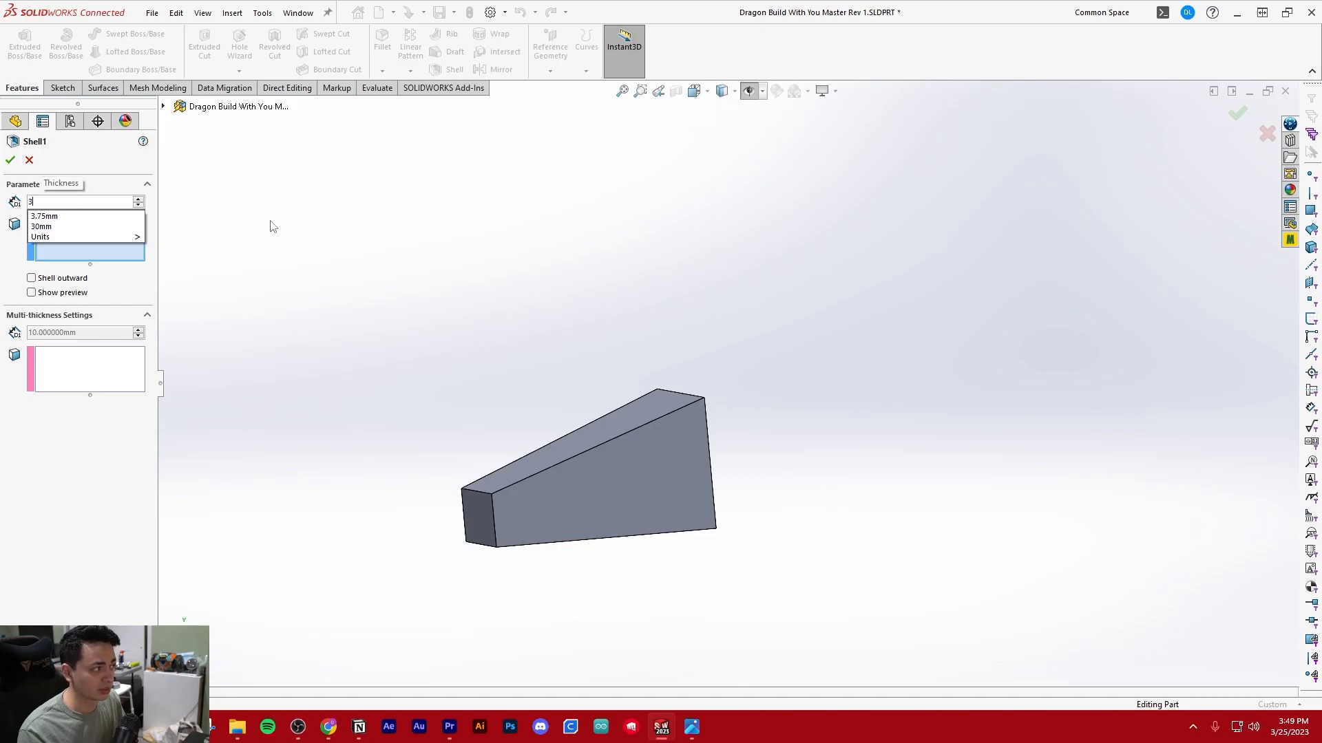
{"action": "key", "text": "Return"}
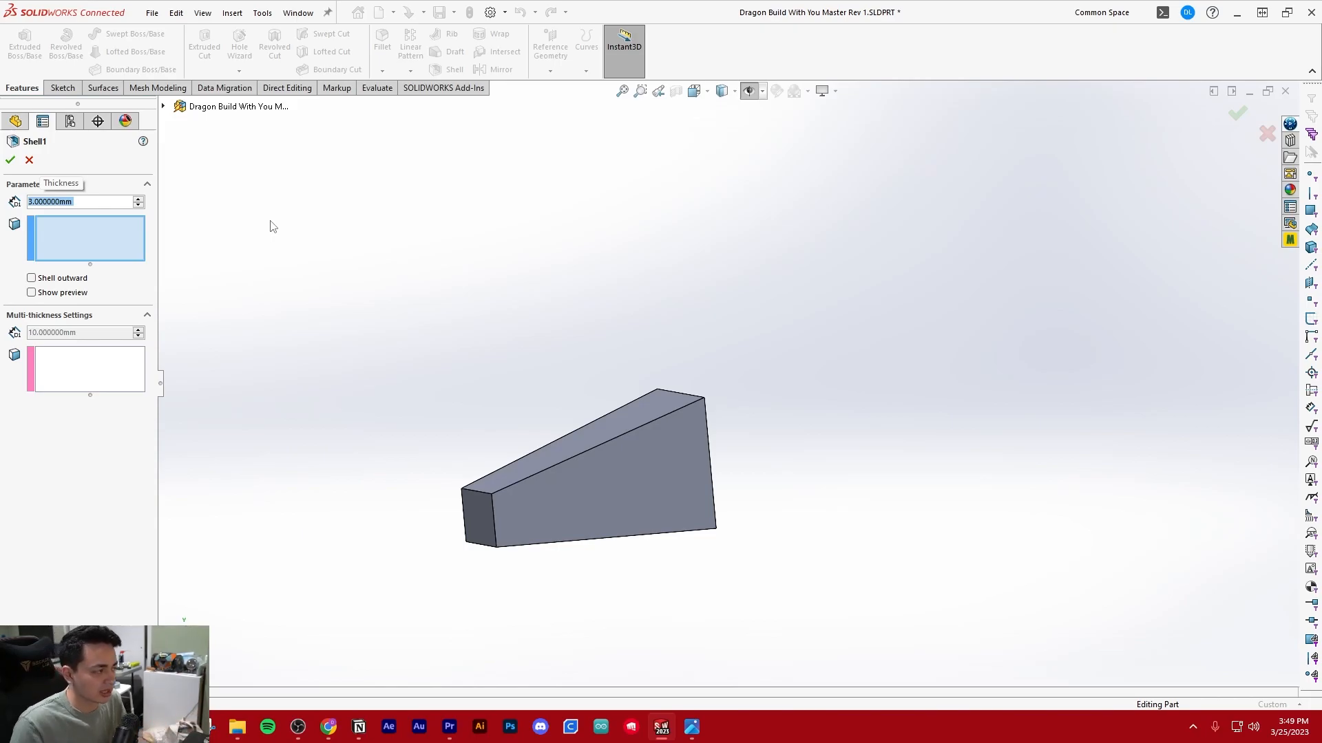
{"action": "middle_click_drag", "start_coordinate": [539, 384], "coordinate": [582, 426]}
{"action": "left_click", "coordinate": [601, 501]}
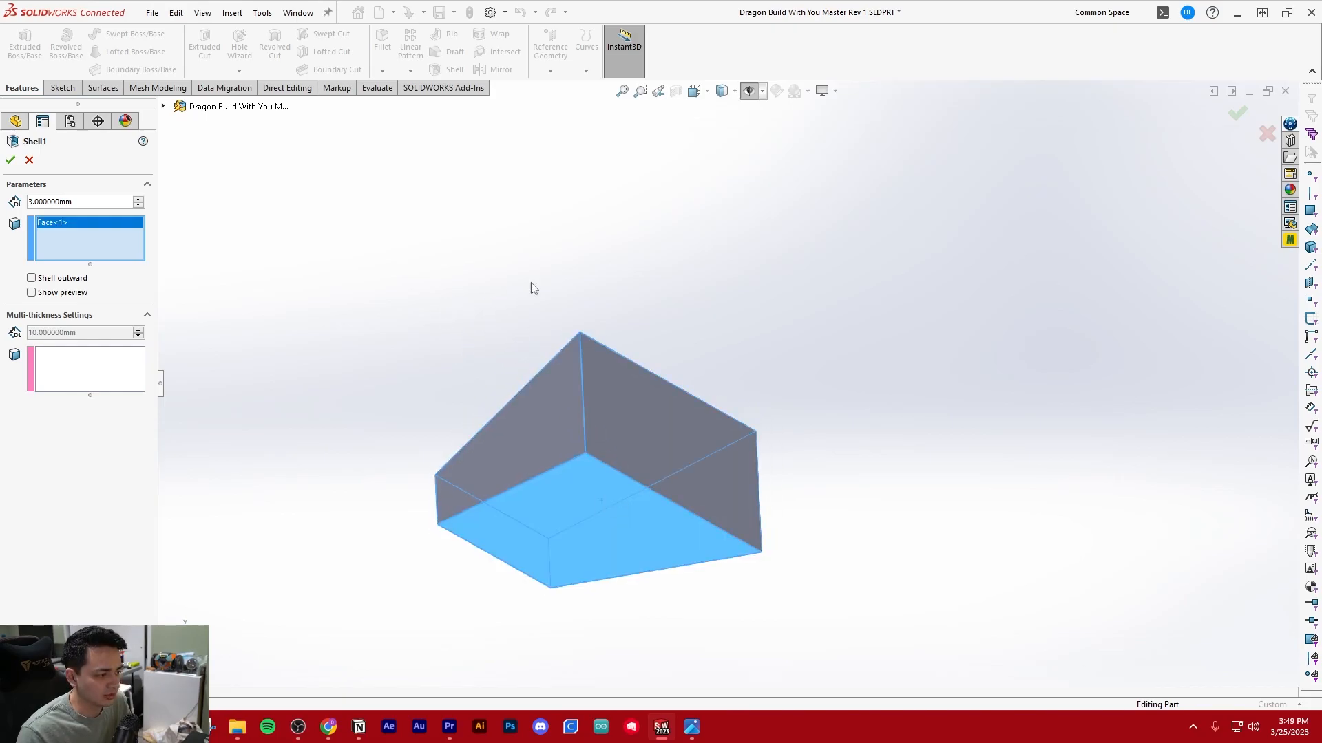
{"action": "left_click", "coordinate": [622, 389]}
{"action": "middle_click_drag", "start_coordinate": [622, 388], "coordinate": [493, 397]}
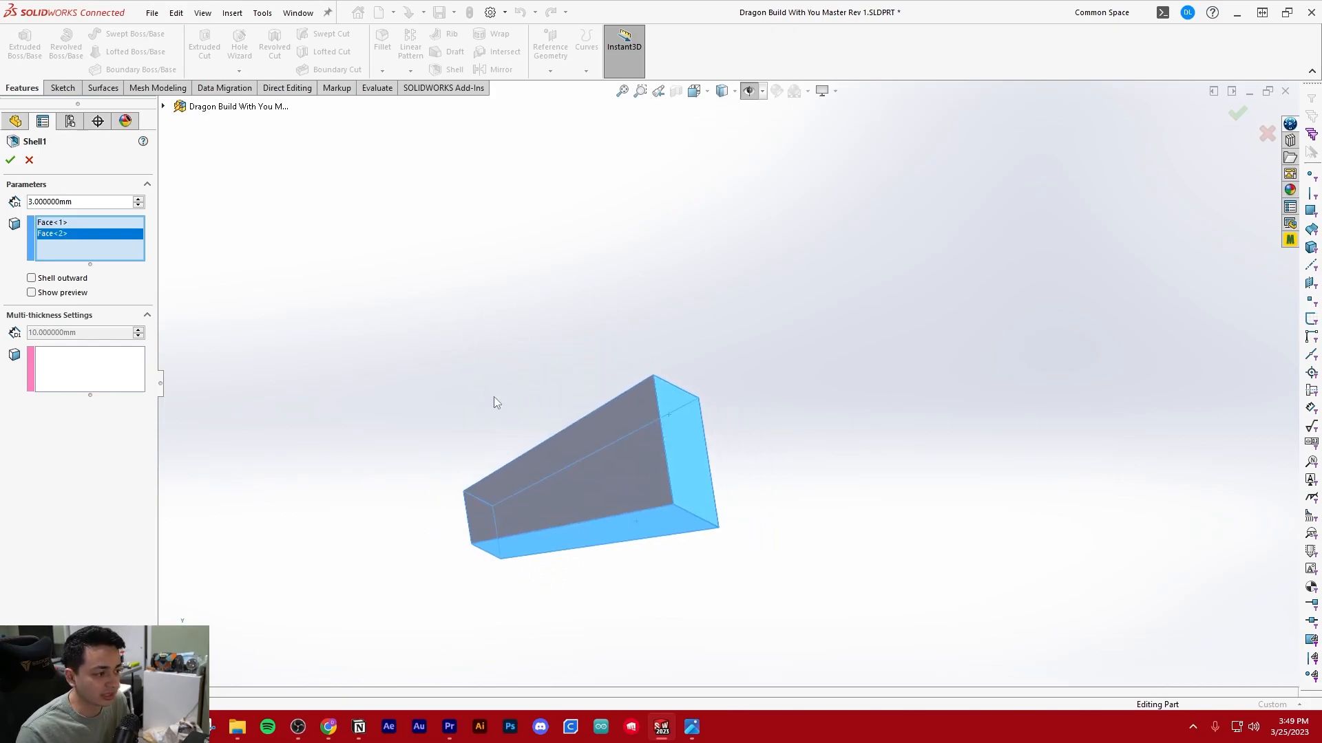
{"action": "middle_click_drag", "start_coordinate": [690, 410], "coordinate": [660, 485]}
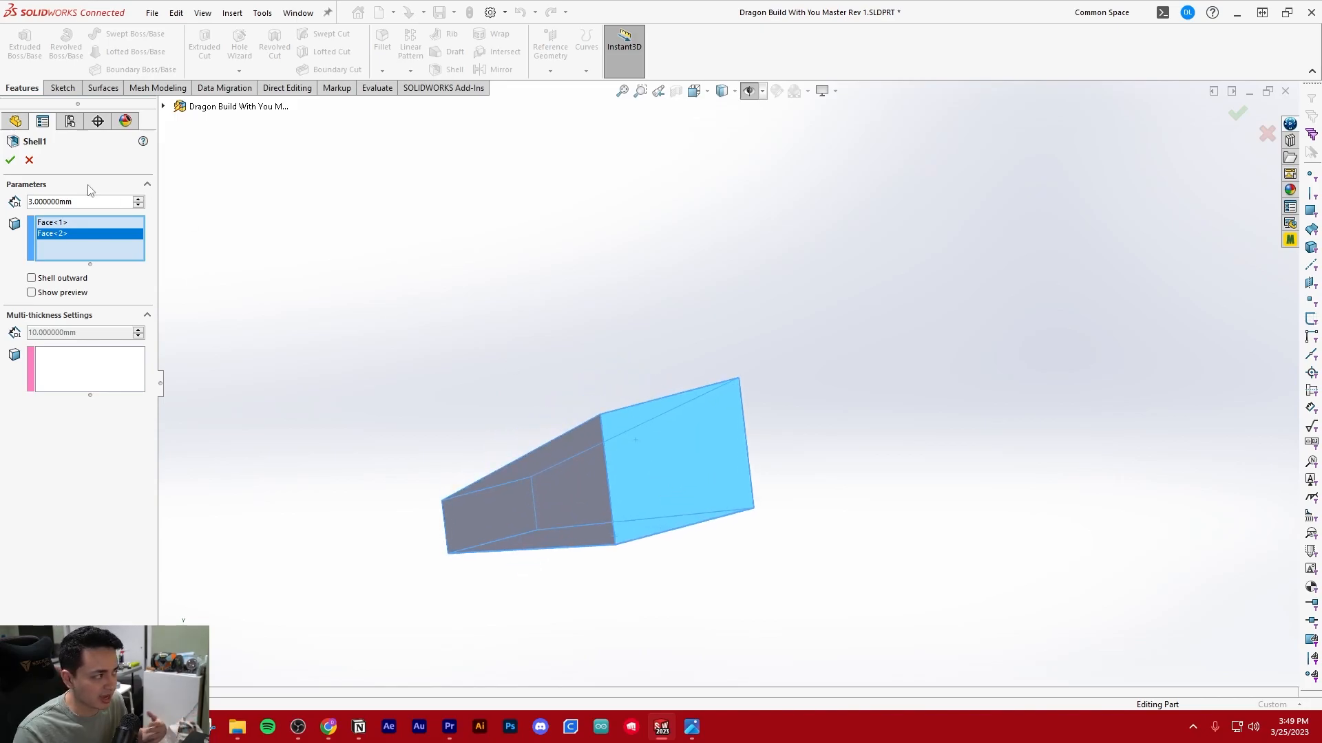
{"action": "left_click", "coordinate": [10, 159]}
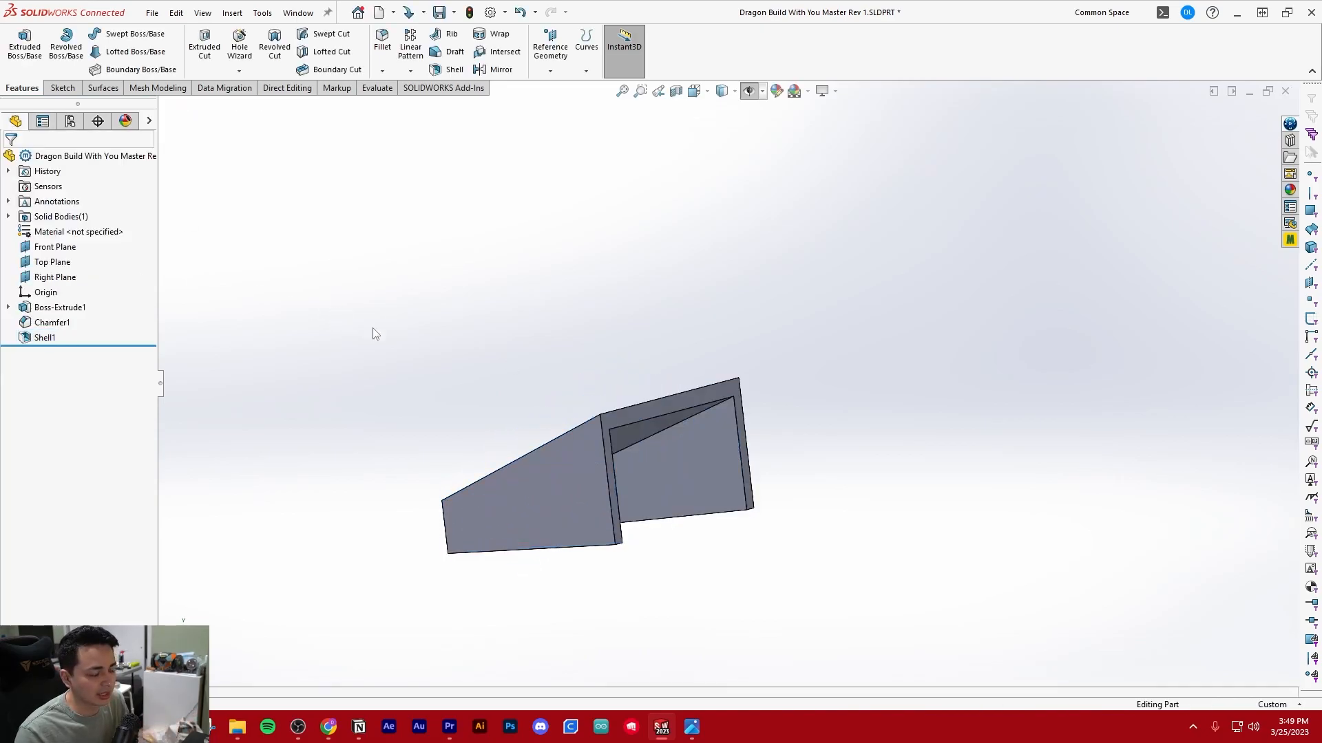
Measure the short edge across the side wall's thickness at the bottom of the shelled part's open end
{"action": "scroll", "coordinate": [737, 430], "scroll_direction": "up", "scroll_amount": 3}
{"action": "middle_click_drag", "start_coordinate": [736, 430], "coordinate": [521, 339]}
{"action": "middle_click_drag", "start_coordinate": [562, 351], "coordinate": [570, 469]}
{"action": "scroll", "coordinate": [484, 297], "scroll_direction": "down", "scroll_amount": 1}
{"action": "scroll", "coordinate": [587, 413], "scroll_direction": "down", "scroll_amount": 2}
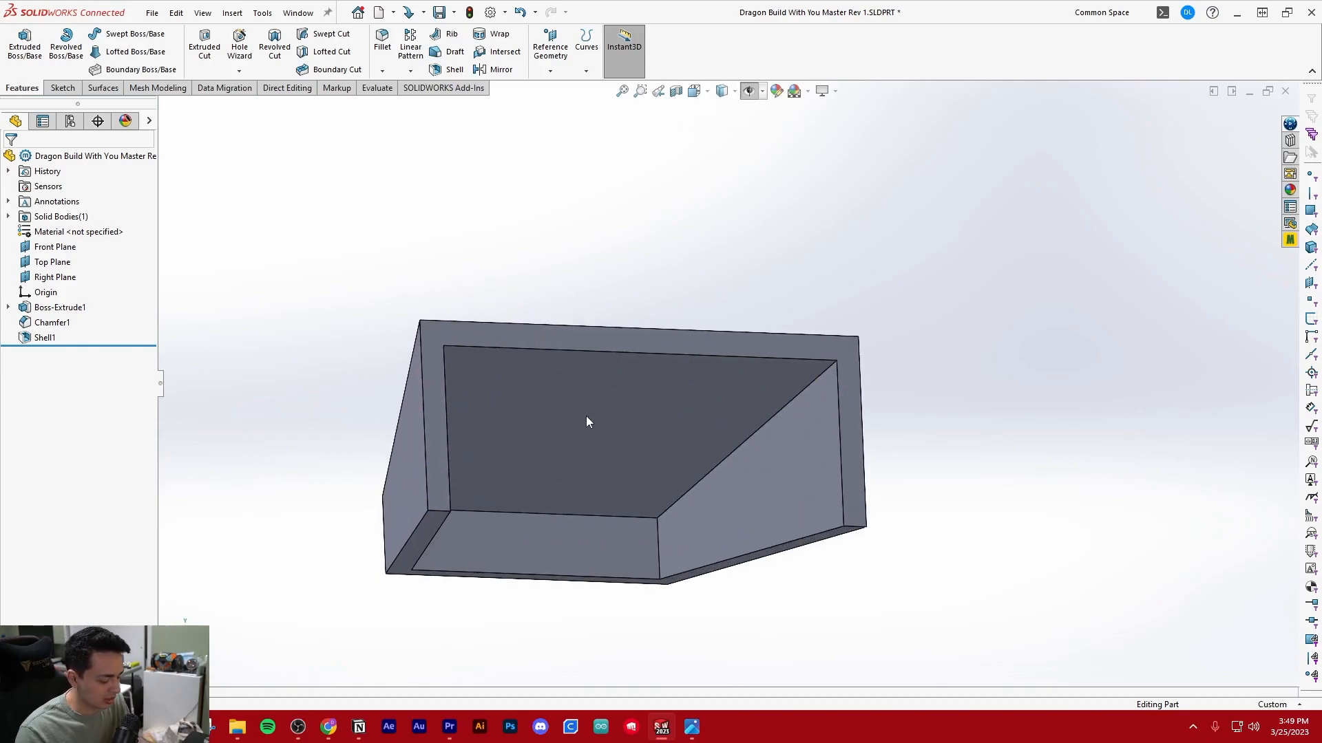
{"action": "key", "text": "m"}
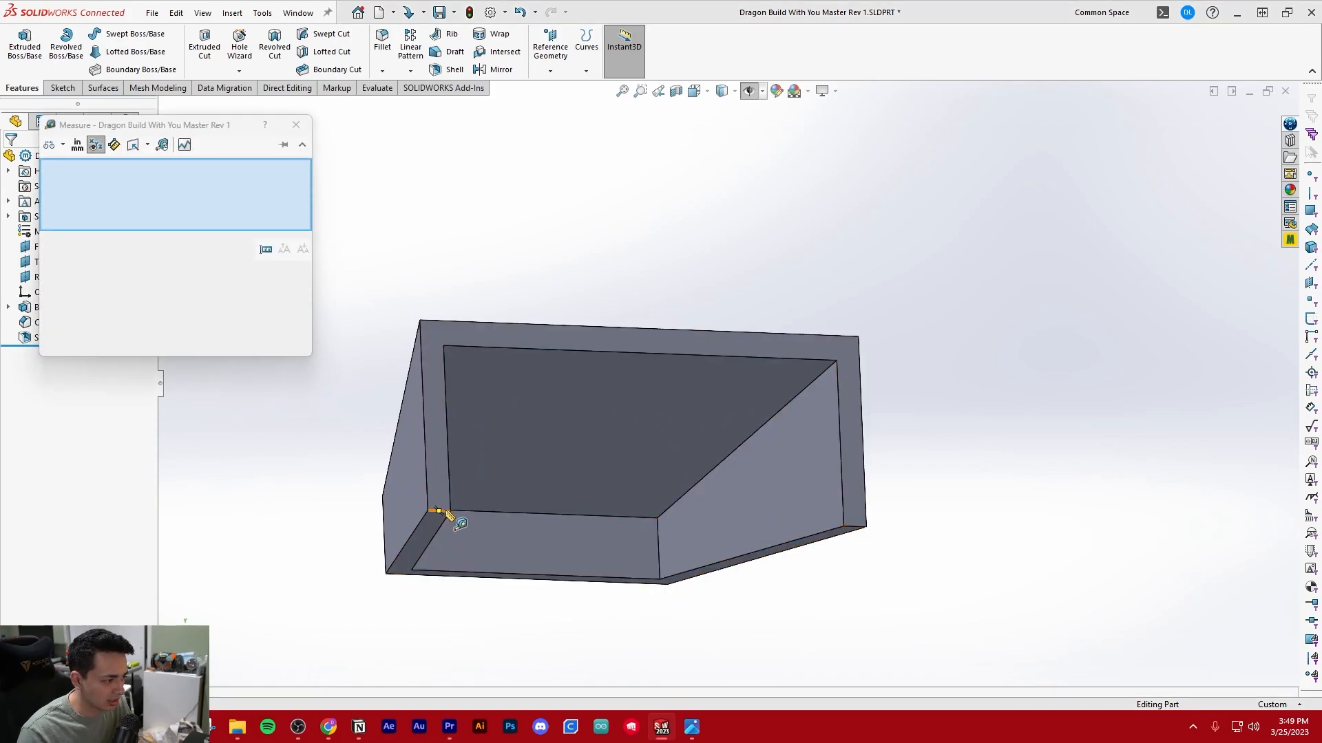
{"action": "left_click", "coordinate": [437, 511]}
{"action": "middle_click_drag", "start_coordinate": [529, 441], "coordinate": [489, 527]}
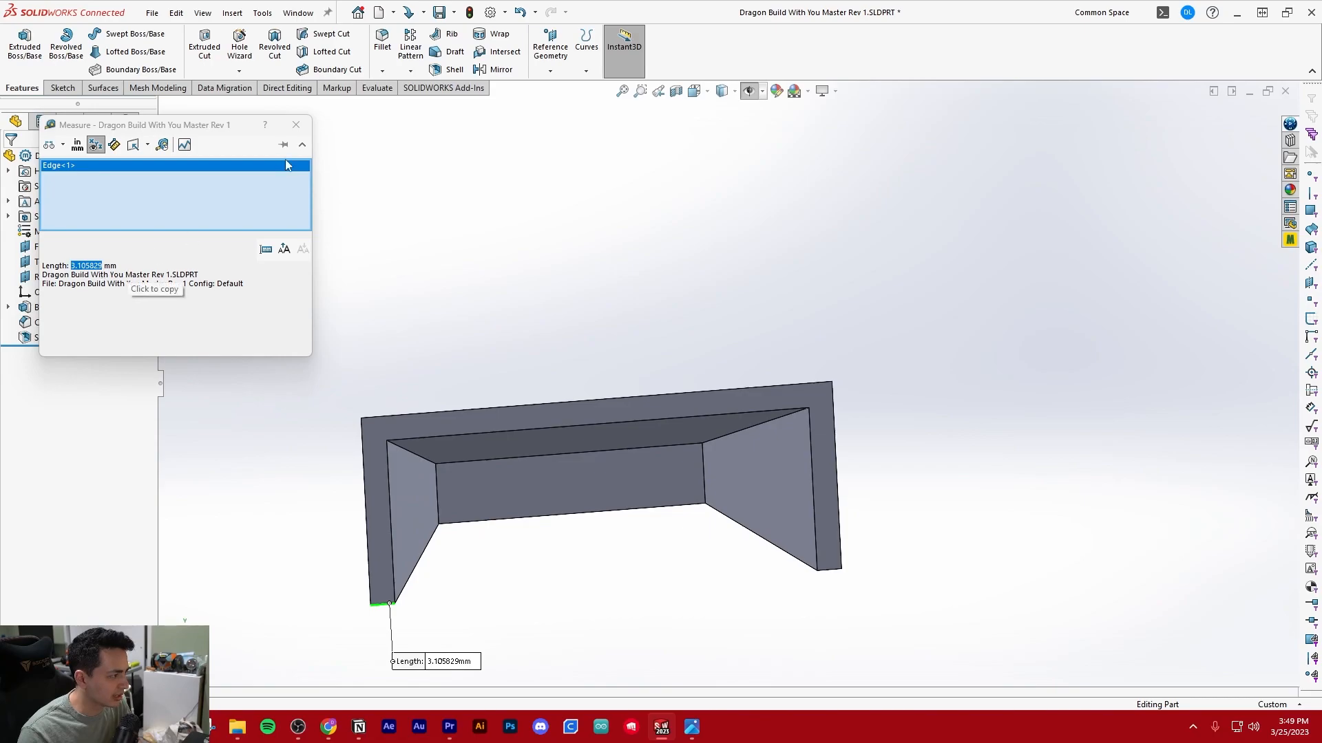
{"action": "left_click", "coordinate": [296, 125]}
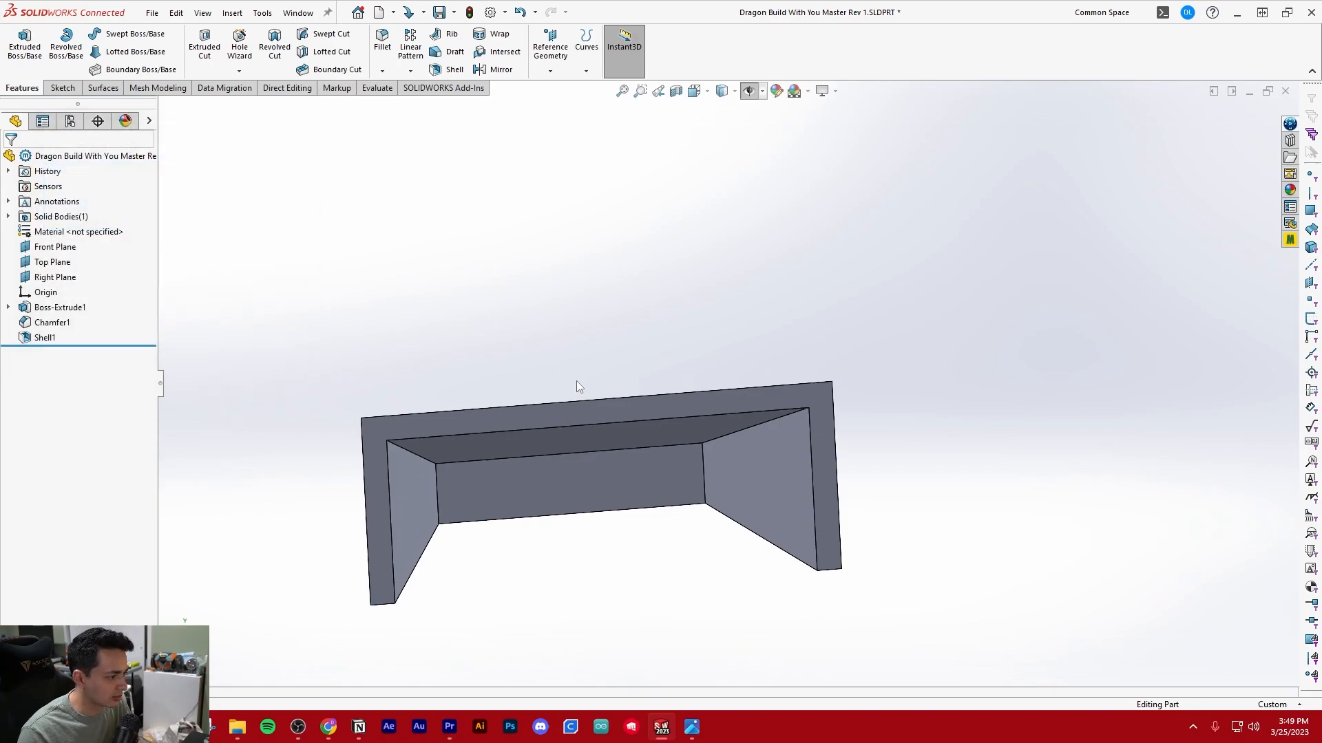
Measure the distance between the inner and outer top edges at the shell's open end
{"action": "key", "text": "Return"}
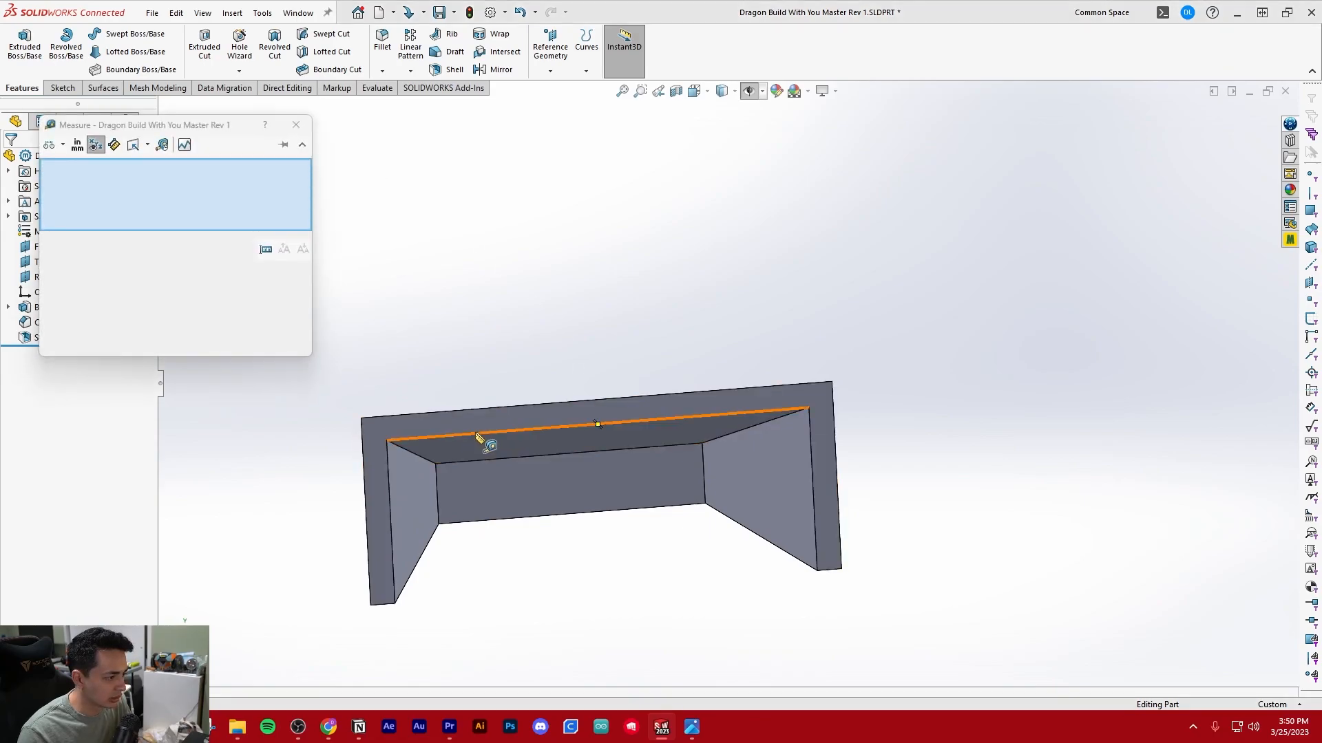
{"action": "left_click", "coordinate": [477, 435]}
{"action": "left_click", "coordinate": [505, 407]}
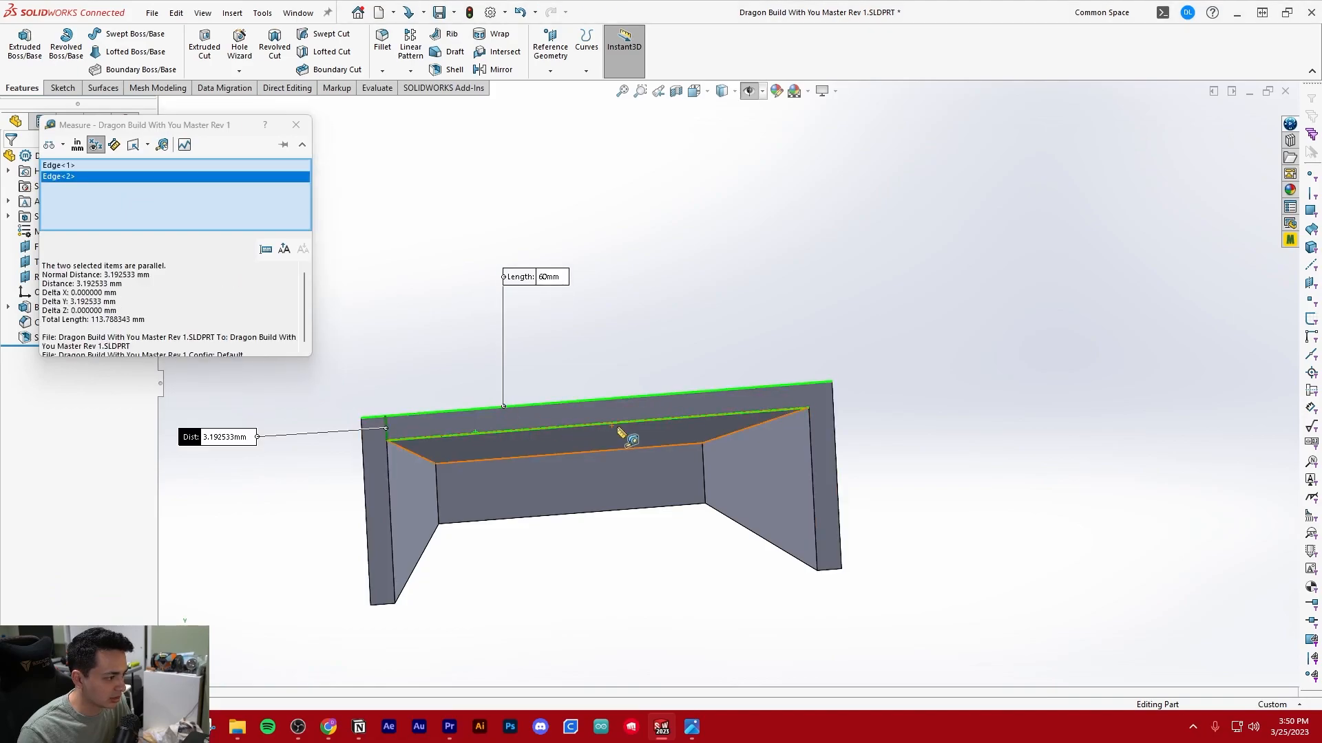
{"action": "middle_click_drag", "start_coordinate": [380, 335], "coordinate": [599, 377]}
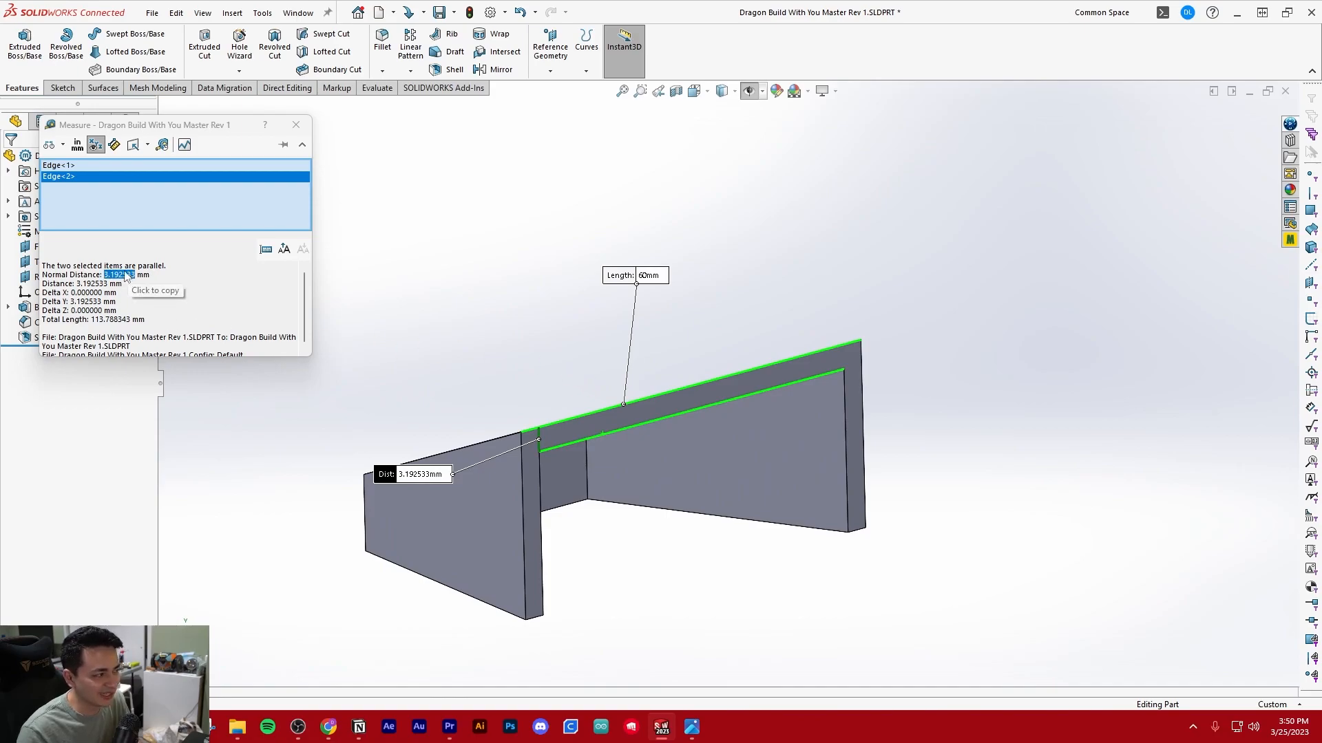
{"action": "left_click", "coordinate": [299, 127]}
{"action": "left_click", "coordinate": [455, 232]}
Inspect the hollowed part from below and from its open end, and save the part
{"action": "scroll", "coordinate": [587, 392], "scroll_direction": "up", "scroll_amount": 4}
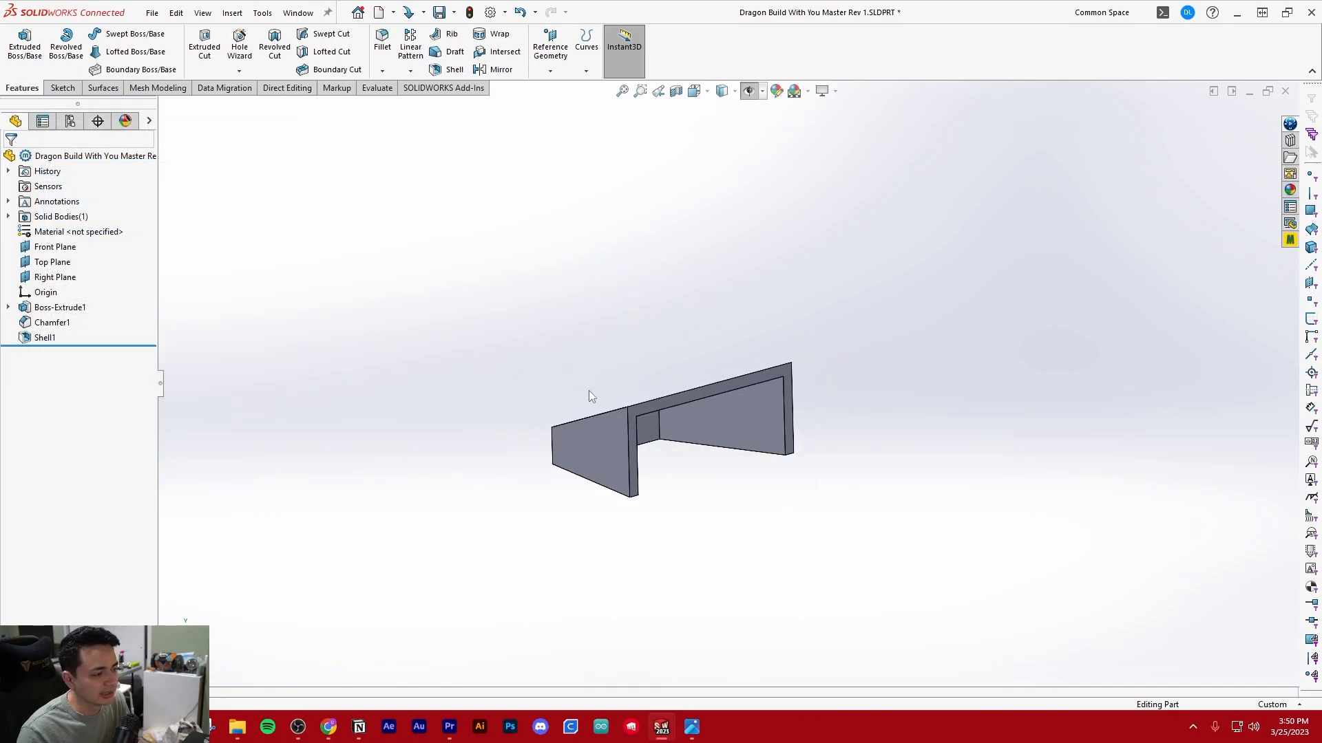
{"action": "middle_click_drag", "start_coordinate": [587, 392], "coordinate": [549, 283]}
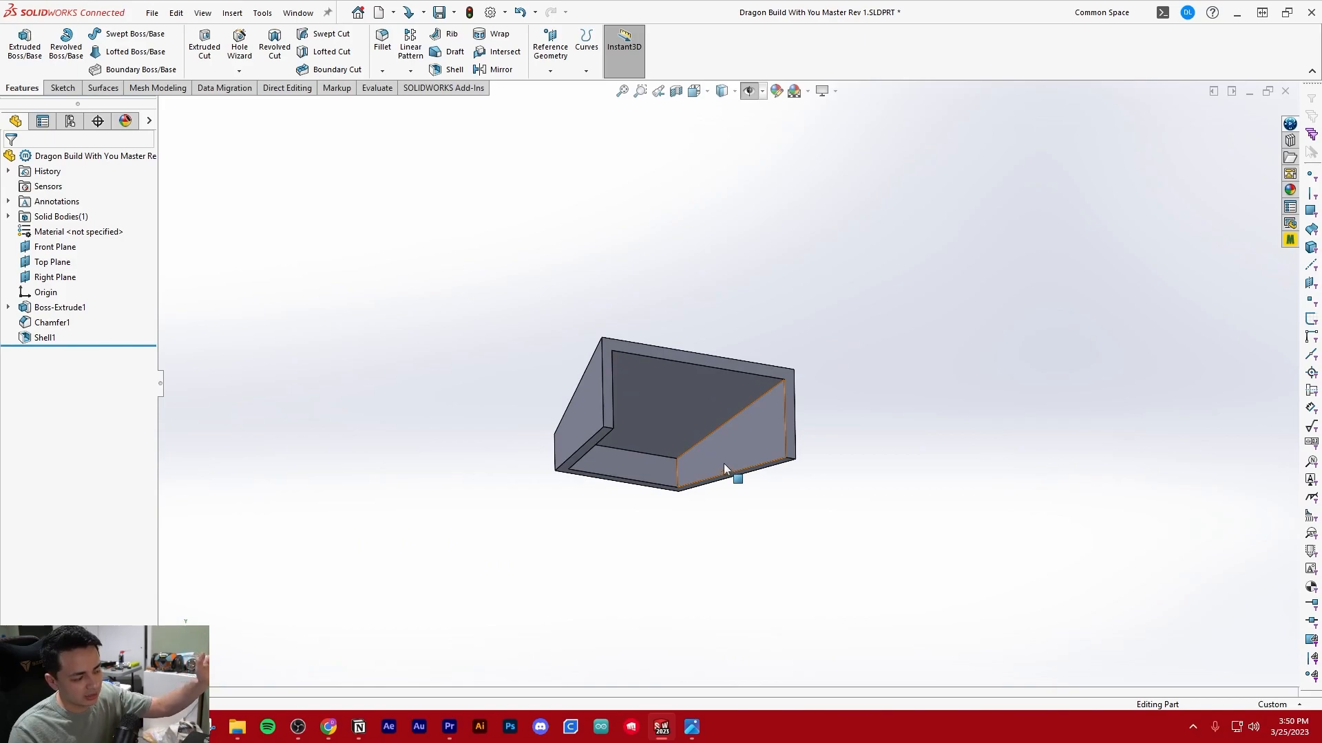
{"action": "scroll", "coordinate": [785, 389], "scroll_direction": "down", "scroll_amount": 3}
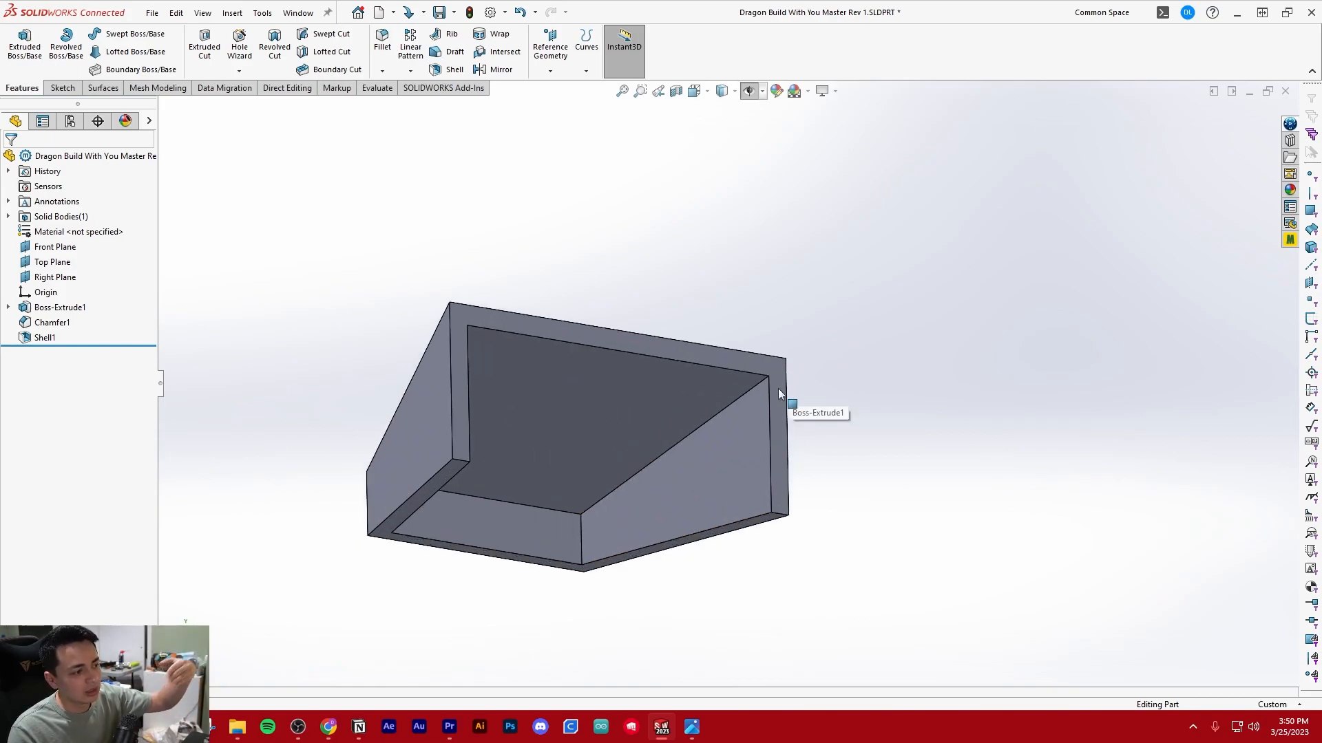
{"action": "middle_click_drag", "start_coordinate": [494, 426], "coordinate": [551, 508]}
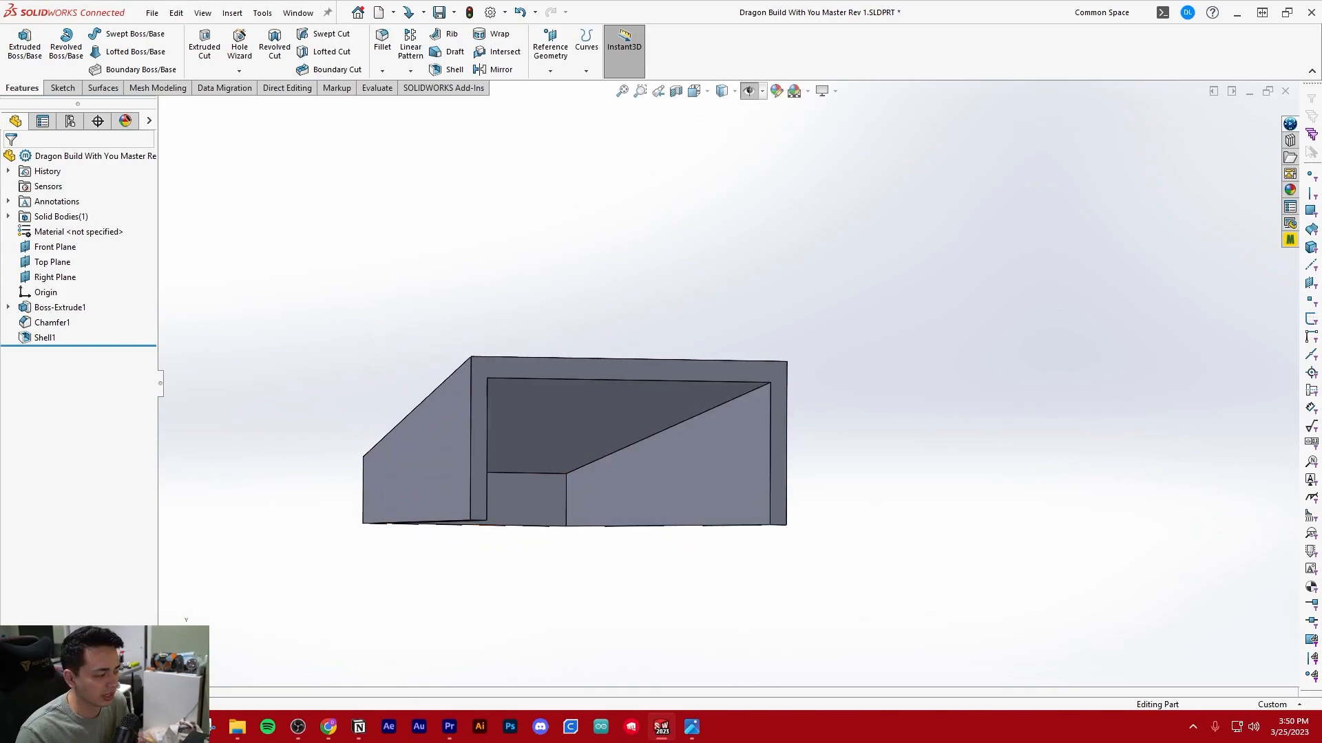
{"action": "middle_click_drag", "start_coordinate": [594, 364], "coordinate": [634, 338]}
{"action": "key", "text": "ctrl+s"}
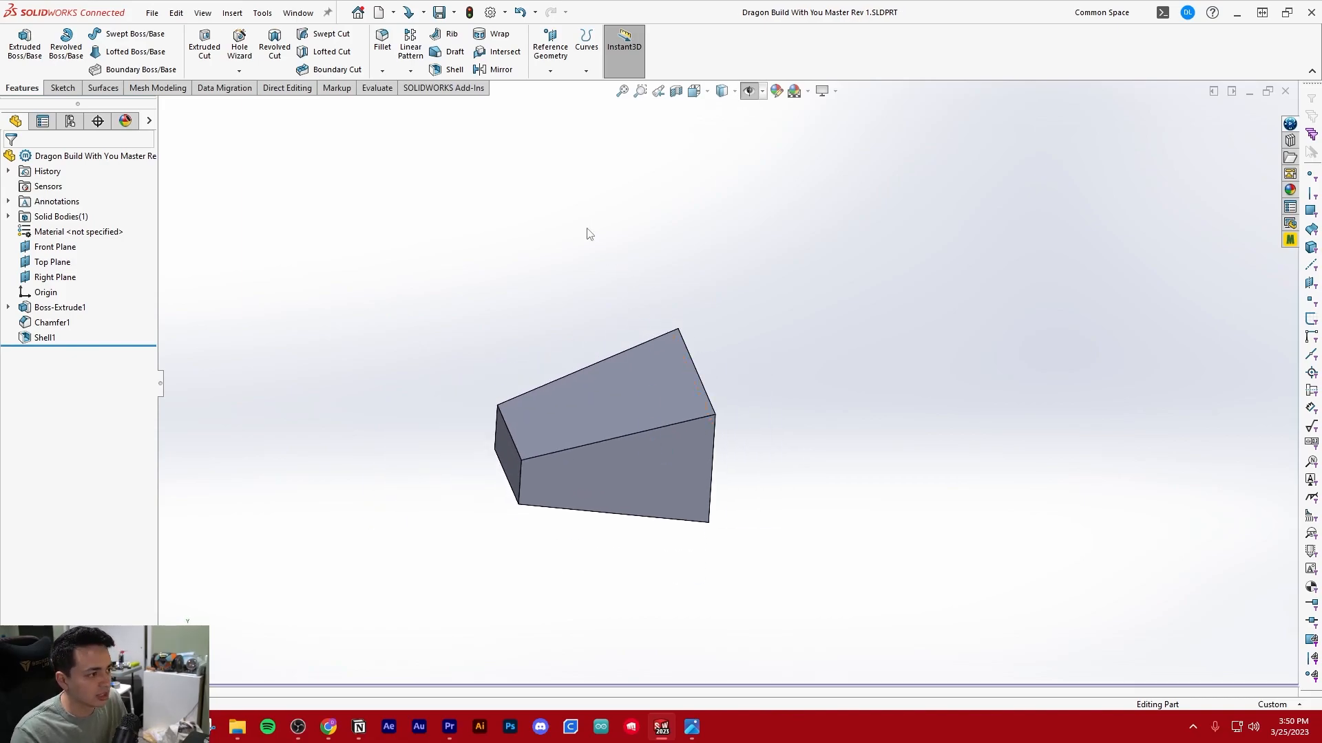
Start a new sketch on the Right Plane
{"action": "middle_click_drag", "start_coordinate": [754, 413], "coordinate": [563, 389]}
{"action": "scroll", "coordinate": [507, 332], "scroll_direction": "up", "scroll_amount": 2}
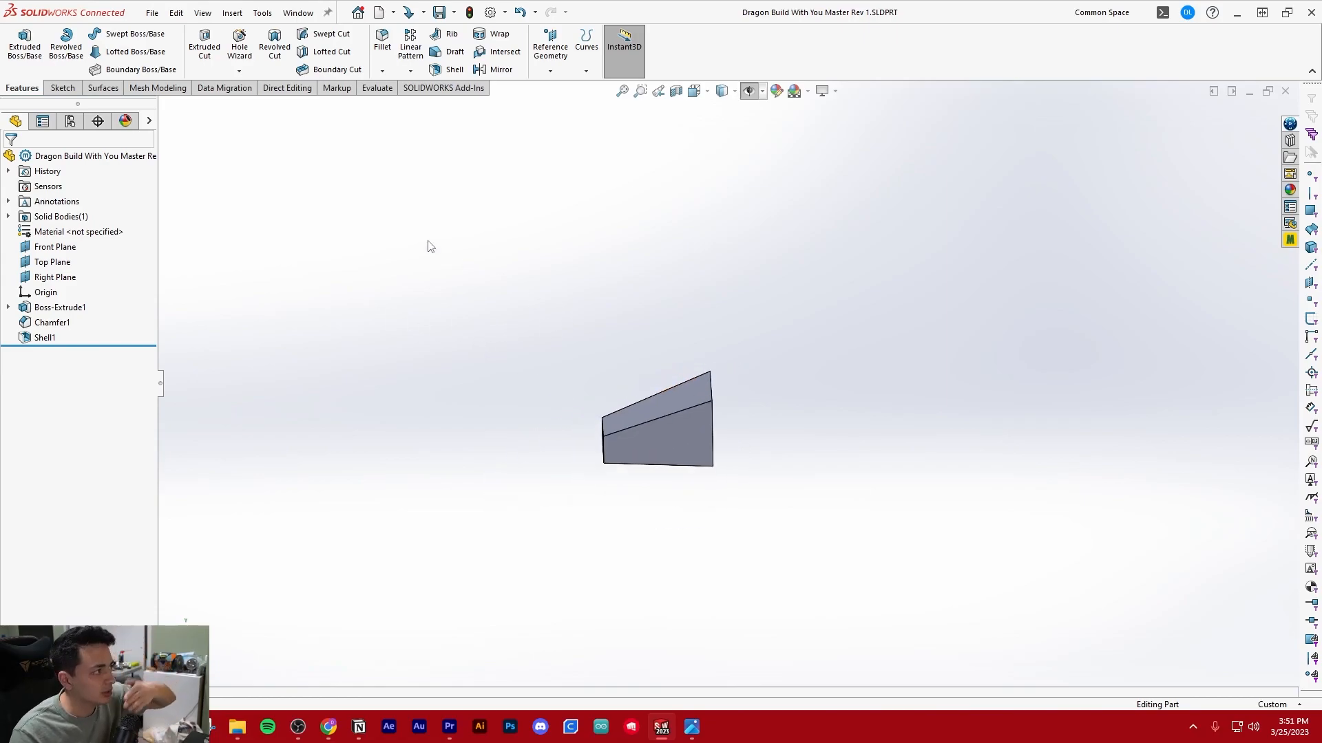
{"action": "left_click", "coordinate": [73, 89]}
{"action": "left_click", "coordinate": [21, 43]}
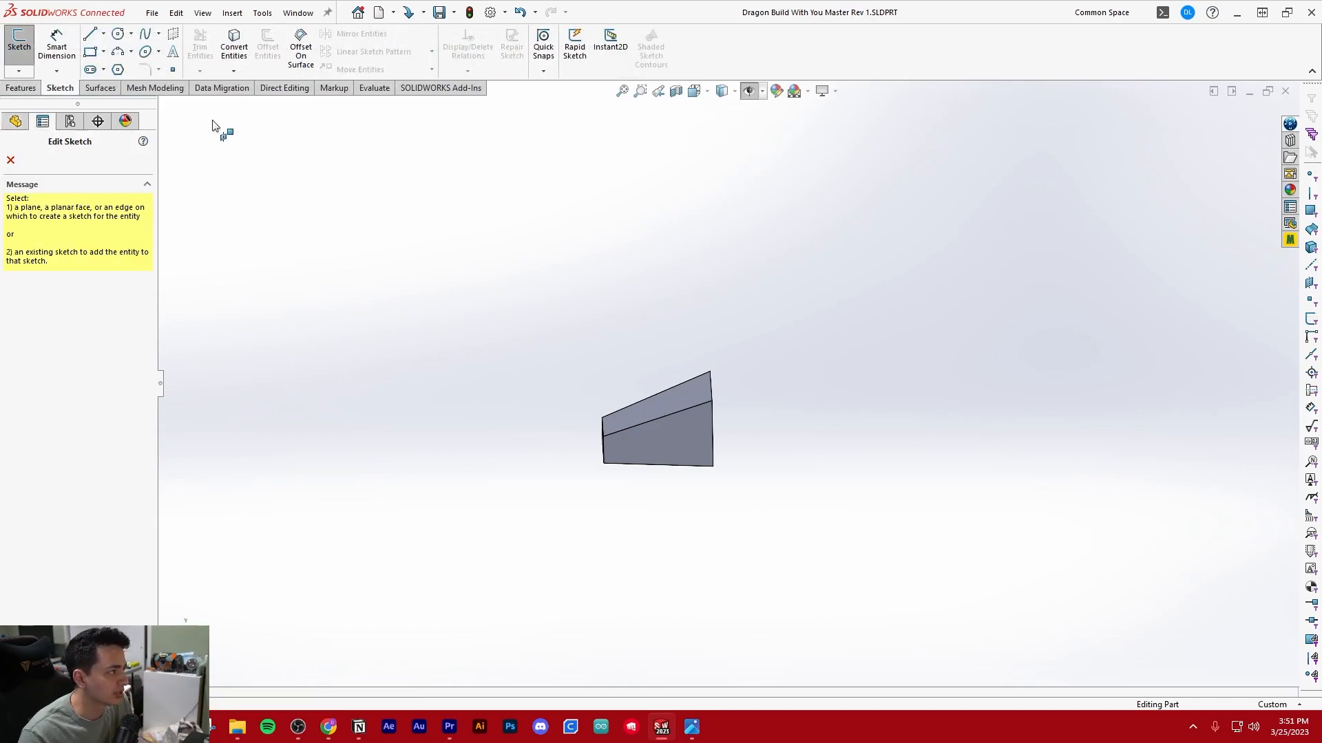
{"action": "left_click", "coordinate": [165, 106]}
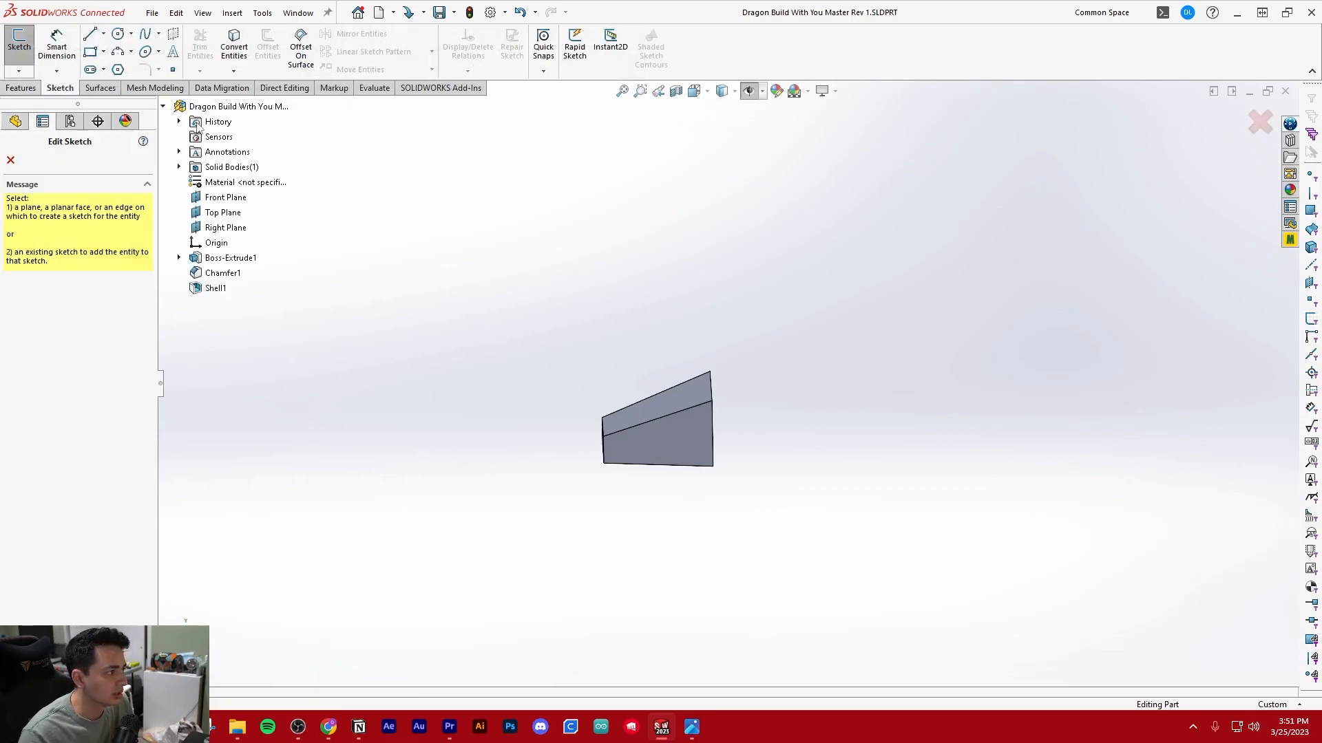
{"action": "left_click", "coordinate": [227, 228]}
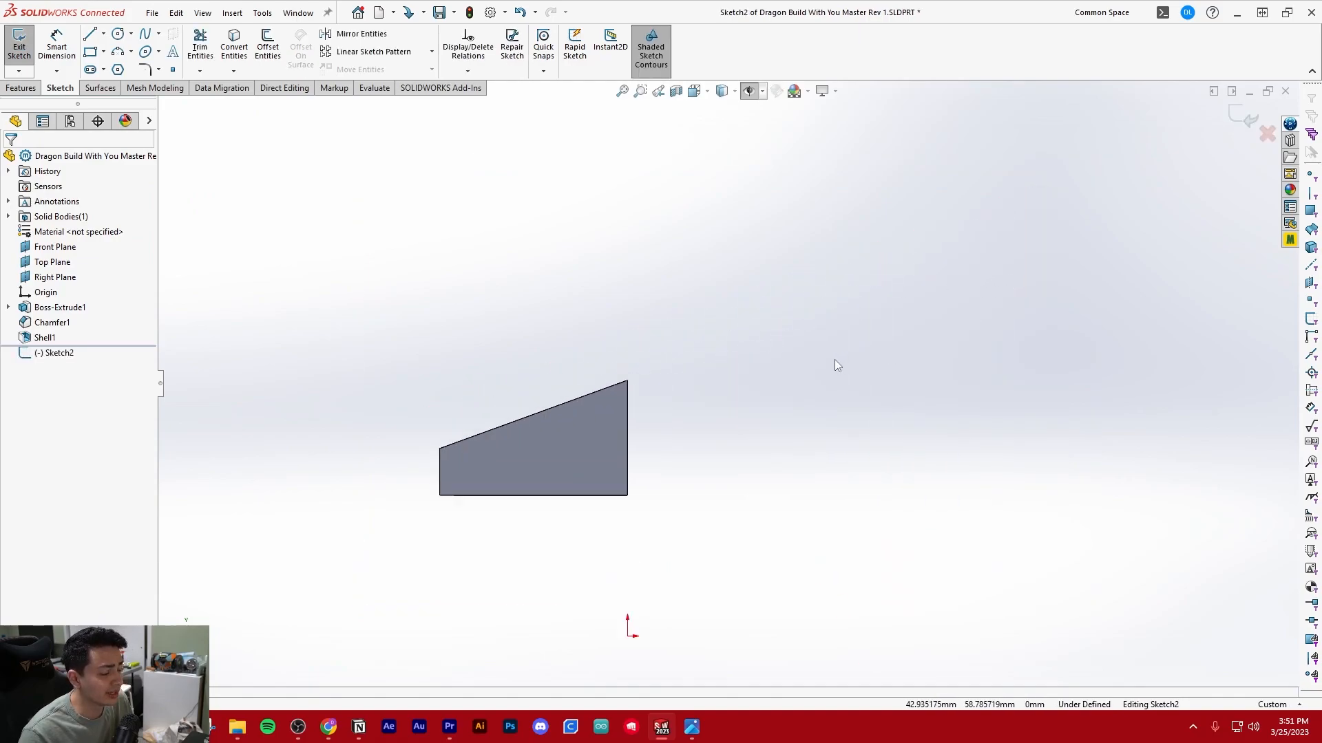
Sketch a five-point spline about 93 mm long from the wedge's highest corner, rising into a hump and sloping down away from the body
{"action": "left_click", "coordinate": [145, 38]}
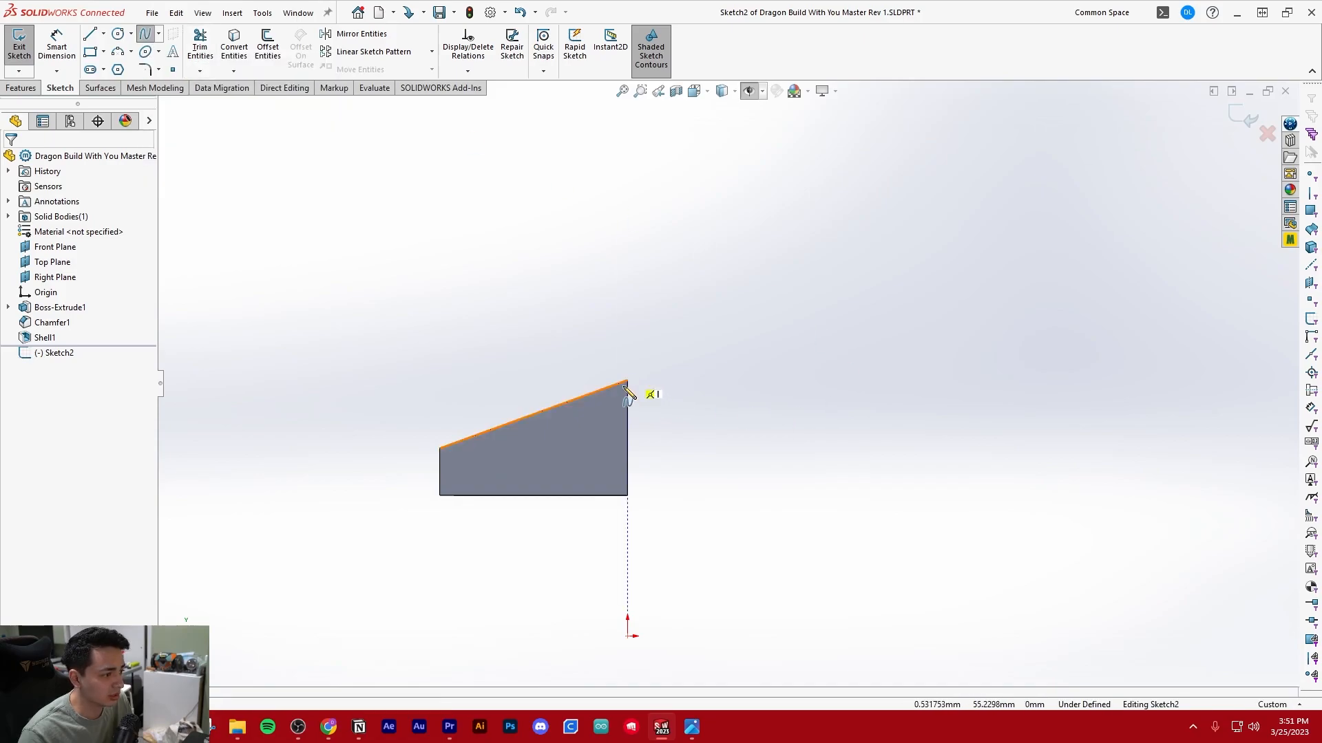
{"action": "scroll", "coordinate": [709, 396], "scroll_direction": "up", "scroll_amount": 1}
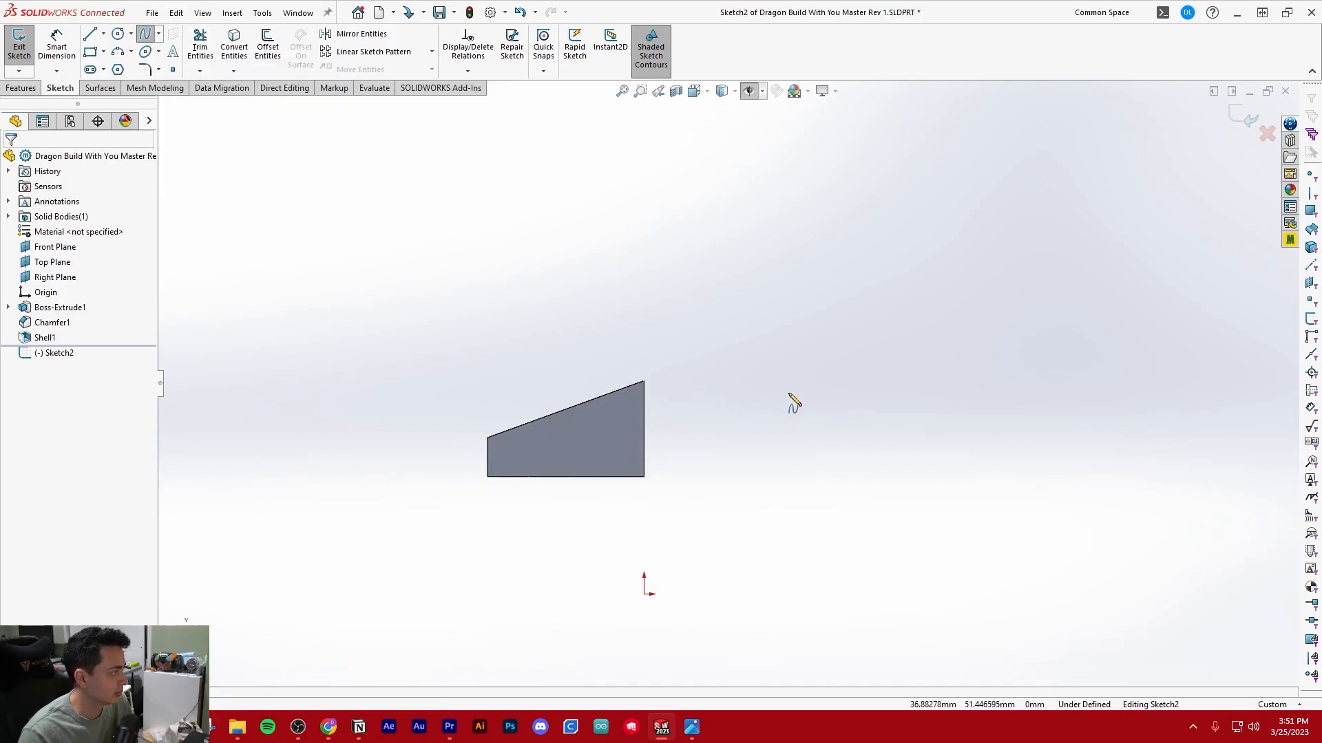
{"action": "scroll", "coordinate": [852, 404], "scroll_direction": "down", "scroll_amount": 2}
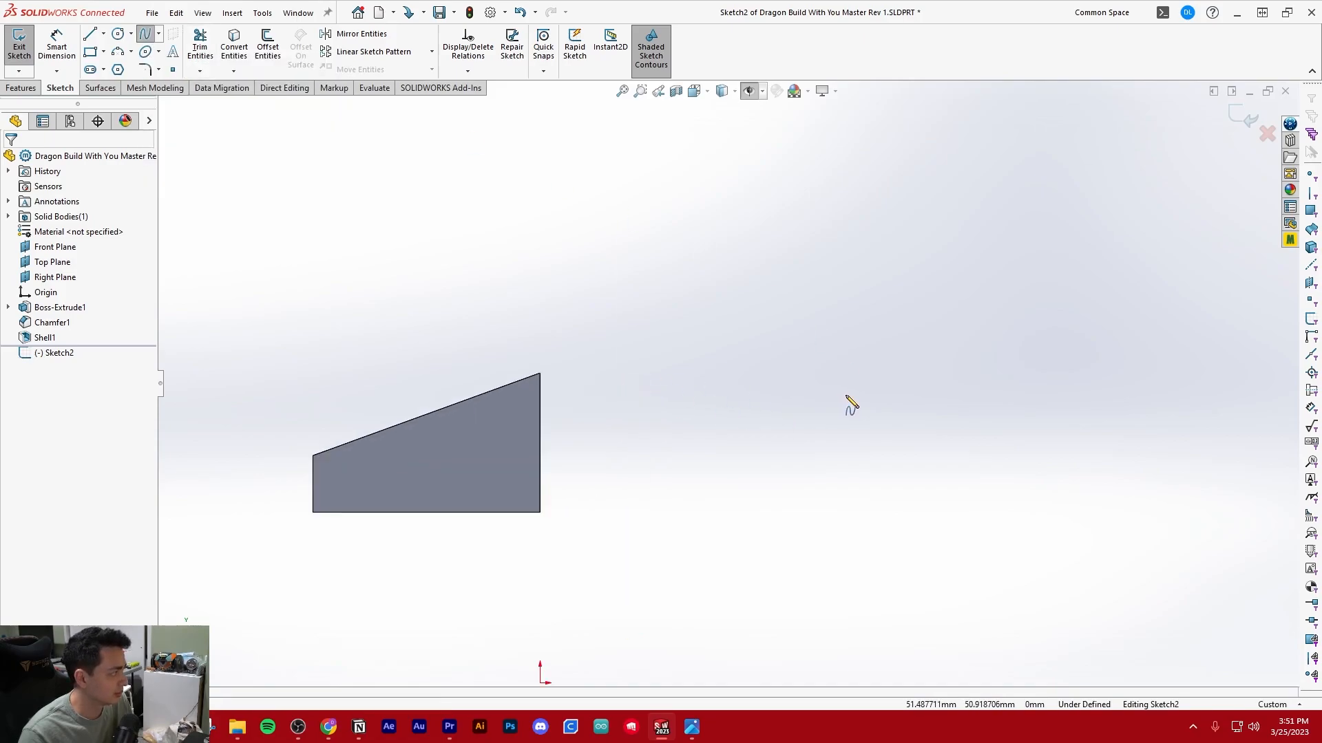
{"action": "left_click", "coordinate": [540, 373]}
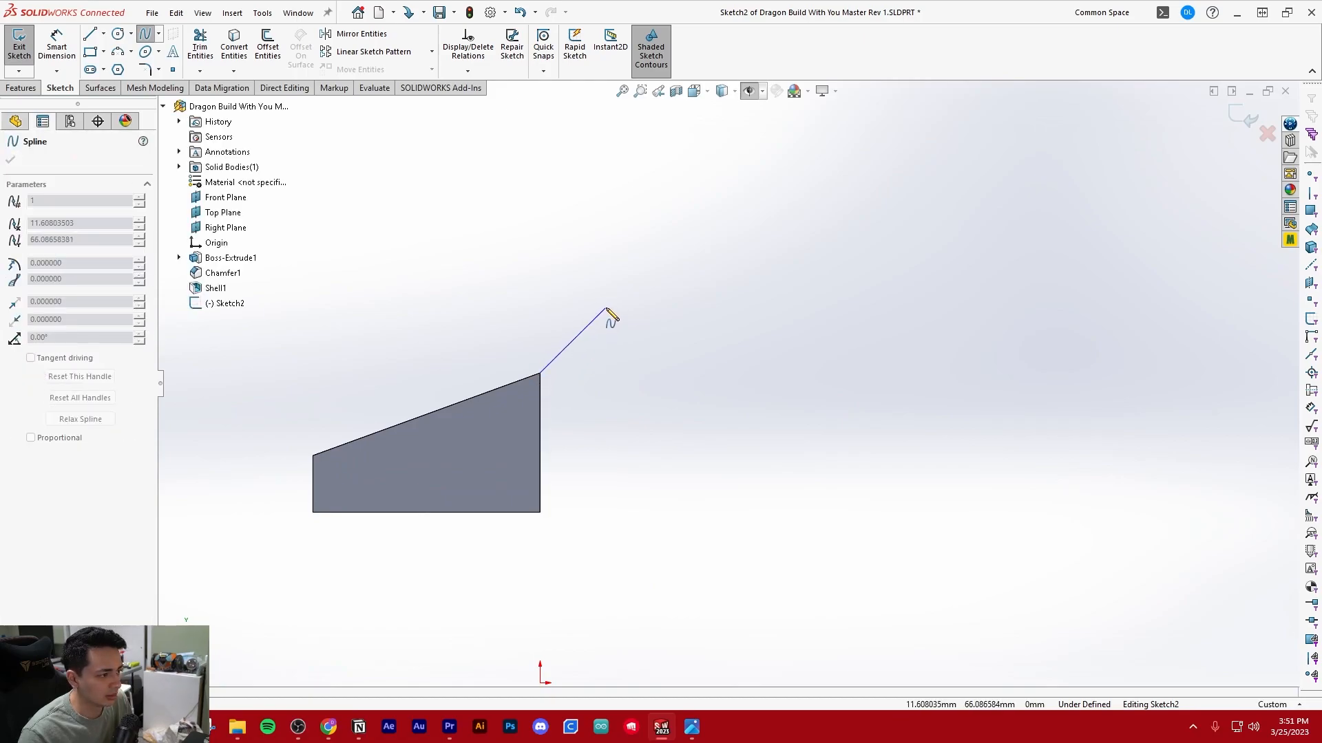
{"action": "left_click", "coordinate": [603, 326]}
{"action": "left_click", "coordinate": [660, 232]}
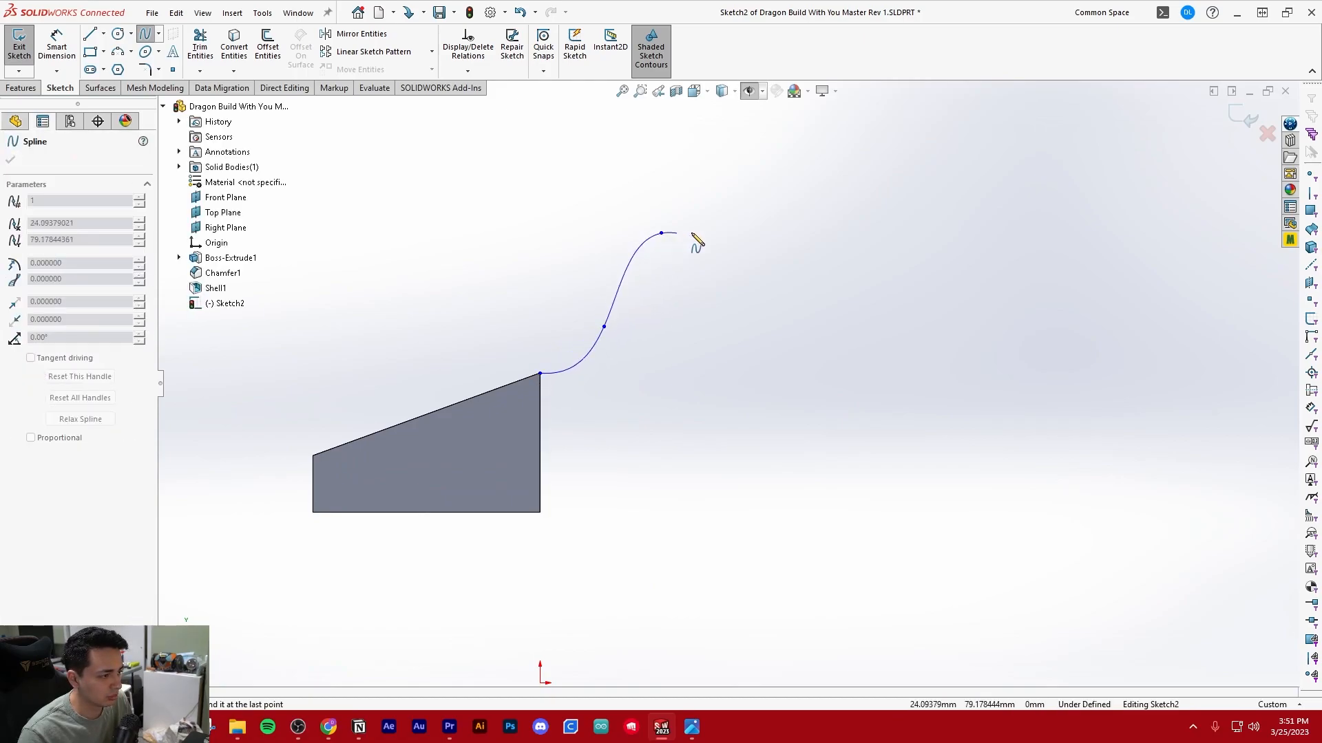
{"action": "left_click", "coordinate": [865, 255]}
{"action": "left_click", "coordinate": [981, 295]}
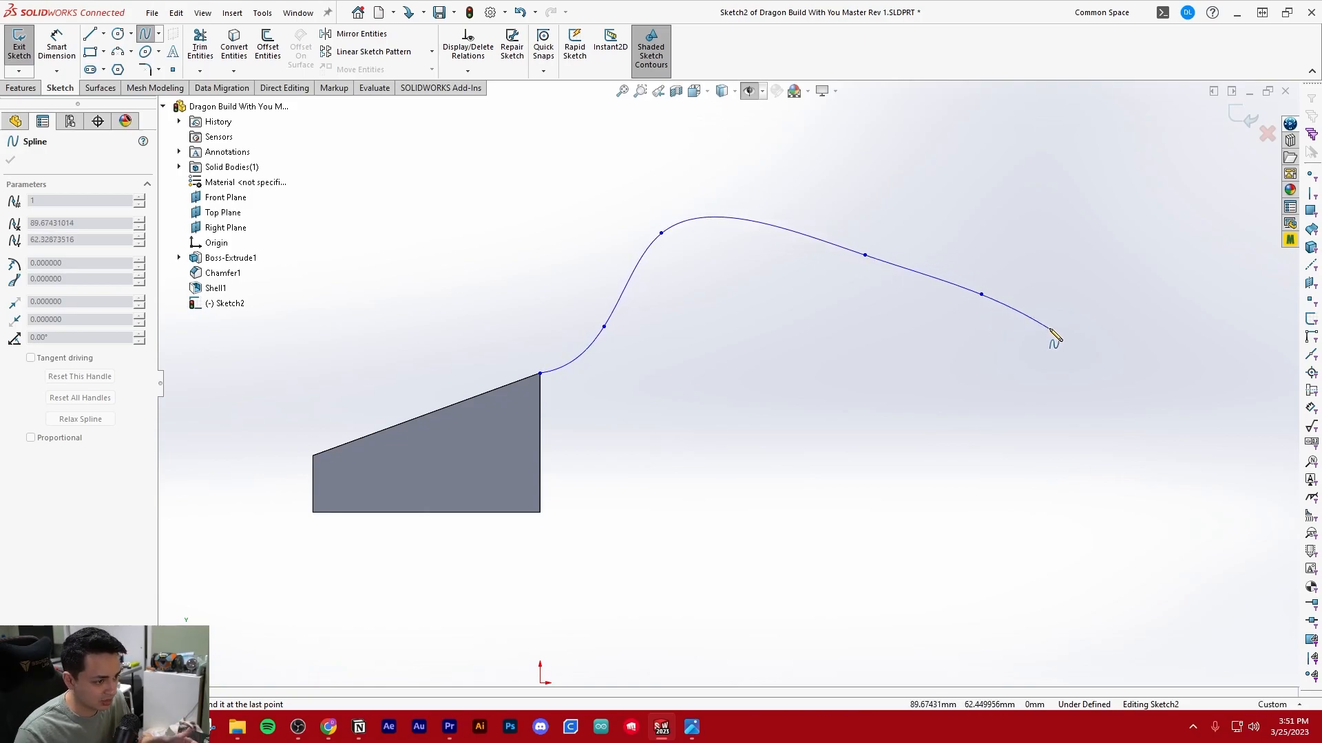
{"action": "key", "text": "Escape"}
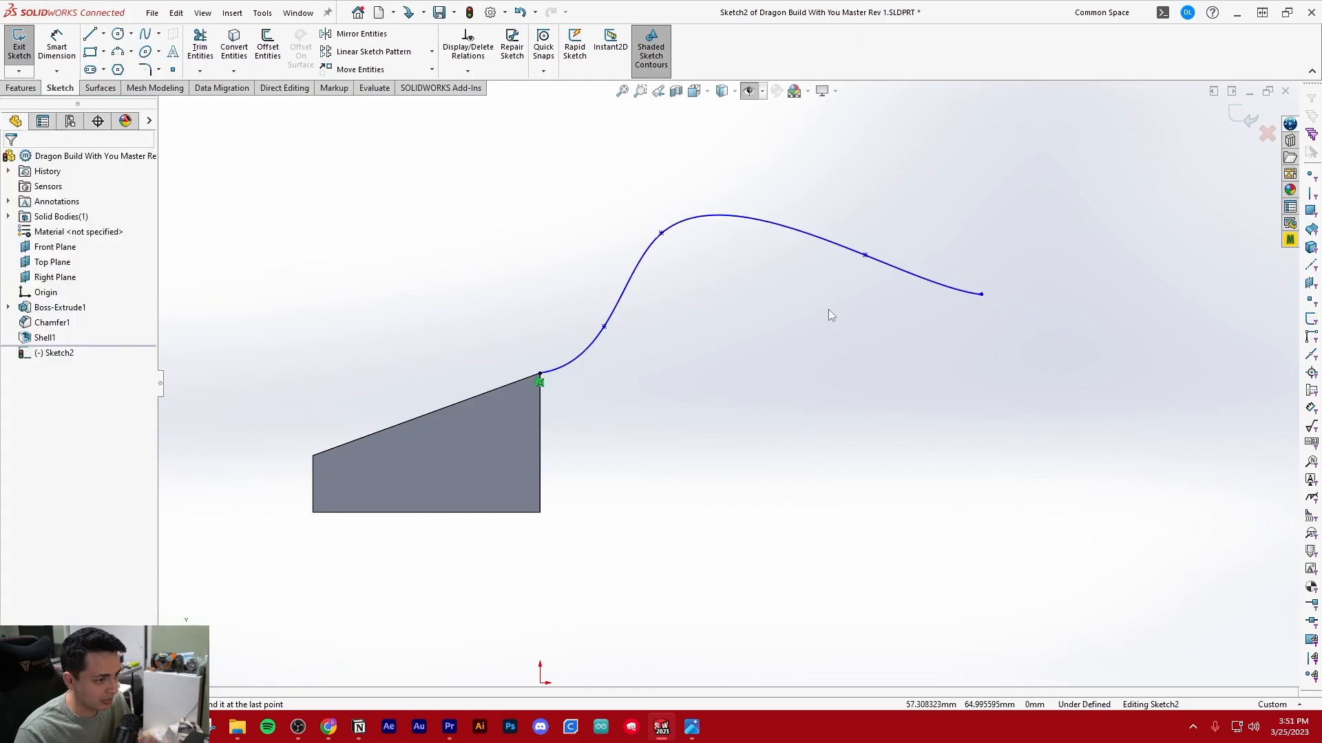
Make the spline tangent to the wedge's sloping top edge and examine the transition where they meet
{"action": "left_click", "coordinate": [571, 375]}
{"action": "scroll", "coordinate": [580, 378], "scroll_direction": "down", "scroll_amount": 1}
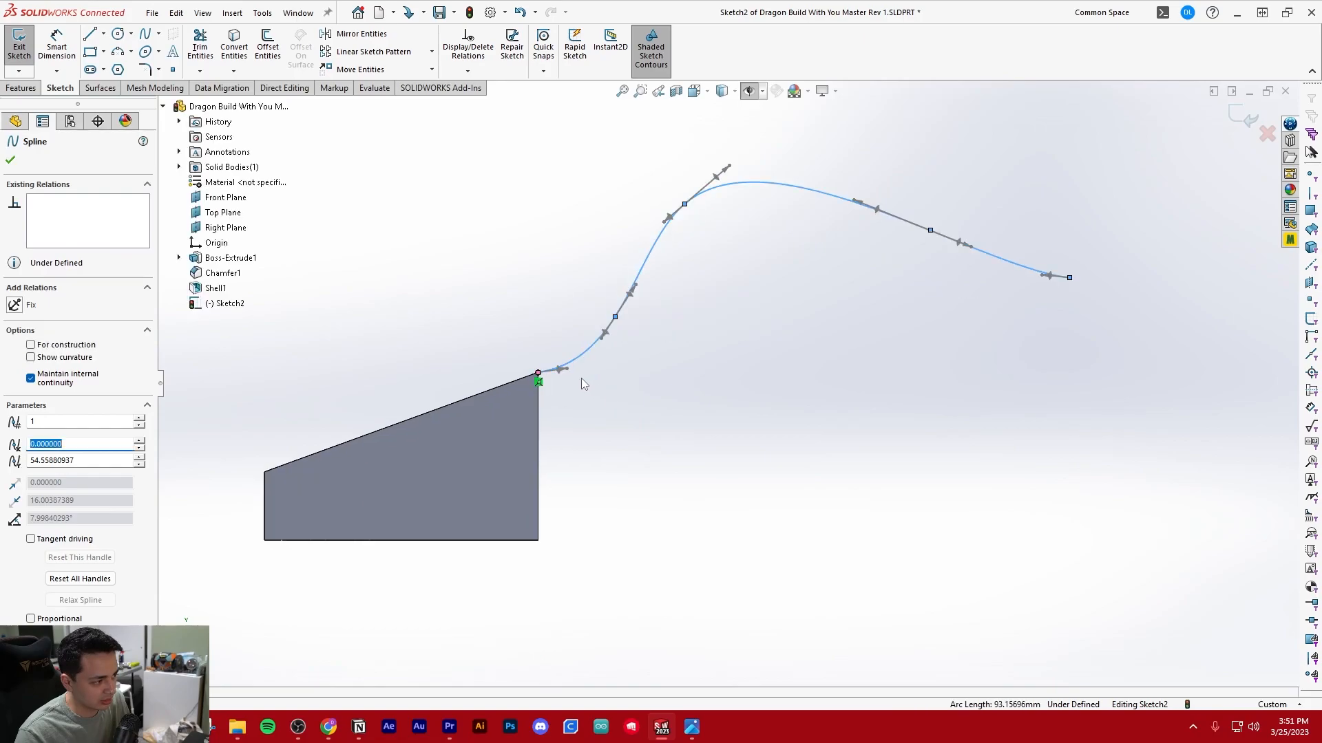
{"action": "left_click", "coordinate": [502, 383], "text": "ctrl"}
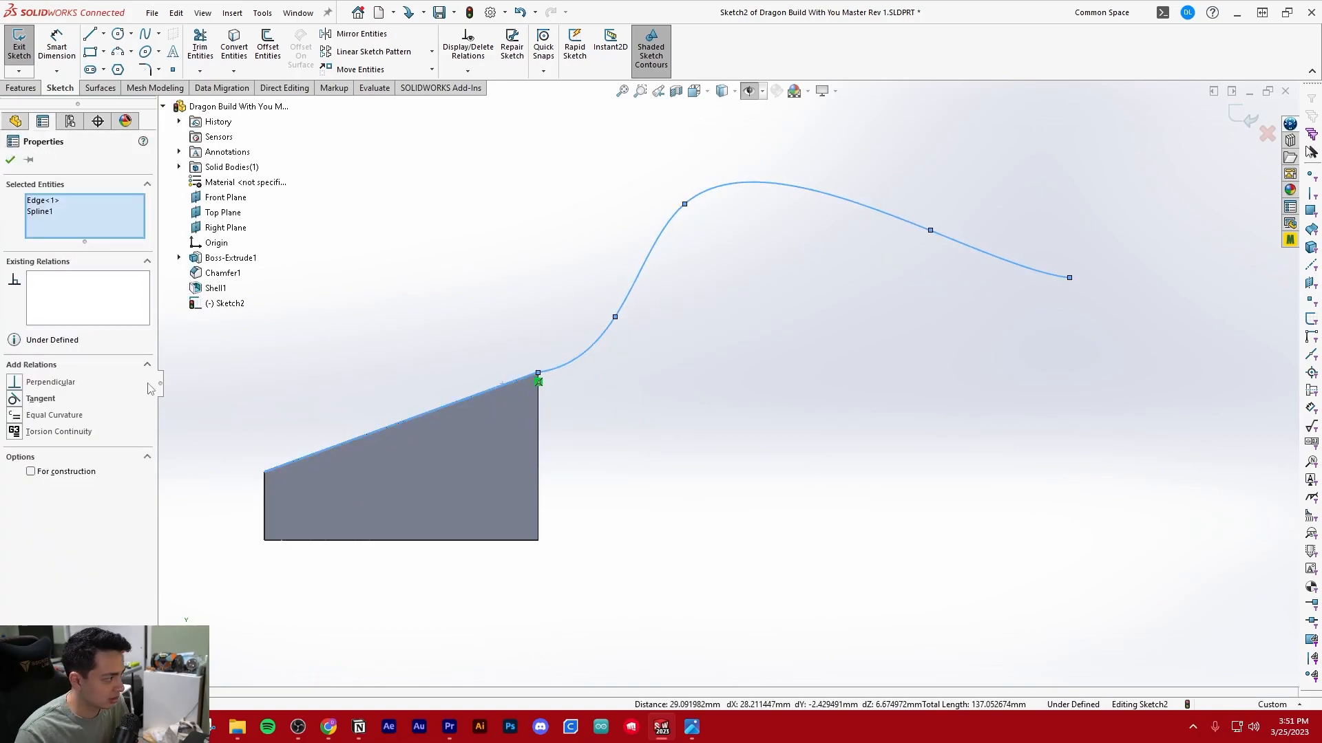
{"action": "left_click", "coordinate": [13, 397]}
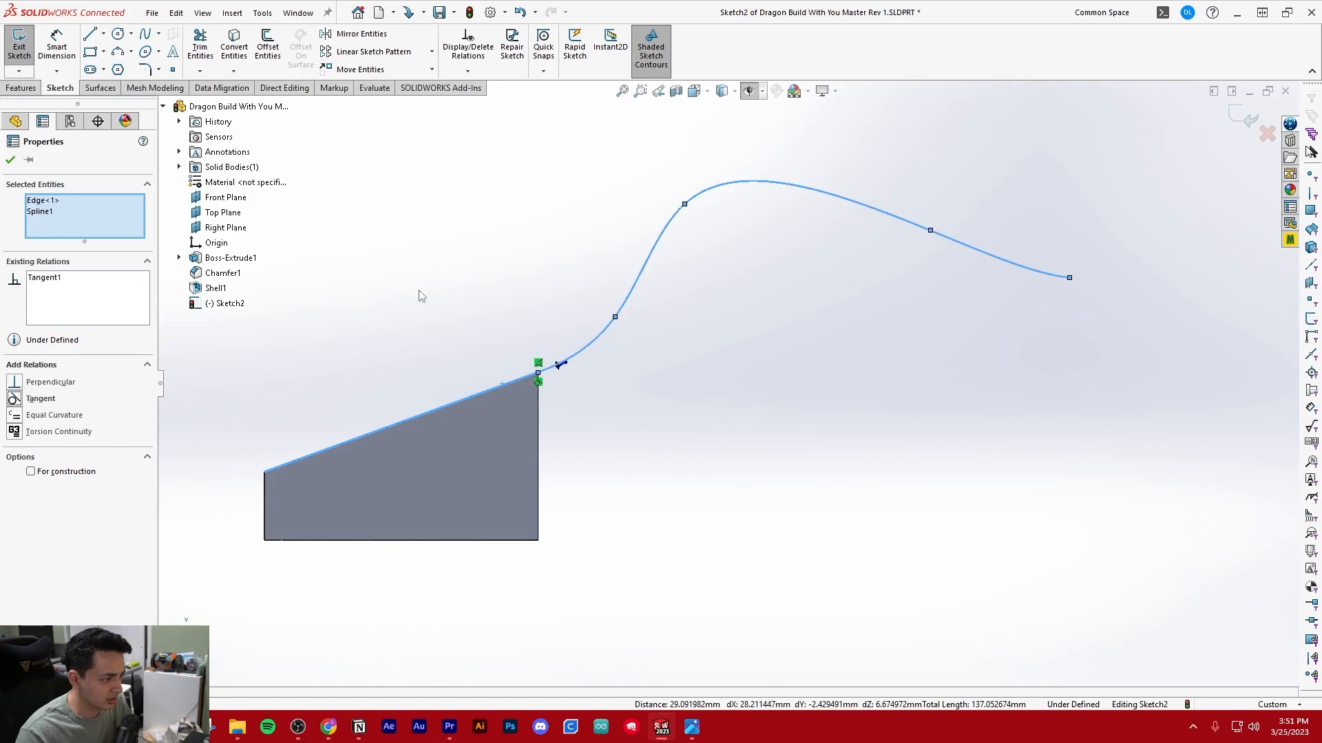
{"action": "left_click", "coordinate": [420, 296]}
{"action": "scroll", "coordinate": [598, 367], "scroll_direction": "down", "scroll_amount": 8}
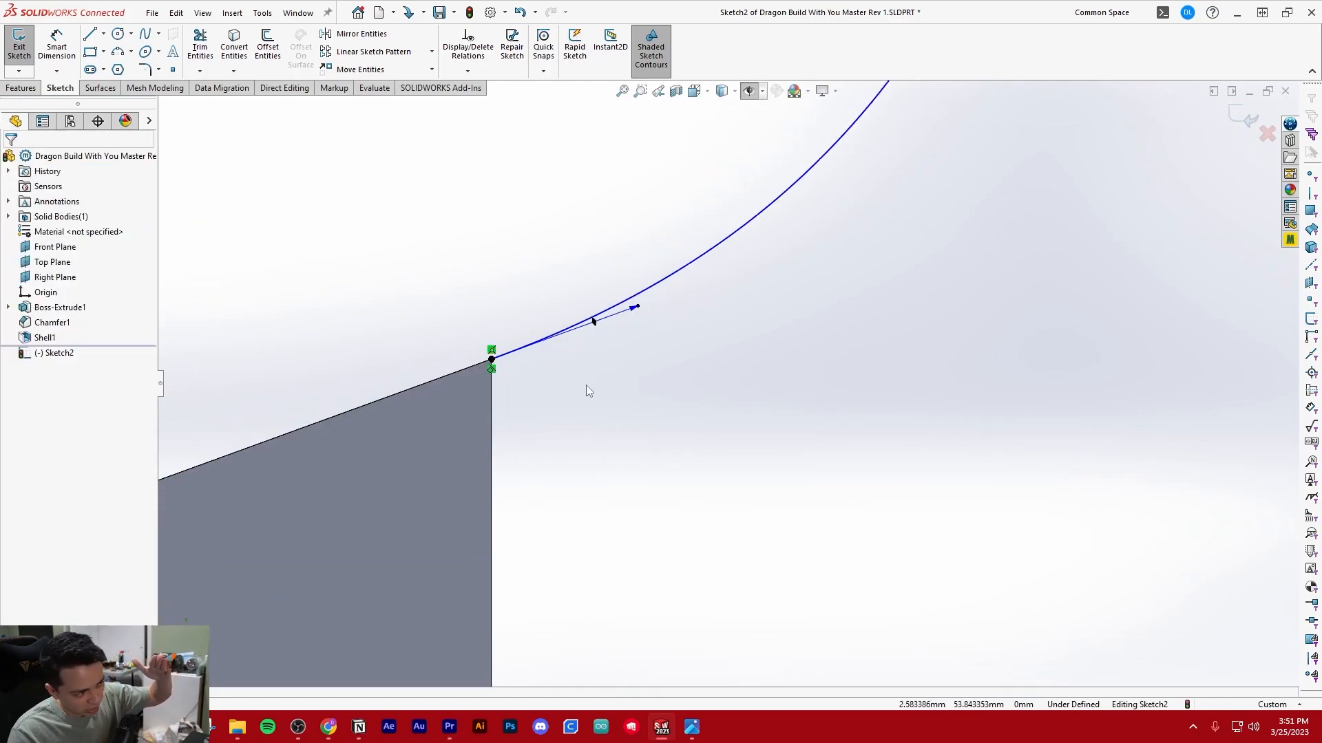
{"action": "scroll", "coordinate": [583, 383], "scroll_direction": "up", "scroll_amount": 8}
{"action": "scroll", "coordinate": [819, 376], "scroll_direction": "down", "scroll_amount": 4}
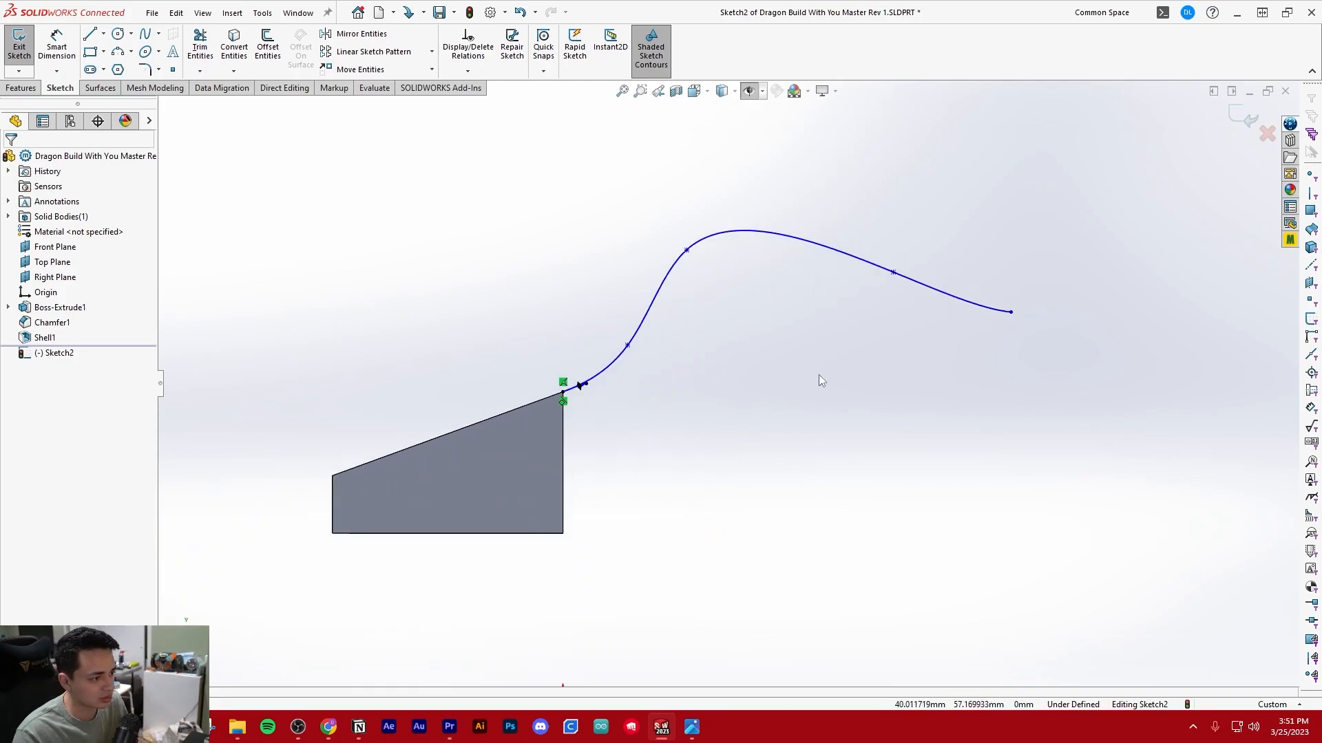
Reshape the spline by moving its points for a gentler rise into the hump, and examine its junction with the head's open end
{"action": "middle_click_drag", "start_coordinate": [815, 377], "coordinate": [694, 417], "text": "ctrl"}
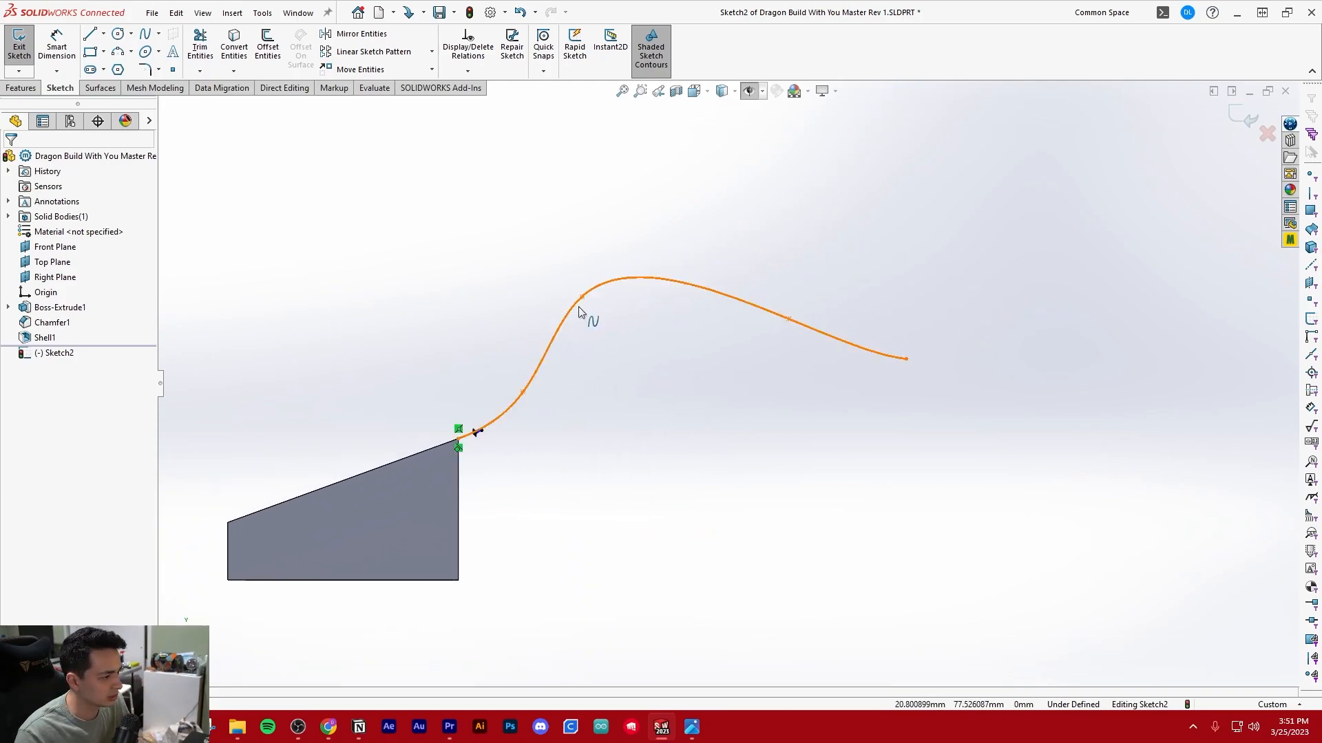
{"action": "mouse_move", "coordinate": [531, 392]}
{"action": "middle_mouse_down"}
{"action": "mouse_move", "coordinate": [654, 404]}
{"action": "mouse_move", "coordinate": [558, 404]}
{"action": "mouse_move", "coordinate": [579, 394]}
{"action": "middle_mouse_up"}
{"action": "scroll", "coordinate": [584, 390], "scroll_direction": "down", "scroll_amount": 6}
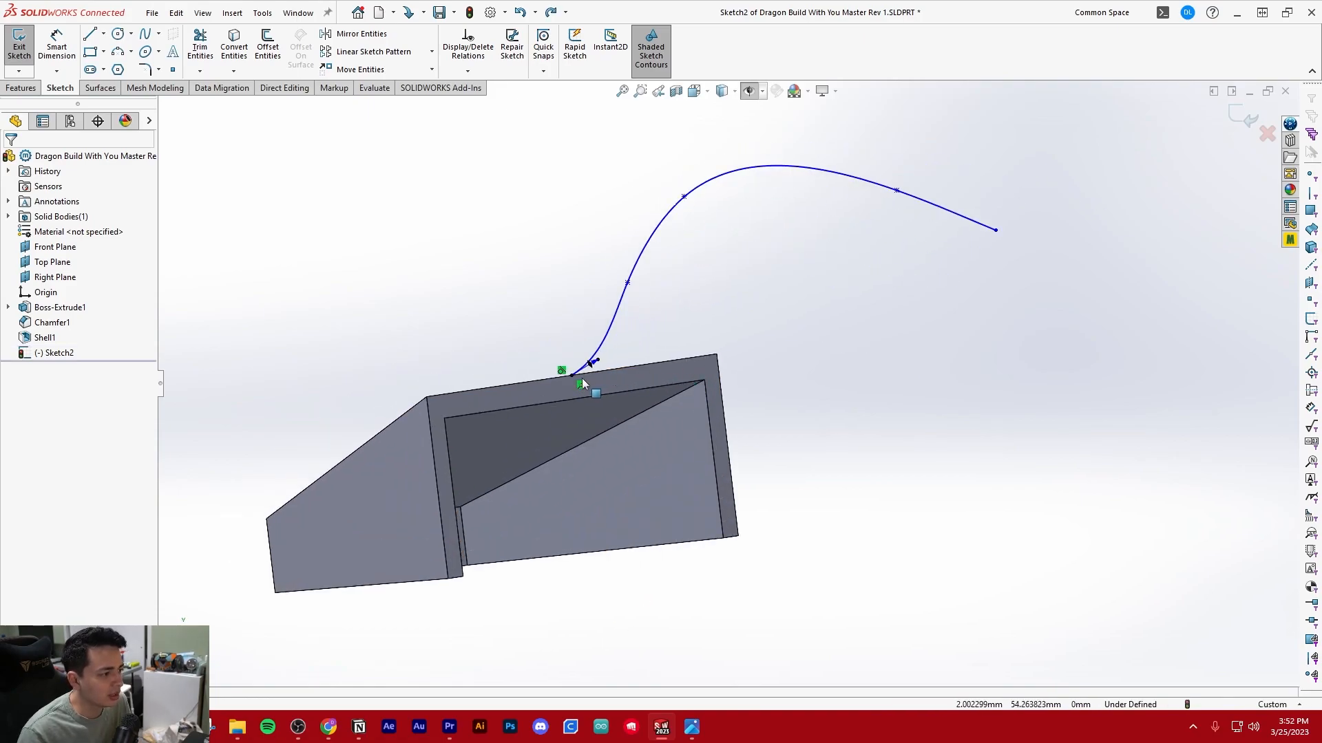
{"action": "mouse_move", "coordinate": [600, 405]}
{"action": "middle_mouse_down"}
{"action": "mouse_move", "coordinate": [604, 375]}
{"action": "mouse_move", "coordinate": [592, 411]}
{"action": "mouse_move", "coordinate": [632, 403]}
{"action": "mouse_move", "coordinate": [603, 390]}
{"action": "middle_mouse_up"}
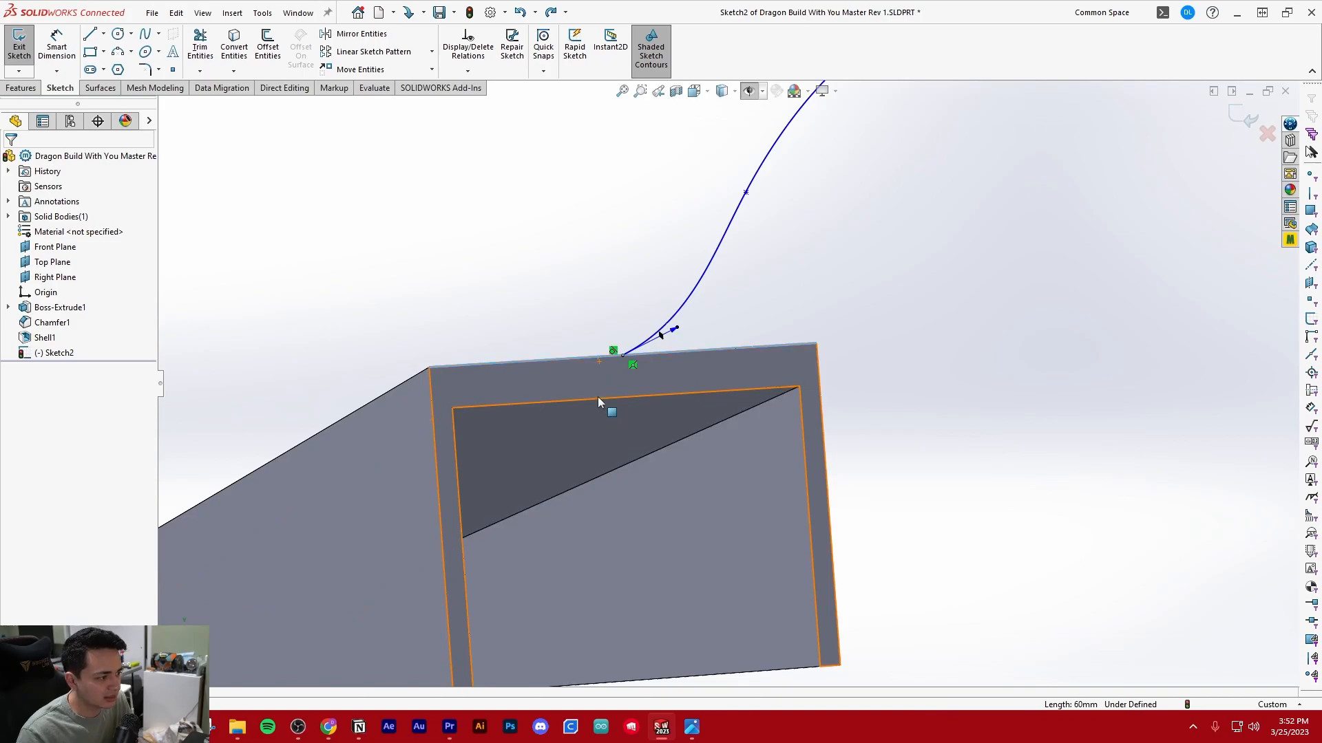
{"action": "scroll", "coordinate": [723, 351], "scroll_direction": "up", "scroll_amount": 5}
{"action": "scroll", "coordinate": [856, 347], "scroll_direction": "up", "scroll_amount": 2}
{"action": "scroll", "coordinate": [898, 350], "scroll_direction": "down", "scroll_amount": 2}
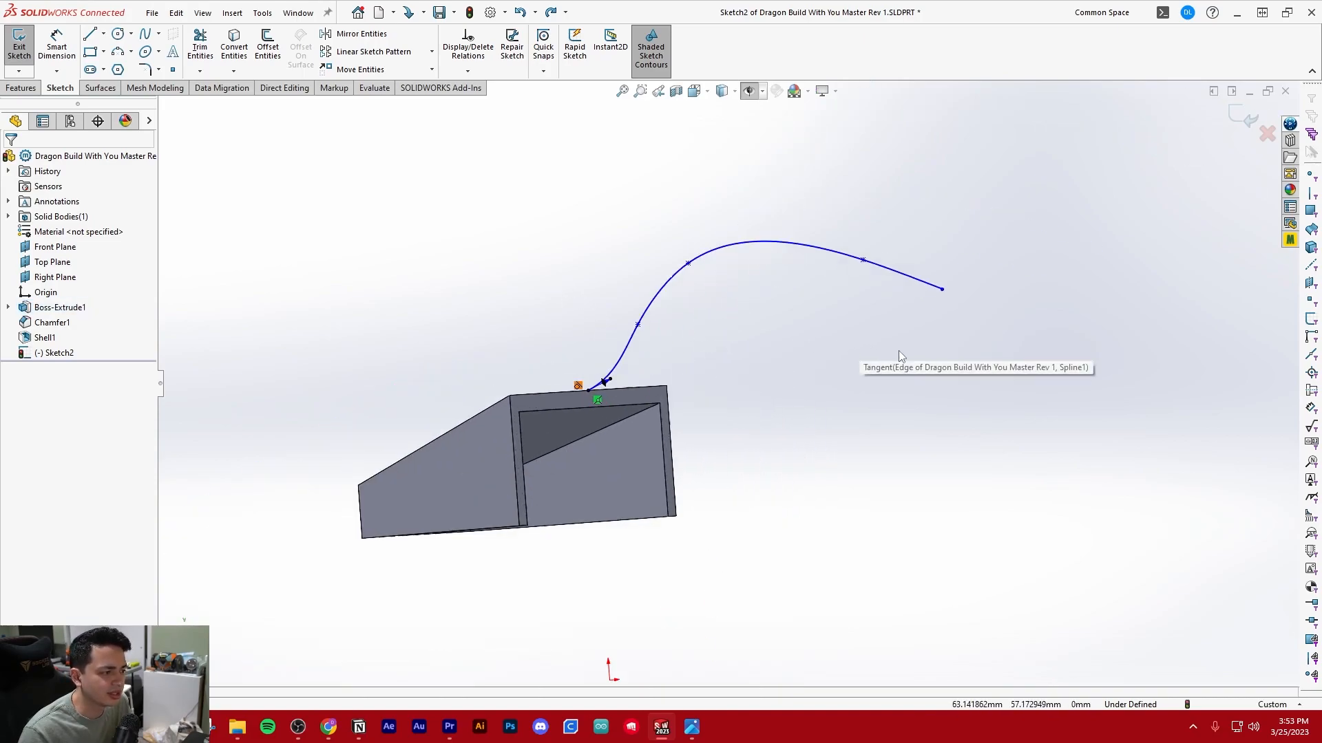
Try to convert the outline of the wedge's side face into the body sketch with Convert Entities
{"action": "left_click", "coordinate": [234, 48]}
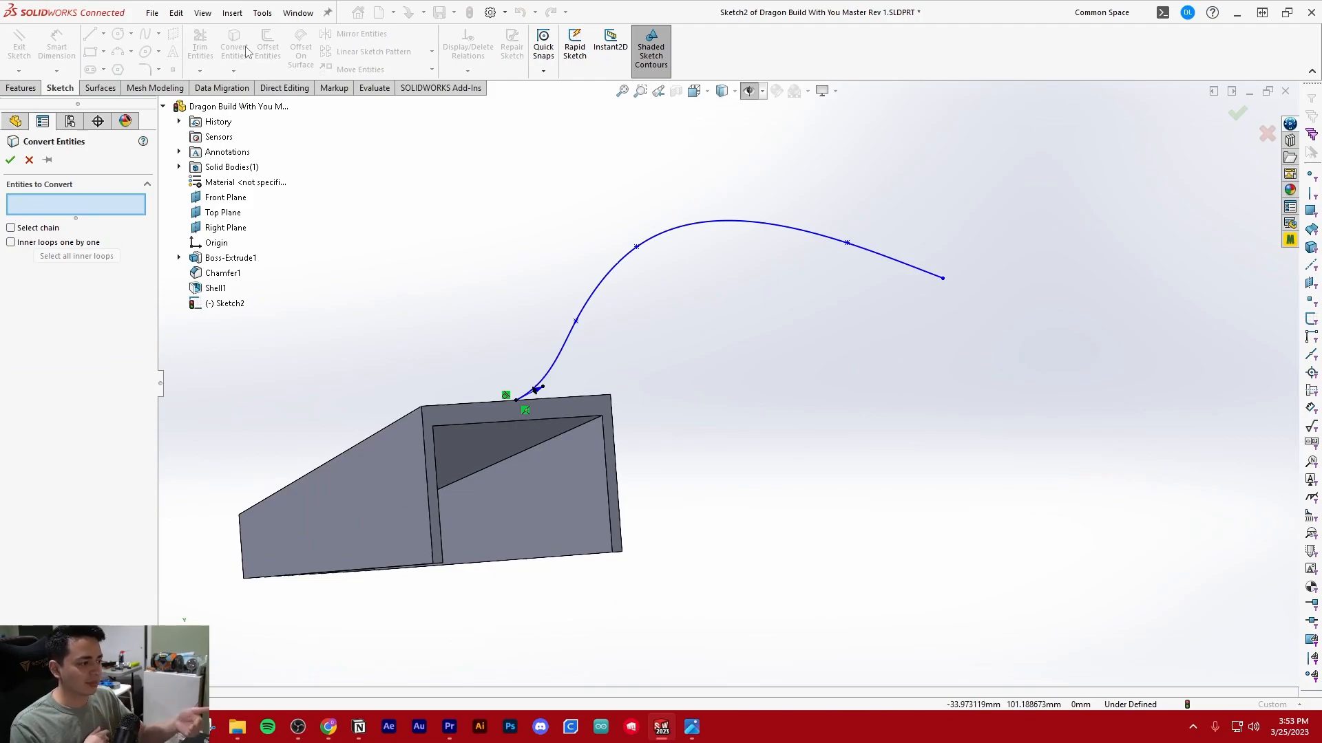
{"action": "key", "text": "Escape"}
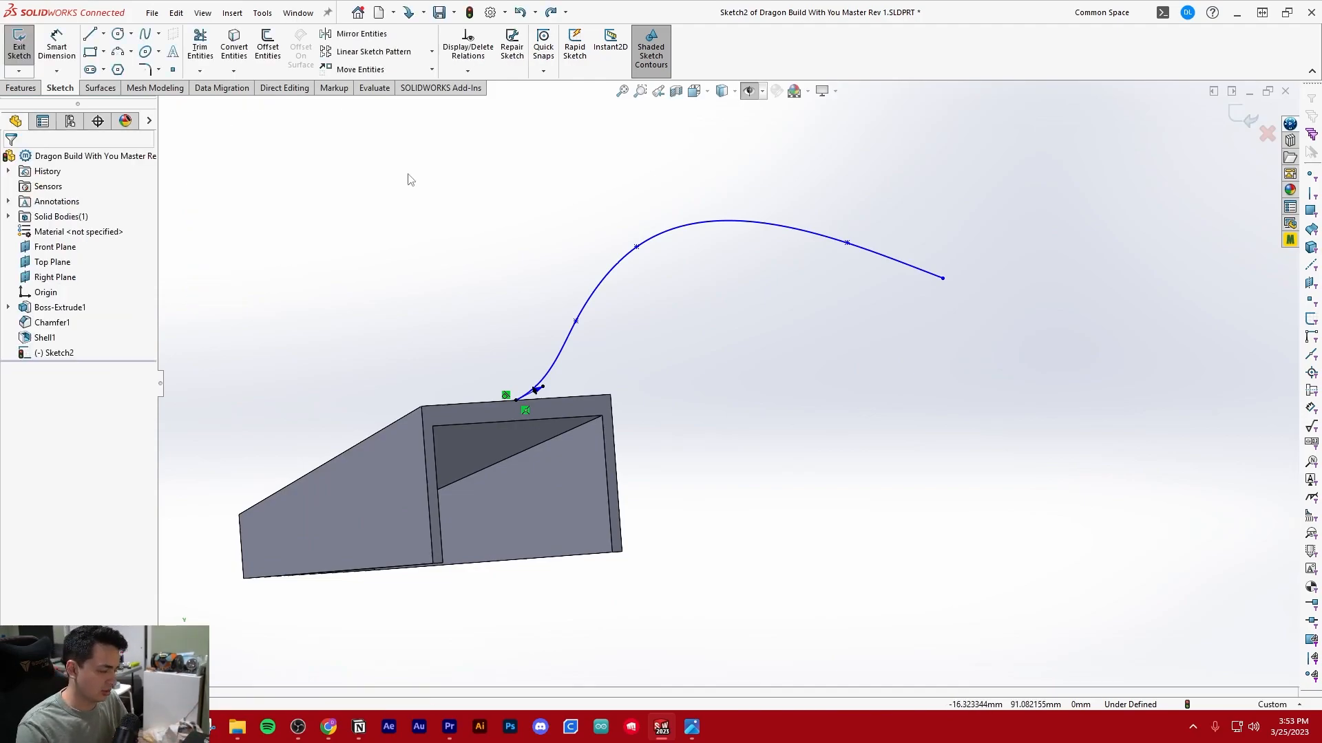
{"action": "key", "text": "ctrl+8"}
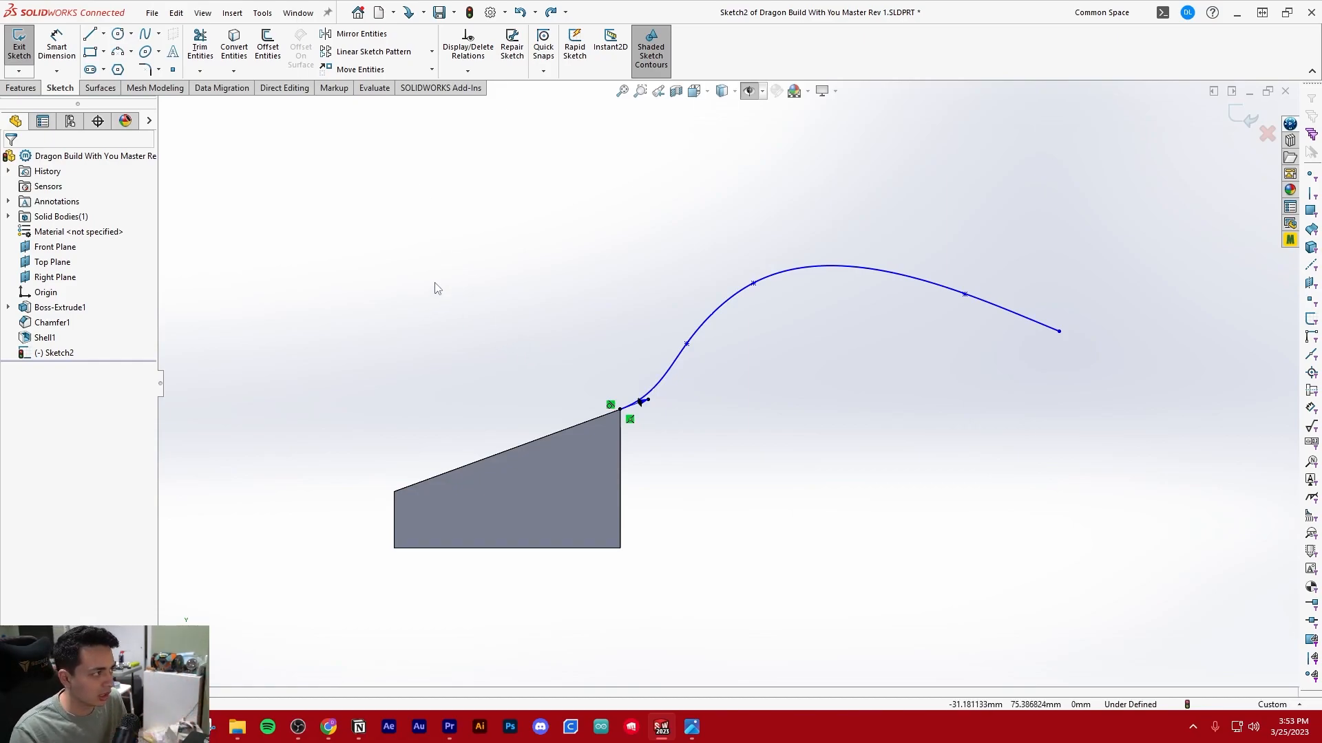
{"action": "left_click", "coordinate": [234, 48]}
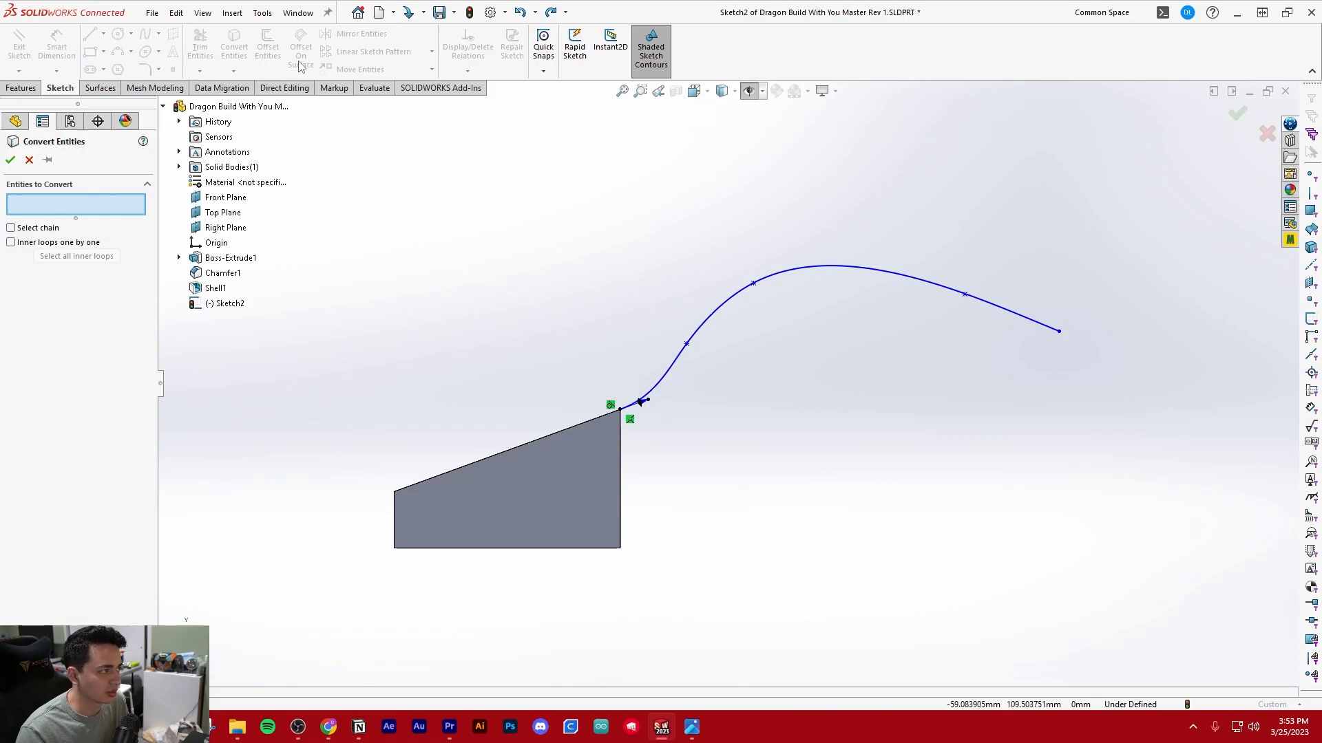
{"action": "left_click", "coordinate": [489, 514]}
{"action": "key", "text": "Return"}
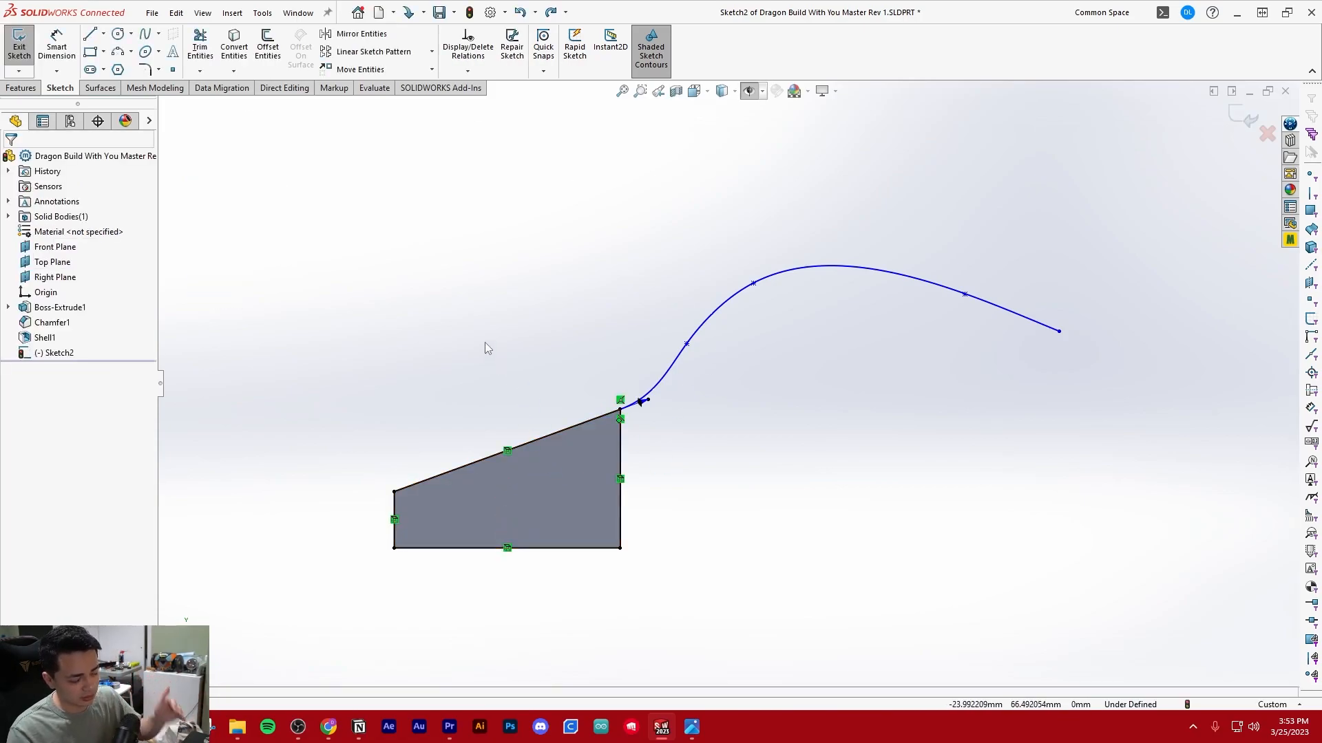
Create an intersection curve in the sketch from the rim face at the shelled head's open end
{"action": "middle_click_drag", "start_coordinate": [709, 496], "coordinate": [623, 491]}
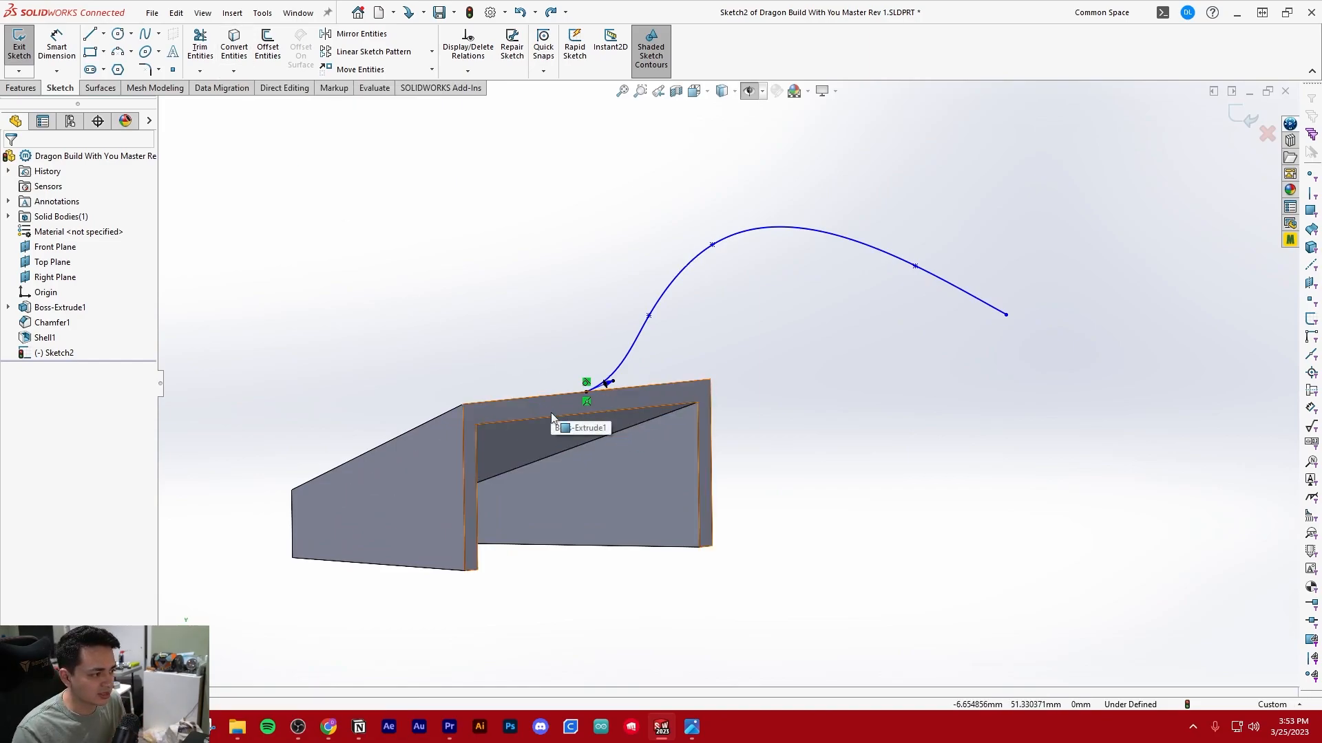
{"action": "left_click", "coordinate": [232, 71]}
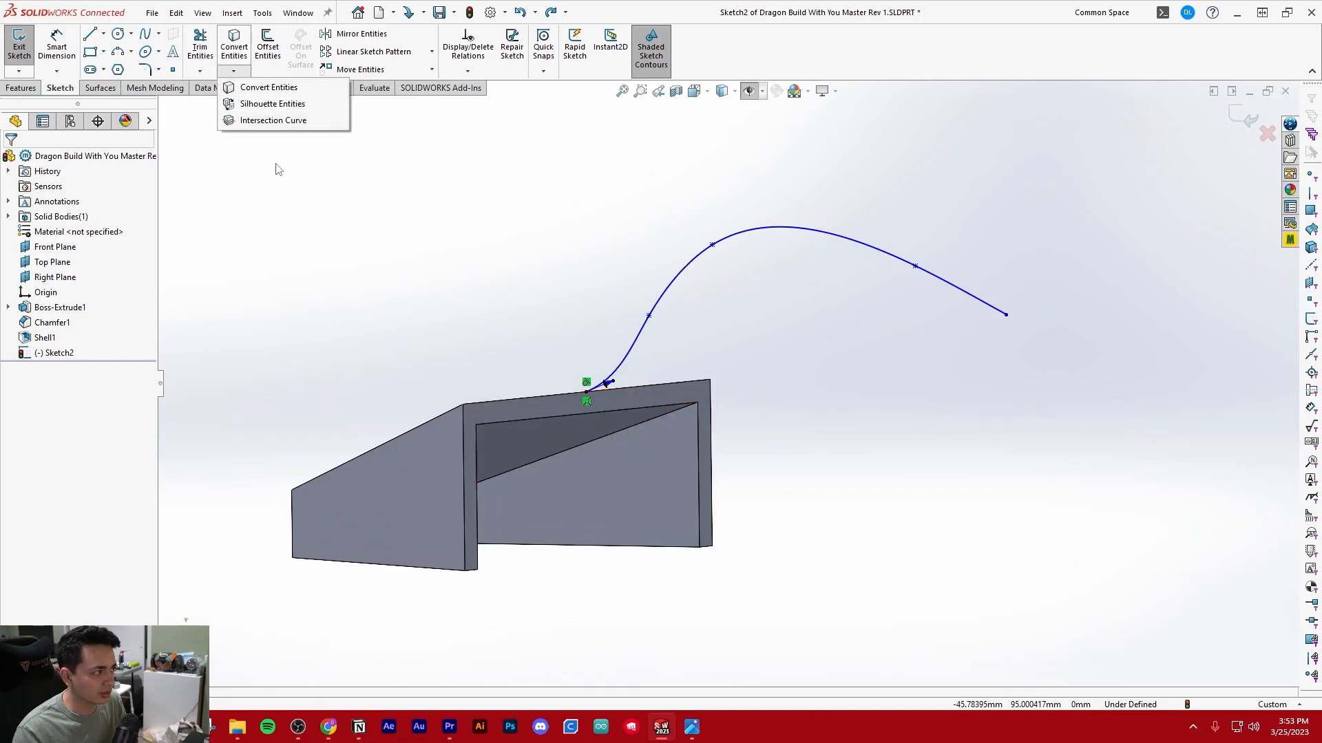
{"action": "left_click", "coordinate": [273, 120]}
{"action": "scroll", "coordinate": [696, 399], "scroll_direction": "up", "scroll_amount": 3}
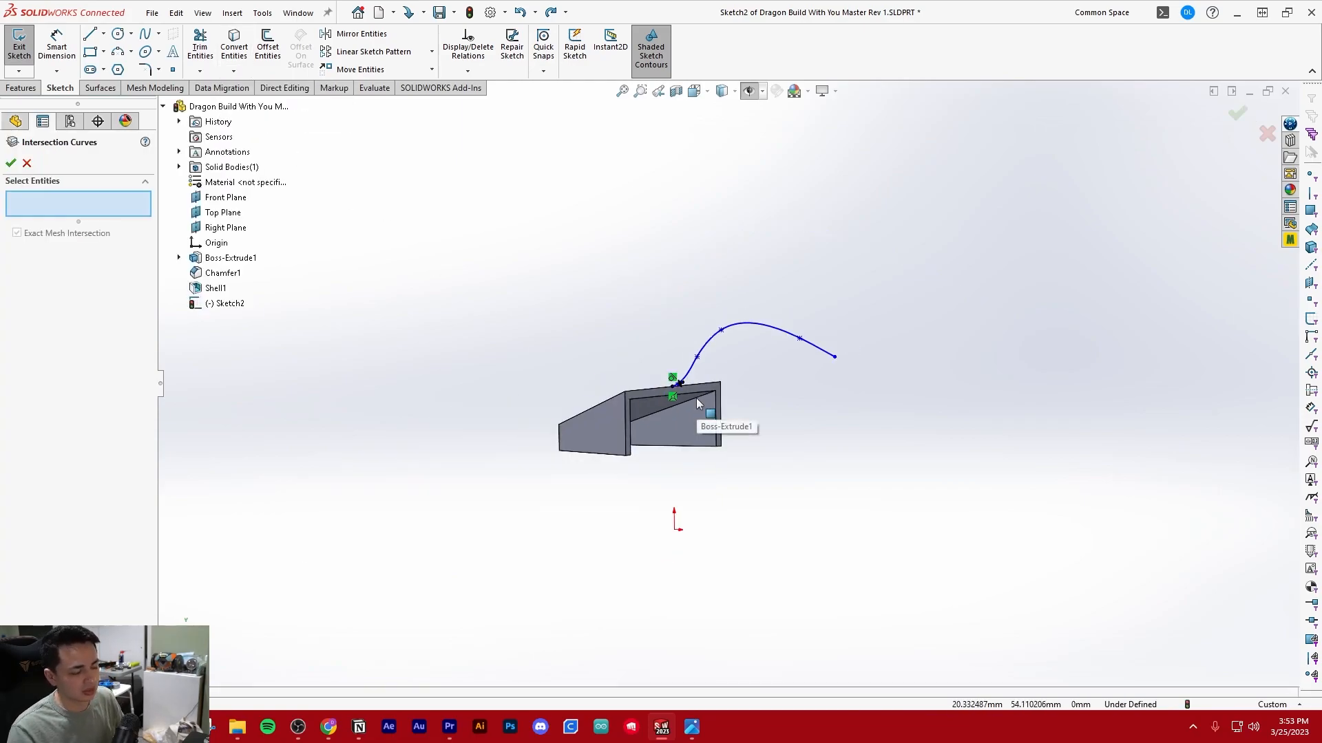
{"action": "scroll", "coordinate": [732, 394], "scroll_direction": "down", "scroll_amount": 1}
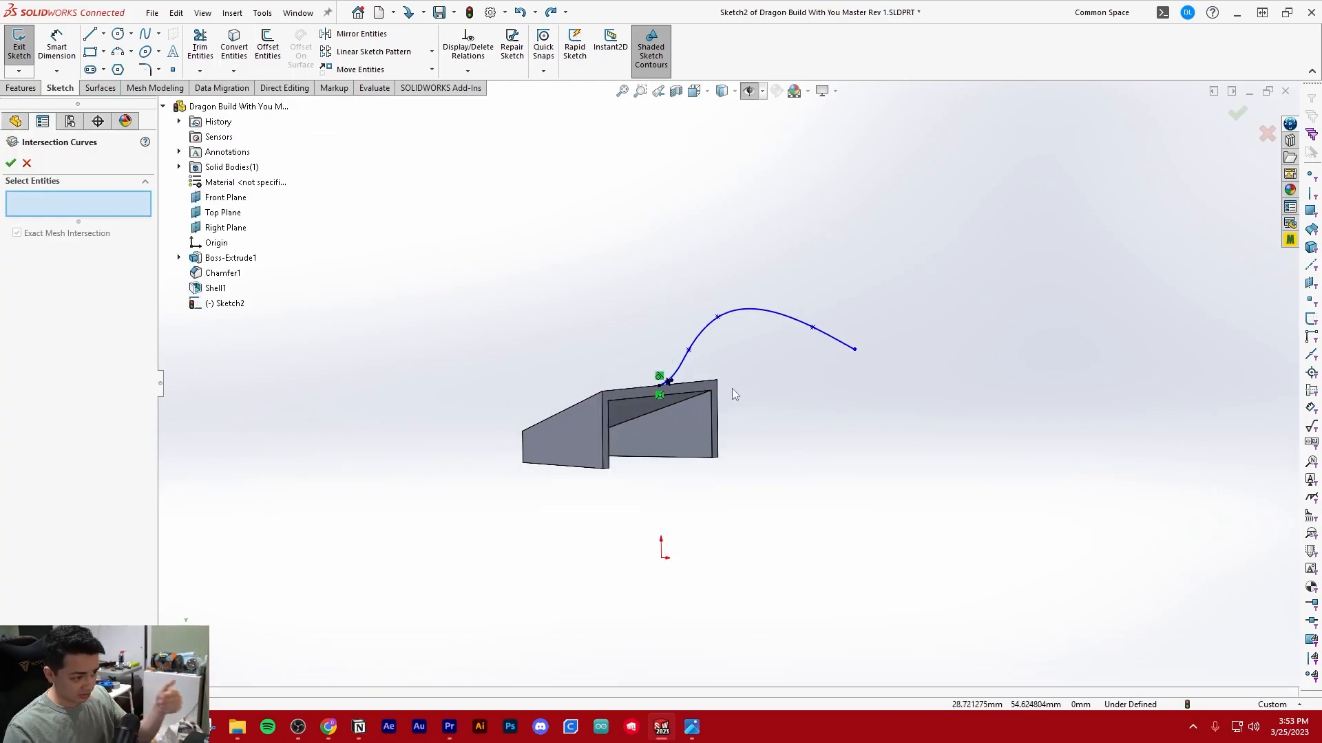
{"action": "scroll", "coordinate": [680, 401], "scroll_direction": "down", "scroll_amount": 5}
{"action": "scroll", "coordinate": [629, 400], "scroll_direction": "down", "scroll_amount": 1}
{"action": "scroll", "coordinate": [629, 400], "scroll_direction": "up", "scroll_amount": 4}
{"action": "scroll", "coordinate": [608, 400], "scroll_direction": "down", "scroll_amount": 4}
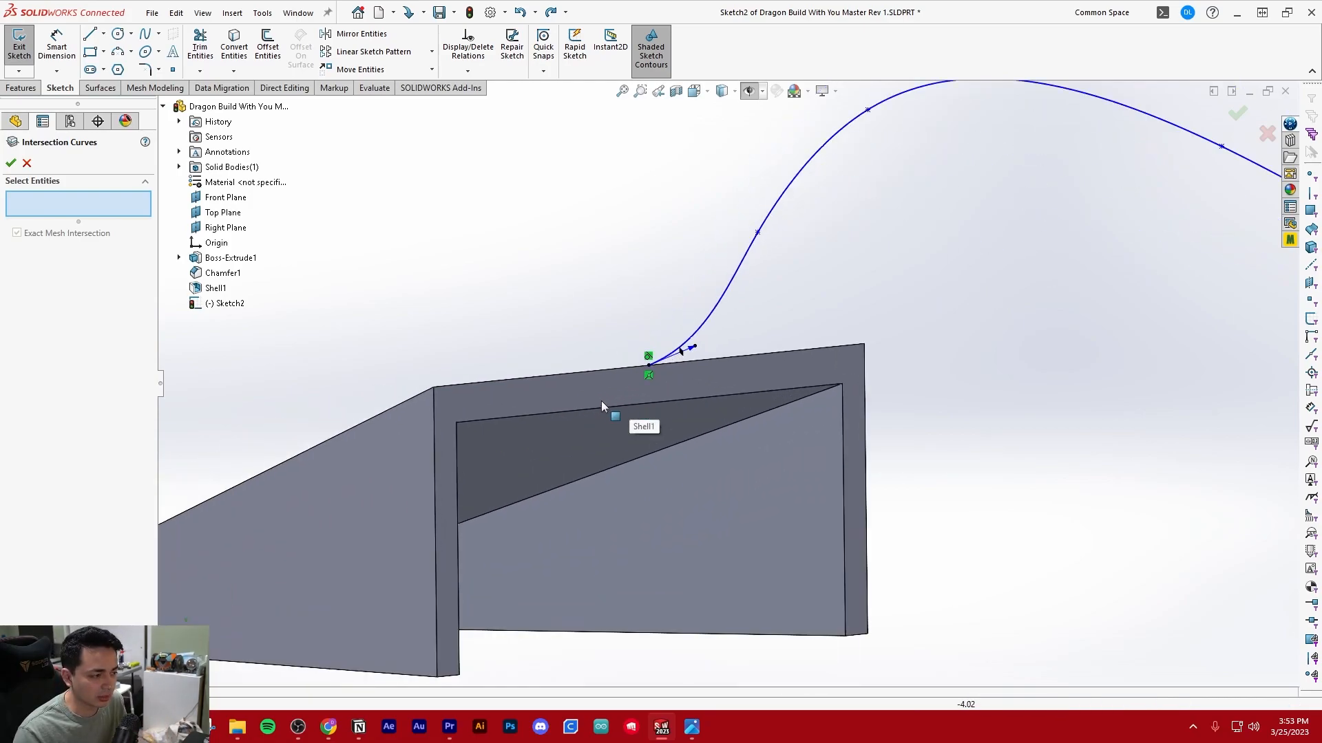
{"action": "left_click", "coordinate": [609, 403]}
{"action": "scroll", "coordinate": [729, 403], "scroll_direction": "up", "scroll_amount": 3}
{"action": "scroll", "coordinate": [757, 385], "scroll_direction": "down", "scroll_amount": 2}
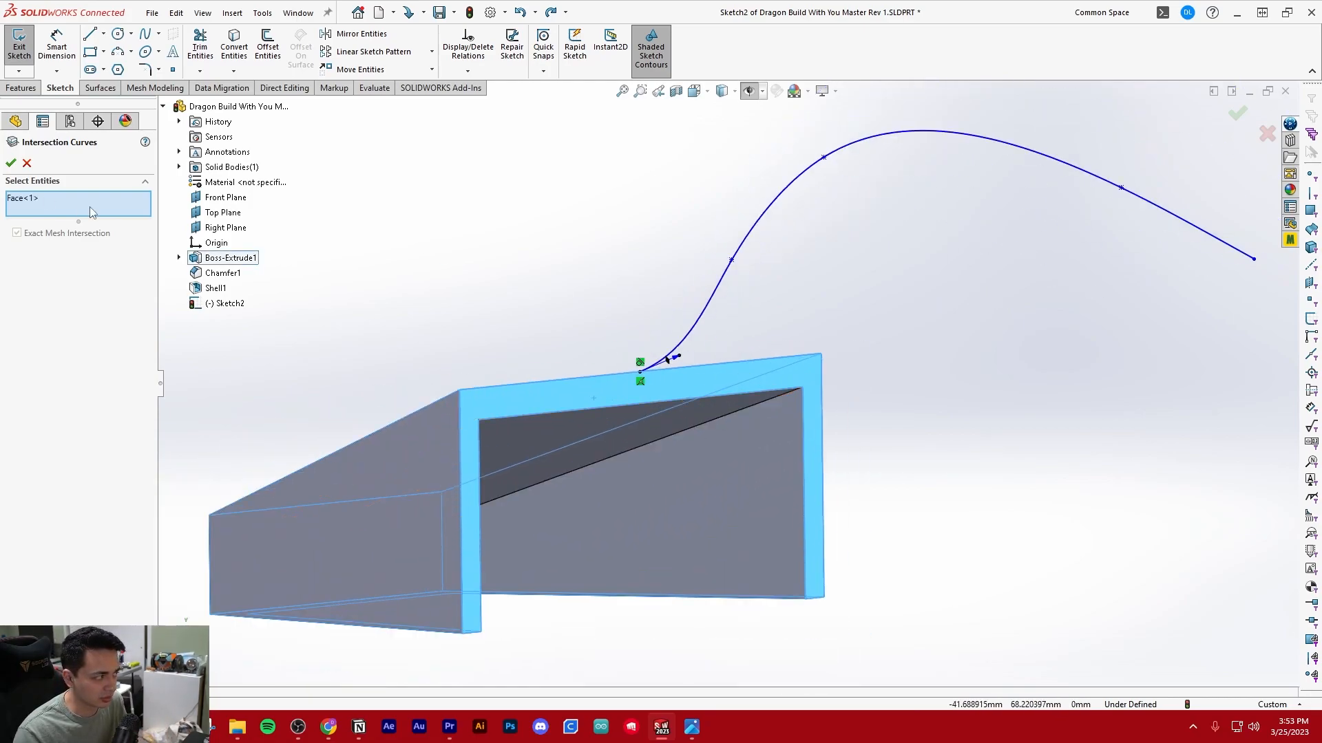
{"action": "key", "text": "Return"}
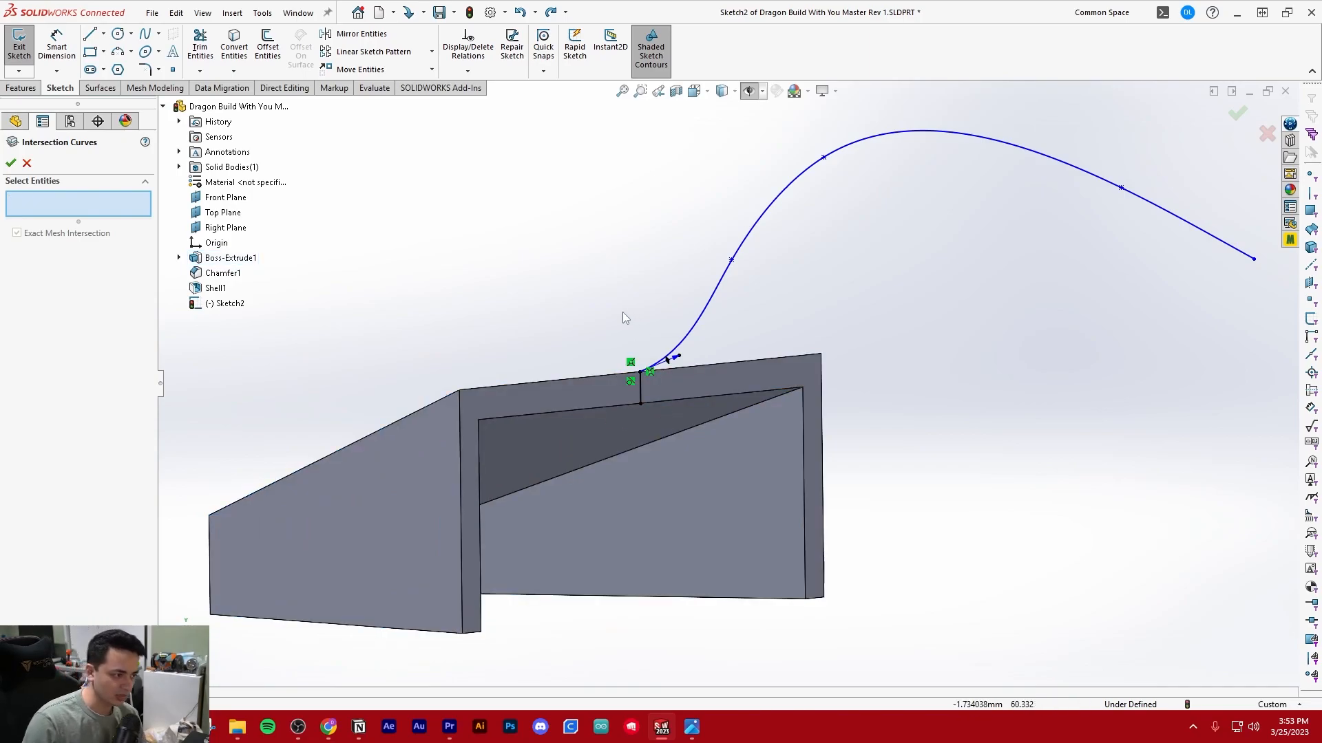
{"action": "left_click", "coordinate": [11, 163]}
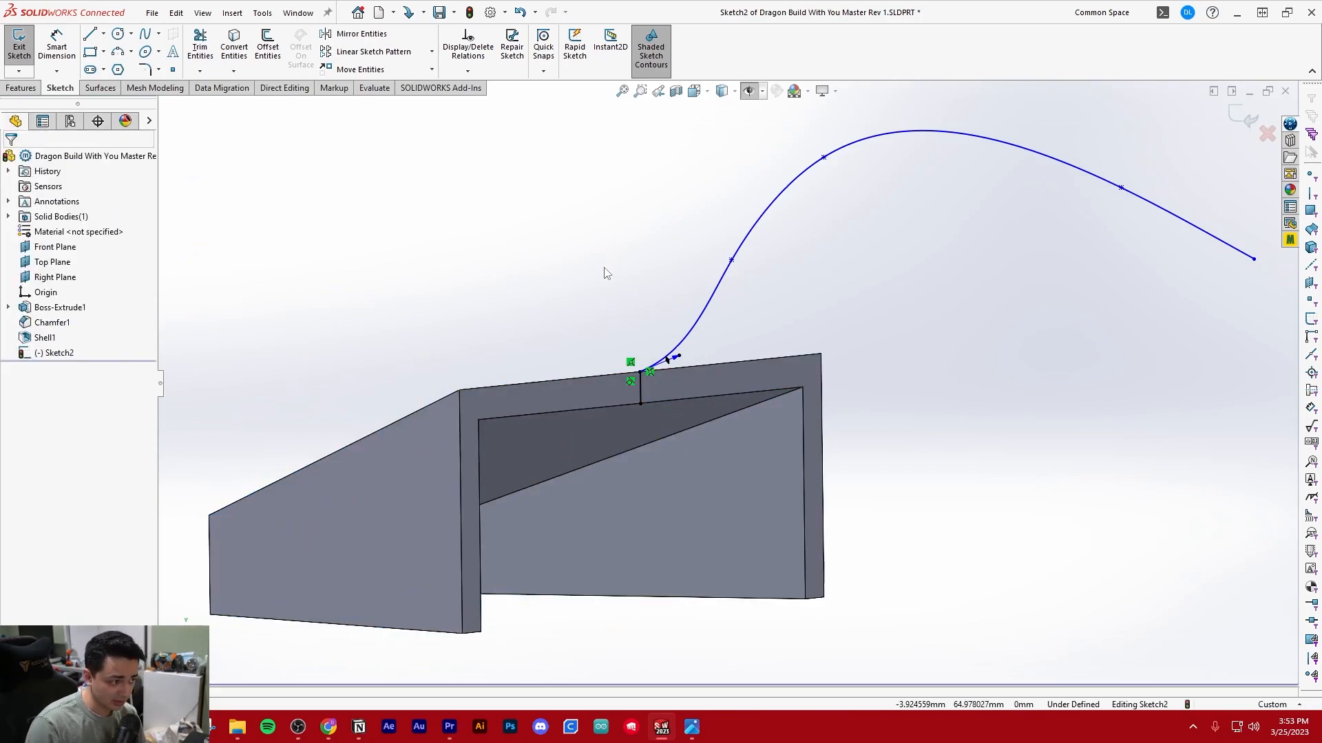
Close the body profile with a horizontal line about 78 mm long from the intersection curve's lower end and a vertical line up to the spline's end
{"action": "scroll", "coordinate": [725, 391], "scroll_direction": "up", "scroll_amount": 3}
{"action": "middle_click_drag", "start_coordinate": [726, 390], "coordinate": [786, 373]}
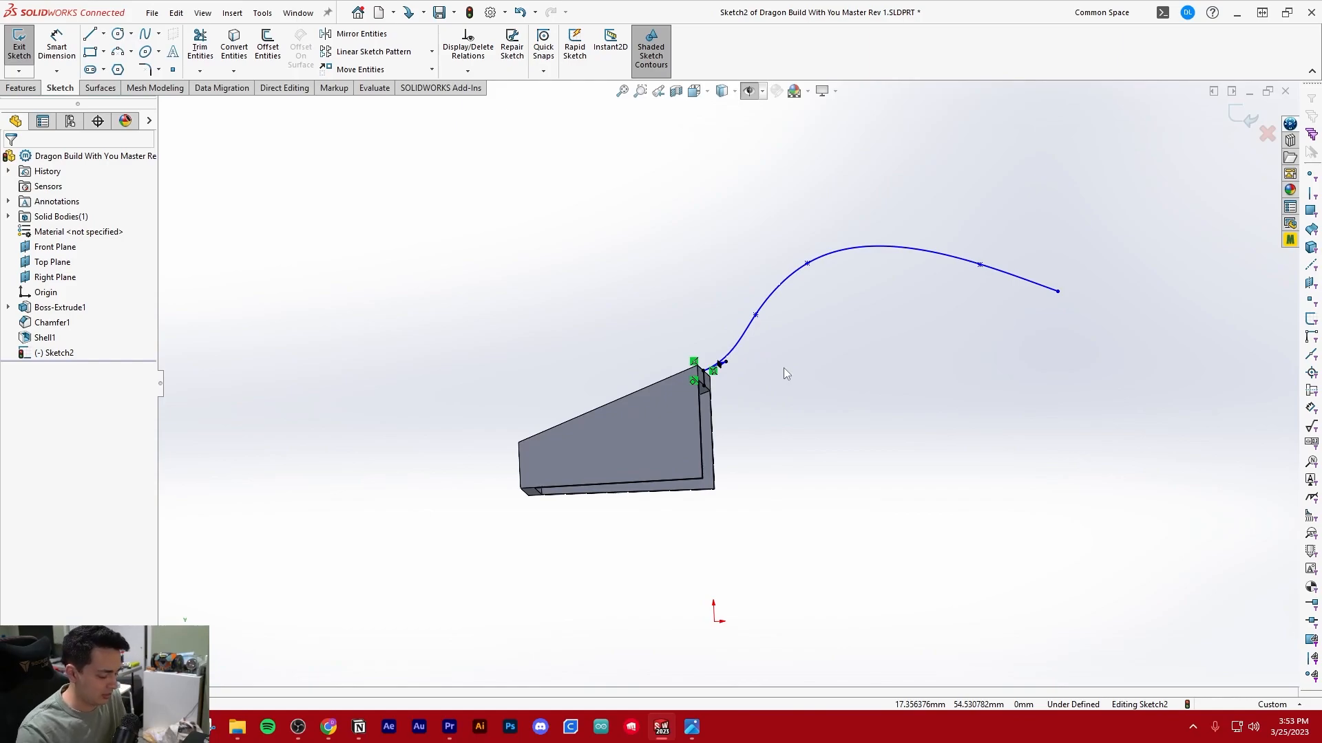
{"action": "key", "text": "ctrl+8"}
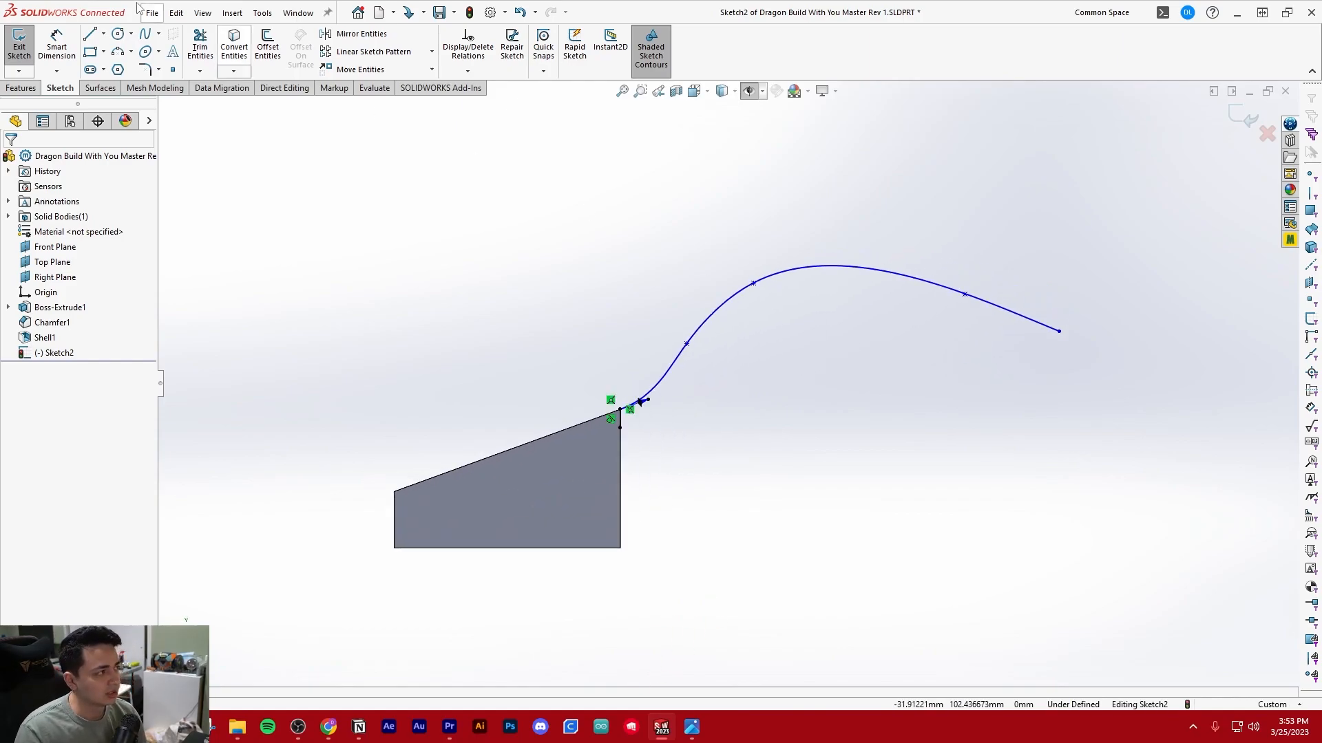
{"action": "key", "text": "l"}
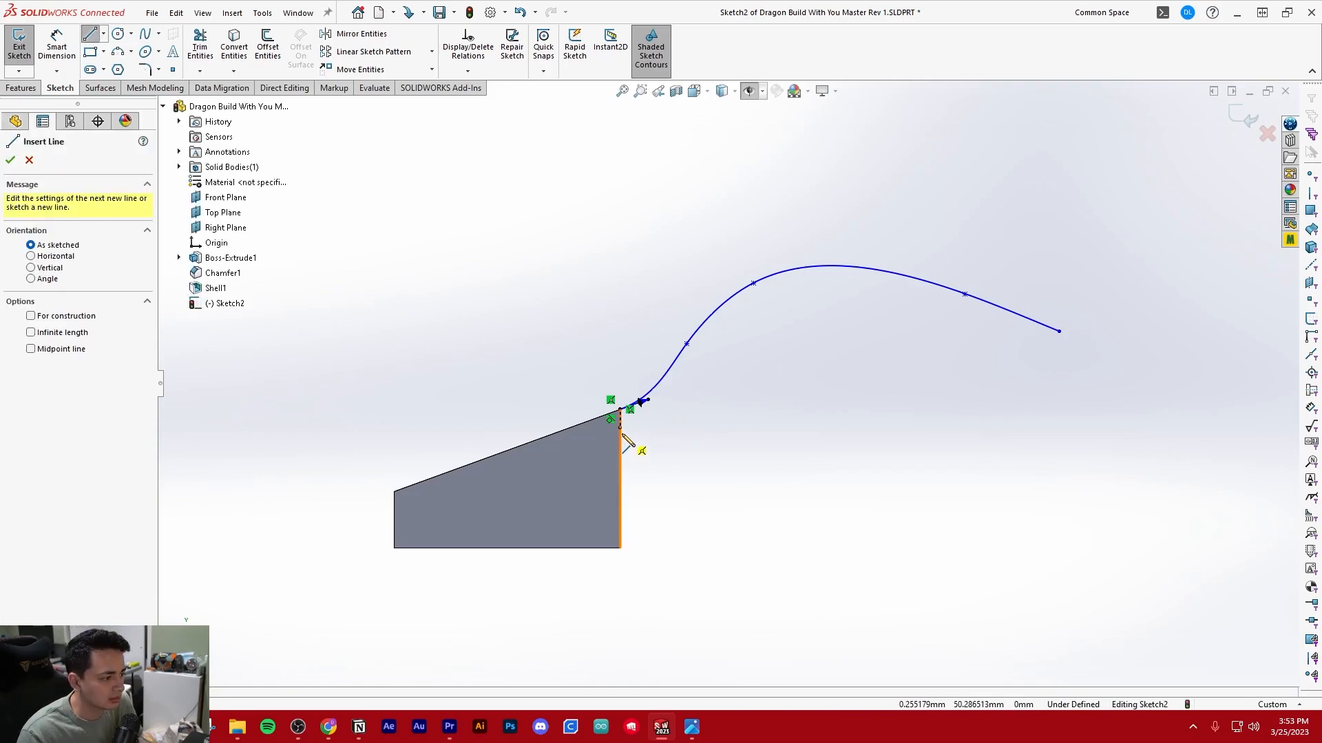
{"action": "left_click", "coordinate": [620, 428]}
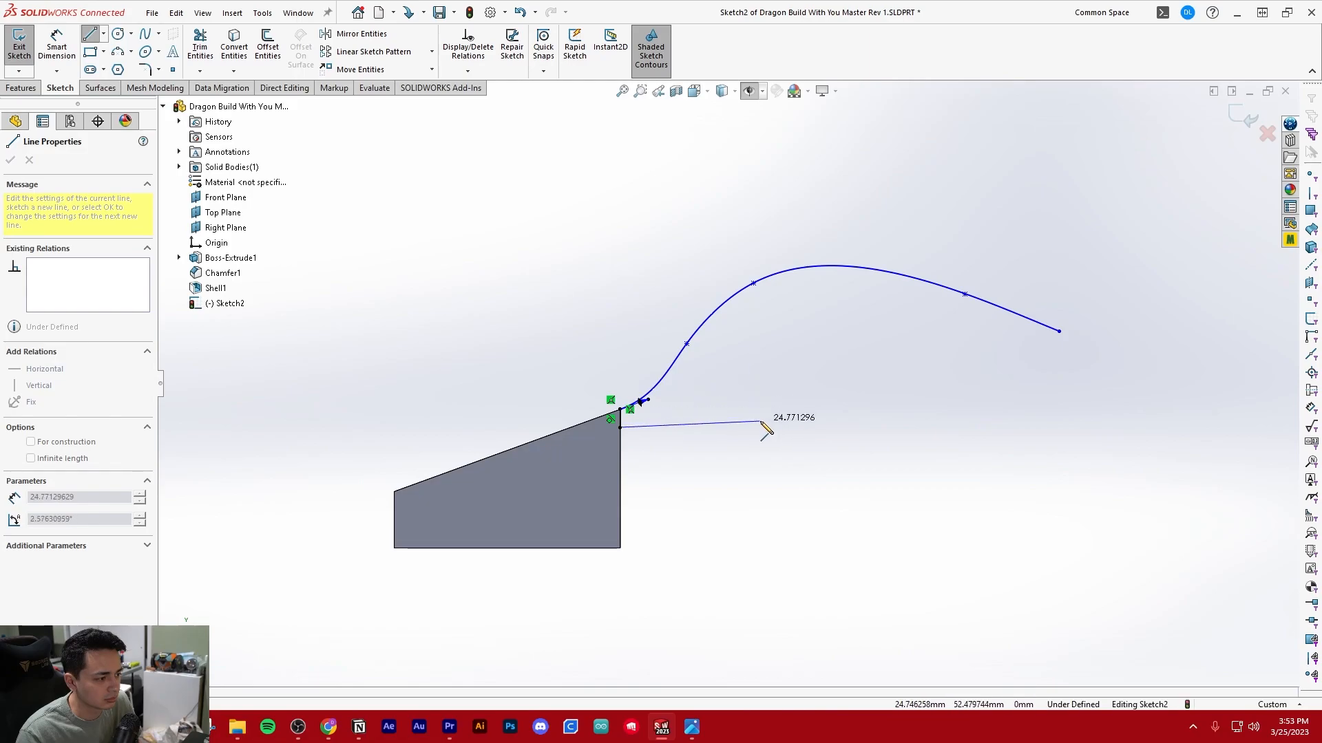
{"action": "left_click", "coordinate": [1059, 427]}
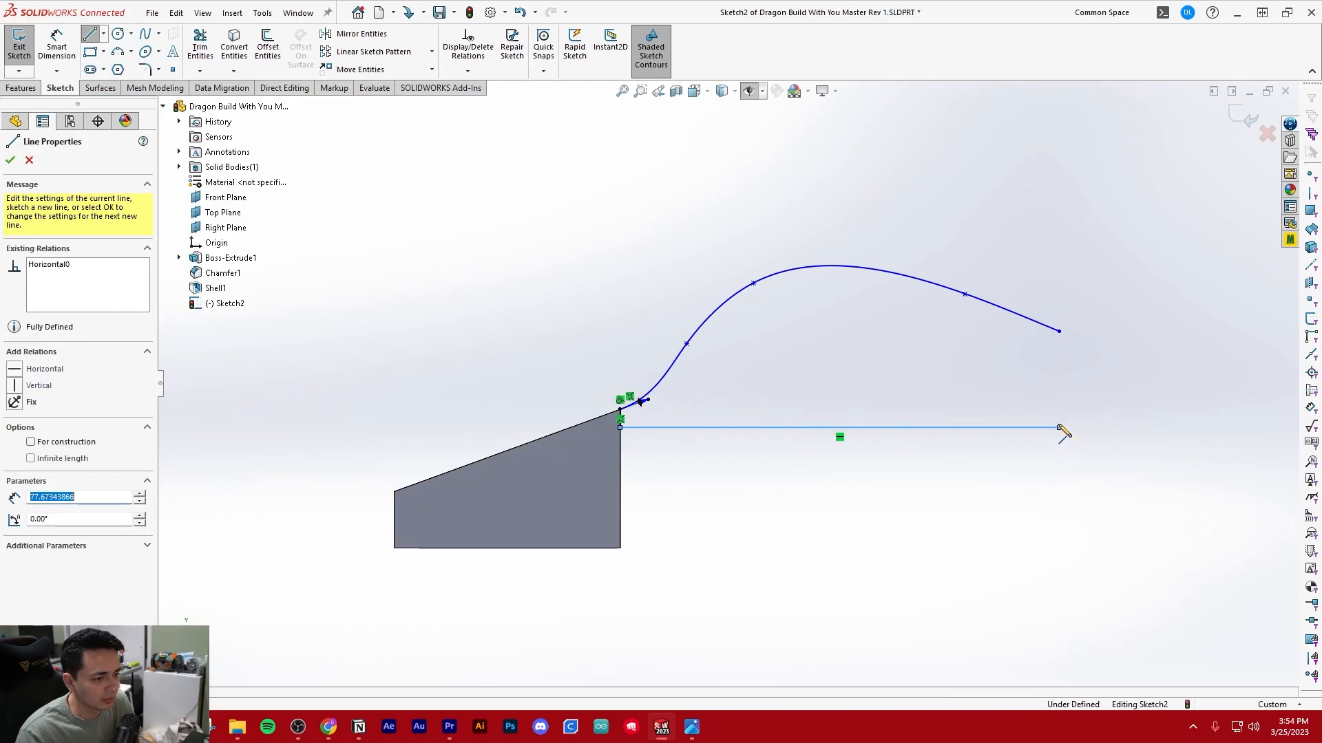
{"action": "left_click", "coordinate": [1058, 332]}
{"action": "key", "text": "Escape"}
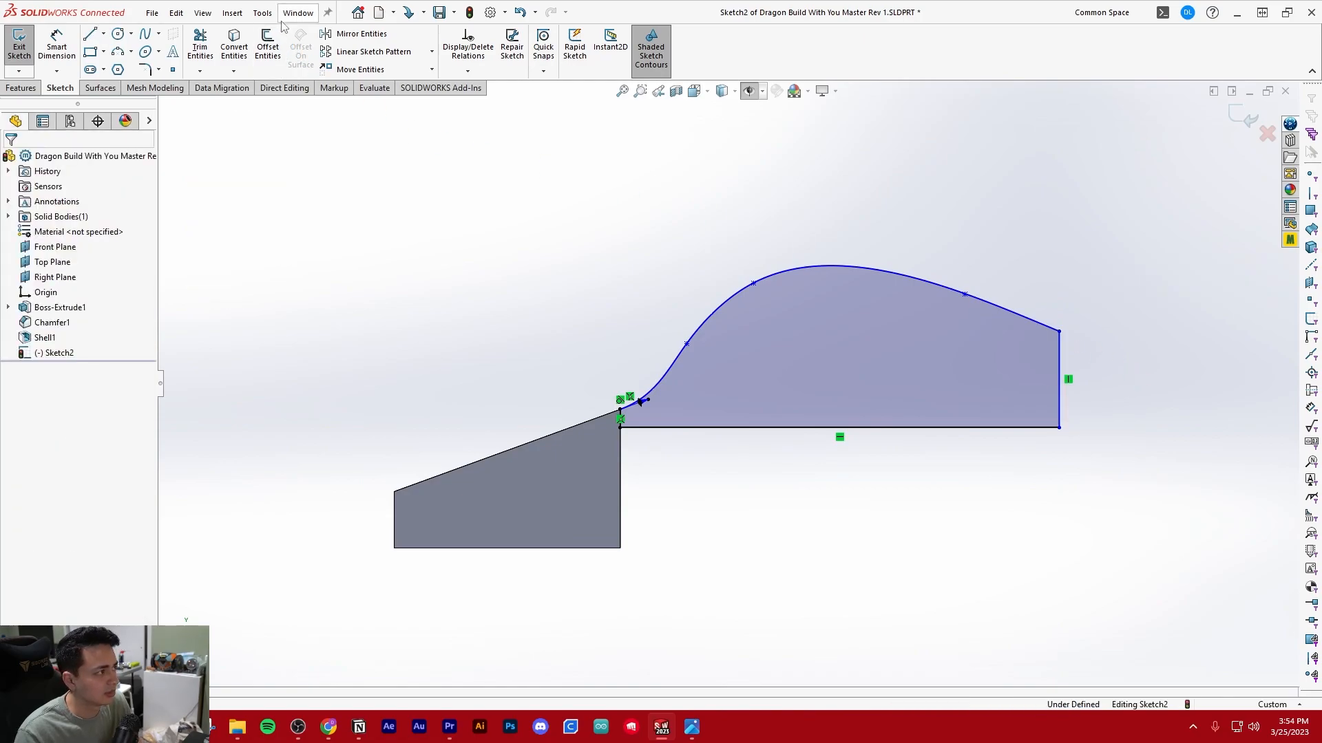
Dimension the body profile's horizontal base line at 79.5 mm
{"action": "middle_click_drag", "start_coordinate": [610, 305], "coordinate": [442, 328], "text": "ctrl"}
{"action": "right_click_drag", "start_coordinate": [607, 478], "coordinate": [607, 438]}
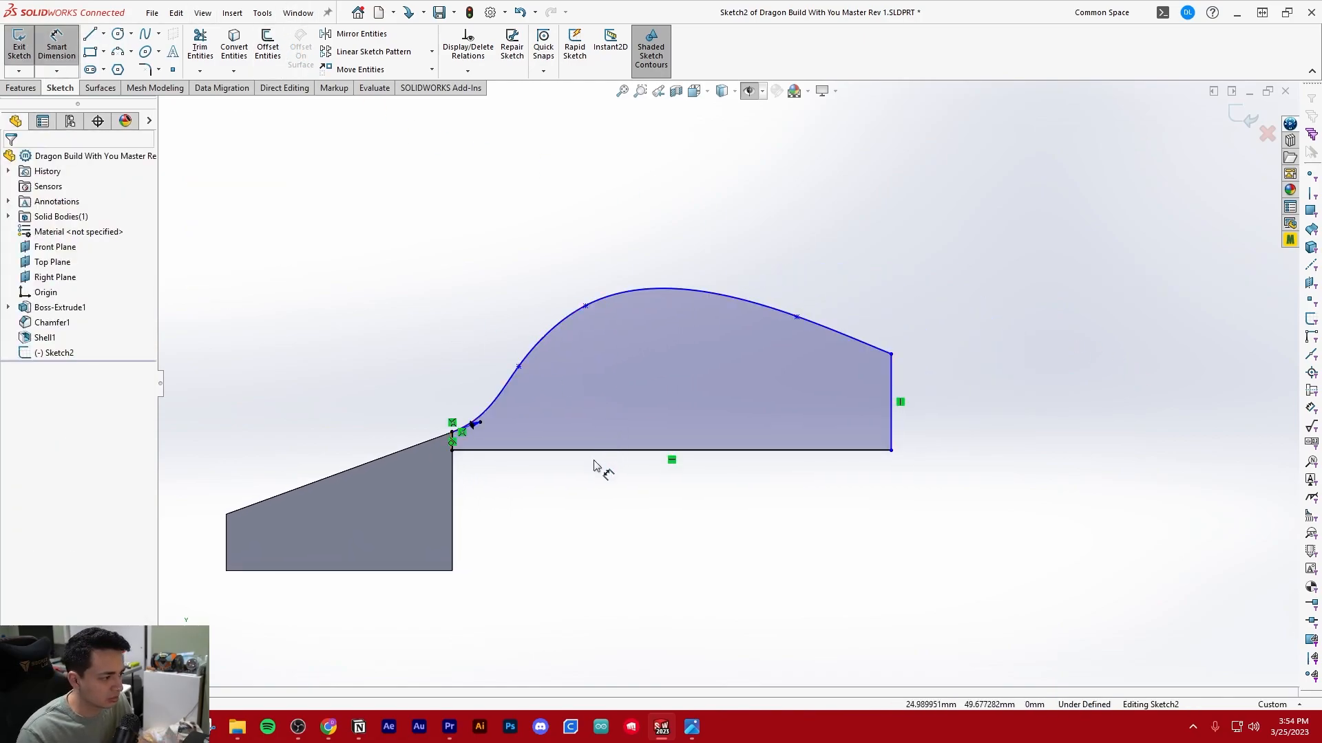
{"action": "left_click", "coordinate": [595, 452]}
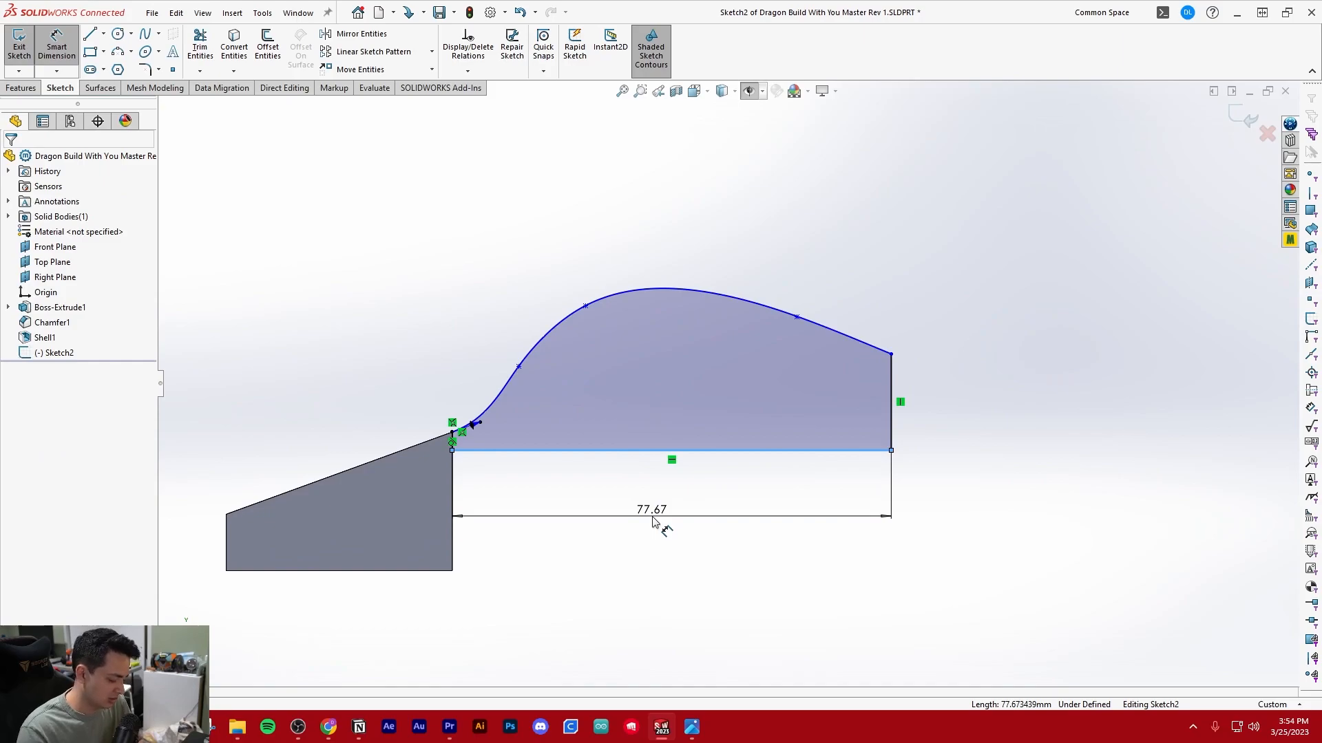
{"action": "left_click", "coordinate": [653, 521]}
{"action": "type", "text": "79.5"}
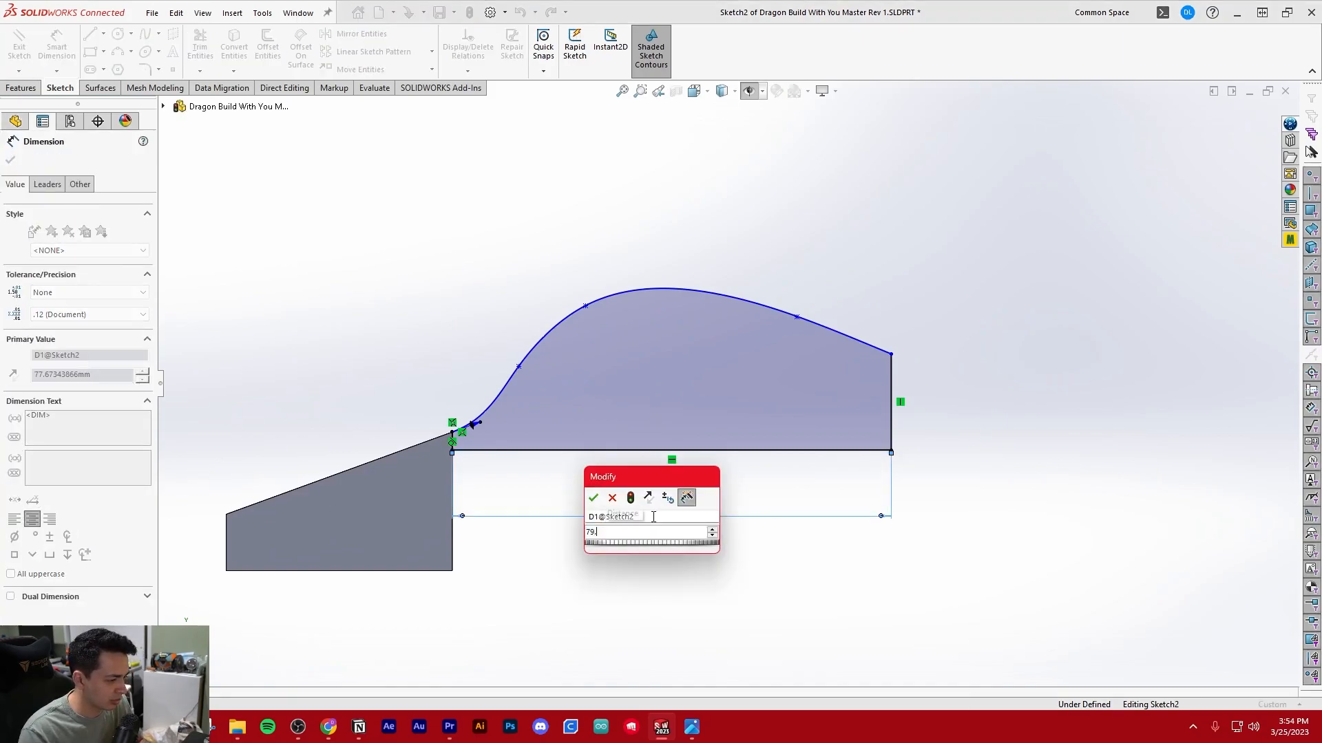
{"action": "key", "text": "Return"}
{"action": "key", "text": "Escape"}
Set up a Mid Plane boss extrusion of the closed body profile with a depth of 100 mm
{"action": "scroll", "coordinate": [708, 356], "scroll_direction": "up", "scroll_amount": 2}
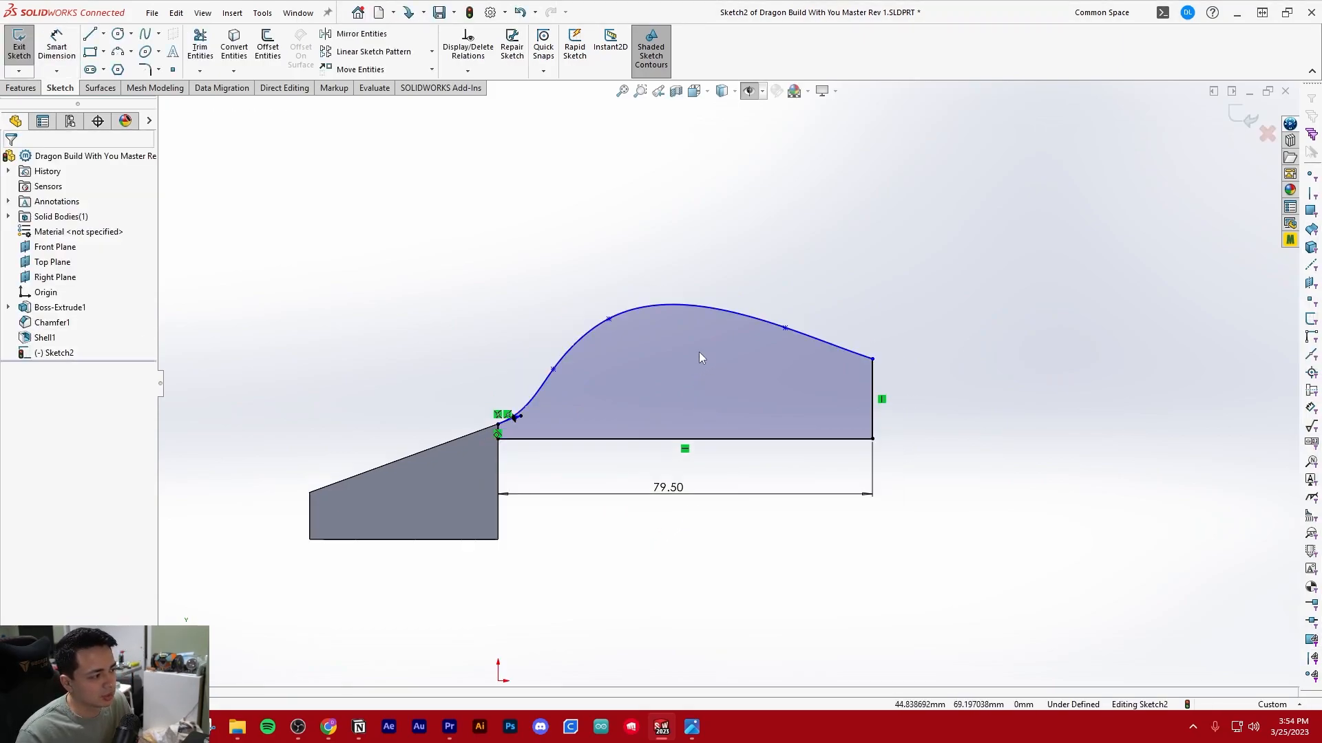
{"action": "scroll", "coordinate": [346, 429], "scroll_direction": "down", "scroll_amount": 2}
{"action": "left_click", "coordinate": [21, 88]}
{"action": "left_click", "coordinate": [24, 48]}
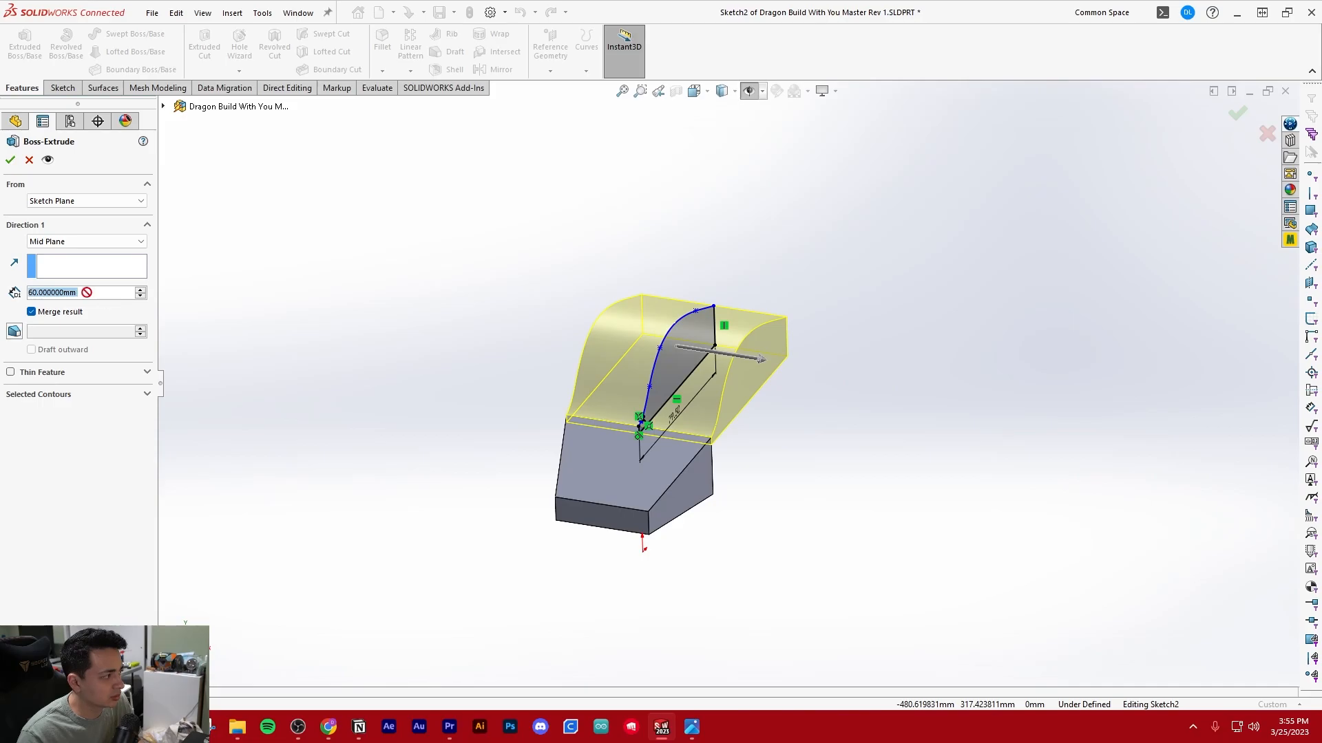
{"action": "type", "text": "100"}
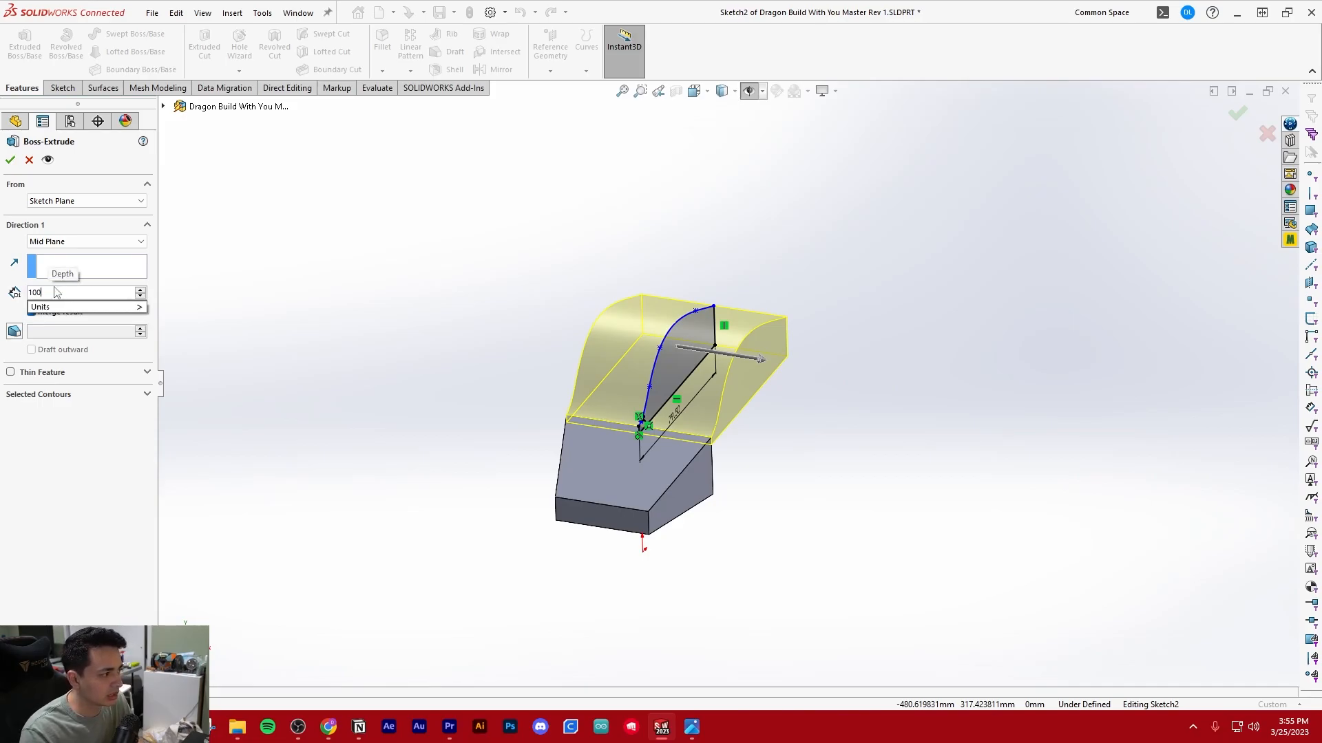
{"action": "key", "text": "Return"}
{"action": "scroll", "coordinate": [607, 349], "scroll_direction": "down", "scroll_amount": 3}
{"action": "scroll", "coordinate": [649, 379], "scroll_direction": "up", "scroll_amount": 3}
{"action": "scroll", "coordinate": [788, 423], "scroll_direction": "down", "scroll_amount": 3}
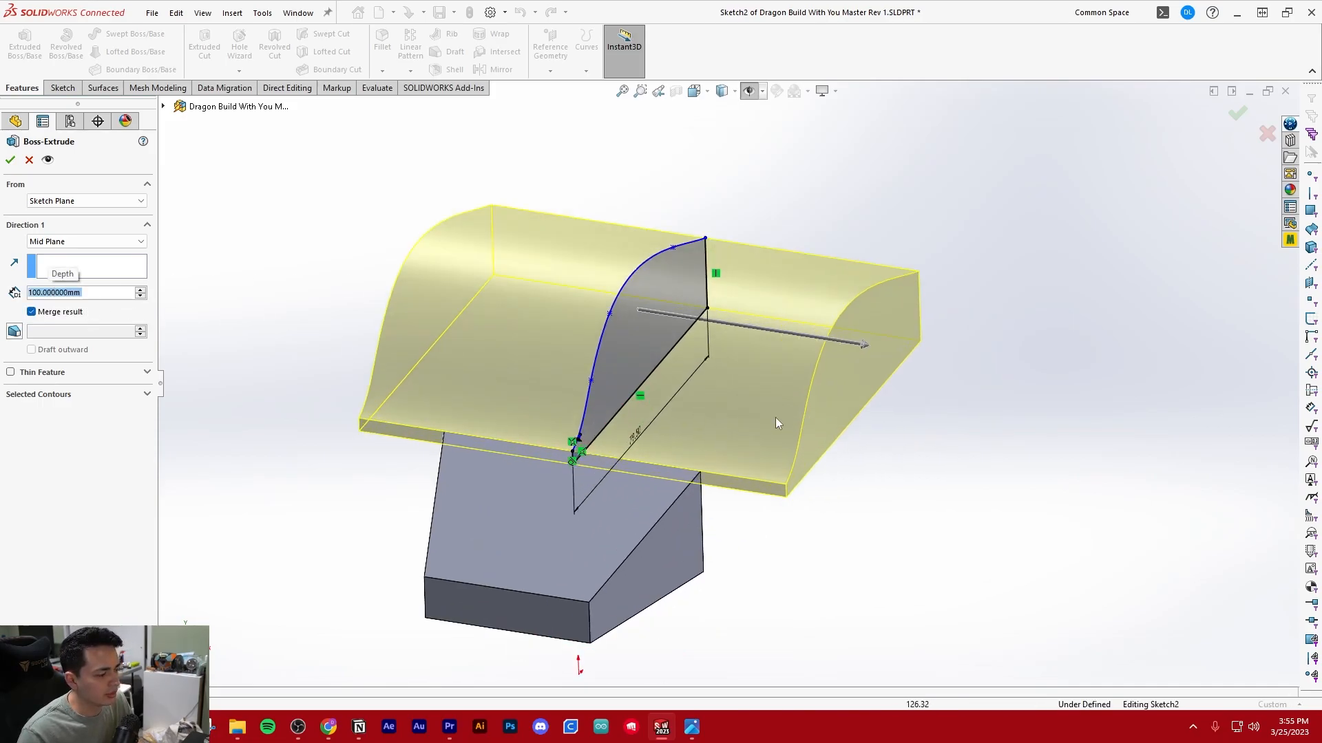
Turn off merging the result so the body stays separate from the head, and complete the extrusion
{"action": "left_click", "coordinate": [32, 312]}
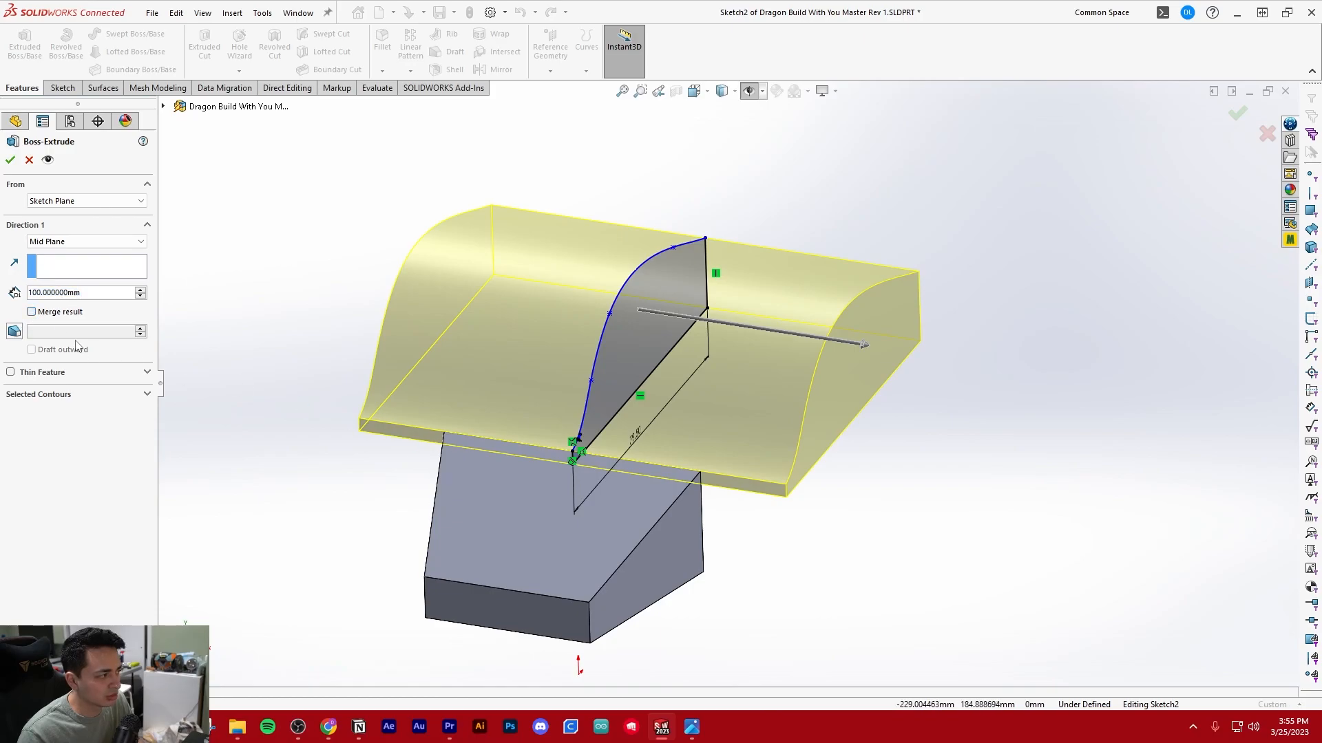
{"action": "middle_click_drag", "start_coordinate": [592, 387], "coordinate": [714, 363]}
{"action": "scroll", "coordinate": [715, 355], "scroll_direction": "down", "scroll_amount": 2}
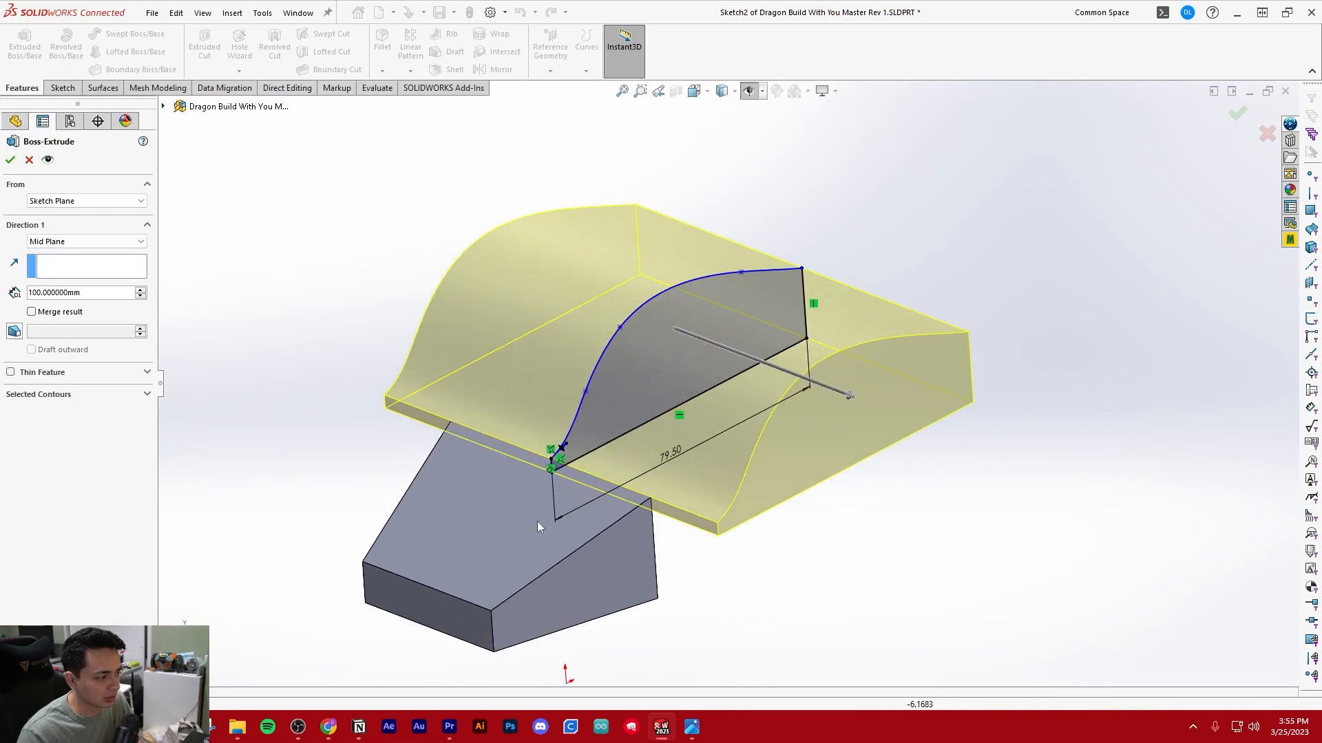
{"action": "scroll", "coordinate": [719, 393], "scroll_direction": "up", "scroll_amount": 3}
{"action": "scroll", "coordinate": [718, 394], "scroll_direction": "down", "scroll_amount": 2}
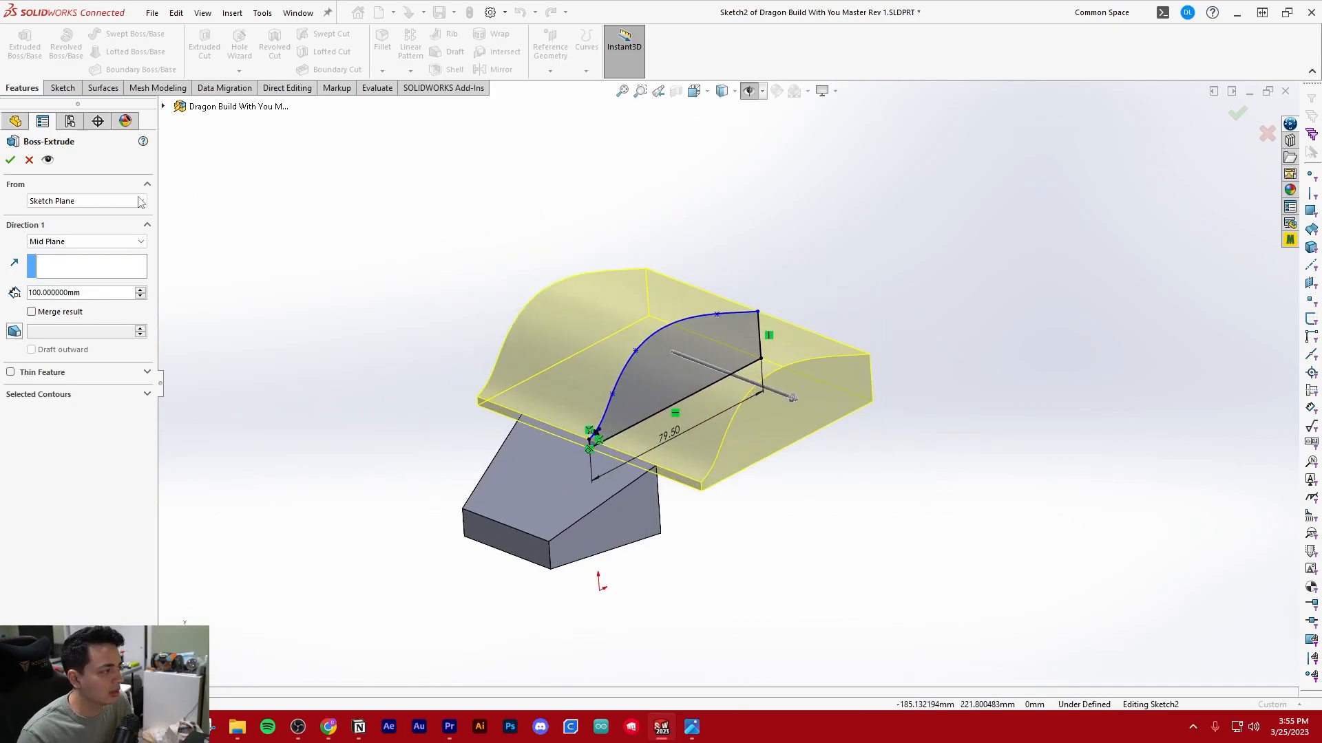
{"action": "left_click", "coordinate": [10, 159]}
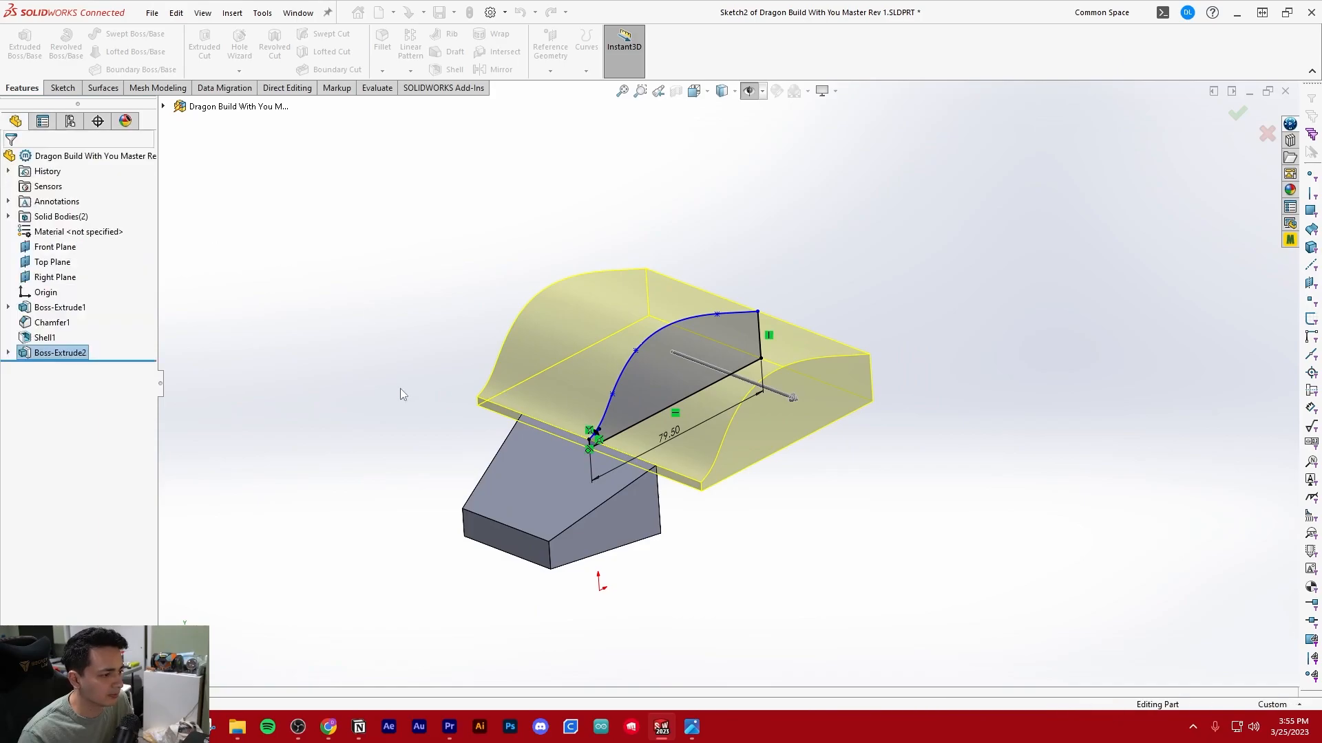
{"action": "middle_click_drag", "start_coordinate": [378, 385], "coordinate": [501, 431]}
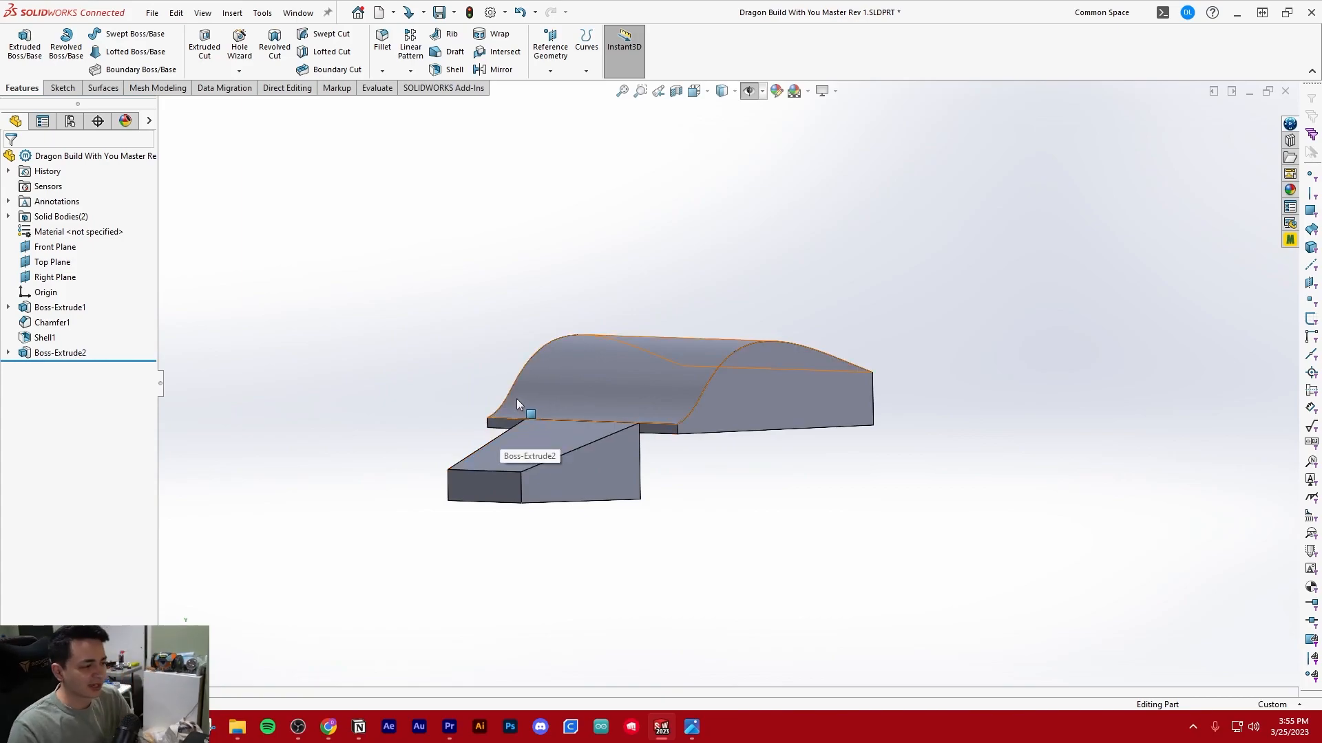
Save the part
{"action": "middle_click_drag", "start_coordinate": [518, 403], "coordinate": [529, 458]}
{"action": "key", "text": "ctrl+s"}
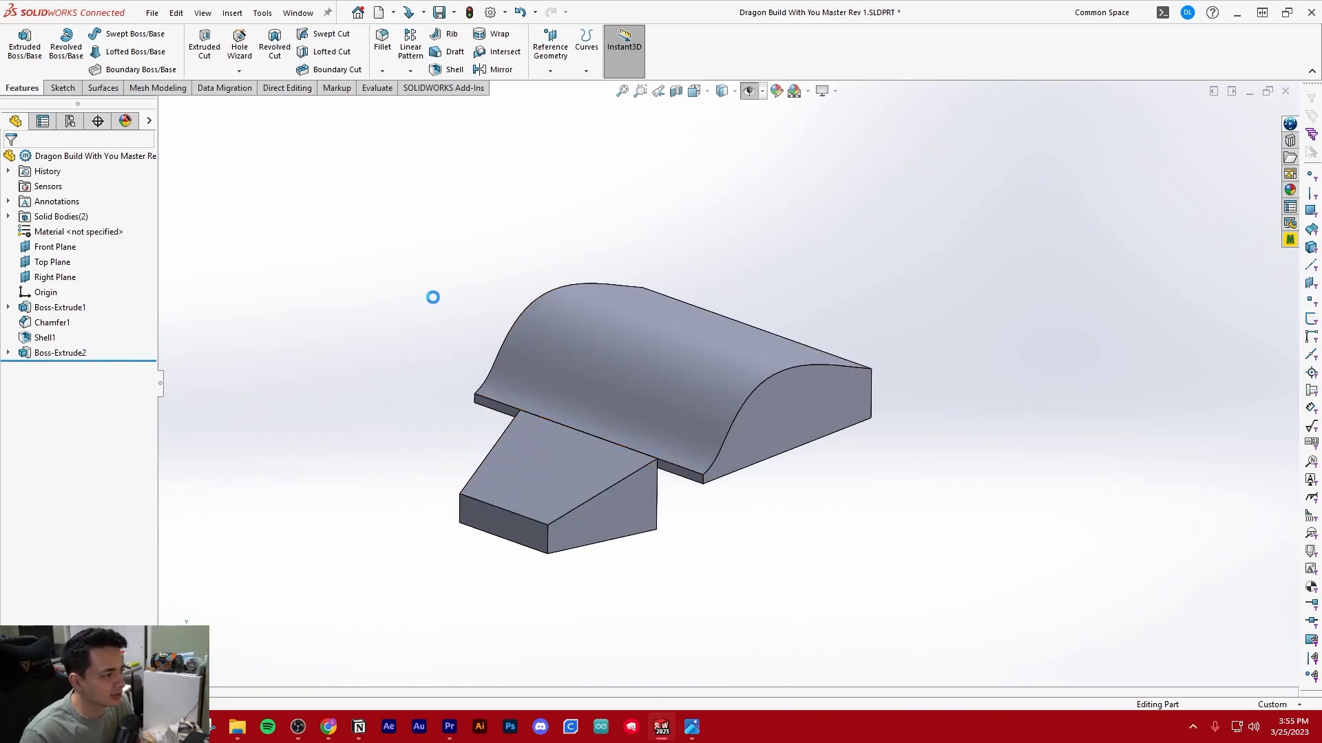
Examine the head's chamfered sides and how they meet the wider body from several angles
{"action": "scroll", "coordinate": [511, 259], "scroll_direction": "up", "scroll_amount": 4}
{"action": "middle_click_drag", "start_coordinate": [513, 262], "coordinate": [635, 323]}
{"action": "scroll", "coordinate": [712, 370], "scroll_direction": "down", "scroll_amount": 4}
{"action": "mouse_move", "coordinate": [699, 357]}
{"action": "middle_mouse_down"}
{"action": "mouse_move", "coordinate": [661, 295]}
{"action": "mouse_move", "coordinate": [549, 298]}
{"action": "mouse_move", "coordinate": [691, 357]}
{"action": "middle_mouse_up"}
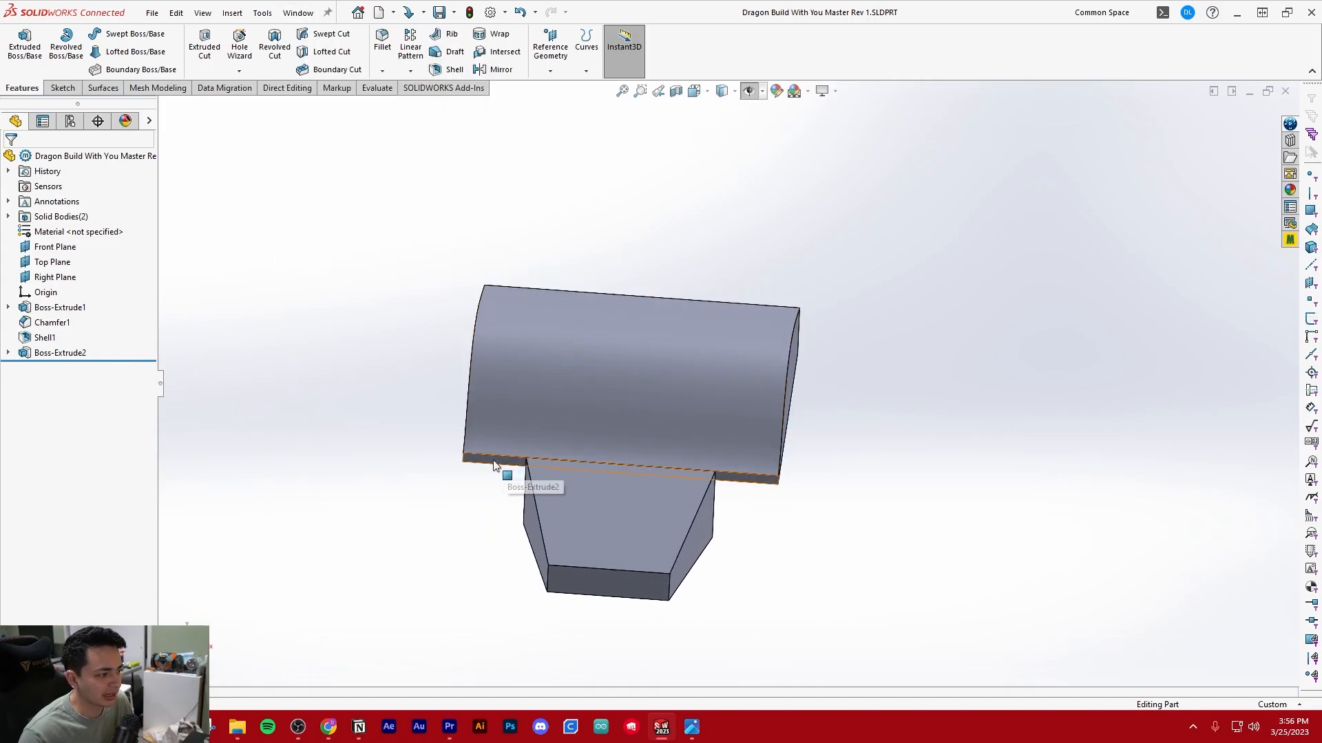
{"action": "middle_click_drag", "start_coordinate": [442, 461], "coordinate": [642, 559]}
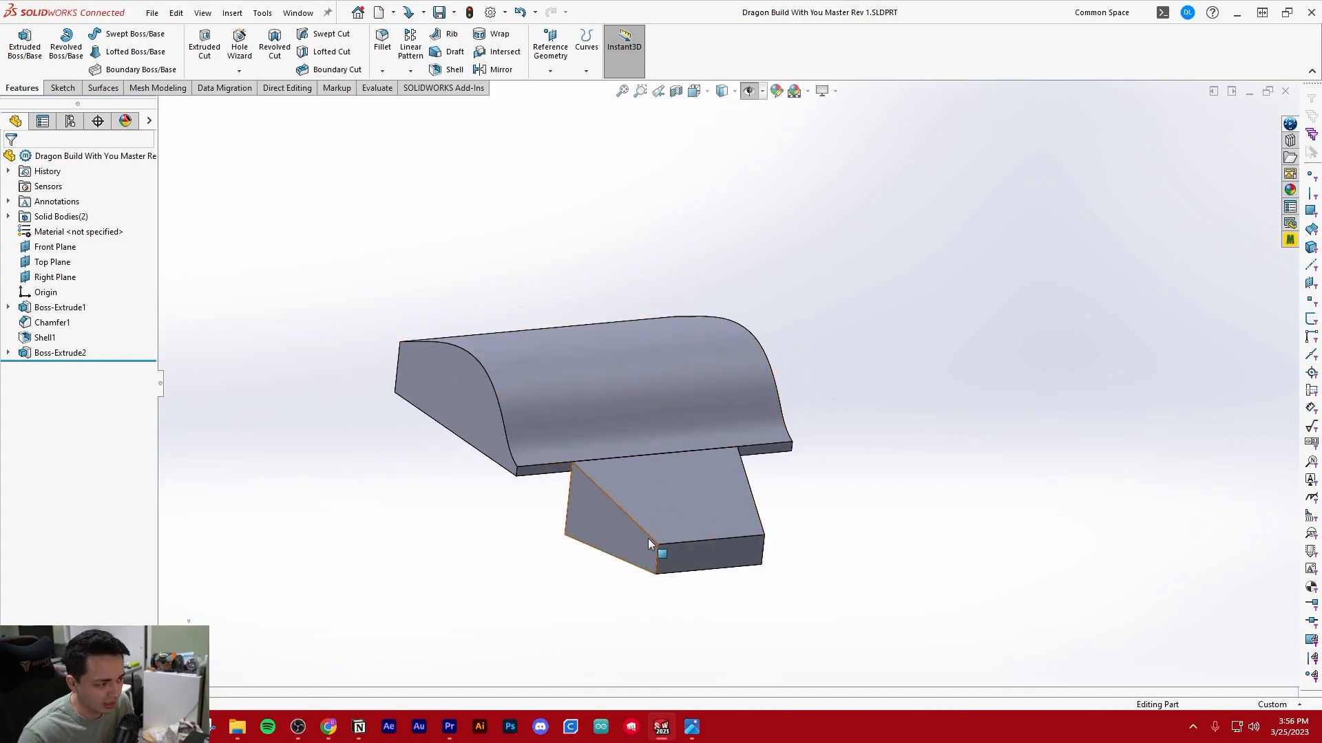
{"action": "left_click", "coordinate": [595, 516]}
{"action": "scroll", "coordinate": [684, 511], "scroll_direction": "down", "scroll_amount": 2}
{"action": "middle_click_drag", "start_coordinate": [684, 510], "coordinate": [613, 490]}
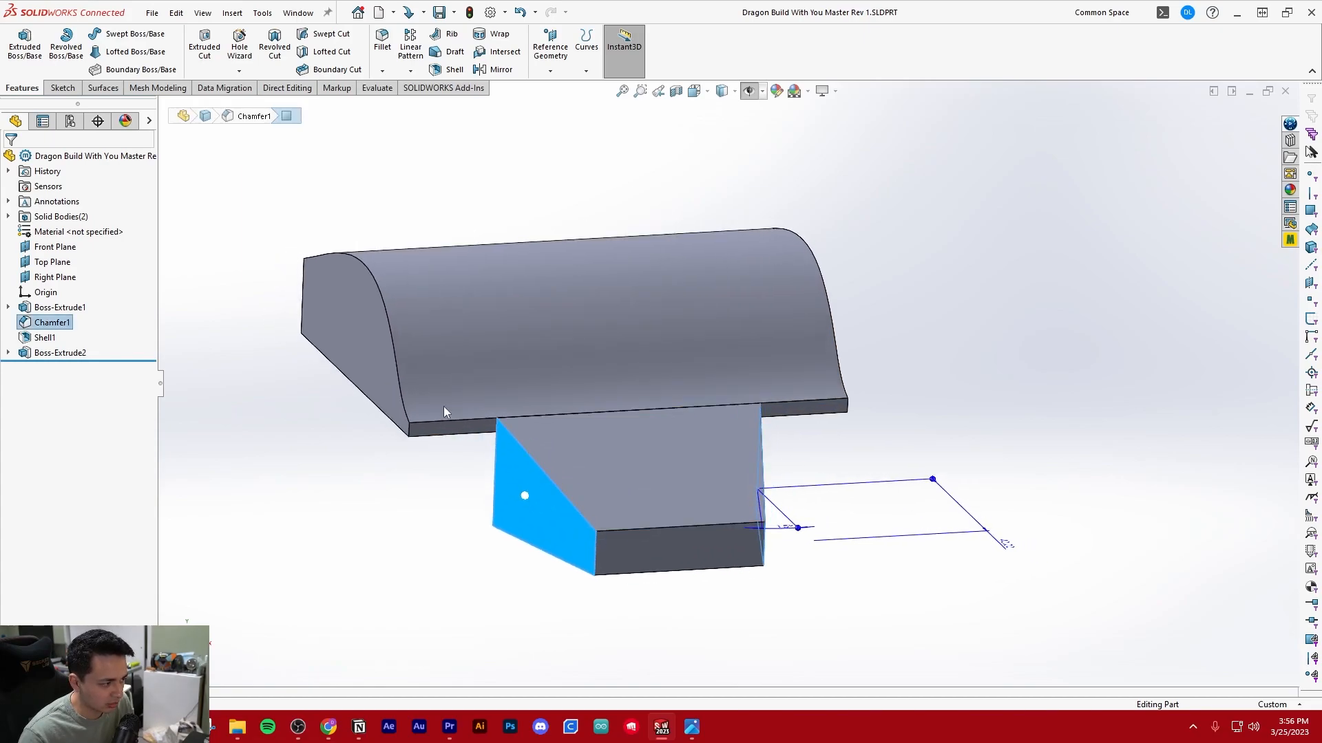
{"action": "scroll", "coordinate": [333, 412], "scroll_direction": "up", "scroll_amount": 4}
{"action": "left_click", "coordinate": [460, 487]}
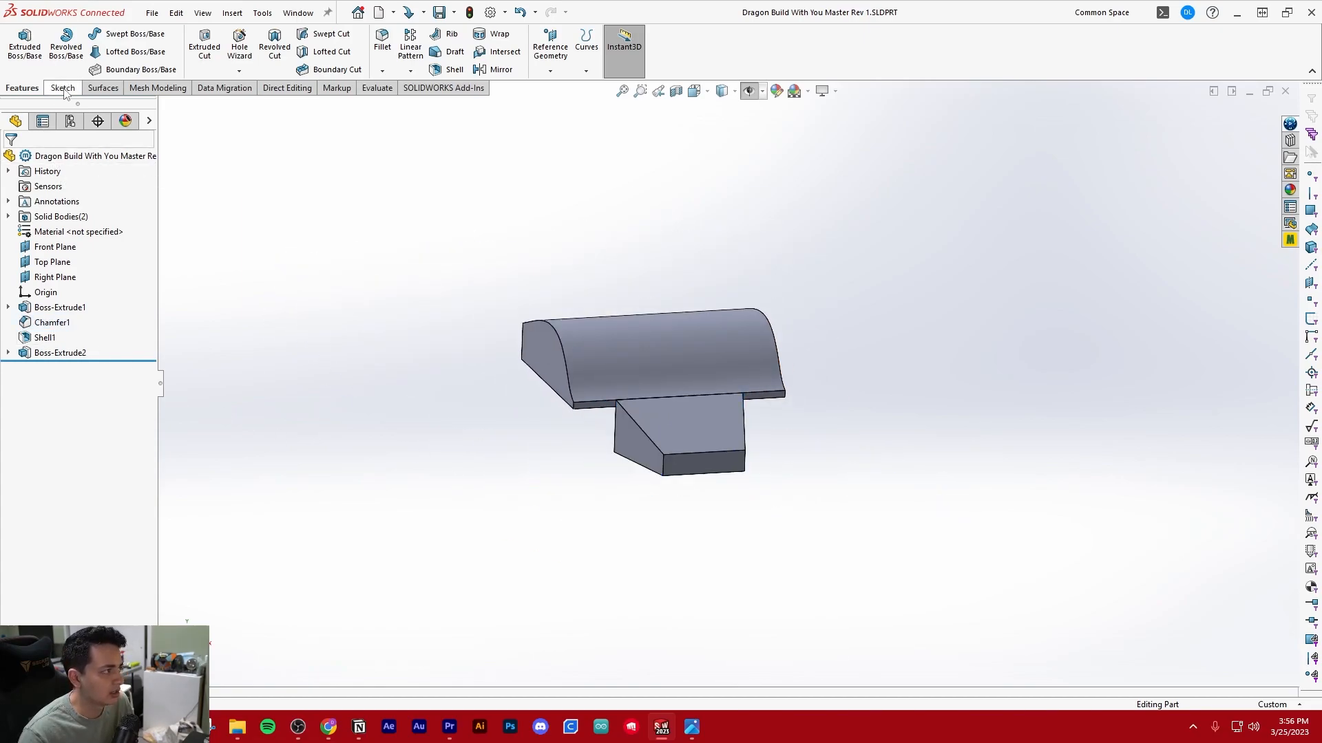
Start a new sketch on the Top Plane
{"action": "left_click", "coordinate": [62, 88]}
{"action": "left_click", "coordinate": [19, 41]}
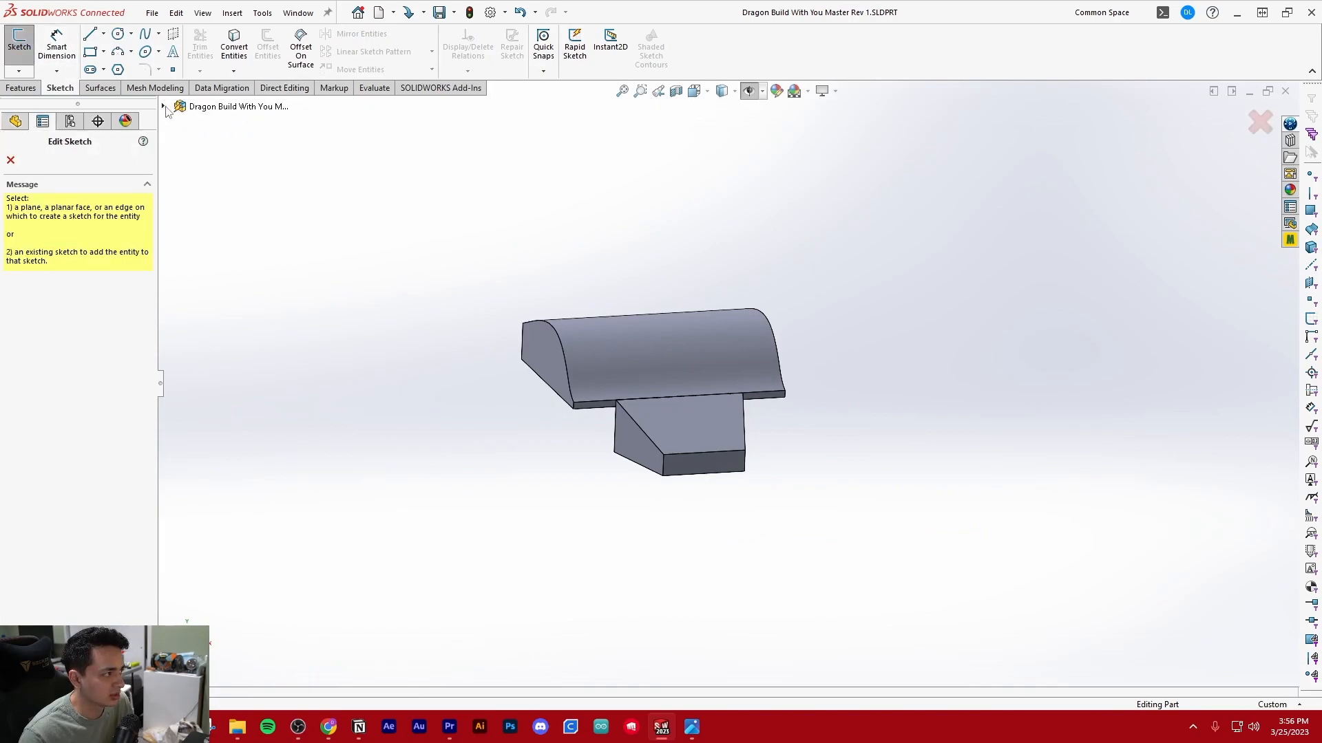
{"action": "left_click", "coordinate": [164, 107]}
{"action": "left_click", "coordinate": [219, 227]}
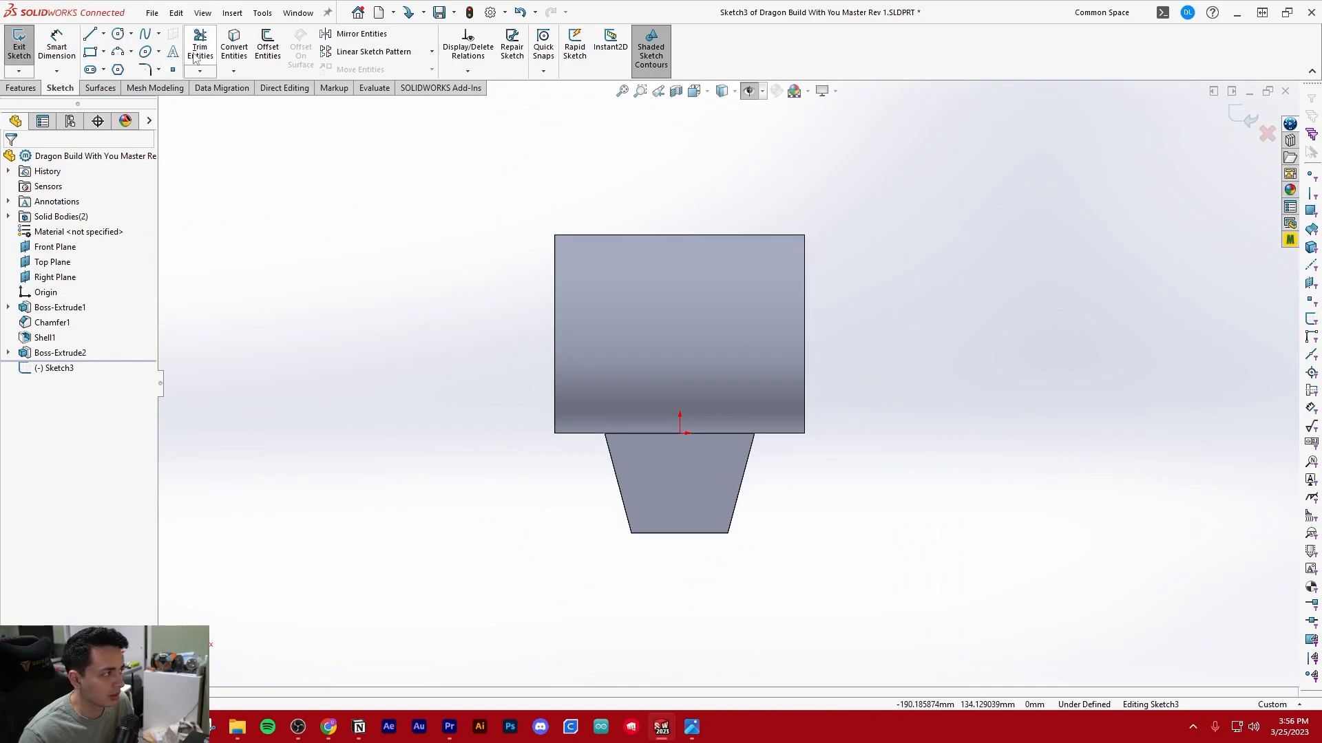
Convert the head's left slanted edge into a sketch line
{"action": "left_click", "coordinate": [221, 46]}
{"action": "scroll", "coordinate": [775, 338], "scroll_direction": "down", "scroll_amount": 2}
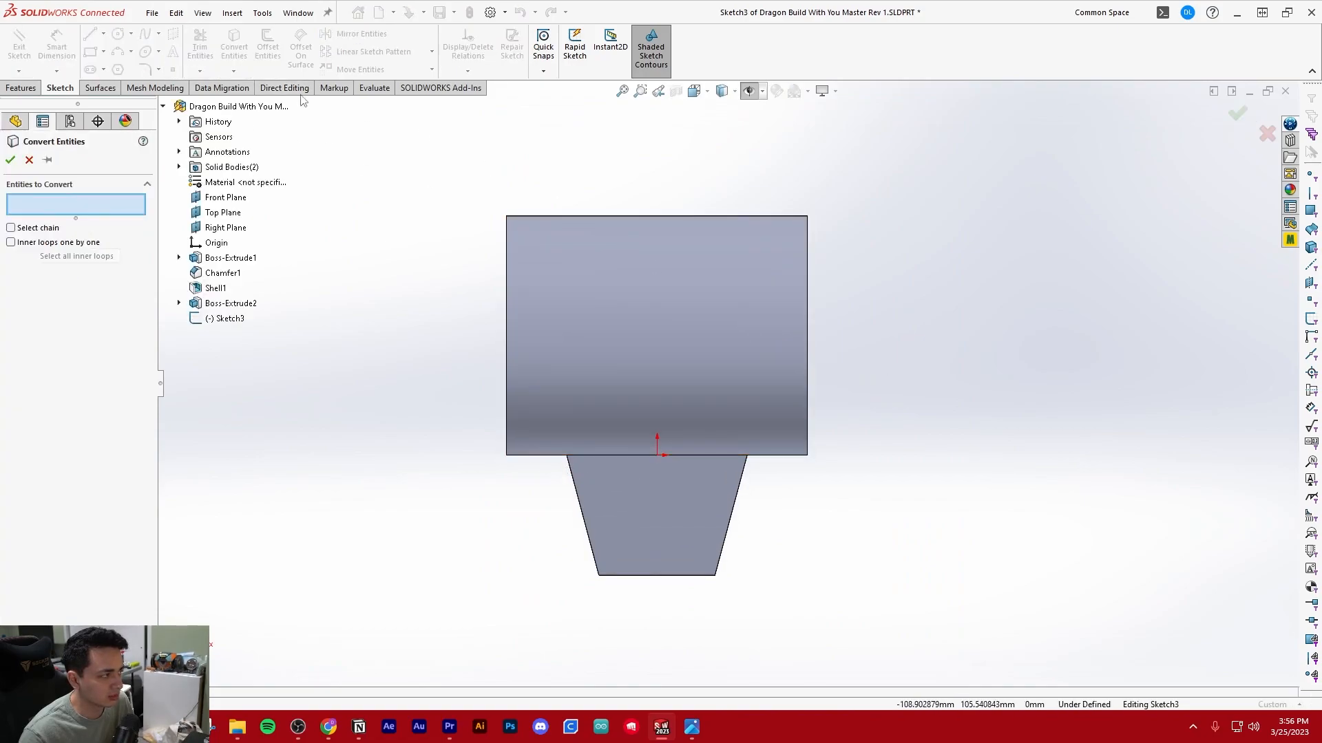
{"action": "left_click", "coordinate": [577, 487]}
{"action": "key", "text": "Return"}
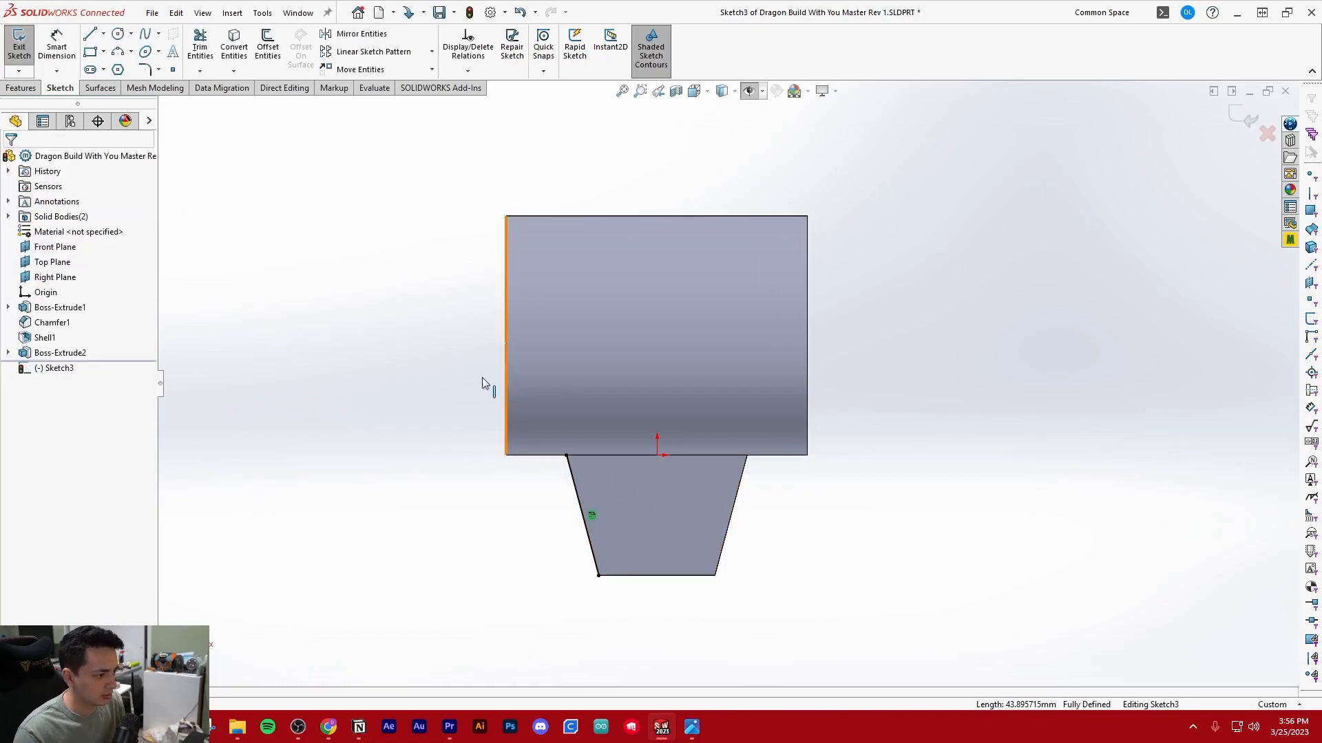
Draw a line about 110.7 mm long from the converted edge's upper end, slanting outward past the body's rear edge
{"action": "key", "text": "l"}
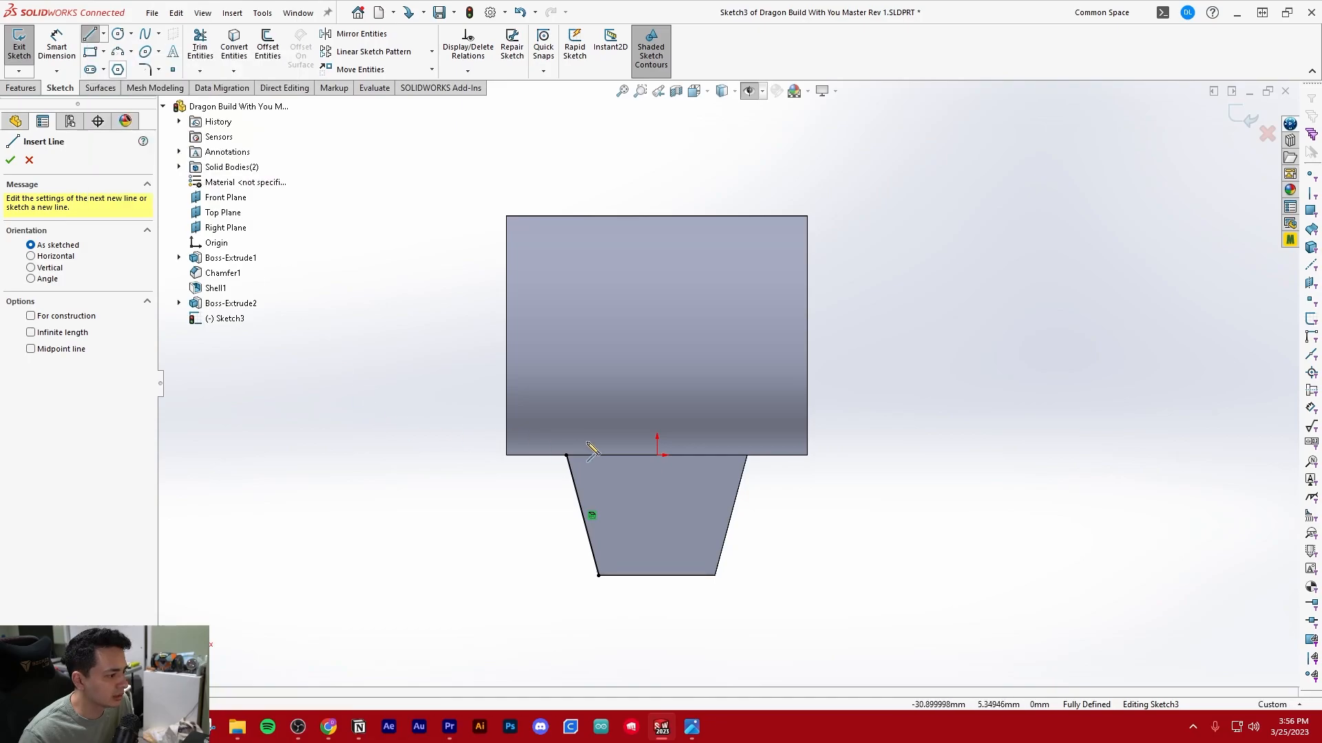
{"action": "left_click", "coordinate": [565, 455]}
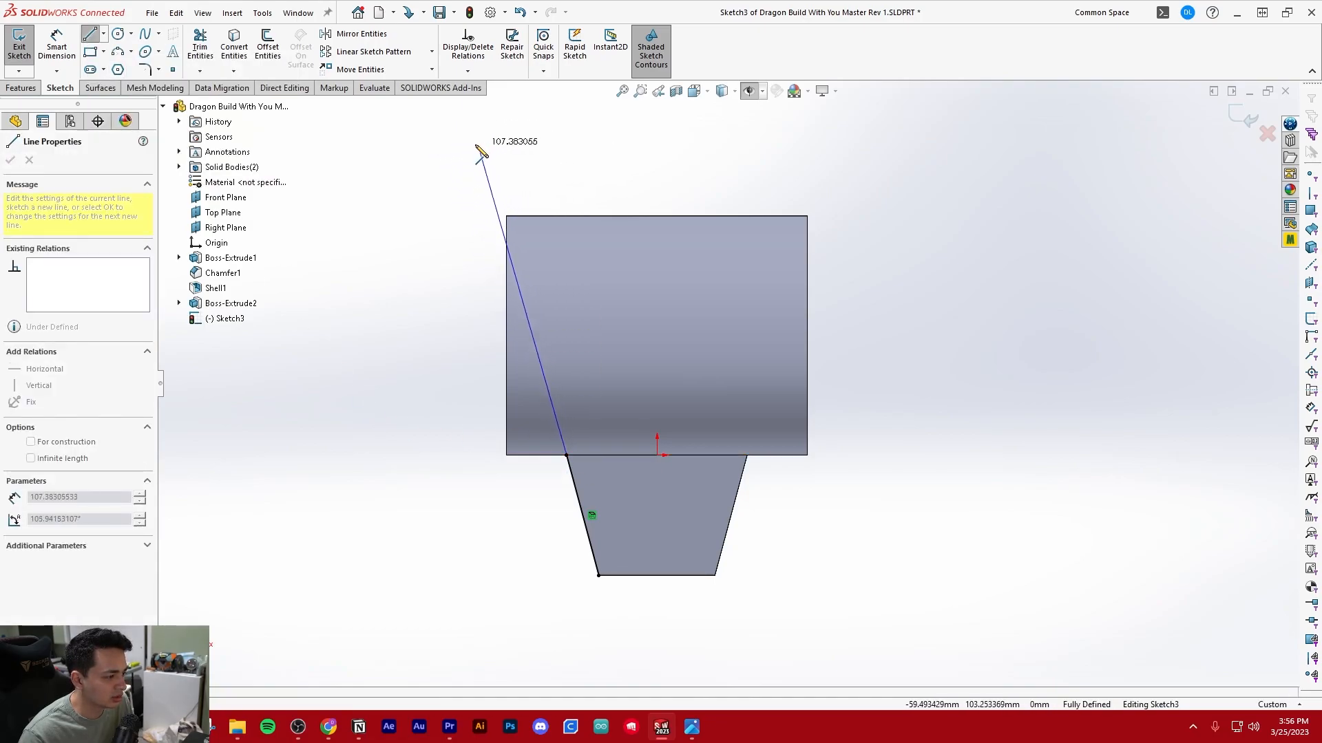
{"action": "left_click", "coordinate": [473, 135]}
{"action": "key", "text": "Escape"}
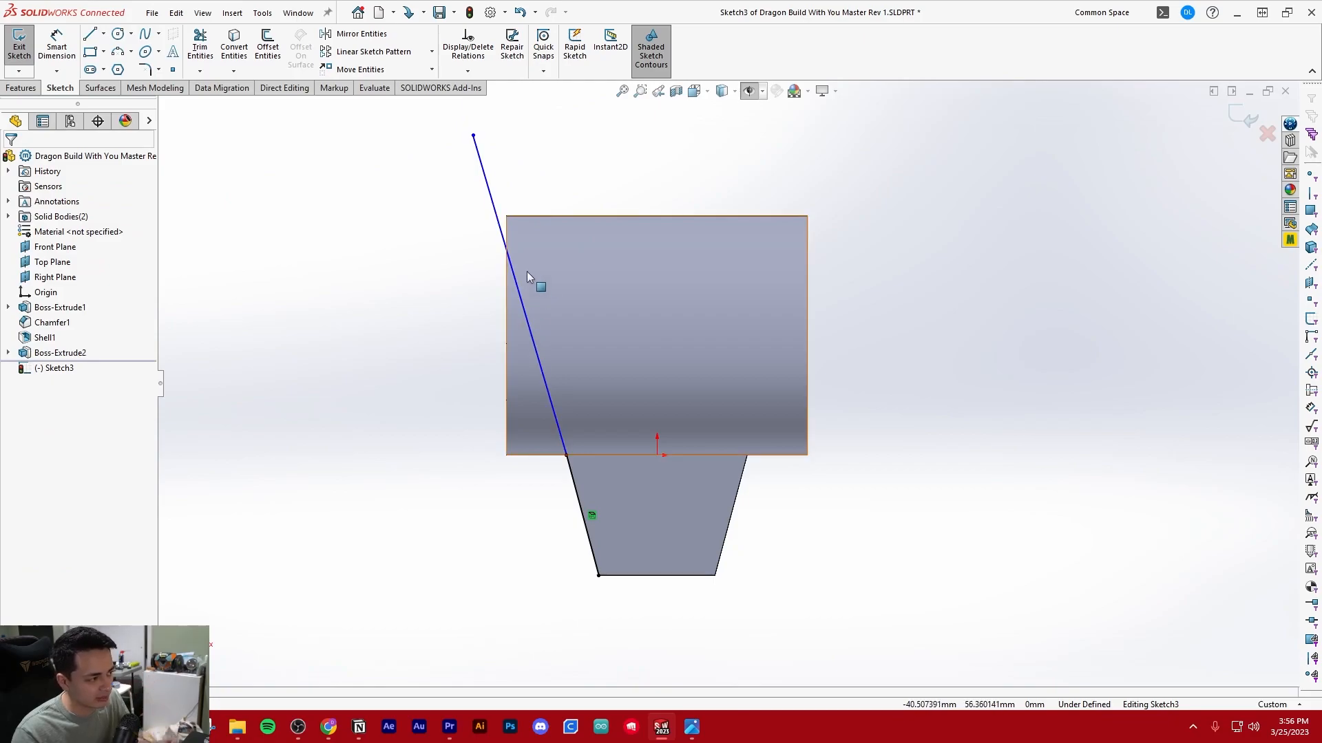
Make the long slanted line collinear with the converted head edge
{"action": "left_click", "coordinate": [537, 353]}
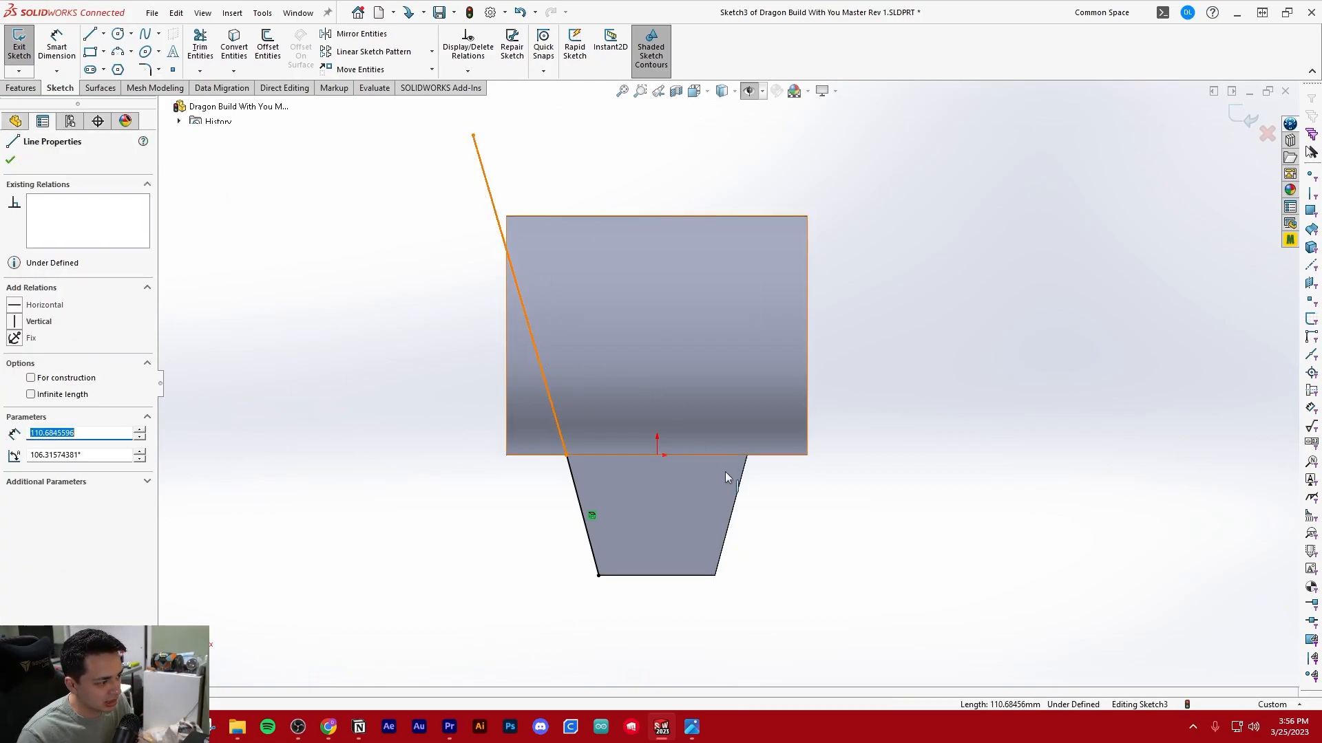
{"action": "left_click", "coordinate": [572, 473], "text": "ctrl"}
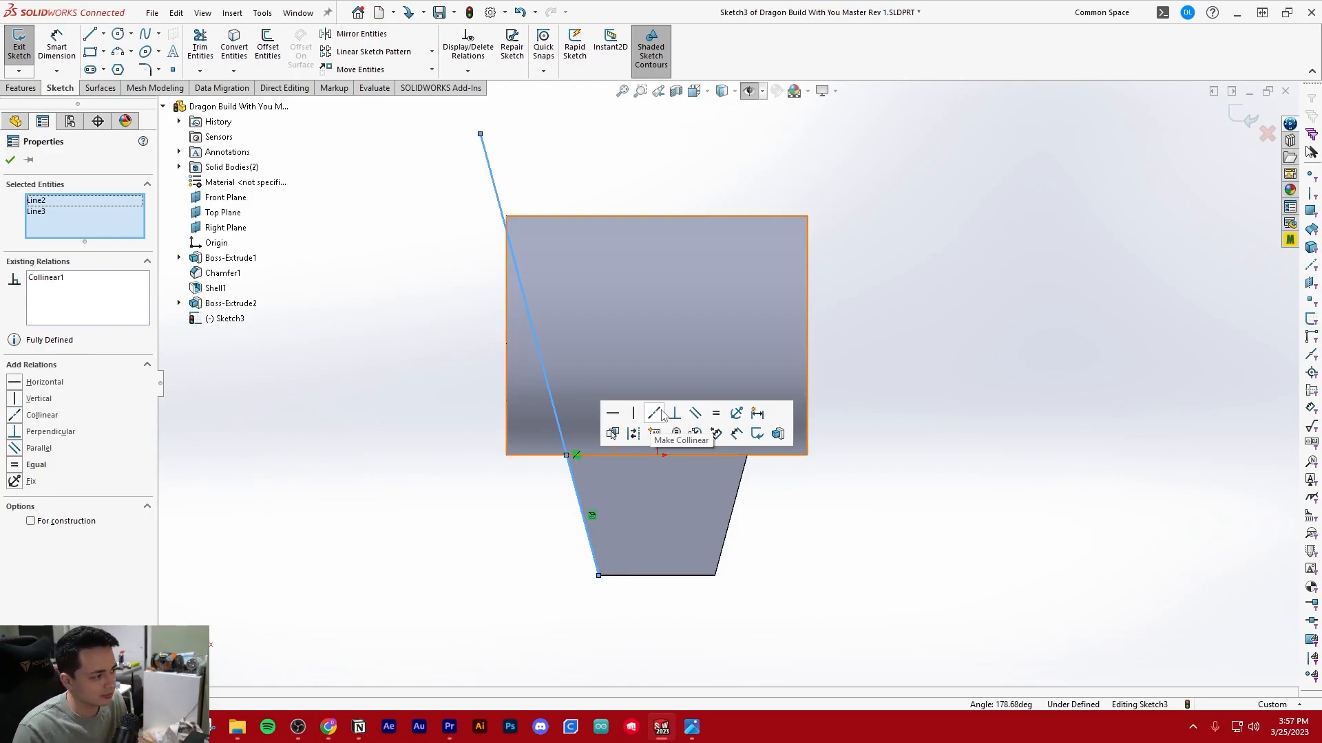
{"action": "left_click", "coordinate": [660, 411]}
{"action": "left_click", "coordinate": [381, 392]}
Close the left profile with a horizontal line outward, a vertical line about 147 mm long and an 84 mm horizontal line to the head's front corner
{"action": "key", "text": "z"}
{"action": "scroll", "coordinate": [744, 241], "scroll_direction": "down", "scroll_amount": 3}
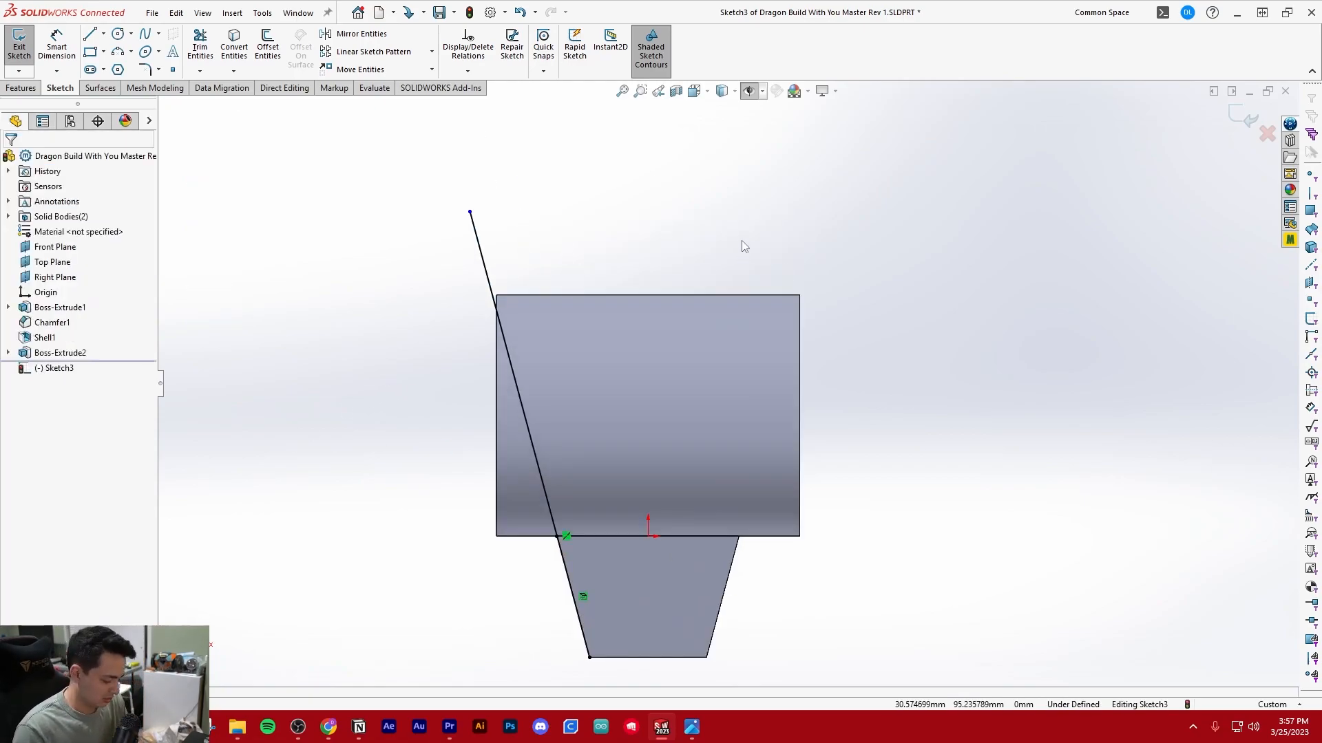
{"action": "key", "text": "l"}
{"action": "left_click", "coordinate": [469, 212]}
{"action": "left_click", "coordinate": [334, 211]}
{"action": "key", "text": "z"}
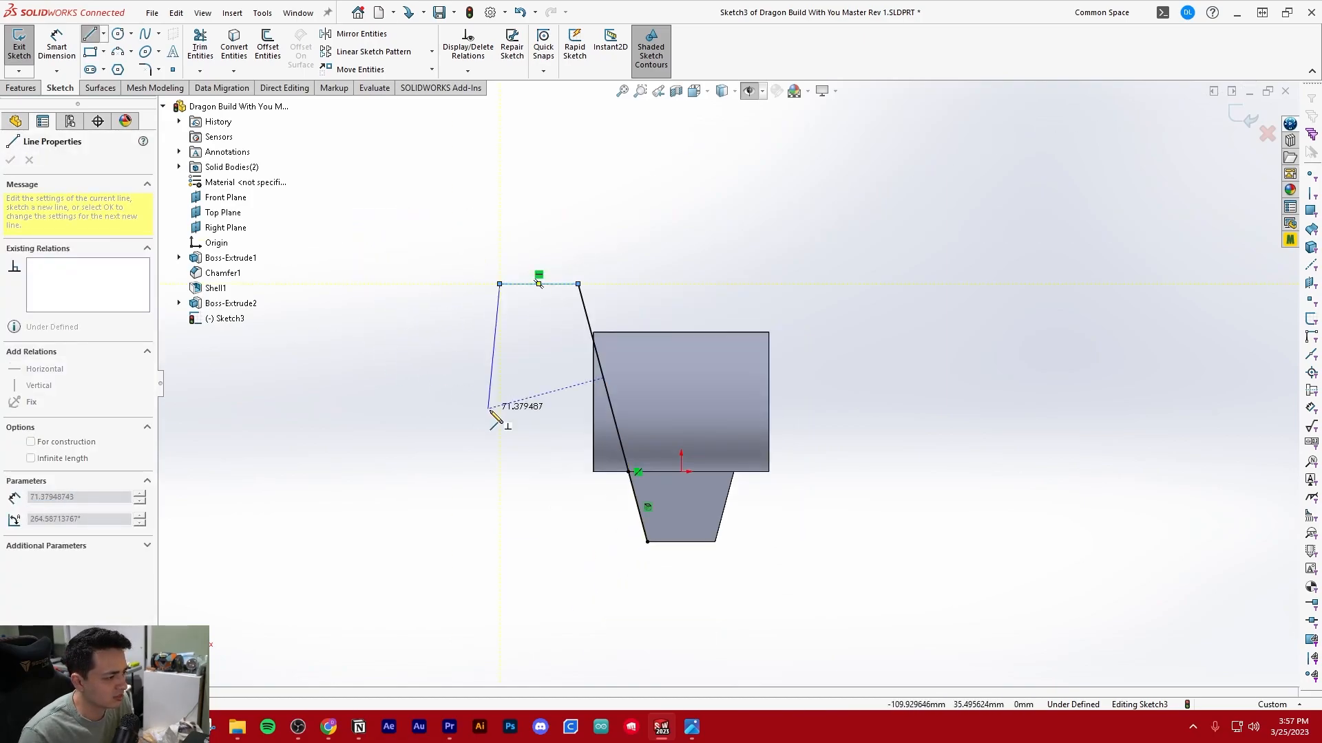
{"action": "left_click", "coordinate": [499, 542]}
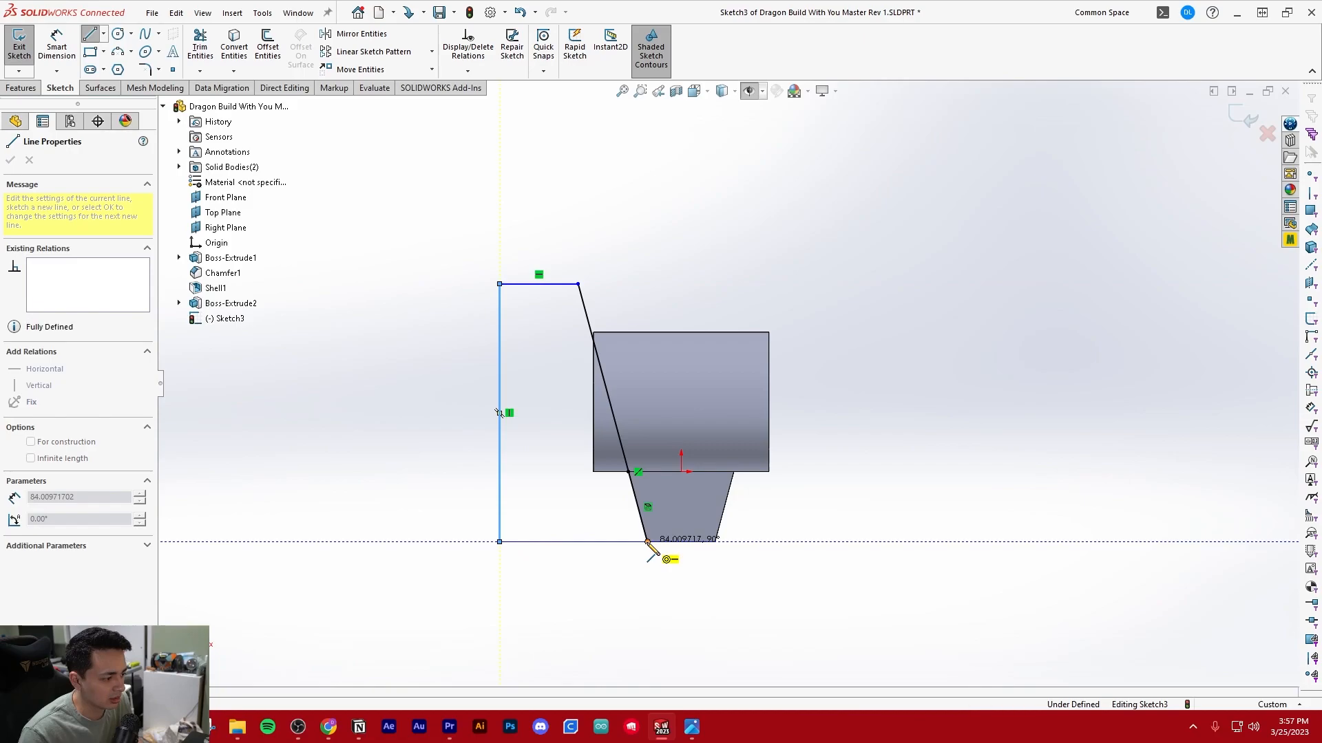
{"action": "left_click", "coordinate": [647, 542]}
{"action": "key", "text": "Escape"}
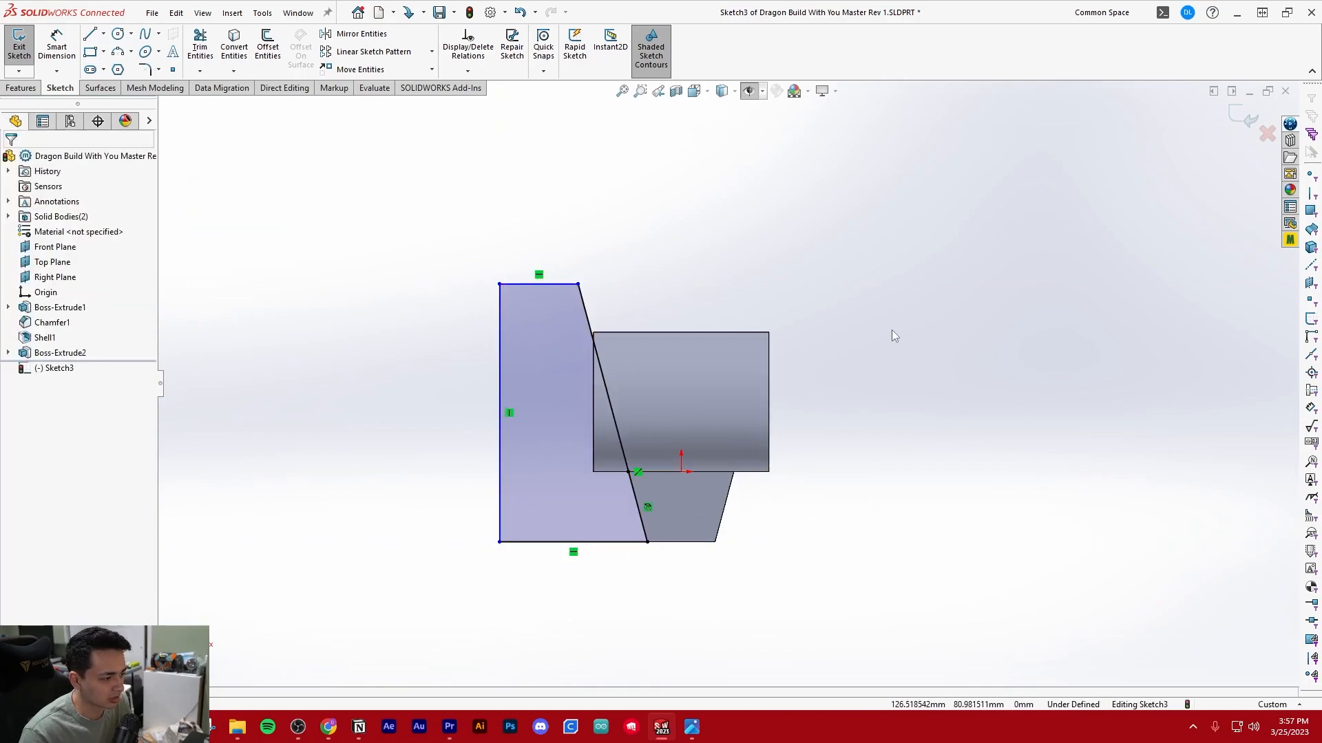
Draw a vertical line about 65 mm long up from the origin and make it a construction line
{"action": "middle_click_drag", "start_coordinate": [899, 330], "coordinate": [788, 316], "text": "ctrl"}
{"action": "key", "text": "l"}
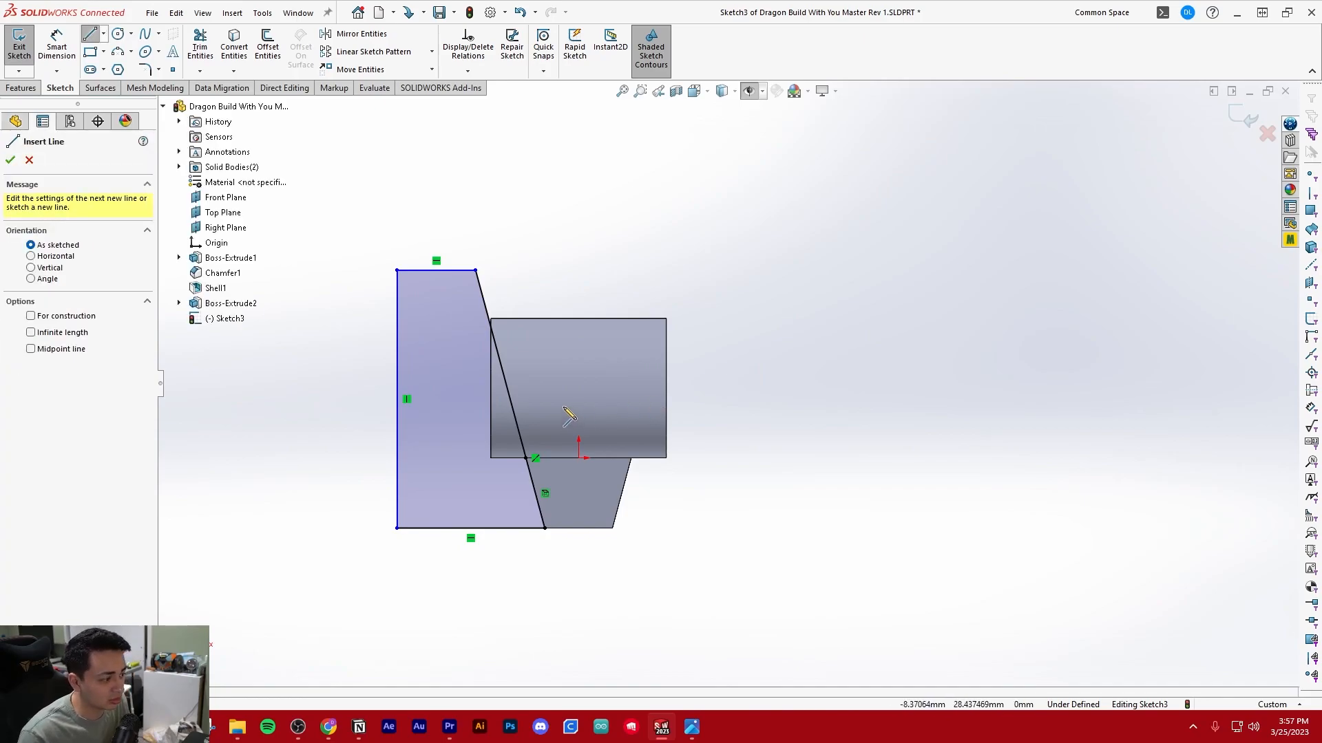
{"action": "scroll", "coordinate": [569, 408], "scroll_direction": "down", "scroll_amount": 2}
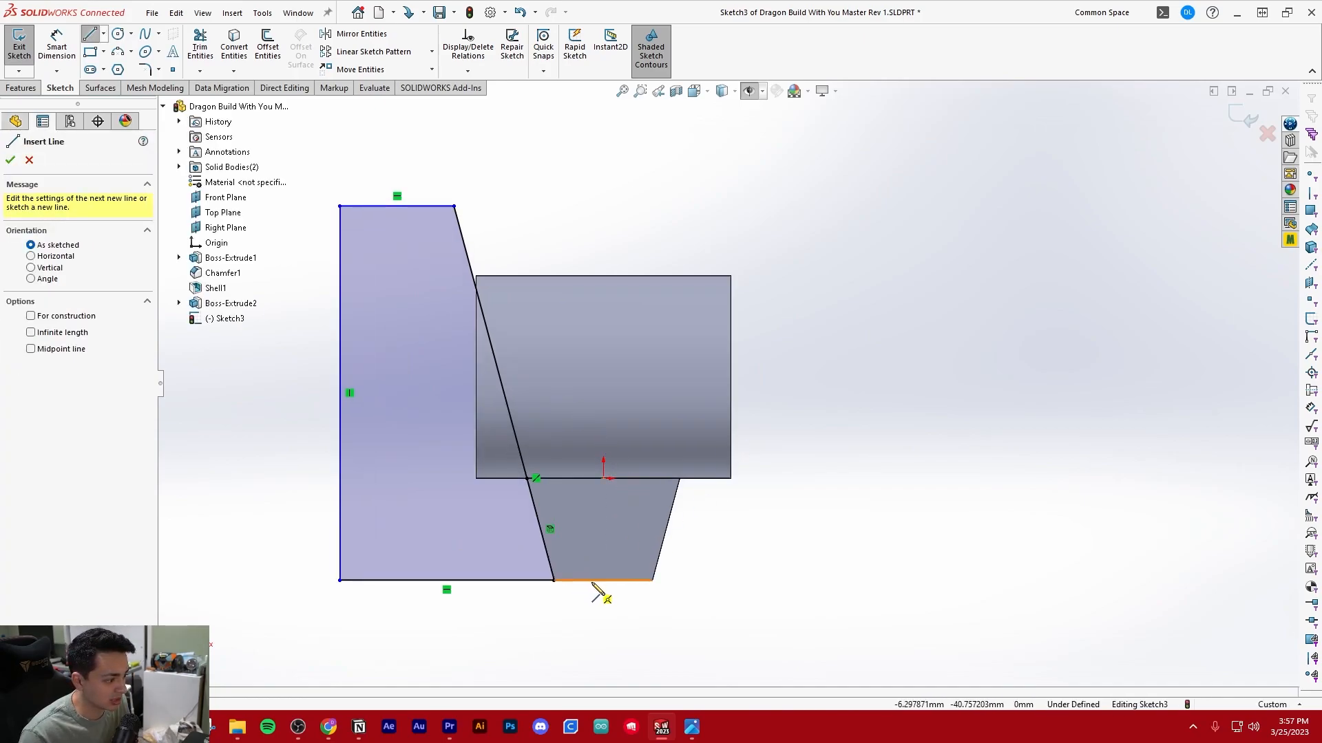
{"action": "left_click", "coordinate": [604, 478]}
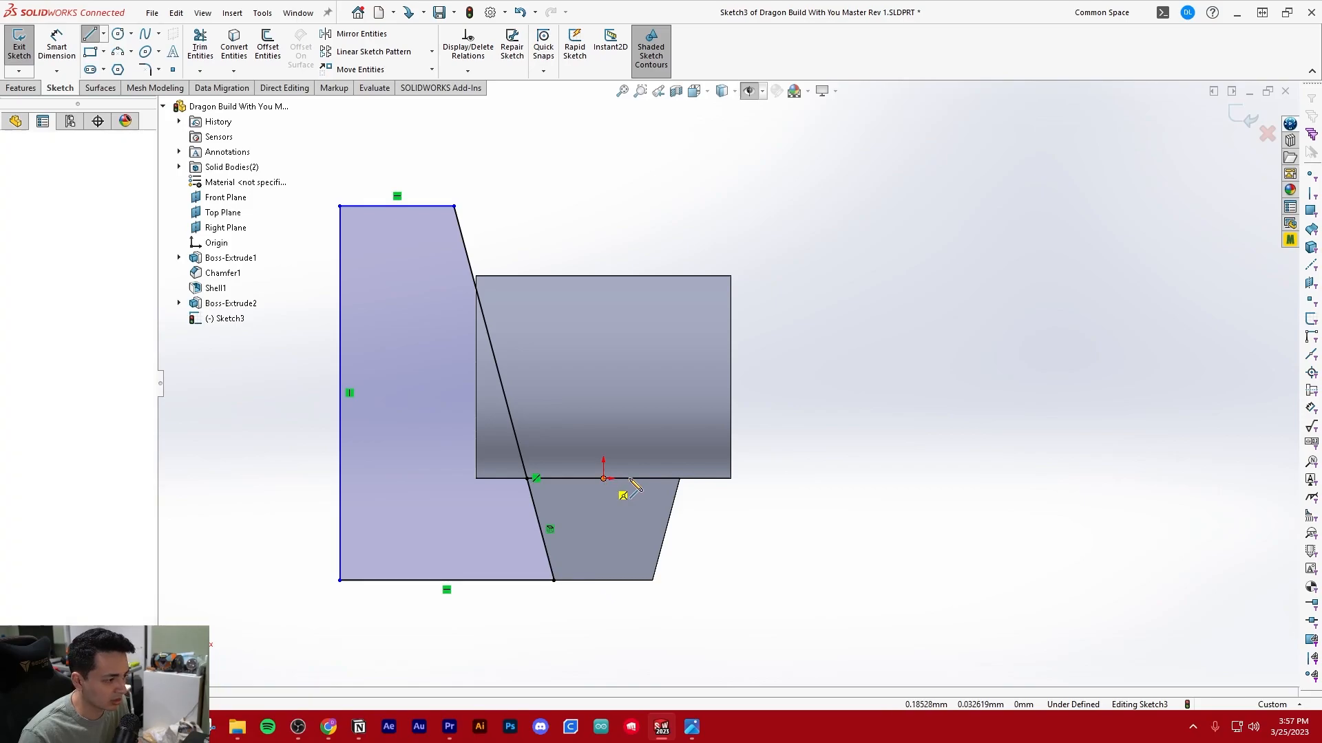
{"action": "left_click", "coordinate": [605, 311]}
{"action": "key", "text": "Escape"}
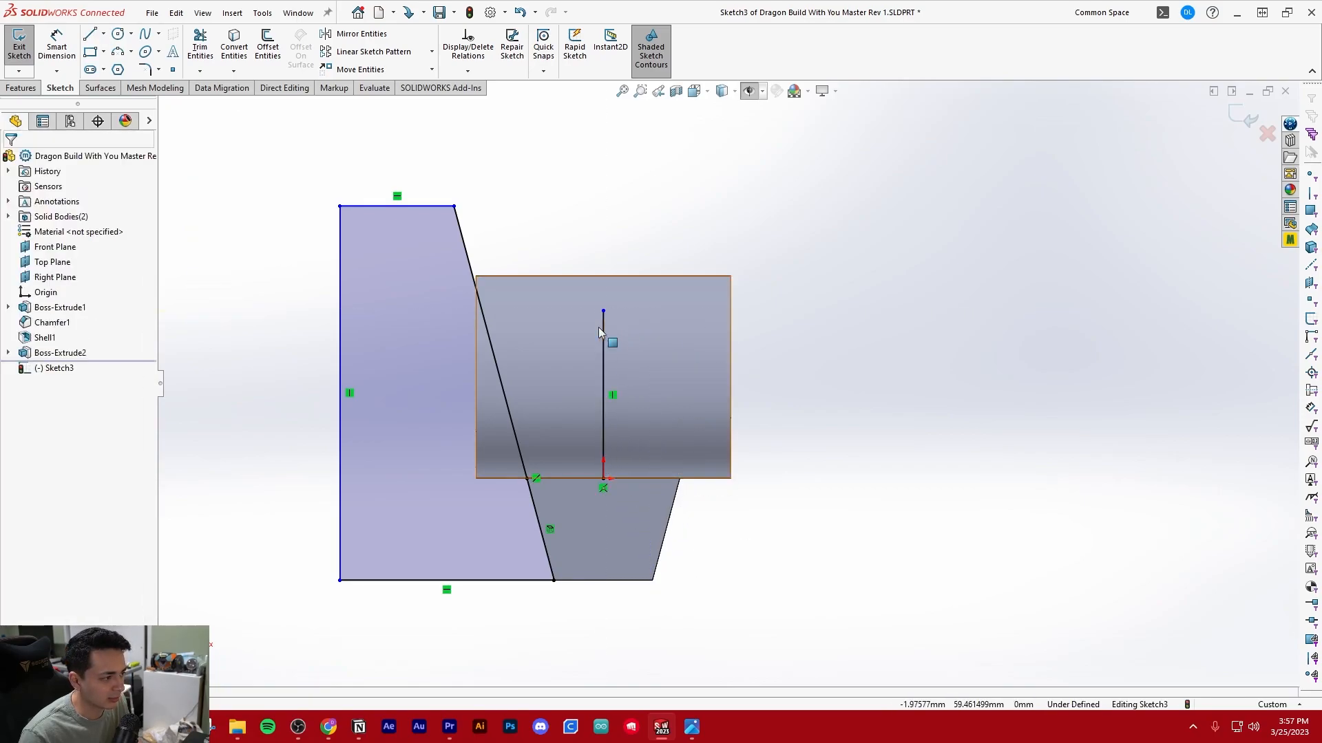
{"action": "left_click", "coordinate": [602, 329]}
{"action": "left_click", "coordinate": [664, 289]}
Mirror the five lines of the closed left profile about the vertical centerline
{"action": "left_click_drag", "start_coordinate": [264, 132], "coordinate": [568, 666]}
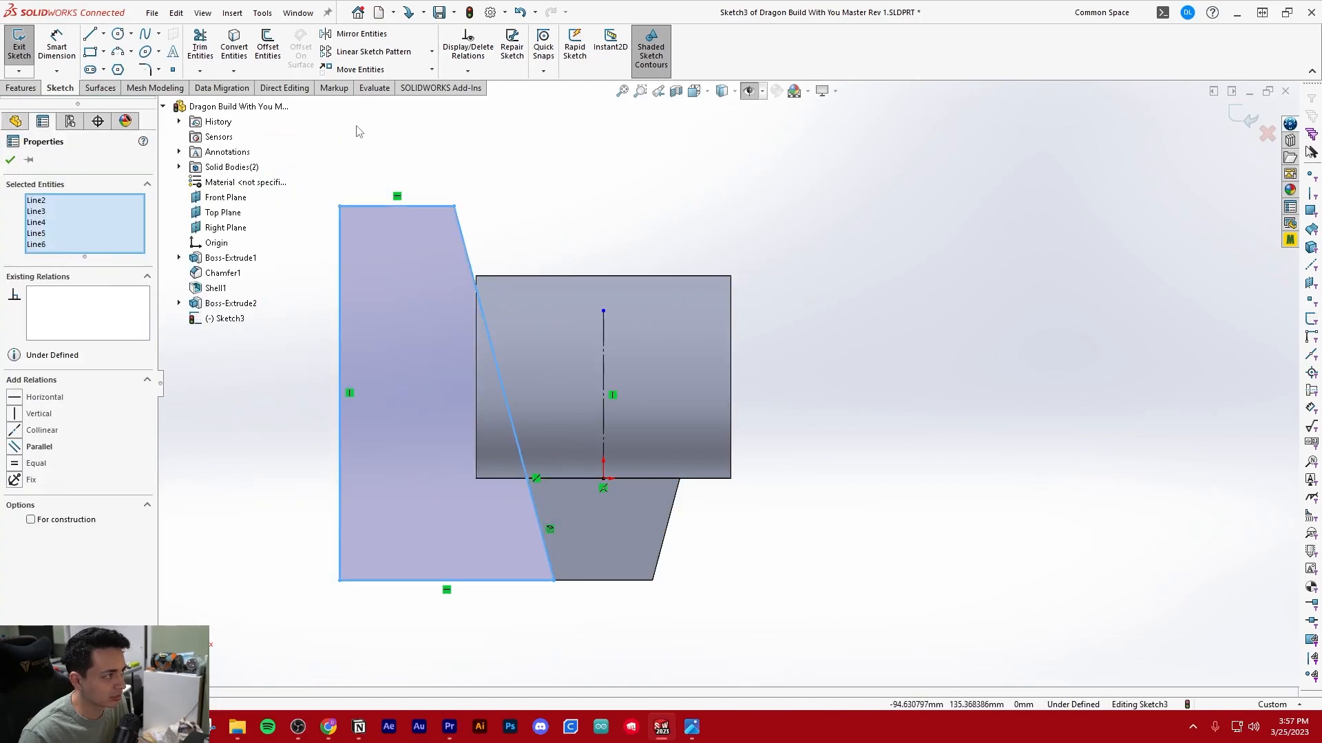
{"action": "left_click", "coordinate": [359, 35]}
{"action": "left_click", "coordinate": [55, 369]}
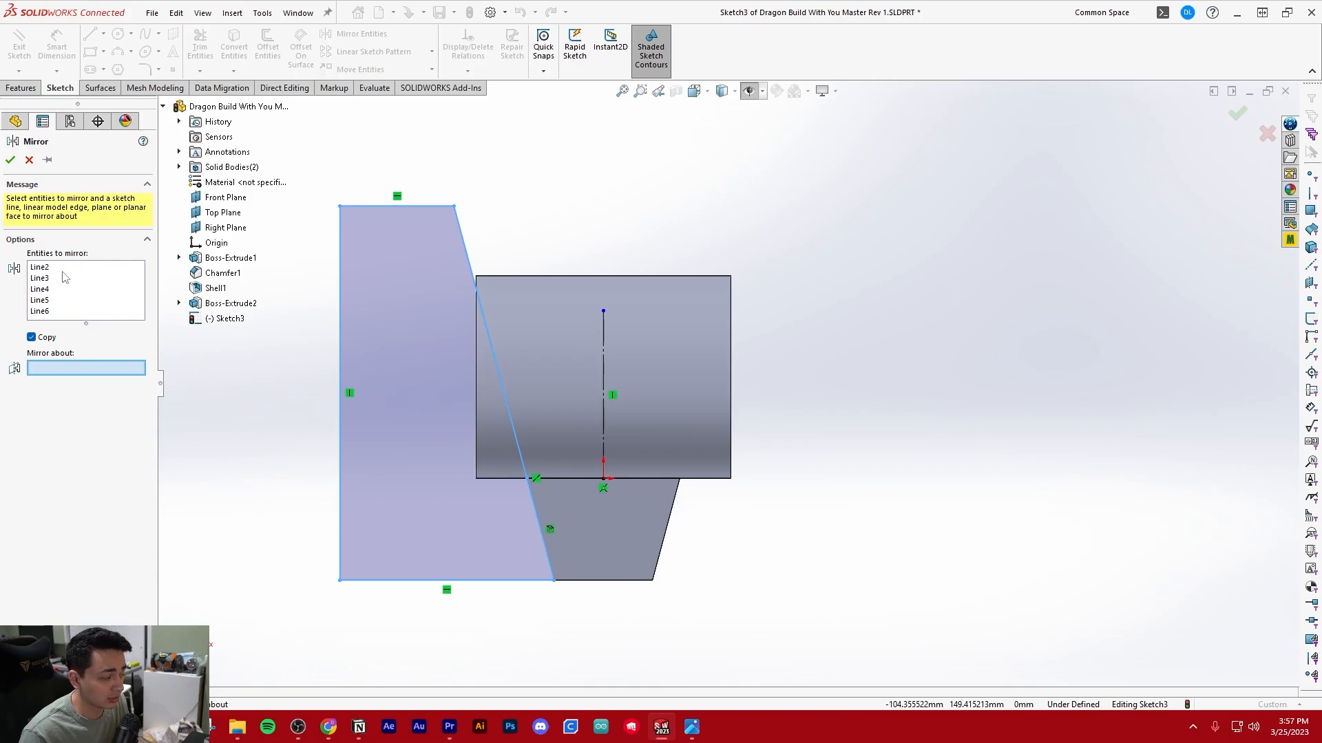
{"action": "left_click", "coordinate": [49, 311]}
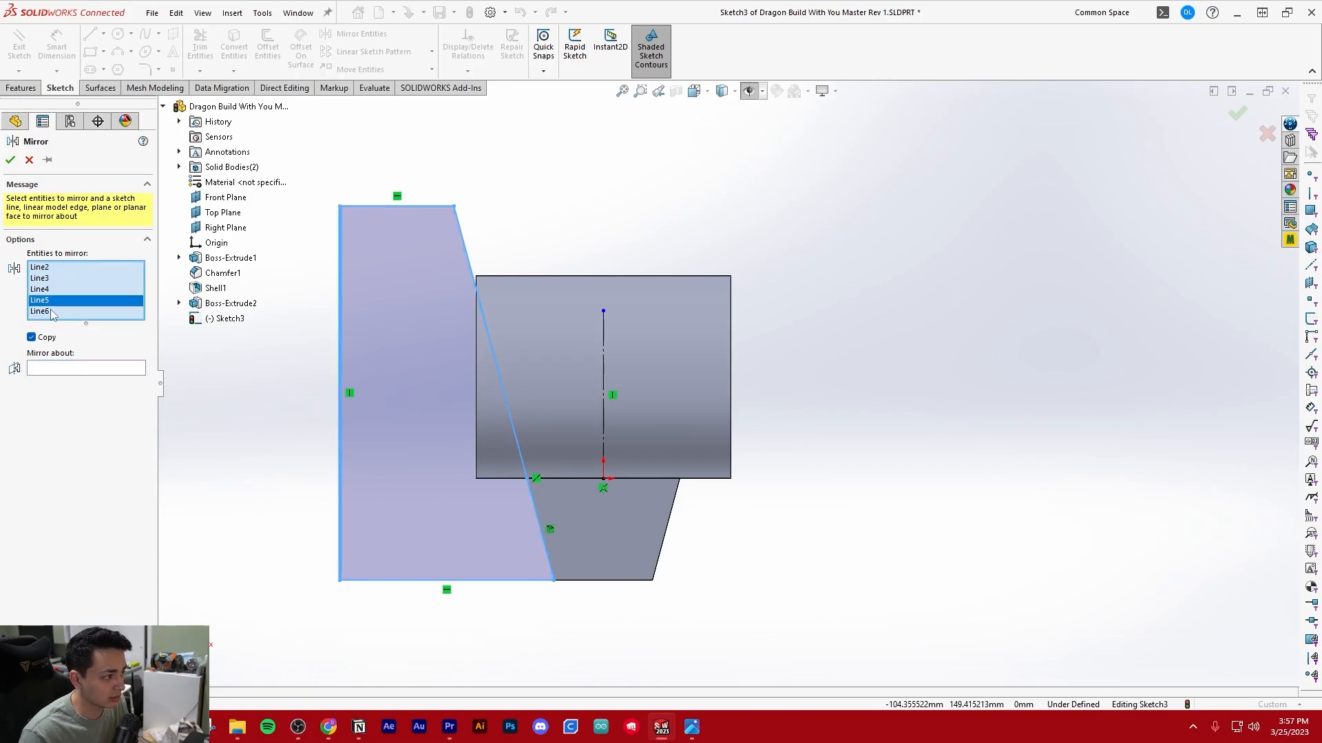
{"action": "left_click", "coordinate": [62, 372]}
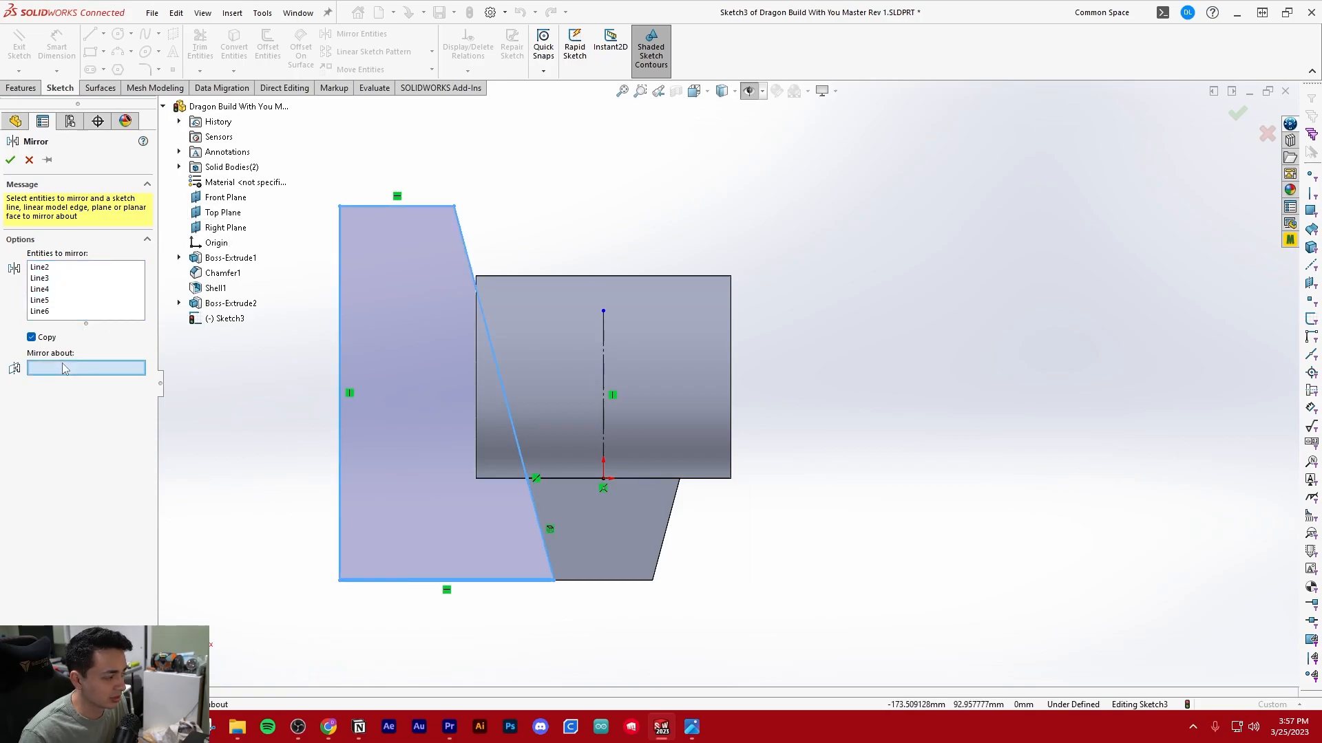
{"action": "left_click", "coordinate": [604, 343]}
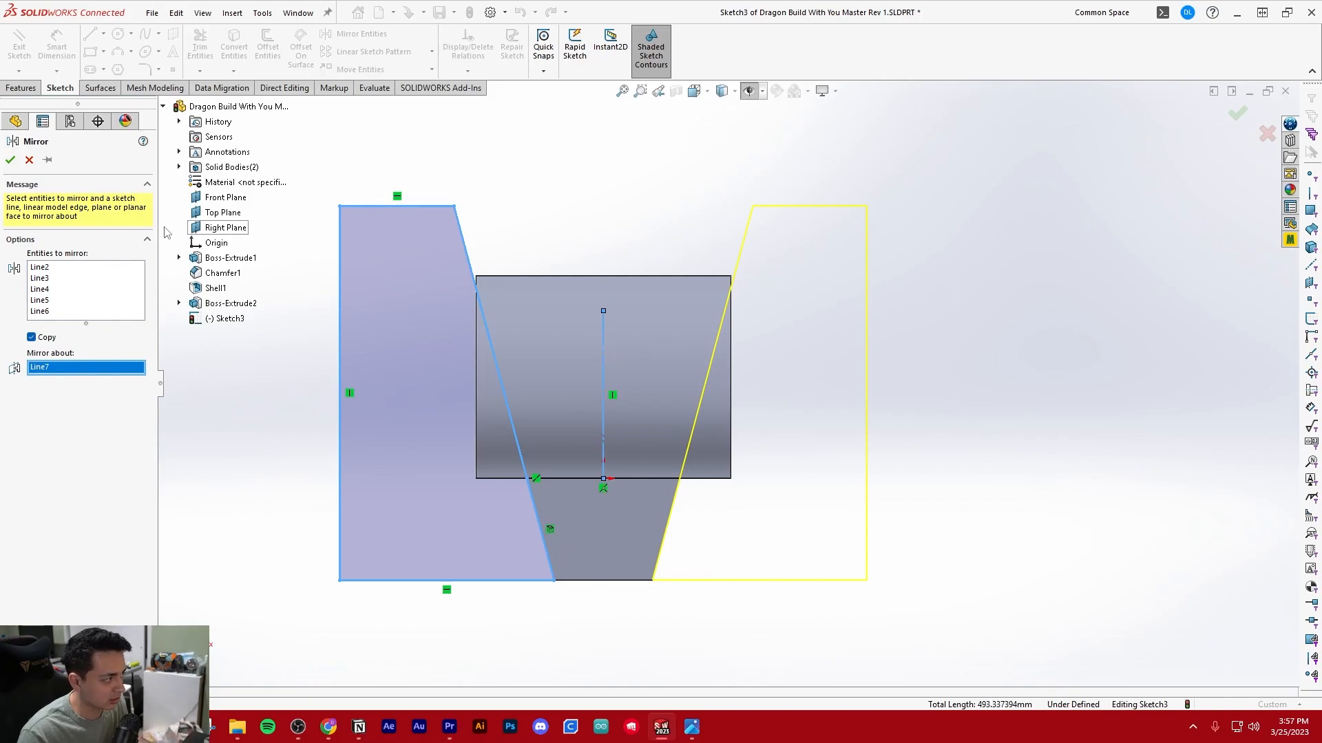
{"action": "left_click", "coordinate": [10, 159]}
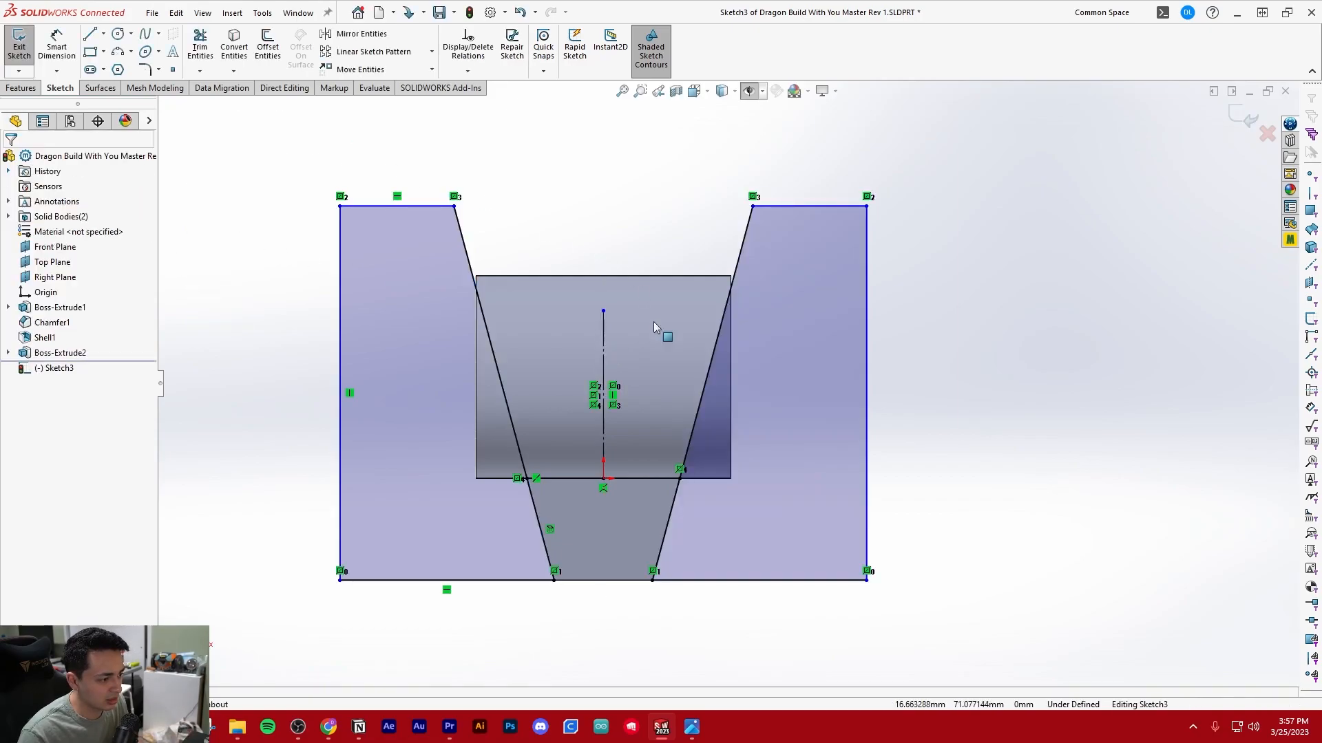
Start an extruded cut from the sketch with the two mirrored side profiles
{"action": "scroll", "coordinate": [747, 299], "scroll_direction": "up", "scroll_amount": 3}
{"action": "scroll", "coordinate": [784, 325], "scroll_direction": "down", "scroll_amount": 2}
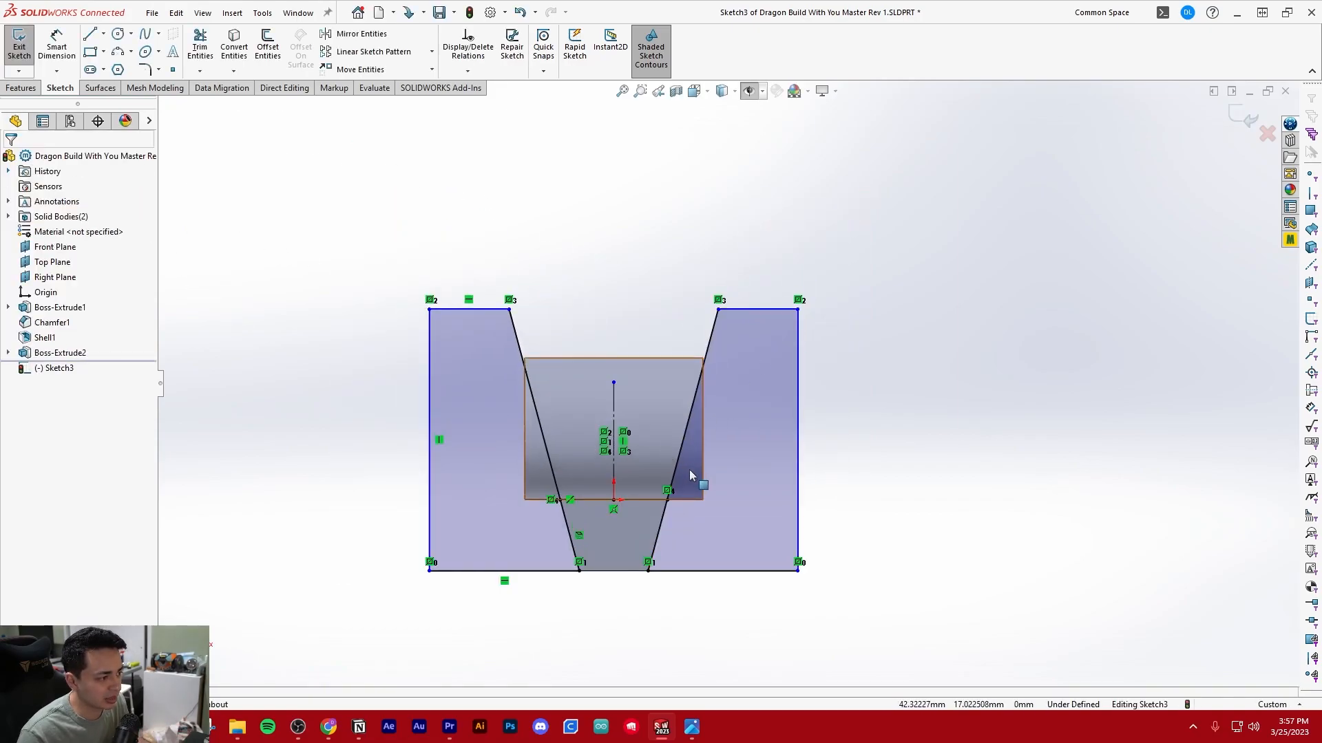
{"action": "scroll", "coordinate": [687, 465], "scroll_direction": "down", "scroll_amount": 1}
{"action": "scroll", "coordinate": [681, 457], "scroll_direction": "up", "scroll_amount": 1}
{"action": "scroll", "coordinate": [682, 458], "scroll_direction": "down", "scroll_amount": 1}
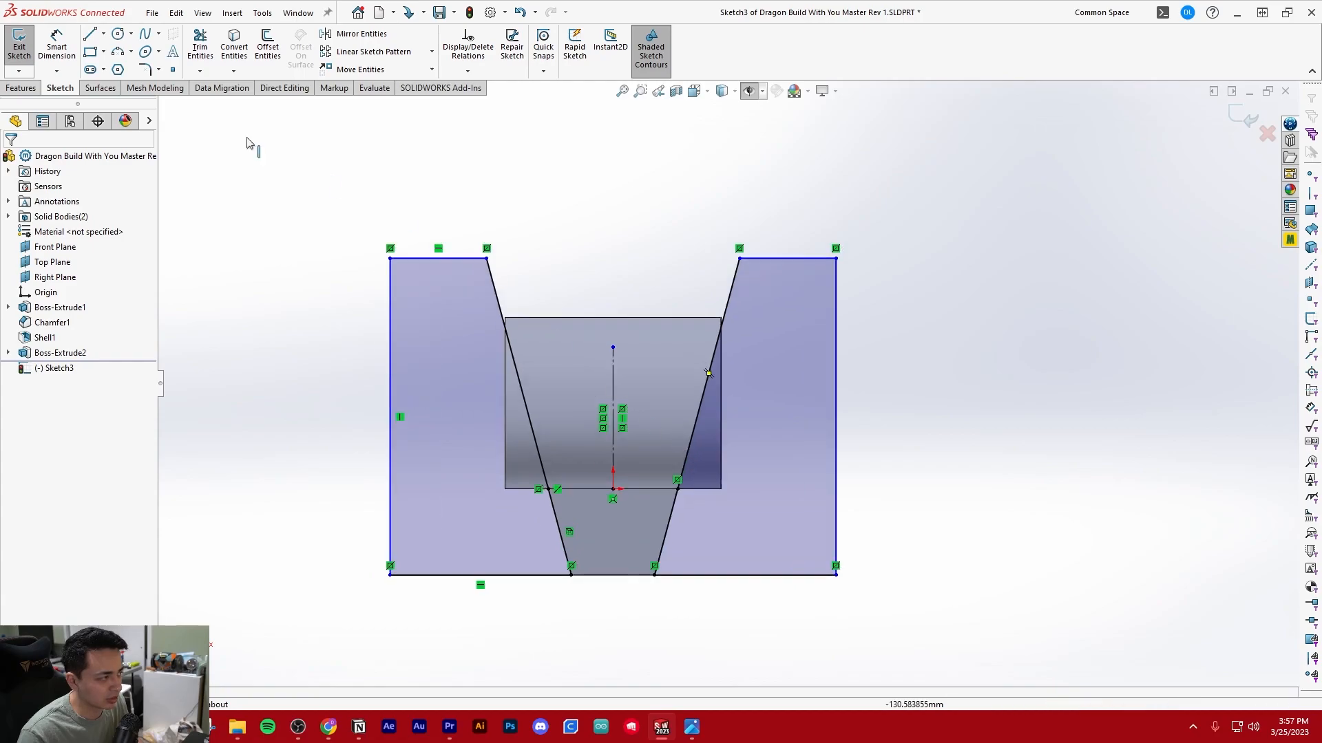
{"action": "left_click", "coordinate": [20, 87]}
{"action": "left_click", "coordinate": [219, 54]}
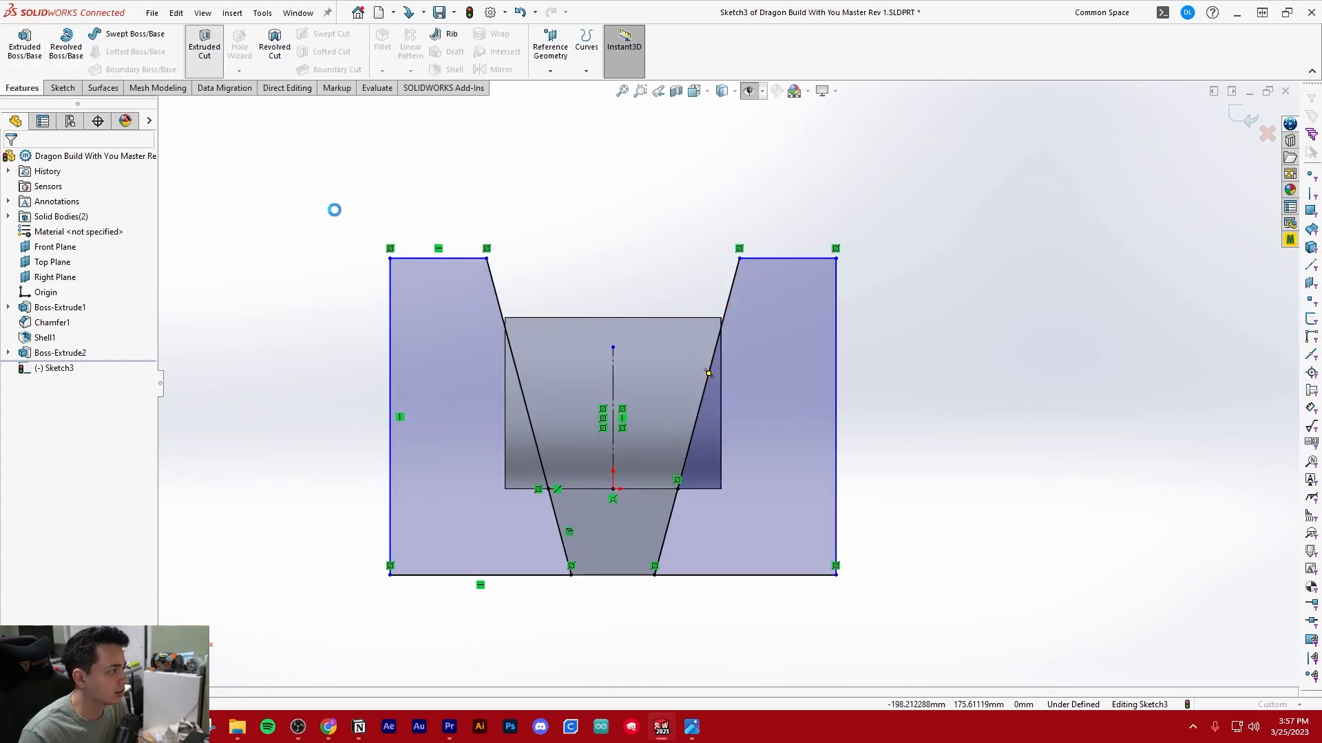
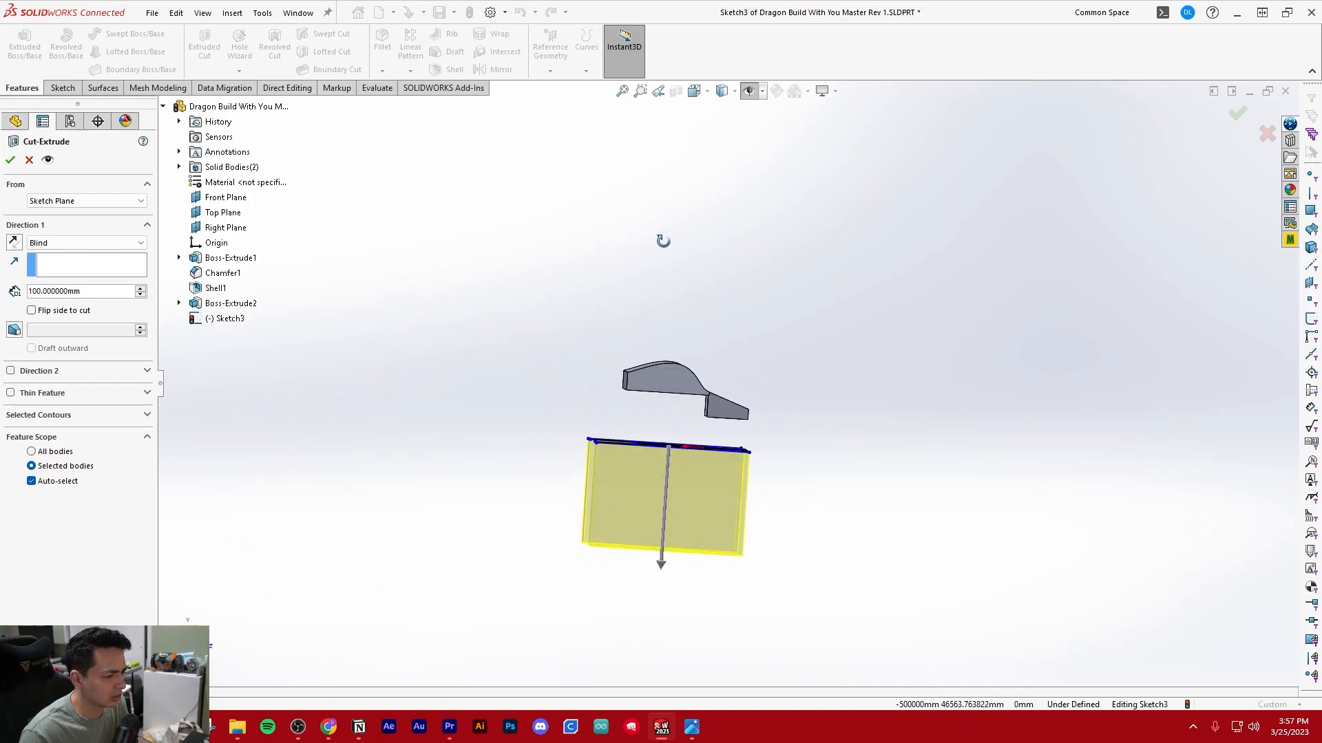
Reverse the extruded cut so it runs up through the bodies, set its end condition to Through All and apply it
{"action": "left_click", "coordinate": [14, 243]}
{"action": "left_click", "coordinate": [86, 242]}
{"action": "left_click", "coordinate": [55, 254]}
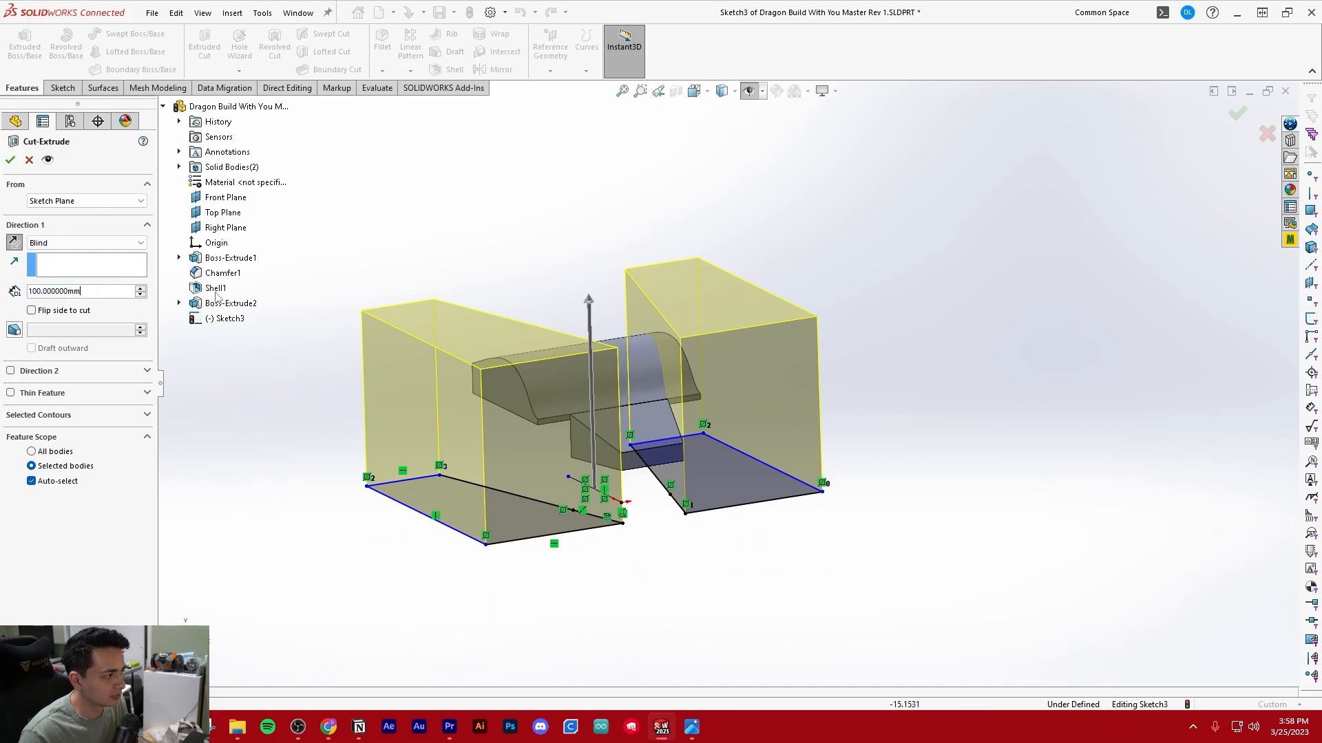
{"action": "left_click_drag", "start_coordinate": [589, 313], "coordinate": [566, 393]}
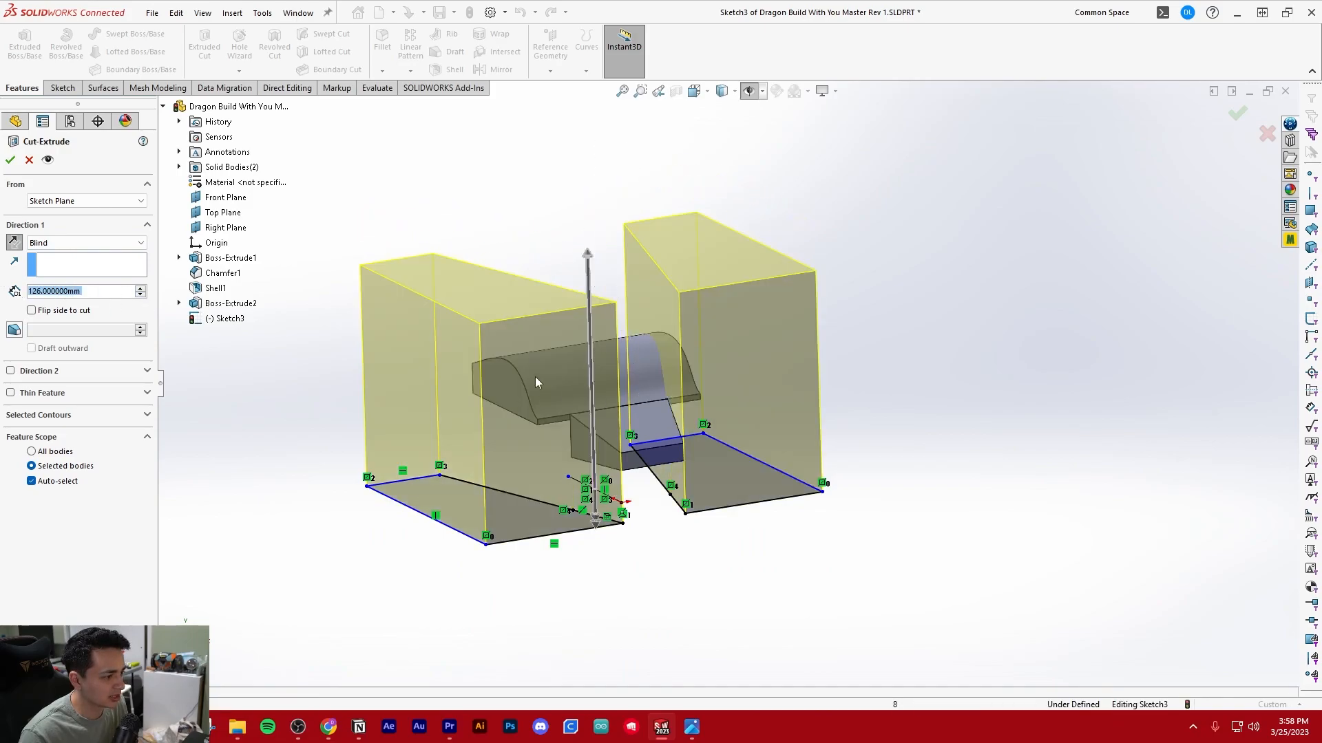
{"action": "left_click", "coordinate": [86, 243]}
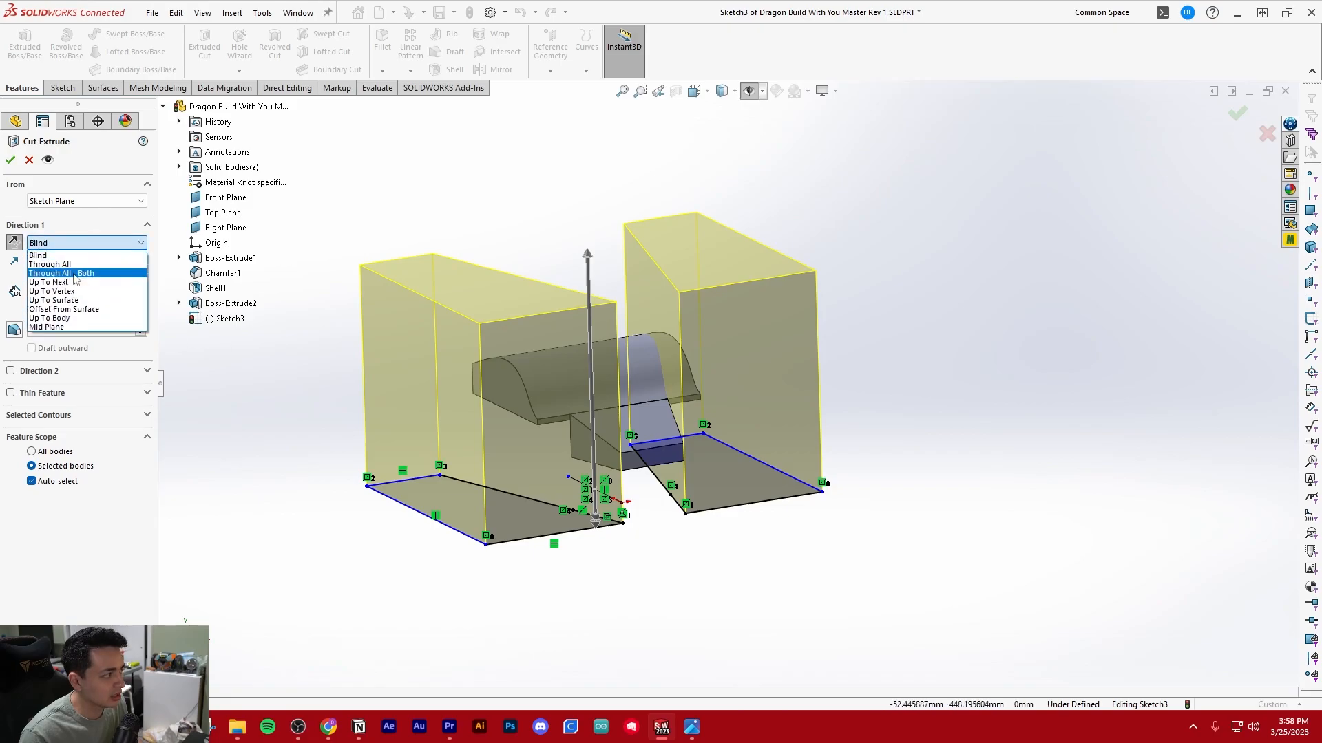
{"action": "left_click", "coordinate": [55, 264]}
{"action": "middle_click_drag", "start_coordinate": [365, 304], "coordinate": [398, 345]}
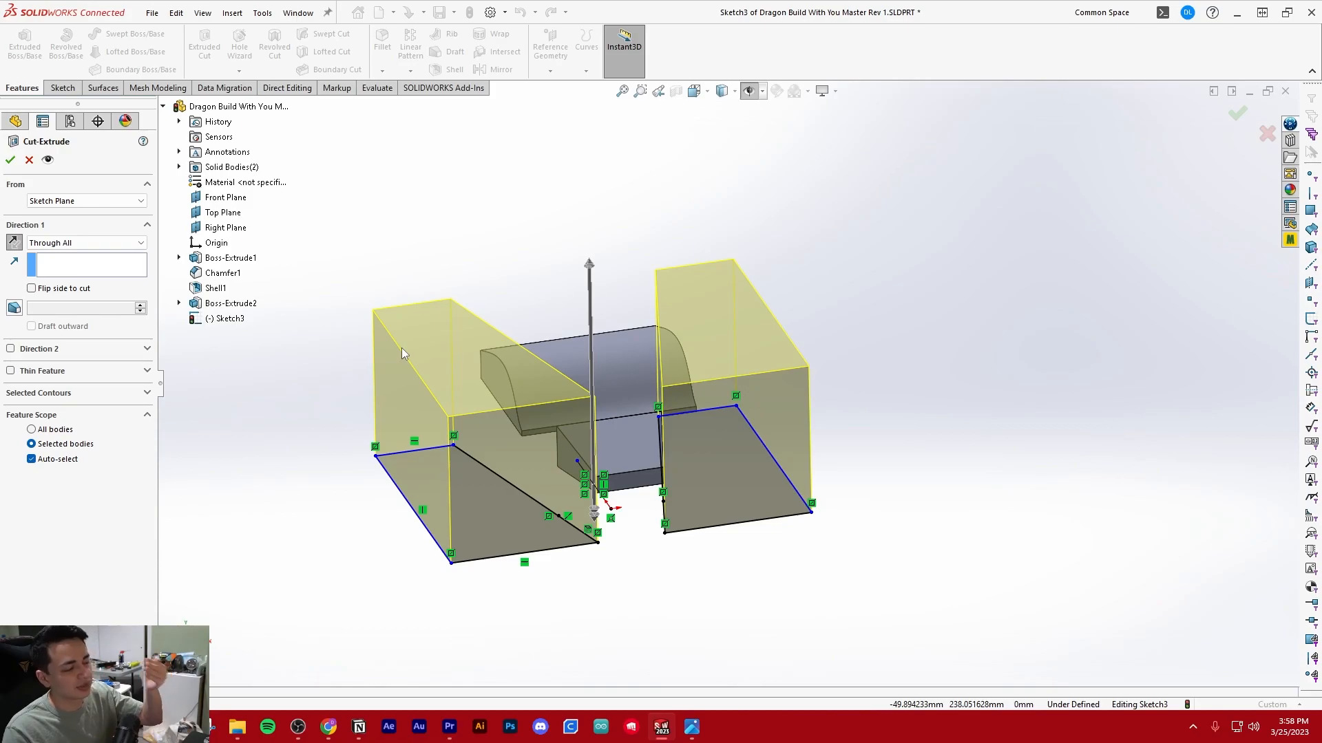
{"action": "left_click", "coordinate": [9, 160]}
Start a new sketch on the Front Plane
{"action": "middle_click_drag", "start_coordinate": [676, 410], "coordinate": [611, 413]}
{"action": "scroll", "coordinate": [640, 383], "scroll_direction": "down", "scroll_amount": 3}
{"action": "left_click", "coordinate": [18, 47]}
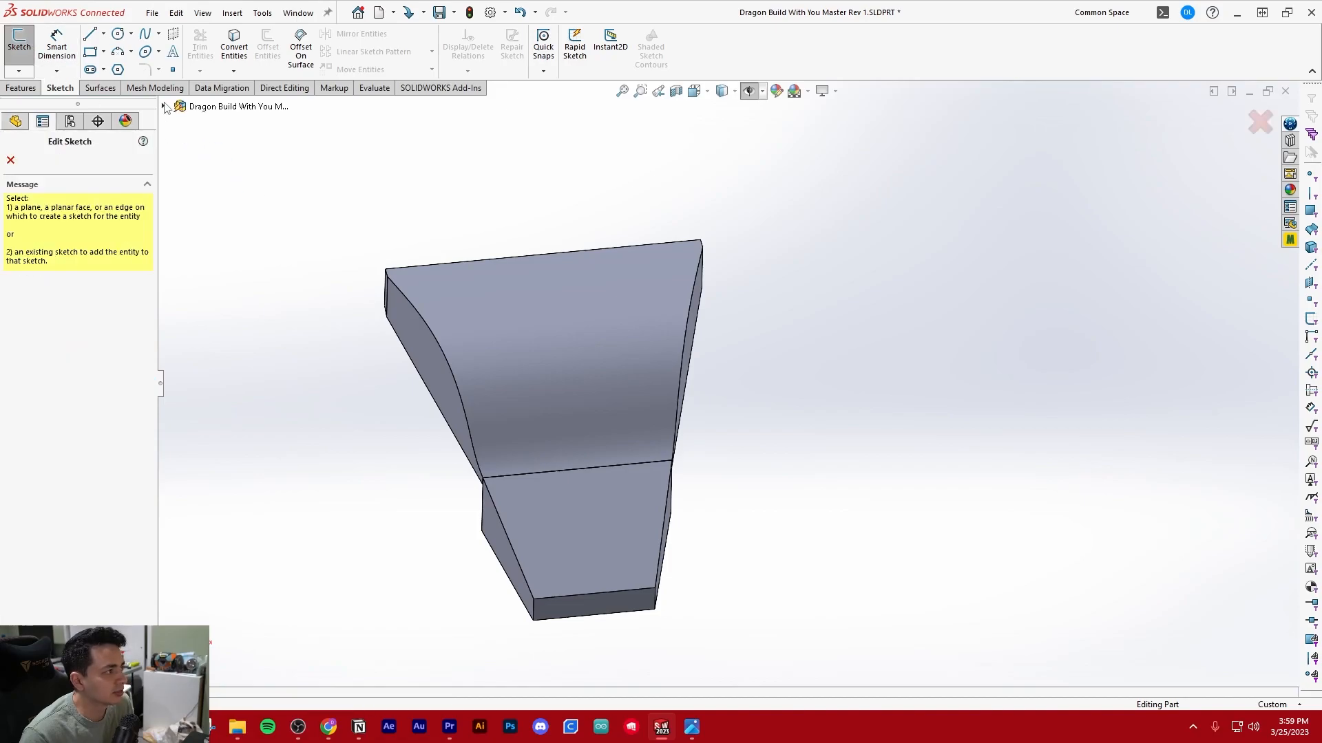
{"action": "left_click", "coordinate": [164, 106]}
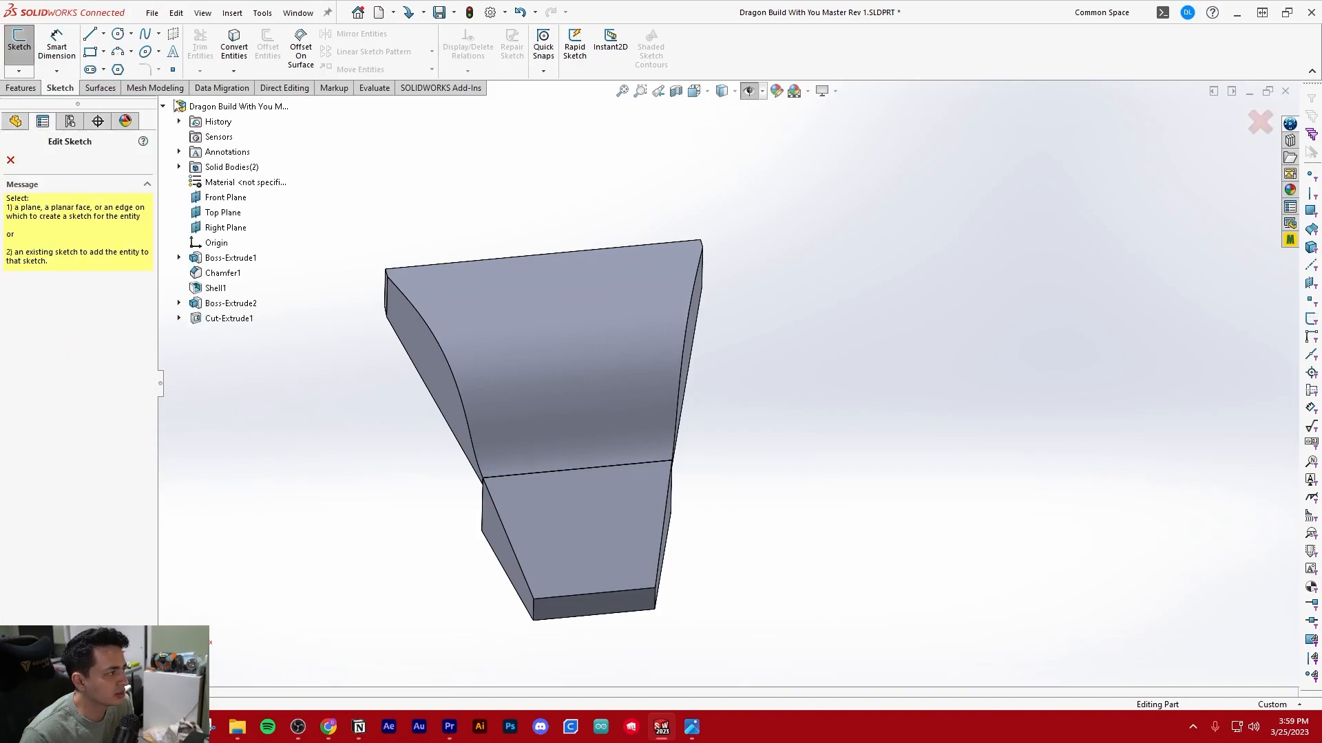
{"action": "left_click", "coordinate": [225, 197]}
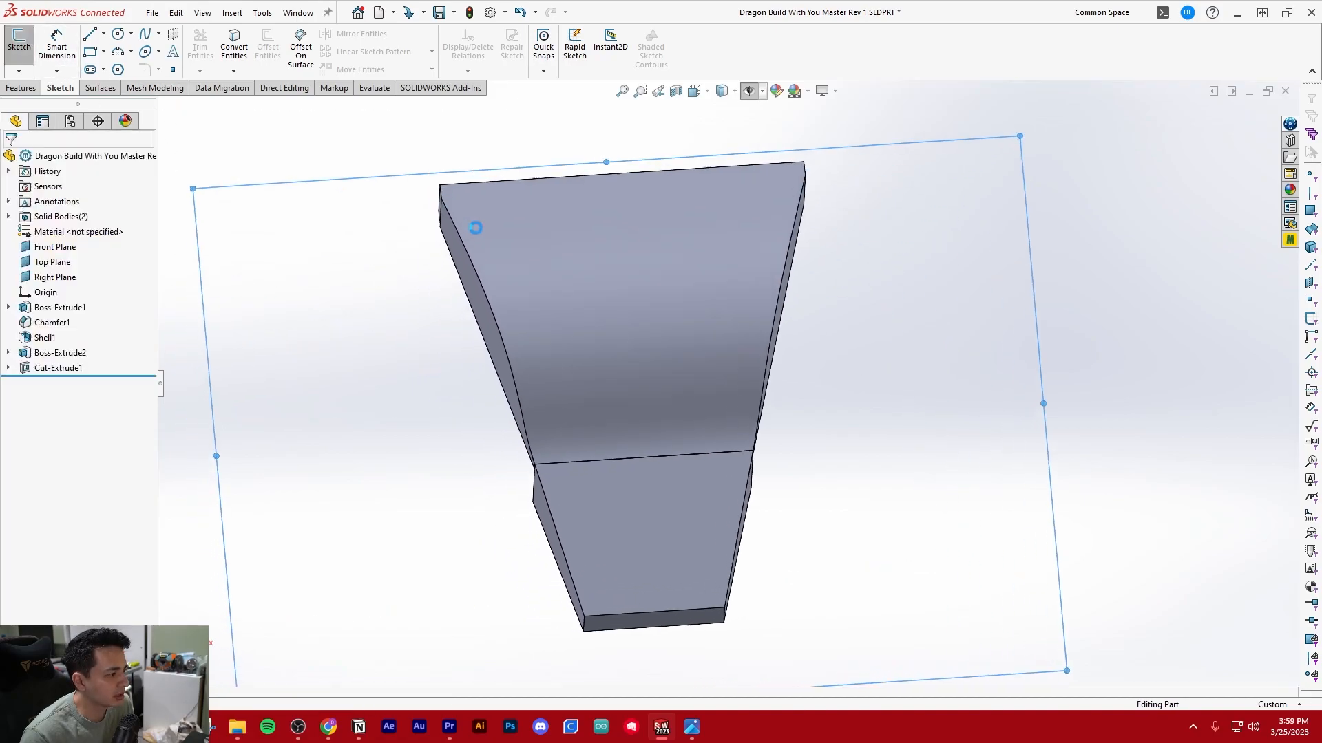
{"action": "scroll", "coordinate": [783, 329], "scroll_direction": "down", "scroll_amount": 4}
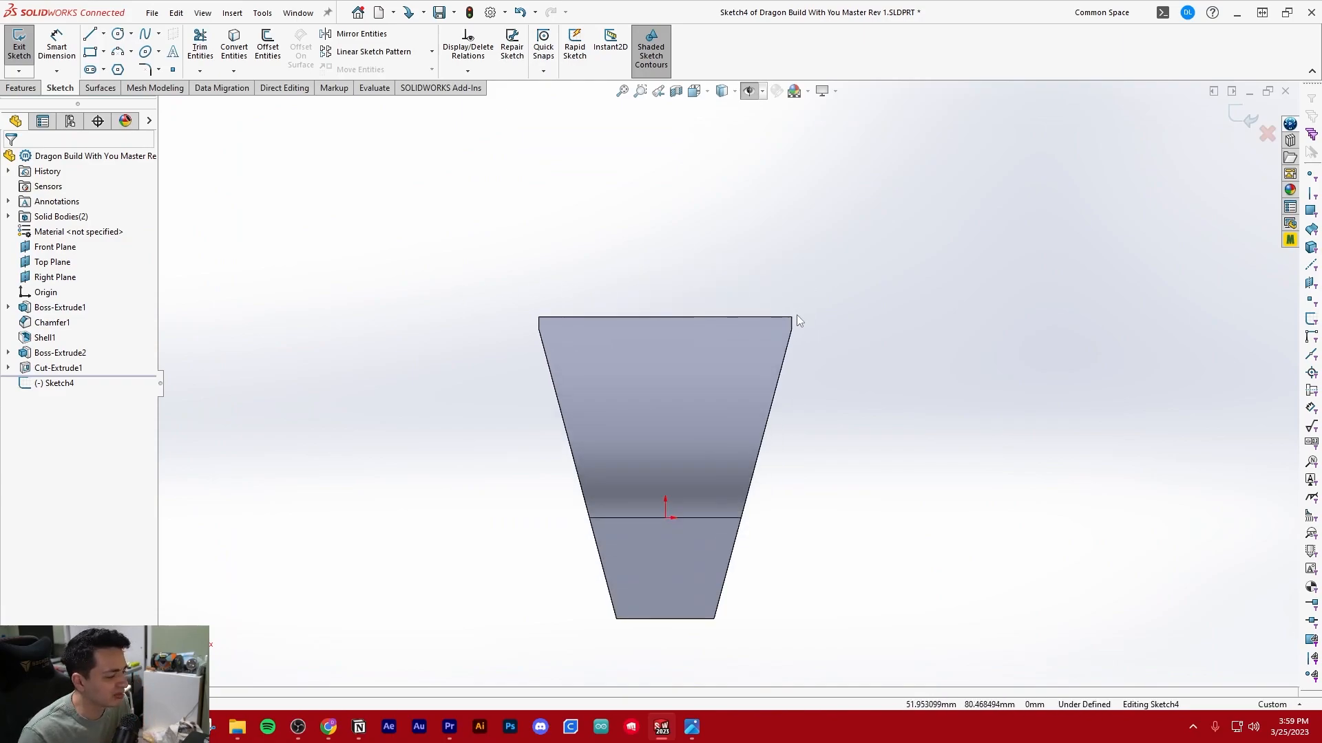
{"action": "scroll", "coordinate": [798, 310], "scroll_direction": "down", "scroll_amount": 2}
{"action": "scroll", "coordinate": [680, 394], "scroll_direction": "up", "scroll_amount": 2}
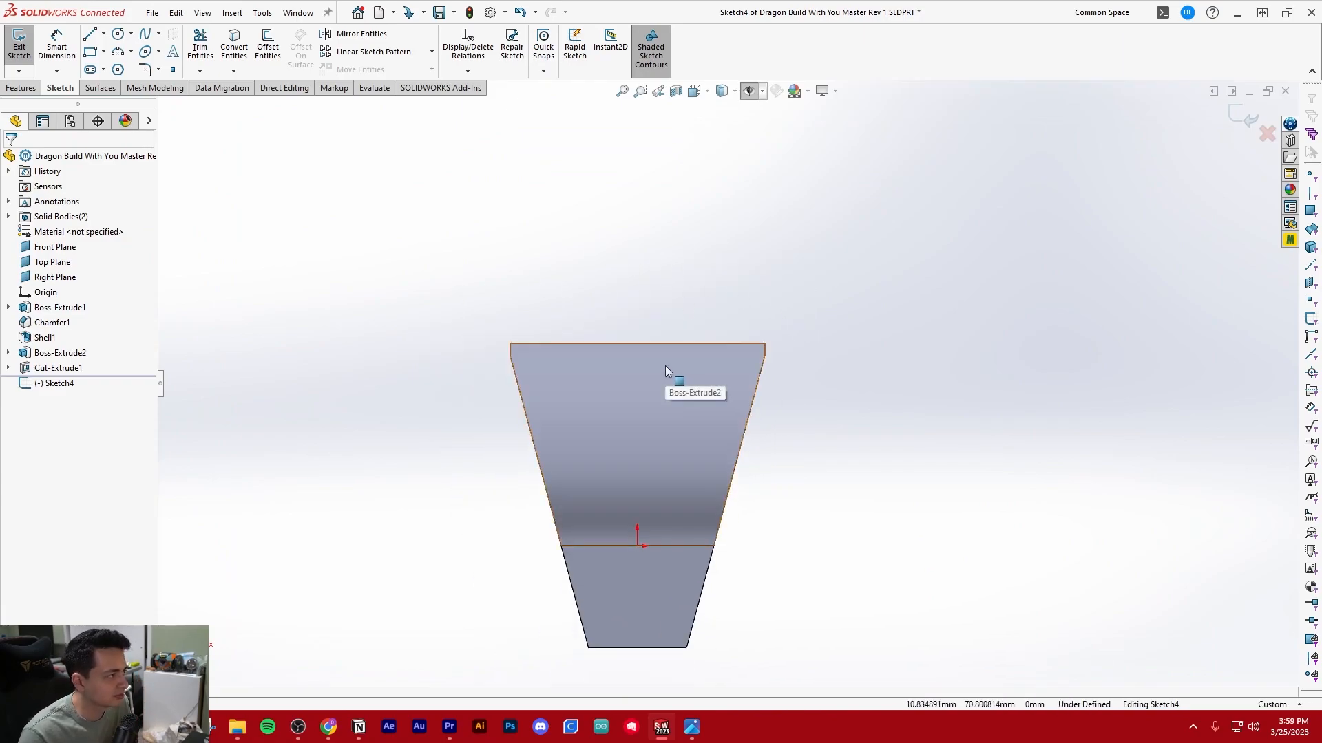
{"action": "scroll", "coordinate": [665, 366], "scroll_direction": "down", "scroll_amount": 1}
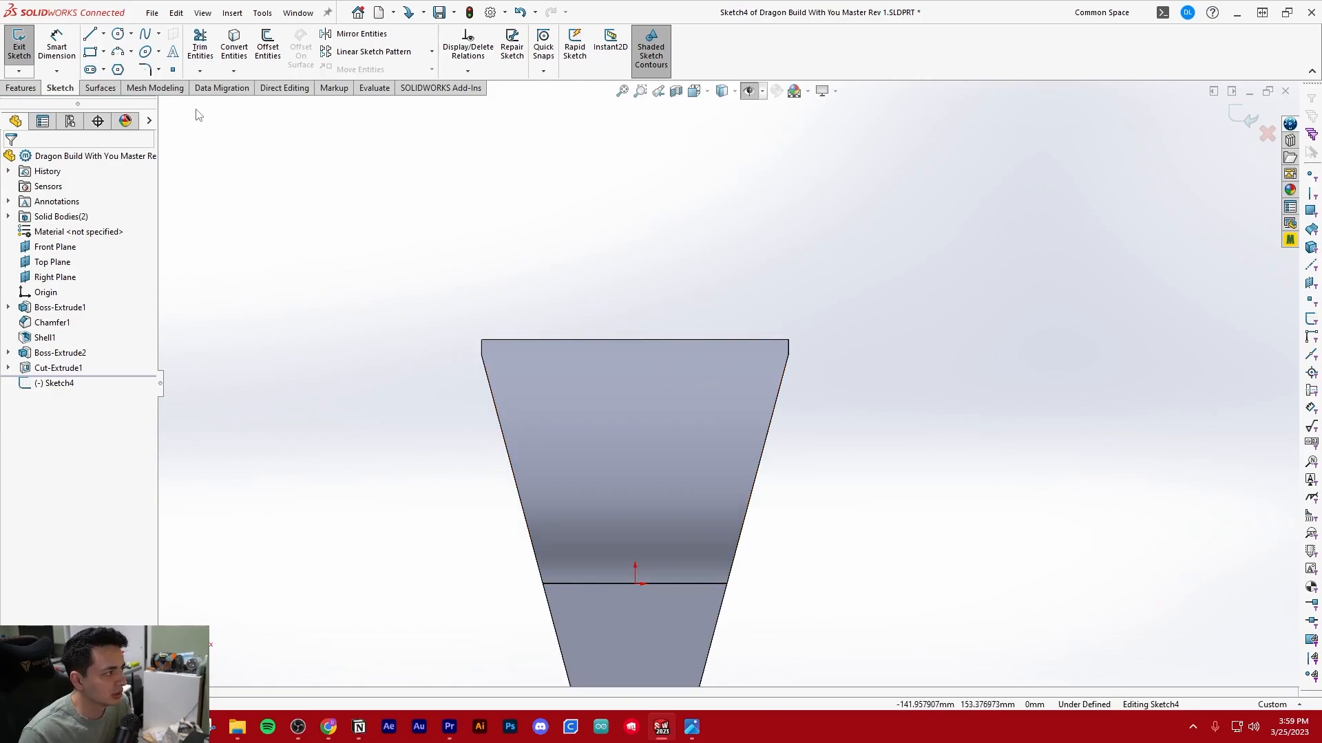
Draw an open profile across the body: a 69 mm slanted line from the left edge, a 32 mm horizontal and a slanted line to the right edge
{"action": "left_click", "coordinate": [90, 37]}
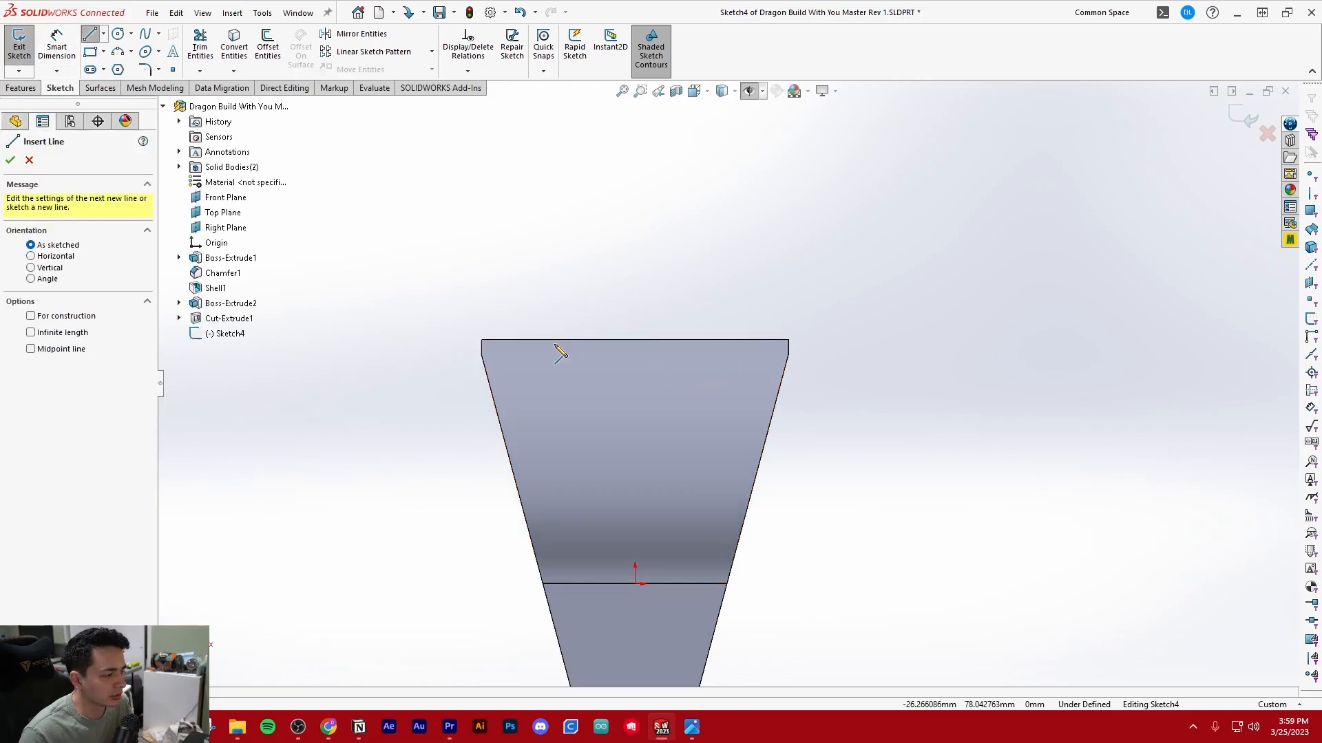
{"action": "middle_click_drag", "start_coordinate": [499, 483], "coordinate": [480, 458], "text": "ctrl"}
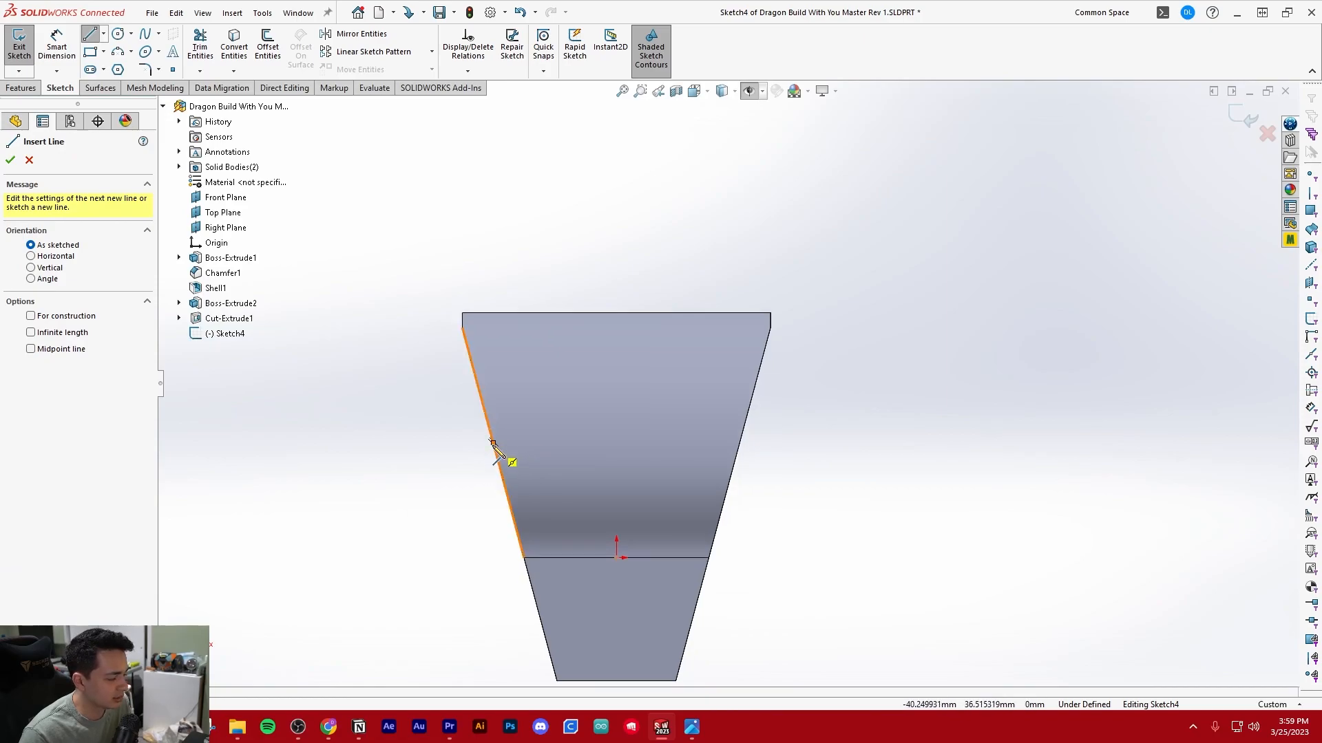
{"action": "left_click", "coordinate": [493, 442]}
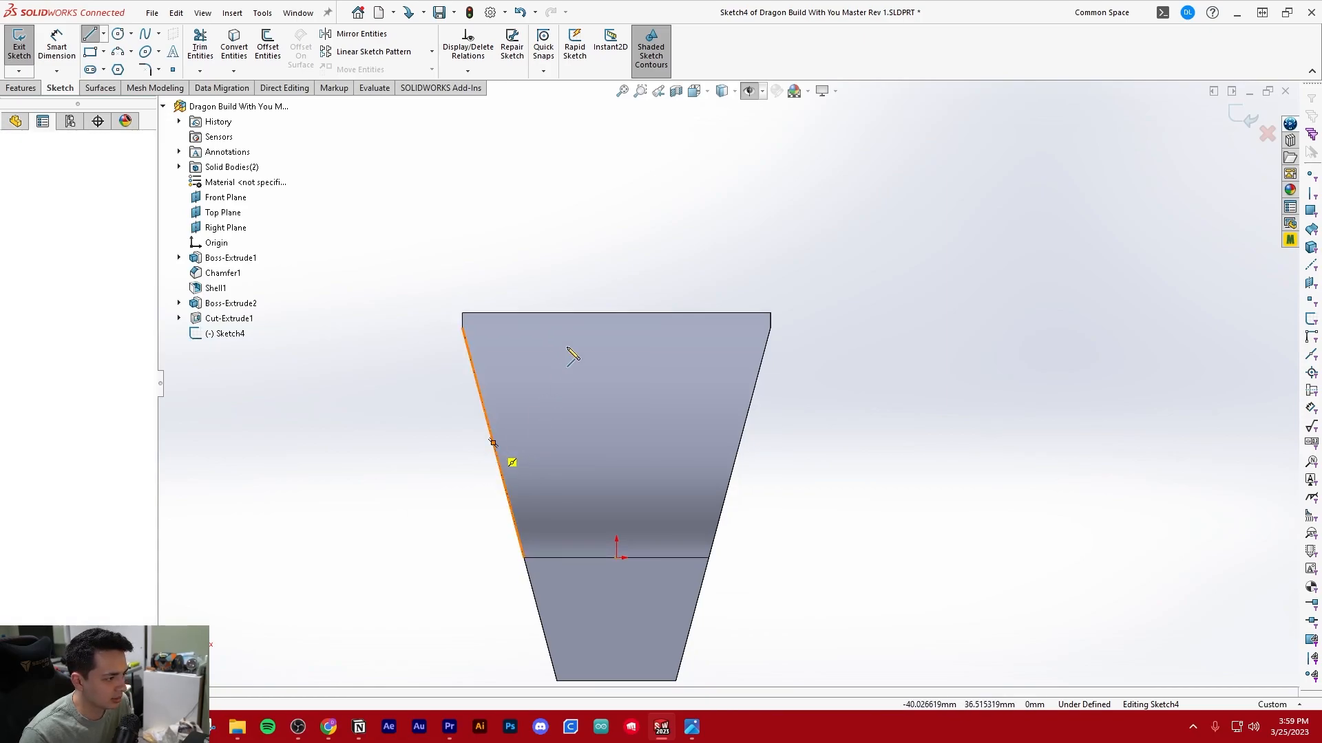
{"action": "left_click", "coordinate": [577, 248]}
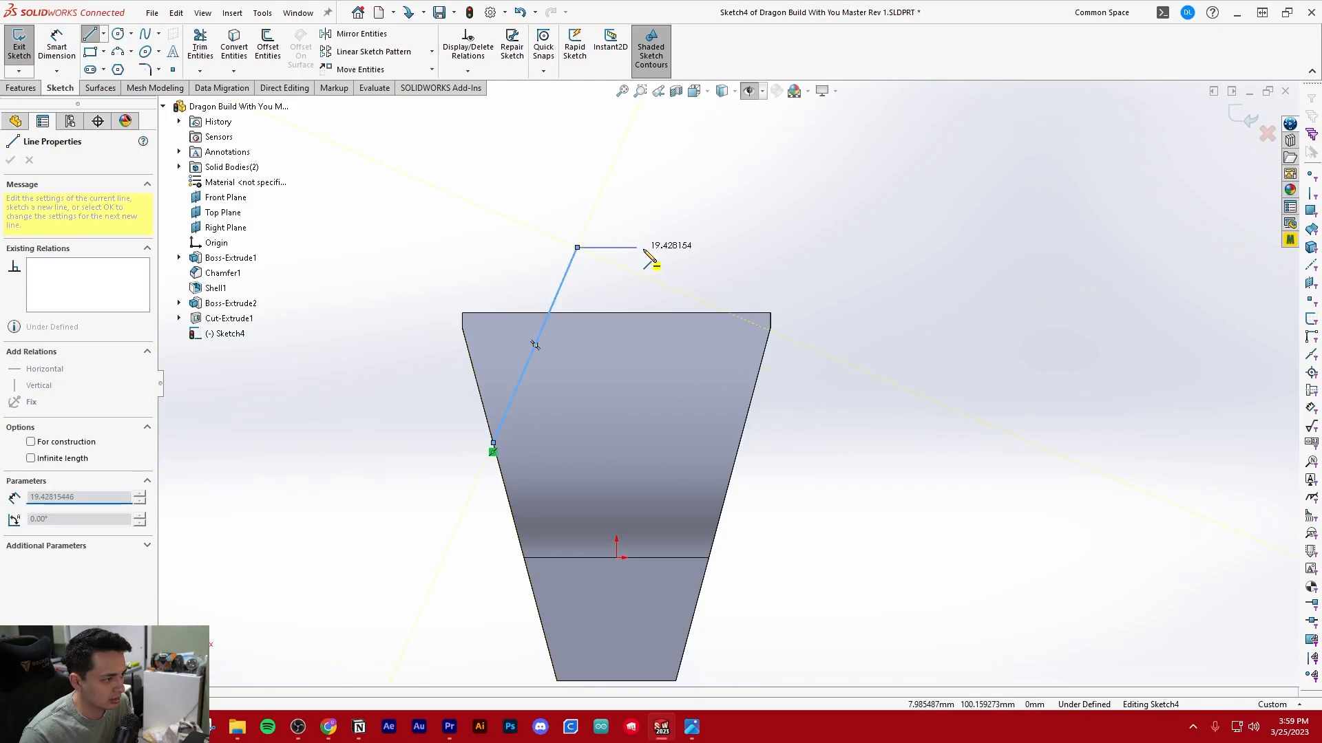
{"action": "left_click", "coordinate": [676, 247]}
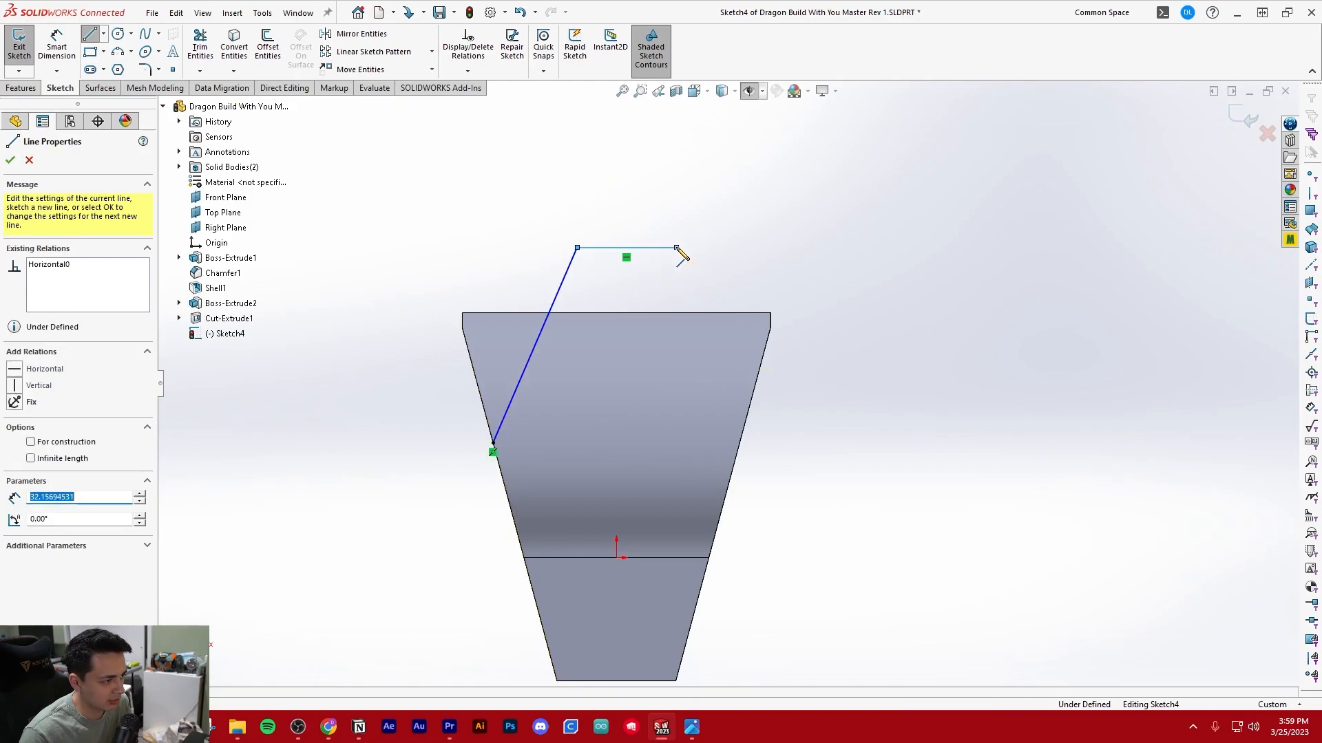
{"action": "left_click", "coordinate": [739, 443]}
{"action": "key", "text": "Escape"}
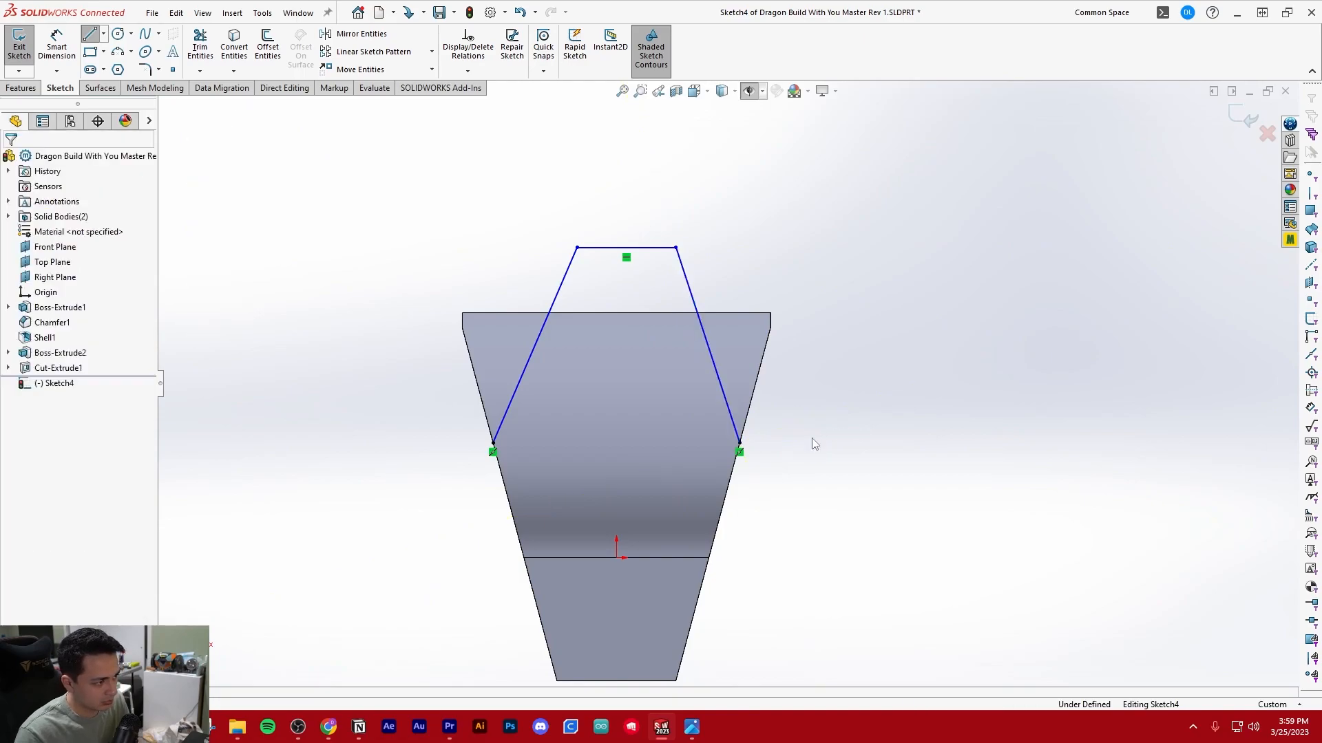
Dimension the angle between the body's left edge and the left slanted line as 135°
{"action": "key", "text": "d"}
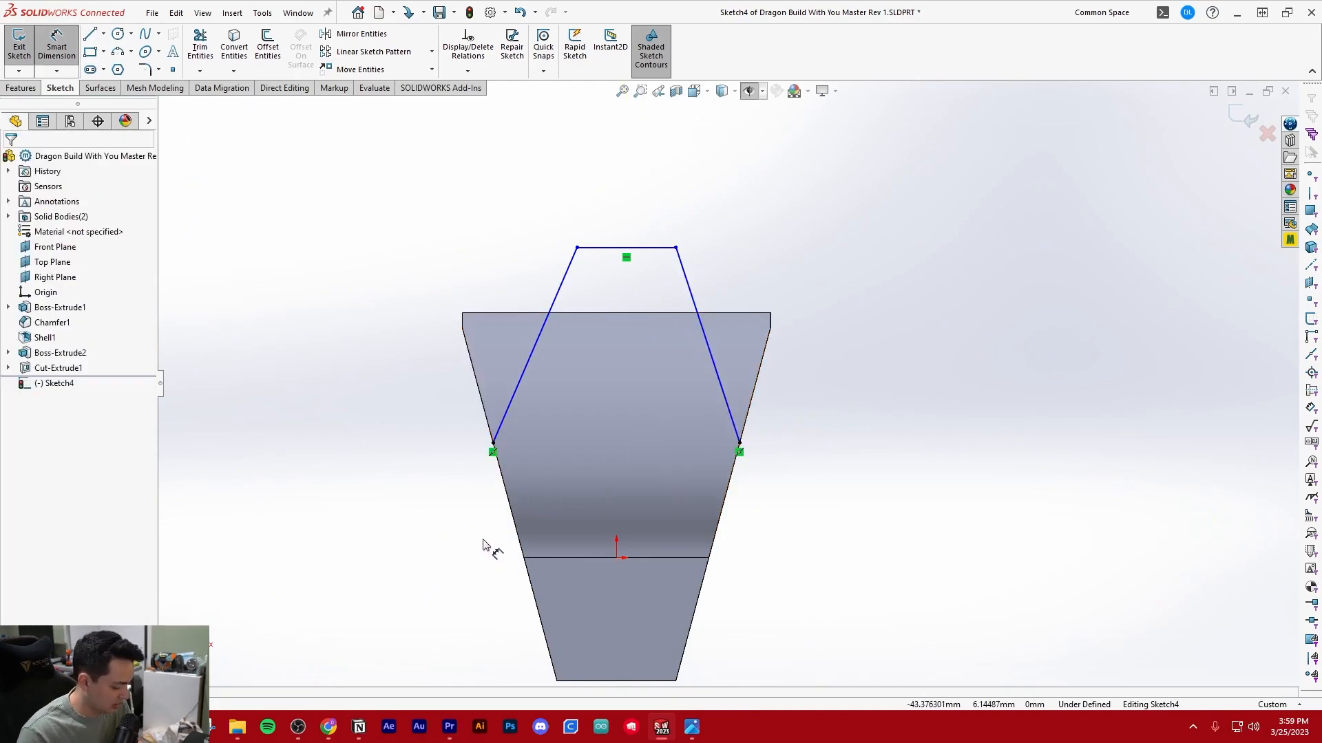
{"action": "left_click", "coordinate": [501, 475]}
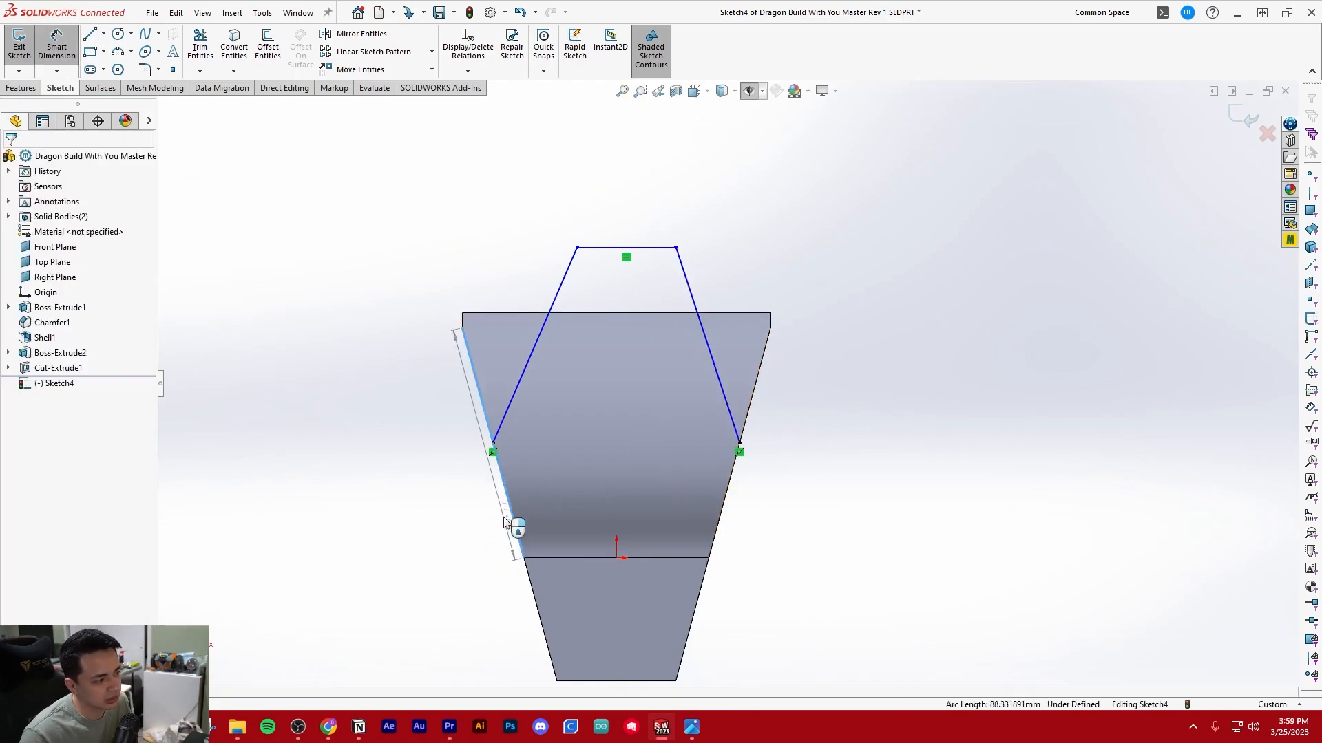
{"action": "left_click", "coordinate": [515, 415]}
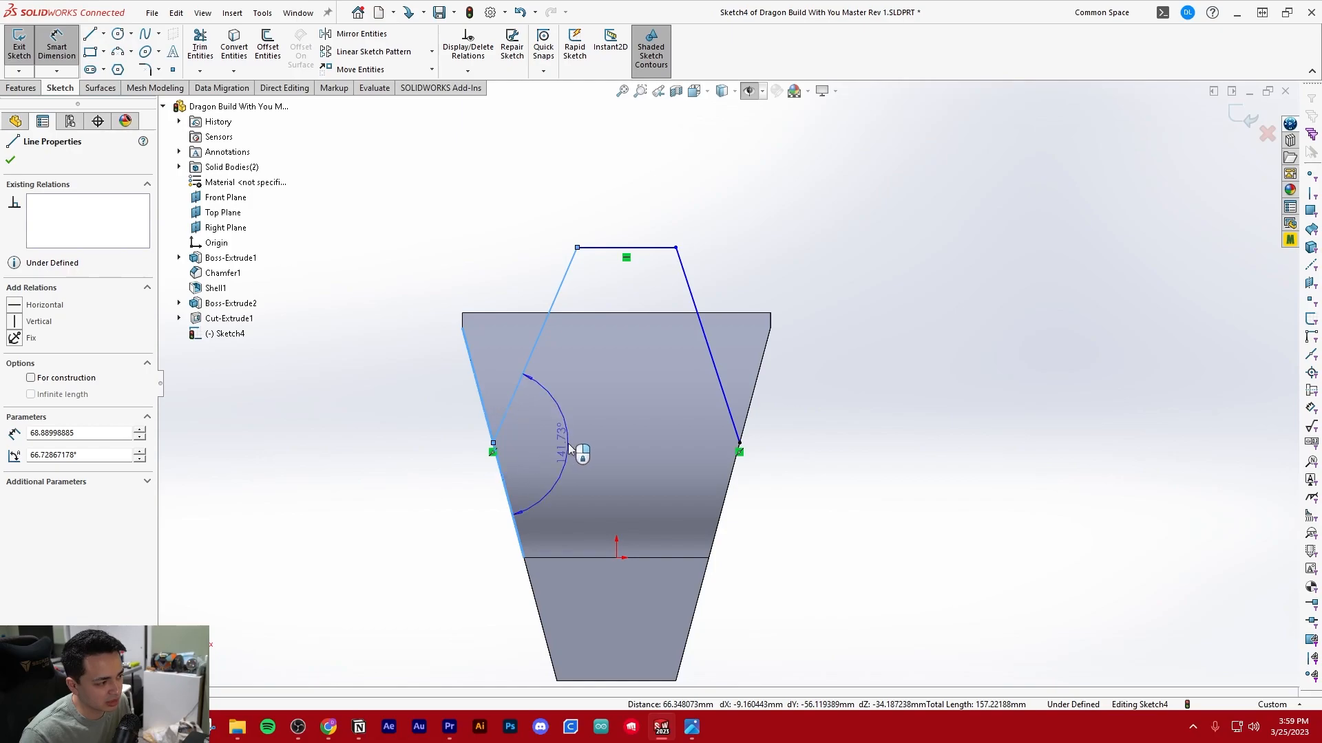
{"action": "left_click", "coordinate": [573, 453]}
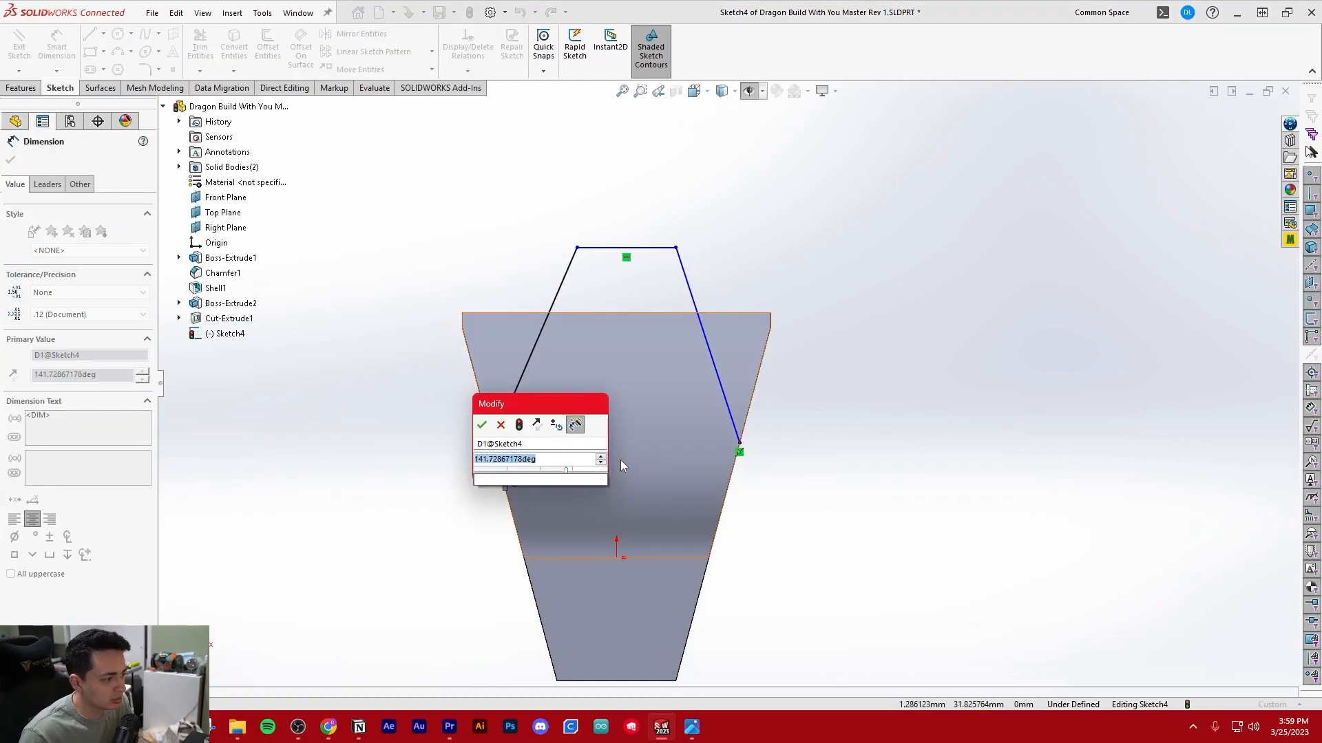
{"action": "left_click", "coordinate": [621, 461]}
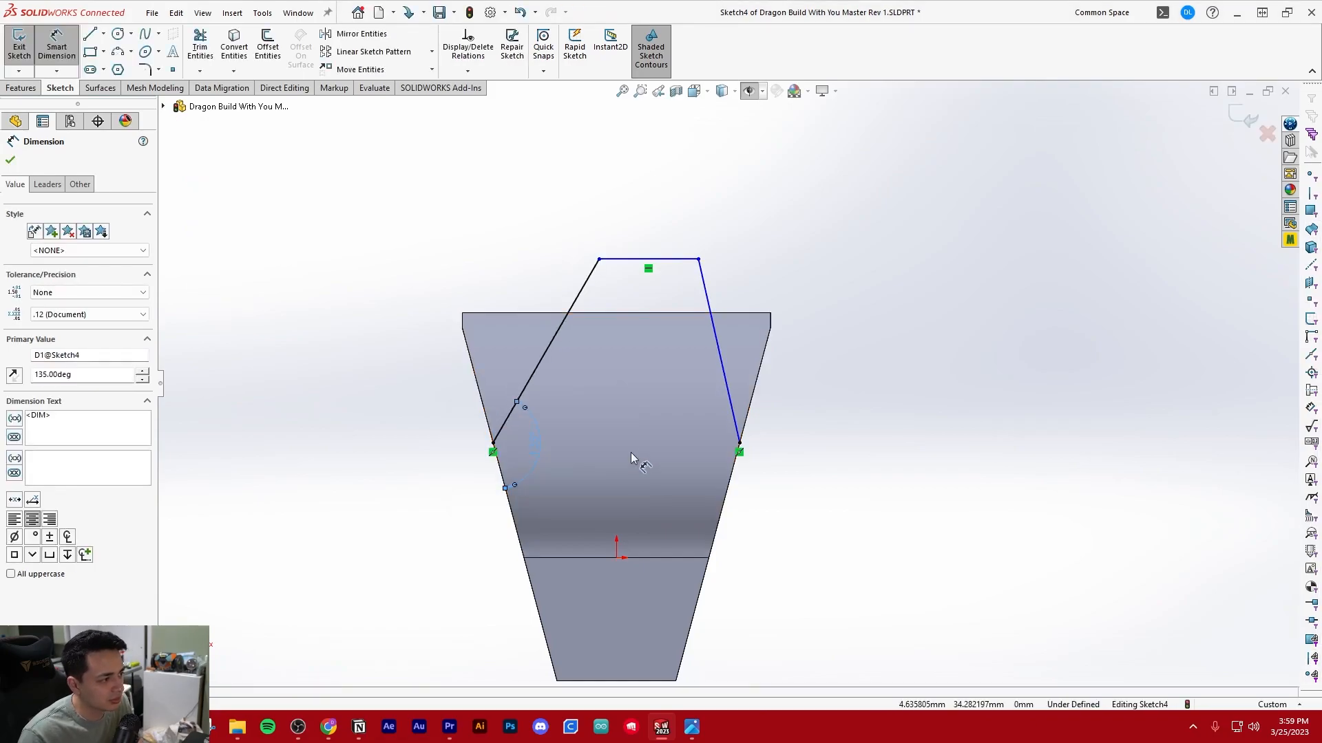
{"action": "key", "text": "Escape"}
{"action": "key", "text": "Escape"}
Move the endpoints of the profile's upper horizontal line so it sits lower, shorter and roughly centered over the body
{"action": "mouse_move", "coordinate": [600, 260]}
{"action": "left_mouse_down"}
{"action": "mouse_move", "coordinate": [530, 274]}
{"action": "mouse_move", "coordinate": [534, 254]}
{"action": "mouse_move", "coordinate": [585, 275]}
{"action": "left_mouse_up"}
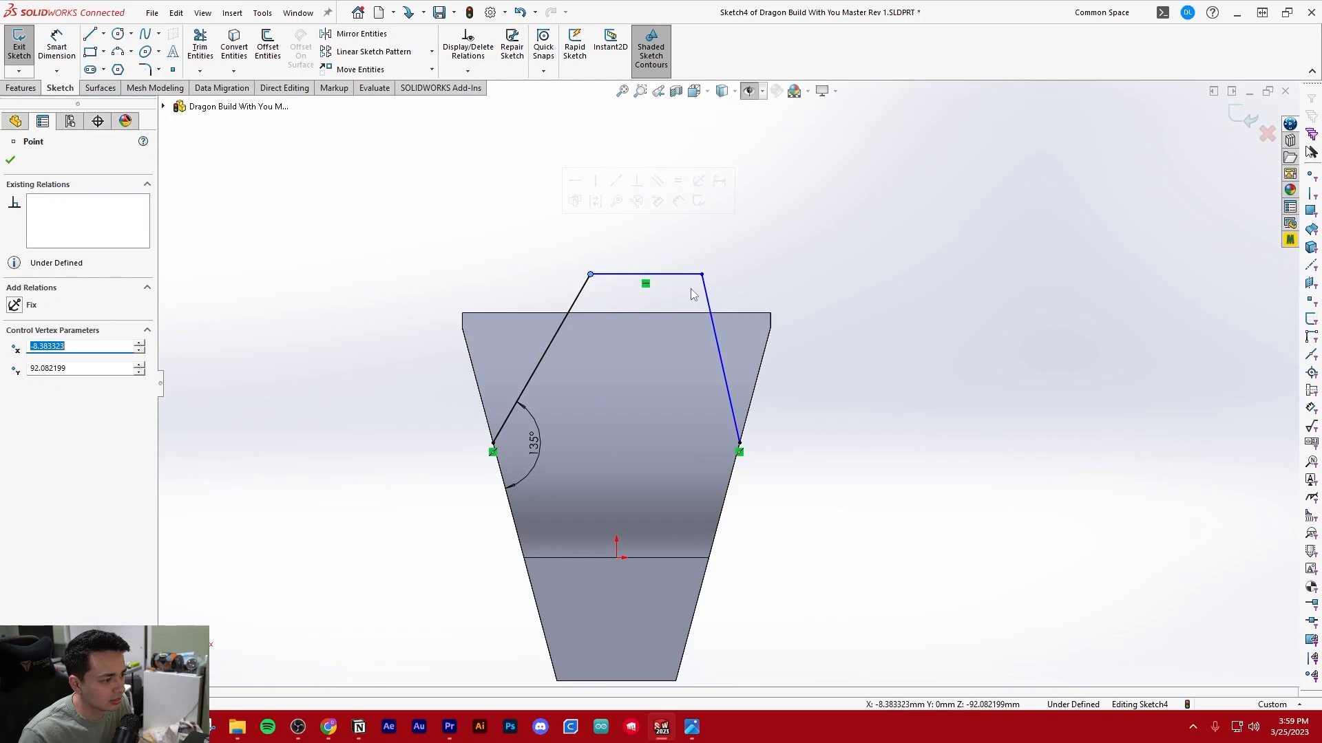
{"action": "mouse_move", "coordinate": [704, 280]}
{"action": "left_mouse_down"}
{"action": "mouse_move", "coordinate": [521, 267]}
{"action": "mouse_move", "coordinate": [539, 265]}
{"action": "left_mouse_up"}
{"action": "key", "text": "Escape"}
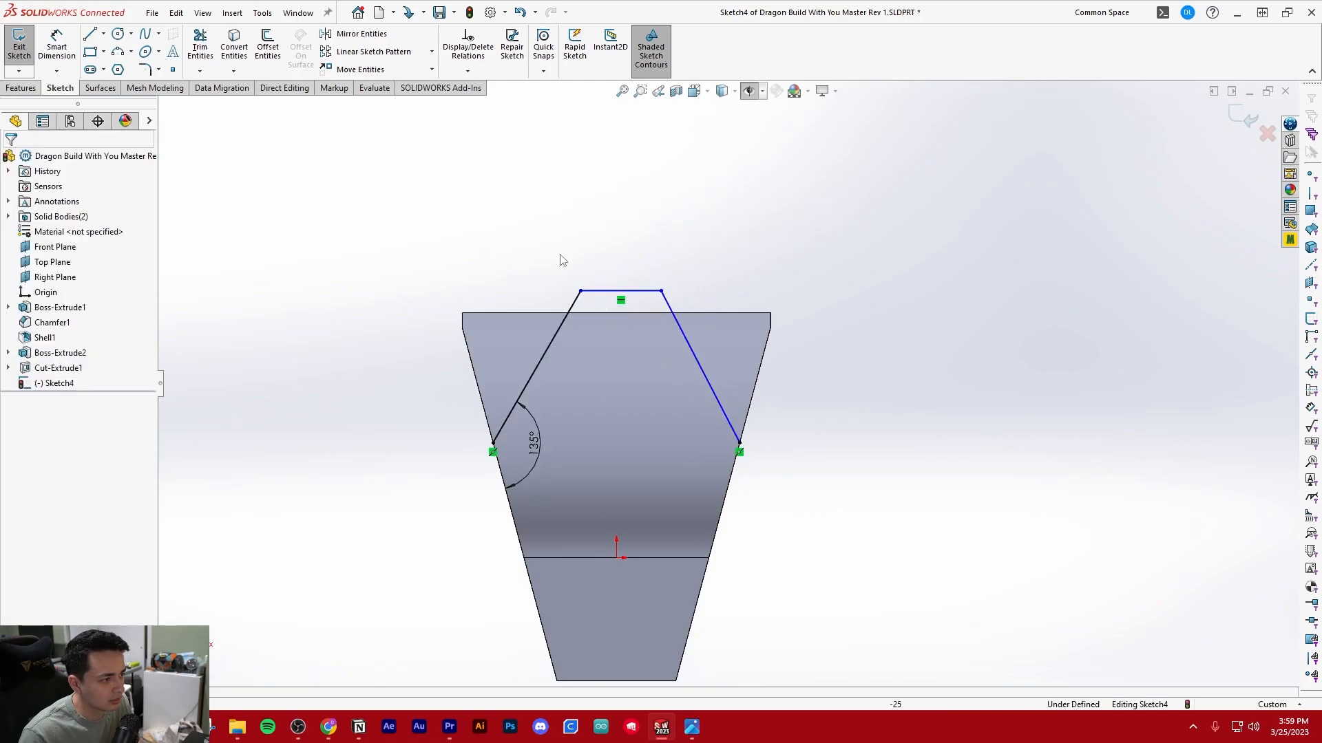
Dimension the angle between the body's right edge and the right slanted line as 135°
{"action": "key", "text": "d"}
{"action": "left_click", "coordinate": [734, 463]}
{"action": "left_click", "coordinate": [724, 419]}
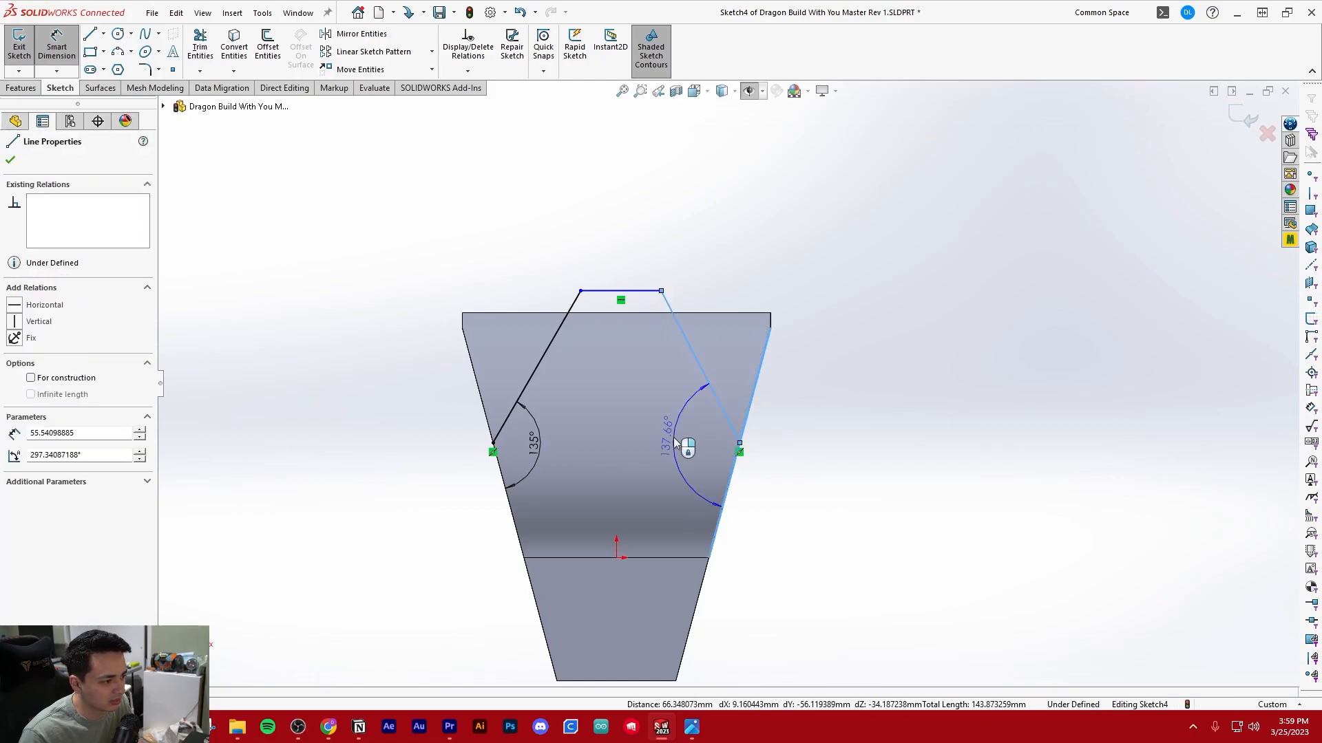
{"action": "left_click", "coordinate": [724, 438]}
{"action": "type", "text": "135"}
{"action": "key", "text": "Return"}
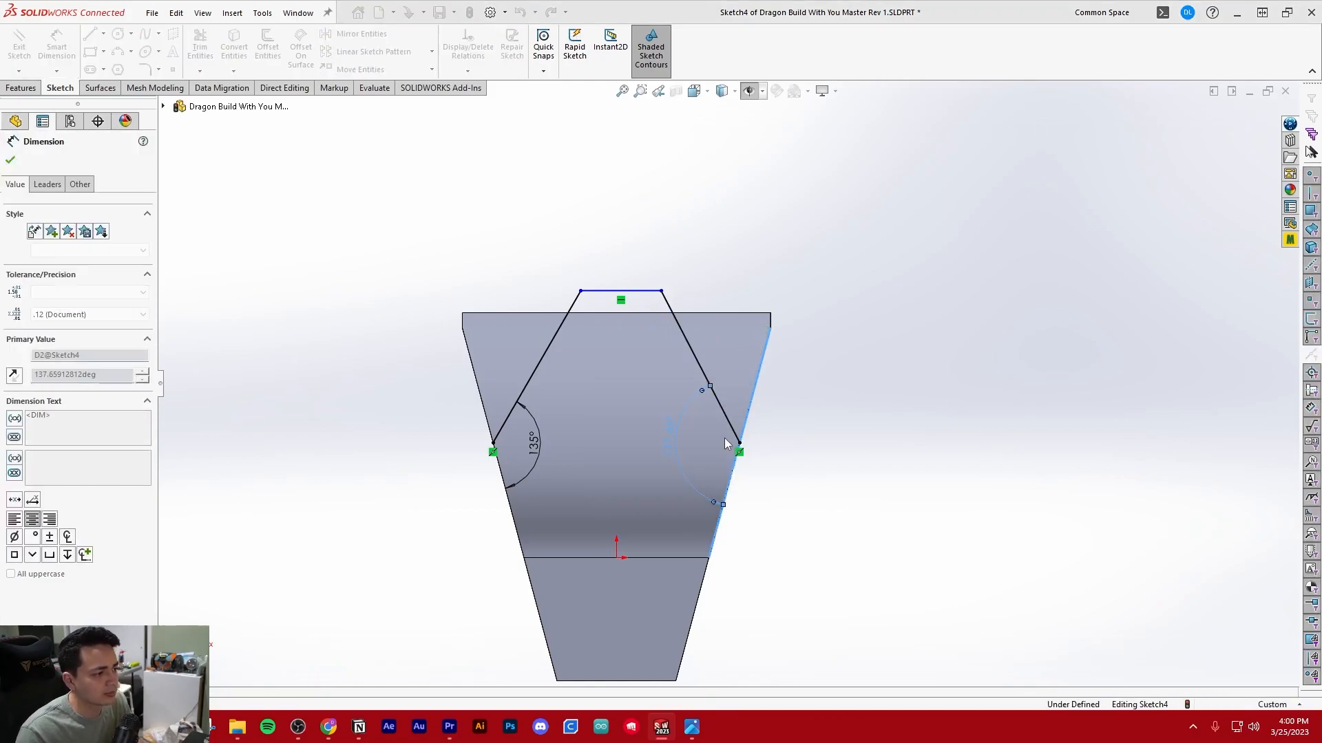
{"action": "key", "text": "Escape"}
Close the profile with five outer lines around the body's wide end and level its lower right corner at about X 113.5 mm, Y 37.3 mm
{"action": "scroll", "coordinate": [805, 413], "scroll_direction": "down", "scroll_amount": 2}
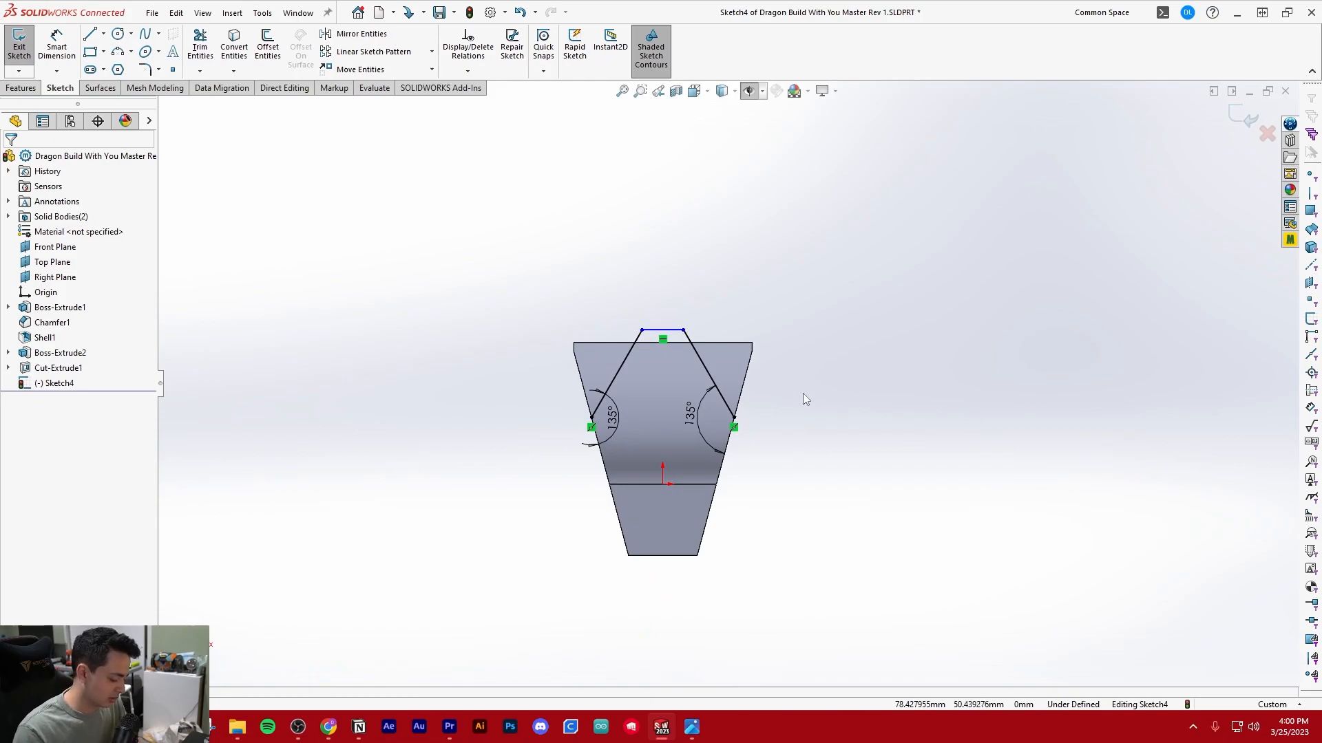
{"action": "key", "text": "l"}
{"action": "left_click", "coordinate": [592, 418]}
{"action": "left_click", "coordinate": [437, 417]}
{"action": "left_click", "coordinate": [438, 244]}
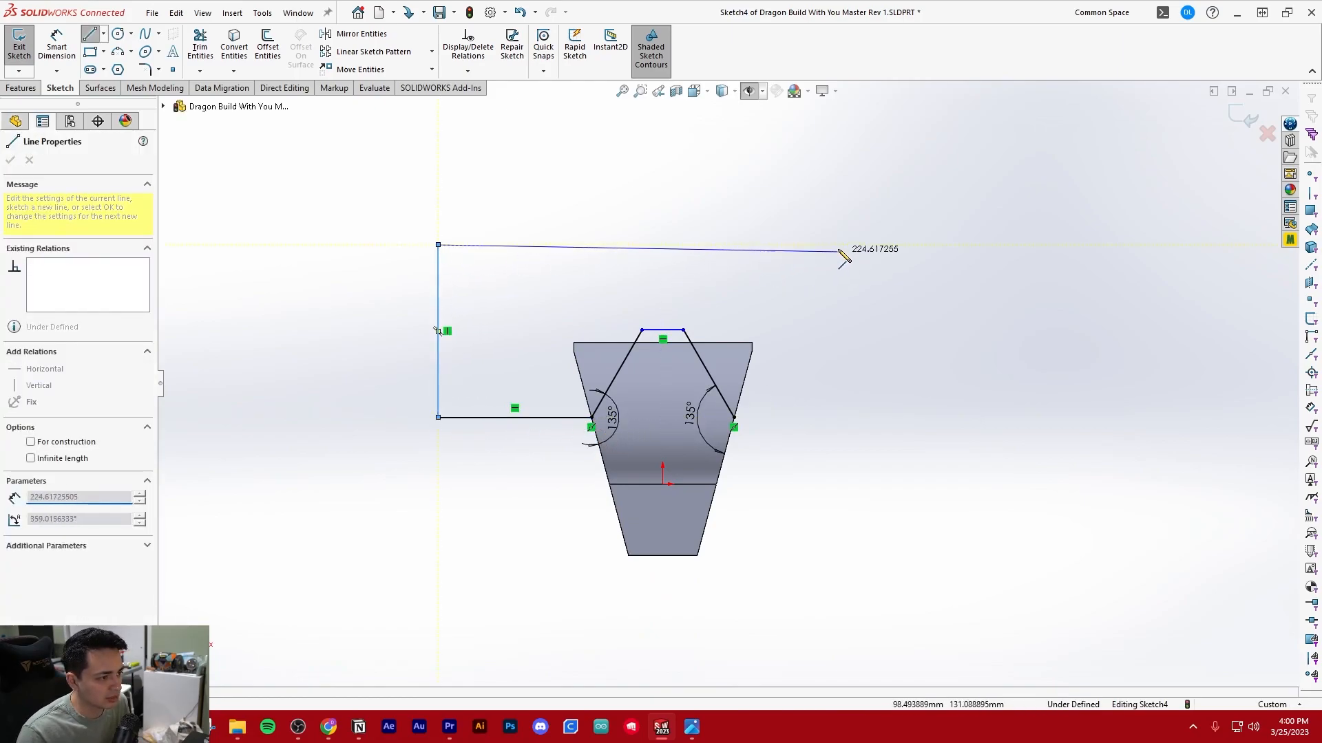
{"action": "left_click", "coordinate": [854, 245]}
{"action": "left_click", "coordinate": [855, 422]}
{"action": "left_click", "coordinate": [734, 417]}
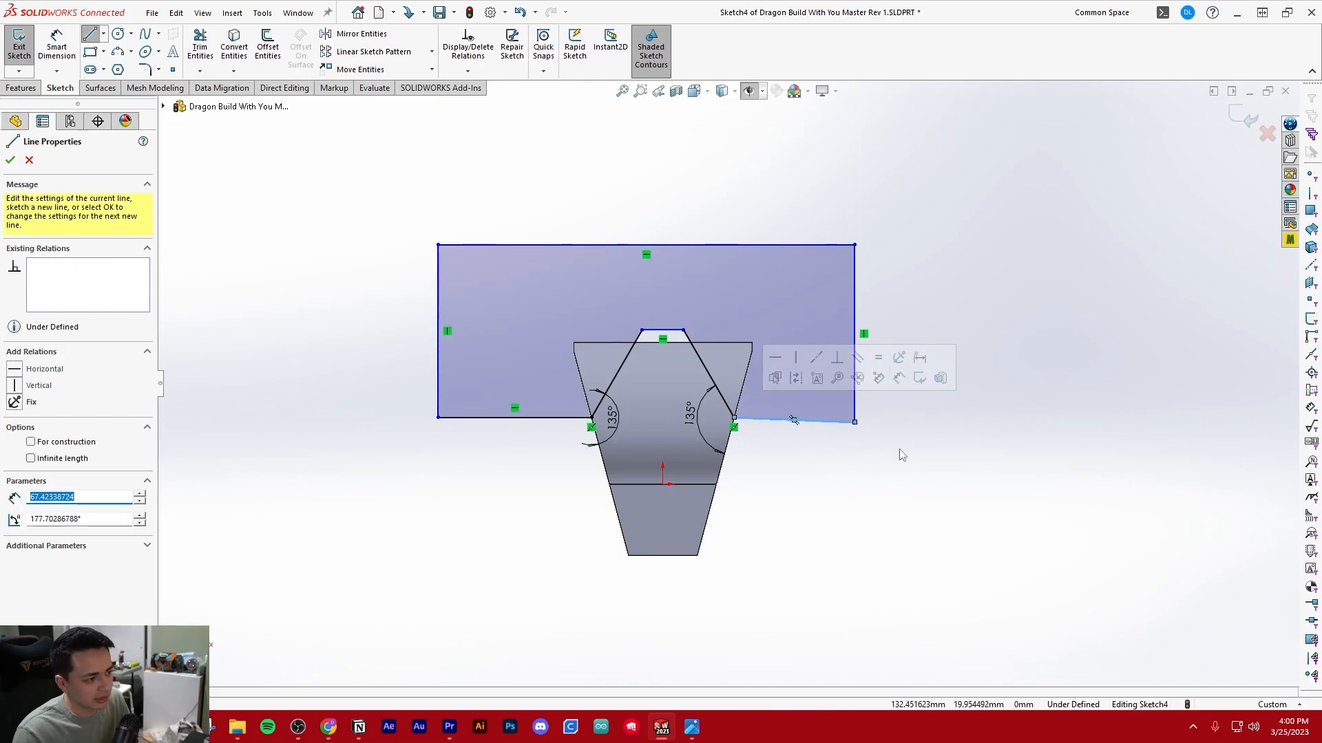
{"action": "key", "text": "Escape"}
{"action": "left_click_drag", "start_coordinate": [854, 422], "coordinate": [867, 419]}
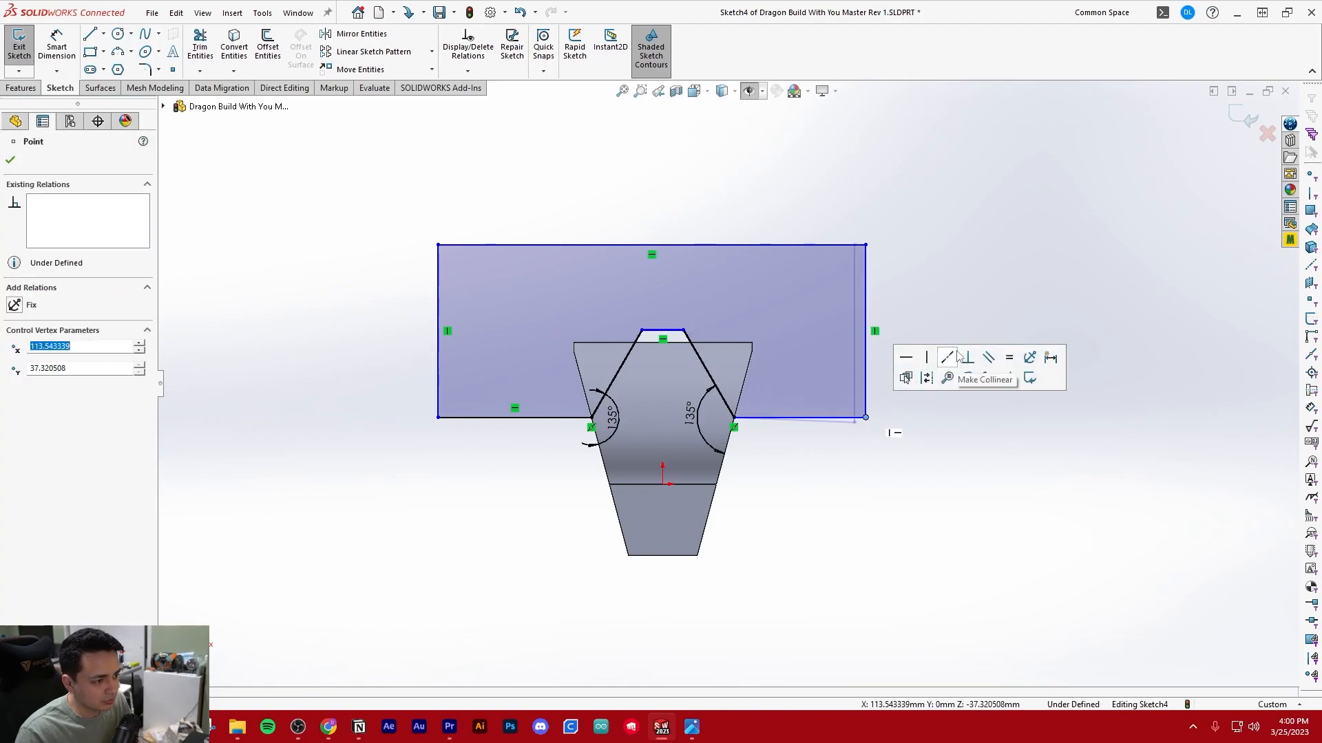
{"action": "left_click", "coordinate": [922, 300]}
Finish the sketch and cut its closed profile Through All in the reversed direction to taper the body's wide end
{"action": "scroll", "coordinate": [919, 305], "scroll_direction": "down", "scroll_amount": 2}
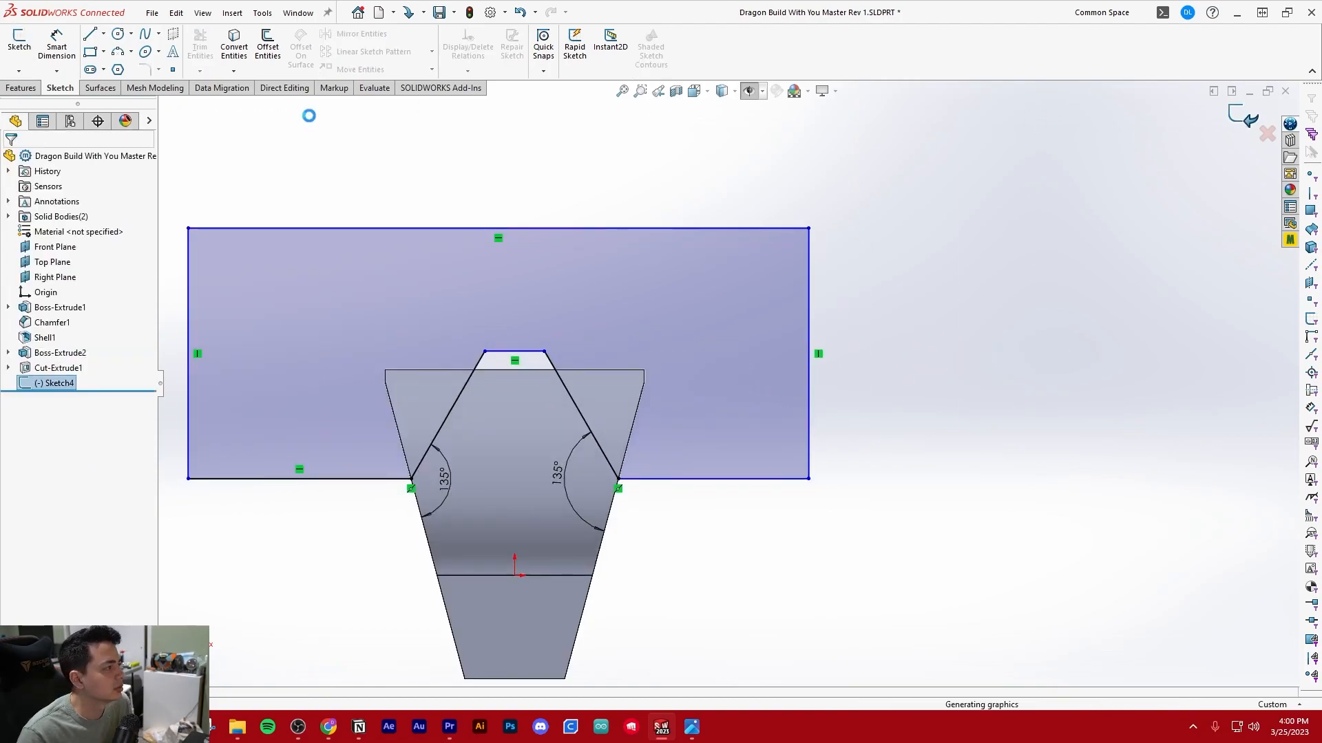
{"action": "left_click", "coordinate": [1245, 121]}
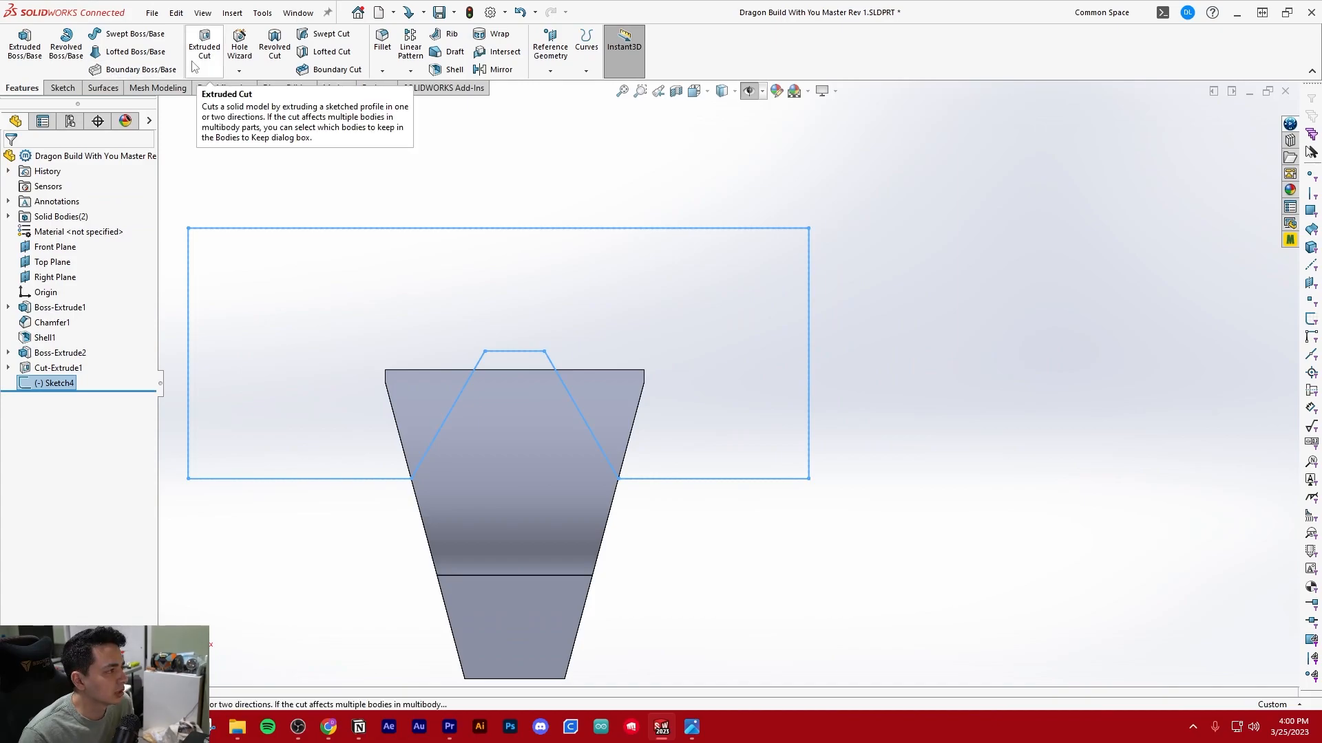
{"action": "left_click", "coordinate": [204, 57]}
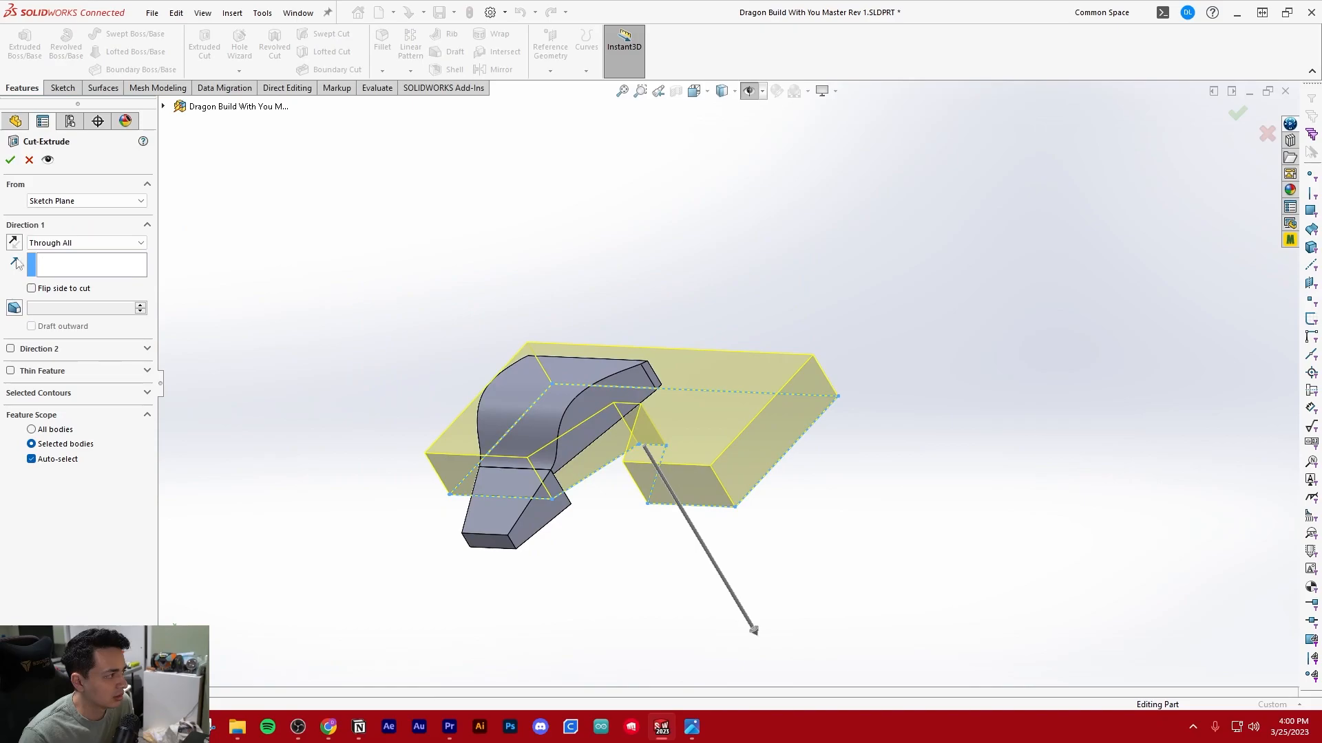
{"action": "left_click", "coordinate": [13, 243]}
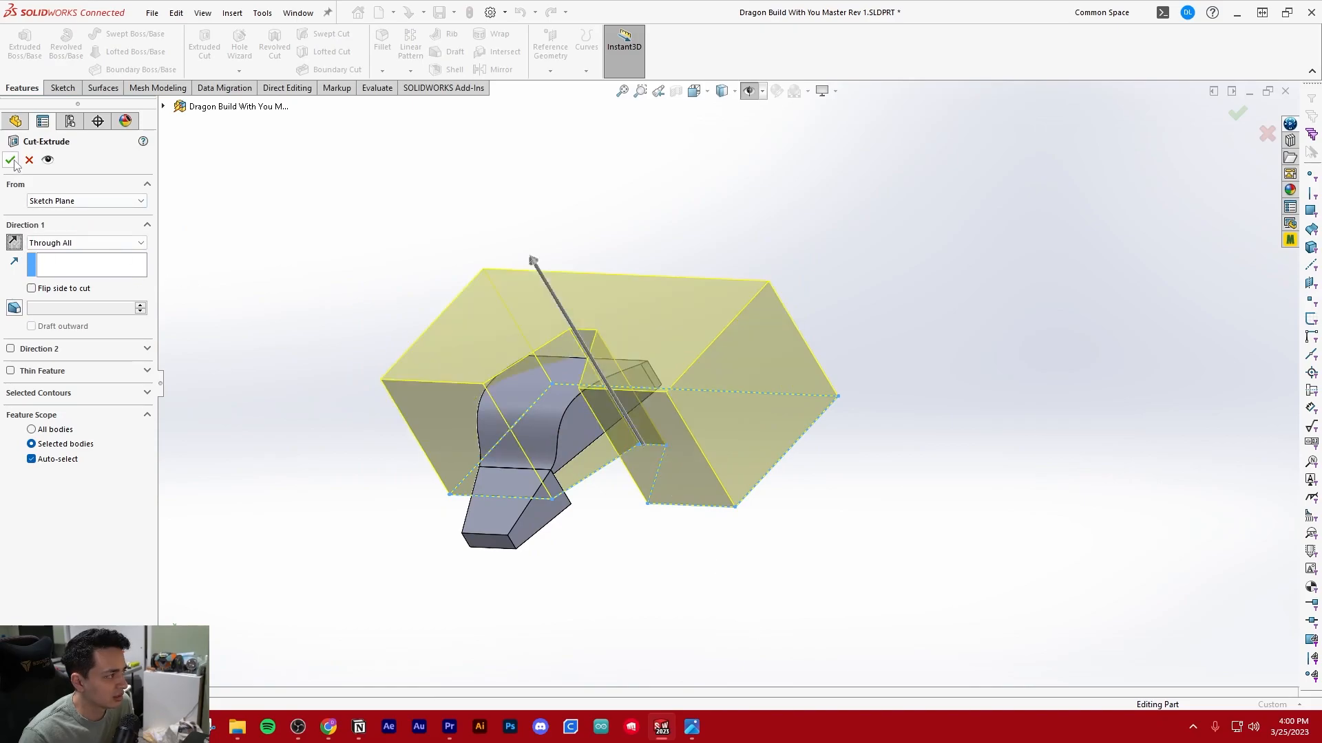
{"action": "left_click", "coordinate": [435, 374]}
In a new sketch facing the head's front, draw a vertical line about 111 mm long up from the origin and make it construction geometry
{"action": "mouse_move", "coordinate": [522, 458]}
{"action": "middle_mouse_down"}
{"action": "mouse_move", "coordinate": [776, 420]}
{"action": "mouse_move", "coordinate": [591, 416]}
{"action": "mouse_move", "coordinate": [511, 362]}
{"action": "mouse_move", "coordinate": [688, 358]}
{"action": "mouse_move", "coordinate": [654, 372]}
{"action": "mouse_move", "coordinate": [358, 387]}
{"action": "mouse_move", "coordinate": [510, 399]}
{"action": "mouse_move", "coordinate": [501, 392]}
{"action": "mouse_move", "coordinate": [661, 375]}
{"action": "middle_mouse_up"}
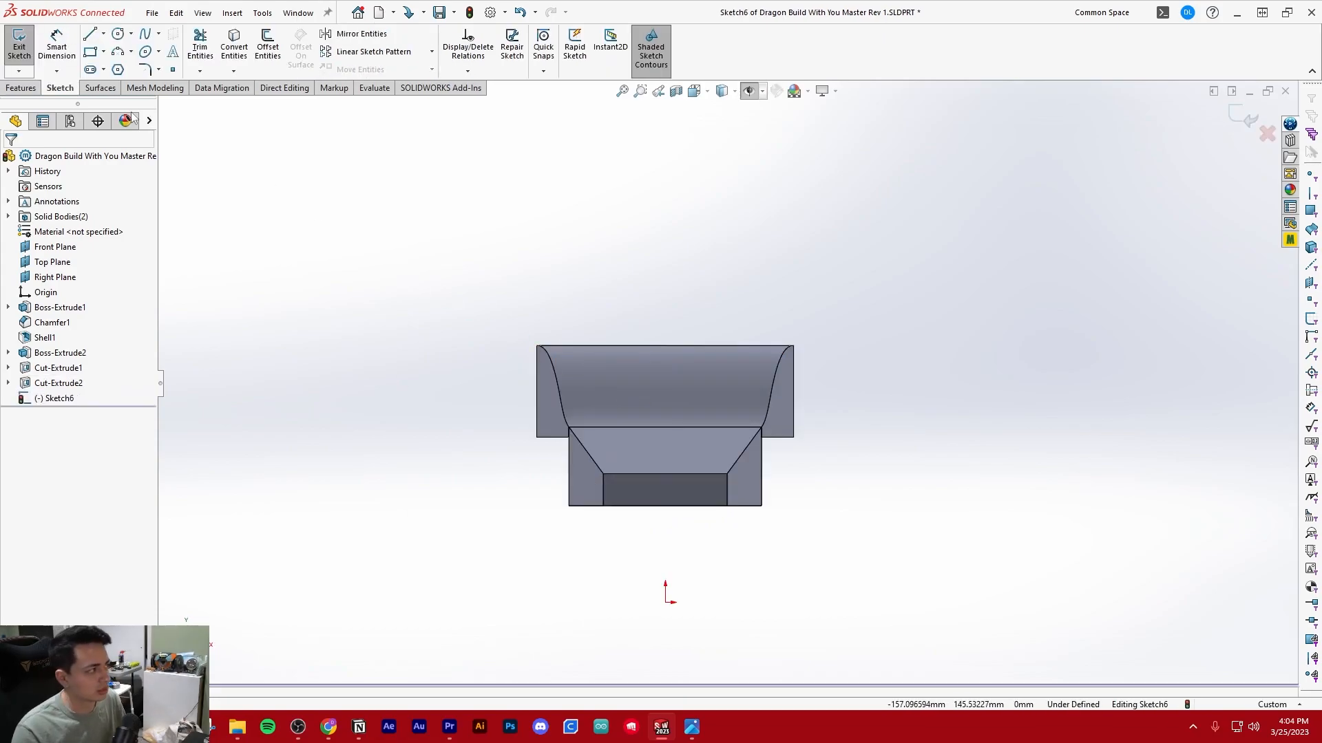
{"action": "left_click", "coordinate": [89, 34]}
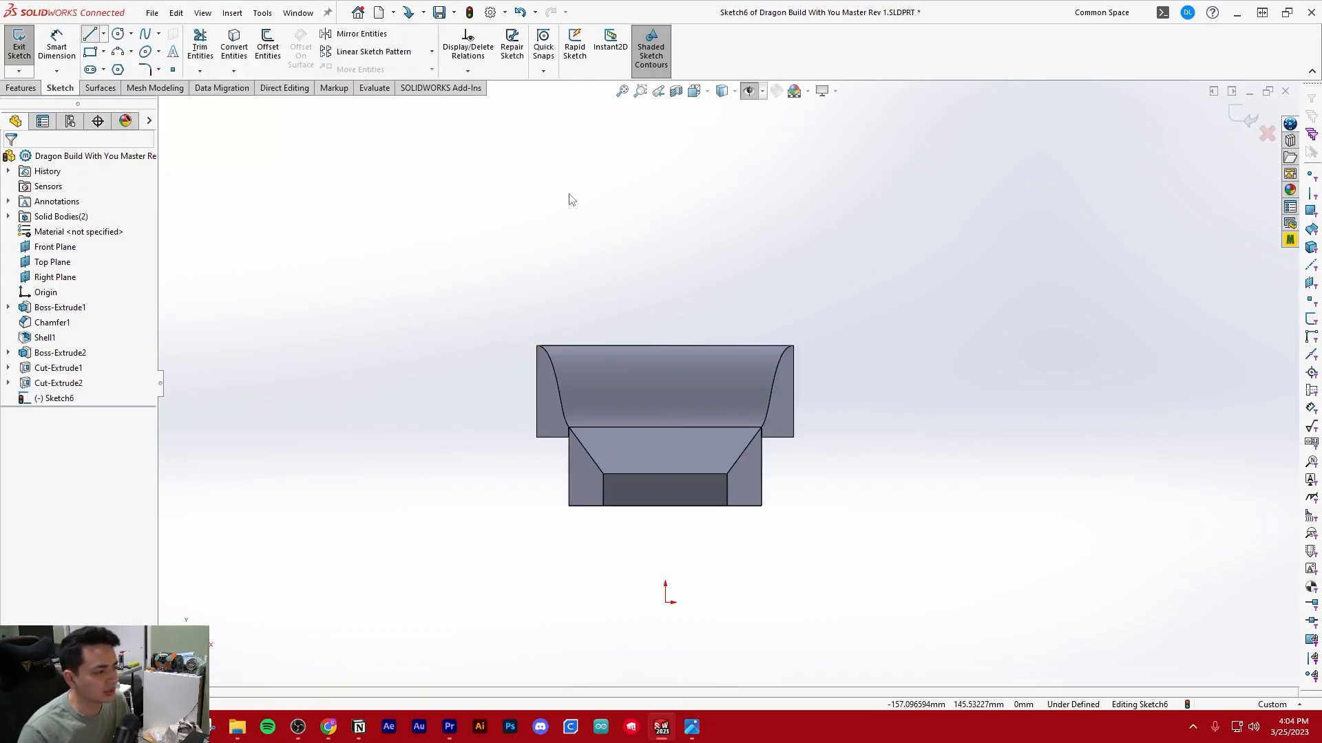
{"action": "left_click", "coordinate": [666, 602]}
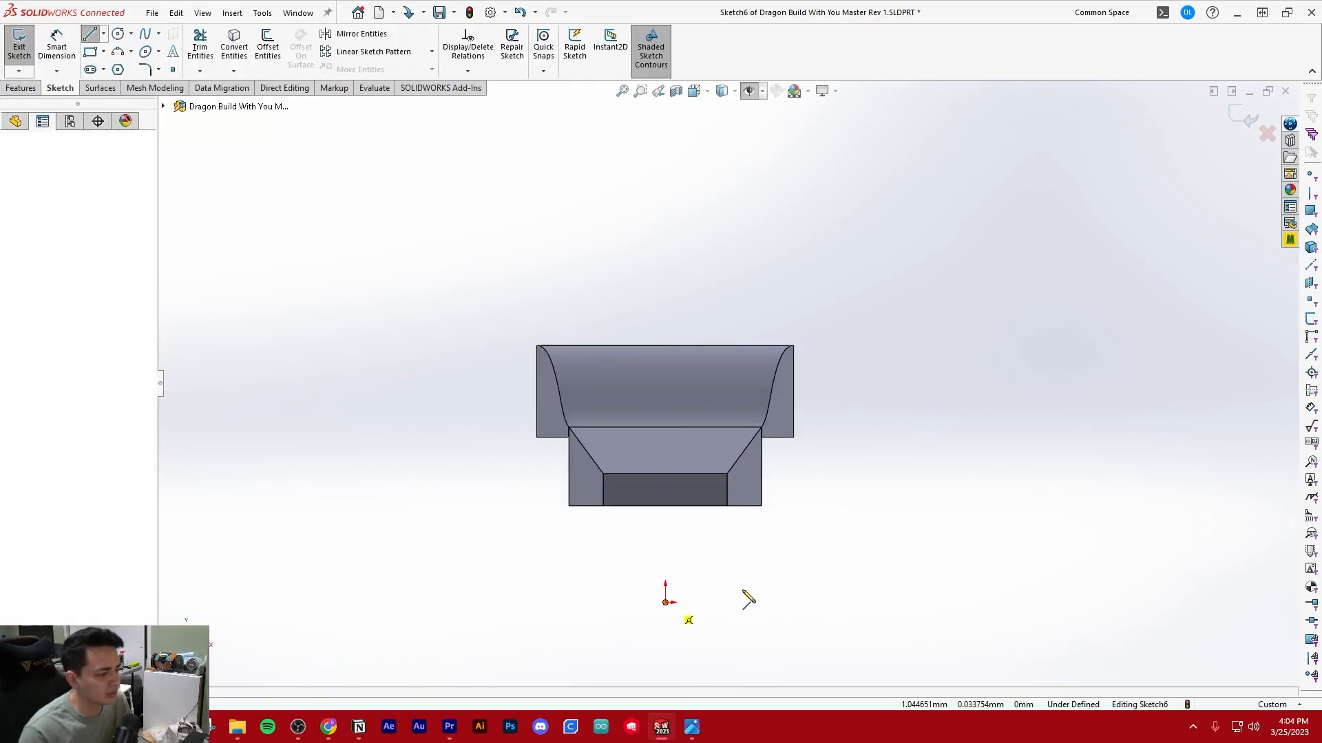
{"action": "left_click", "coordinate": [665, 244]}
{"action": "key", "text": "Escape"}
{"action": "left_click", "coordinate": [665, 272]}
{"action": "left_click", "coordinate": [731, 226]}
{"action": "left_click", "coordinate": [385, 299]}
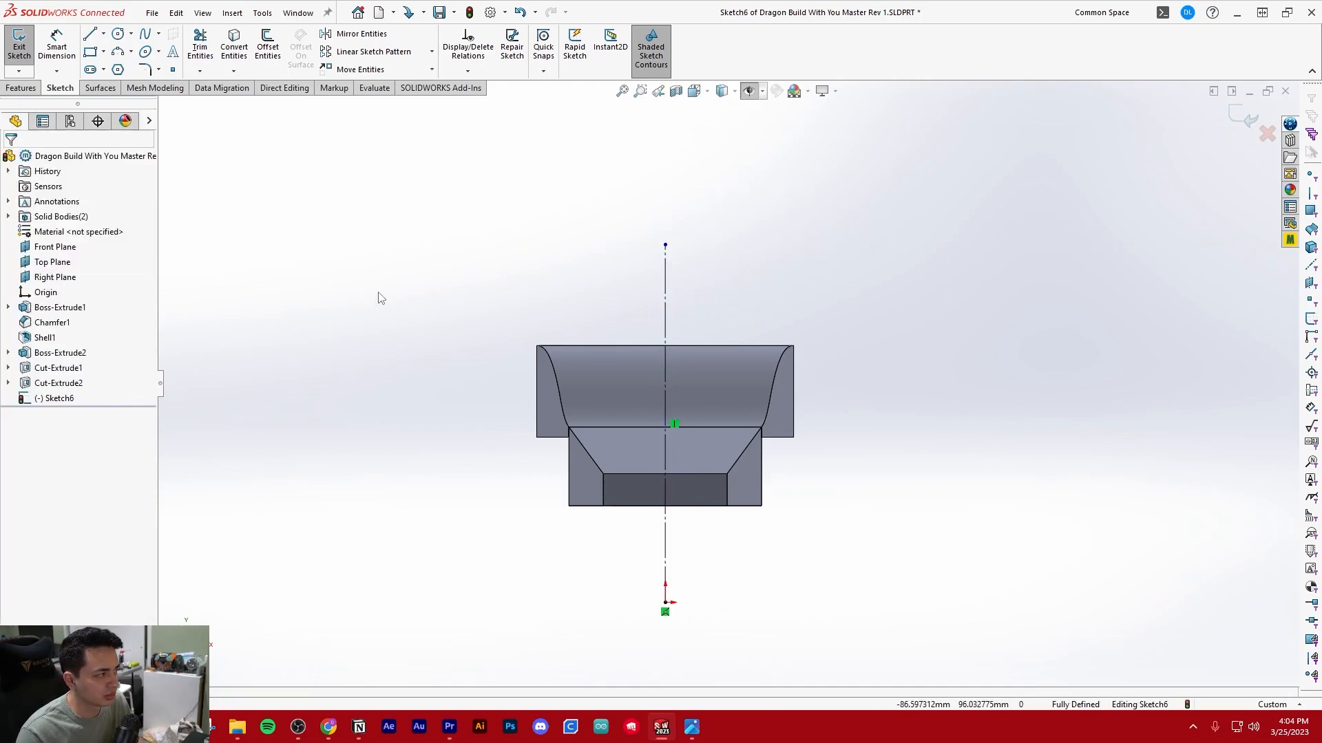
Sketch a closed right triangle across the body's upper left corner with a sloping inner edge, then shift its lower corner slightly inward and down
{"action": "left_click", "coordinate": [88, 37]}
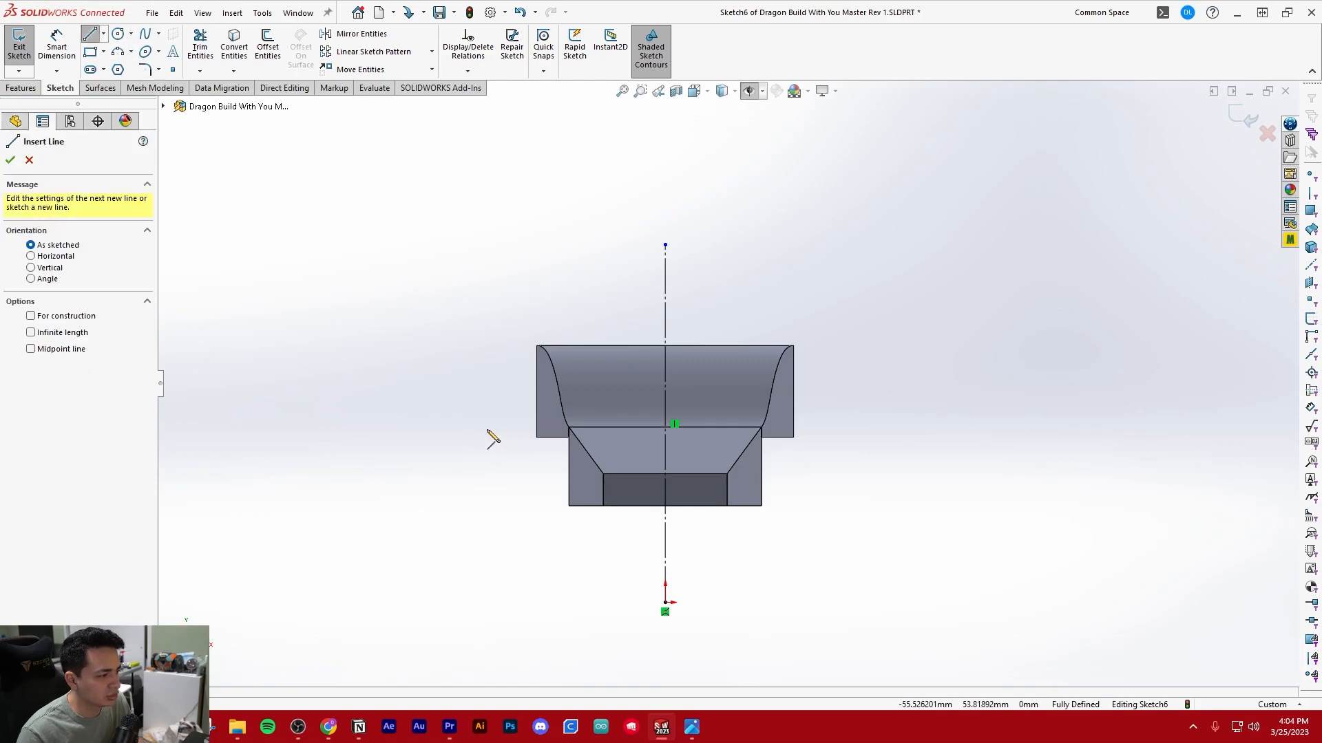
{"action": "left_click", "coordinate": [485, 436]}
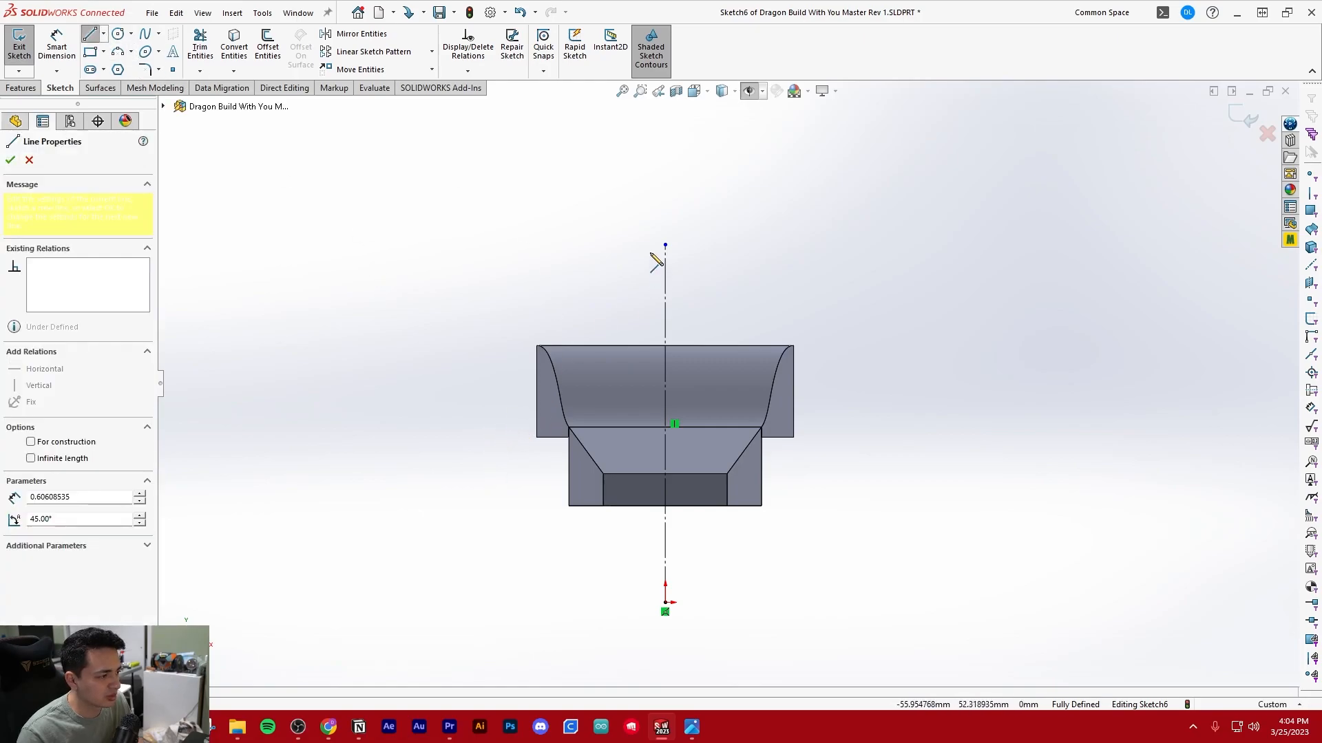
{"action": "left_click", "coordinate": [652, 266]}
{"action": "left_click", "coordinate": [484, 266]}
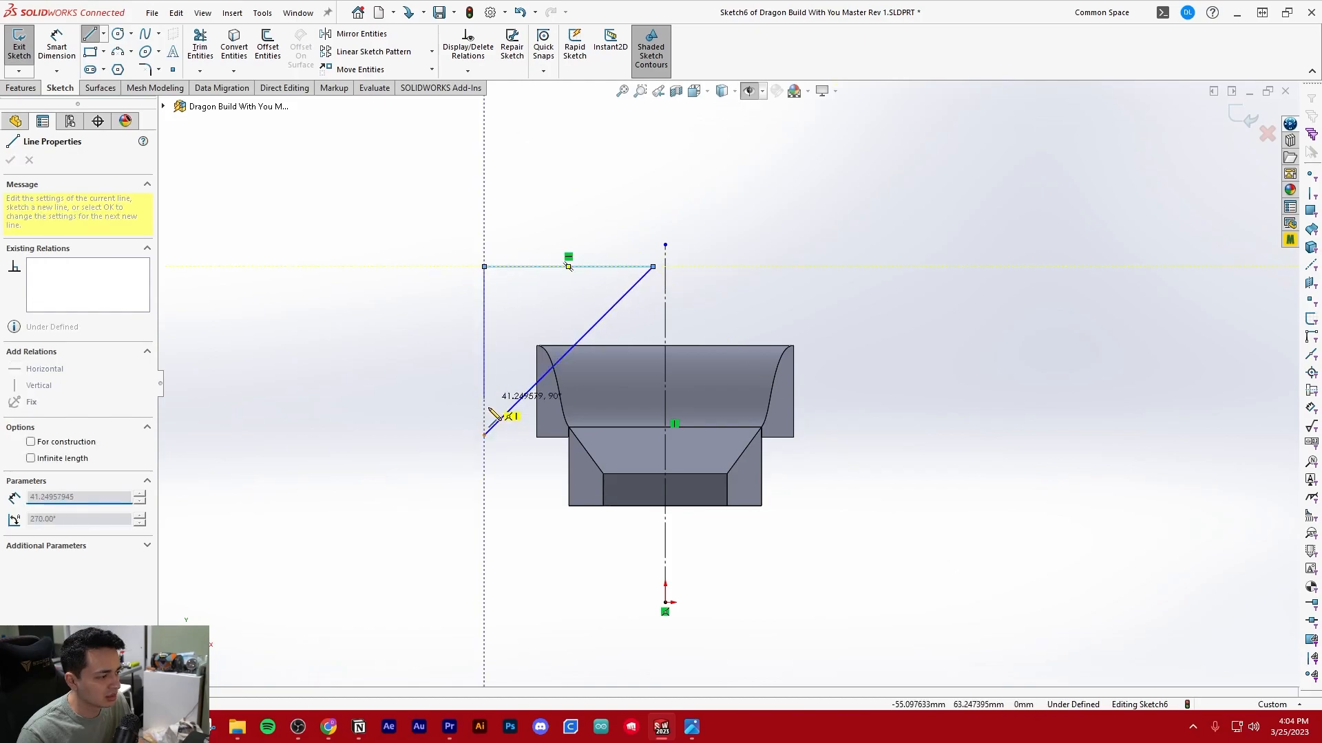
{"action": "left_click", "coordinate": [485, 435]}
{"action": "key", "text": "Escape"}
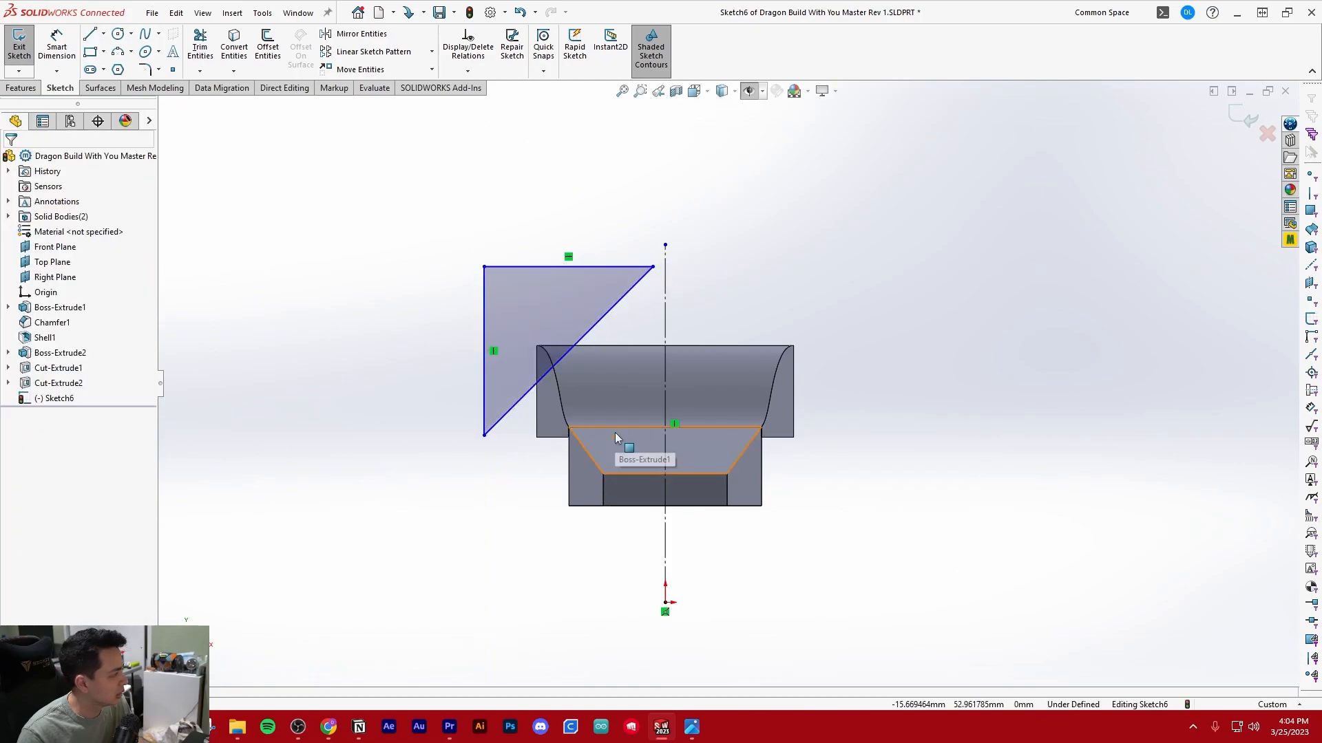
{"action": "mouse_move", "coordinate": [485, 435]}
{"action": "left_mouse_down"}
{"action": "mouse_move", "coordinate": [506, 451]}
{"action": "mouse_move", "coordinate": [494, 440]}
{"action": "left_mouse_up"}
{"action": "left_click", "coordinate": [508, 518]}
Mirror the triangle's three lines about the vertical centerline, keeping the original
{"action": "scroll", "coordinate": [767, 307], "scroll_direction": "up", "scroll_amount": 3}
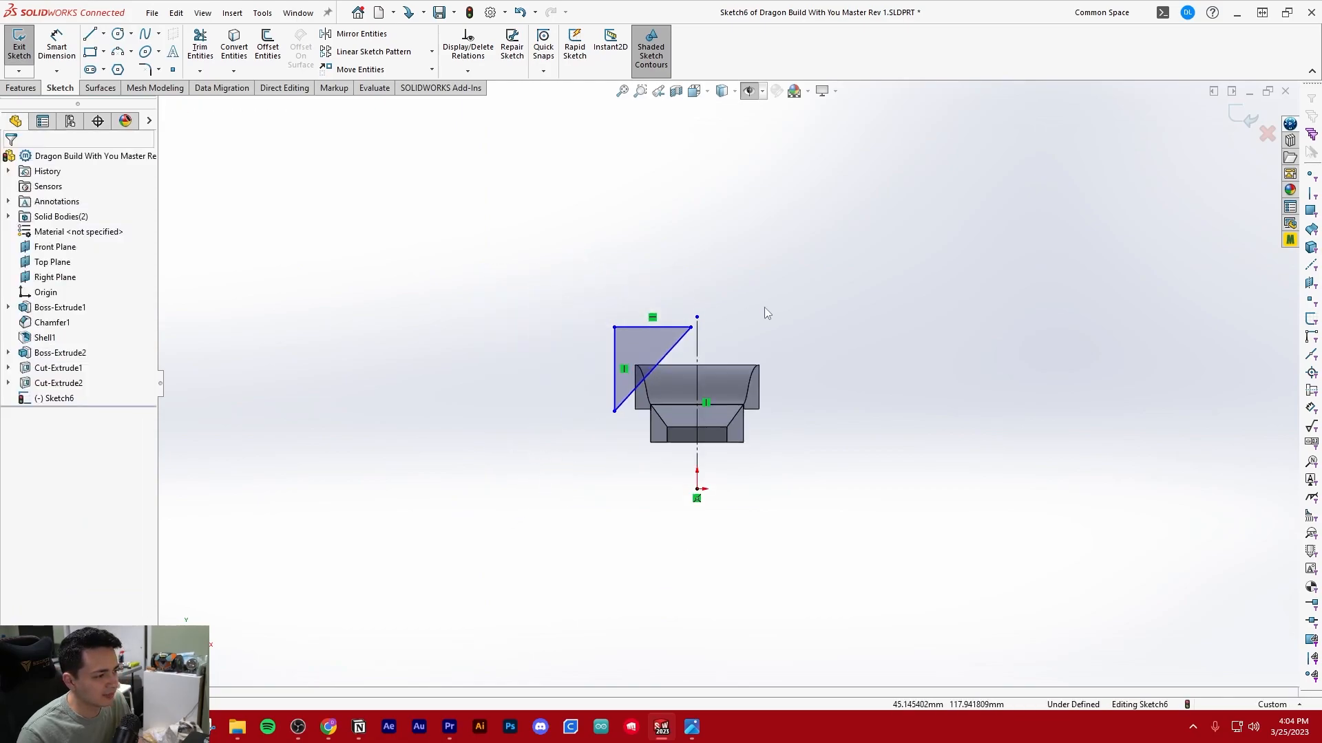
{"action": "scroll", "coordinate": [684, 433], "scroll_direction": "down", "scroll_amount": 7}
{"action": "scroll", "coordinate": [683, 432], "scroll_direction": "up", "scroll_amount": 2}
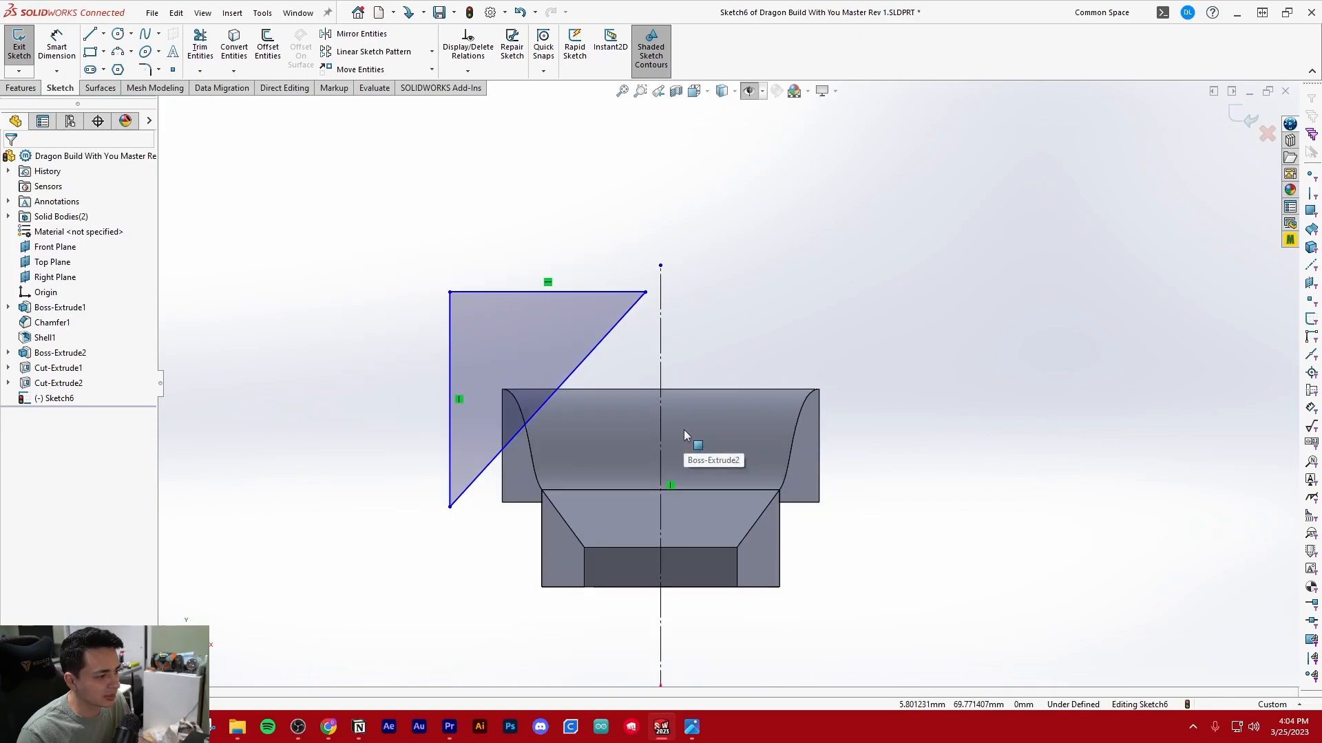
{"action": "left_click_drag", "start_coordinate": [343, 232], "coordinate": [648, 563]}
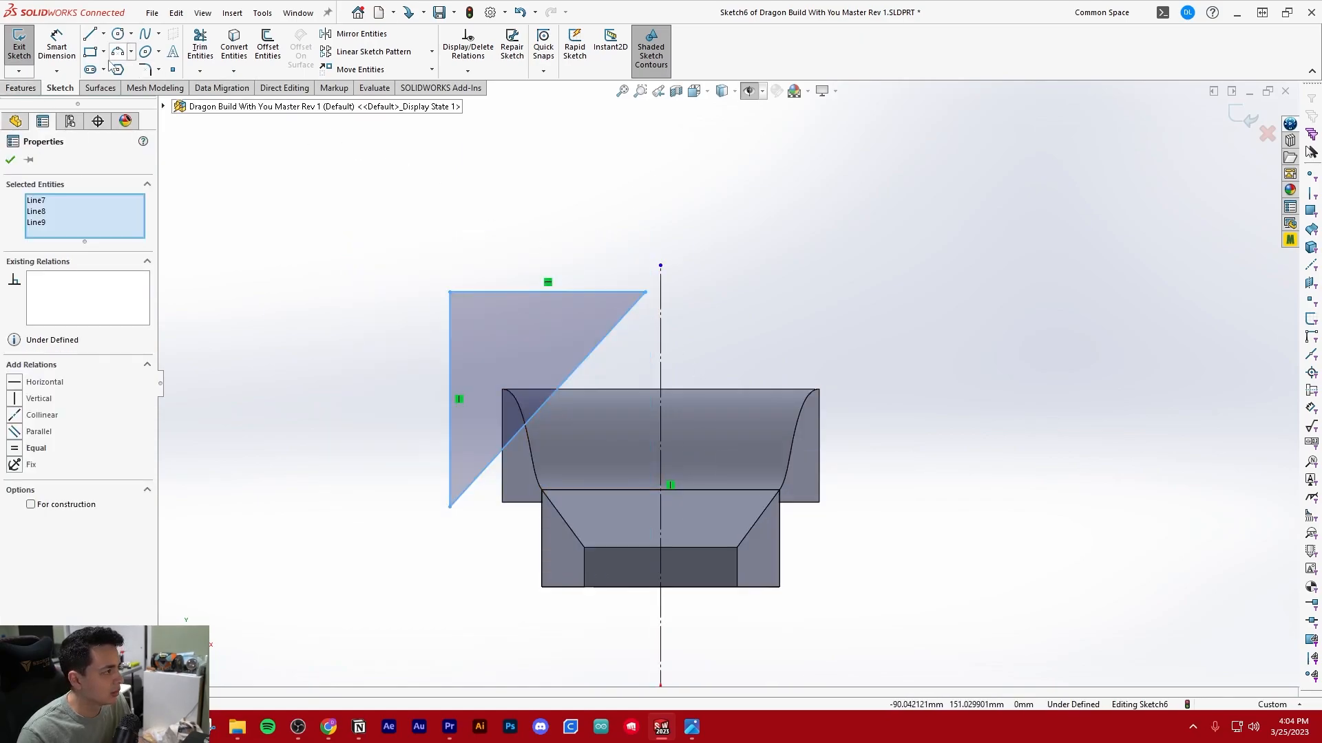
{"action": "left_click", "coordinate": [364, 34]}
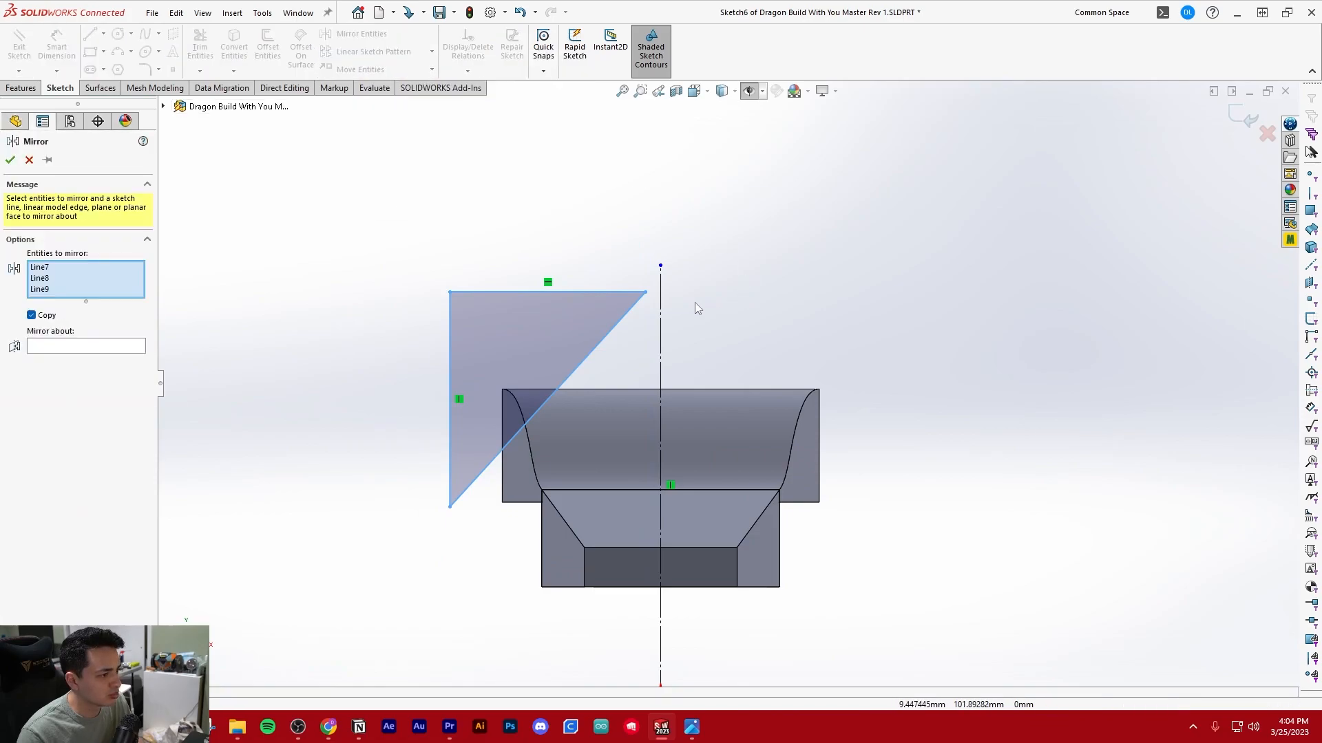
{"action": "left_click", "coordinate": [661, 318]}
{"action": "right_click", "coordinate": [62, 303]}
{"action": "left_click", "coordinate": [69, 326]}
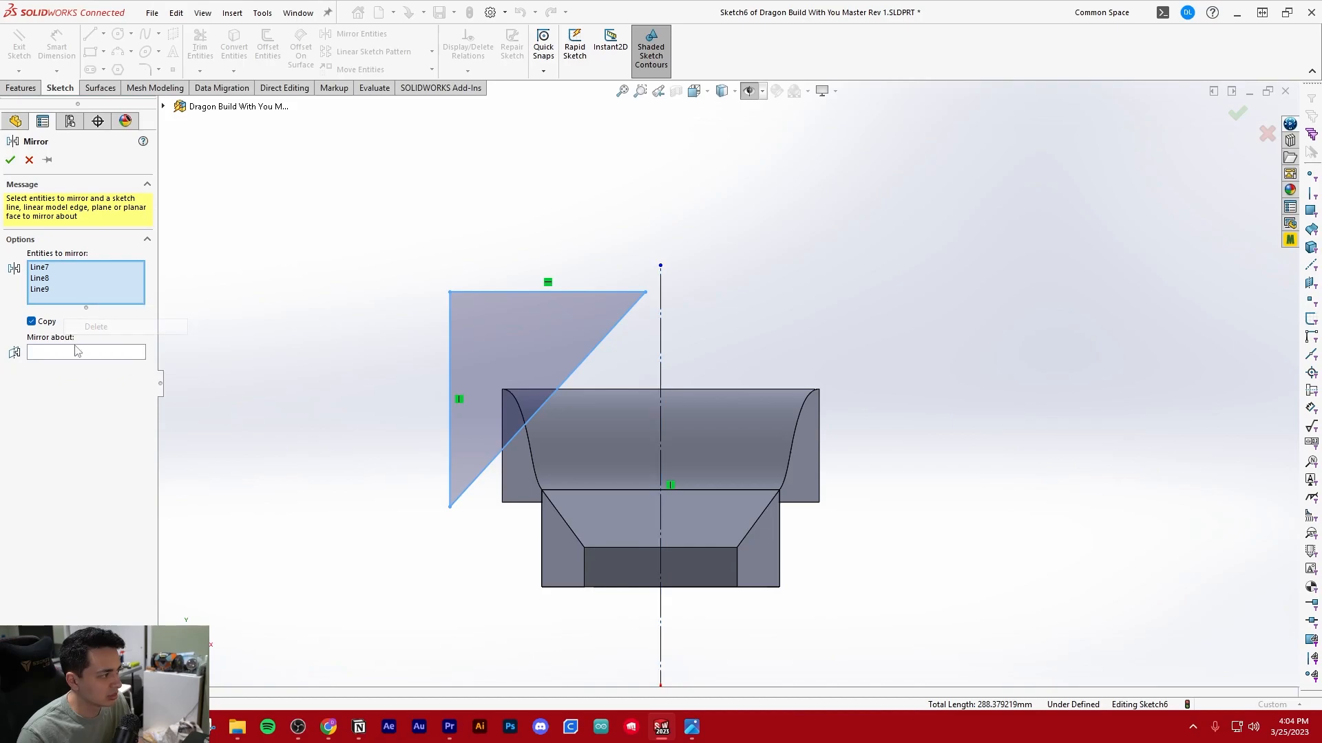
{"action": "left_click", "coordinate": [662, 320]}
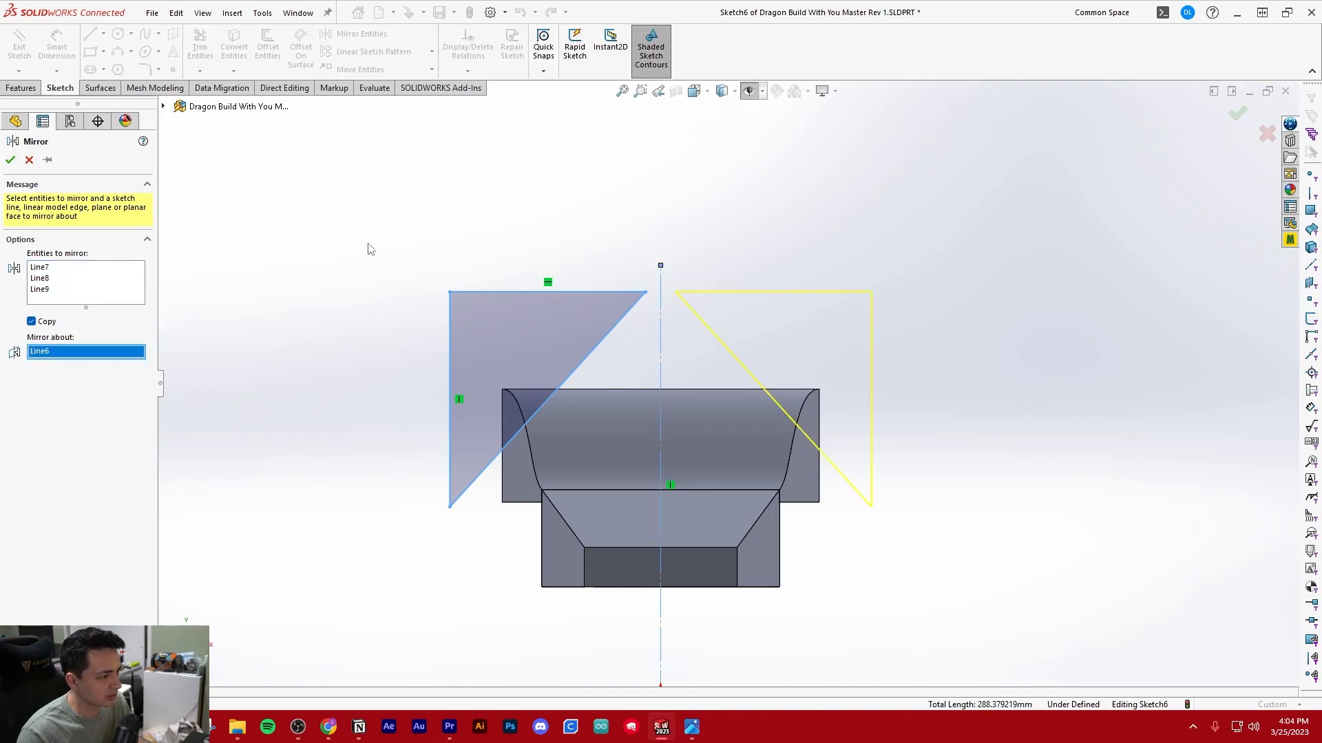
{"action": "left_click", "coordinate": [10, 160]}
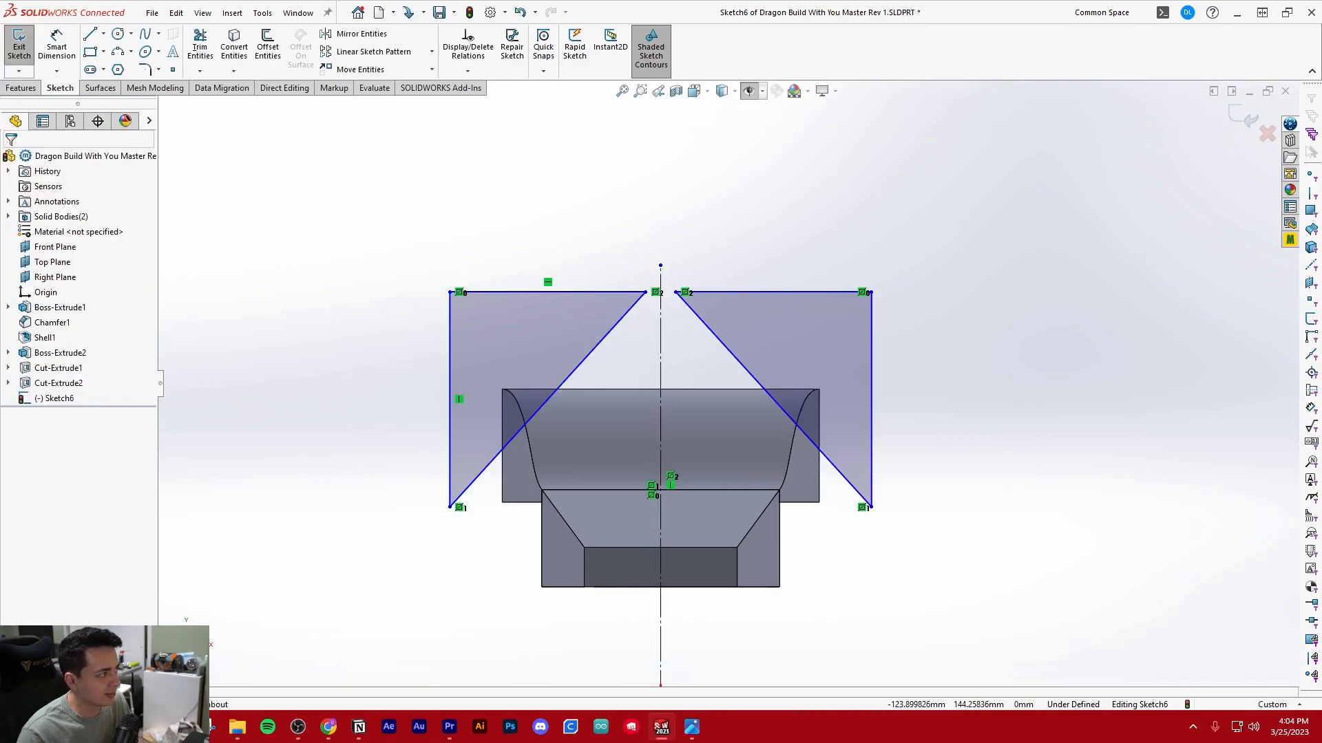
Cut both triangles Through All to bevel the body's two upper side edges
{"action": "left_click", "coordinate": [29, 88]}
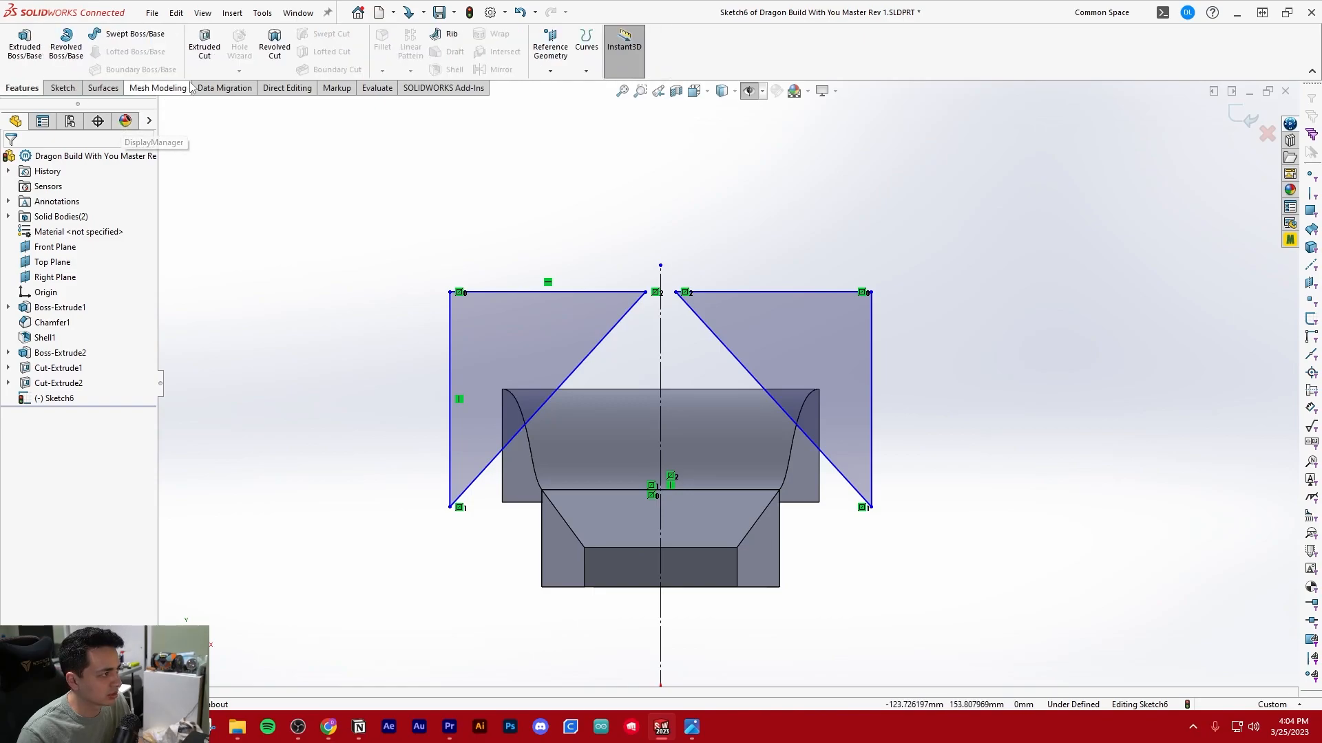
{"action": "left_click", "coordinate": [203, 48]}
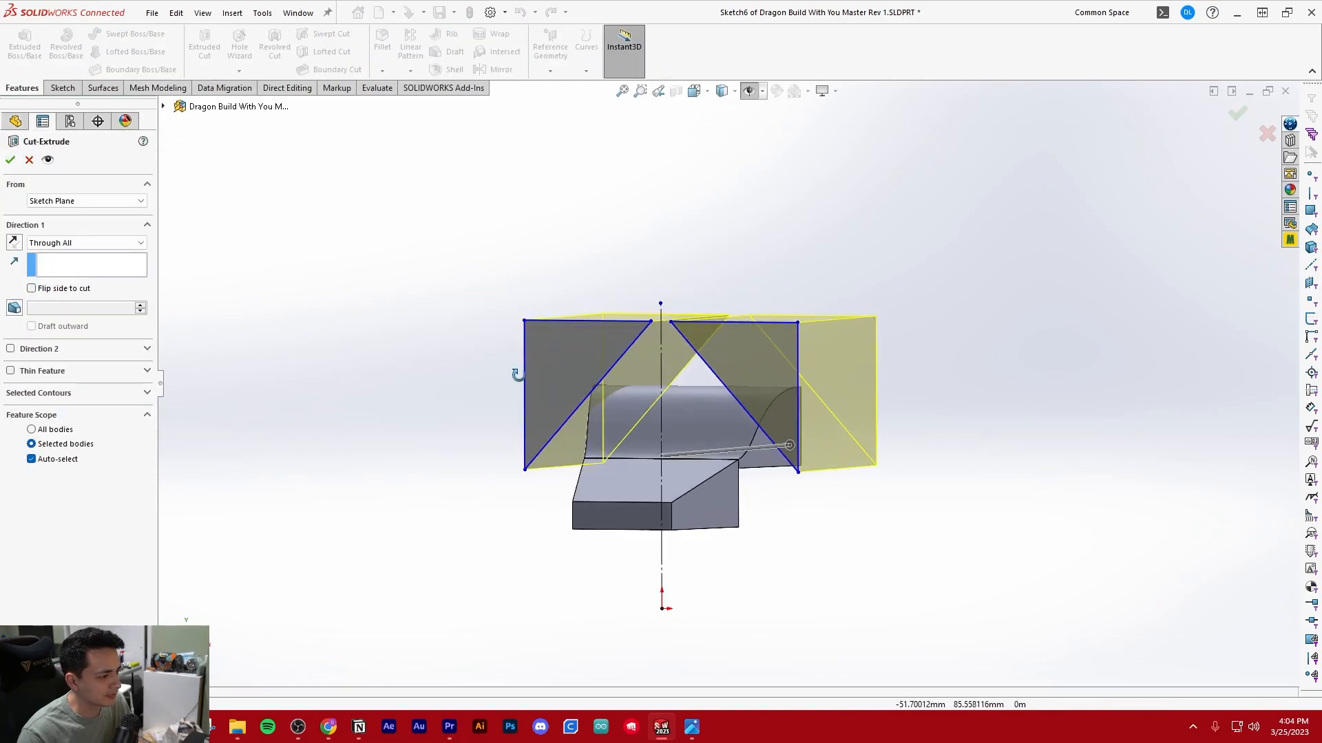
{"action": "left_click", "coordinate": [11, 161]}
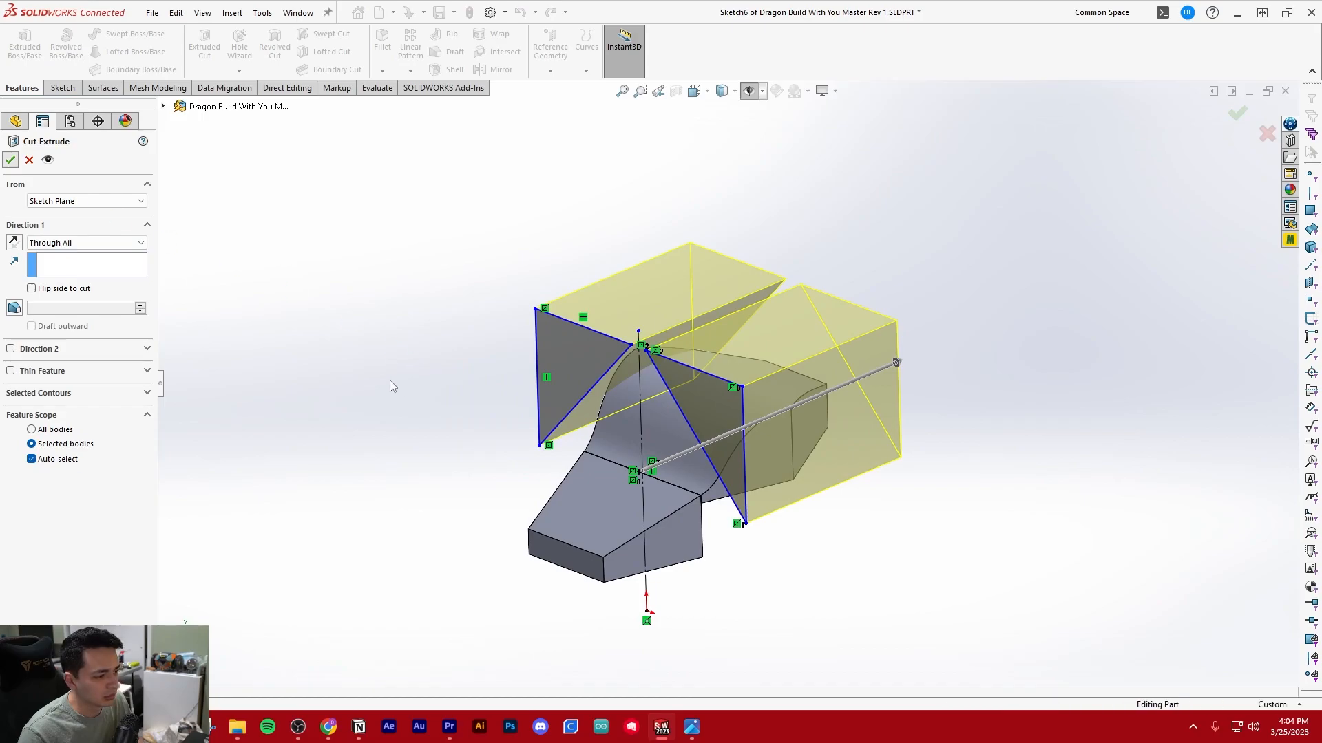
{"action": "middle_click_drag", "start_coordinate": [443, 404], "coordinate": [571, 393]}
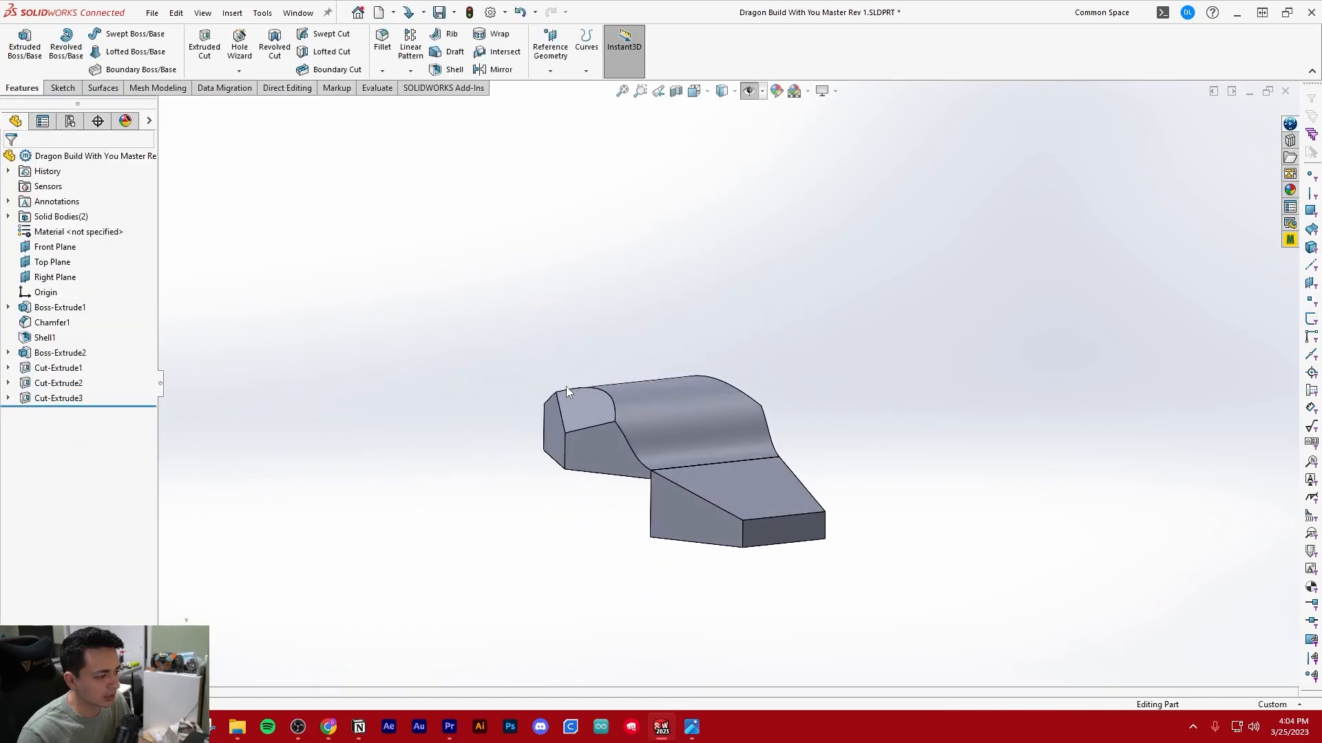
{"action": "middle_click_drag", "start_coordinate": [762, 409], "coordinate": [640, 343]}
{"action": "middle_click_drag", "start_coordinate": [246, 376], "coordinate": [341, 377]}
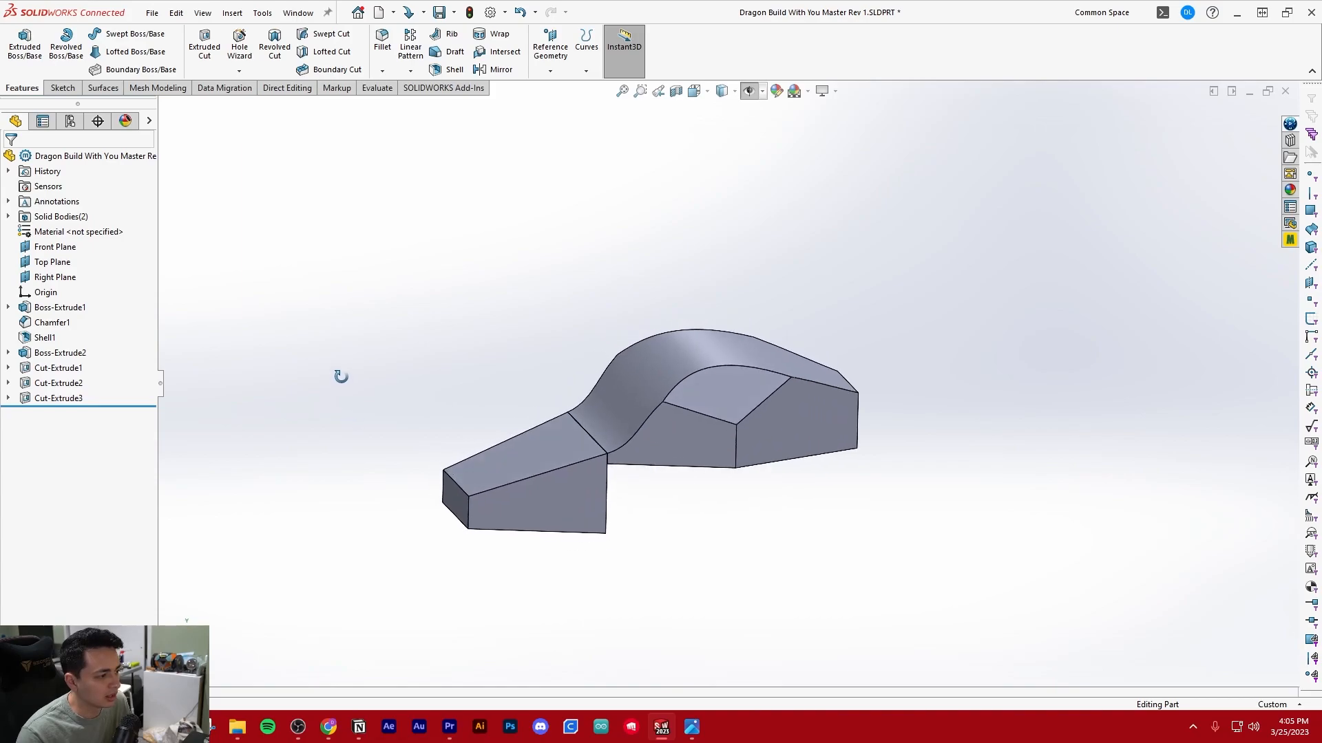
List the part's solid bodies and hide the head body
{"action": "left_click", "coordinate": [8, 217]}
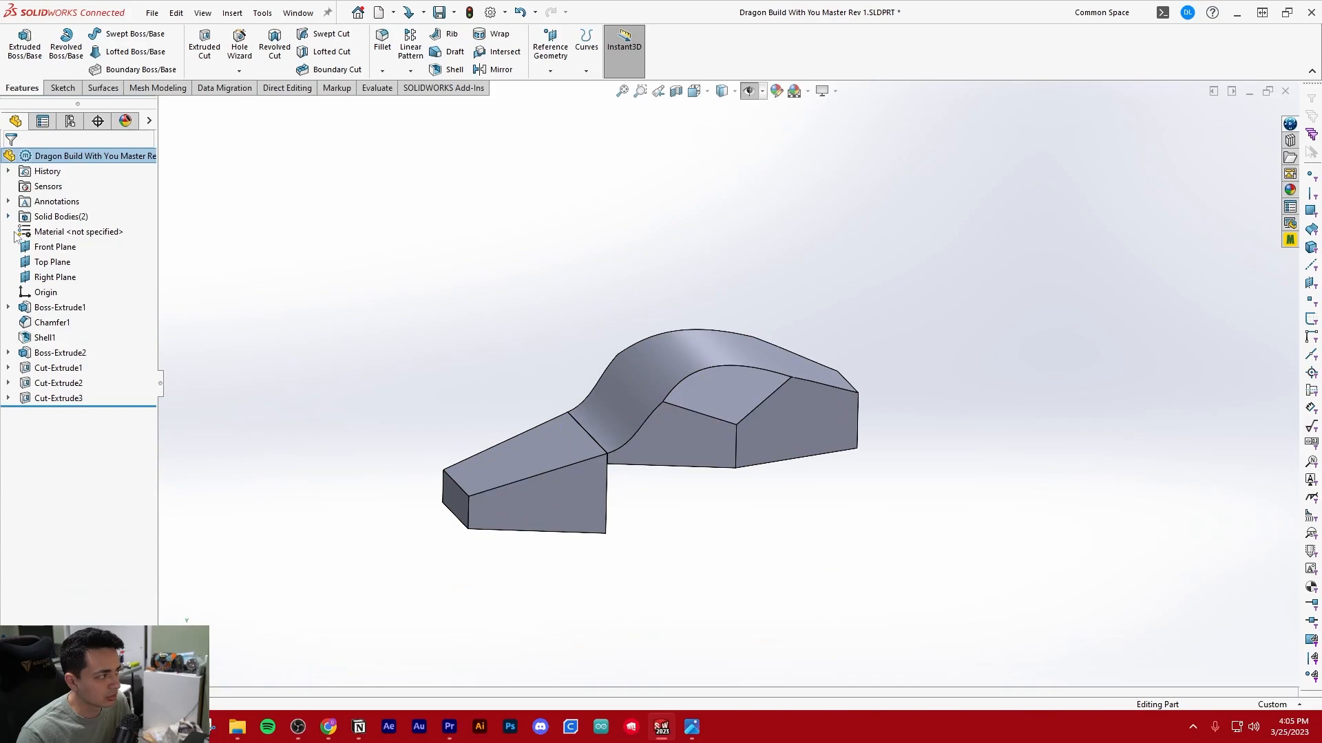
{"action": "left_click", "coordinate": [42, 235]}
{"action": "left_click", "coordinate": [46, 248]}
{"action": "left_click", "coordinate": [44, 234]}
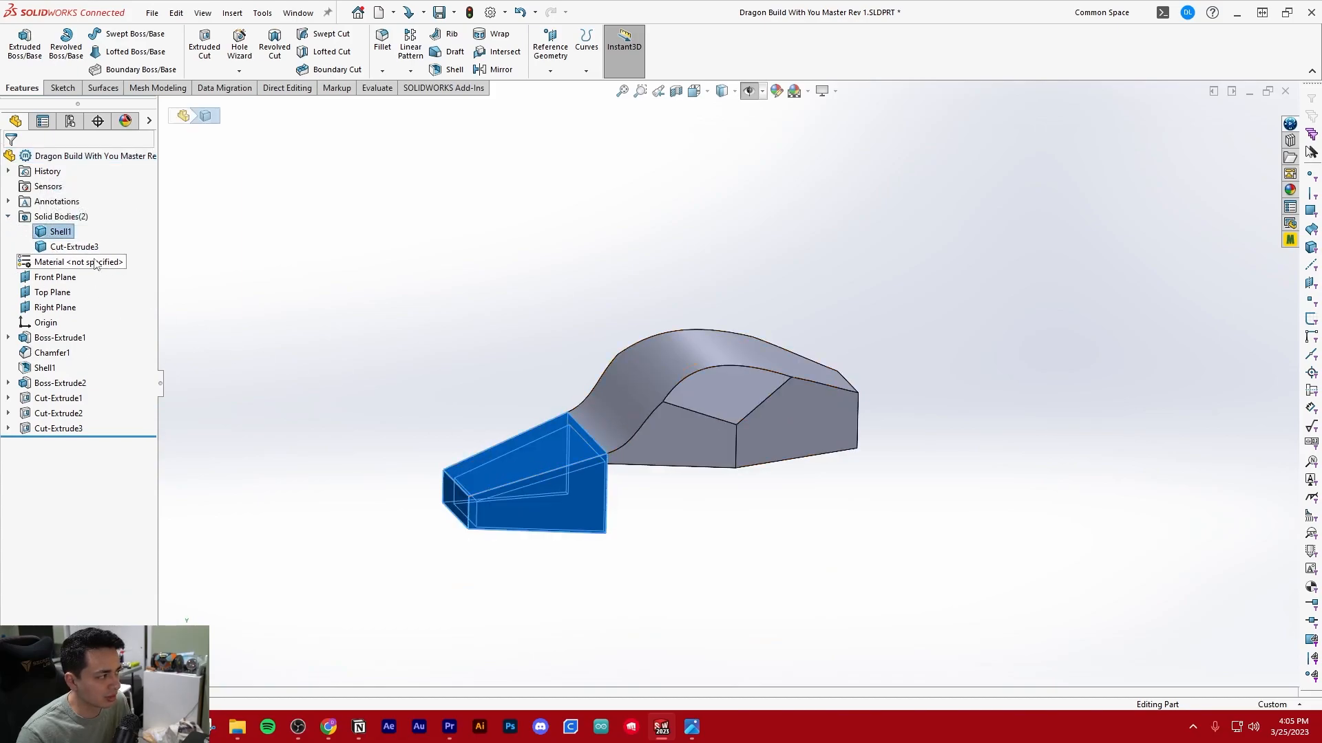
{"action": "right_click", "coordinate": [63, 233]}
{"action": "left_click", "coordinate": [71, 208]}
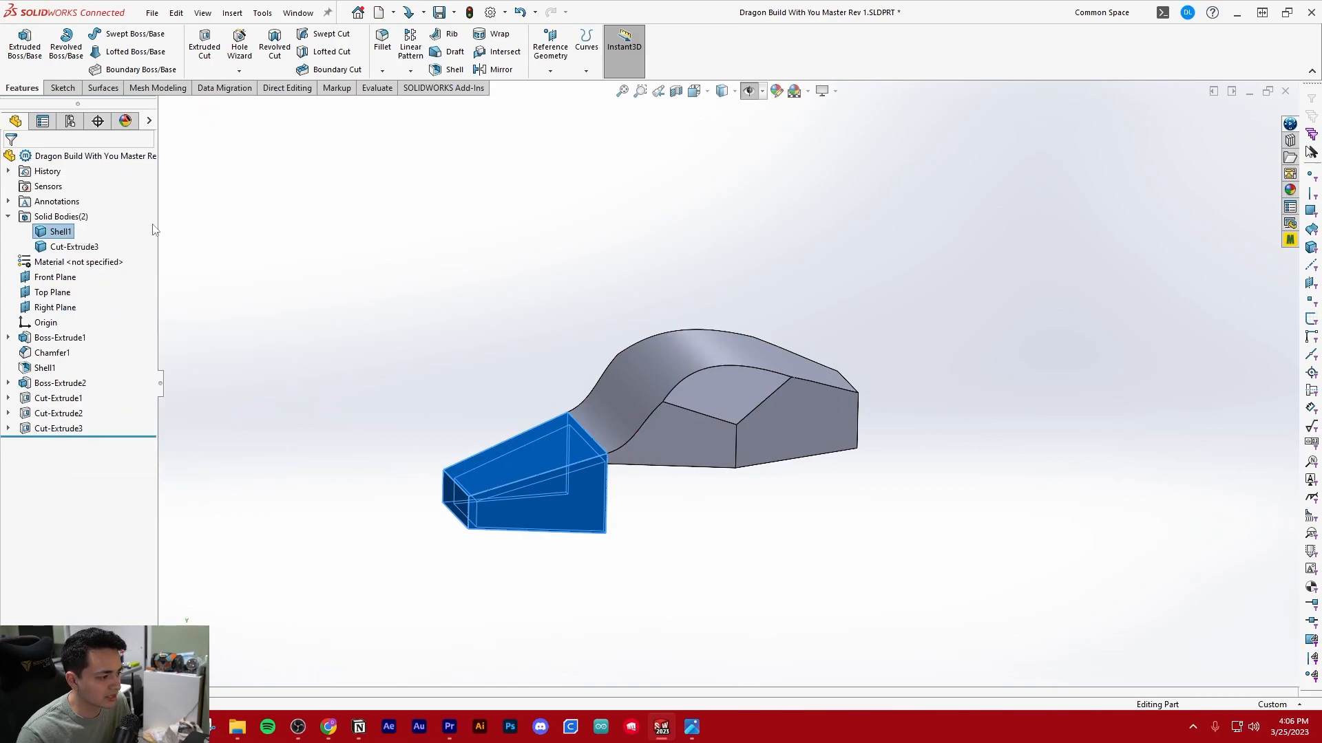
Shell the humped body to 3 mm thickness, removing its narrow front end face, underside and rear end face
{"action": "scroll", "coordinate": [952, 351], "scroll_direction": "down", "scroll_amount": 2}
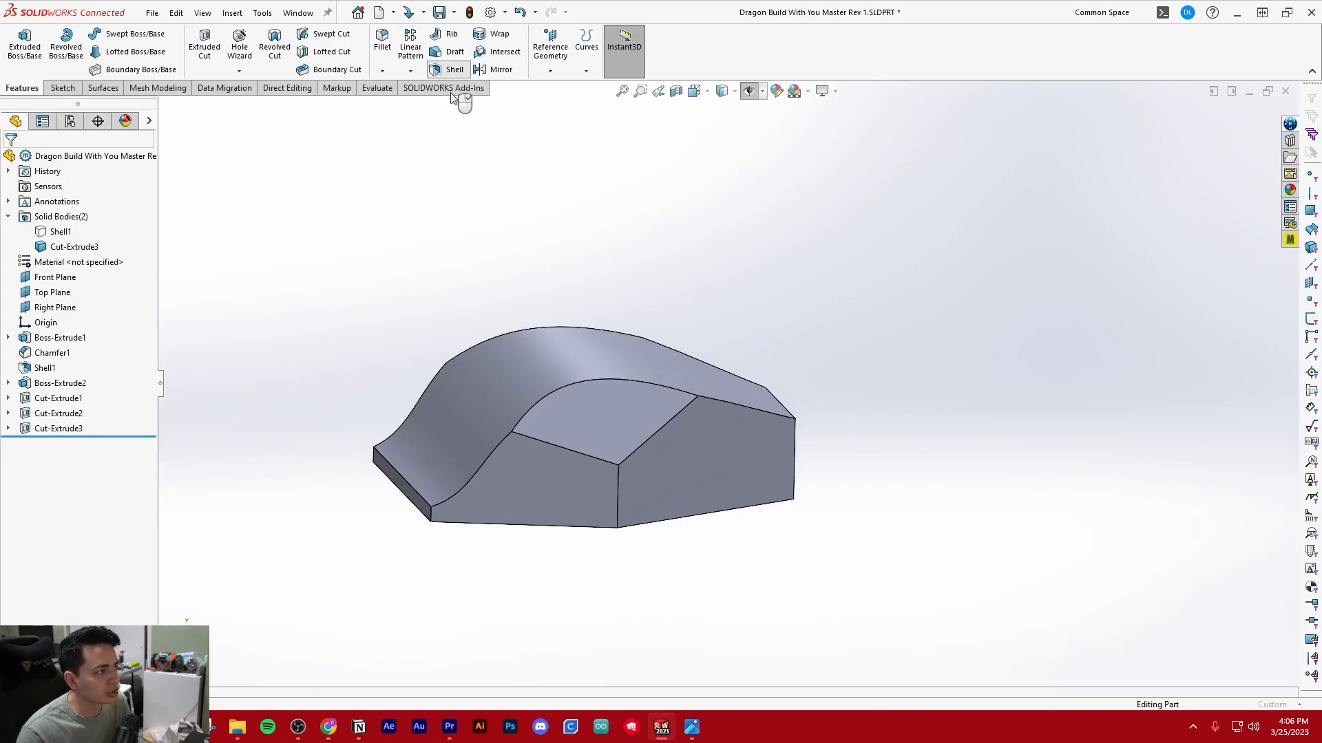
{"action": "middle_click_drag", "start_coordinate": [361, 369], "coordinate": [376, 313]}
{"action": "left_click", "coordinate": [434, 470]}
{"action": "middle_click_drag", "start_coordinate": [655, 478], "coordinate": [750, 446]}
{"action": "left_click", "coordinate": [529, 483]}
{"action": "left_click", "coordinate": [750, 446]}
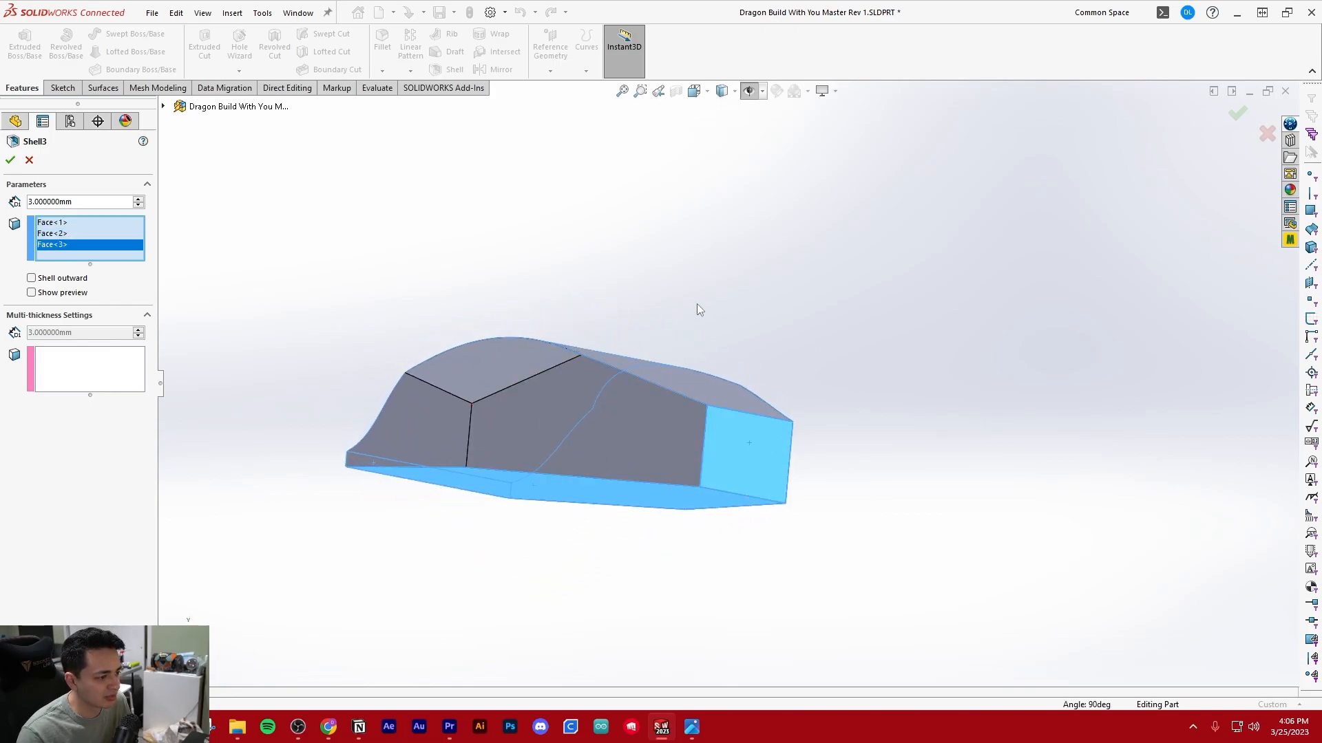
{"action": "key", "text": "Return"}
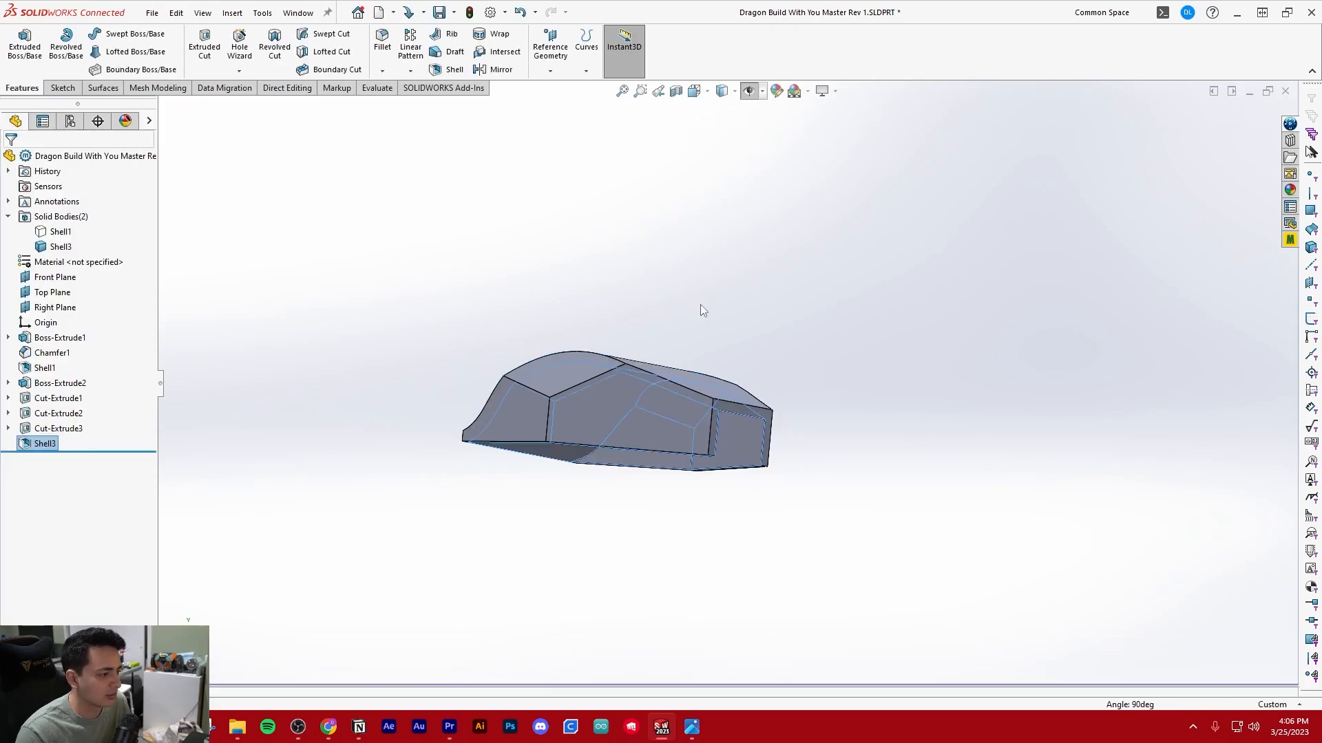
Show the hidden head body again beside the shelled humped body
{"action": "middle_click_drag", "start_coordinate": [470, 316], "coordinate": [621, 360]}
{"action": "right_click", "coordinate": [56, 231]}
{"action": "left_click", "coordinate": [70, 204]}
{"action": "left_click", "coordinate": [369, 221]}
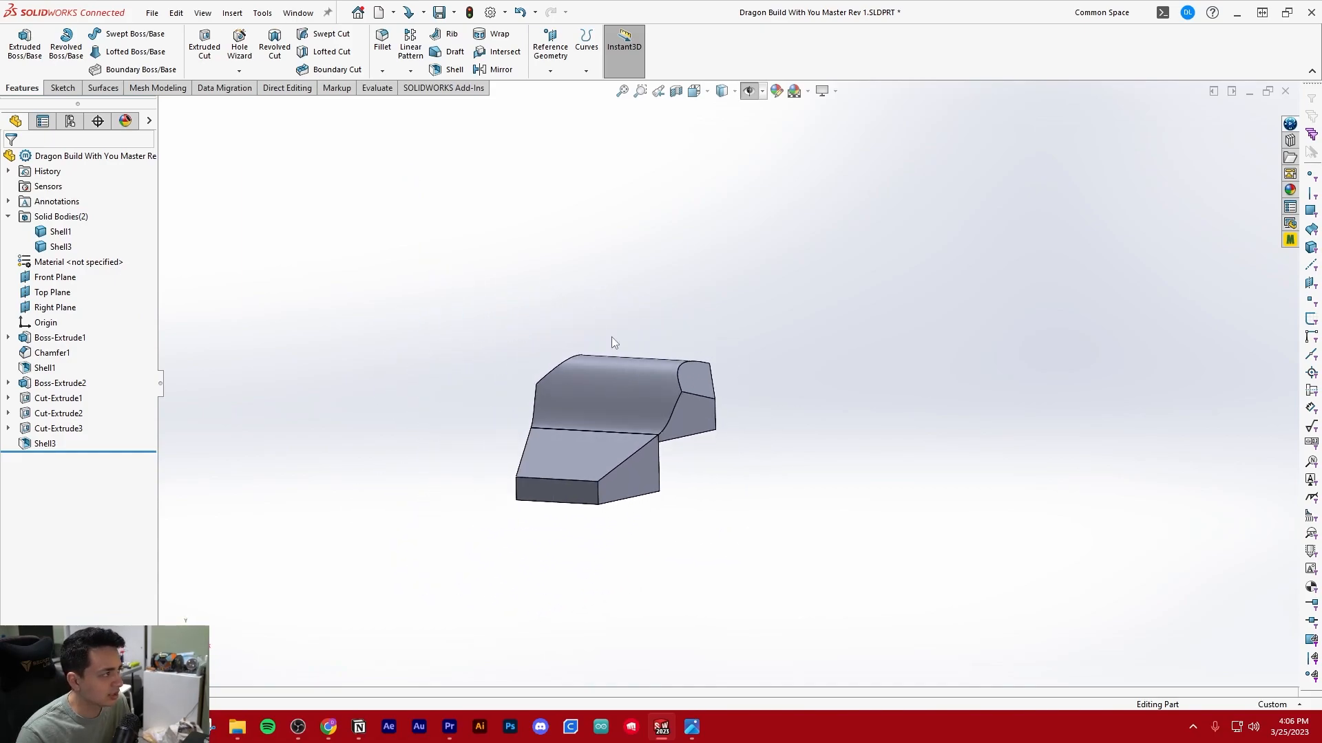
Save the master part and switch to the assembly Dragon Build With You Assy Rev 1.SLDASM
{"action": "middle_click_drag", "start_coordinate": [577, 306], "coordinate": [454, 195]}
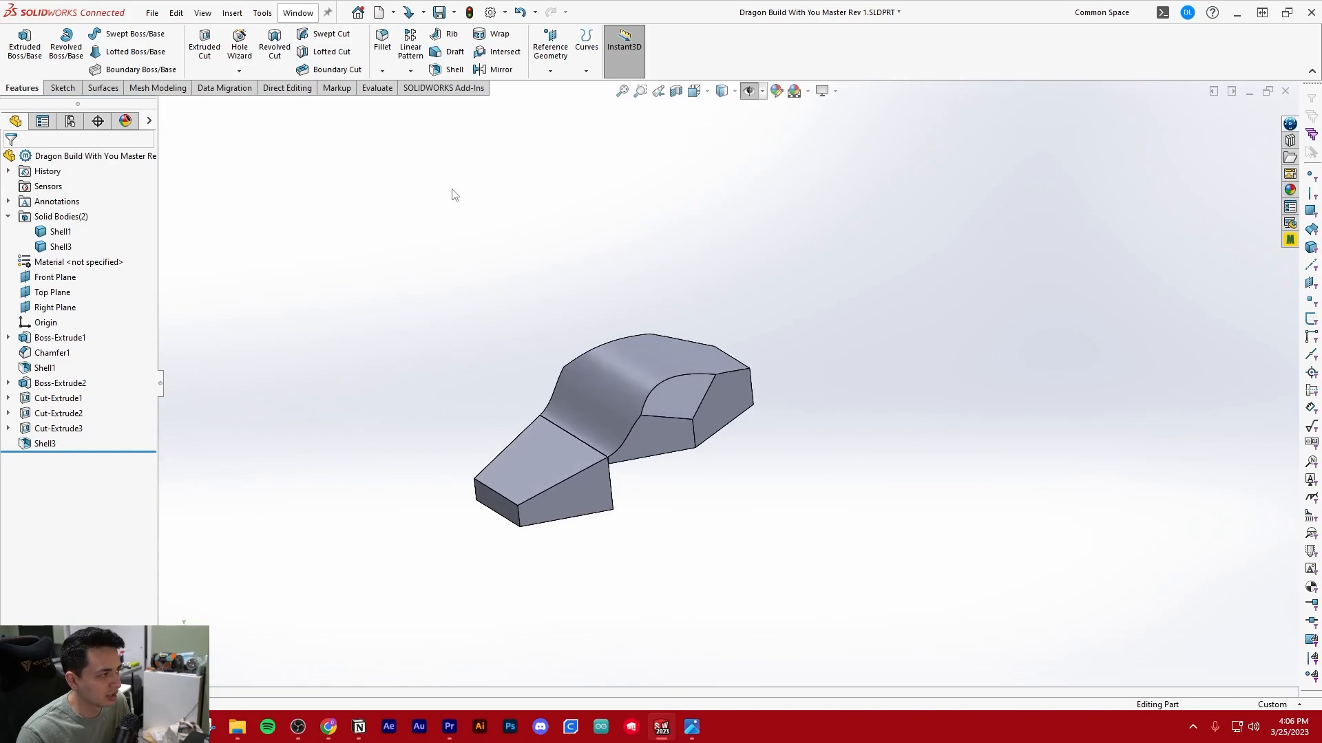
{"action": "left_click", "coordinate": [309, 17]}
{"action": "middle_click_drag", "start_coordinate": [515, 307], "coordinate": [450, 277]}
{"action": "scroll", "coordinate": [675, 306], "scroll_direction": "down", "scroll_amount": 2}
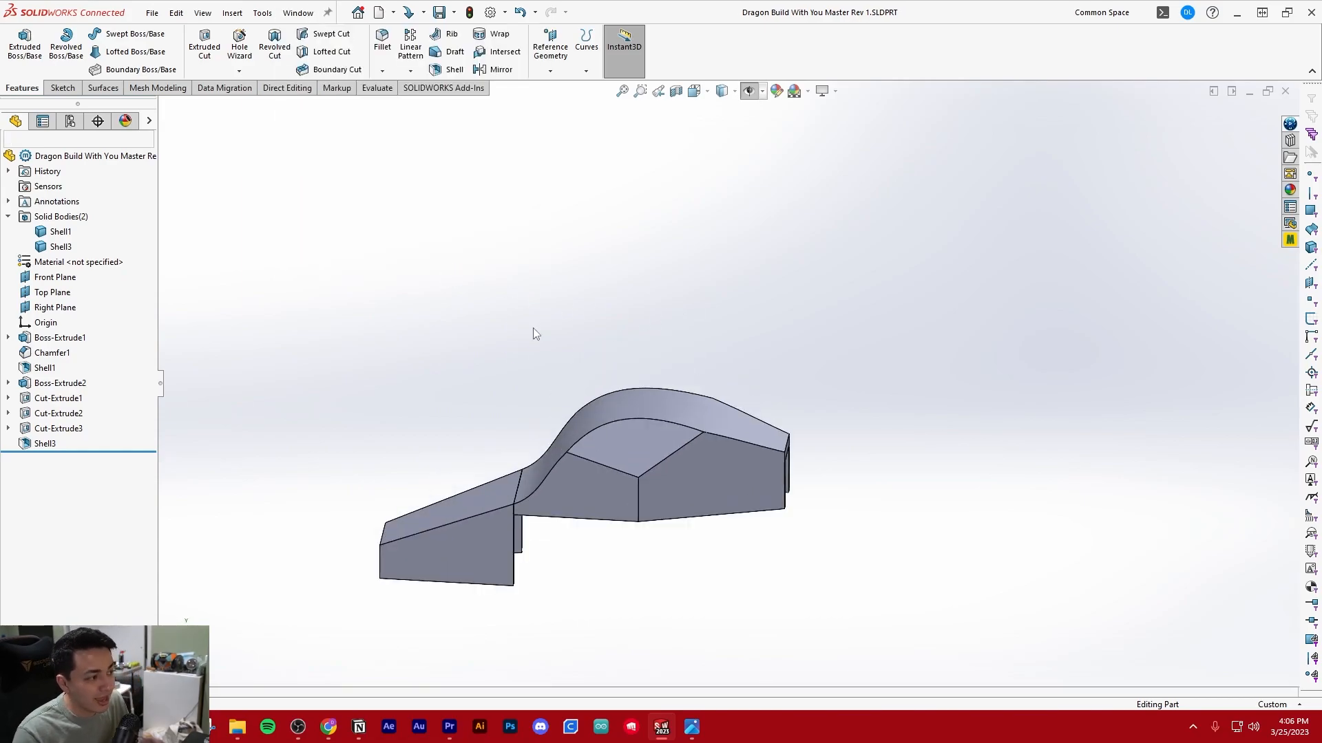
{"action": "scroll", "coordinate": [545, 310], "scroll_direction": "up", "scroll_amount": 2}
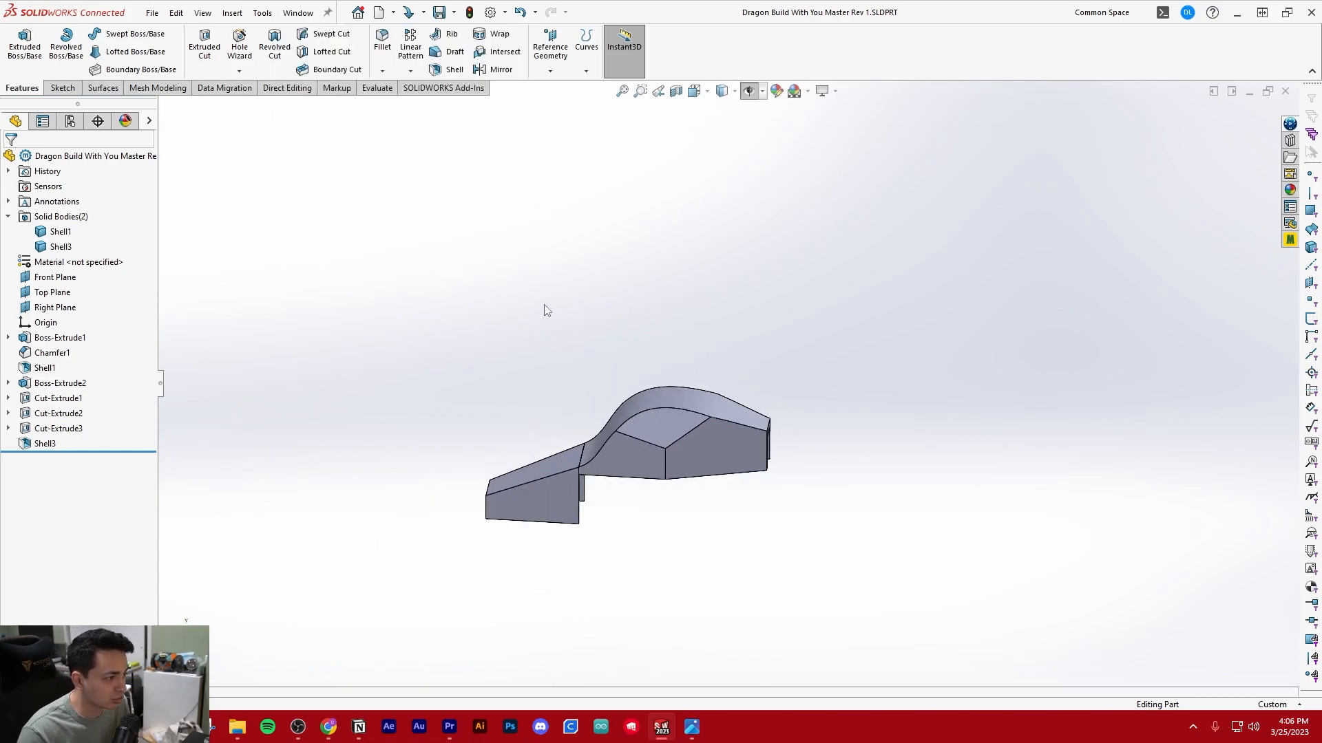
{"action": "left_click", "coordinate": [285, 18]}
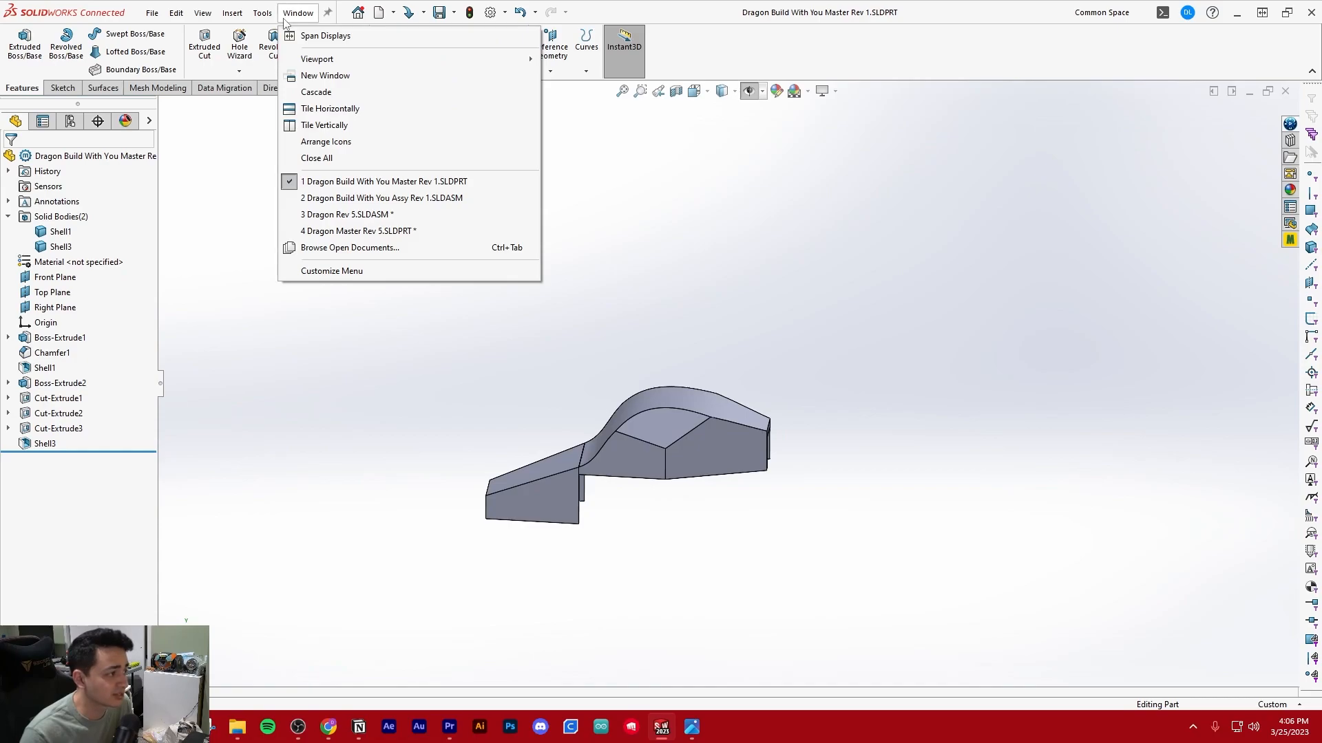
{"action": "left_click", "coordinate": [415, 198]}
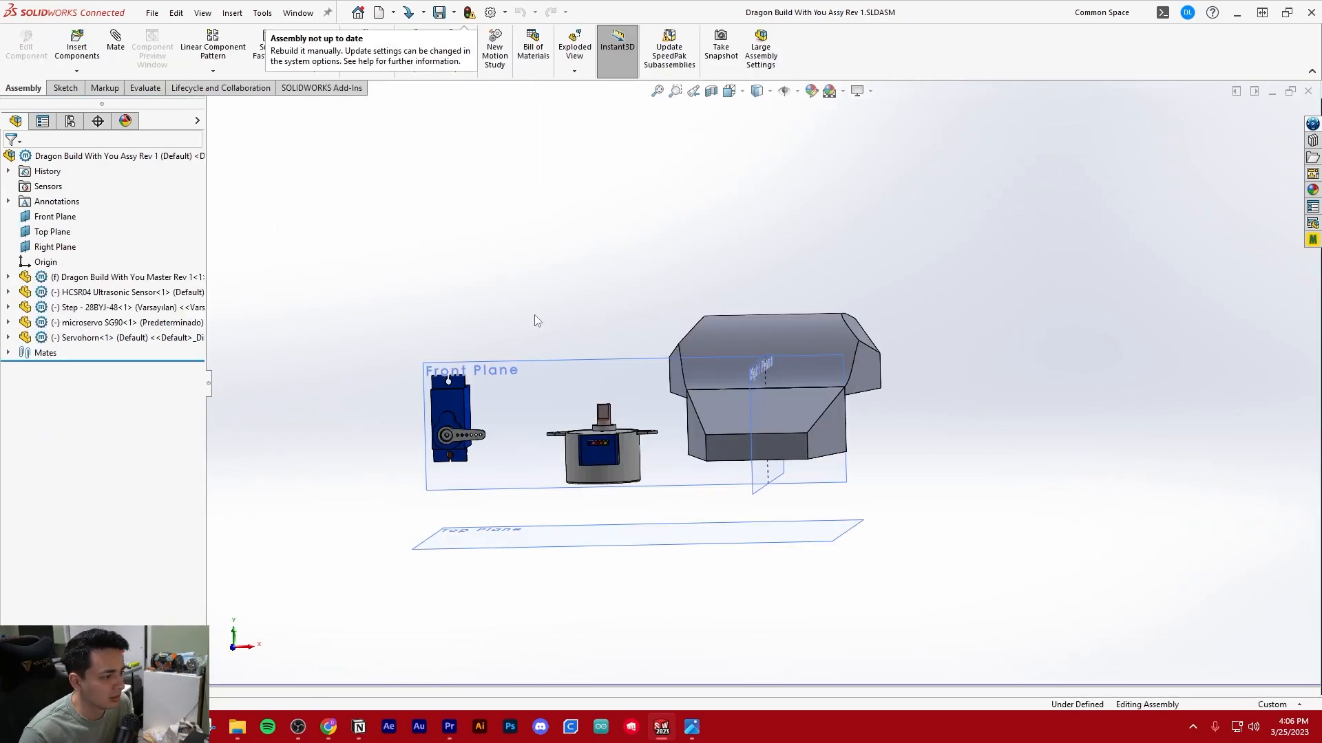
Section the assembly along the Right Plane at zero offset to expose the inside of the humped body
{"action": "middle_click_drag", "start_coordinate": [816, 399], "coordinate": [874, 178]}
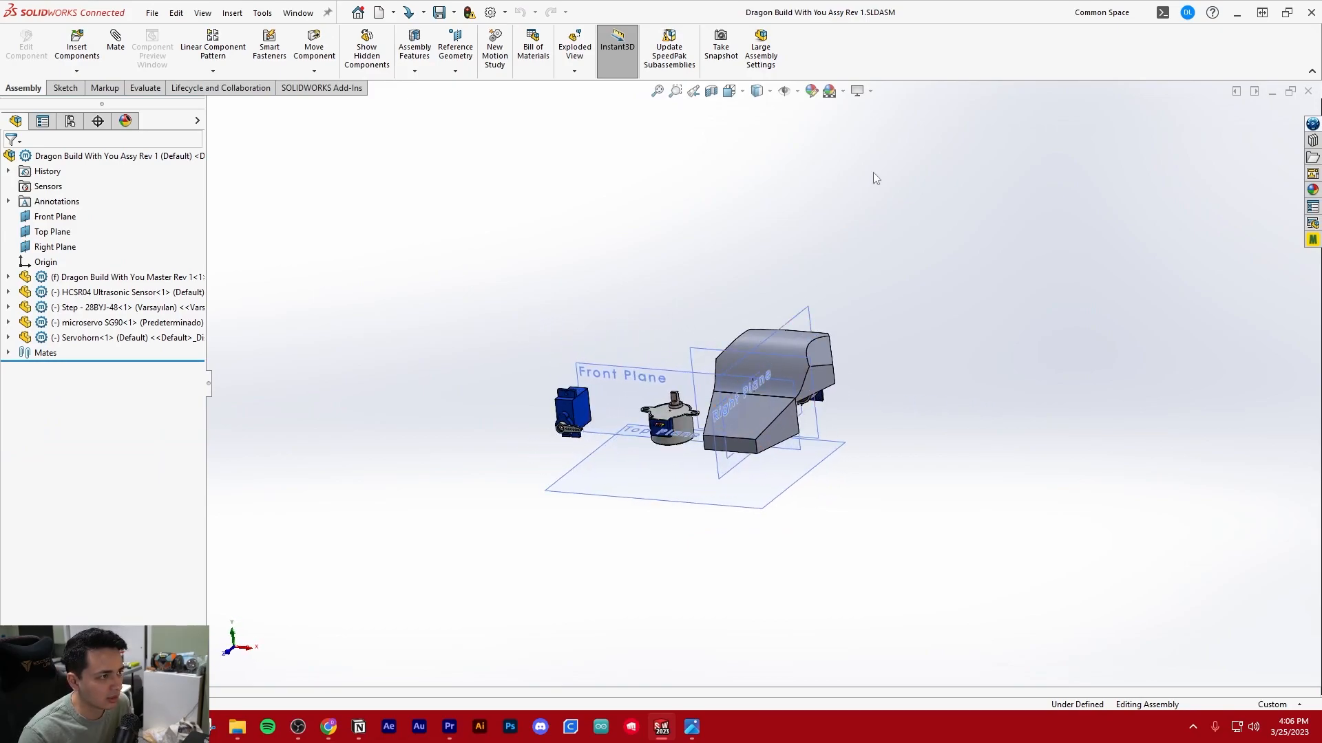
{"action": "left_click", "coordinate": [713, 93]}
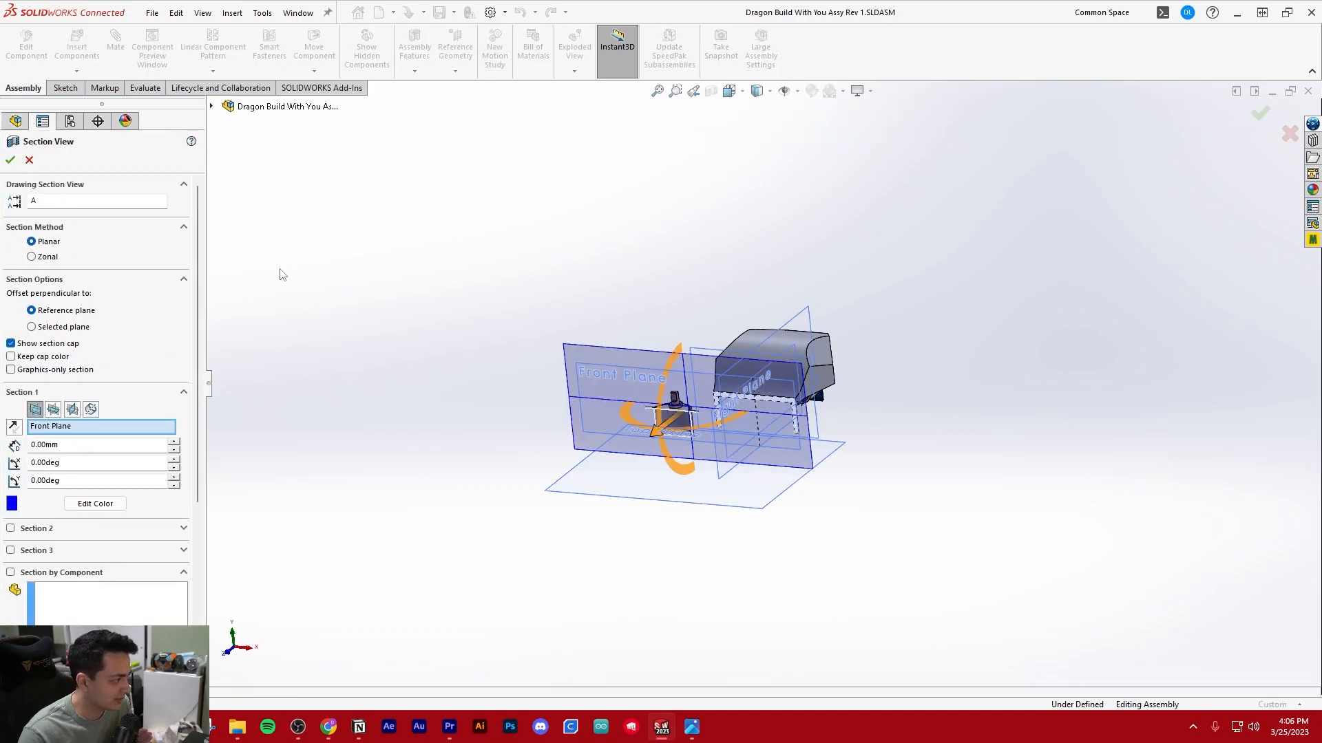
{"action": "left_click", "coordinate": [72, 410]}
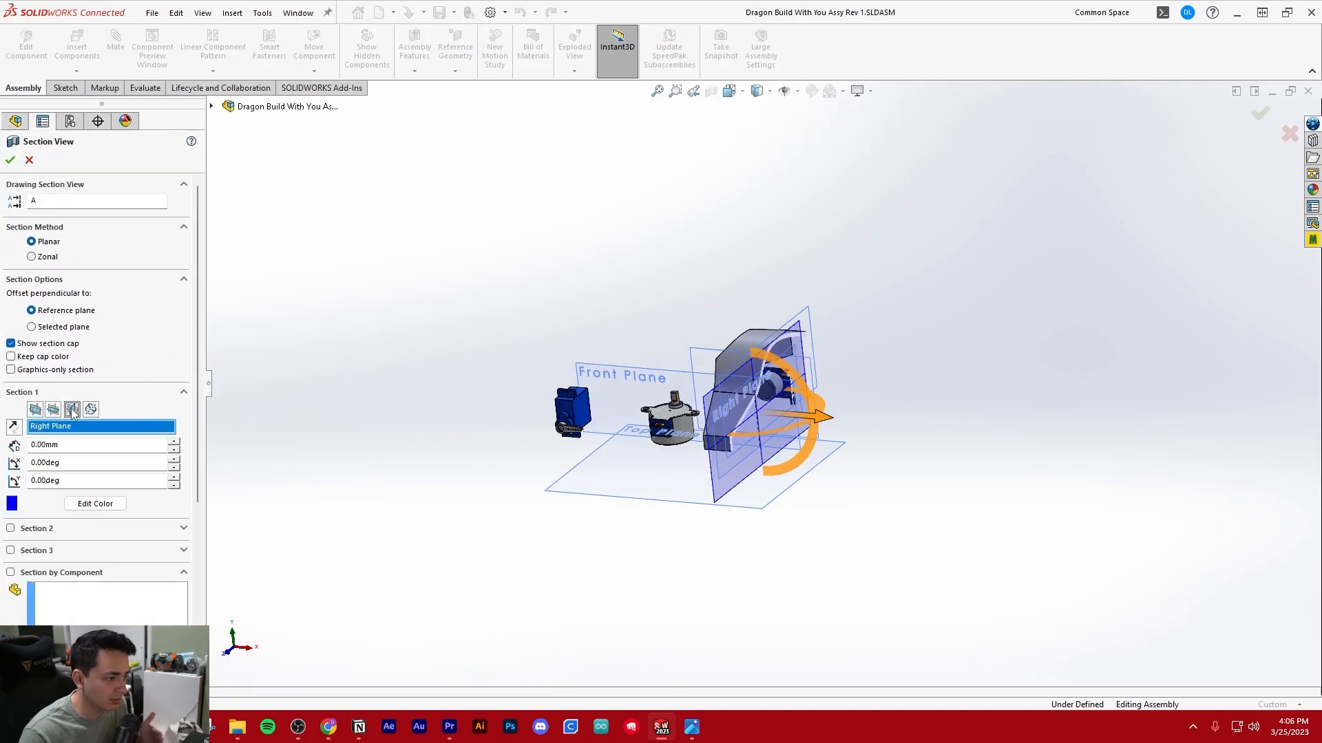
{"action": "scroll", "coordinate": [868, 326], "scroll_direction": "down", "scroll_amount": 3}
{"action": "left_click", "coordinate": [10, 161]}
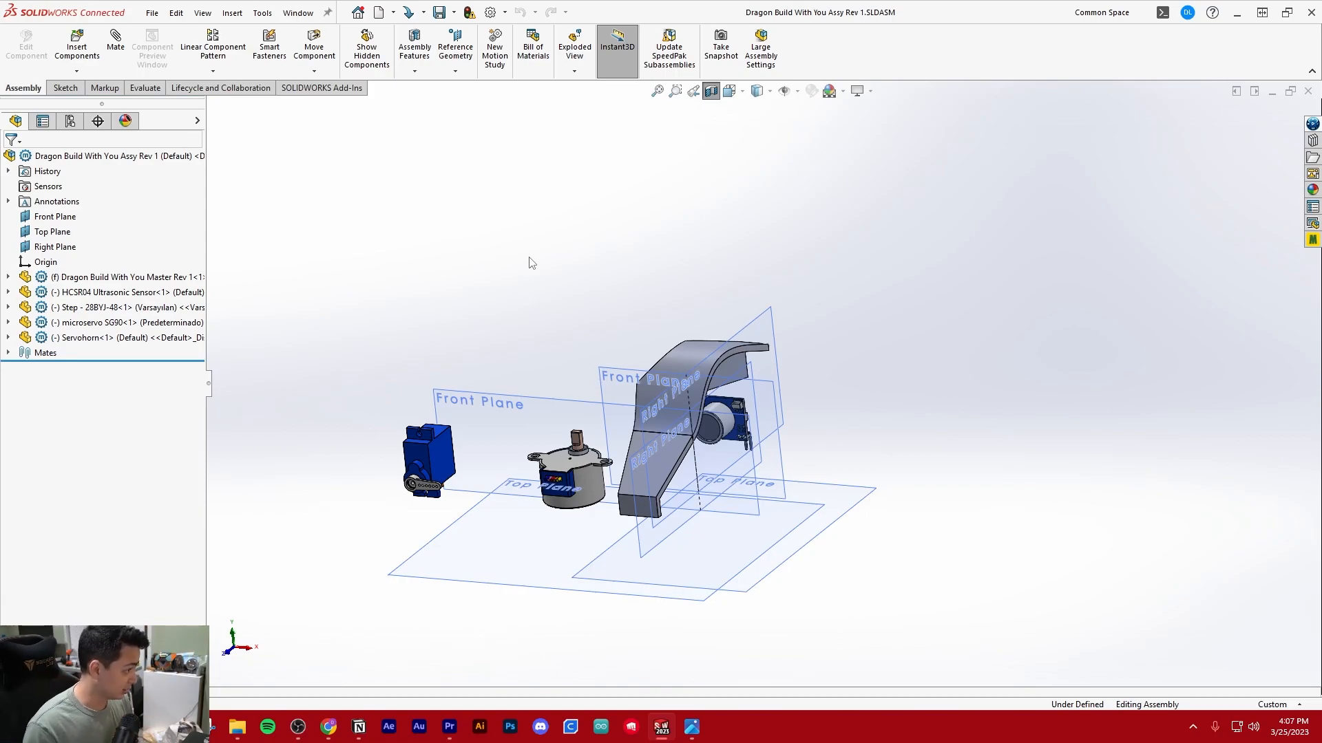
{"action": "scroll", "coordinate": [922, 444], "scroll_direction": "down", "scroll_amount": 2}
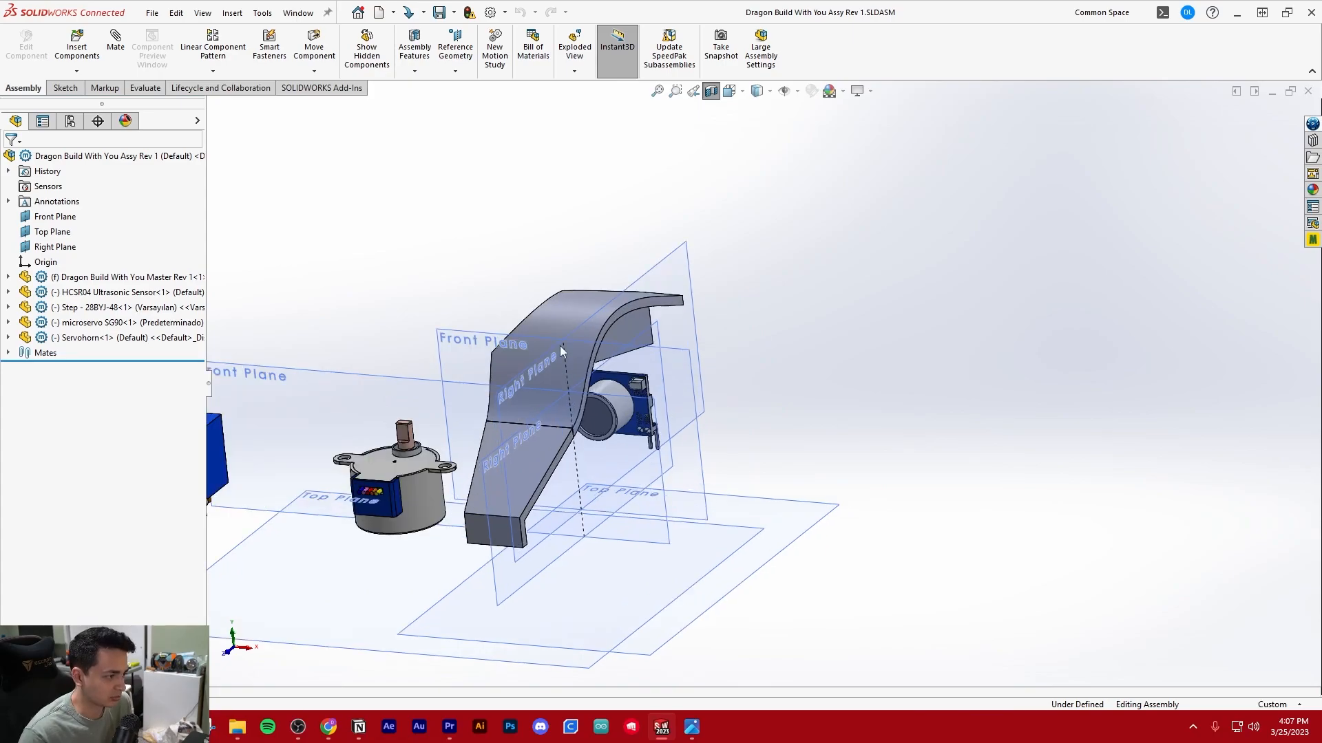
Hide the reference planes and orient the sectioned assembly to the Right view
{"action": "scroll", "coordinate": [560, 346], "scroll_direction": "up", "scroll_amount": 2}
{"action": "left_click", "coordinate": [783, 91]}
{"action": "middle_click_drag", "start_coordinate": [525, 289], "coordinate": [695, 244]}
{"action": "left_click", "coordinate": [755, 92]}
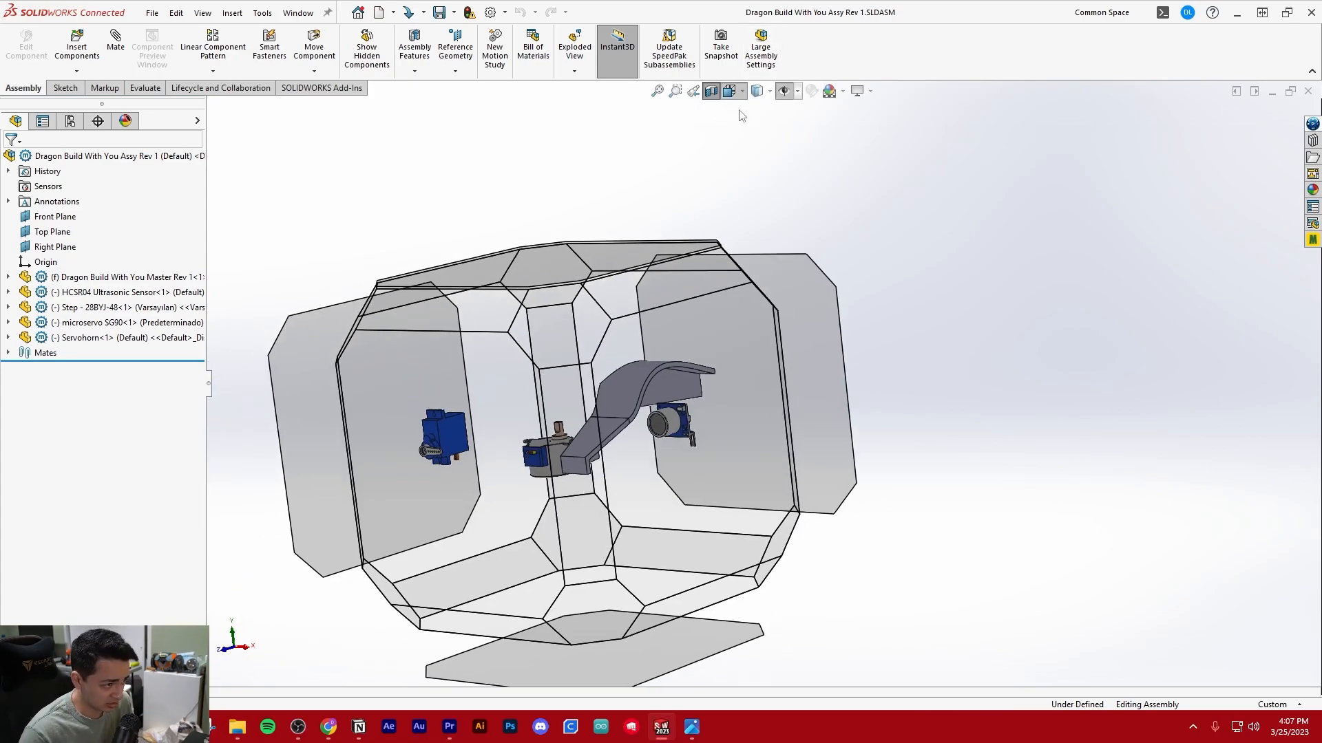
{"action": "left_click", "coordinate": [659, 366]}
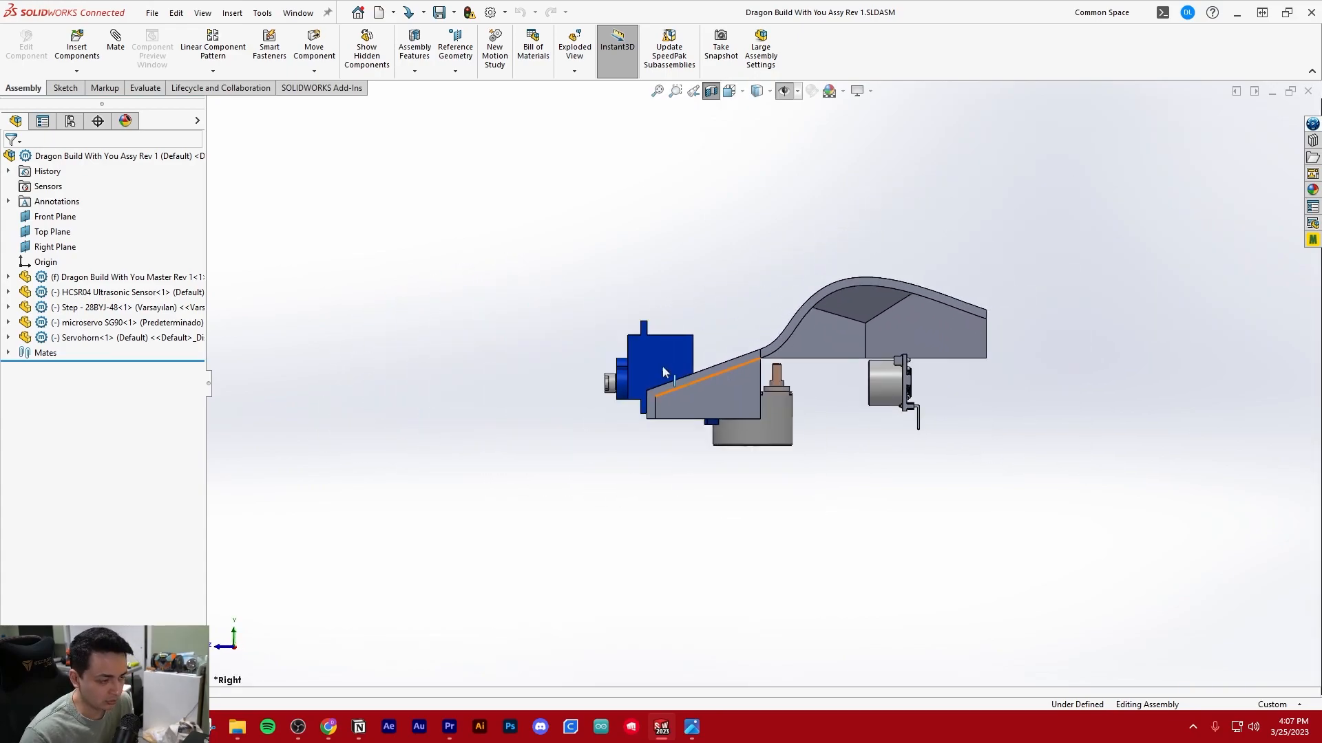
Move the HCSR04 ultrasonic sensor up into the hollow hump of the body
{"action": "left_click", "coordinate": [836, 413]}
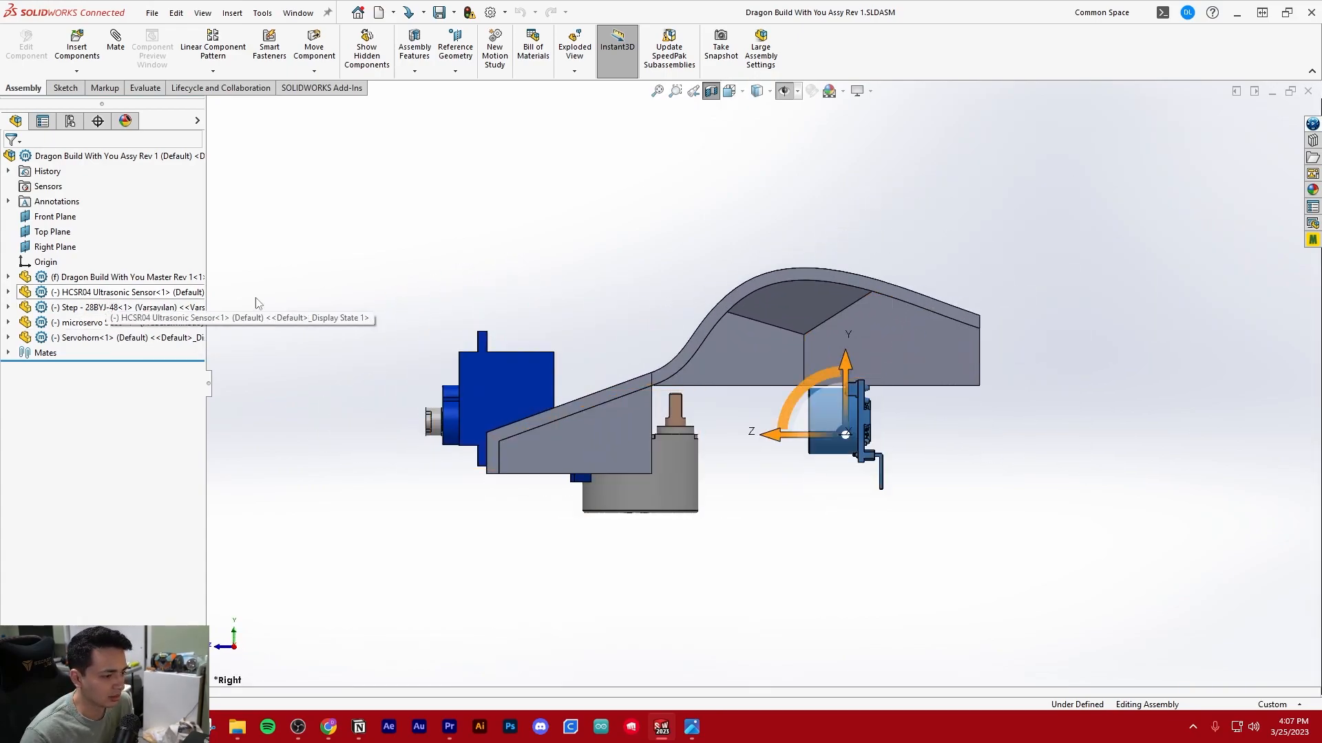
{"action": "scroll", "coordinate": [841, 362], "scroll_direction": "up", "scroll_amount": 2}
{"action": "scroll", "coordinate": [812, 375], "scroll_direction": "down", "scroll_amount": 4}
{"action": "left_click_drag", "start_coordinate": [801, 394], "coordinate": [768, 294]}
{"action": "left_click", "coordinate": [954, 286]}
{"action": "scroll", "coordinate": [886, 337], "scroll_direction": "down", "scroll_amount": 5}
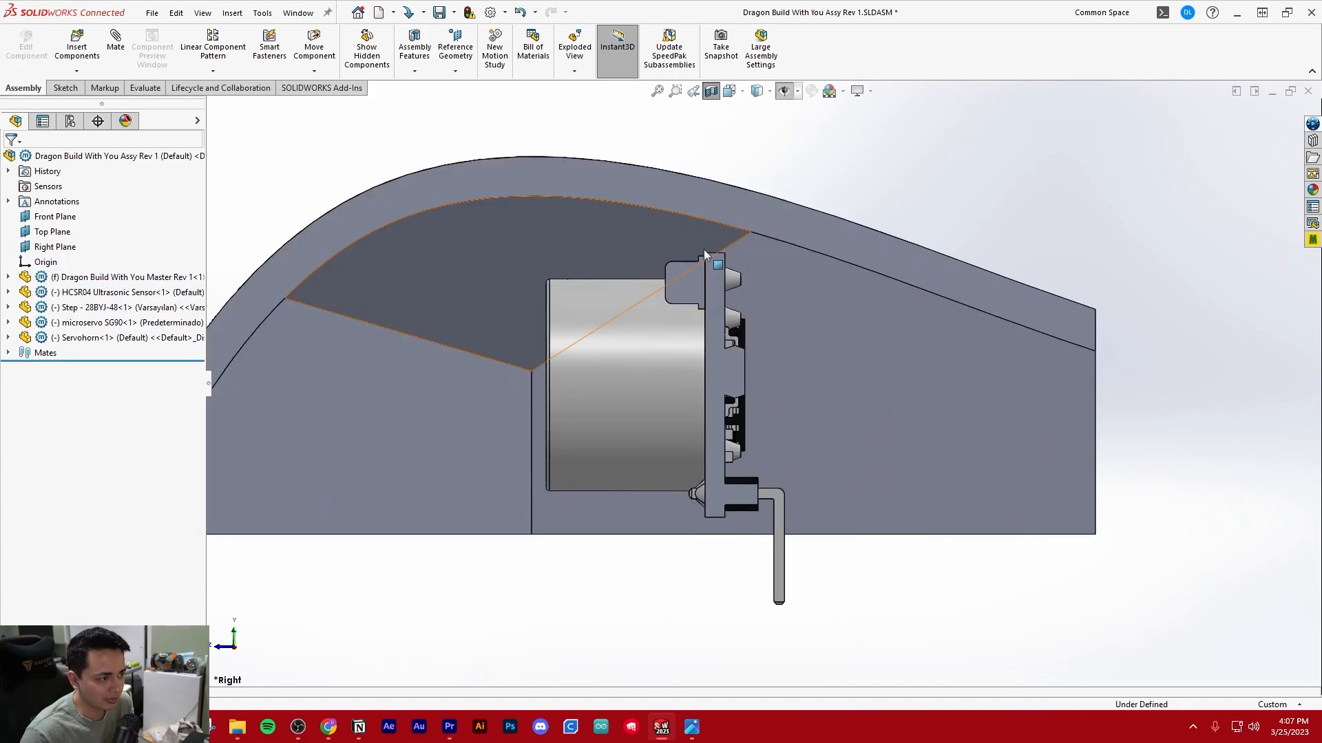
{"action": "scroll", "coordinate": [722, 265], "scroll_direction": "up", "scroll_amount": 3}
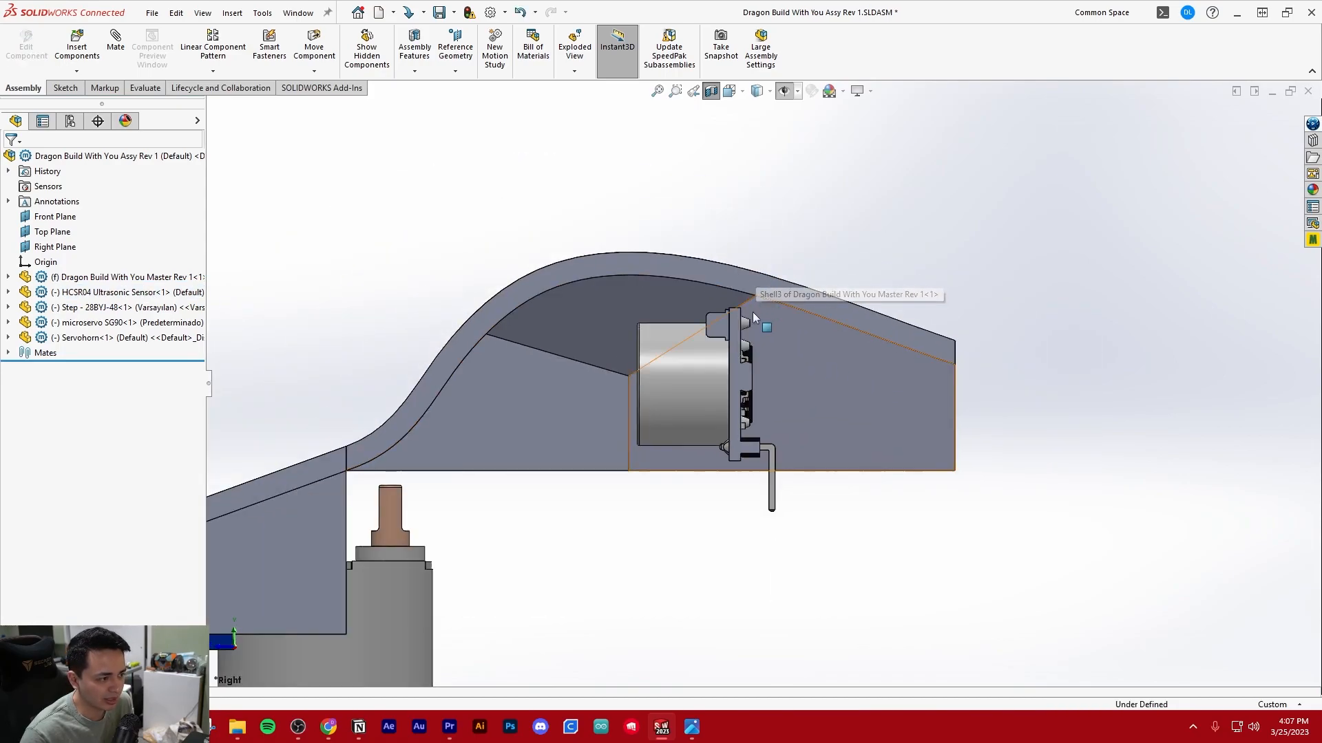
Fine-tune the ultrasonic sensor's position inside the hump by shifting it slightly
{"action": "left_click", "coordinate": [110, 277]}
{"action": "left_click", "coordinate": [111, 292]}
{"action": "left_click", "coordinate": [265, 284]}
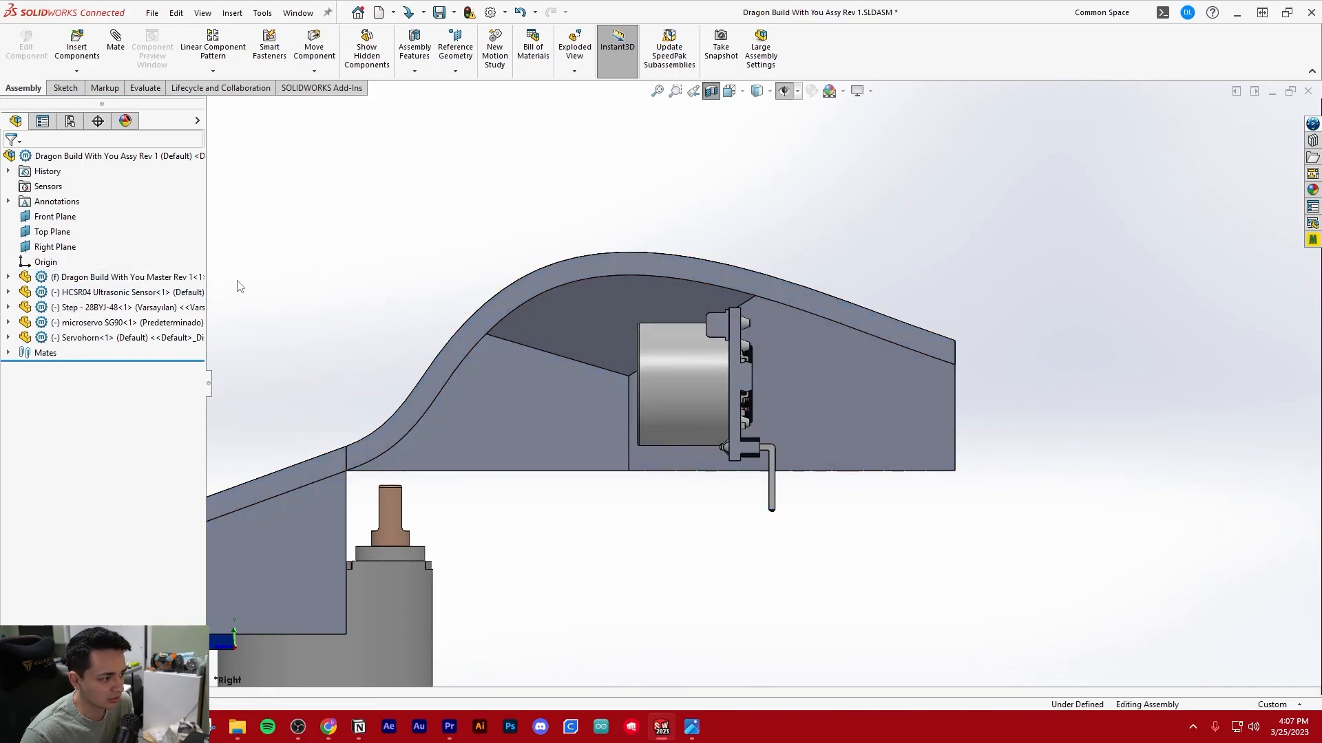
{"action": "left_click", "coordinate": [141, 292]}
{"action": "left_click_drag", "start_coordinate": [706, 331], "coordinate": [700, 337]}
{"action": "left_click", "coordinate": [449, 216]}
Turn off the section view and inspect the ultrasonic sensor from the open underside of the body
{"action": "scroll", "coordinate": [646, 322], "scroll_direction": "up", "scroll_amount": 4}
{"action": "middle_click_drag", "start_coordinate": [716, 382], "coordinate": [777, 156]}
{"action": "scroll", "coordinate": [621, 353], "scroll_direction": "down", "scroll_amount": 4}
{"action": "scroll", "coordinate": [680, 358], "scroll_direction": "up", "scroll_amount": 4}
{"action": "middle_click_drag", "start_coordinate": [713, 102], "coordinate": [674, 141]}
{"action": "scroll", "coordinate": [739, 298], "scroll_direction": "up", "scroll_amount": 4}
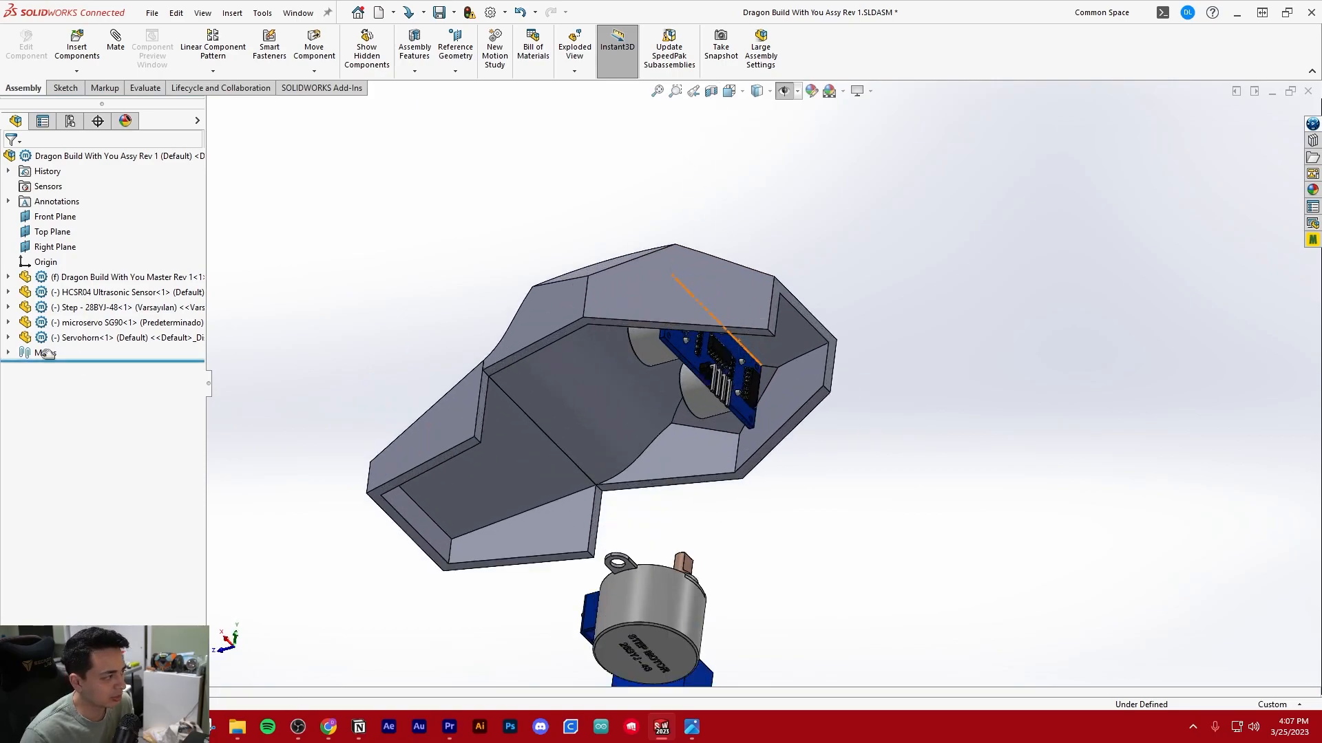
Fix the HCSR04 ultrasonic sensor in place in the assembly
{"action": "left_click", "coordinate": [87, 293]}
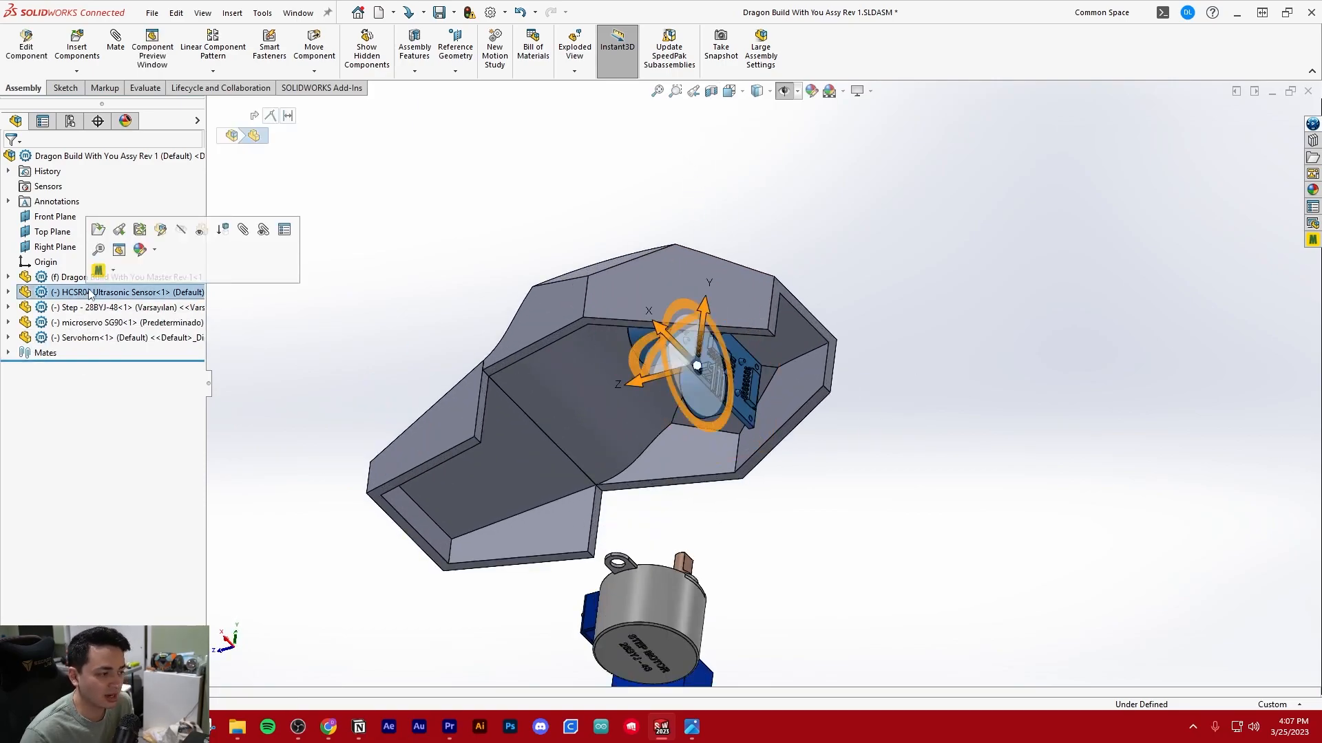
{"action": "right_click", "coordinate": [87, 293]}
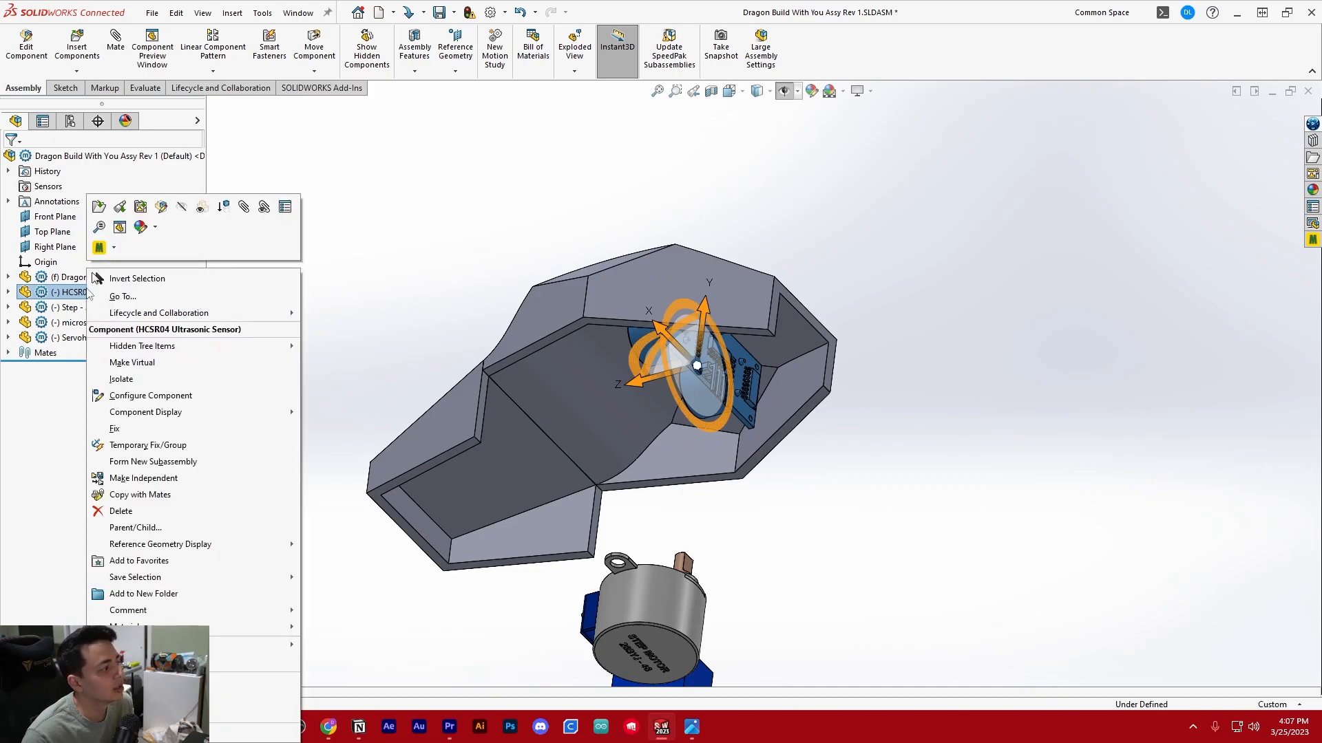
{"action": "left_click", "coordinate": [115, 429]}
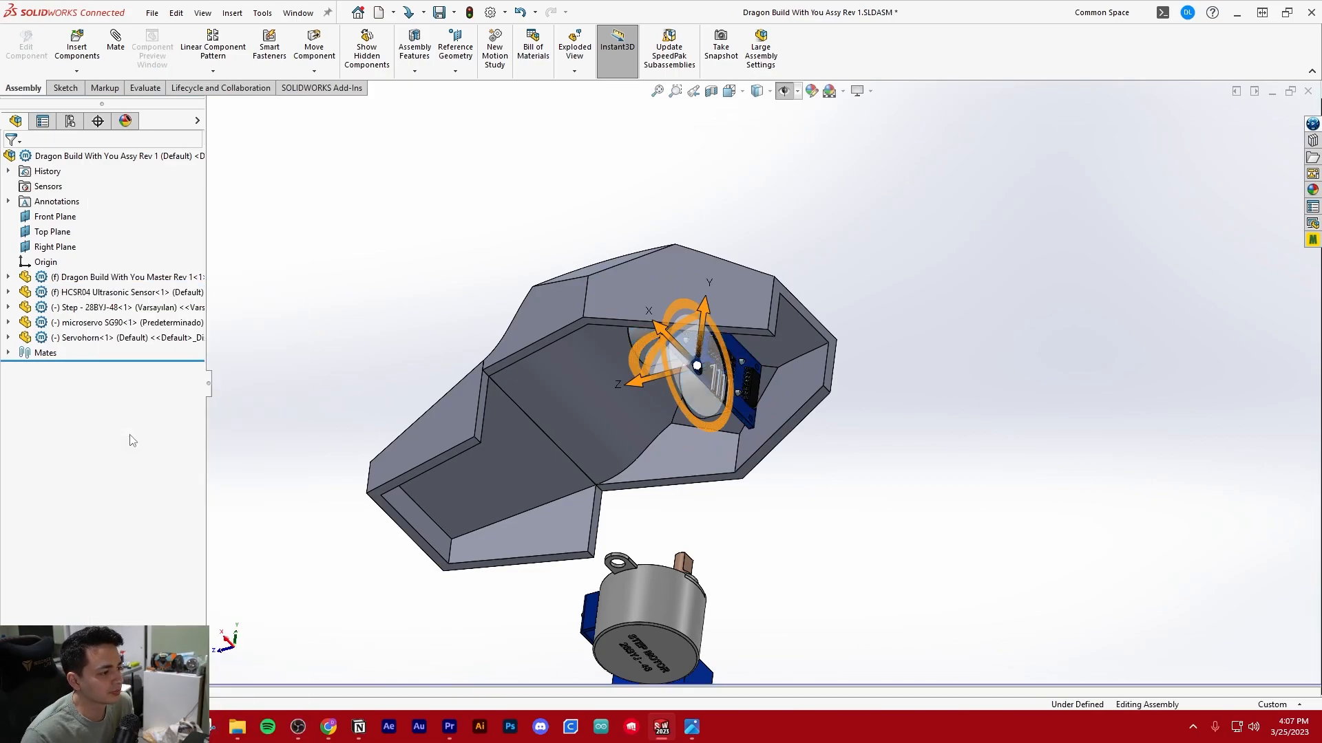
{"action": "left_click", "coordinate": [297, 253]}
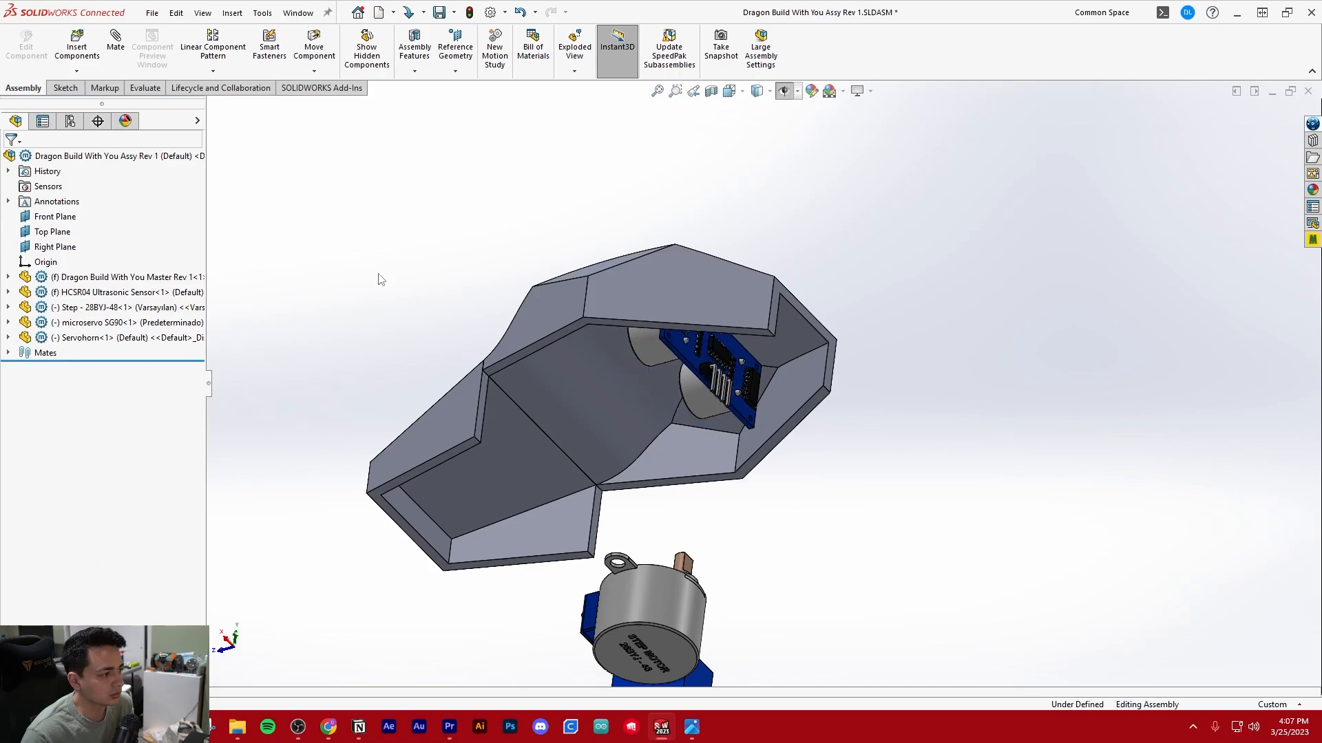
{"action": "left_click", "coordinate": [110, 292]}
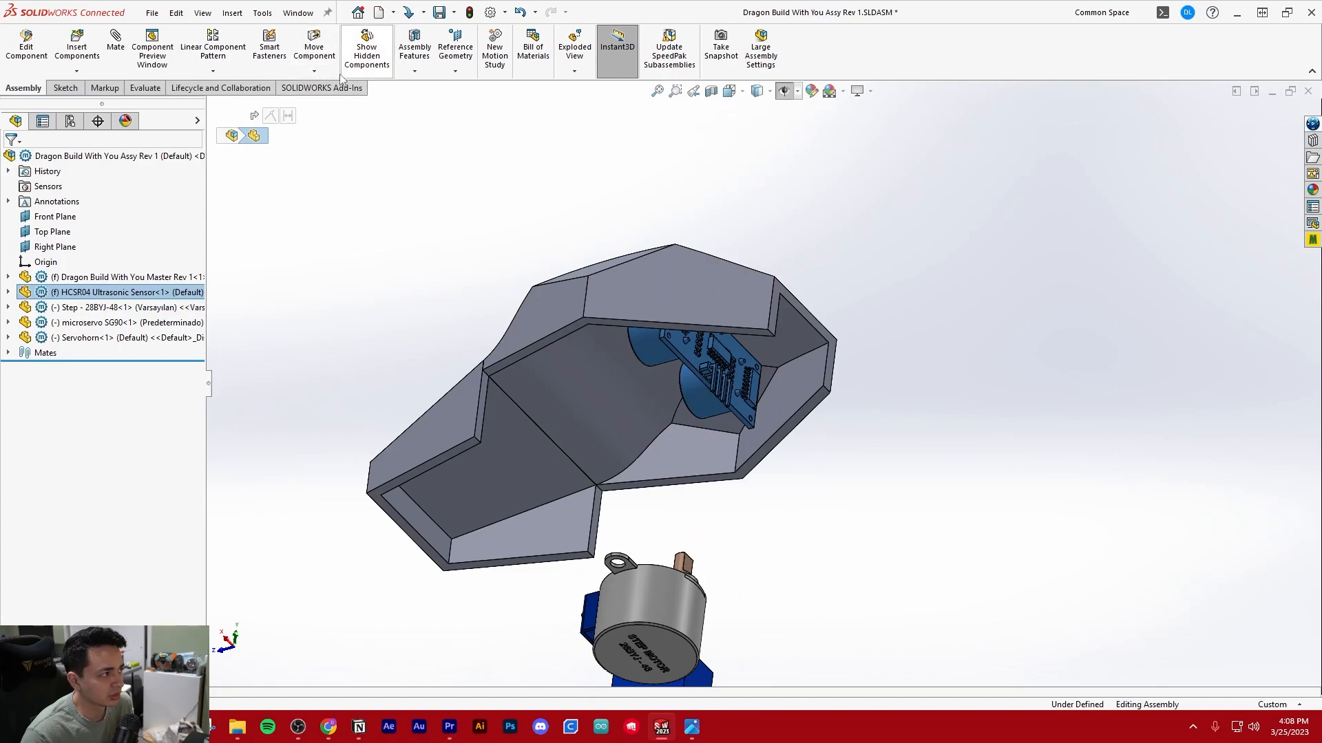
{"action": "left_click", "coordinate": [385, 234]}
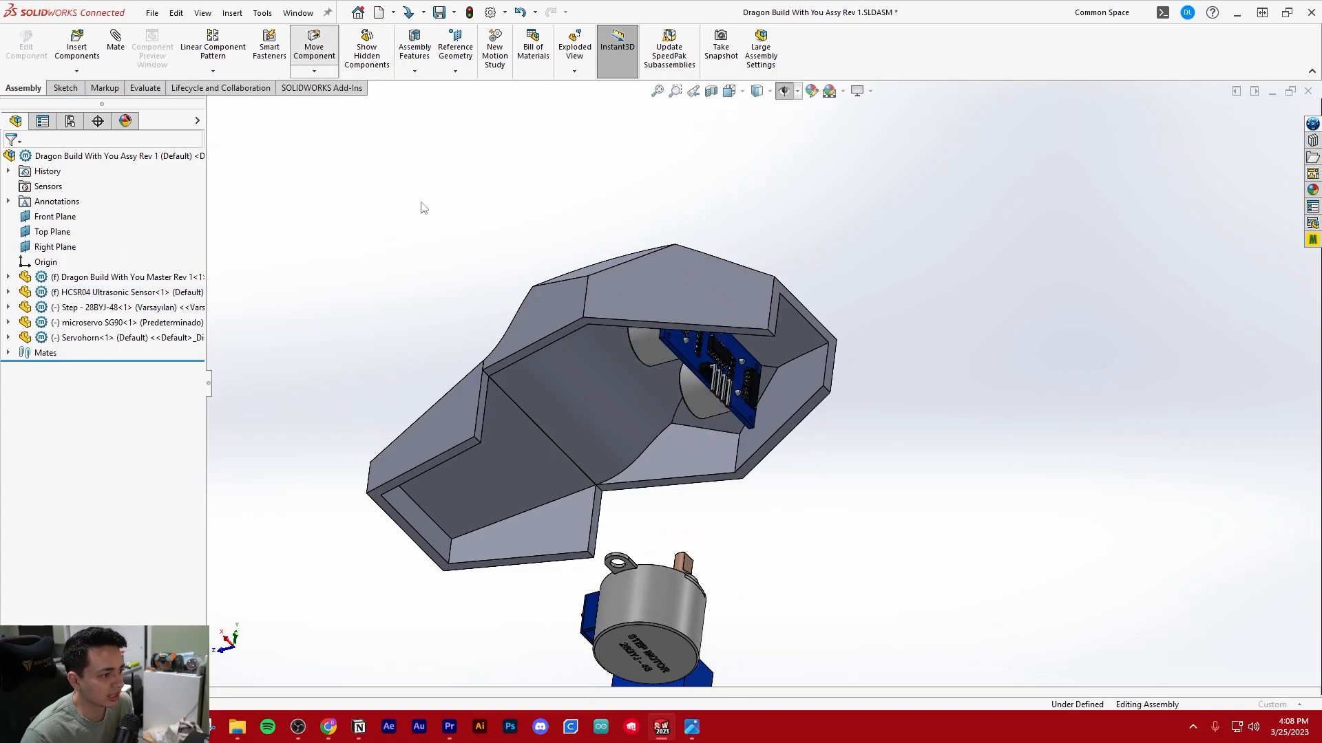
{"action": "left_click", "coordinate": [10, 159]}
Open the Dragon Build With You Master Rev 1 part from the assembly in its own window
{"action": "middle_click_drag", "start_coordinate": [392, 216], "coordinate": [582, 332]}
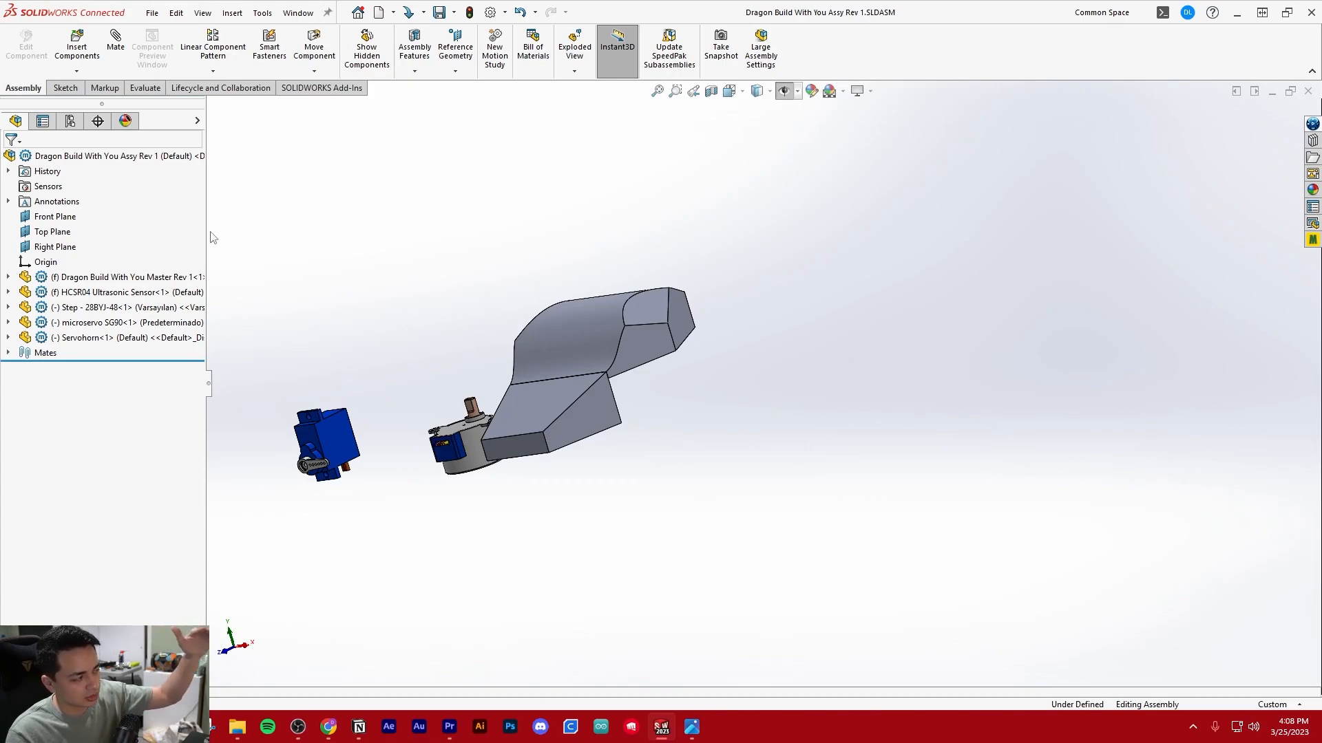
{"action": "left_click", "coordinate": [298, 12]}
{"action": "left_click", "coordinate": [685, 200]}
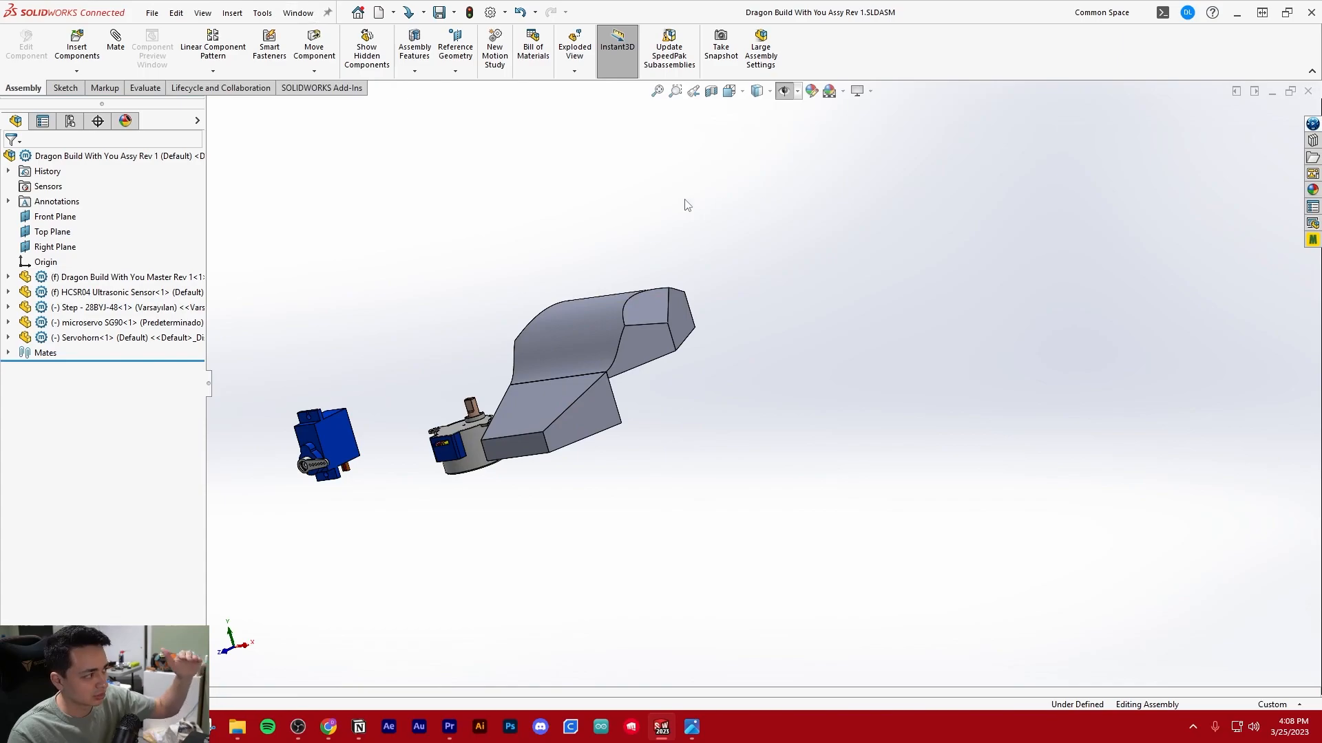
{"action": "left_click", "coordinate": [91, 277]}
{"action": "left_click", "coordinate": [107, 215]}
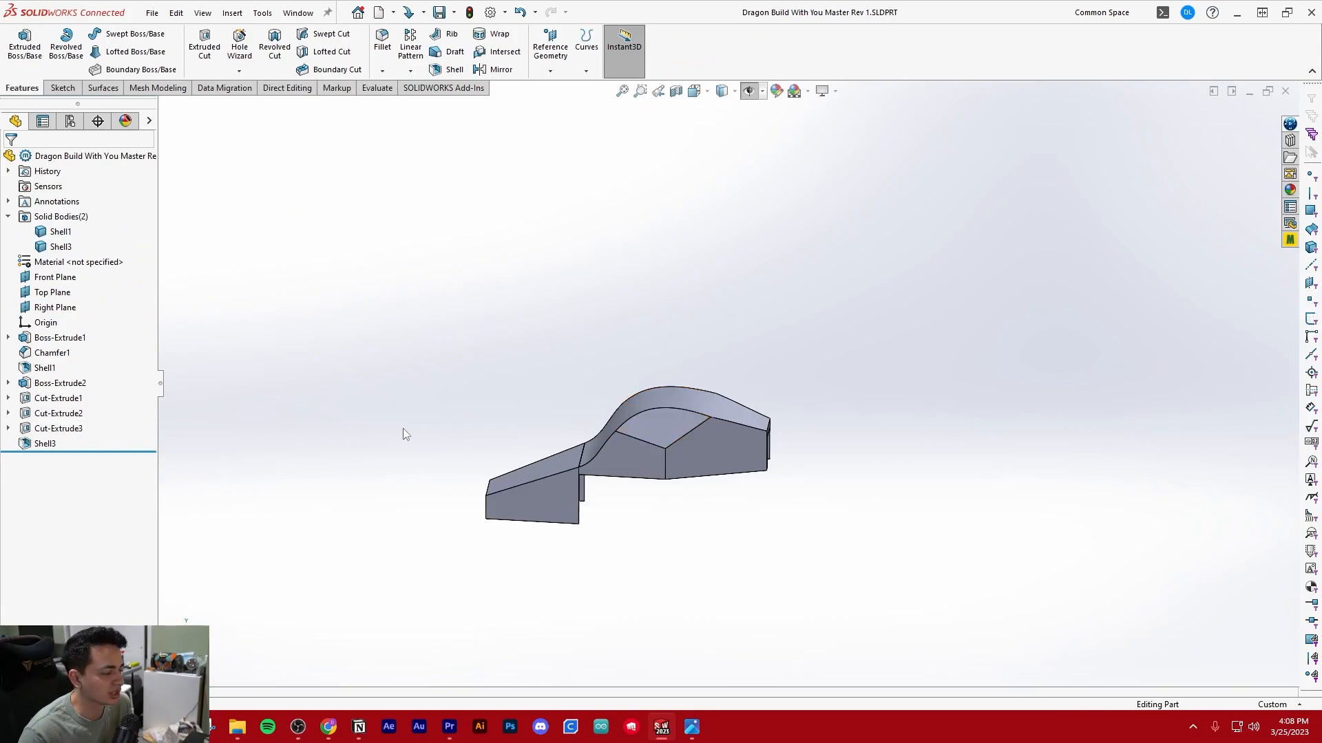
Roll the master part back to before its last shell, and roll it forward to the end again
{"action": "left_click_drag", "start_coordinate": [59, 453], "coordinate": [89, 436]}
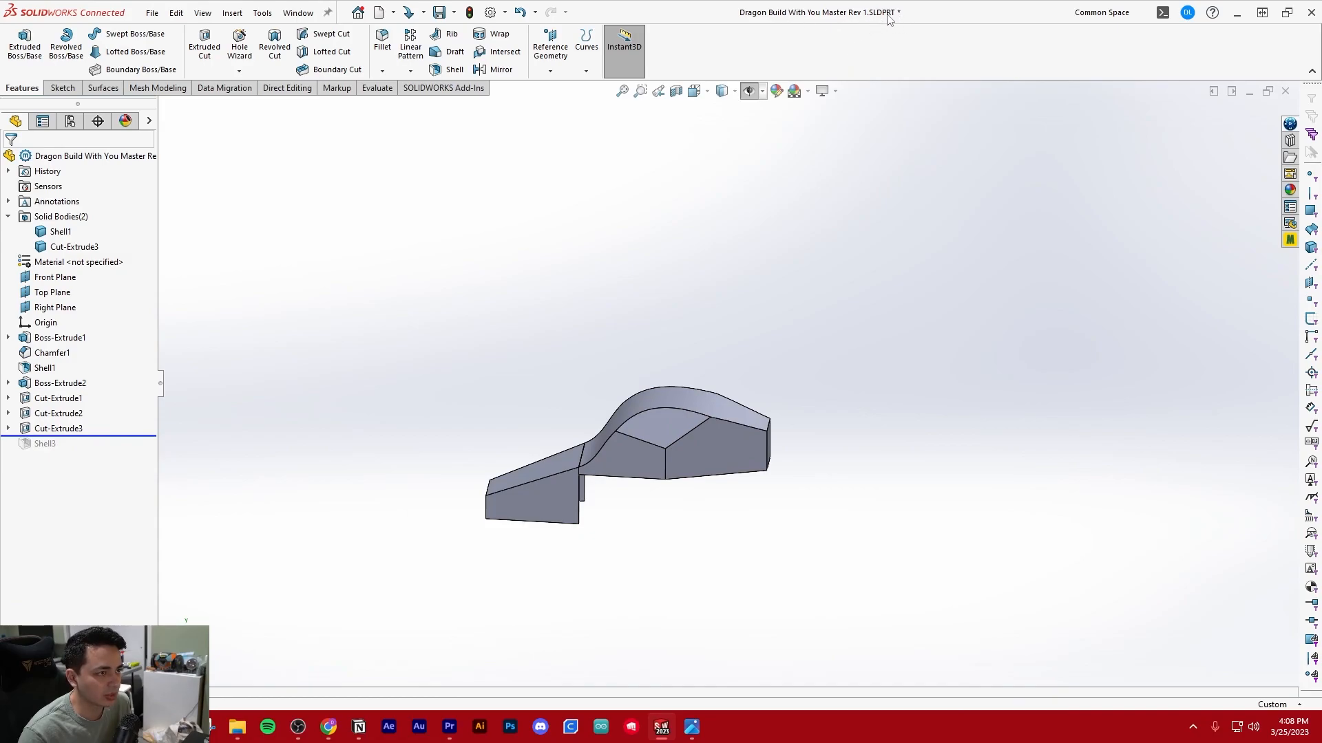
{"action": "left_click_drag", "start_coordinate": [121, 435], "coordinate": [103, 455]}
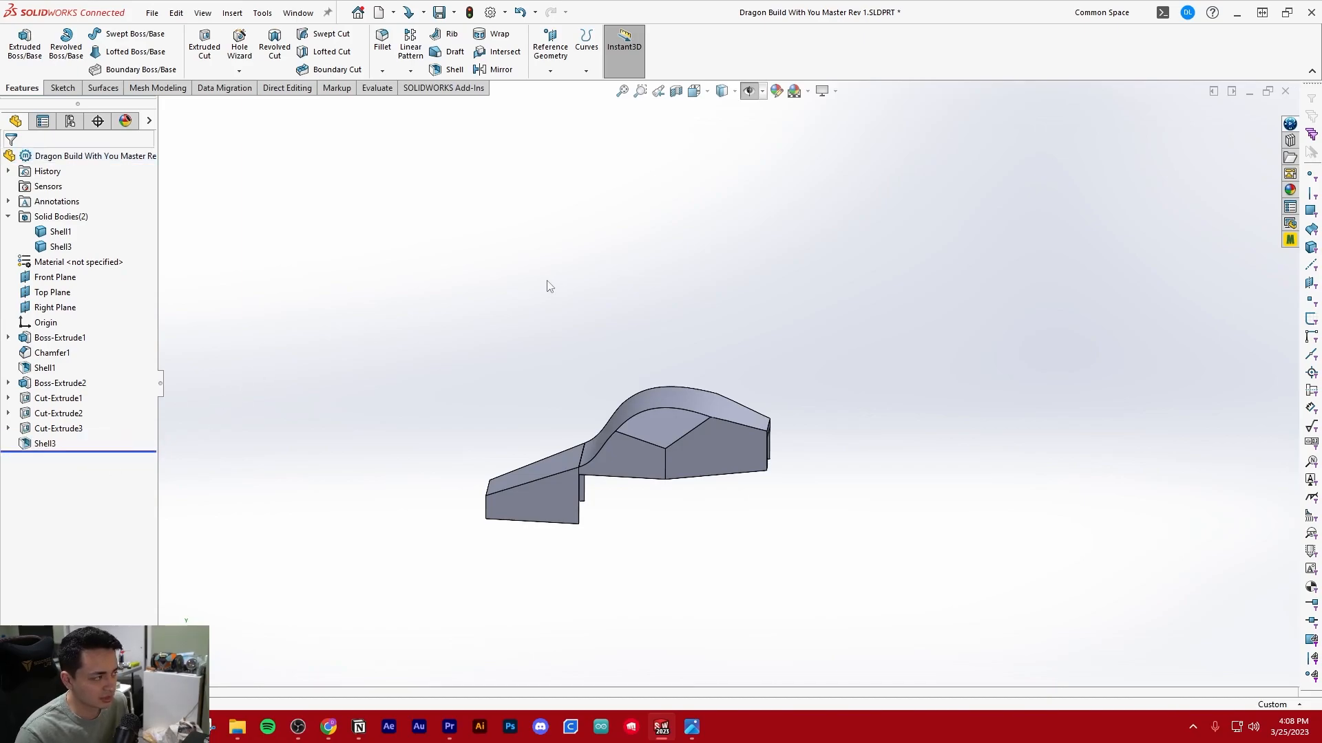
Save the master part and return to the assembly Dragon Build With You Assy Rev 1.SLDASM
{"action": "key", "text": "ctrl+s"}
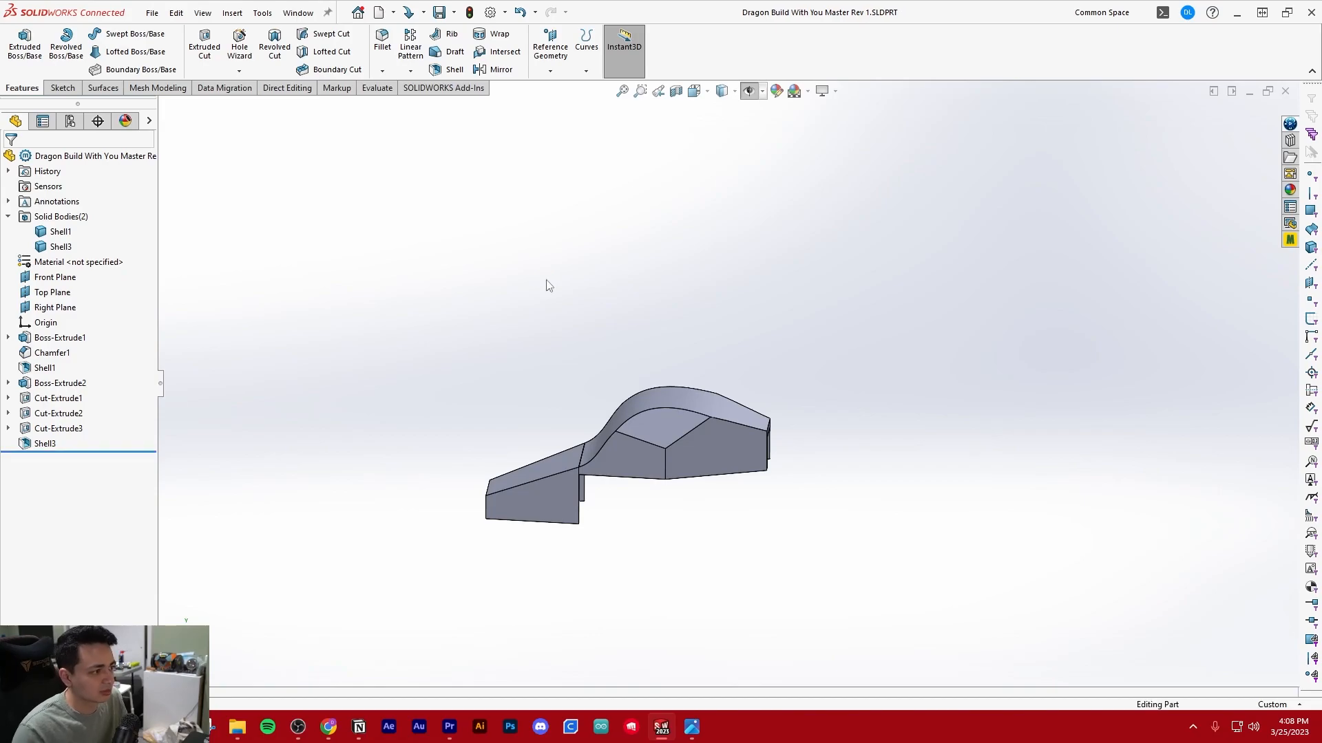
{"action": "left_click", "coordinate": [298, 14]}
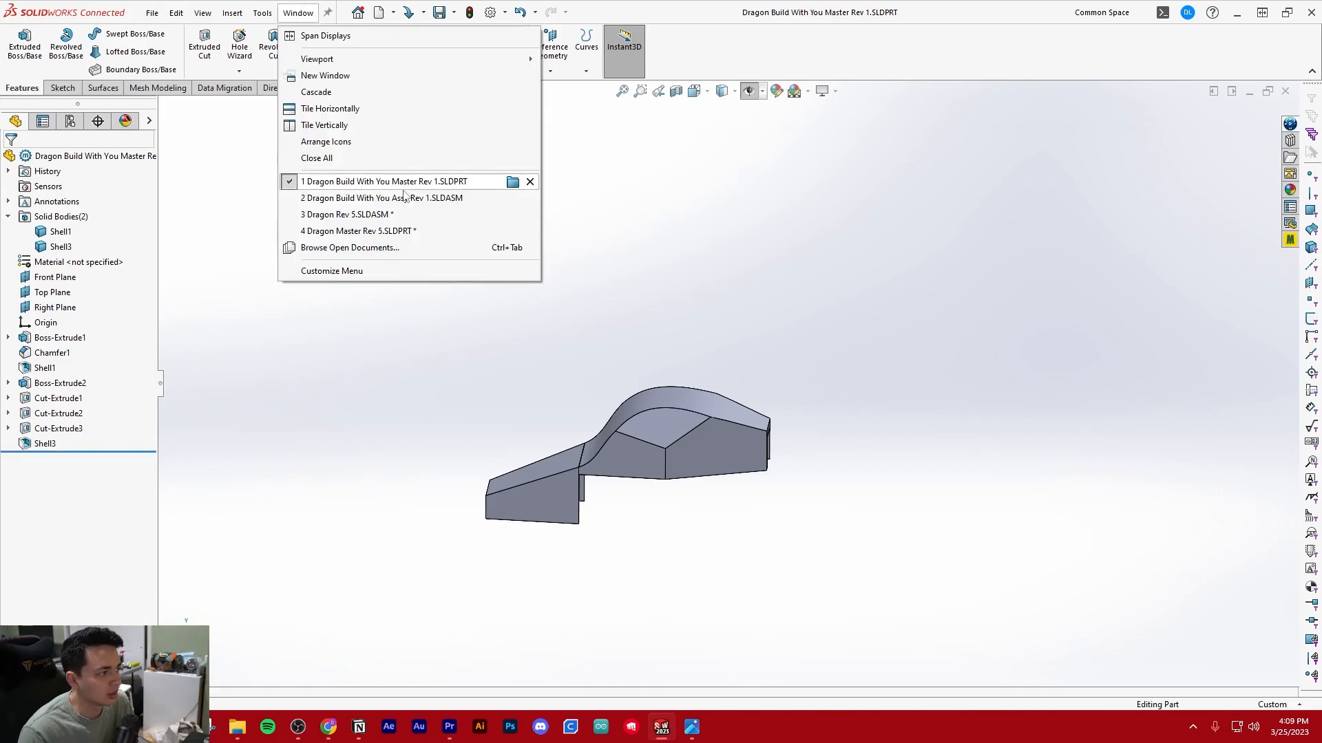
{"action": "left_click", "coordinate": [405, 200]}
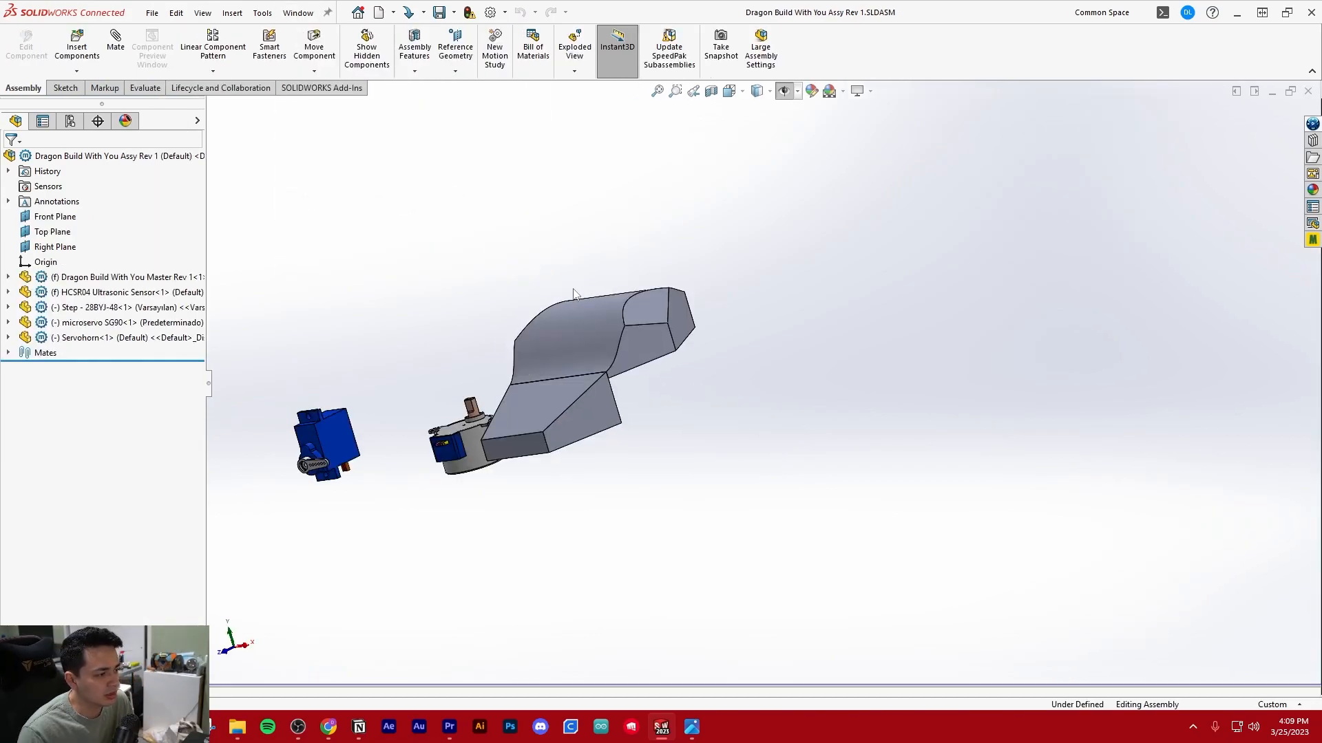
Examine how the ultrasonic sensor sits inside the humped body from below and from the side
{"action": "scroll", "coordinate": [663, 349], "scroll_direction": "down", "scroll_amount": 5}
{"action": "middle_click_drag", "start_coordinate": [663, 349], "coordinate": [443, 357]}
{"action": "scroll", "coordinate": [884, 303], "scroll_direction": "up", "scroll_amount": 6}
{"action": "middle_click_drag", "start_coordinate": [884, 304], "coordinate": [933, 299]}
{"action": "scroll", "coordinate": [934, 299], "scroll_direction": "down", "scroll_amount": 5}
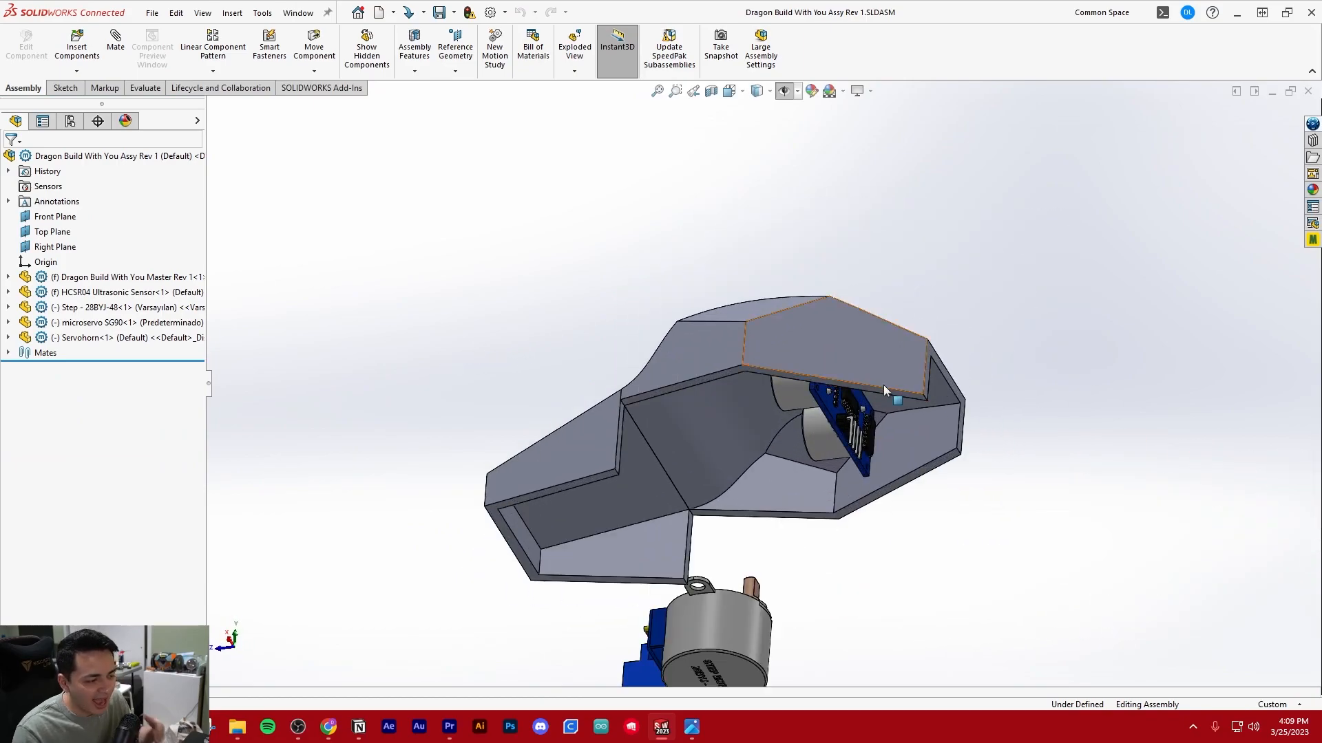
{"action": "scroll", "coordinate": [820, 390], "scroll_direction": "down", "scroll_amount": 4}
{"action": "scroll", "coordinate": [798, 407], "scroll_direction": "up", "scroll_amount": 4}
{"action": "mouse_move", "coordinate": [799, 408]}
{"action": "middle_mouse_down"}
{"action": "mouse_move", "coordinate": [860, 475]}
{"action": "mouse_move", "coordinate": [819, 413]}
{"action": "mouse_move", "coordinate": [857, 468]}
{"action": "mouse_move", "coordinate": [831, 382]}
{"action": "mouse_move", "coordinate": [803, 395]}
{"action": "middle_mouse_up"}
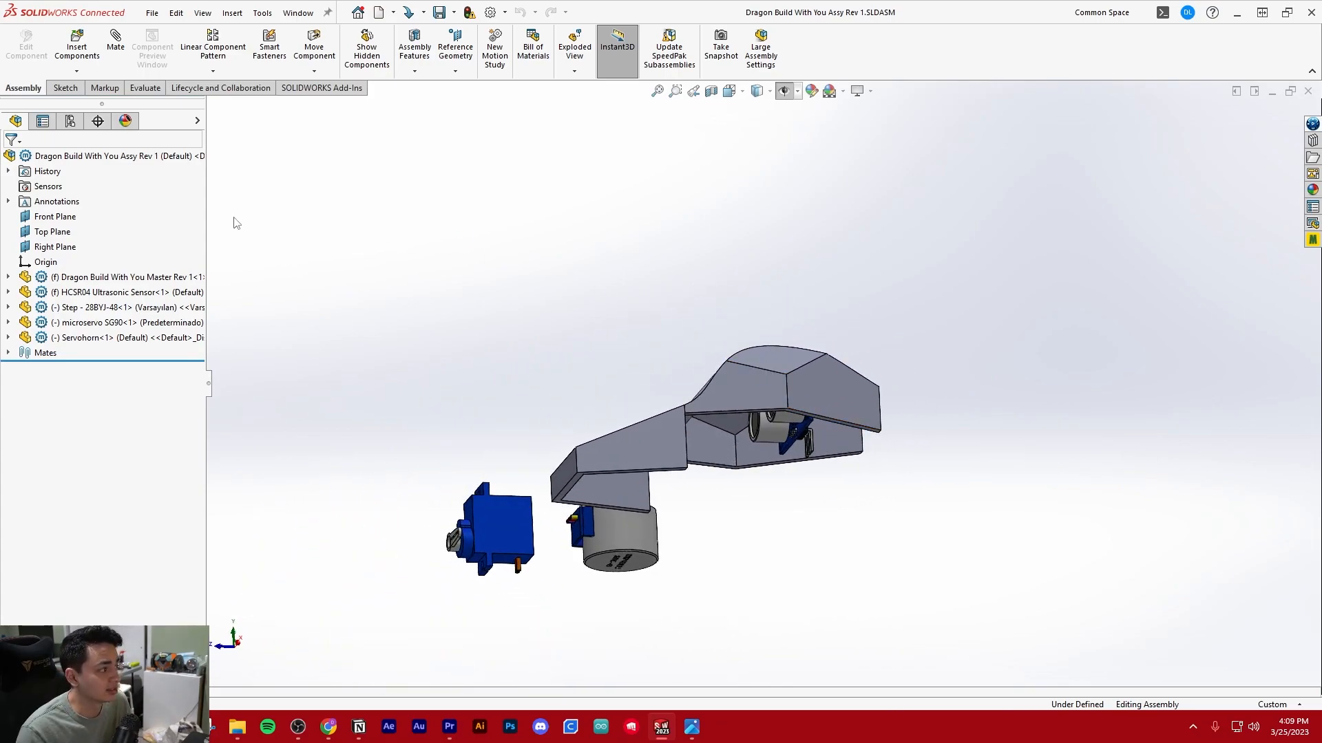
Edit the Dragon Build With You Master Rev 1 part in the context of the assembly
{"action": "left_click", "coordinate": [124, 279]}
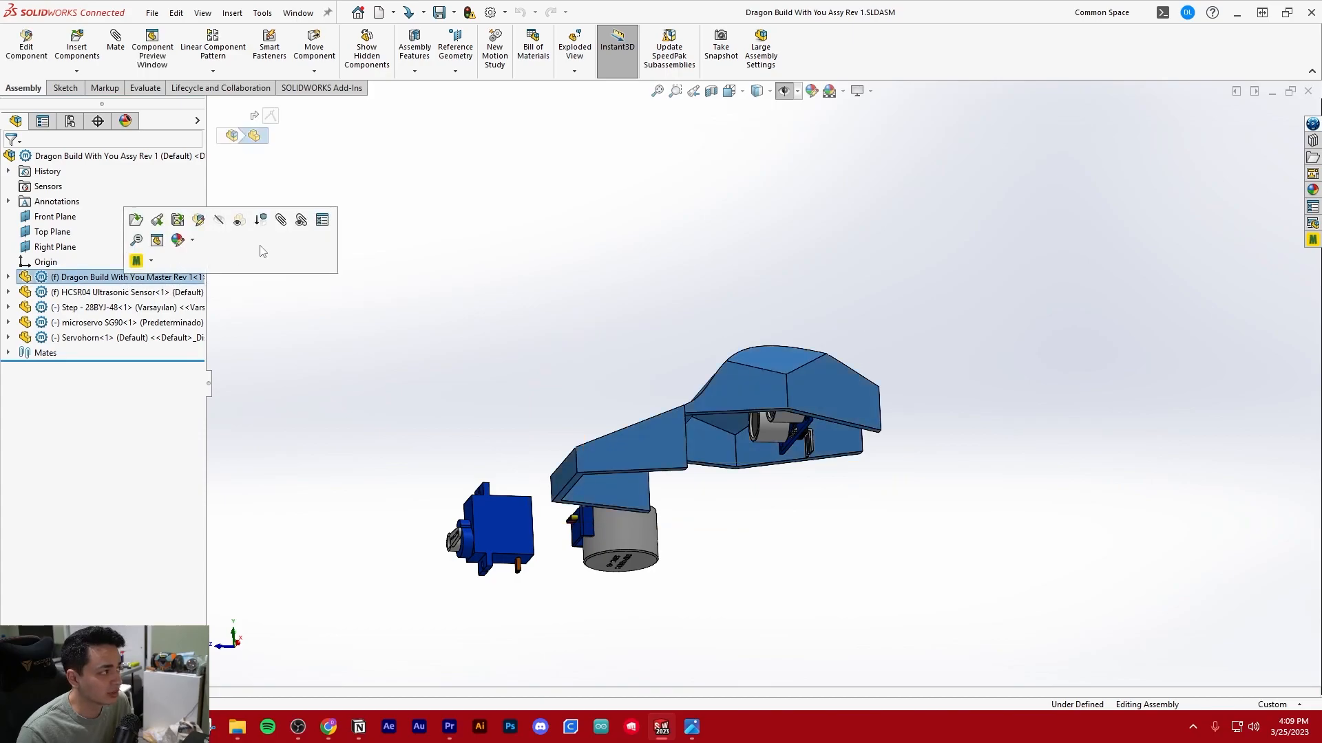
{"action": "left_click", "coordinate": [25, 48]}
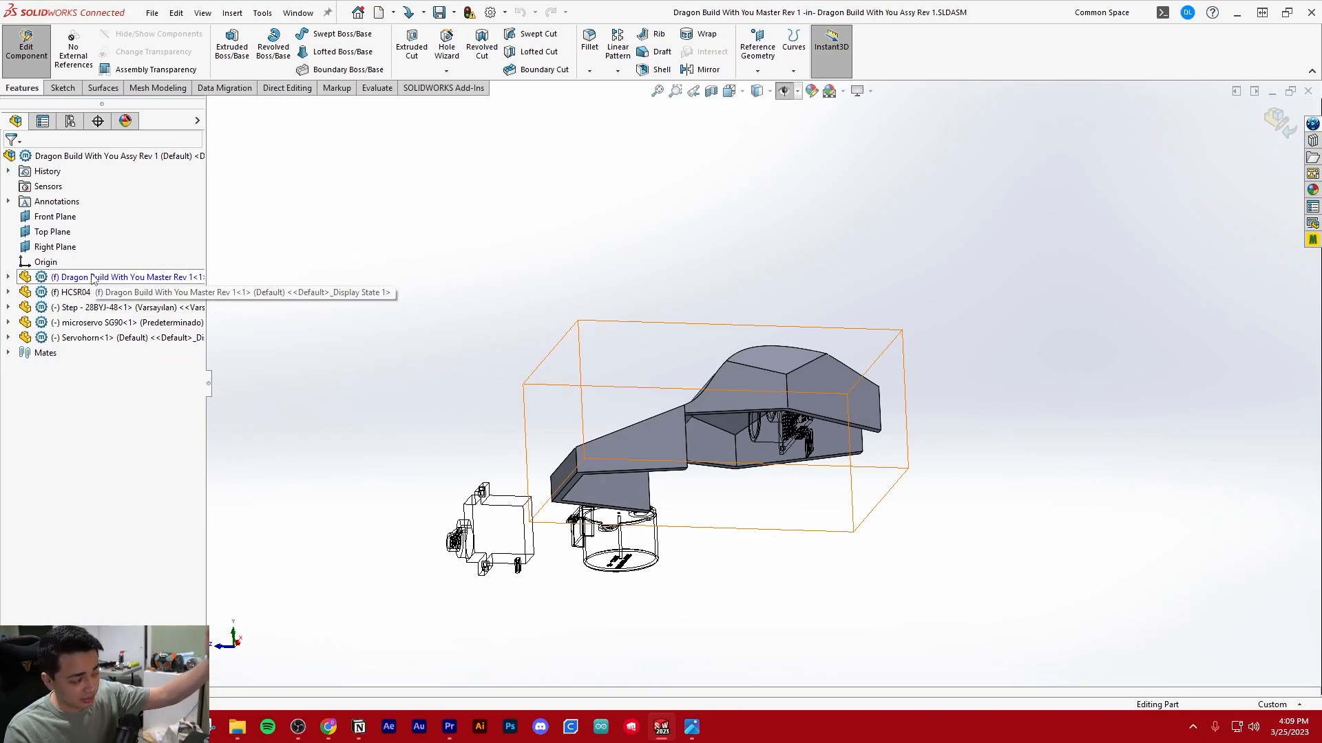
{"action": "middle_click_drag", "start_coordinate": [581, 372], "coordinate": [620, 348]}
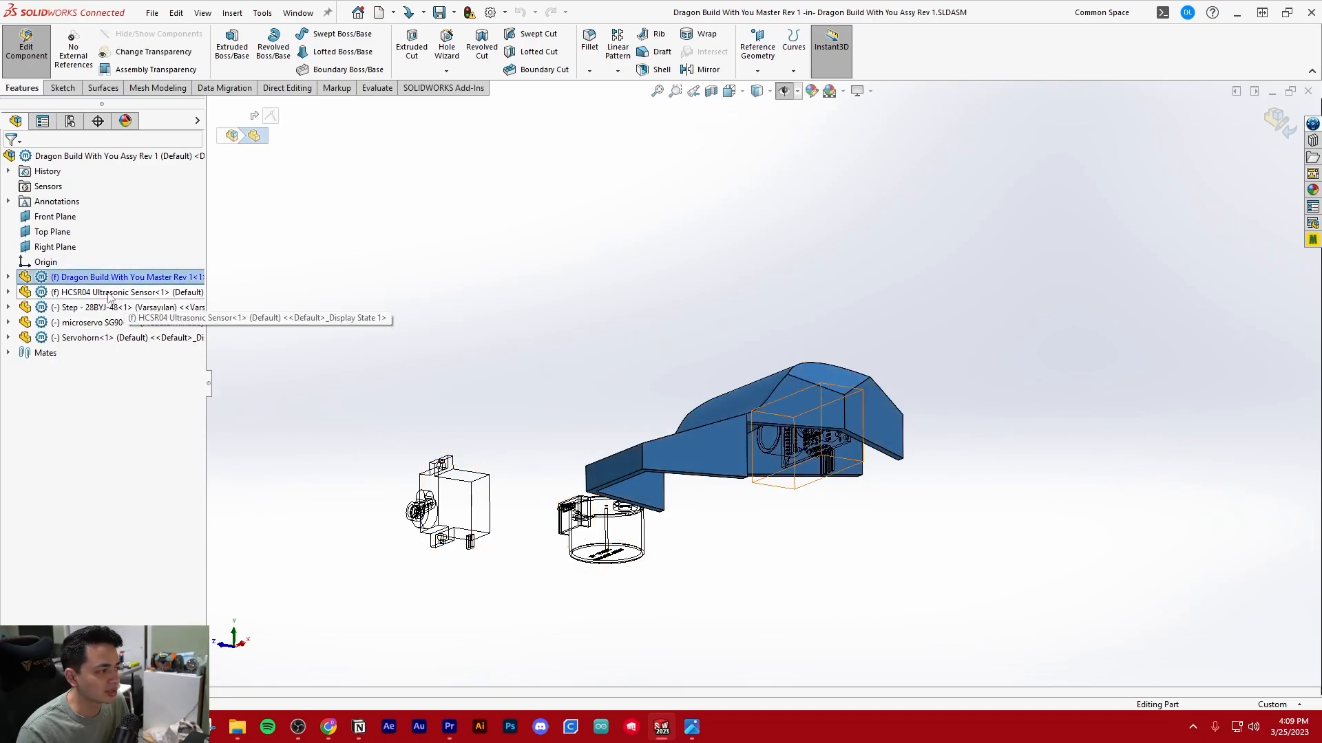
{"action": "left_click", "coordinate": [90, 292]}
{"action": "left_click", "coordinate": [62, 277]}
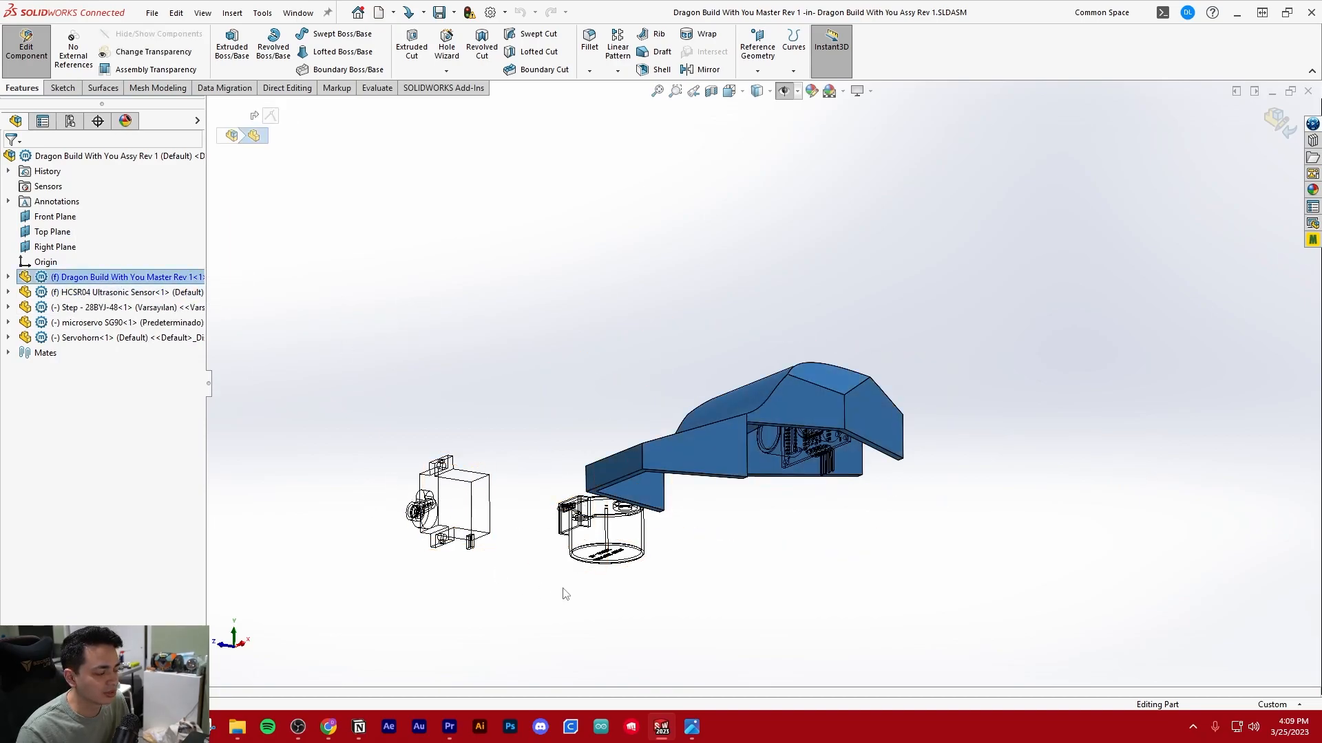
{"action": "left_click", "coordinate": [91, 278]}
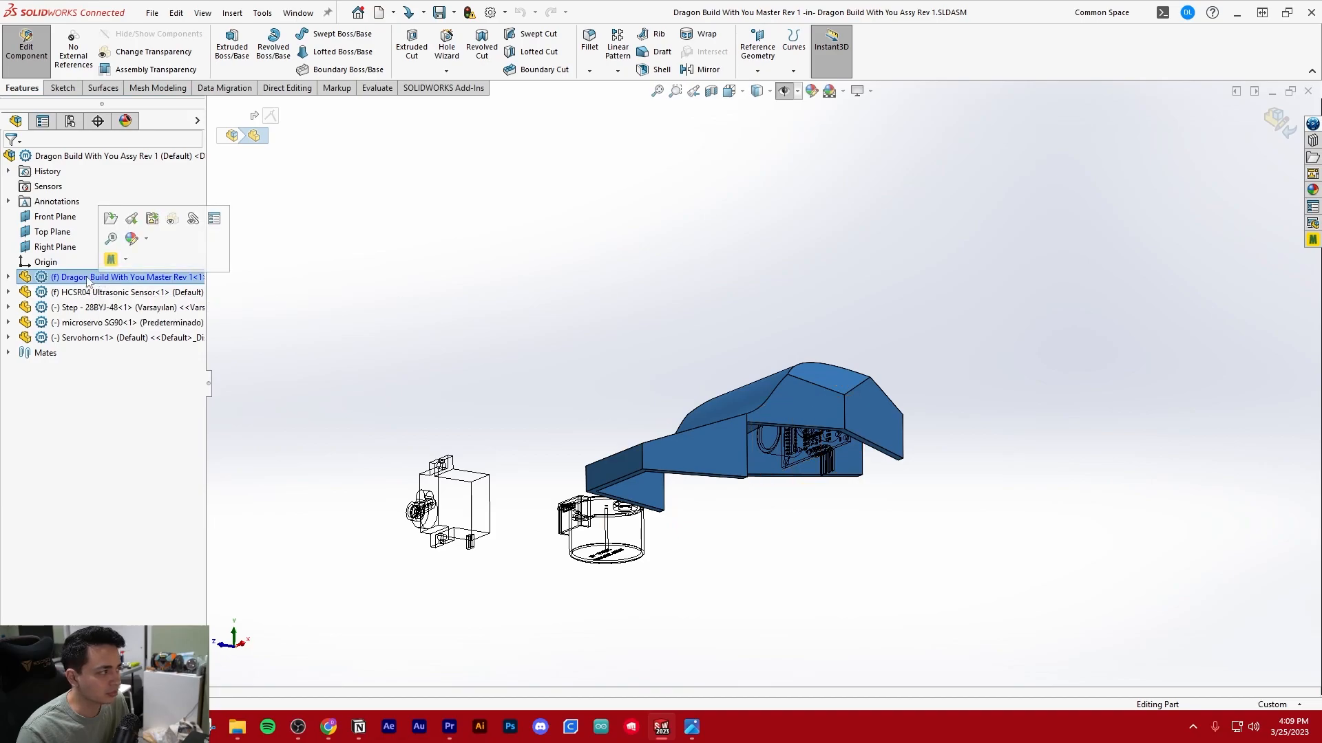
{"action": "left_click", "coordinate": [12, 277]}
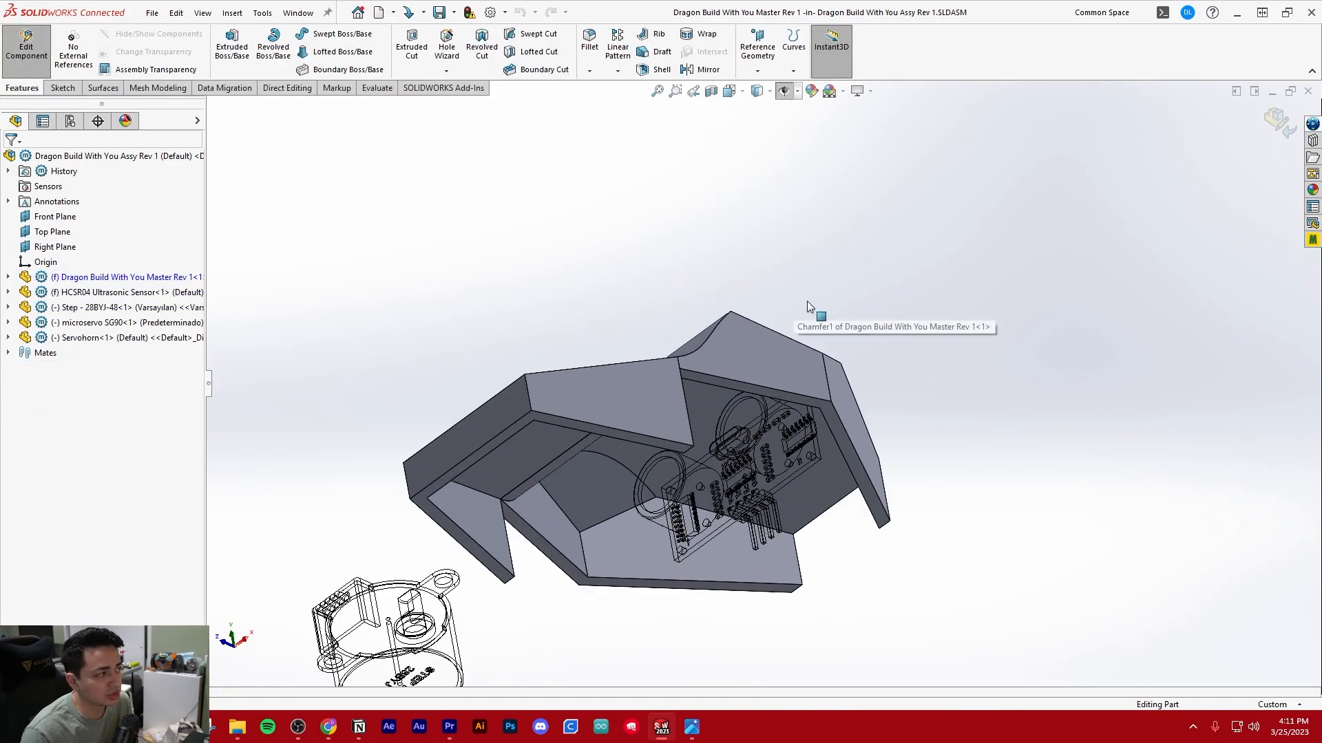
Start a sketch on the back face of the ultrasonic sensor's circuit board and view it square-on
{"action": "left_click", "coordinate": [62, 88]}
{"action": "left_click", "coordinate": [226, 42]}
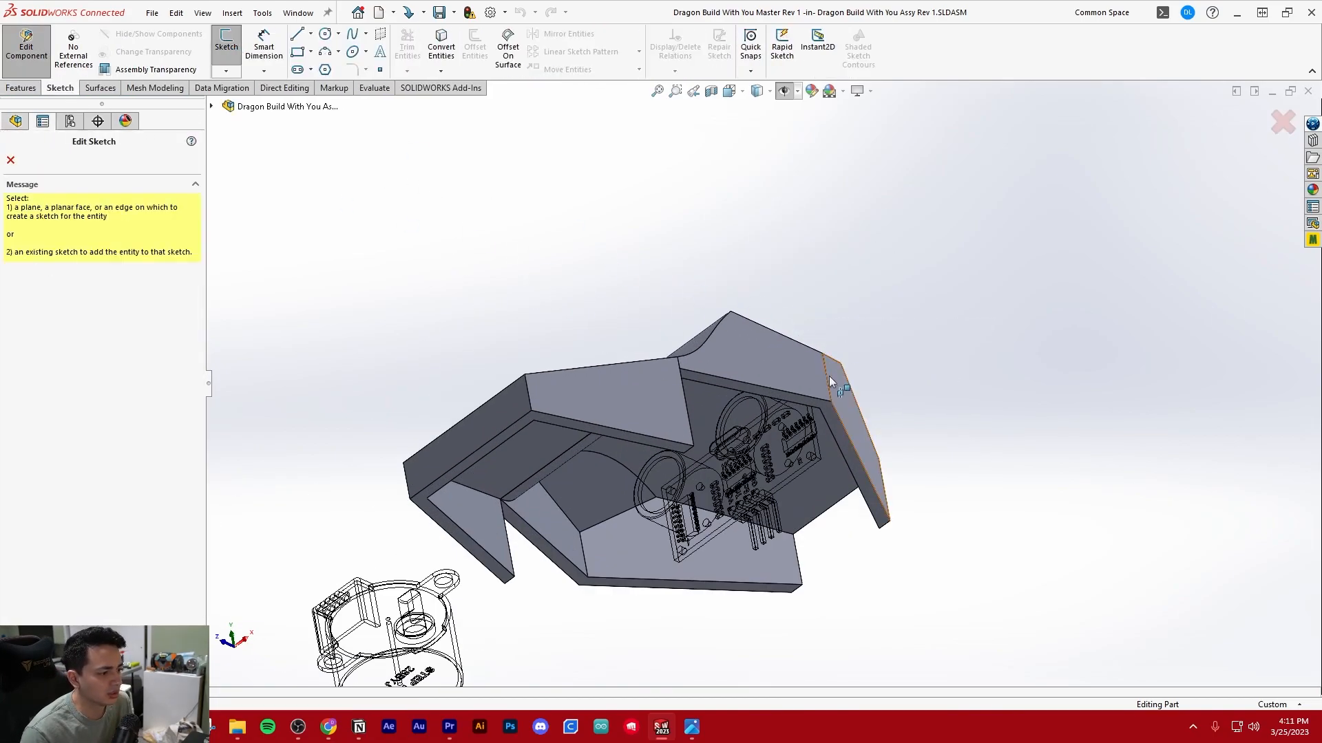
{"action": "mouse_move", "coordinate": [688, 362]}
{"action": "middle_mouse_down"}
{"action": "mouse_move", "coordinate": [757, 517]}
{"action": "mouse_move", "coordinate": [809, 435]}
{"action": "mouse_move", "coordinate": [777, 503]}
{"action": "middle_mouse_up"}
{"action": "scroll", "coordinate": [794, 448], "scroll_direction": "up", "scroll_amount": 2}
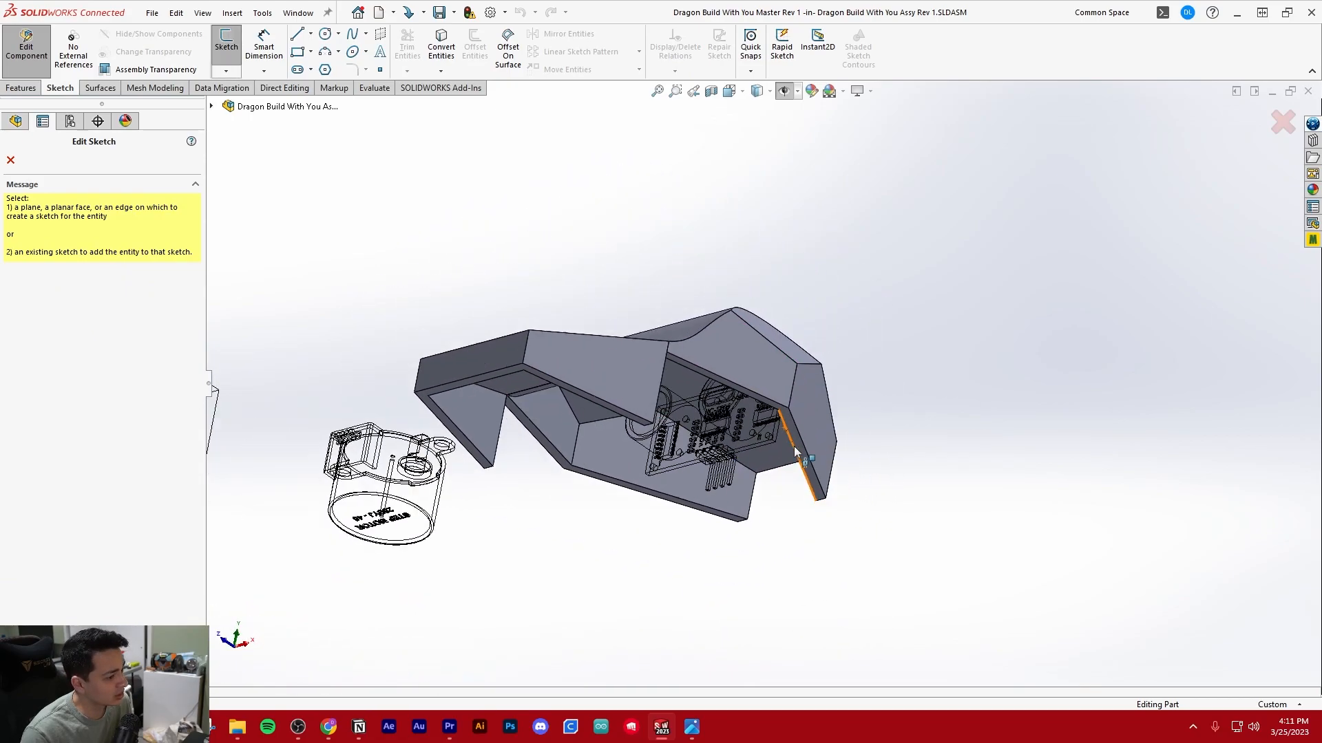
{"action": "scroll", "coordinate": [751, 464], "scroll_direction": "down", "scroll_amount": 4}
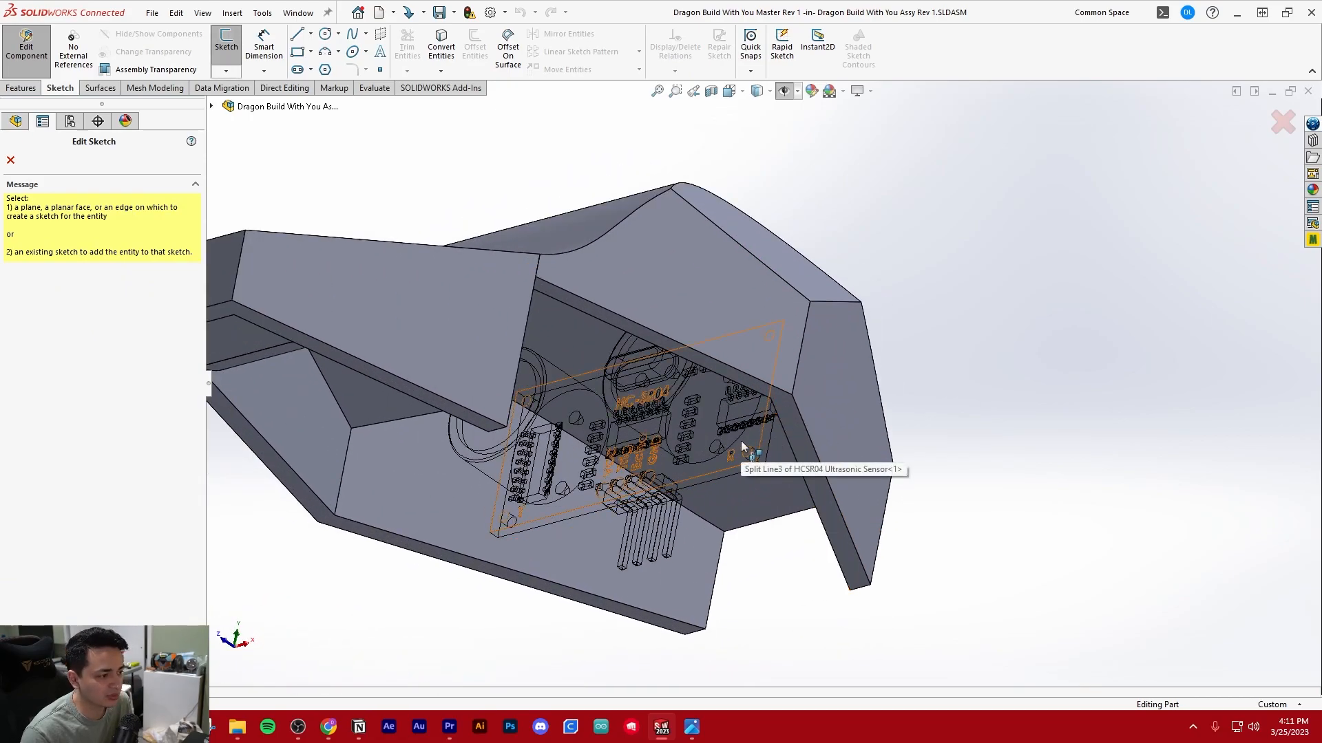
{"action": "left_click", "coordinate": [740, 440]}
{"action": "middle_click_drag", "start_coordinate": [826, 385], "coordinate": [787, 358]}
{"action": "scroll", "coordinate": [729, 385], "scroll_direction": "up", "scroll_amount": 4}
{"action": "scroll", "coordinate": [860, 413], "scroll_direction": "down", "scroll_amount": 5}
{"action": "scroll", "coordinate": [718, 446], "scroll_direction": "down", "scroll_amount": 2}
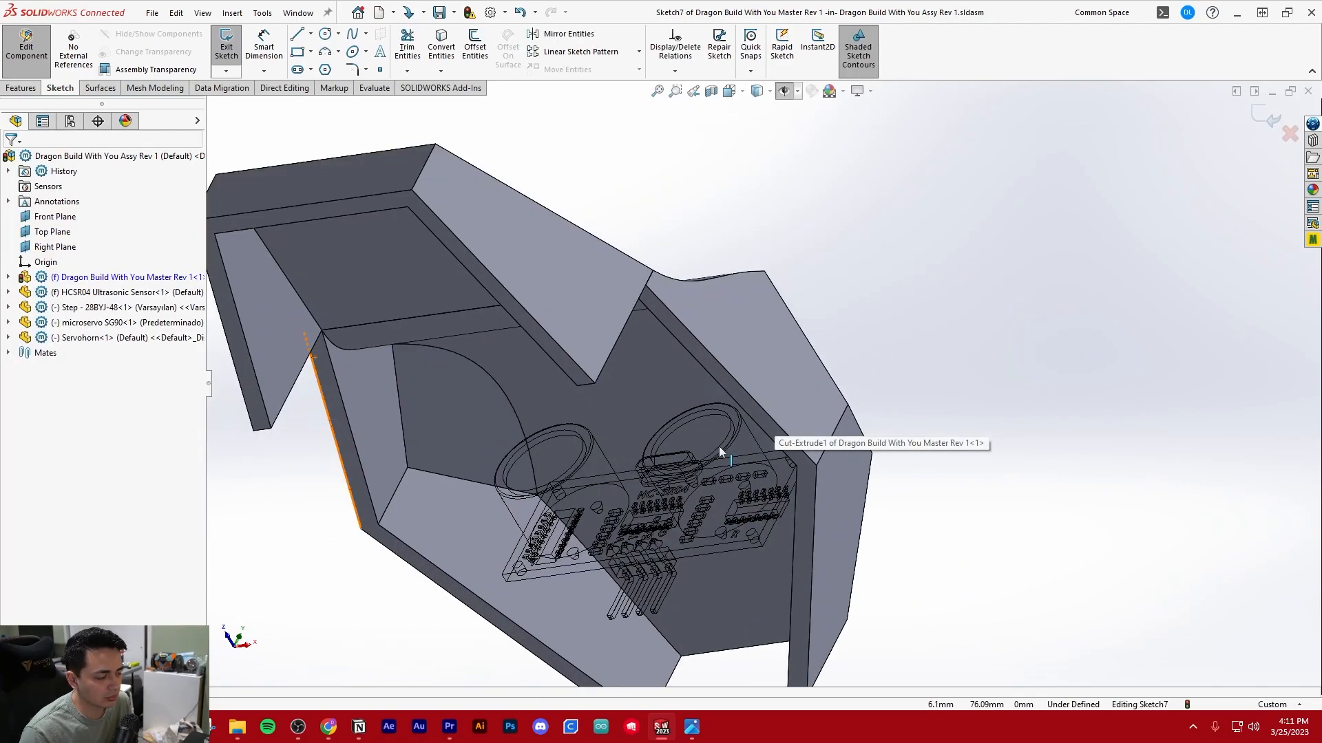
{"action": "key", "text": "ctrl+8"}
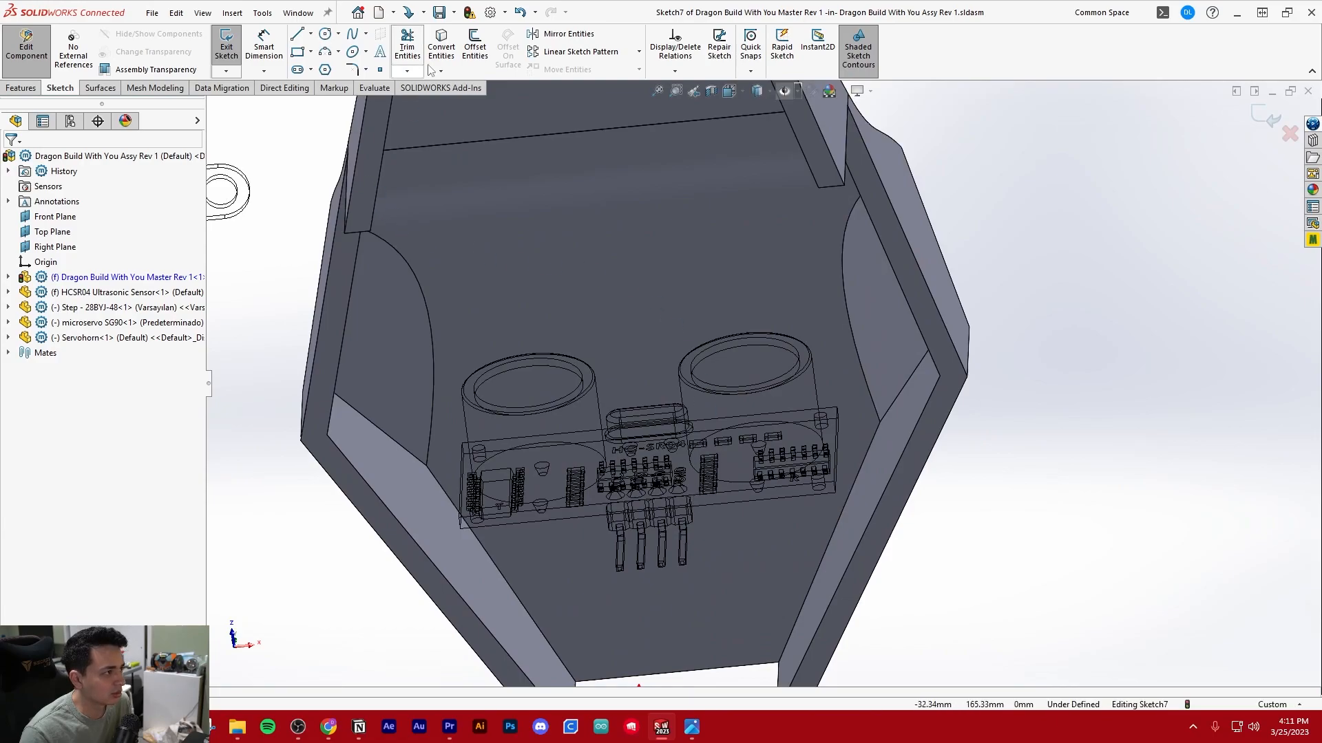
Begin converting sensor edges into the sketch, picking the outer circular edge of the transducer barrel on the T side
{"action": "left_click", "coordinate": [441, 48]}
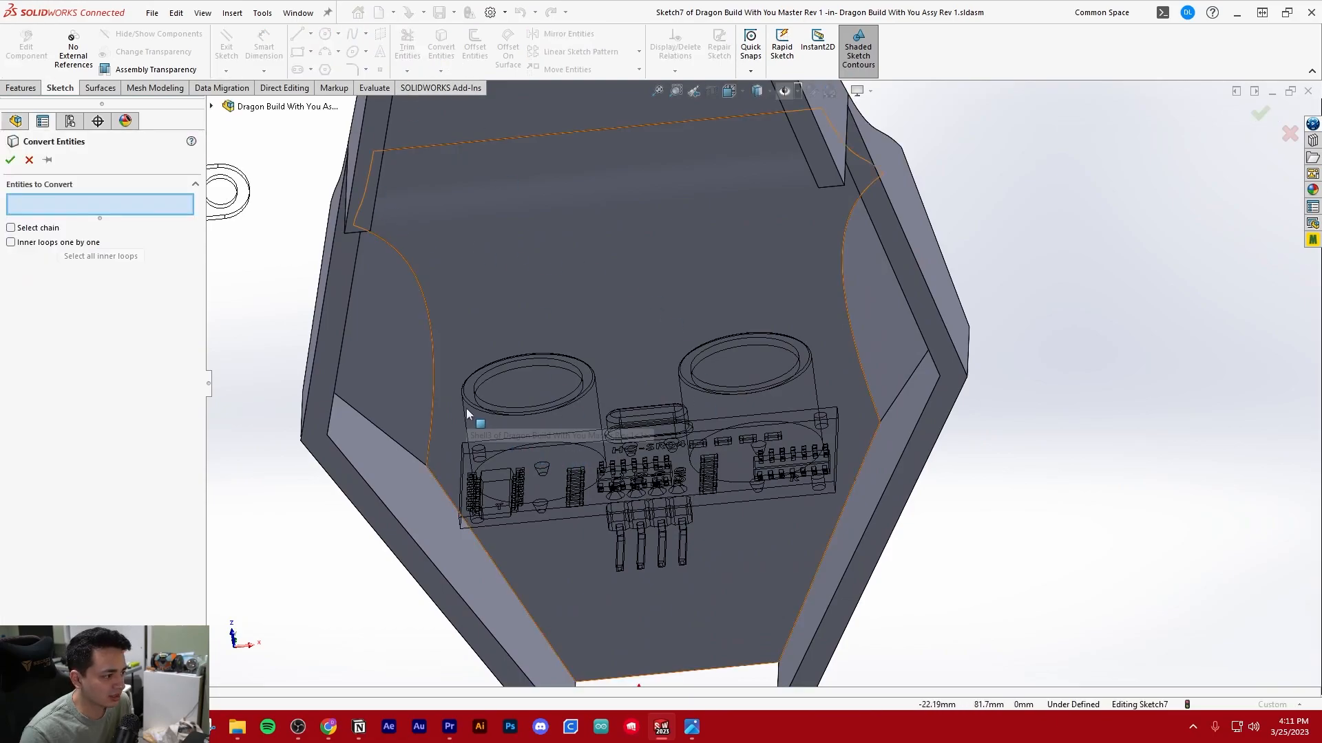
{"action": "scroll", "coordinate": [620, 432], "scroll_direction": "up", "scroll_amount": 5}
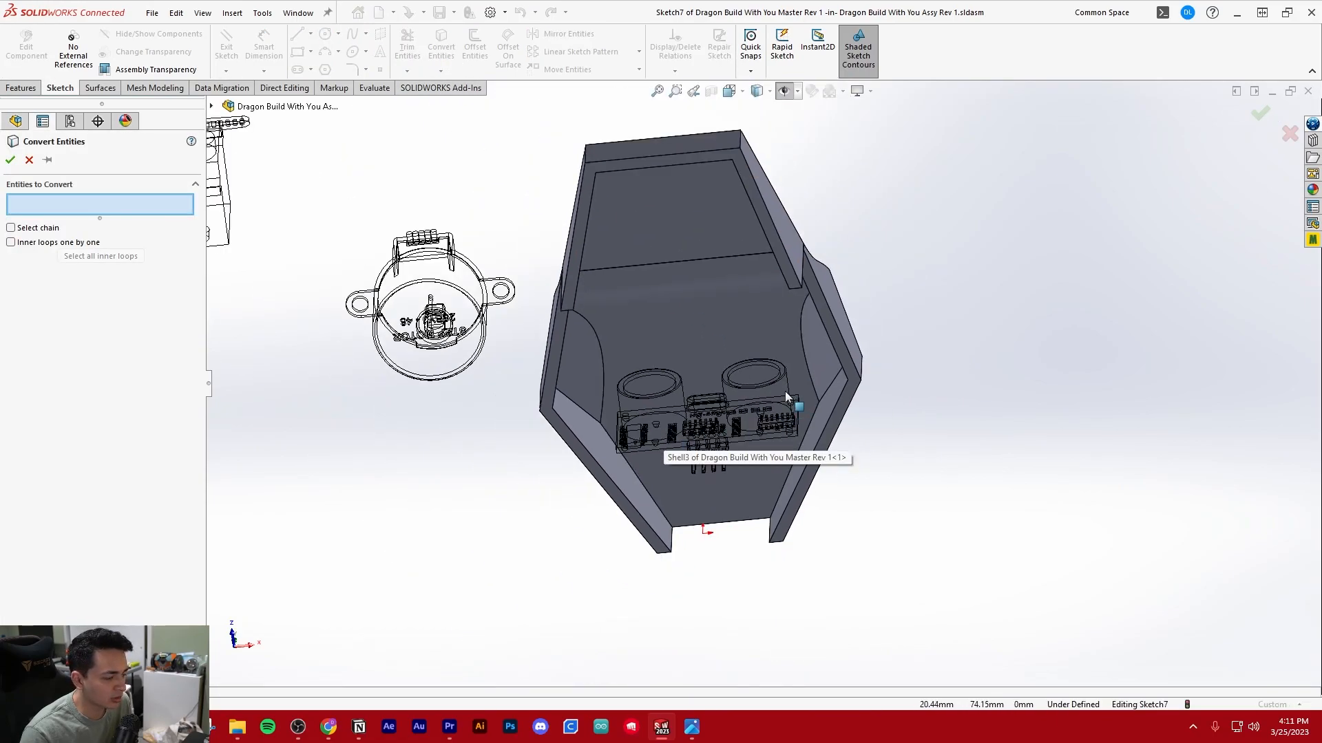
{"action": "scroll", "coordinate": [757, 396], "scroll_direction": "down", "scroll_amount": 5}
{"action": "scroll", "coordinate": [678, 375], "scroll_direction": "down", "scroll_amount": 6}
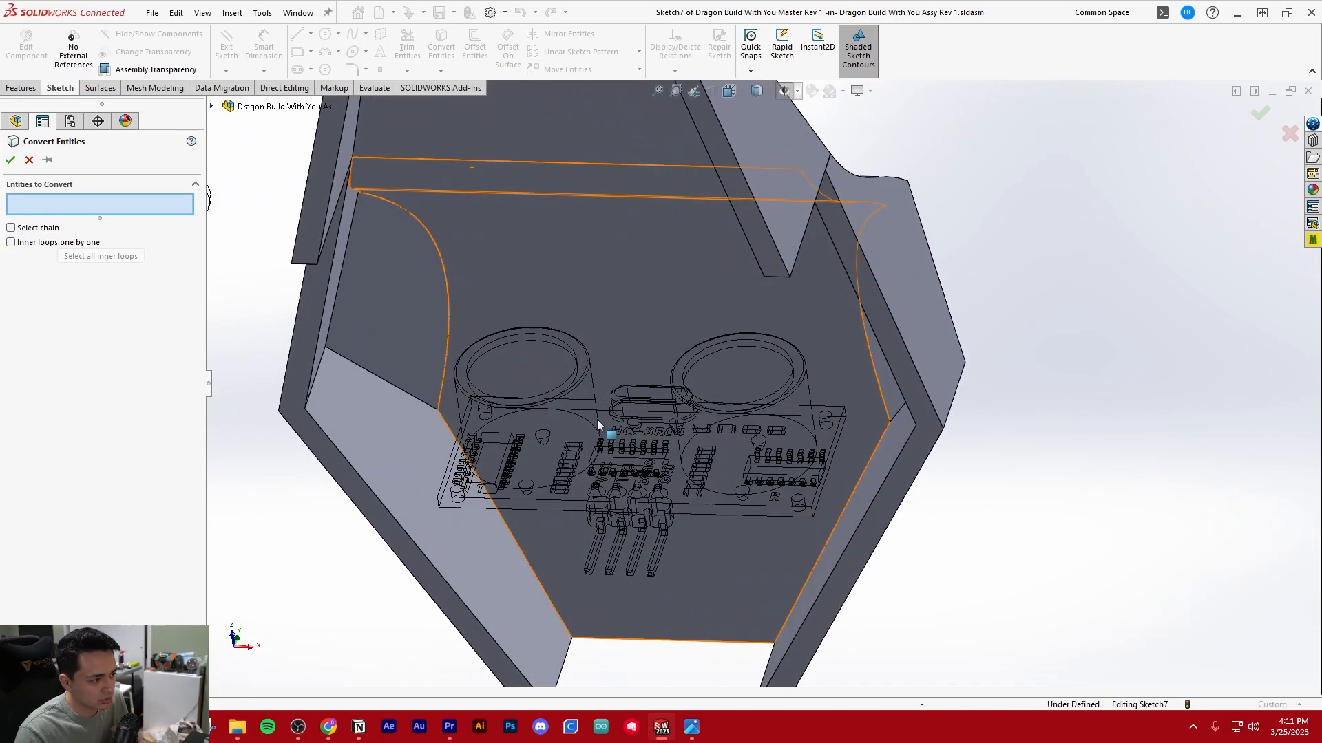
{"action": "scroll", "coordinate": [596, 371], "scroll_direction": "up", "scroll_amount": 3}
{"action": "scroll", "coordinate": [621, 383], "scroll_direction": "down", "scroll_amount": 3}
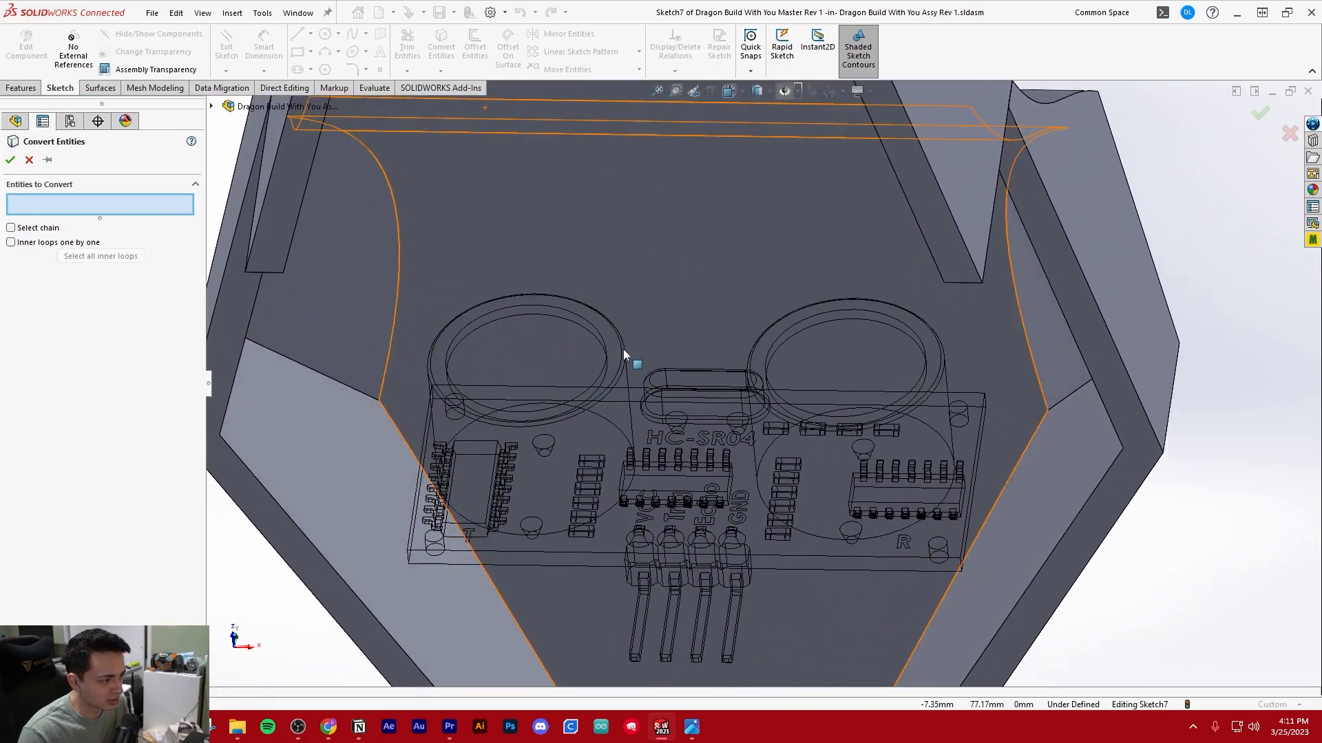
{"action": "scroll", "coordinate": [624, 348], "scroll_direction": "down", "scroll_amount": 4}
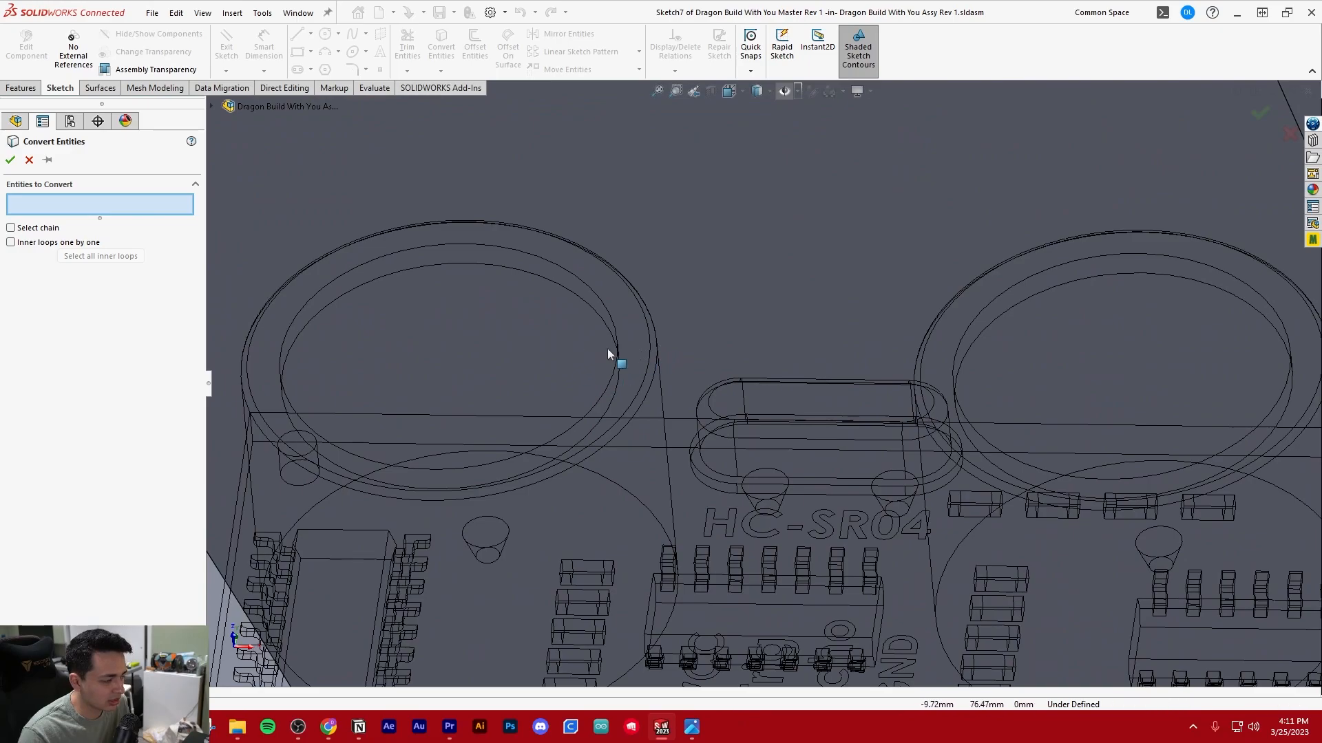
{"action": "right_click", "coordinate": [657, 348]}
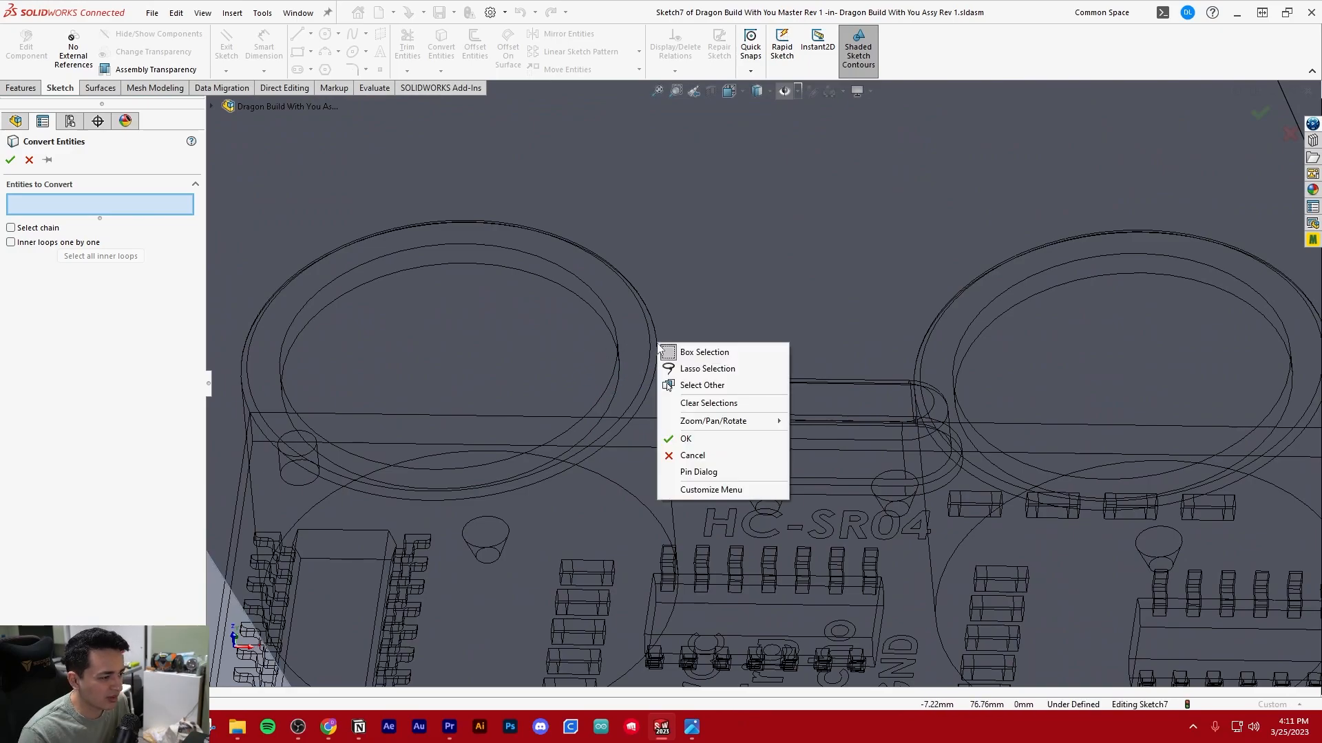
{"action": "left_click", "coordinate": [702, 385]}
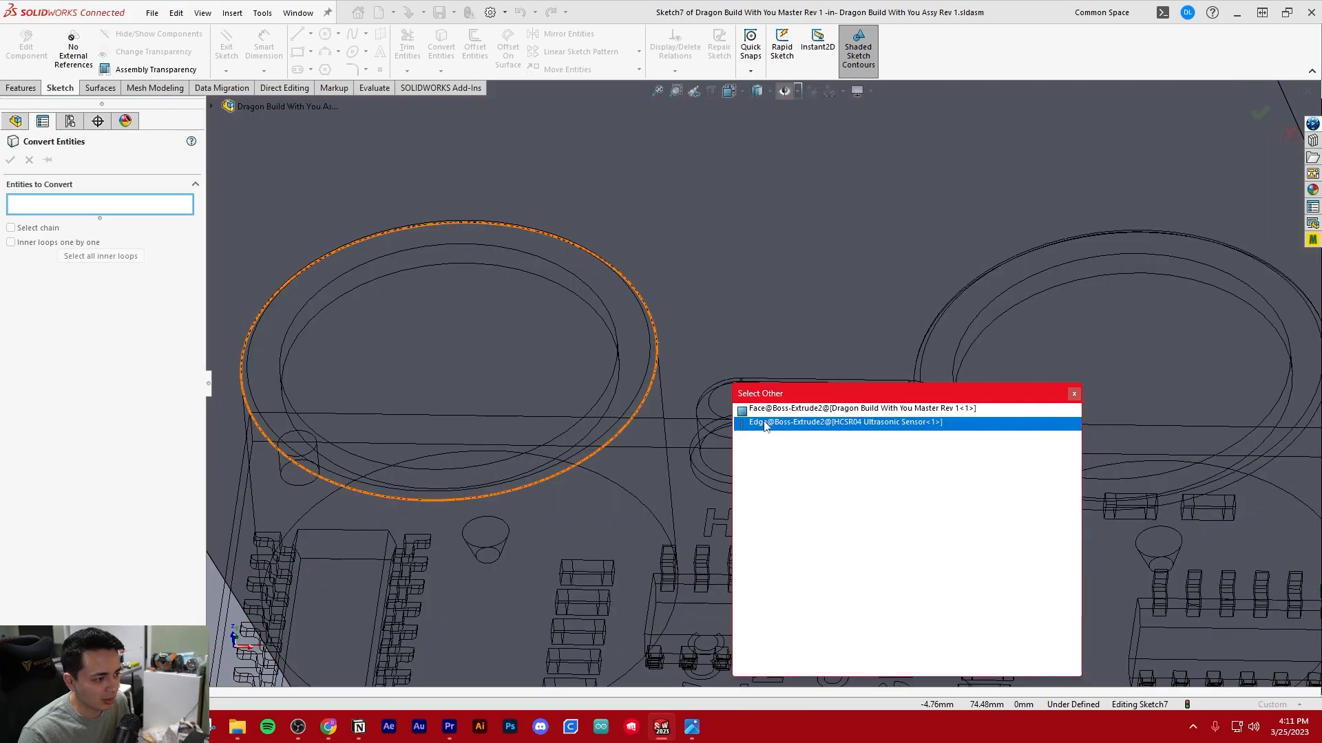
{"action": "left_click", "coordinate": [791, 422]}
Add the outer circular edge of the R-side transducer barrel and convert both edges into sketch circles
{"action": "scroll", "coordinate": [626, 418], "scroll_direction": "up", "scroll_amount": 5}
{"action": "scroll", "coordinate": [998, 389], "scroll_direction": "down", "scroll_amount": 6}
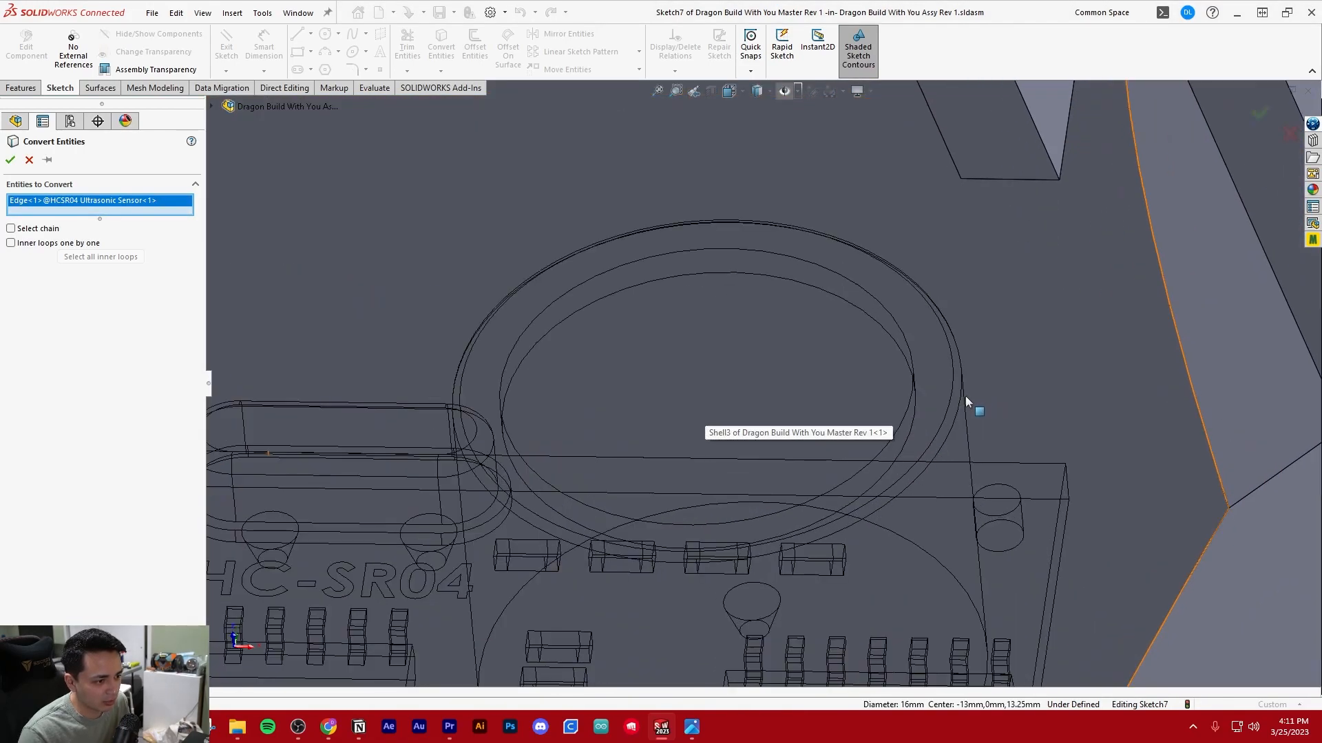
{"action": "right_click", "coordinate": [1031, 359]}
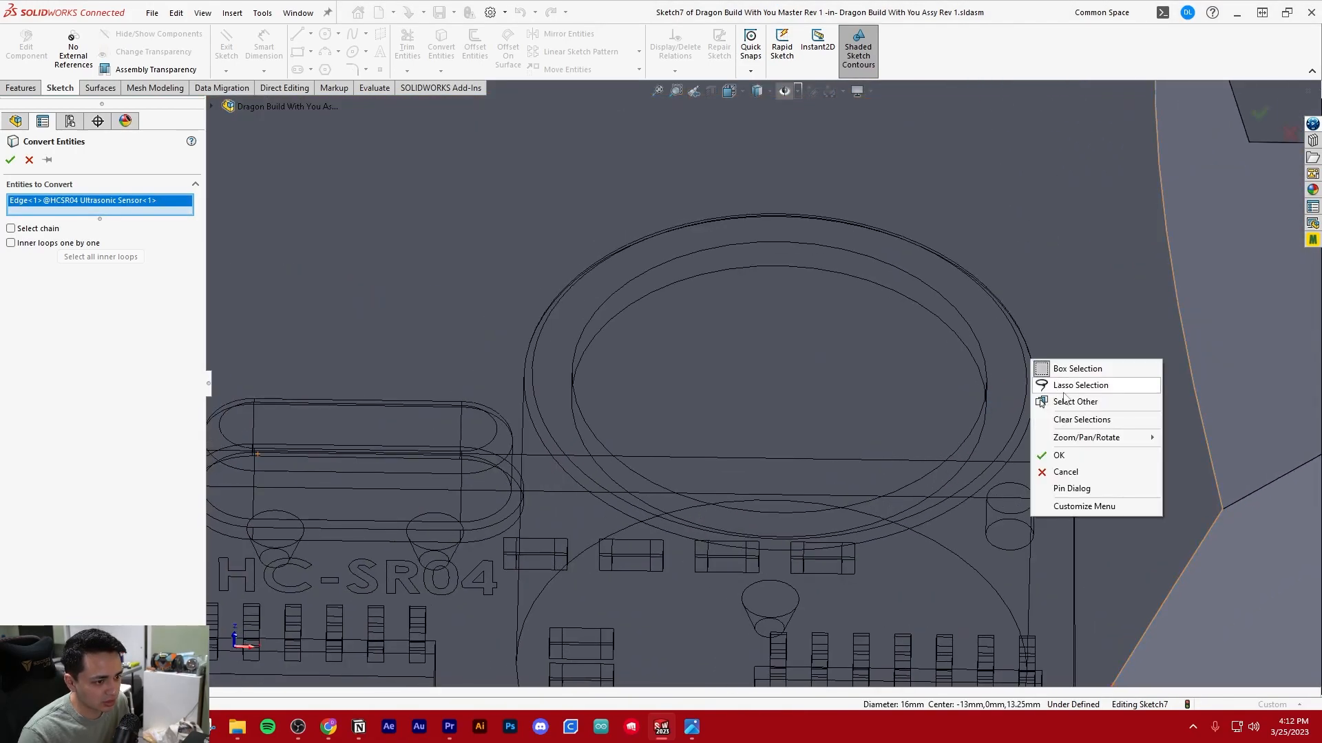
{"action": "left_click", "coordinate": [1064, 398]}
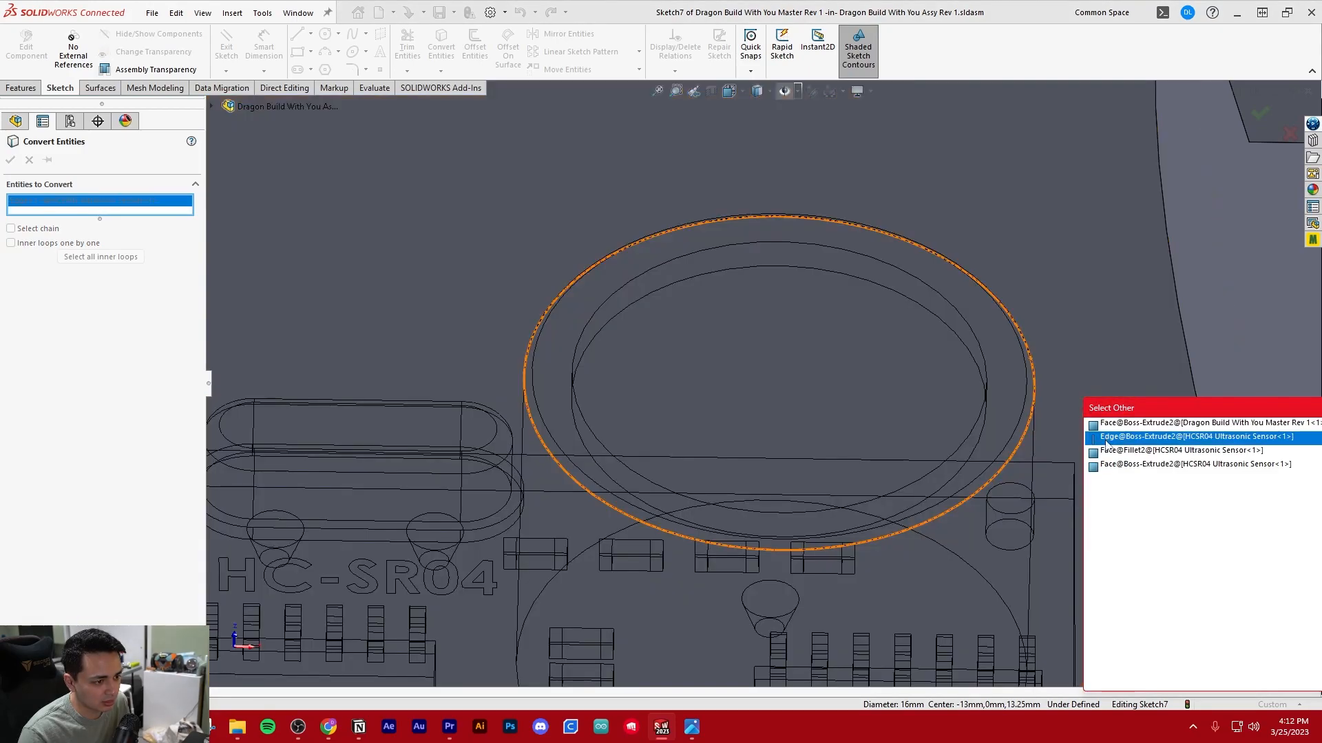
{"action": "left_click", "coordinate": [1136, 437]}
{"action": "scroll", "coordinate": [890, 440], "scroll_direction": "up", "scroll_amount": 5}
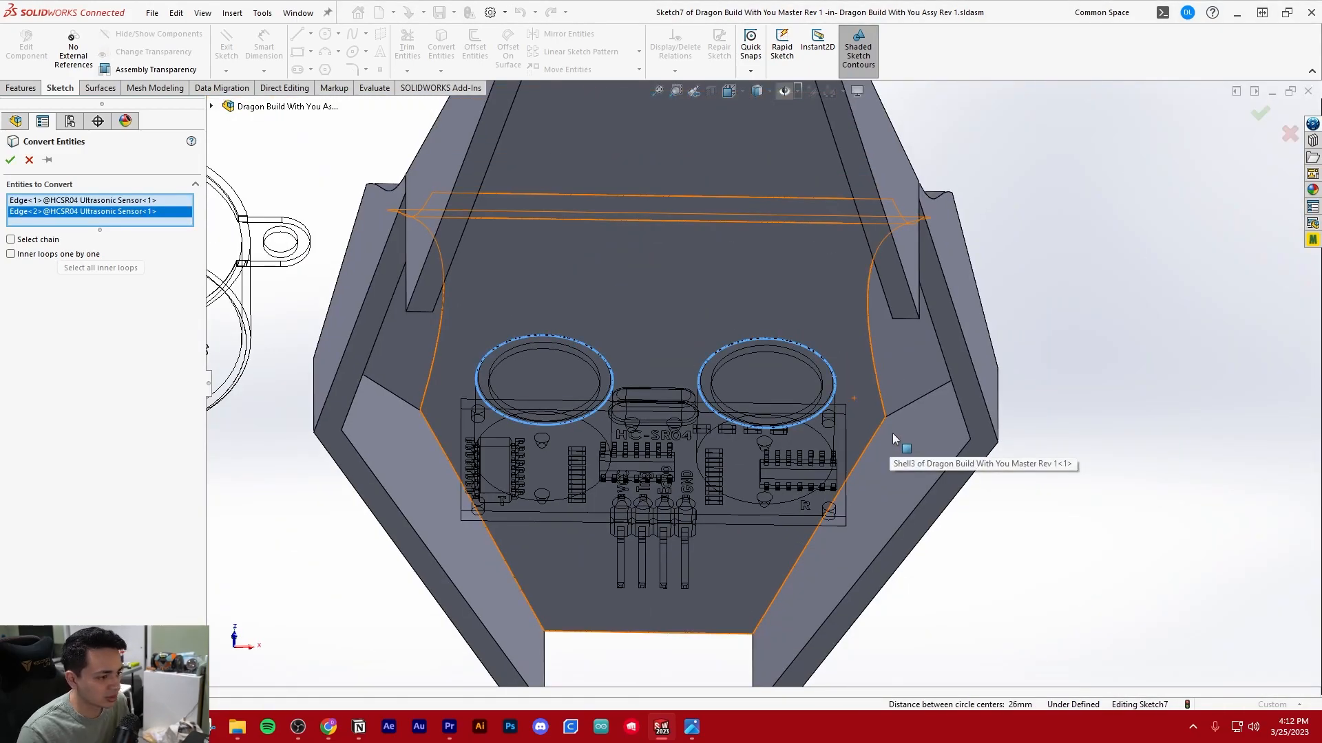
{"action": "left_click", "coordinate": [12, 161]}
Examine how the two converted circles lie on the circuit board plane relative to the sensor's barrels
{"action": "scroll", "coordinate": [569, 368], "scroll_direction": "up", "scroll_amount": 3}
{"action": "mouse_move", "coordinate": [729, 351]}
{"action": "middle_mouse_down"}
{"action": "mouse_move", "coordinate": [651, 441]}
{"action": "mouse_move", "coordinate": [673, 407]}
{"action": "mouse_move", "coordinate": [750, 386]}
{"action": "mouse_move", "coordinate": [738, 367]}
{"action": "middle_mouse_up"}
{"action": "scroll", "coordinate": [675, 407], "scroll_direction": "down", "scroll_amount": 5}
{"action": "scroll", "coordinate": [738, 366], "scroll_direction": "up", "scroll_amount": 3}
{"action": "scroll", "coordinate": [844, 325], "scroll_direction": "down", "scroll_amount": 2}
{"action": "middle_click_drag", "start_coordinate": [680, 401], "coordinate": [701, 424]}
{"action": "scroll", "coordinate": [701, 424], "scroll_direction": "down", "scroll_amount": 3}
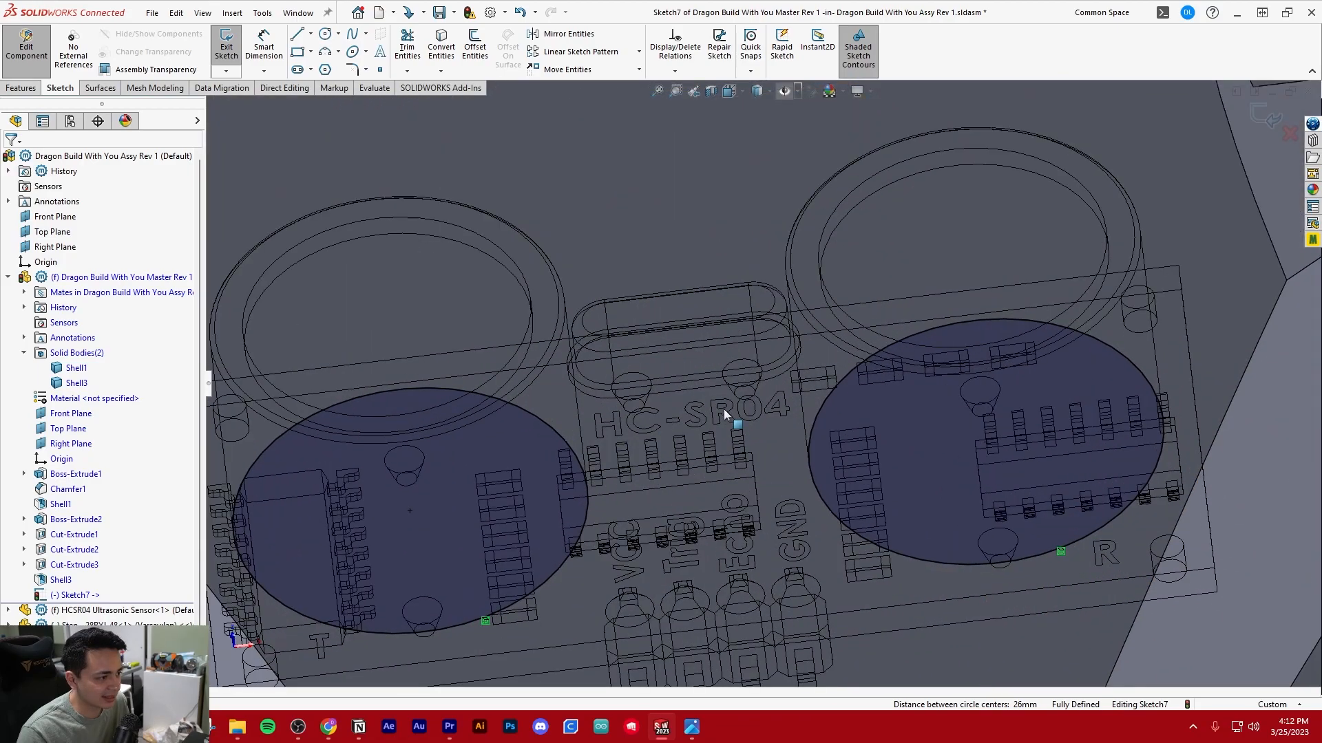
Convert the face of the oblong crystal between the two transducer barrels into a slot outline in the sketch
{"action": "left_click", "coordinate": [441, 47]}
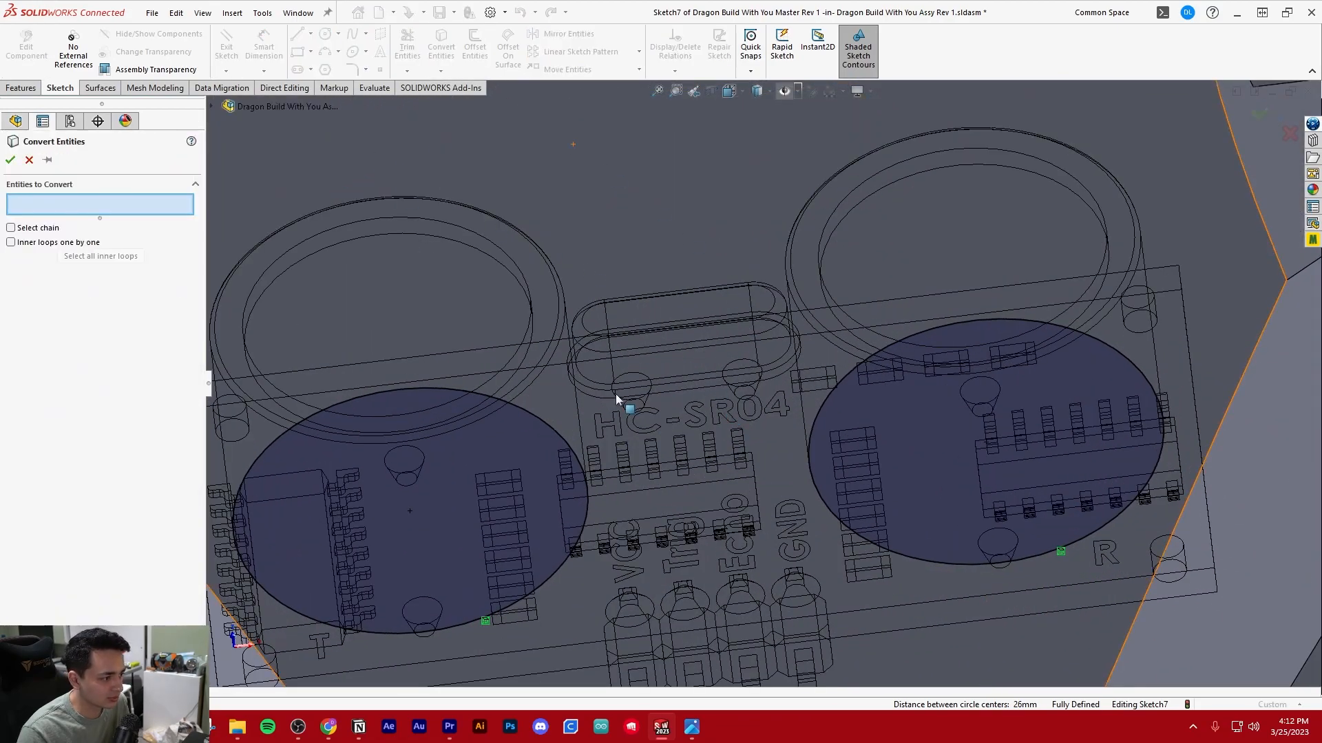
{"action": "scroll", "coordinate": [683, 387], "scroll_direction": "up", "scroll_amount": 6}
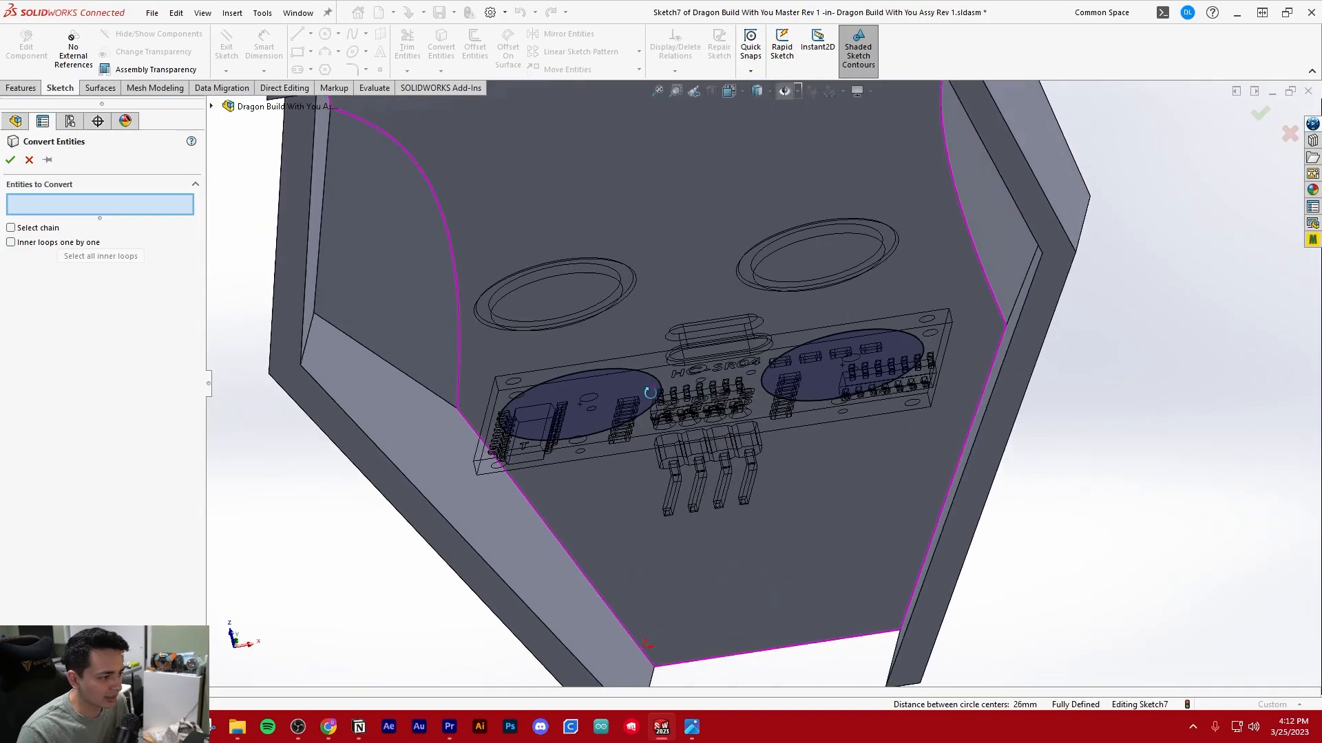
{"action": "middle_click_drag", "start_coordinate": [650, 393], "coordinate": [771, 374]}
{"action": "scroll", "coordinate": [771, 374], "scroll_direction": "down", "scroll_amount": 5}
{"action": "scroll", "coordinate": [711, 395], "scroll_direction": "up", "scroll_amount": 3}
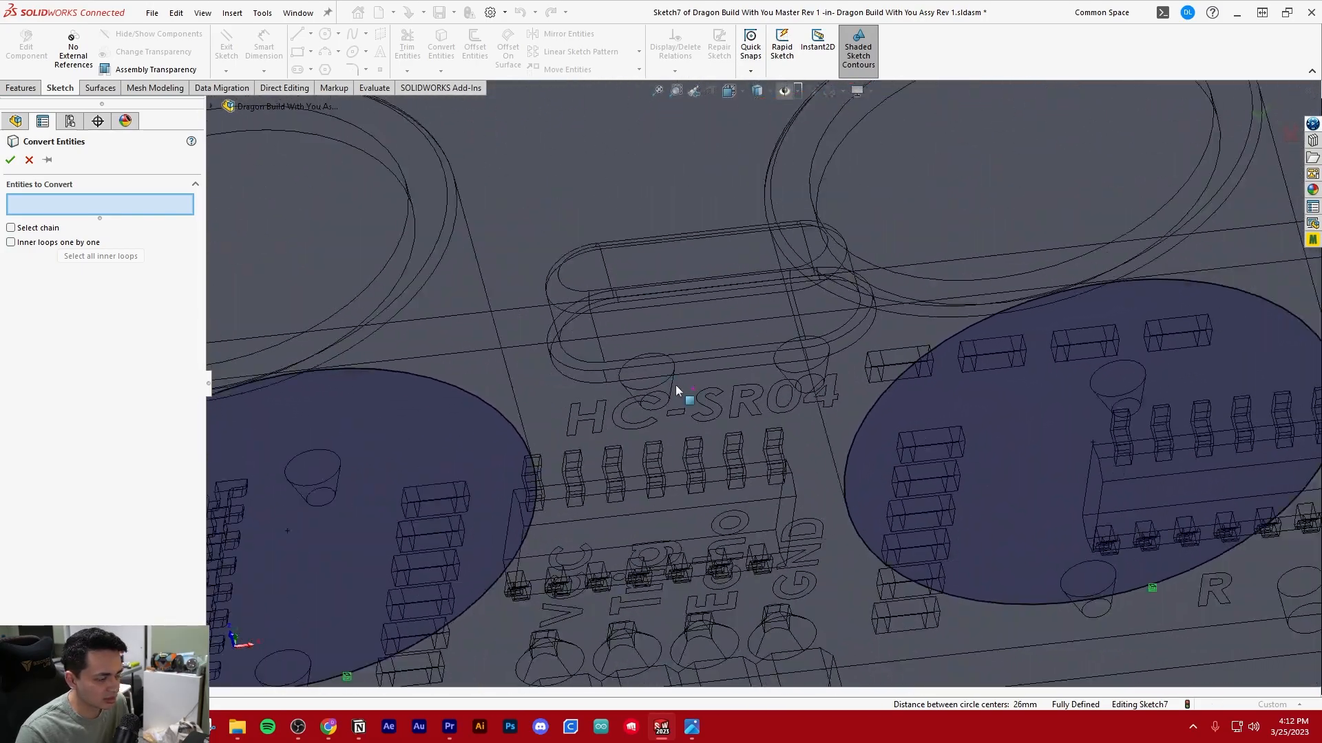
{"action": "scroll", "coordinate": [755, 367], "scroll_direction": "down", "scroll_amount": 3}
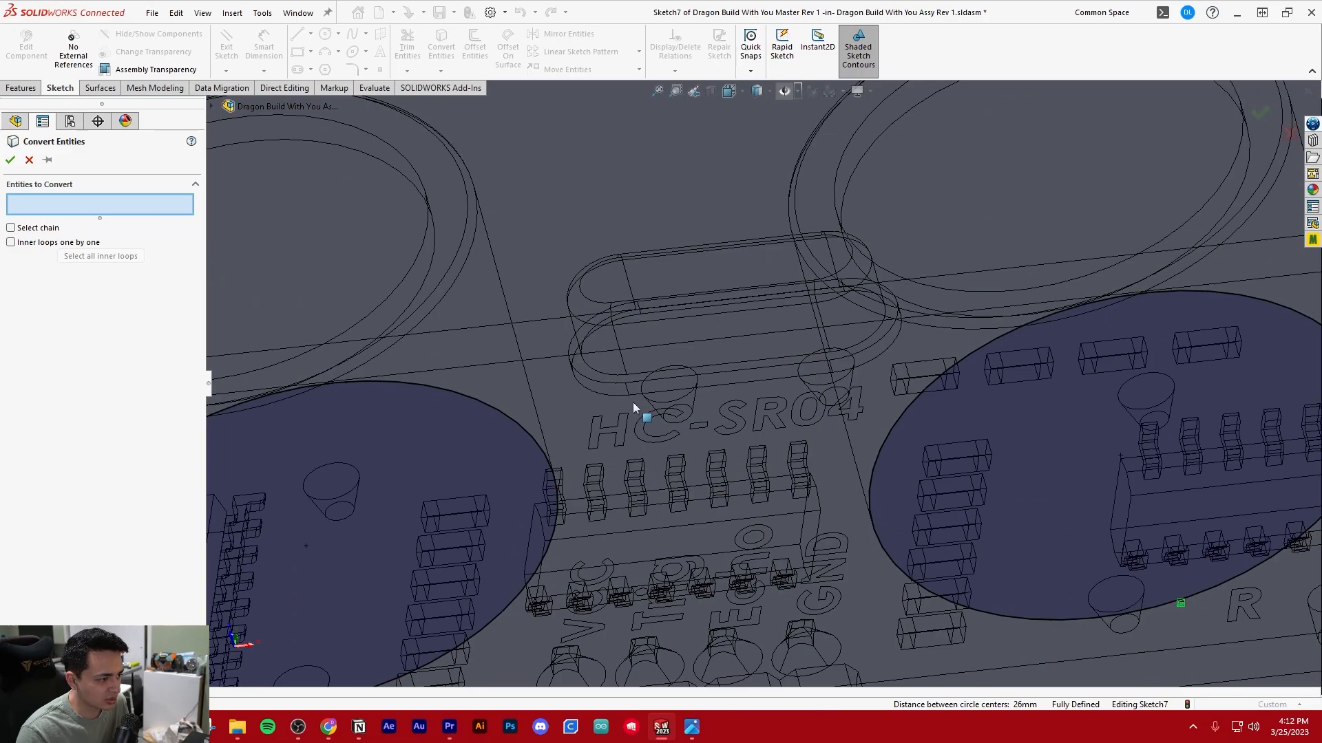
{"action": "right_click", "coordinate": [712, 390]}
{"action": "left_click", "coordinate": [761, 427]}
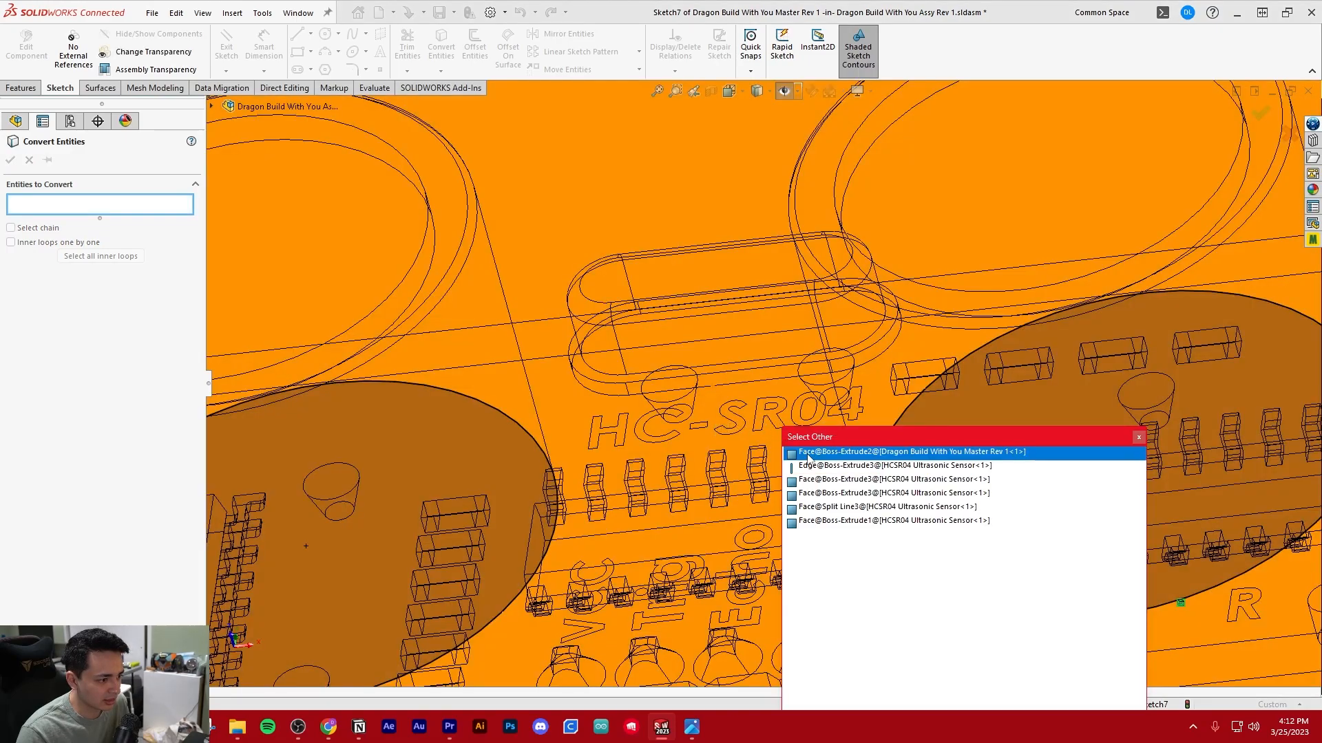
{"action": "key", "text": "Escape"}
{"action": "scroll", "coordinate": [733, 365], "scroll_direction": "down", "scroll_amount": 3}
{"action": "right_click", "coordinate": [735, 376]}
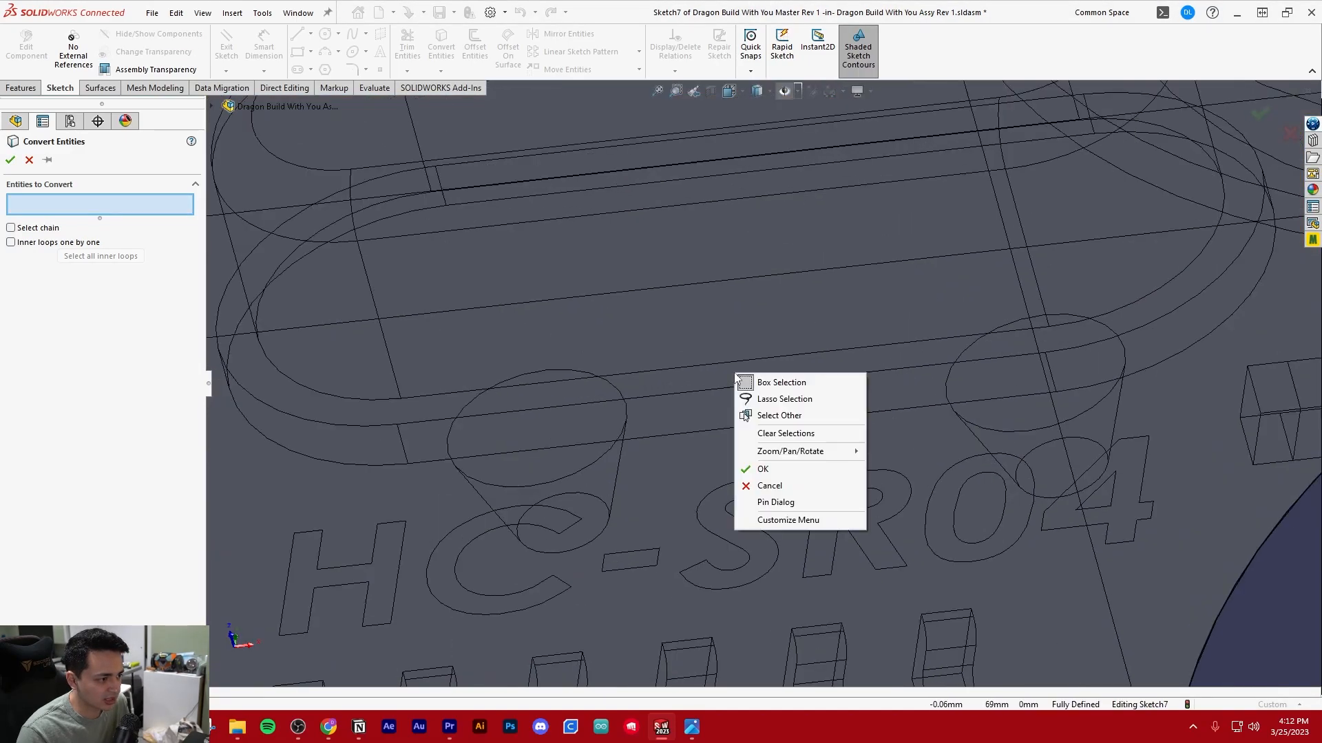
{"action": "left_click", "coordinate": [776, 416]}
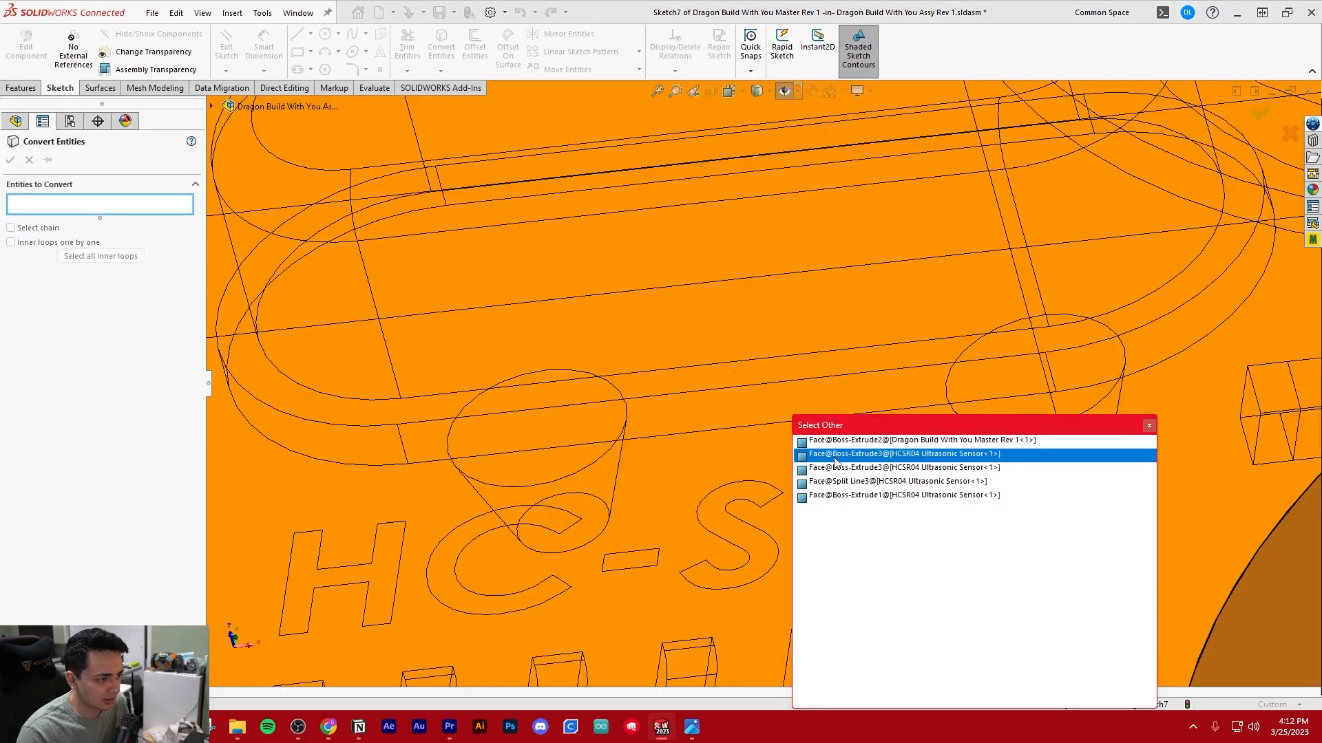
{"action": "left_click", "coordinate": [835, 455]}
{"action": "scroll", "coordinate": [826, 448], "scroll_direction": "up", "scroll_amount": 5}
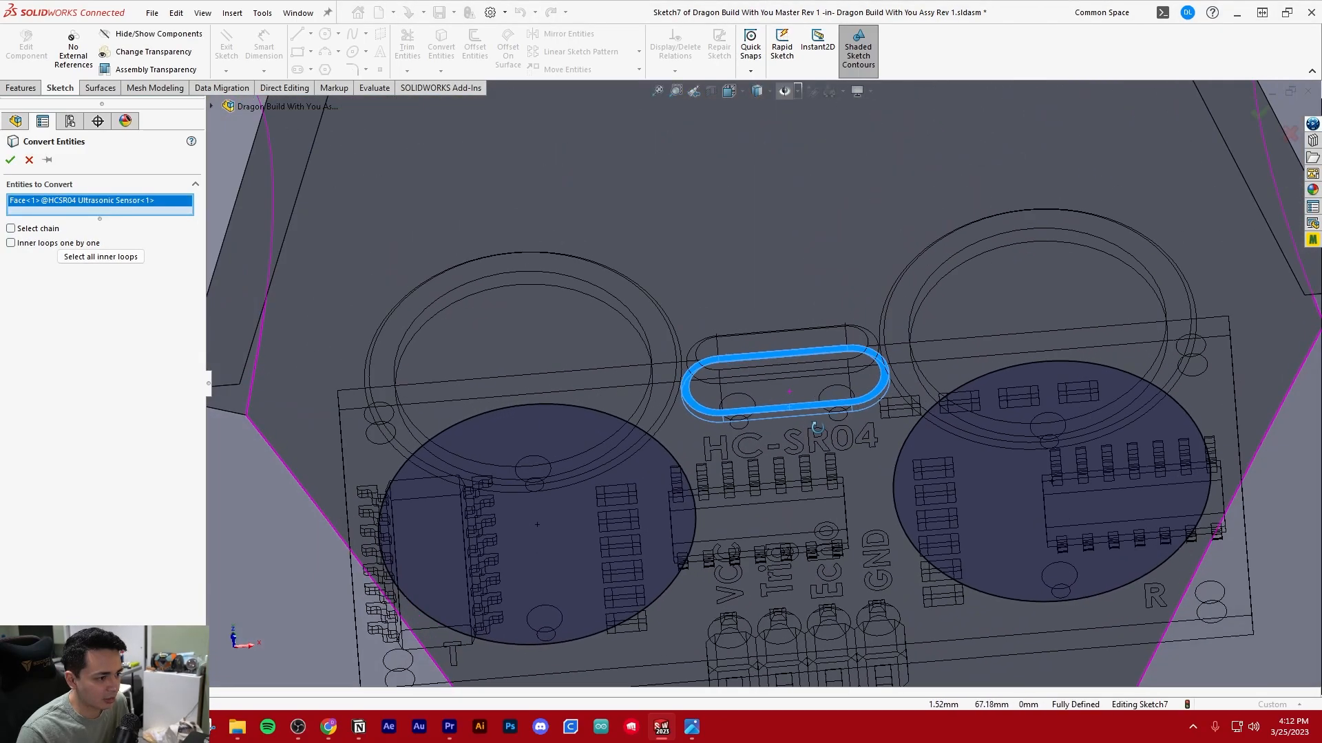
{"action": "key", "text": "Return"}
Finish the sketch and the in-context editing, and open the part Dragon Build With You Master Rev 1 on its own
{"action": "scroll", "coordinate": [884, 410], "scroll_direction": "down", "scroll_amount": 3}
{"action": "scroll", "coordinate": [868, 406], "scroll_direction": "up", "scroll_amount": 6}
{"action": "scroll", "coordinate": [861, 412], "scroll_direction": "up", "scroll_amount": 2}
{"action": "middle_click_drag", "start_coordinate": [860, 413], "coordinate": [785, 454]}
{"action": "left_click", "coordinate": [226, 47]}
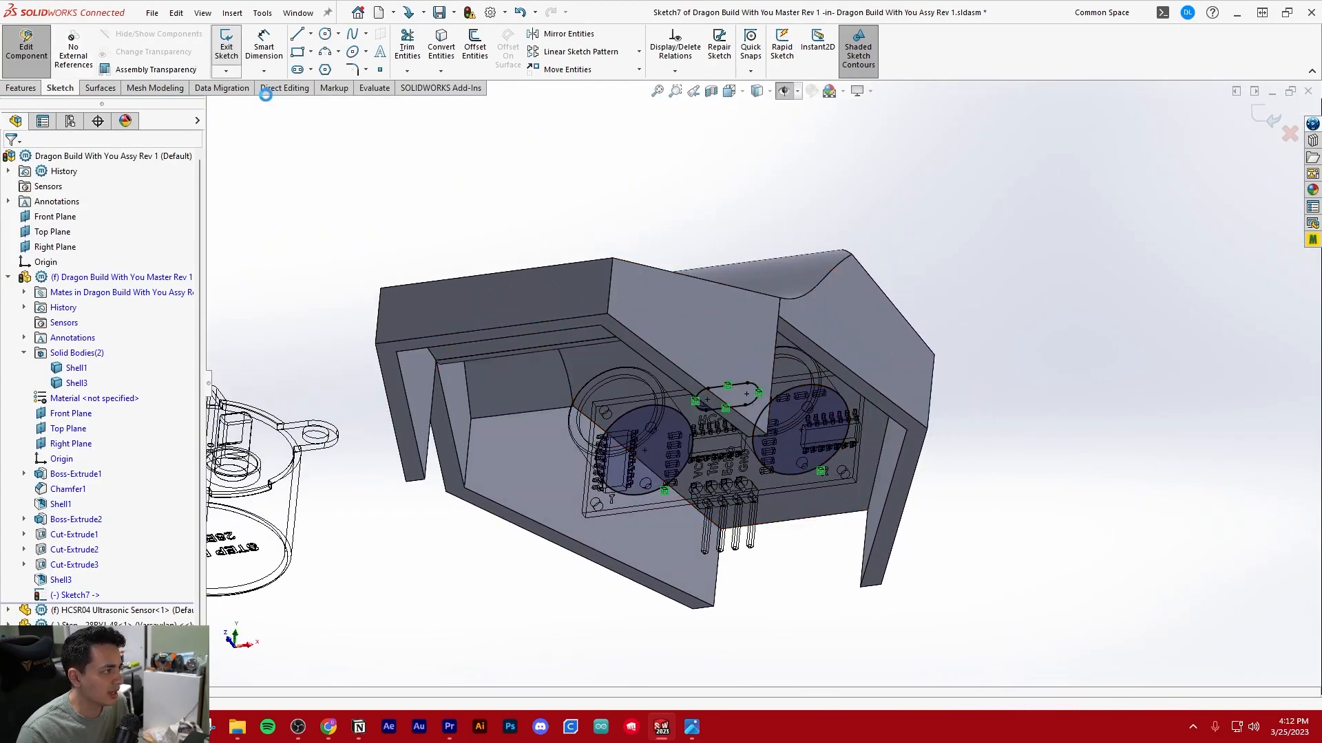
{"action": "left_click", "coordinate": [27, 46]}
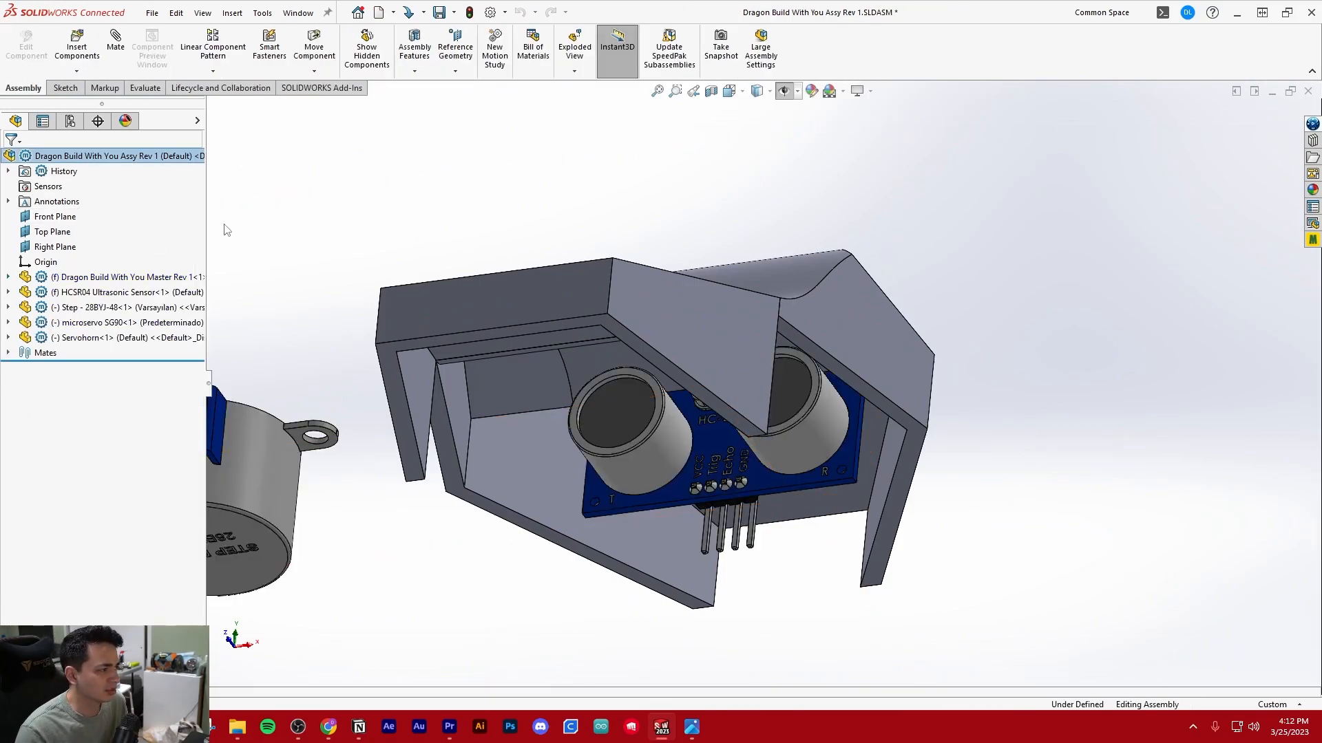
{"action": "scroll", "coordinate": [455, 186], "scroll_direction": "up", "scroll_amount": 2}
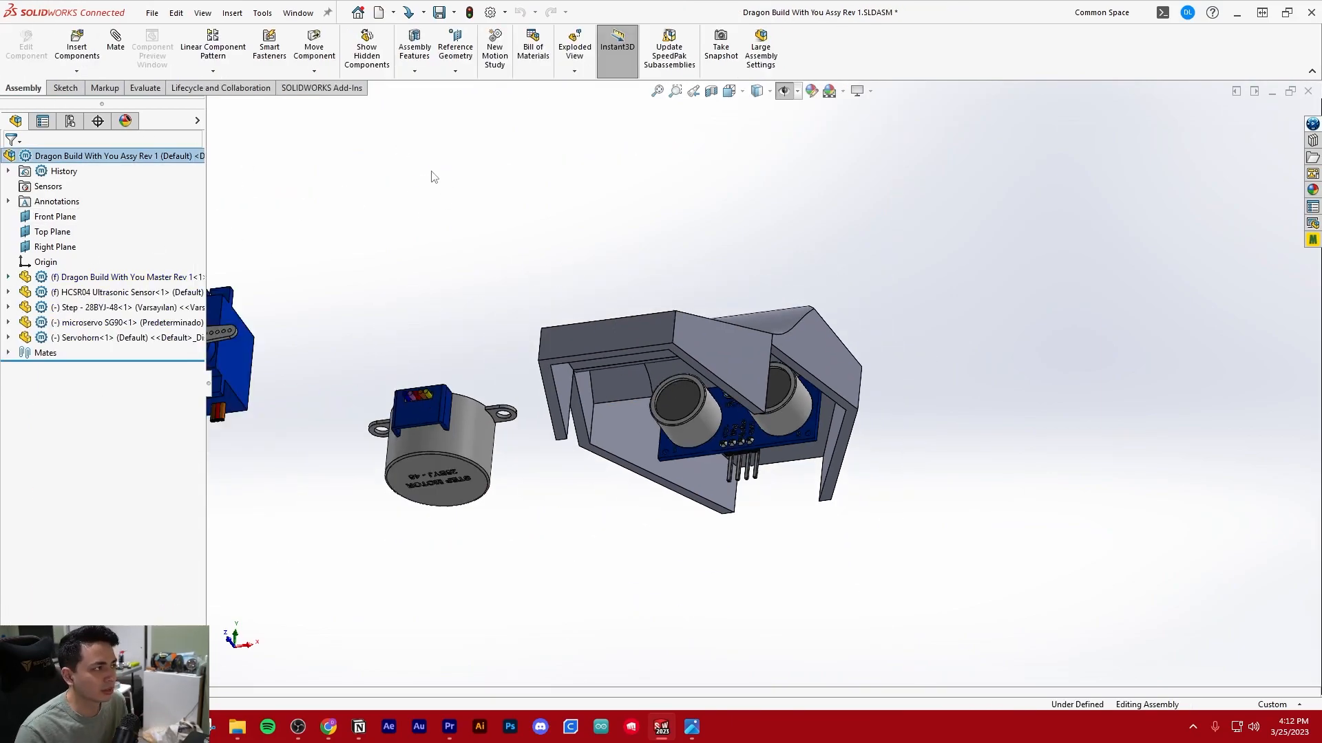
{"action": "left_click", "coordinate": [126, 277]}
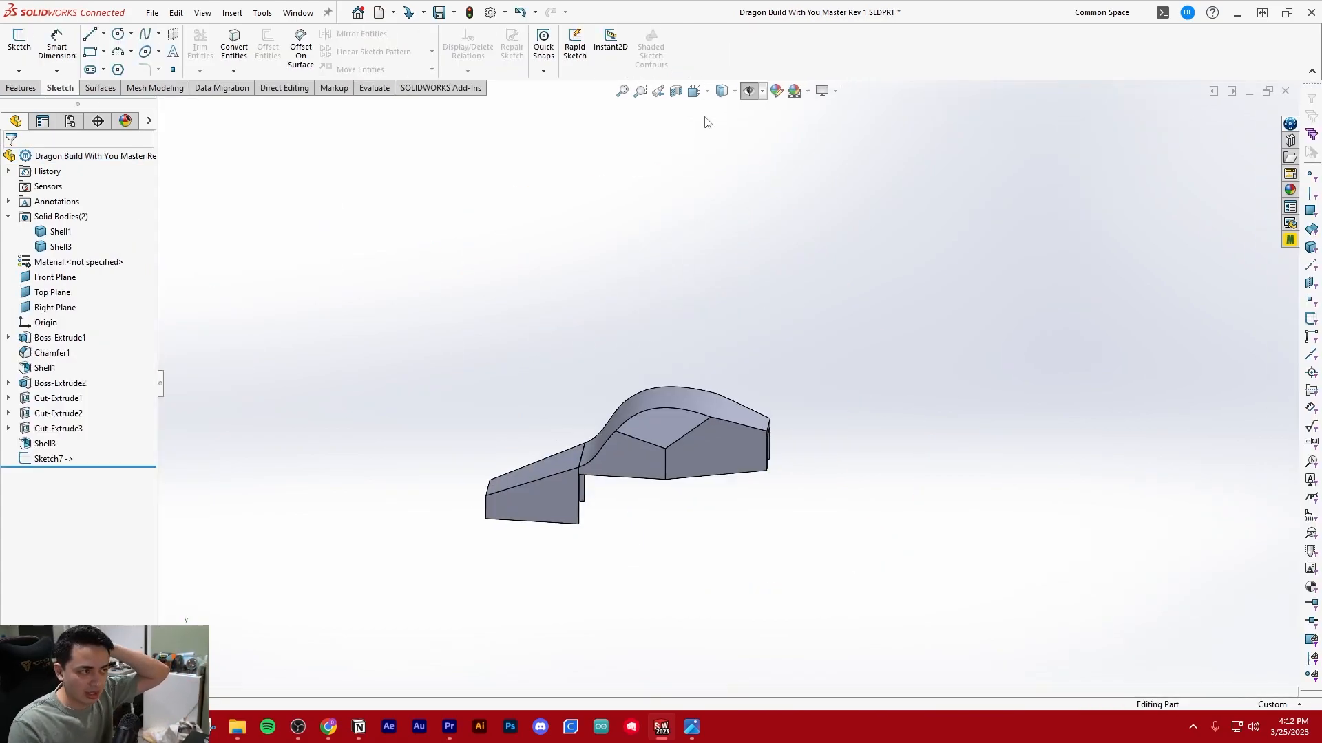
Edit the sketch holding the sensor outlines and turn both circles and the slot into construction geometry
{"action": "mouse_move", "coordinate": [760, 407]}
{"action": "middle_mouse_down"}
{"action": "mouse_move", "coordinate": [526, 459]}
{"action": "mouse_move", "coordinate": [581, 351]}
{"action": "mouse_move", "coordinate": [571, 358]}
{"action": "middle_mouse_up"}
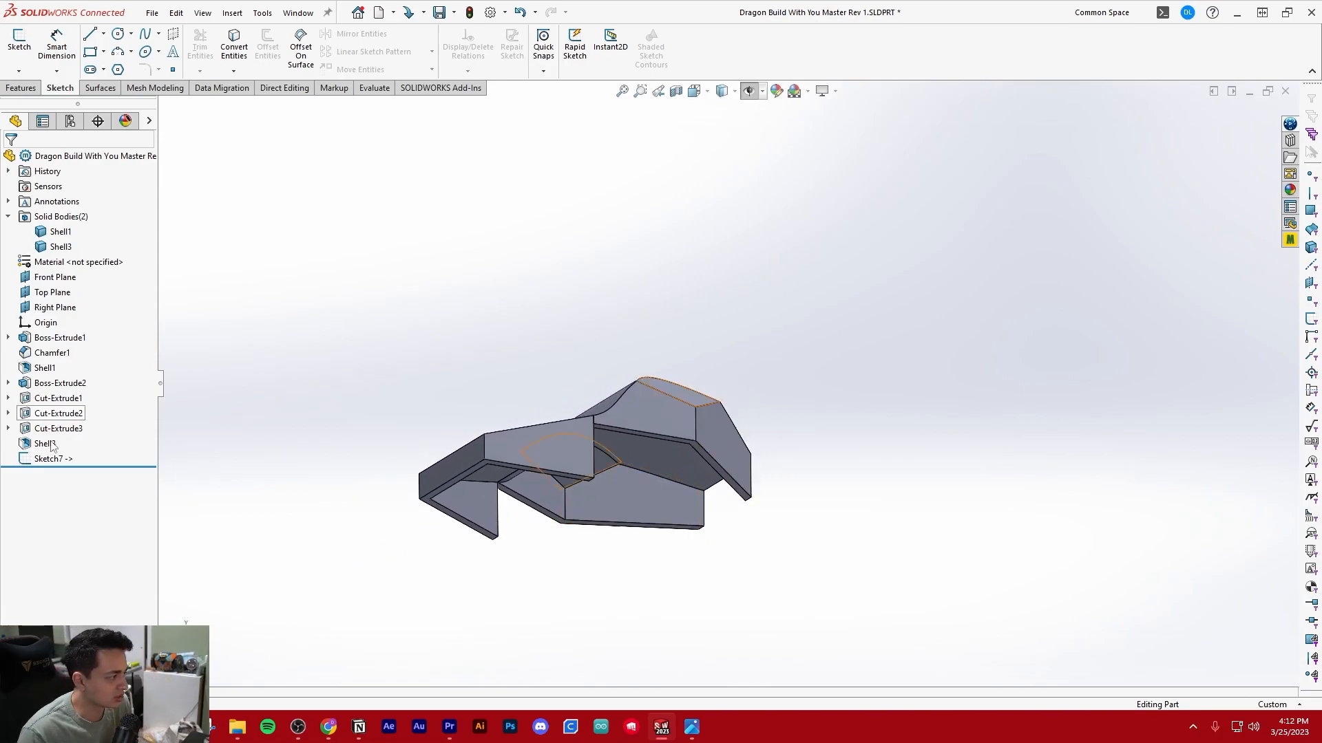
{"action": "left_click", "coordinate": [42, 458]}
{"action": "left_click", "coordinate": [50, 420]}
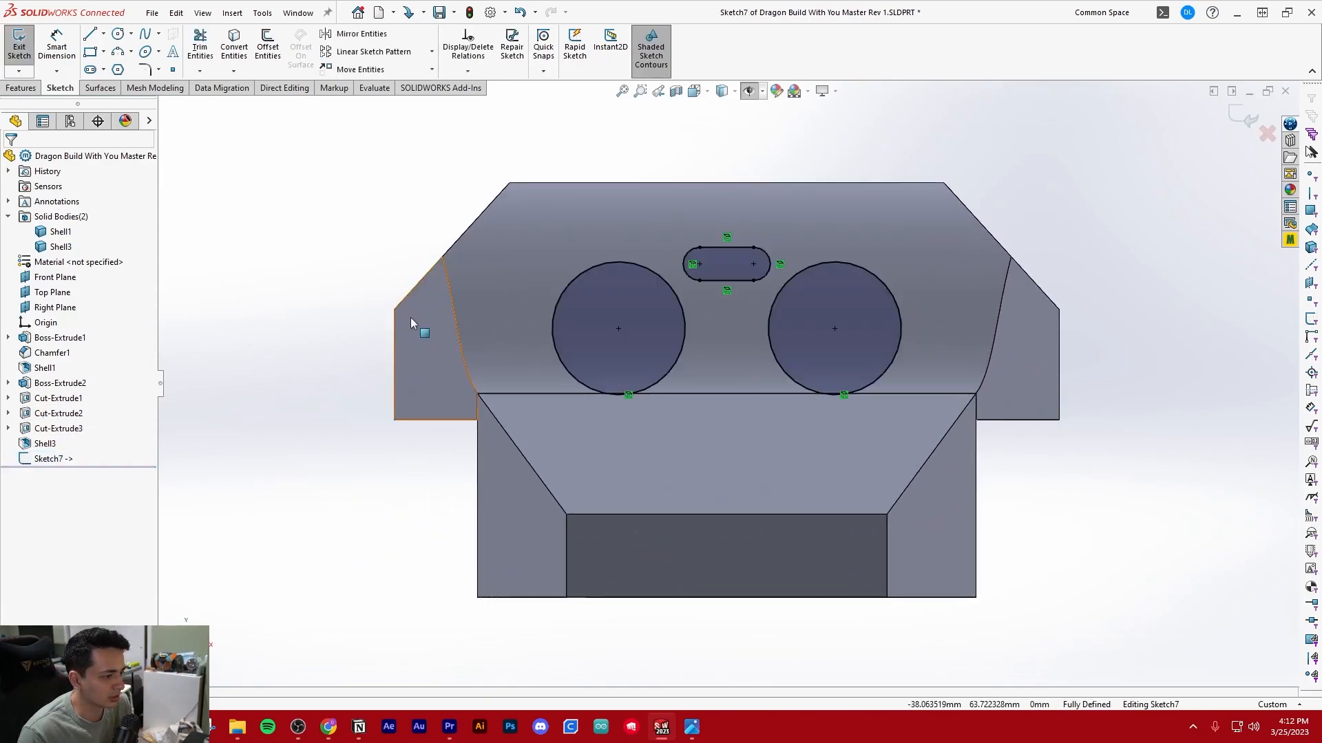
{"action": "scroll", "coordinate": [881, 336], "scroll_direction": "down", "scroll_amount": 3}
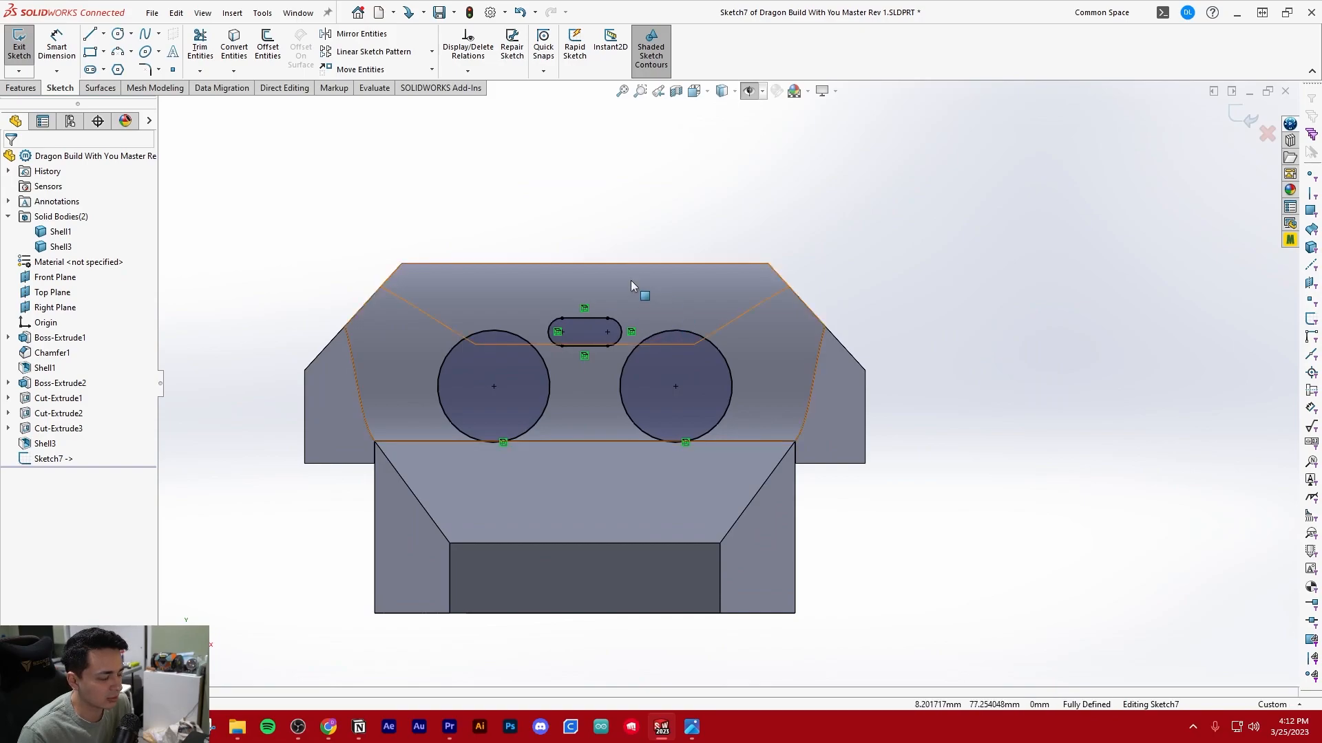
{"action": "mouse_move", "coordinate": [275, 199]}
{"action": "left_mouse_down"}
{"action": "mouse_move", "coordinate": [789, 487]}
{"action": "mouse_move", "coordinate": [901, 530]}
{"action": "left_mouse_up"}
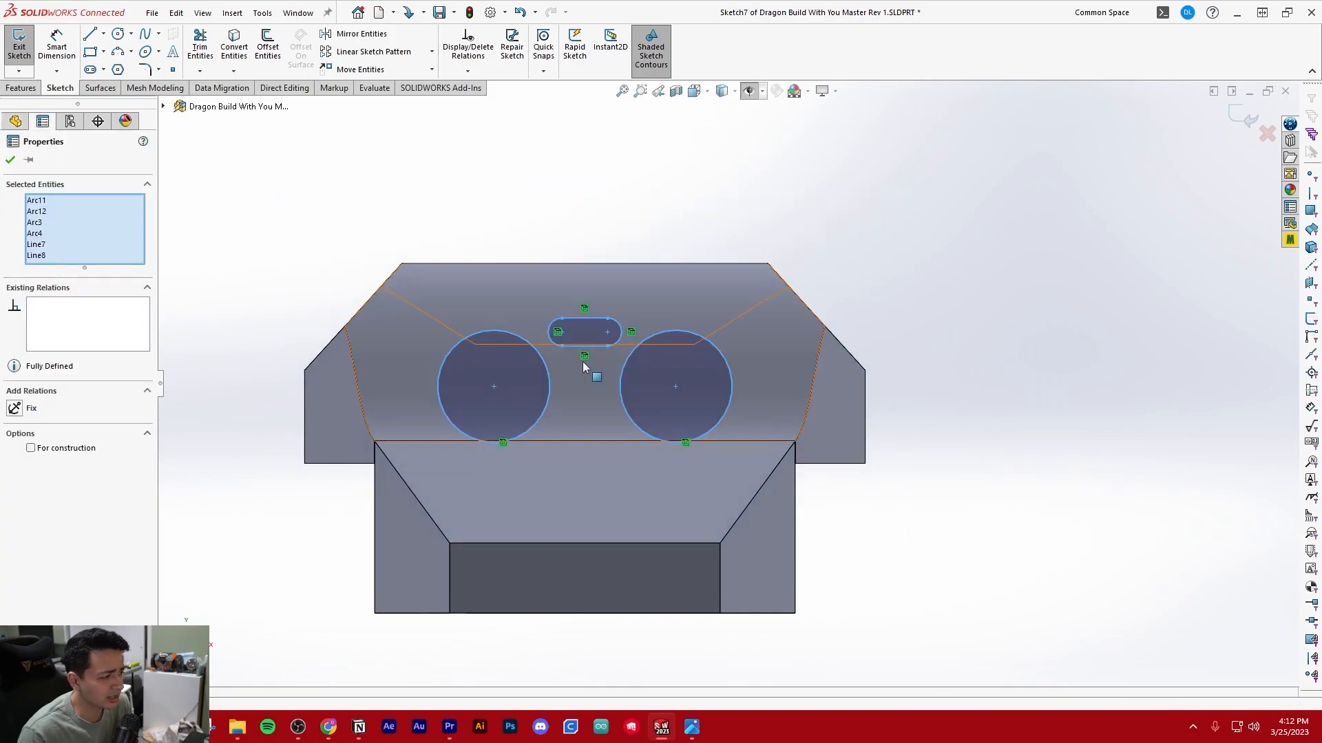
{"action": "left_click_drag", "start_coordinate": [221, 161], "coordinate": [773, 511]}
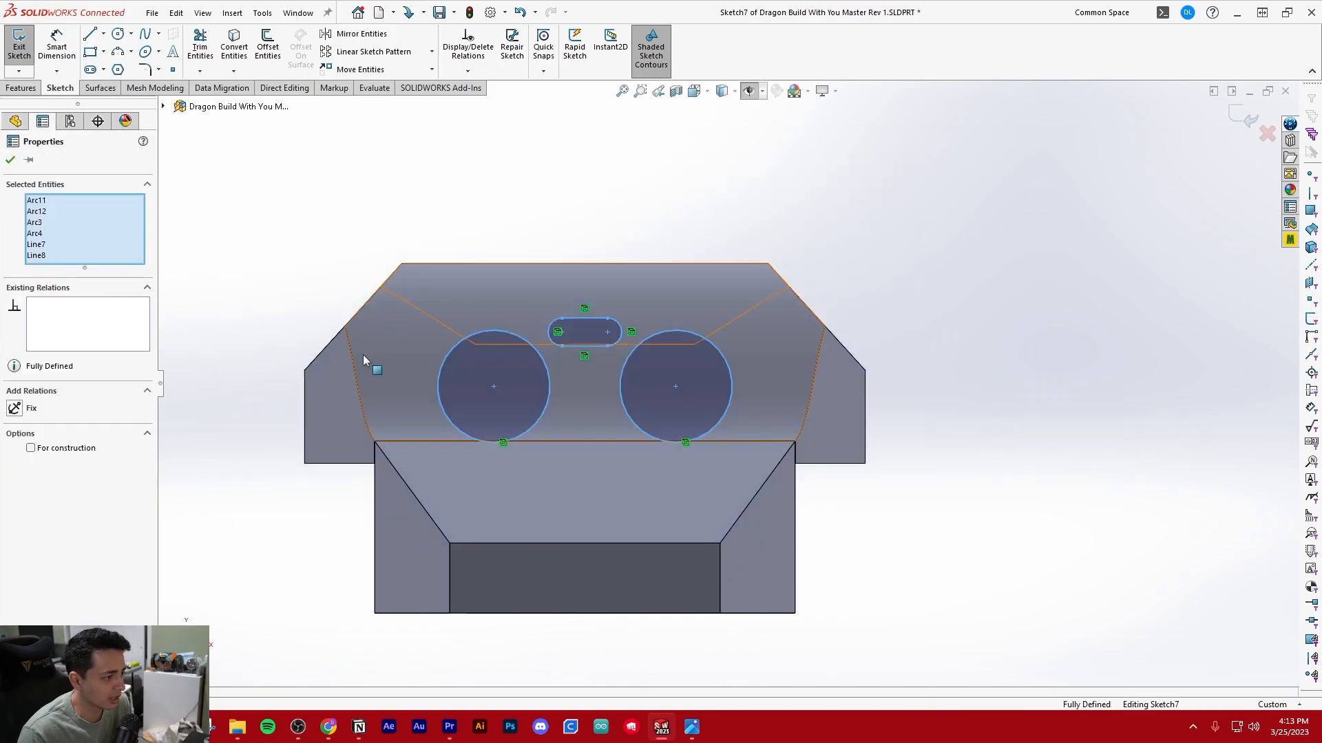
{"action": "left_click", "coordinate": [32, 448]}
{"action": "left_click", "coordinate": [366, 222]}
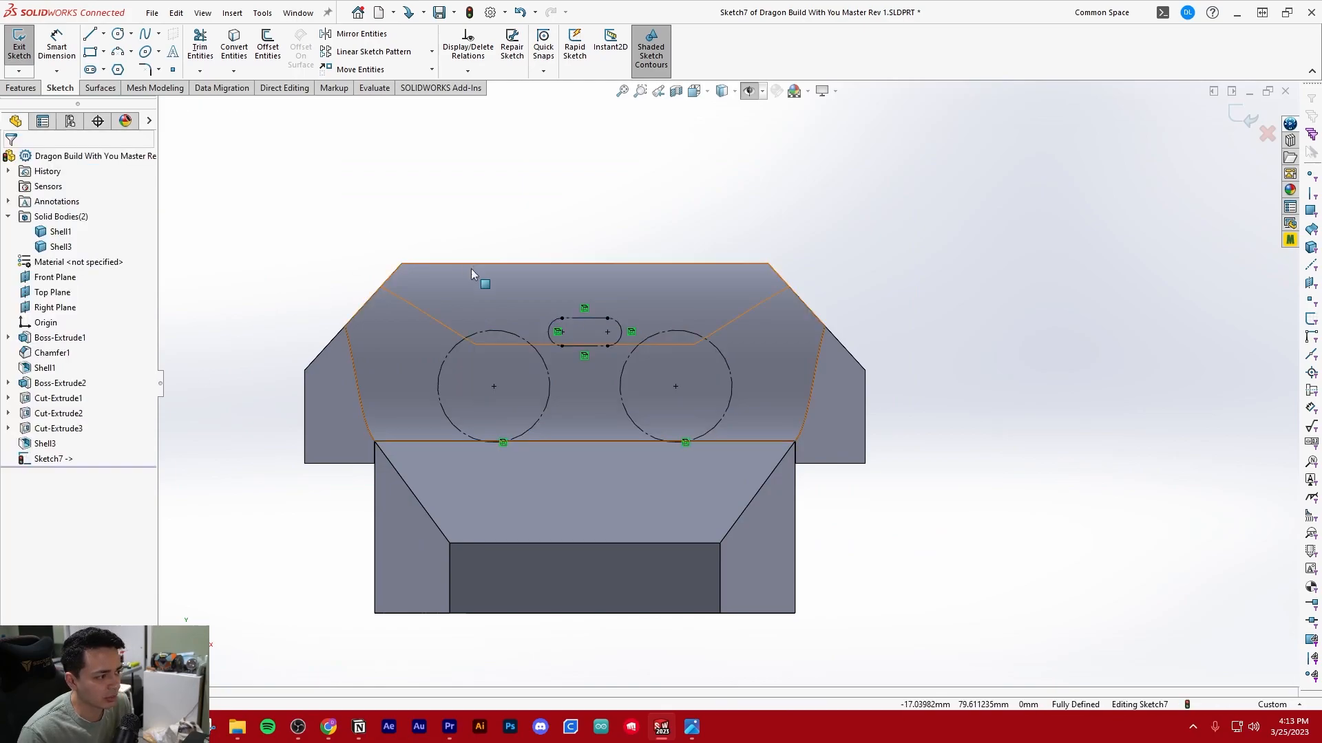
{"action": "scroll", "coordinate": [565, 268], "scroll_direction": "down", "scroll_amount": 2}
{"action": "scroll", "coordinate": [565, 268], "scroll_direction": "up", "scroll_amount": 2}
{"action": "scroll", "coordinate": [741, 327], "scroll_direction": "down", "scroll_amount": 2}
{"action": "scroll", "coordinate": [764, 333], "scroll_direction": "up", "scroll_amount": 2}
{"action": "scroll", "coordinate": [797, 429], "scroll_direction": "down", "scroll_amount": 2}
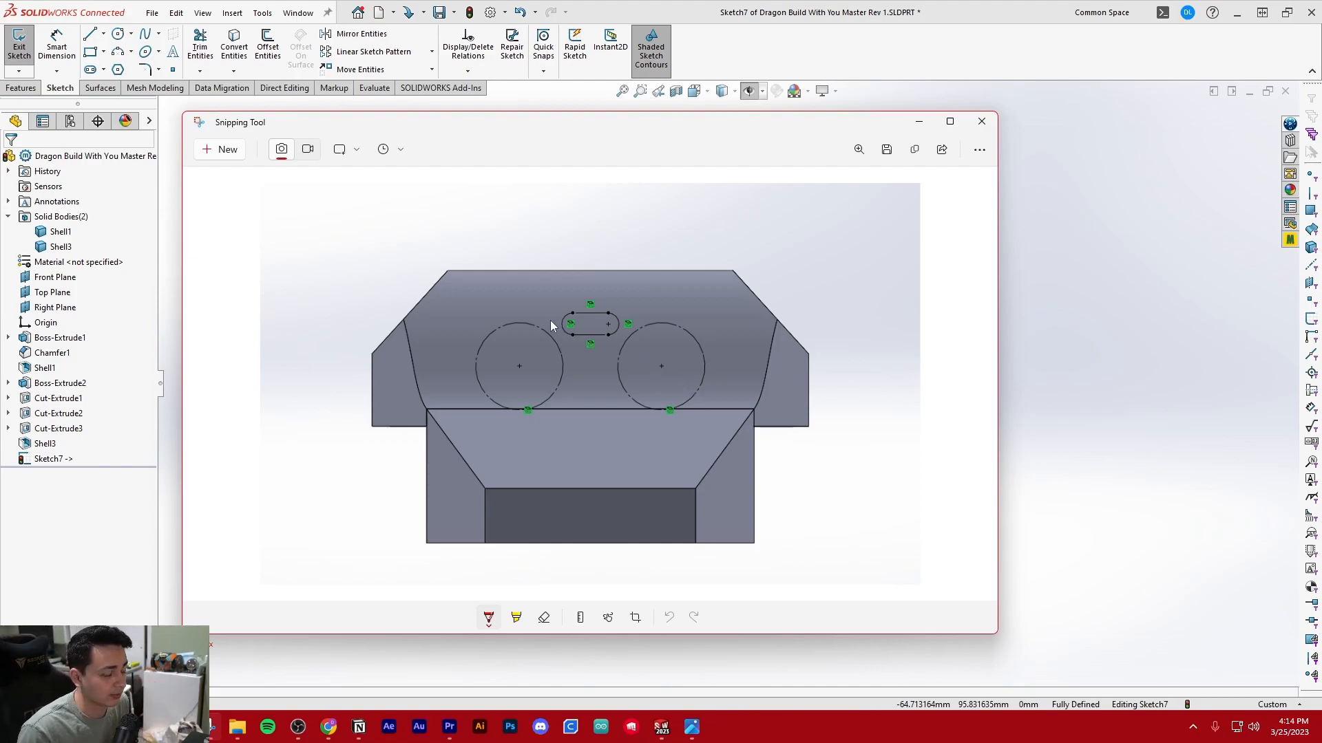
{"action": "scroll", "coordinate": [550, 337], "scroll_direction": "up", "scroll_amount": 1}
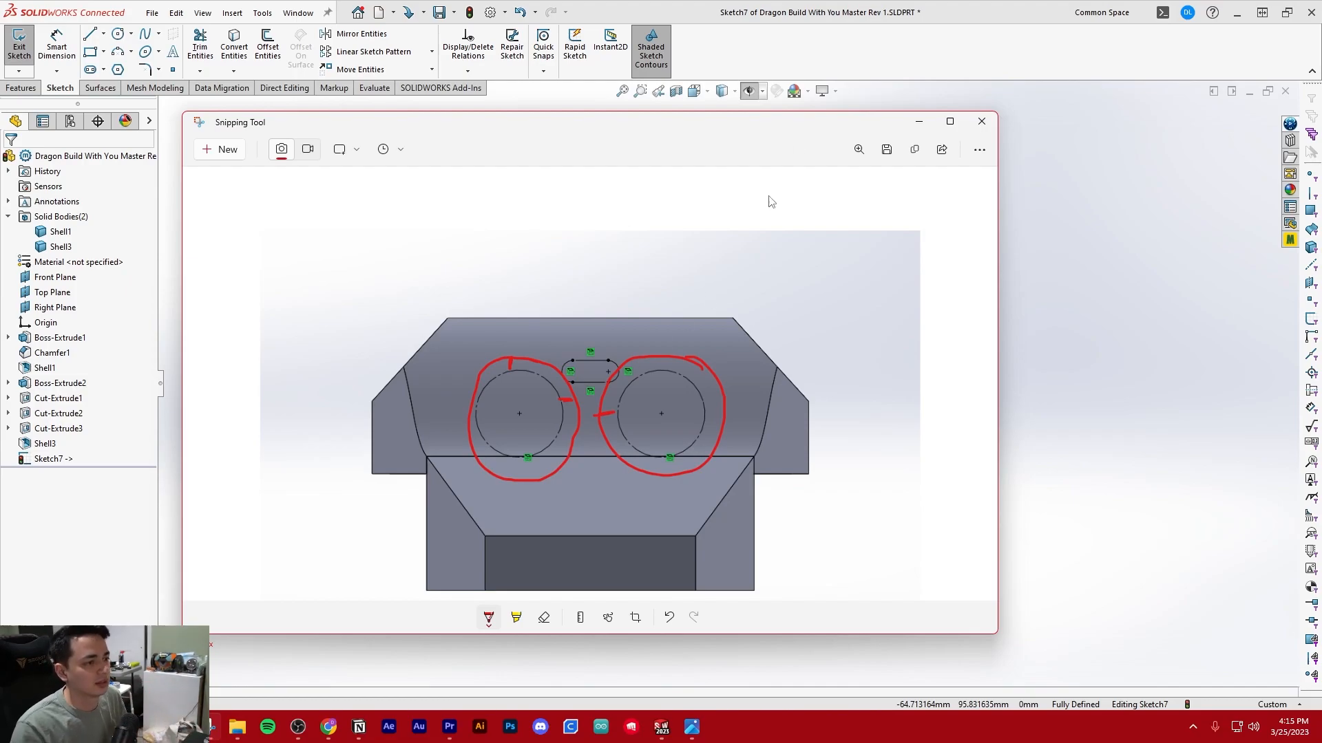
Minimize the annotated screenshot and offset both construction circles outward by 0.6 mm
{"action": "left_click", "coordinate": [919, 121]}
{"action": "scroll", "coordinate": [692, 399], "scroll_direction": "down", "scroll_amount": 1}
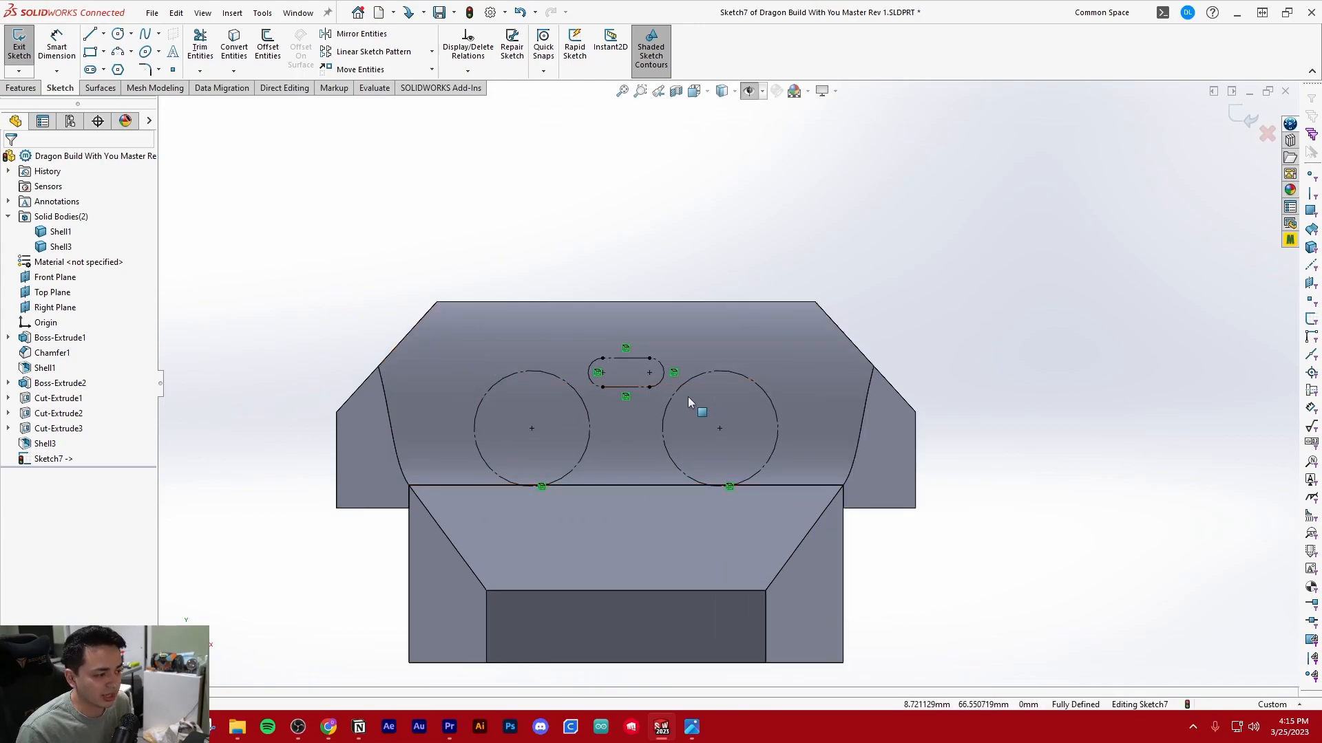
{"action": "scroll", "coordinate": [677, 381], "scroll_direction": "up", "scroll_amount": 1}
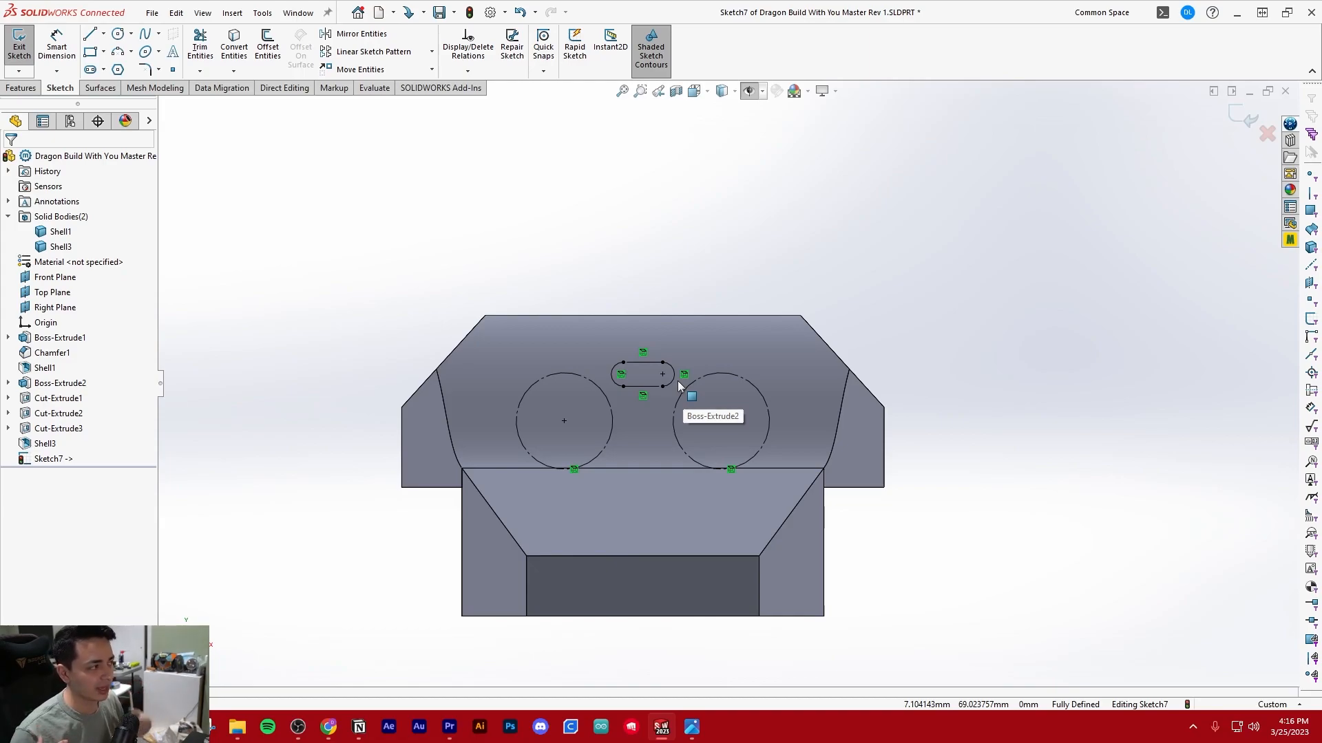
{"action": "scroll", "coordinate": [678, 382], "scroll_direction": "up", "scroll_amount": 3}
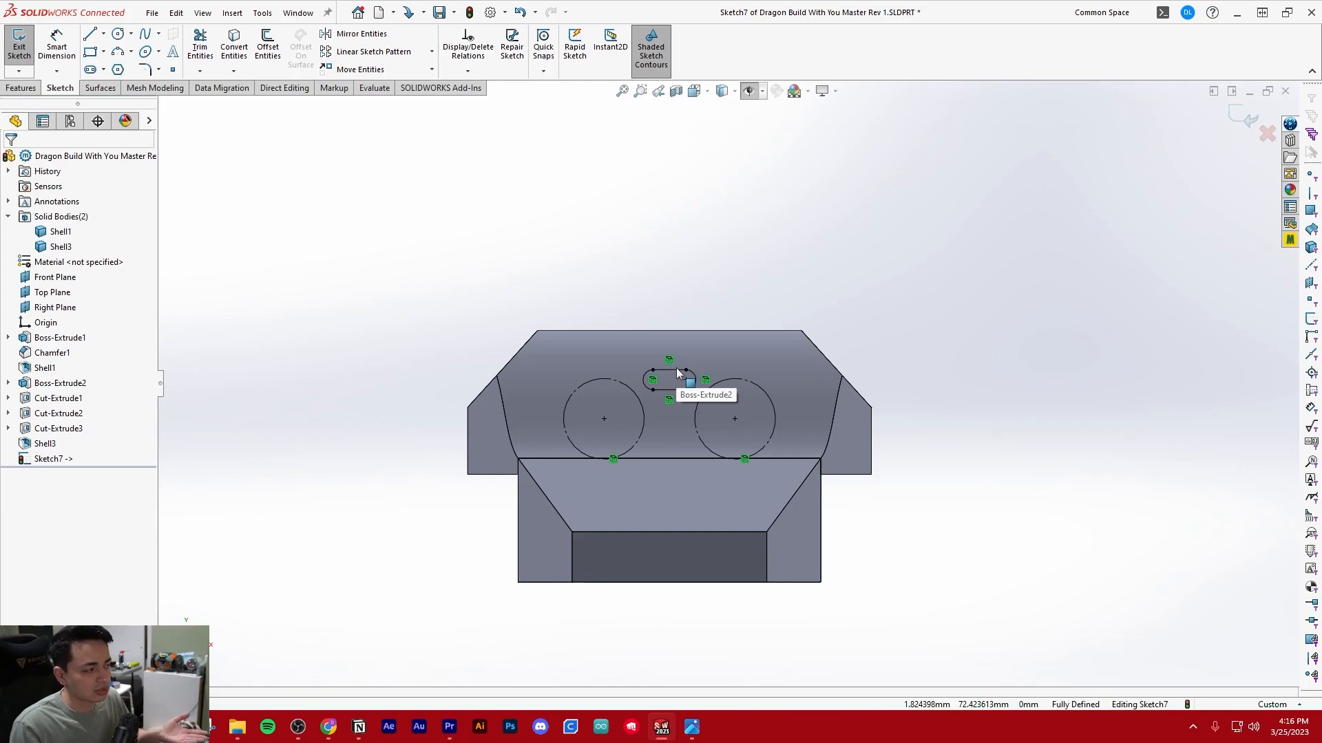
{"action": "scroll", "coordinate": [659, 422], "scroll_direction": "down", "scroll_amount": 2}
{"action": "left_click", "coordinate": [269, 52]}
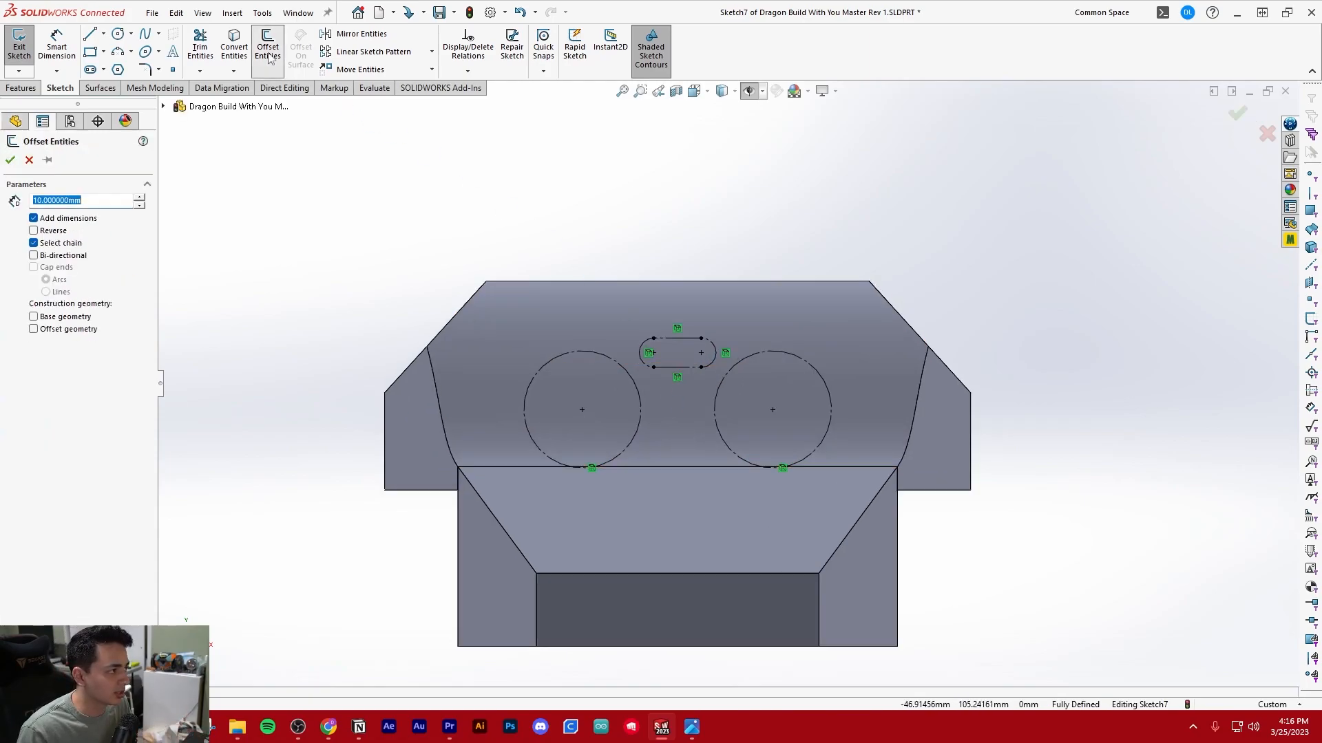
{"action": "left_click", "coordinate": [574, 353]}
{"action": "left_click", "coordinate": [777, 354]}
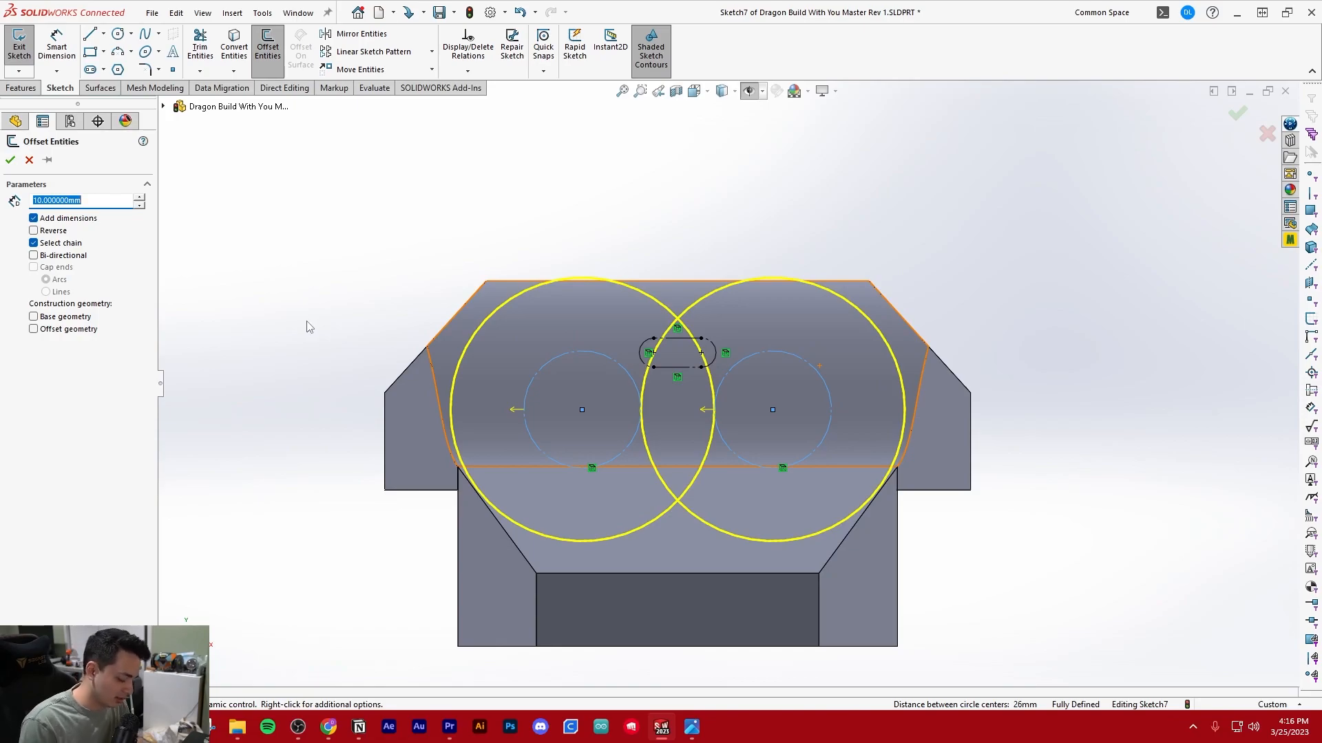
{"action": "type", "text": "0.6"}
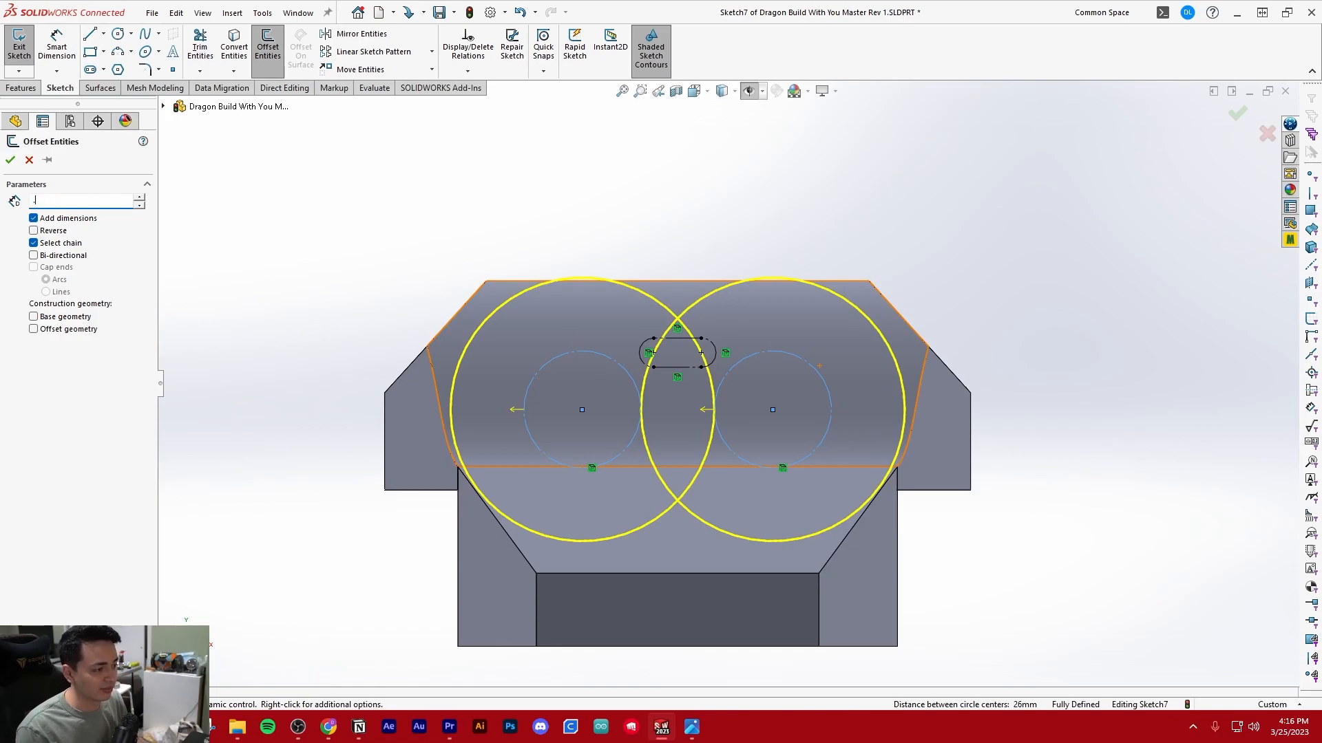
{"action": "key", "text": "Return"}
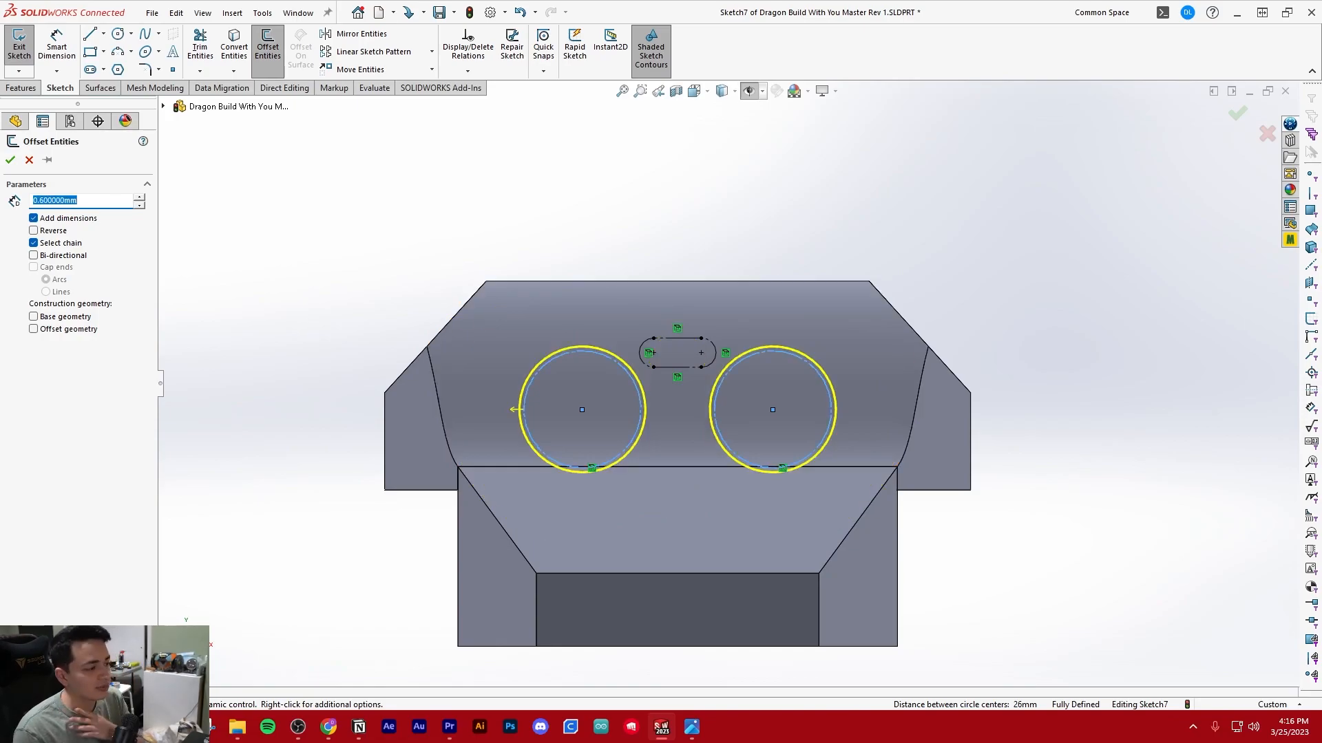
{"action": "key", "text": "Return"}
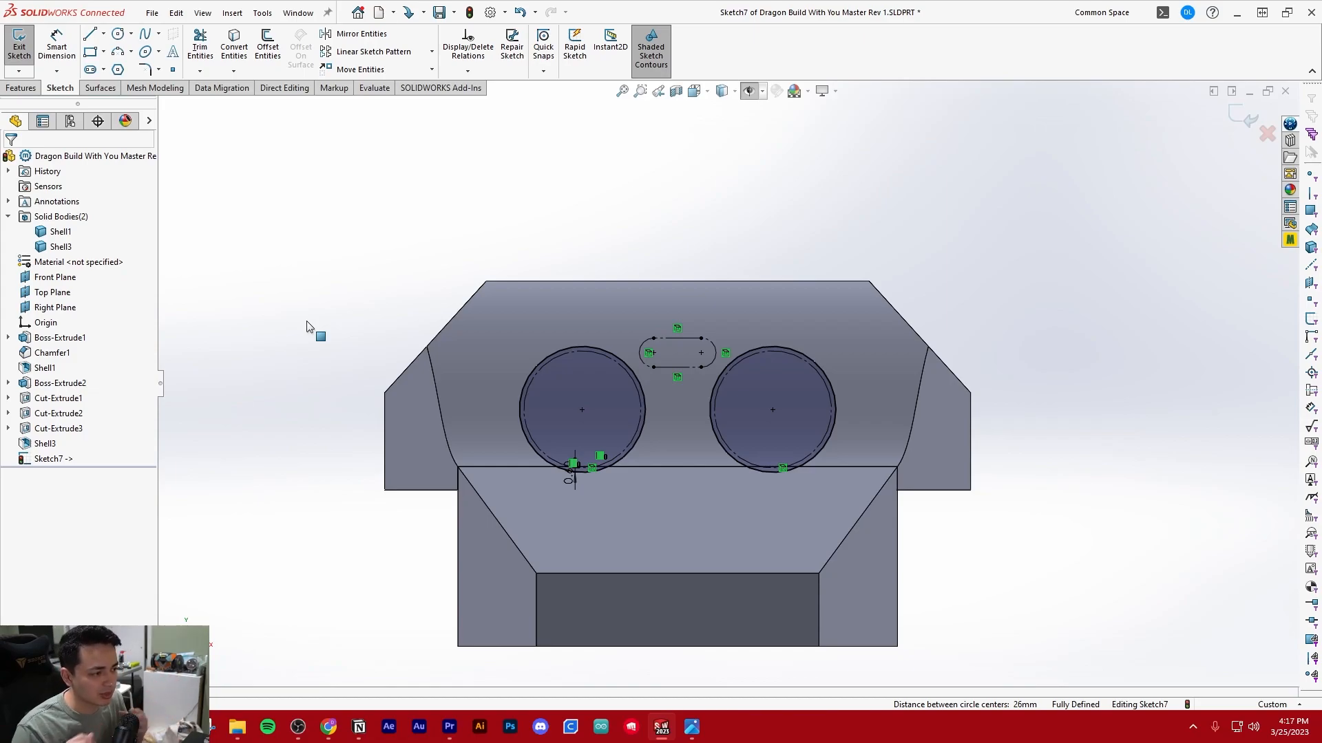
Offset the two new clearance circles outward by 3 mm to form a ring around each sensor barrel
{"action": "scroll", "coordinate": [758, 350], "scroll_direction": "down", "scroll_amount": 2}
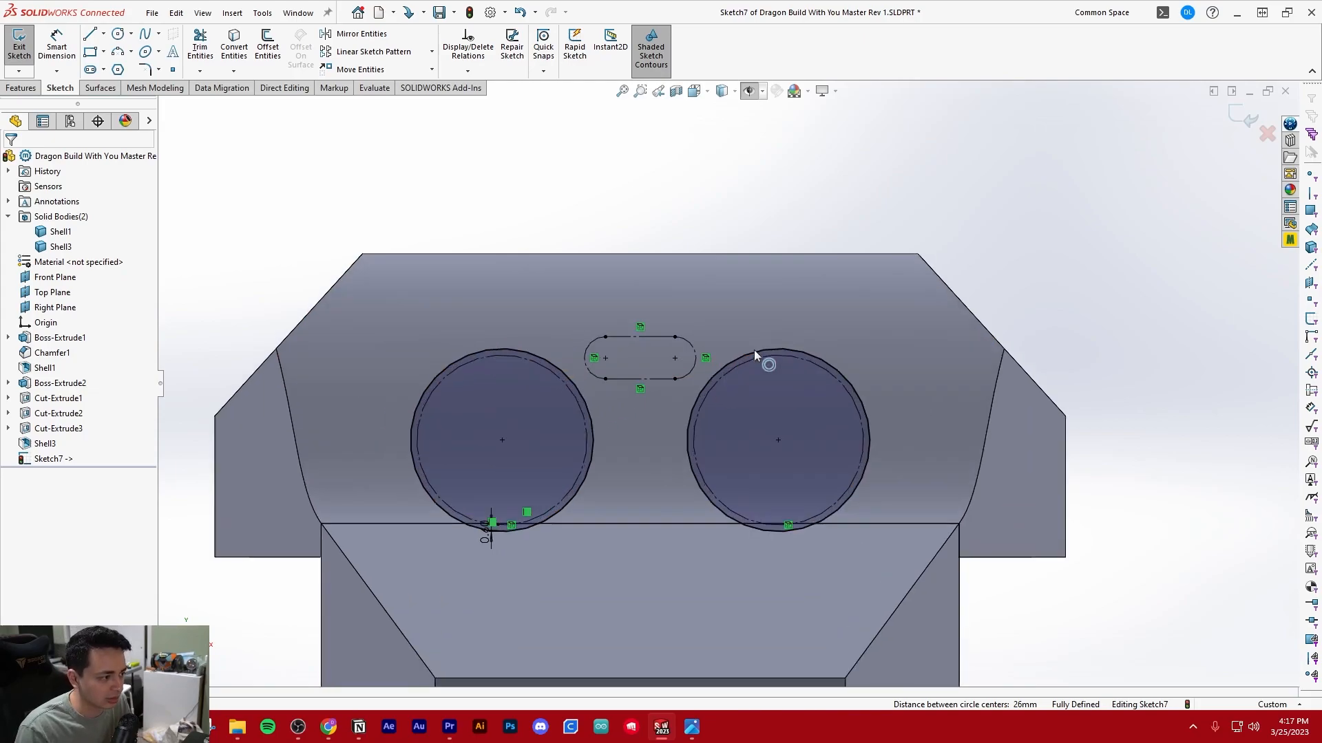
{"action": "scroll", "coordinate": [753, 349], "scroll_direction": "up", "scroll_amount": 2}
{"action": "scroll", "coordinate": [668, 365], "scroll_direction": "down", "scroll_amount": 3}
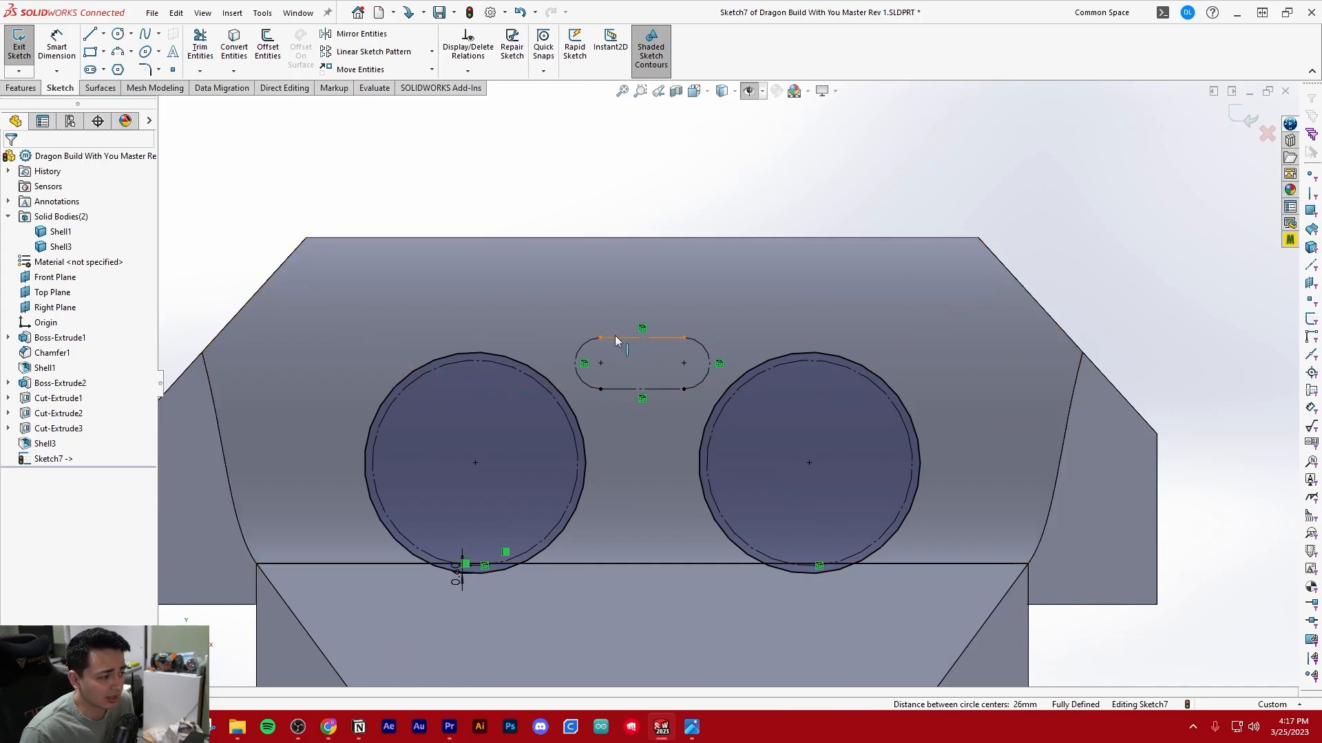
{"action": "scroll", "coordinate": [609, 331], "scroll_direction": "up", "scroll_amount": 1}
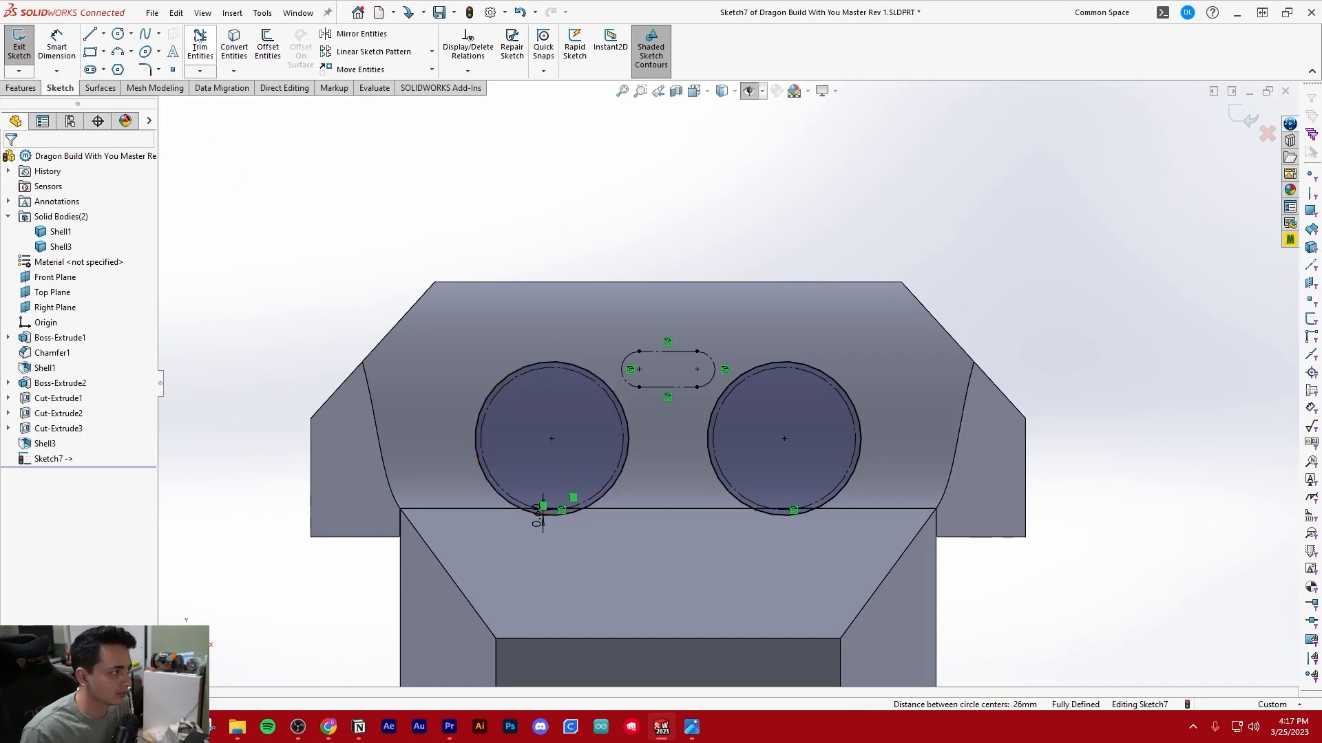
{"action": "left_click", "coordinate": [268, 48]}
{"action": "left_click", "coordinate": [599, 378]}
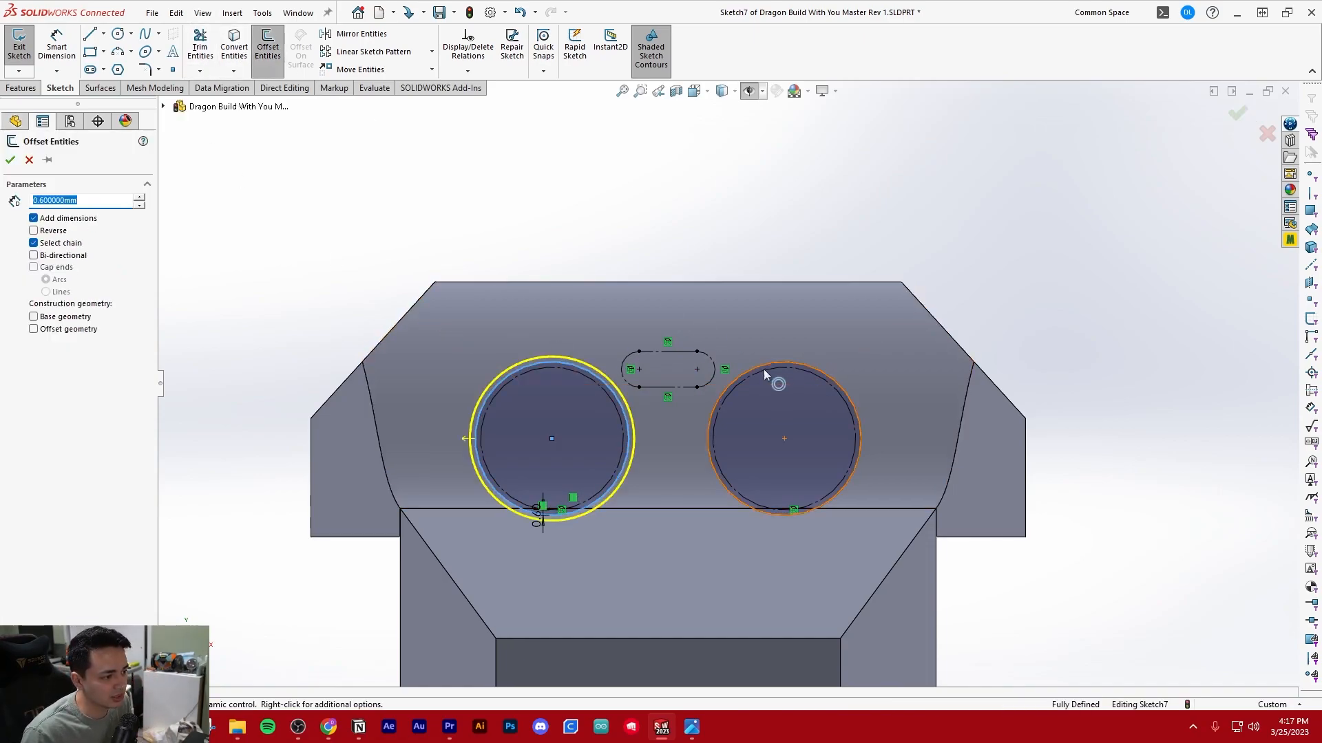
{"action": "left_click", "coordinate": [774, 365]}
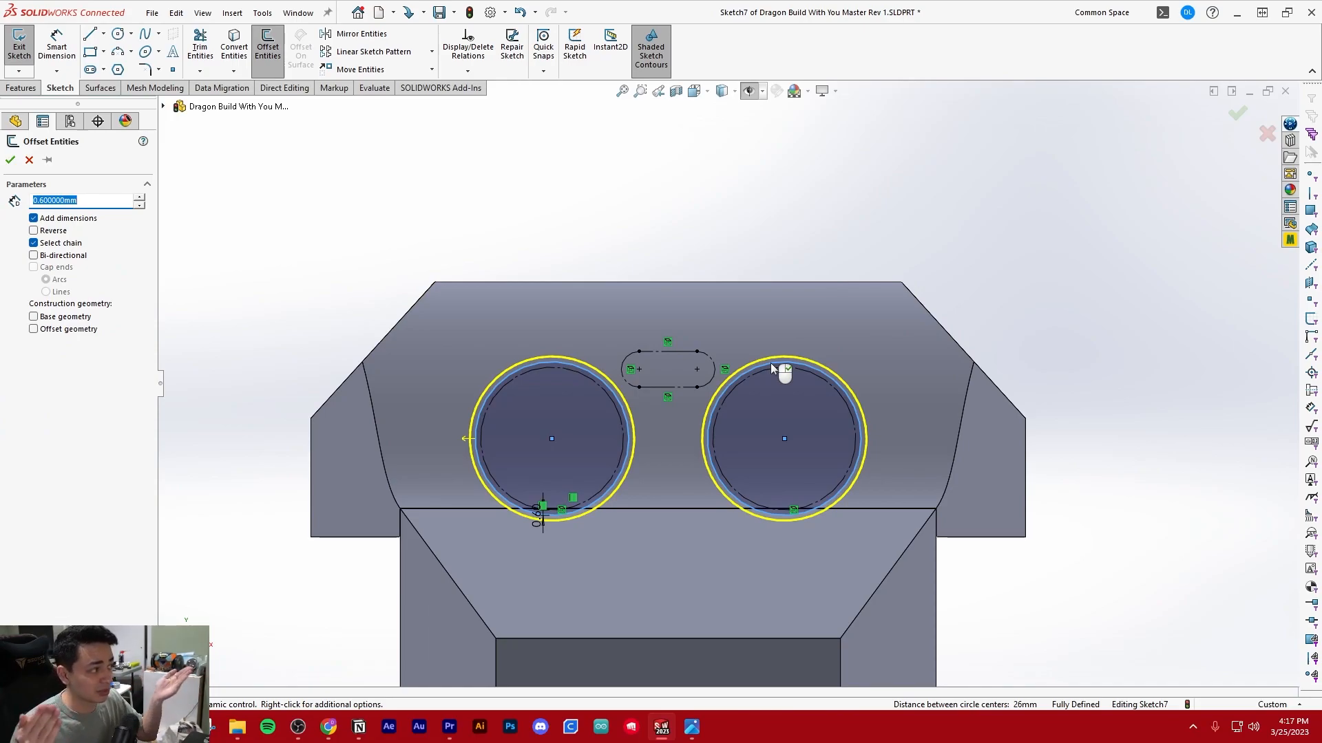
{"action": "type", "text": "3."}
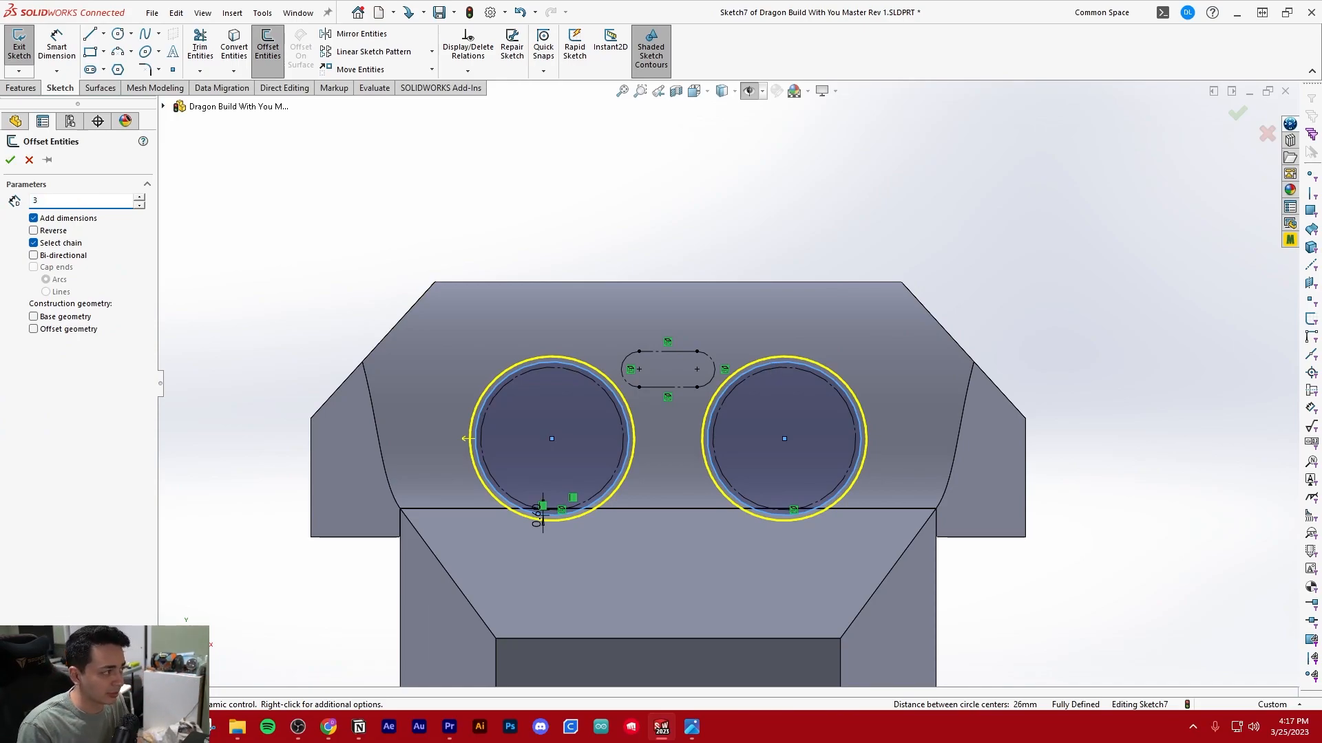
{"action": "key", "text": "Return"}
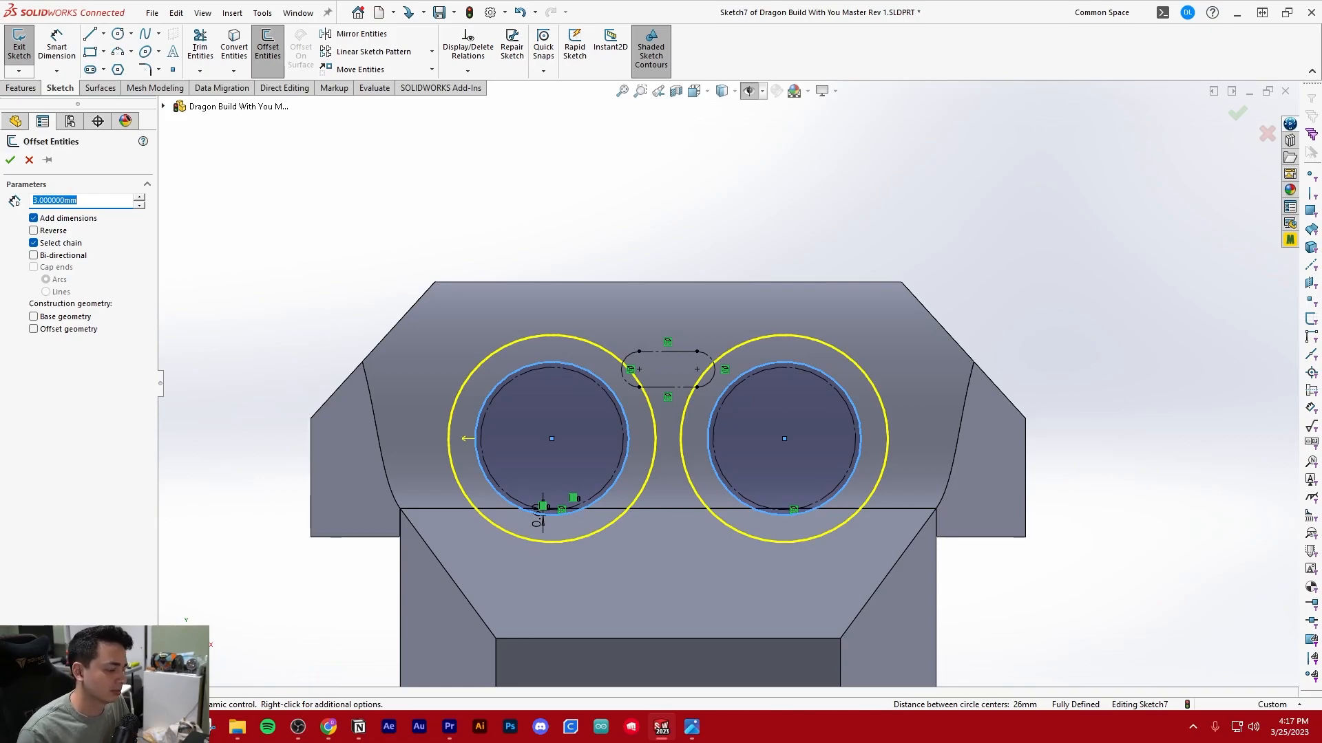
{"action": "key", "text": "Return"}
Offset the two rounded end arcs of the construction slot outward by 0.6 mm
{"action": "scroll", "coordinate": [846, 320], "scroll_direction": "down", "scroll_amount": 2}
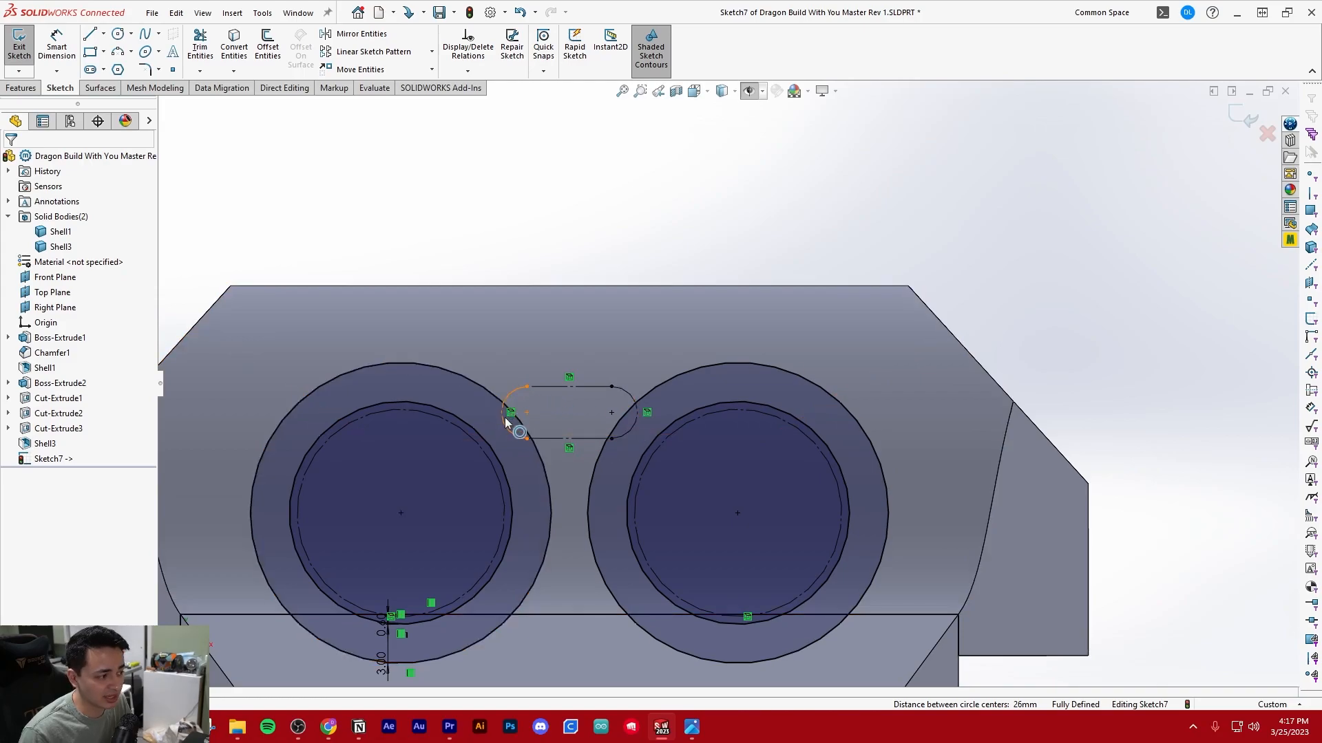
{"action": "scroll", "coordinate": [640, 421], "scroll_direction": "up", "scroll_amount": 3}
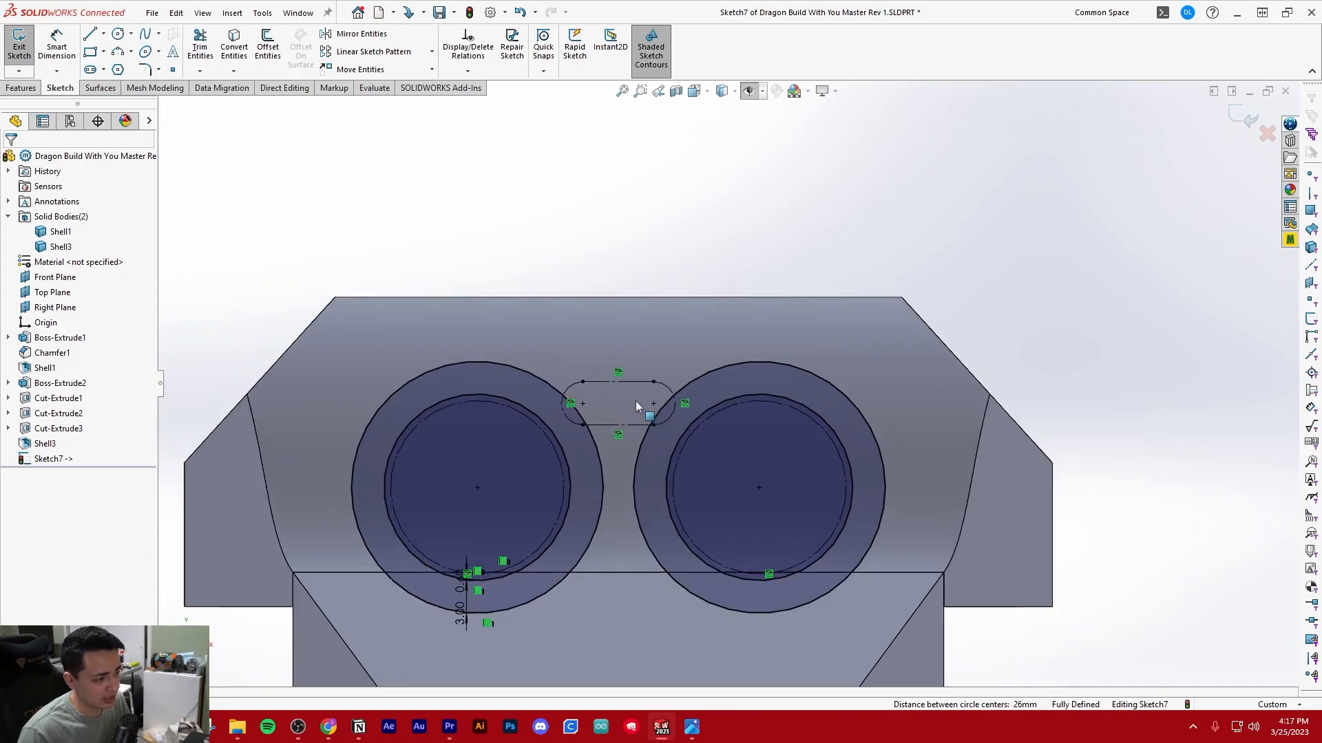
{"action": "scroll", "coordinate": [635, 413], "scroll_direction": "down", "scroll_amount": 5}
{"action": "scroll", "coordinate": [635, 423], "scroll_direction": "up", "scroll_amount": 3}
{"action": "scroll", "coordinate": [688, 413], "scroll_direction": "down", "scroll_amount": 4}
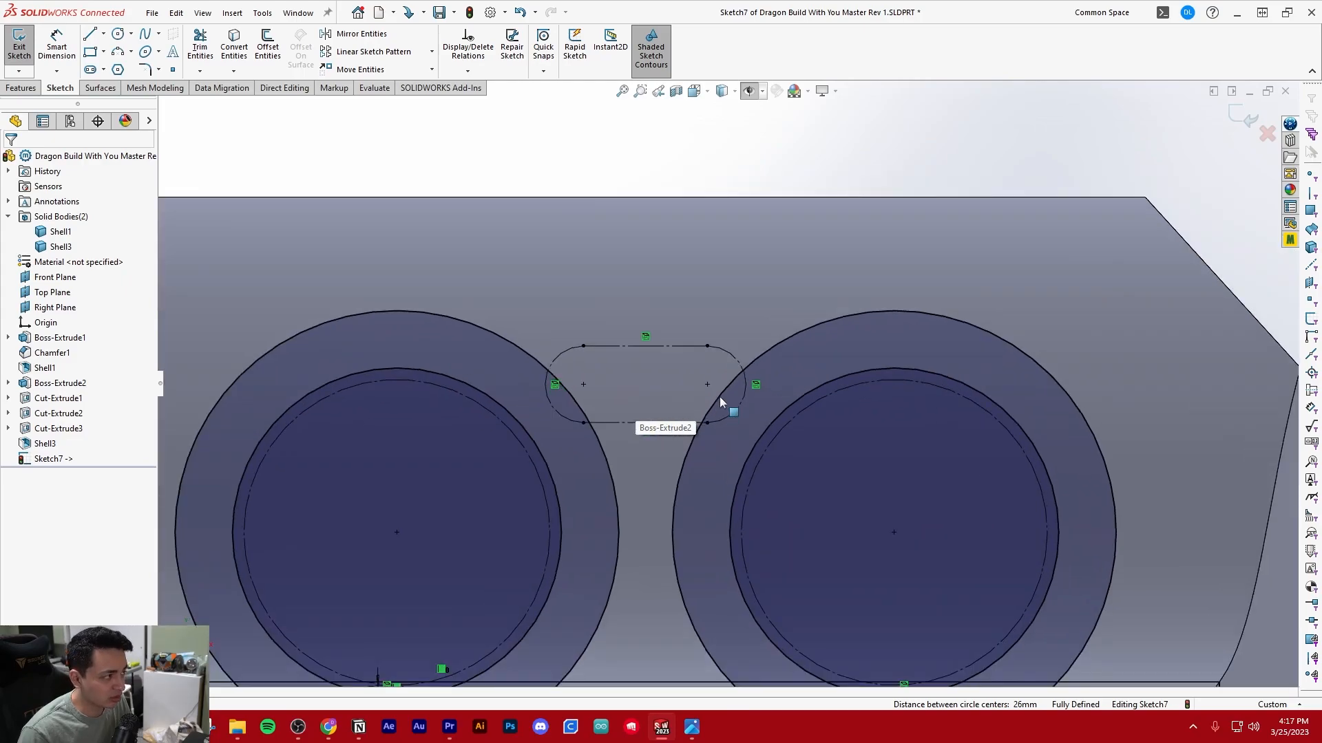
{"action": "left_click", "coordinate": [279, 61]}
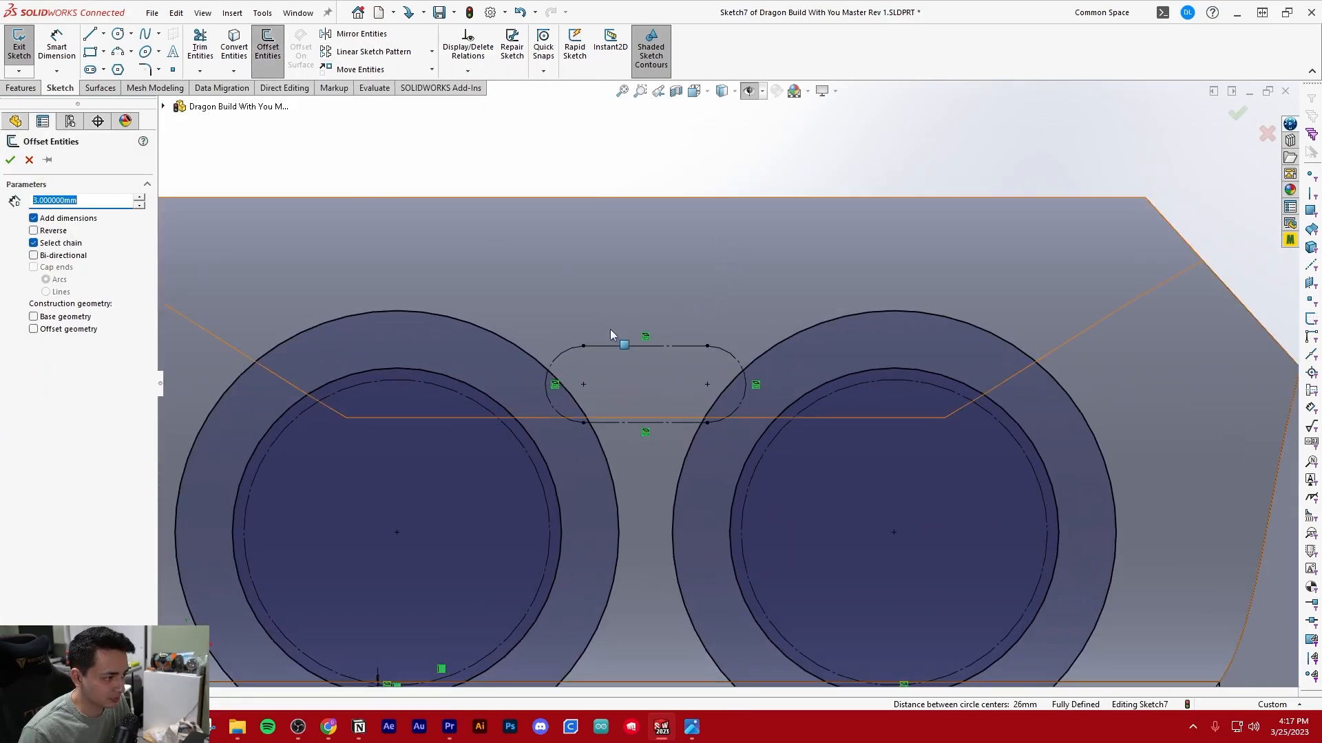
{"action": "left_click", "coordinate": [547, 393]}
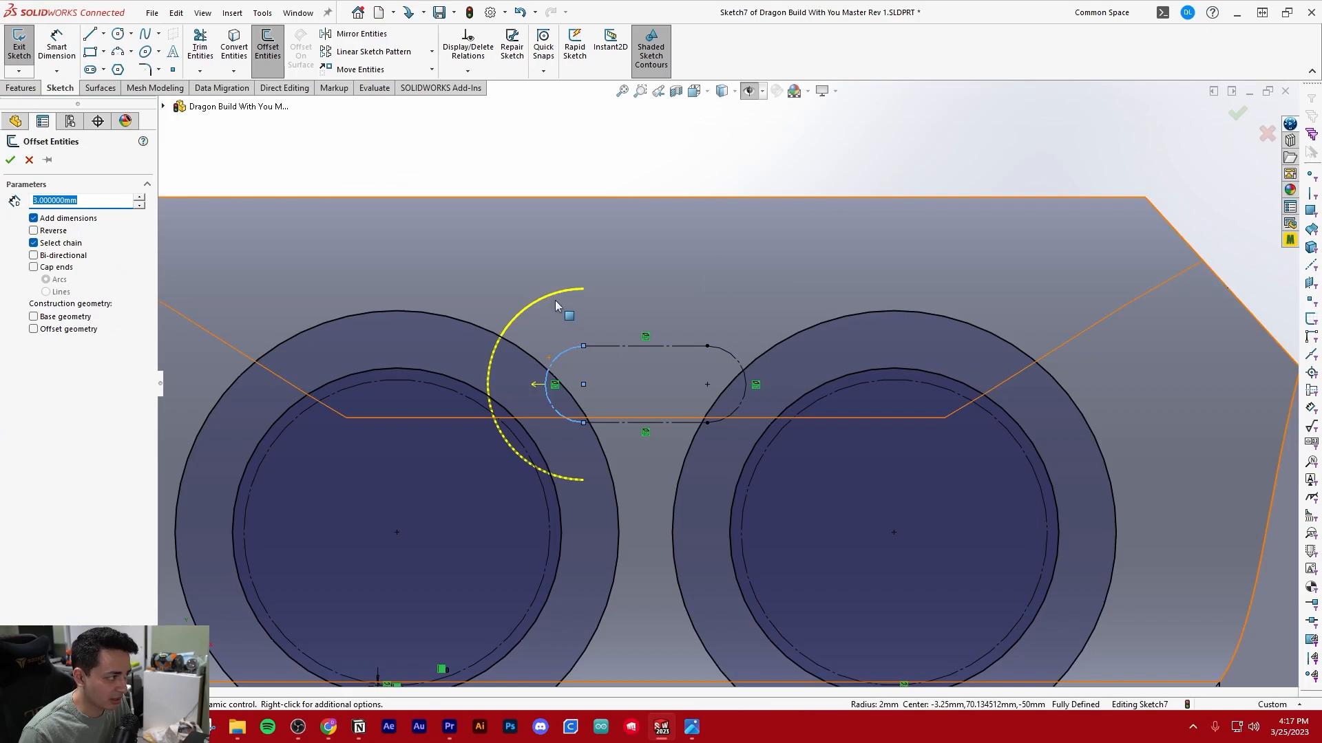
{"action": "left_click", "coordinate": [734, 355]}
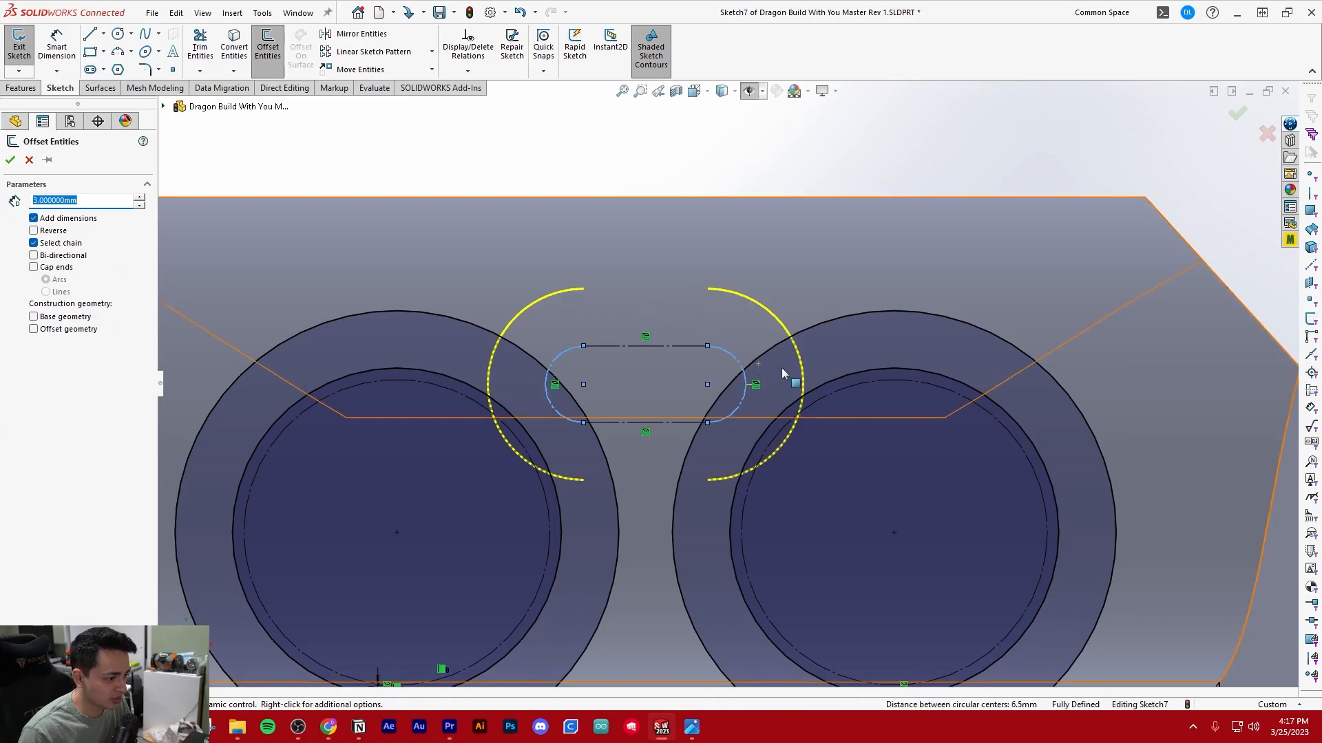
{"action": "type", "text": "0.6"}
{"action": "key", "text": "Return"}
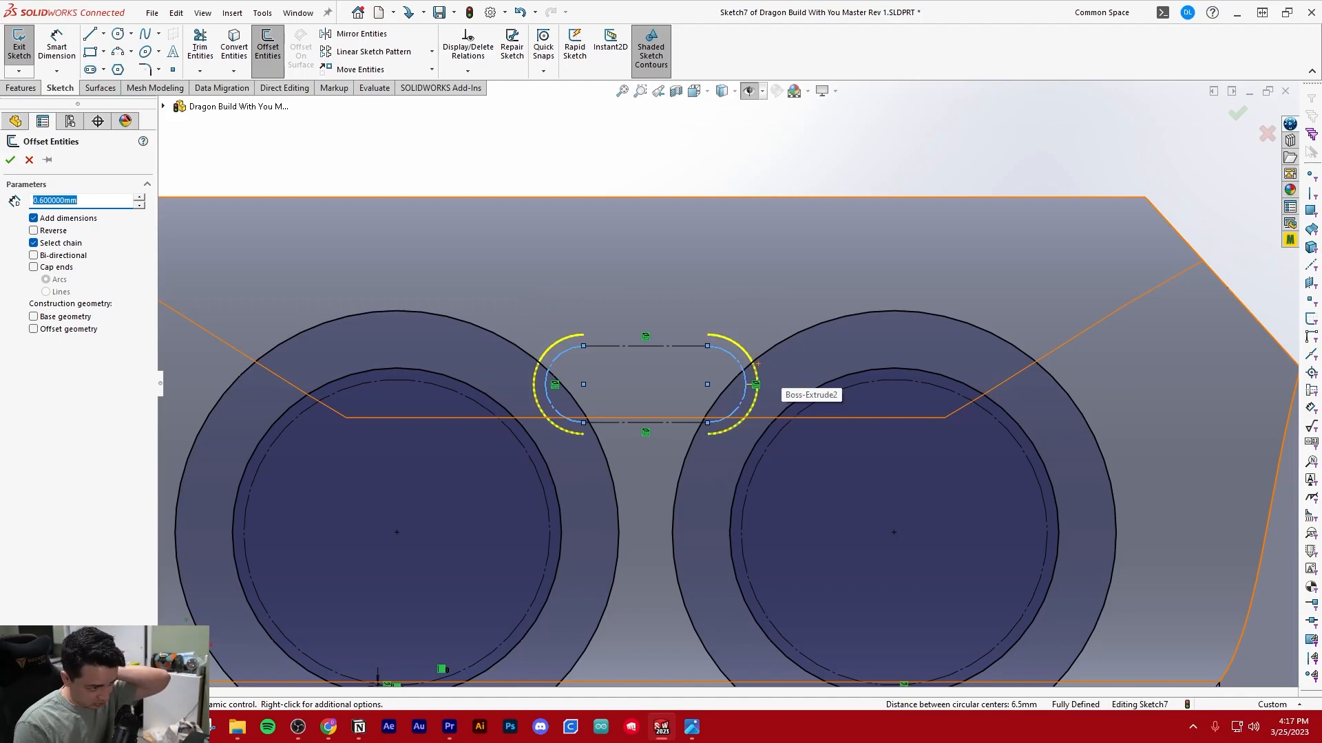
{"action": "key", "text": "Return"}
Extend the lower ends of both offset slot arcs until they meet the neighbouring outer circles
{"action": "scroll", "coordinate": [758, 382], "scroll_direction": "up", "scroll_amount": 5}
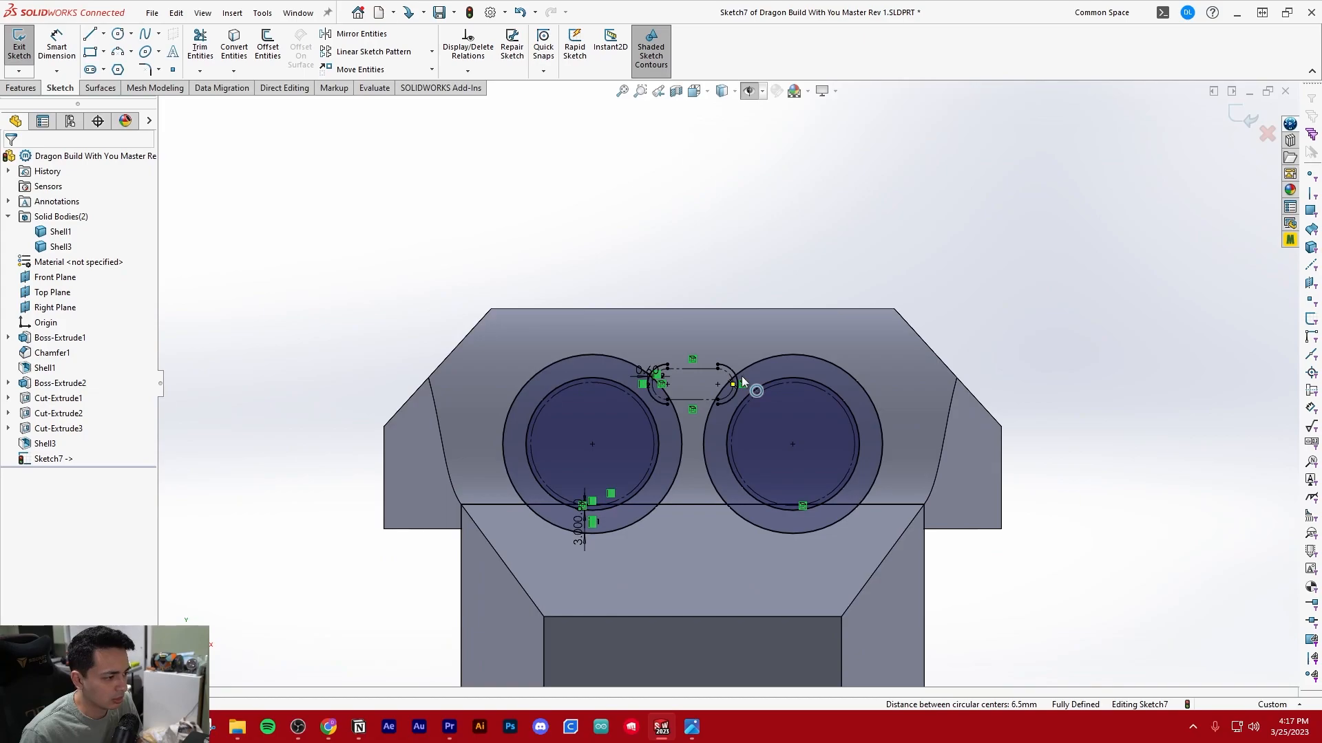
{"action": "scroll", "coordinate": [742, 376], "scroll_direction": "down", "scroll_amount": 3}
{"action": "scroll", "coordinate": [741, 376], "scroll_direction": "up", "scroll_amount": 3}
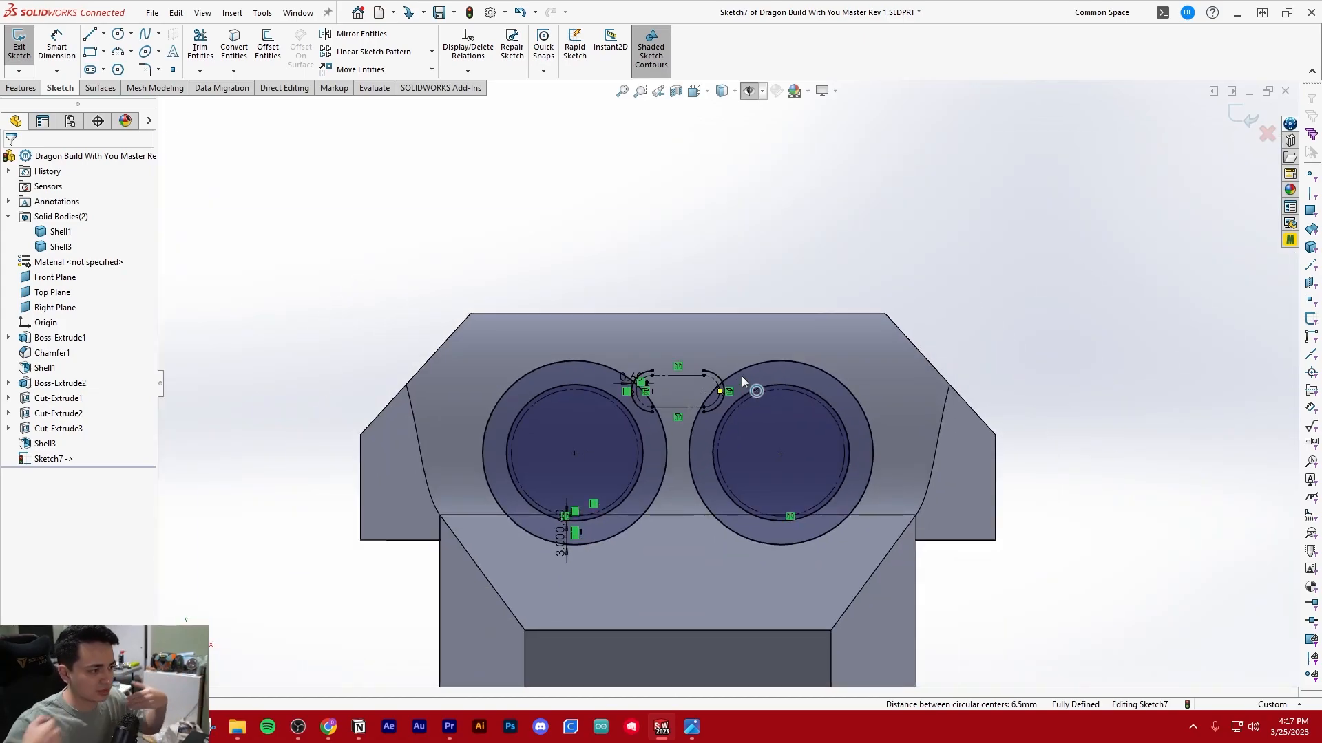
{"action": "scroll", "coordinate": [741, 376], "scroll_direction": "down", "scroll_amount": 2}
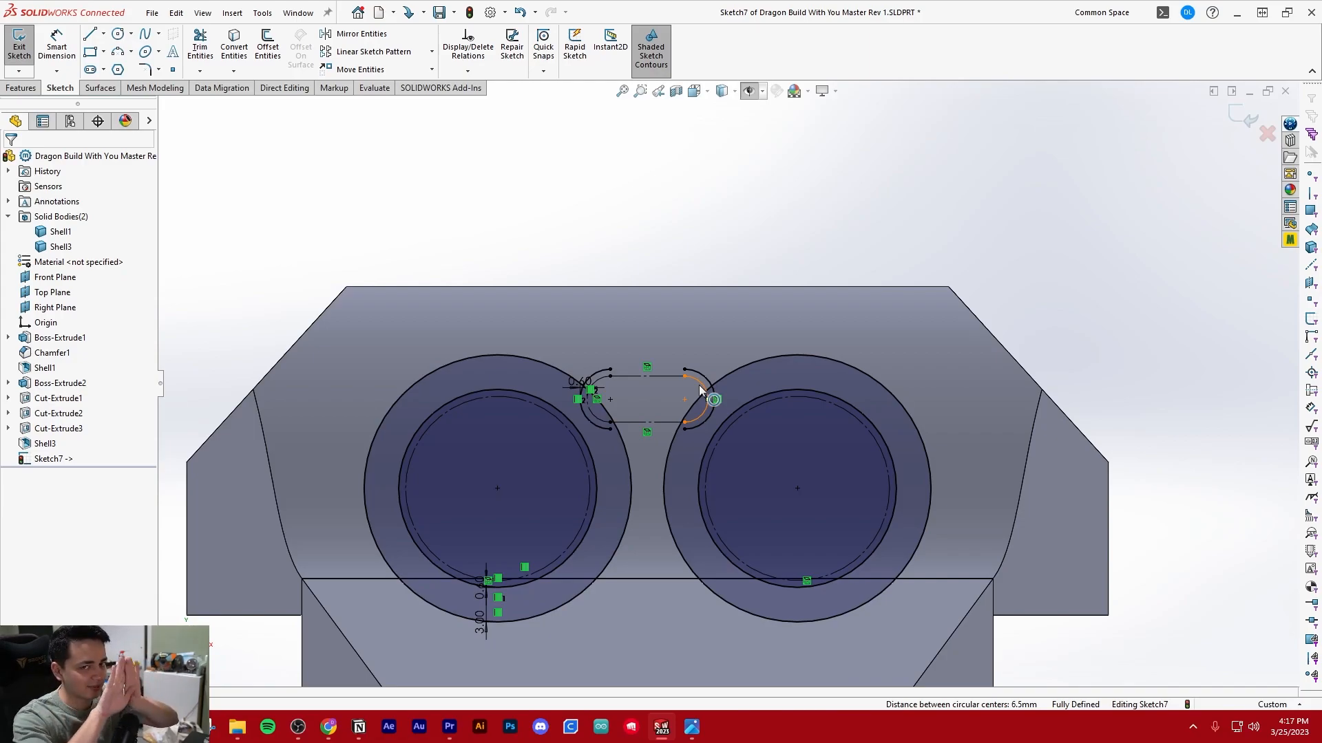
{"action": "scroll", "coordinate": [659, 415], "scroll_direction": "down", "scroll_amount": 3}
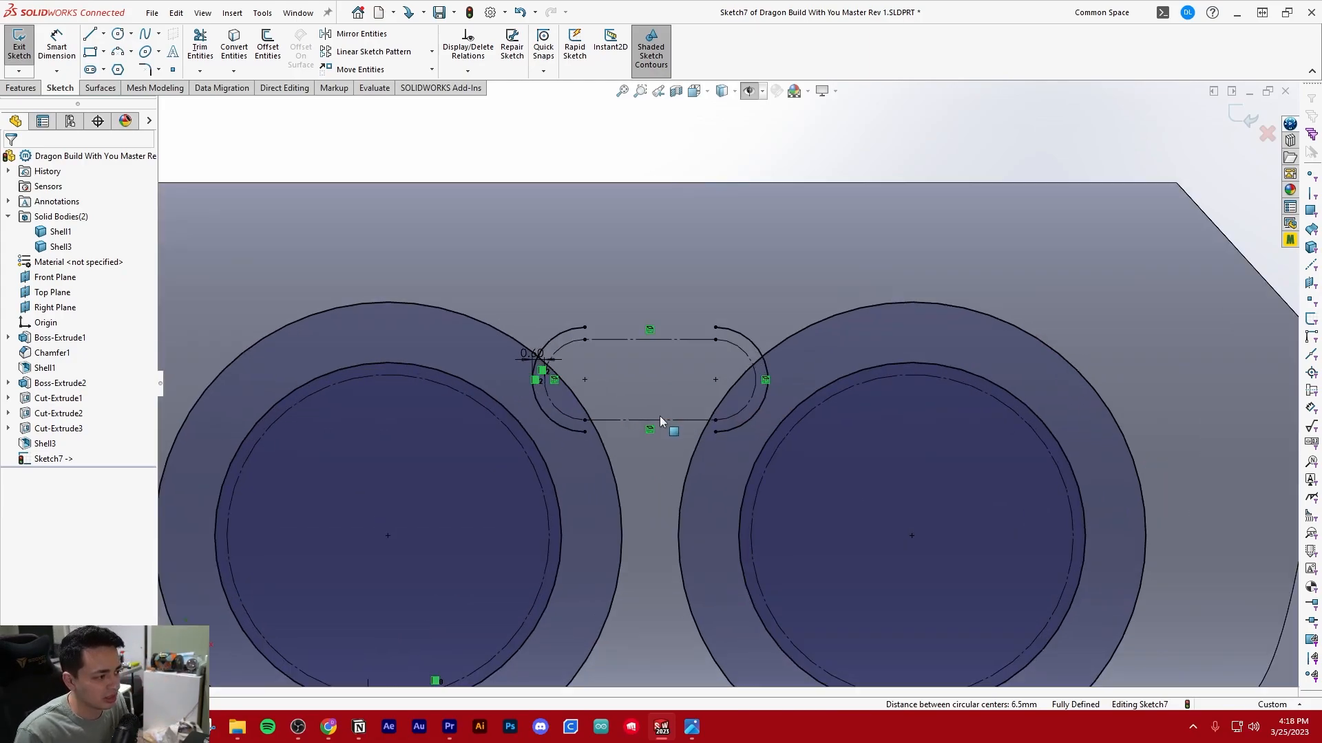
{"action": "key", "text": "t"}
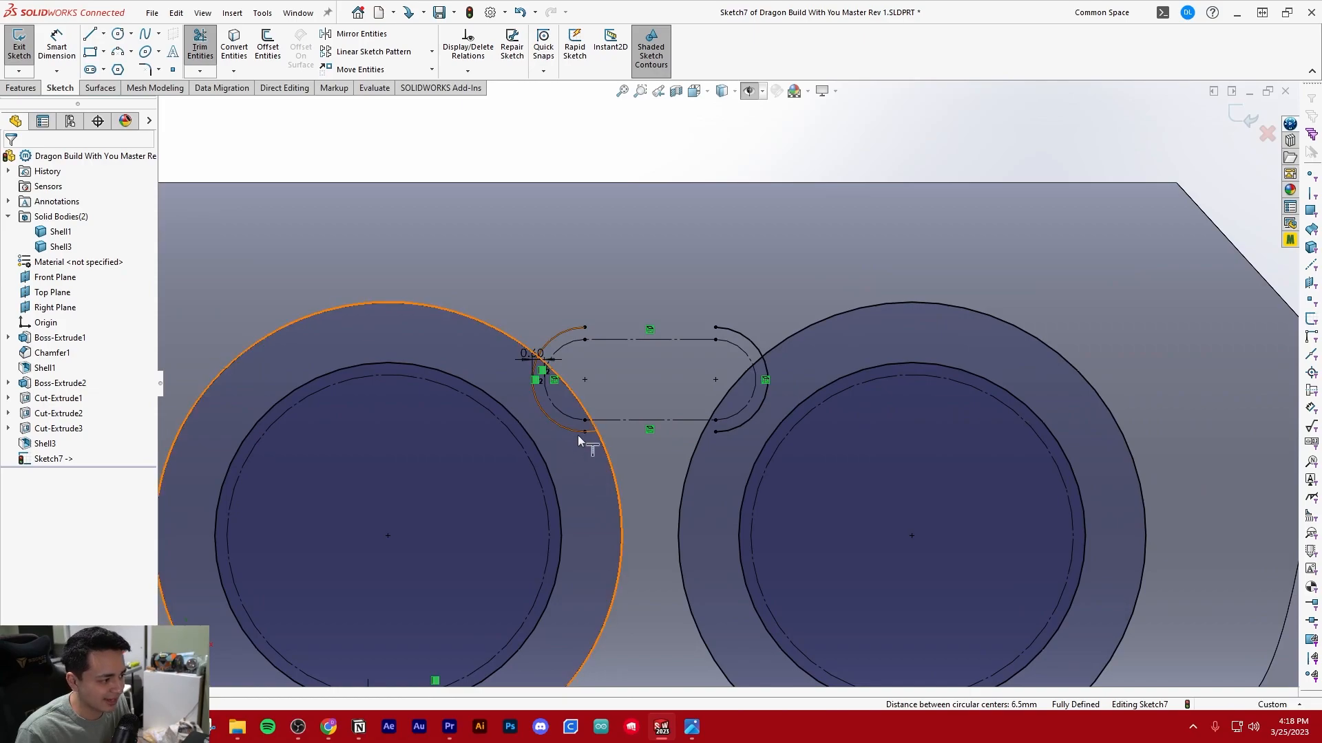
{"action": "left_click", "coordinate": [577, 432]}
{"action": "scroll", "coordinate": [594, 481], "scroll_direction": "down", "scroll_amount": 1}
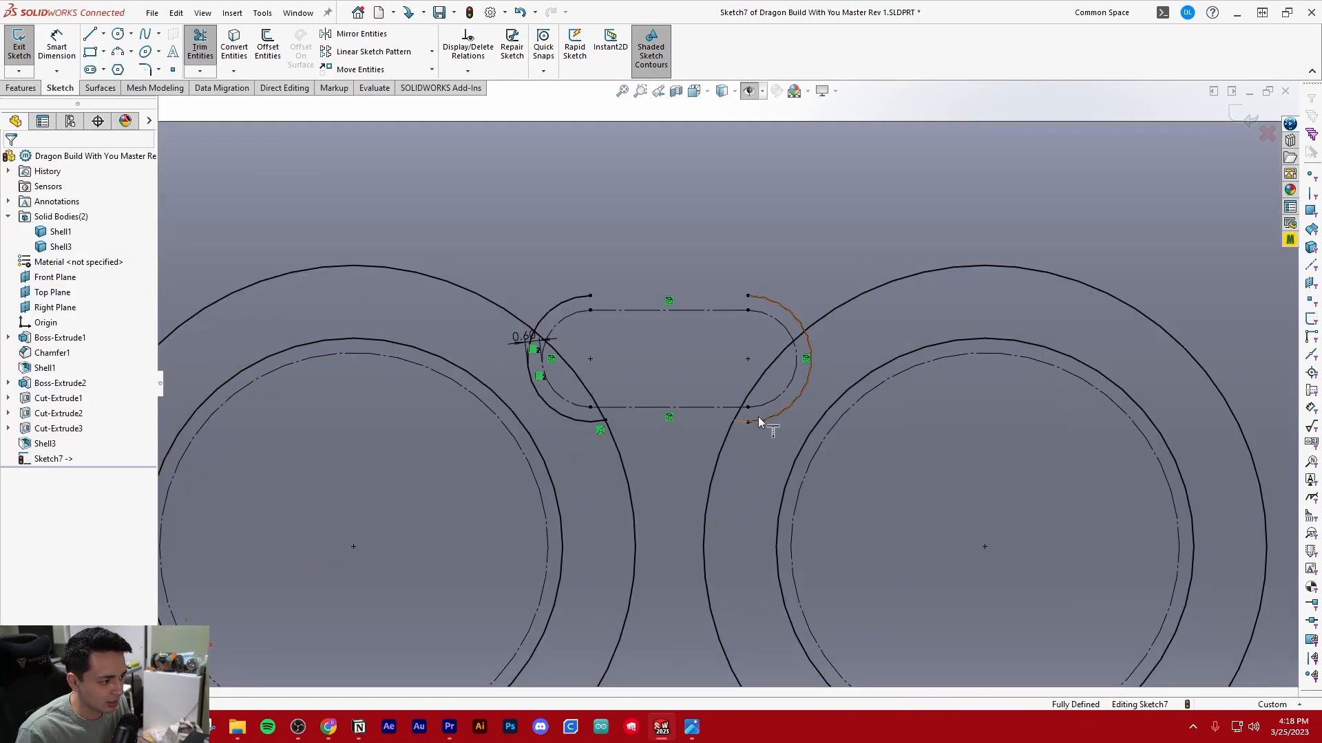
{"action": "scroll", "coordinate": [743, 455], "scroll_direction": "up", "scroll_amount": 3}
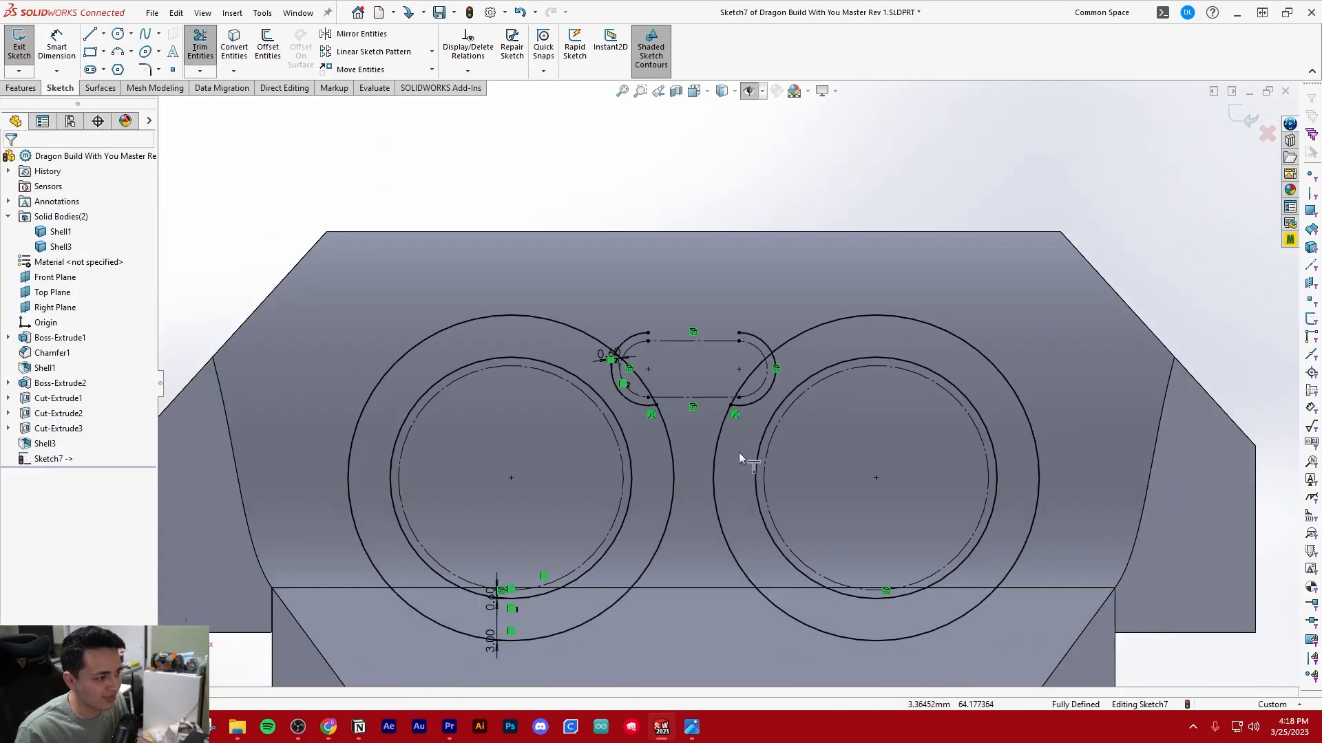
Trim the upper ends of both offset slot arcs back to where they cross the outer circles
{"action": "scroll", "coordinate": [697, 366], "scroll_direction": "down", "scroll_amount": 3}
{"action": "left_click", "coordinate": [595, 317]}
{"action": "left_click", "coordinate": [784, 310]}
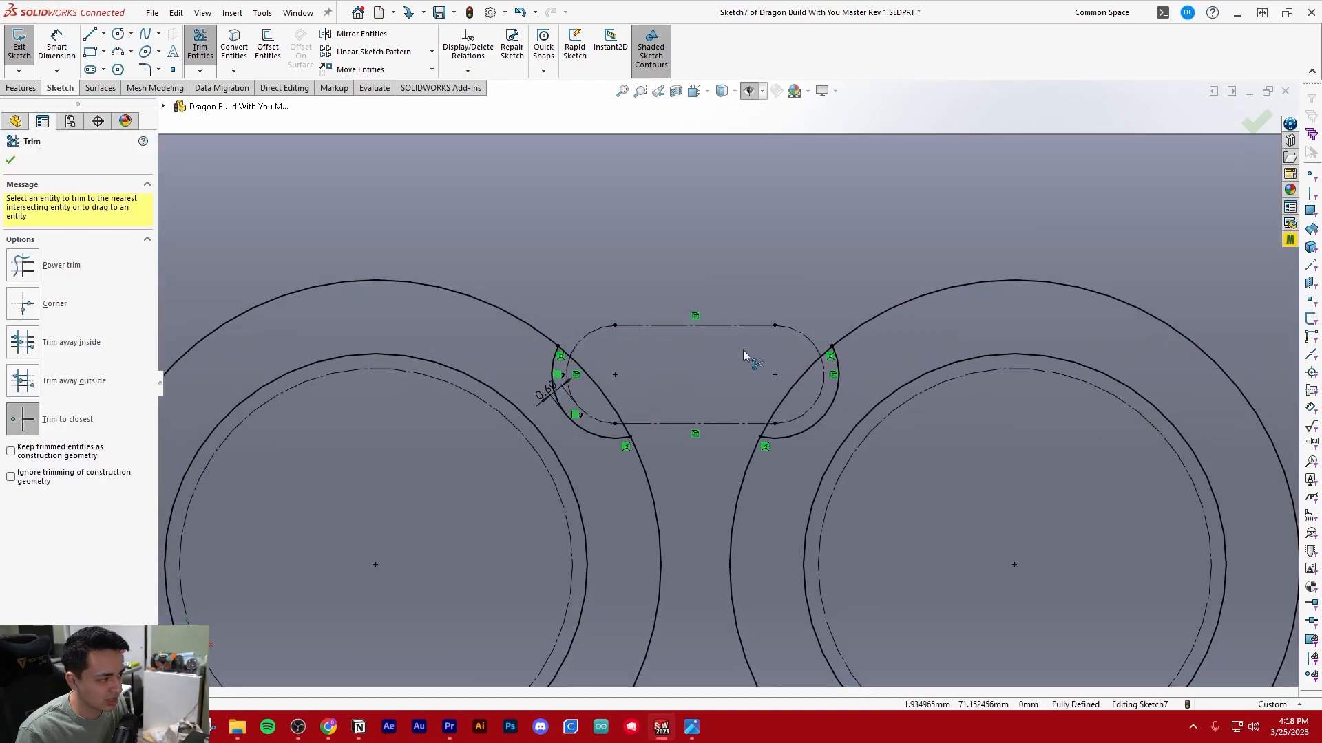
Trim away the outer circle segments that cross the inside of the slot between the two sensor rings
{"action": "scroll", "coordinate": [743, 347], "scroll_direction": "down", "scroll_amount": 1}
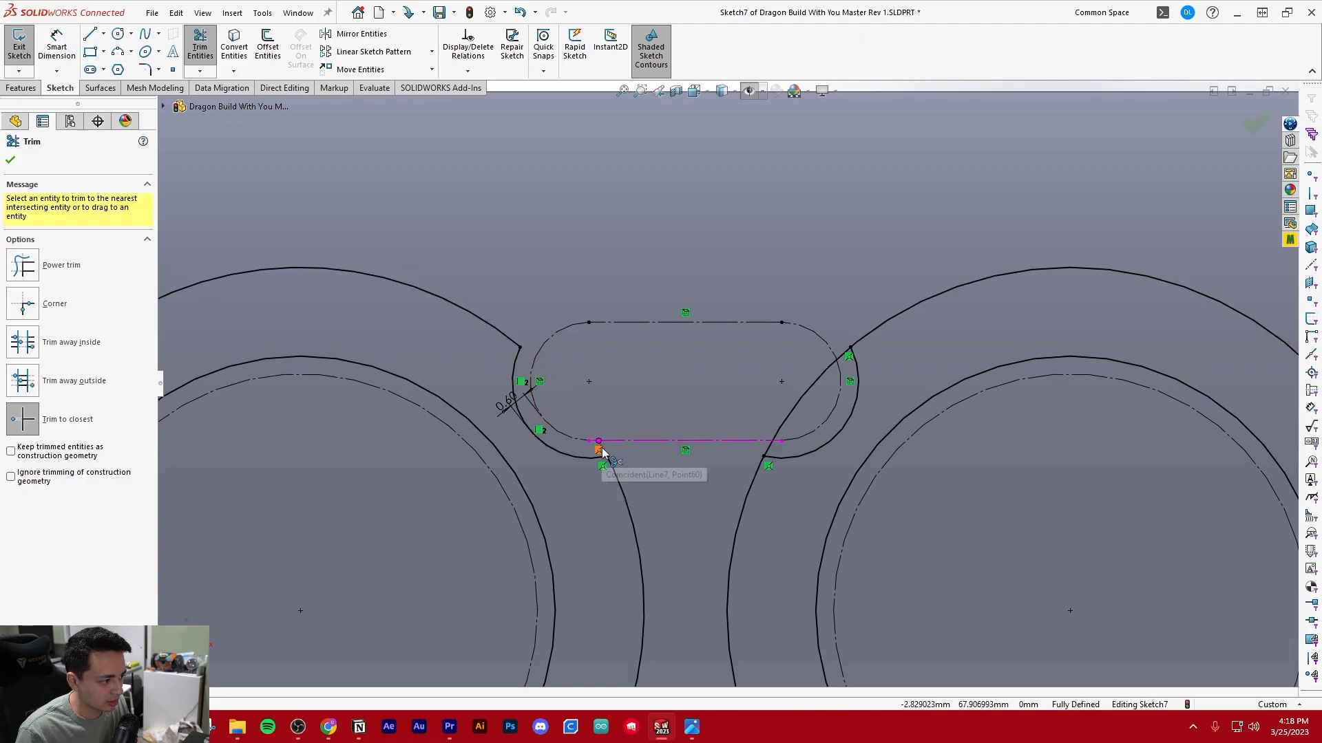
{"action": "scroll", "coordinate": [626, 451], "scroll_direction": "down", "scroll_amount": 4}
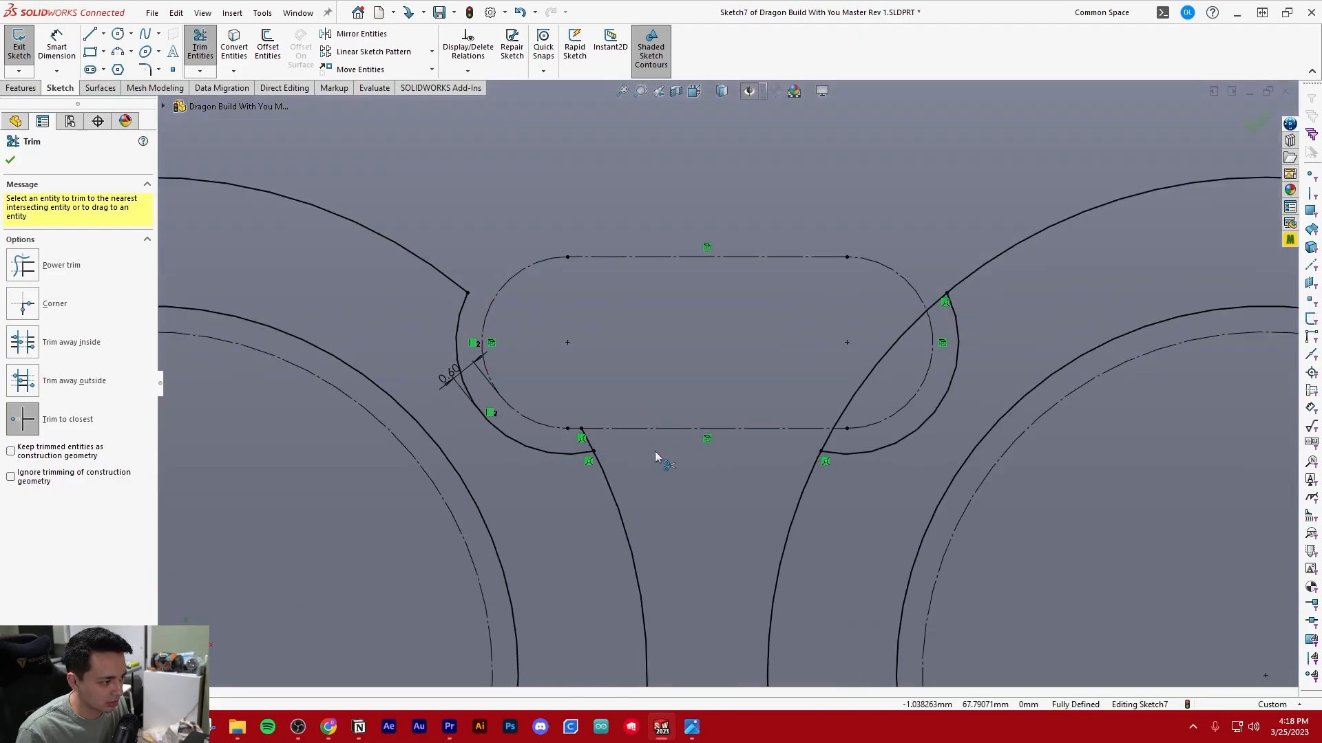
{"action": "left_click", "coordinate": [606, 449]}
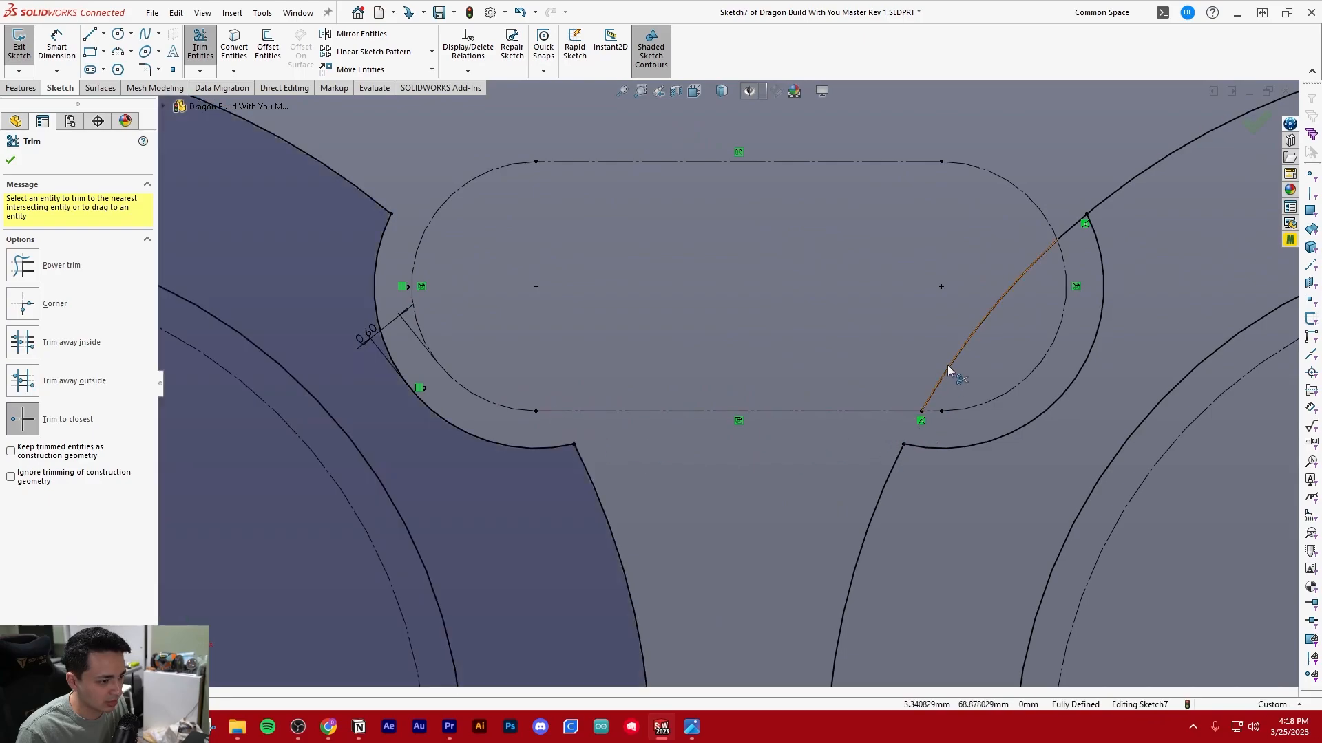
{"action": "scroll", "coordinate": [713, 349], "scroll_direction": "up", "scroll_amount": 10}
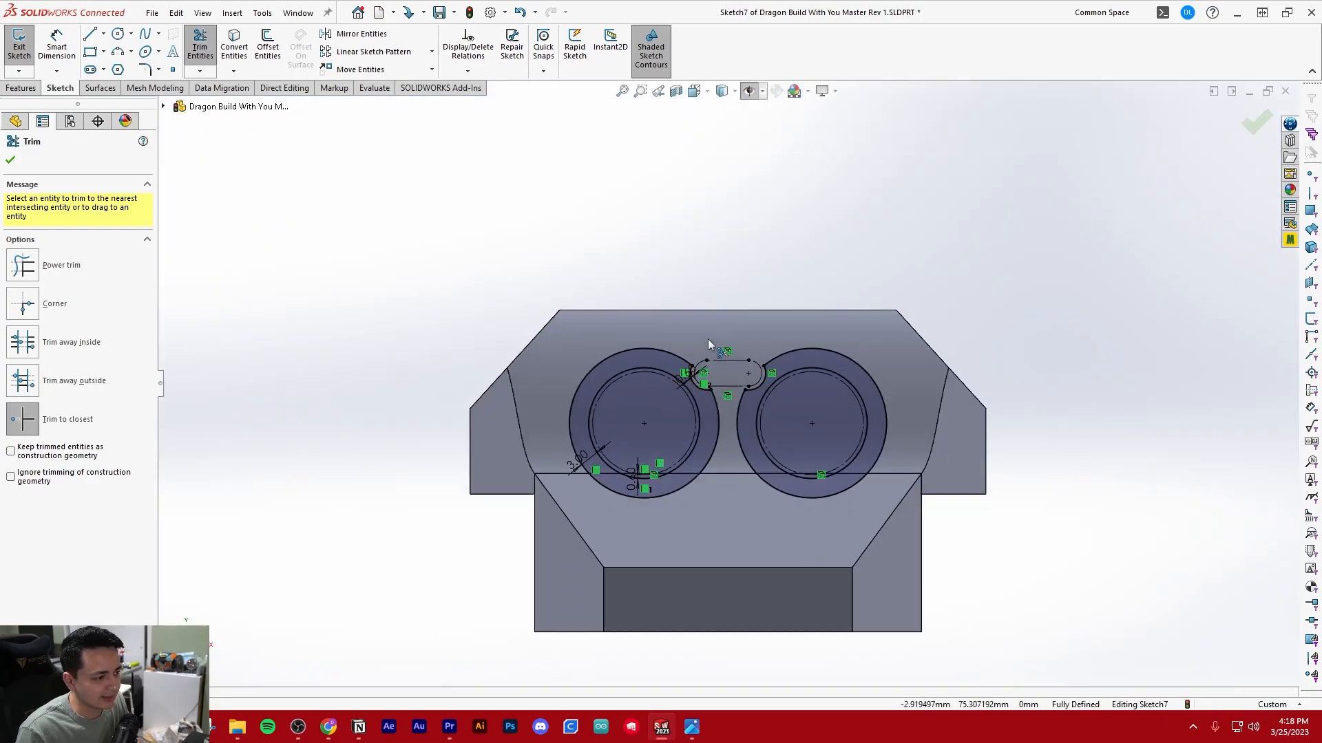
{"action": "key", "text": "Escape"}
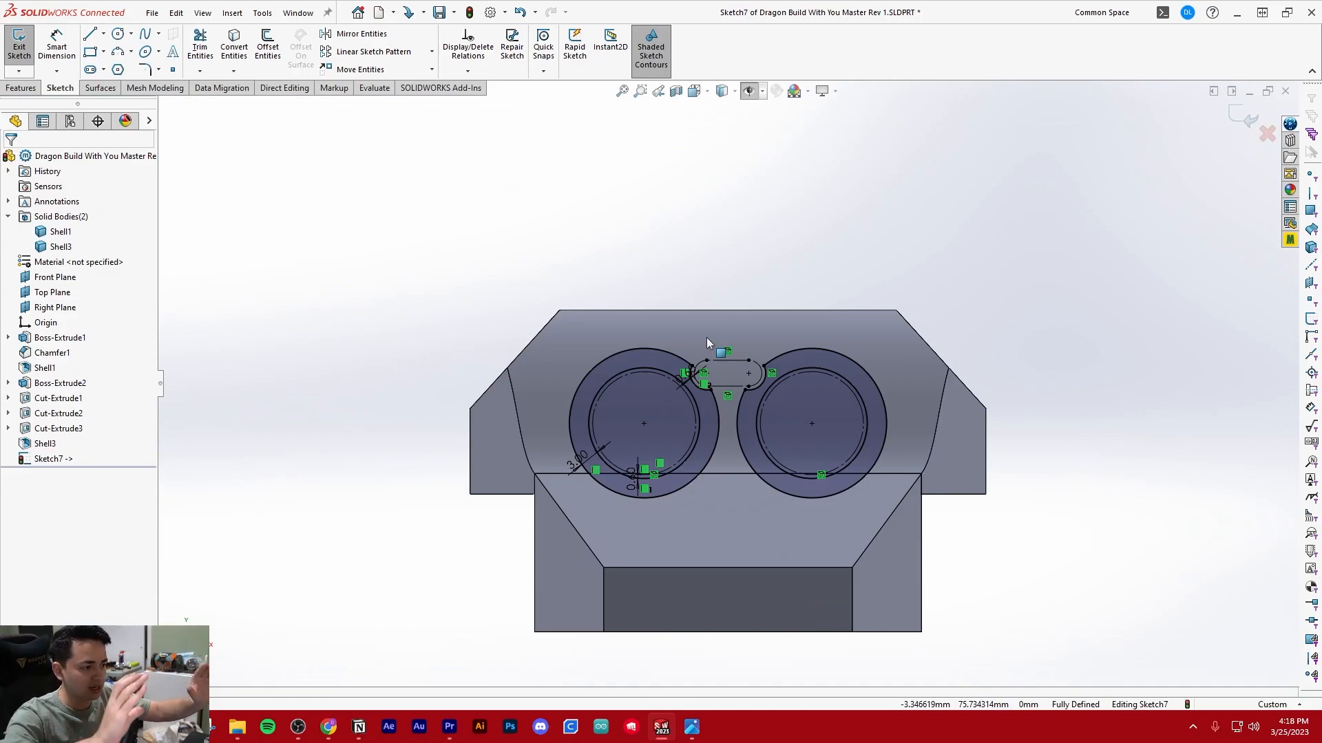
Try a blind boss extrusion of the sensor ring sketch 19 mm toward the front of the head
{"action": "scroll", "coordinate": [746, 386], "scroll_direction": "down", "scroll_amount": 3}
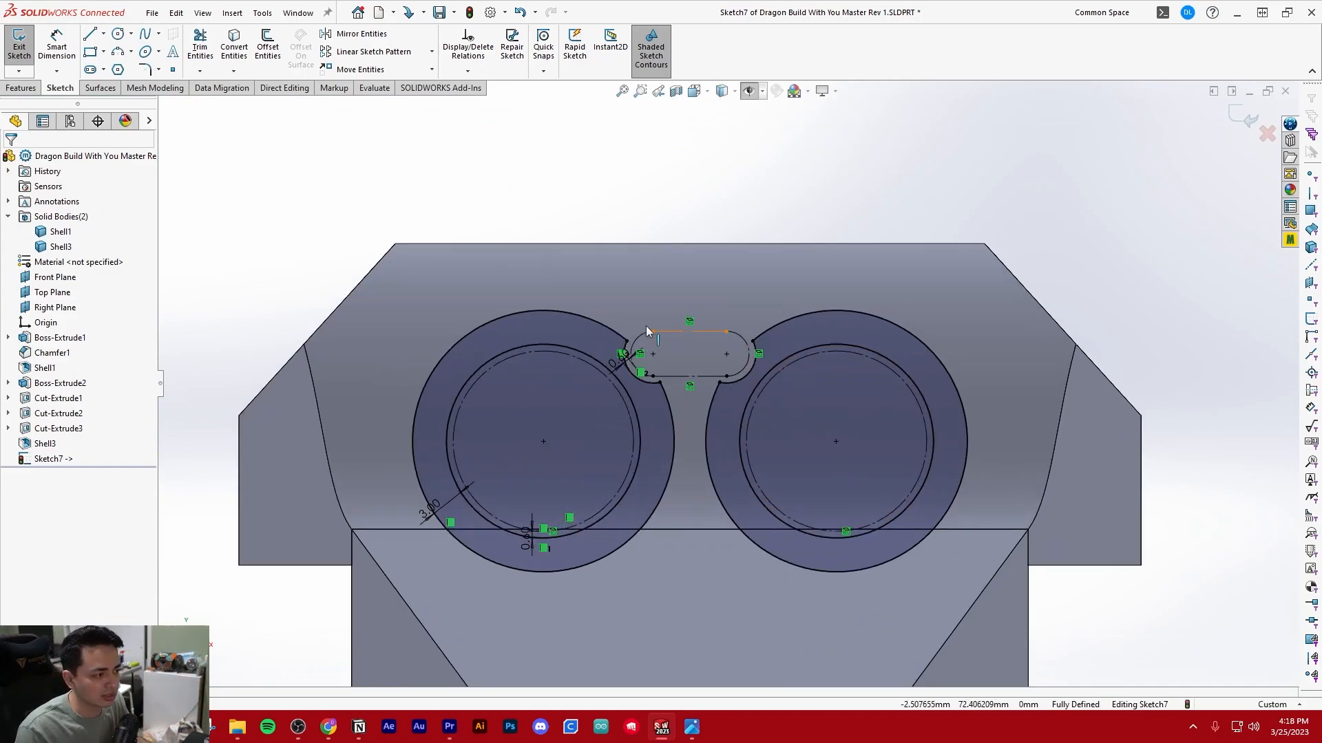
{"action": "scroll", "coordinate": [729, 400], "scroll_direction": "up", "scroll_amount": 2}
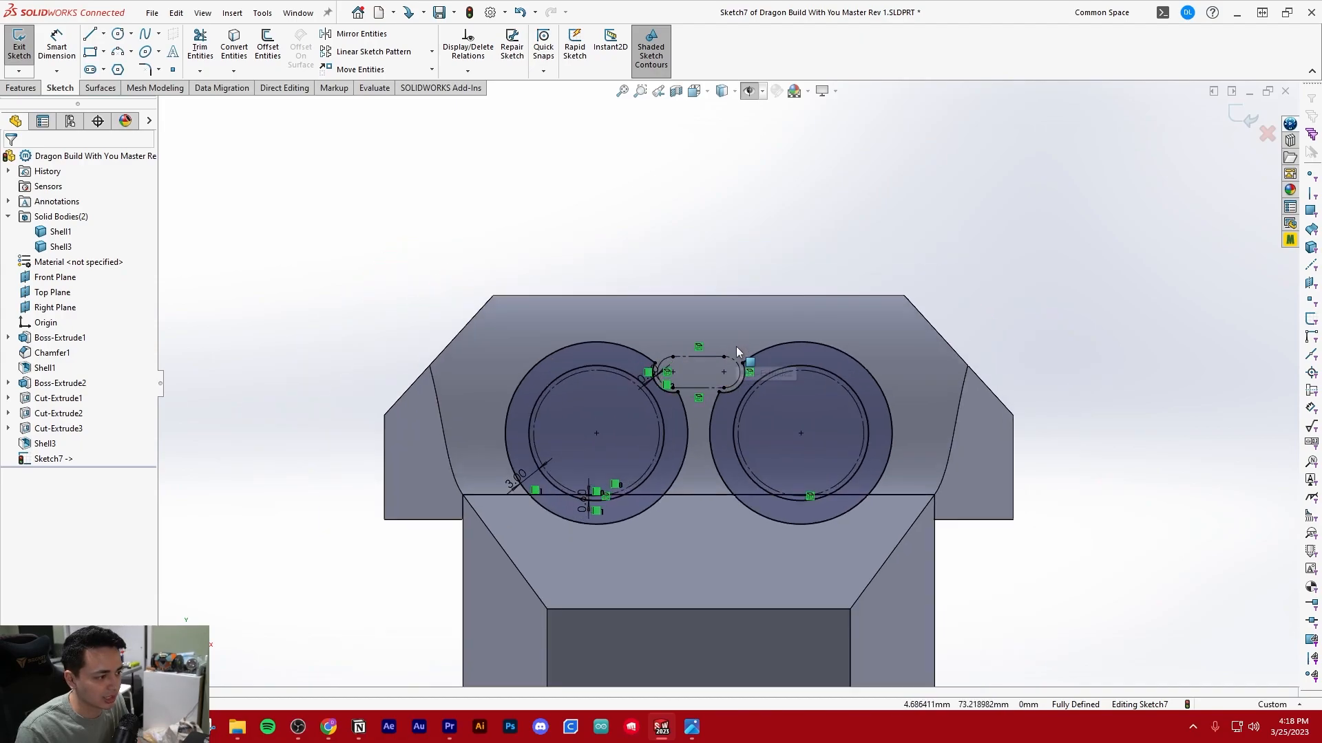
{"action": "left_click", "coordinate": [27, 89]}
{"action": "scroll", "coordinate": [702, 399], "scroll_direction": "up", "scroll_amount": 3}
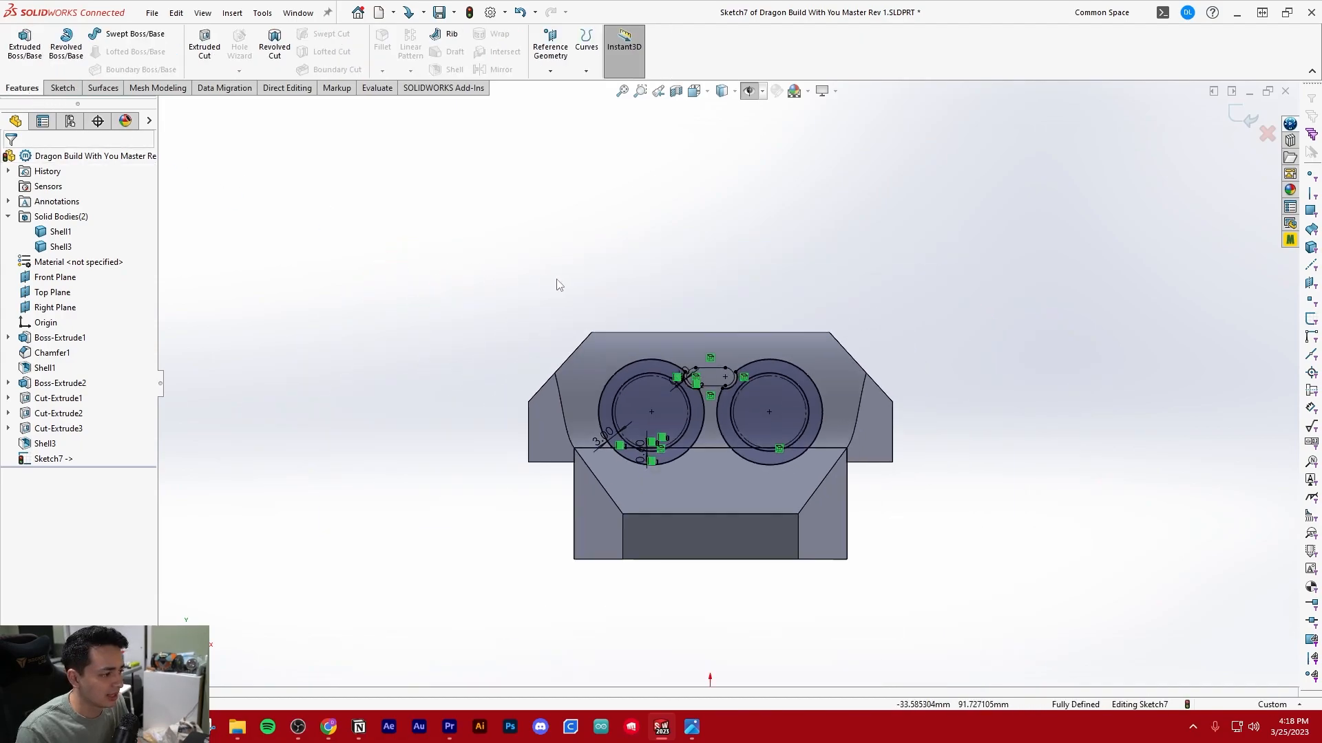
{"action": "scroll", "coordinate": [663, 346], "scroll_direction": "down", "scroll_amount": 2}
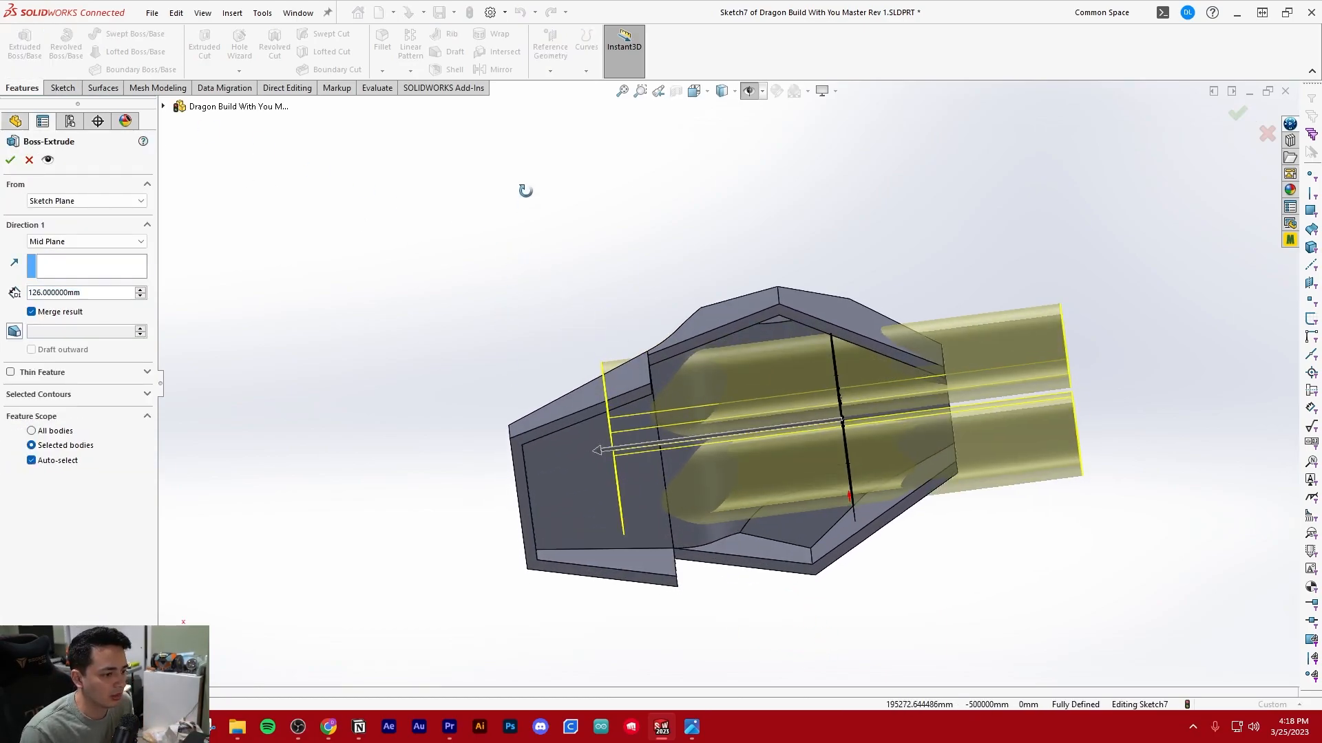
{"action": "left_click", "coordinate": [83, 243]}
{"action": "left_click", "coordinate": [62, 253]}
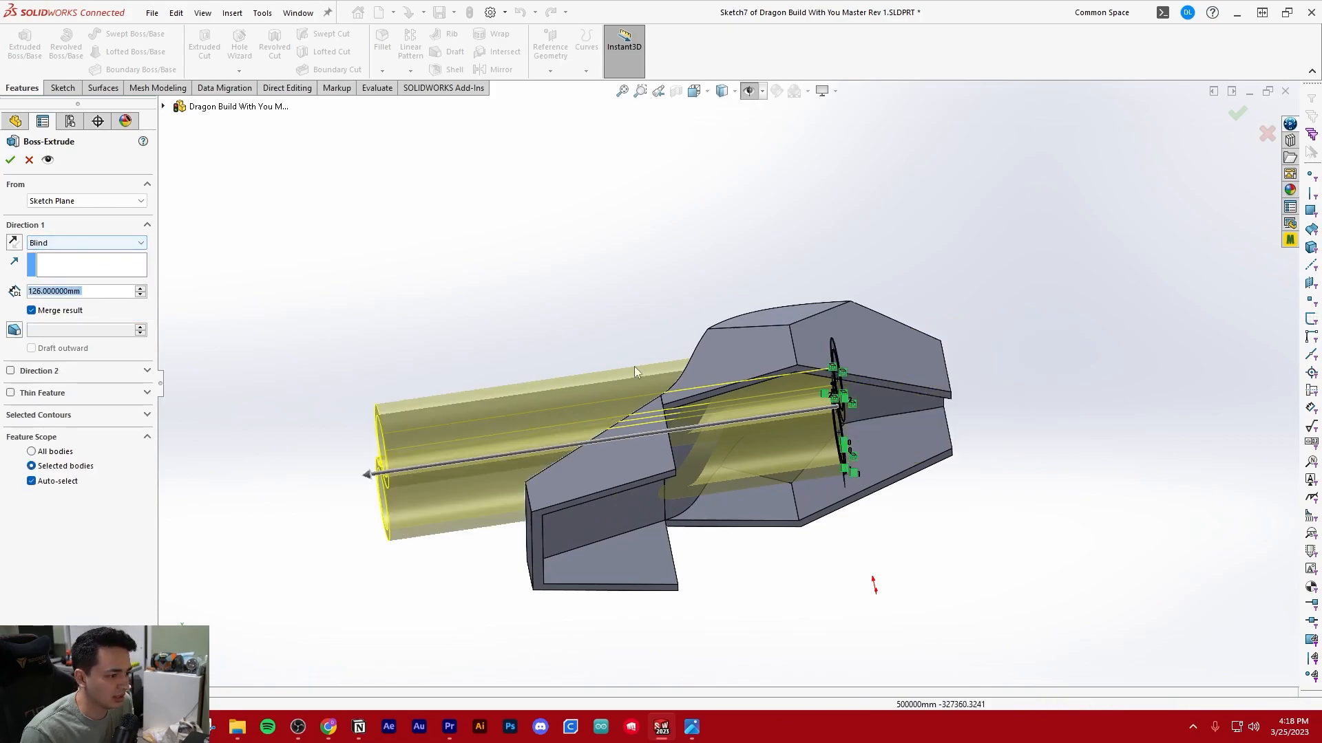
{"action": "left_click_drag", "start_coordinate": [368, 475], "coordinate": [772, 419]}
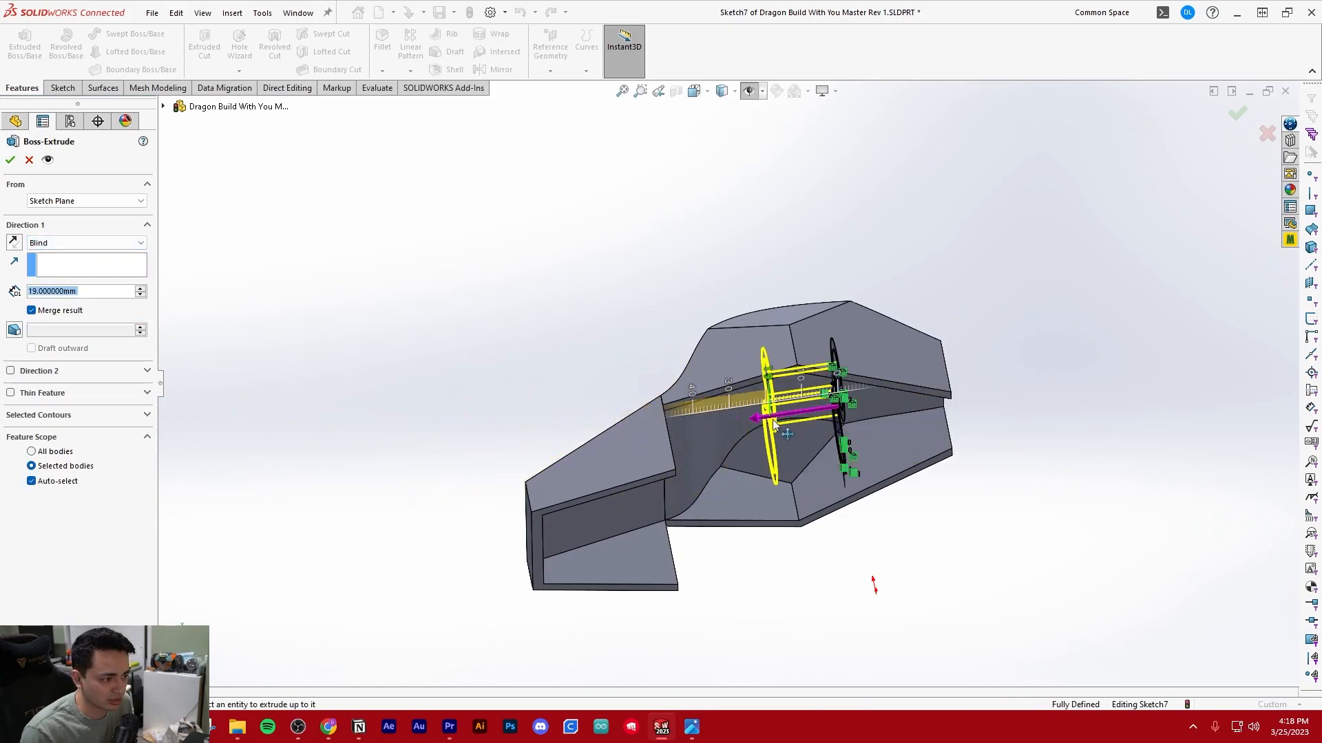
{"action": "scroll", "coordinate": [826, 388], "scroll_direction": "up", "scroll_amount": 4}
{"action": "middle_click_drag", "start_coordinate": [496, 441], "coordinate": [456, 439]}
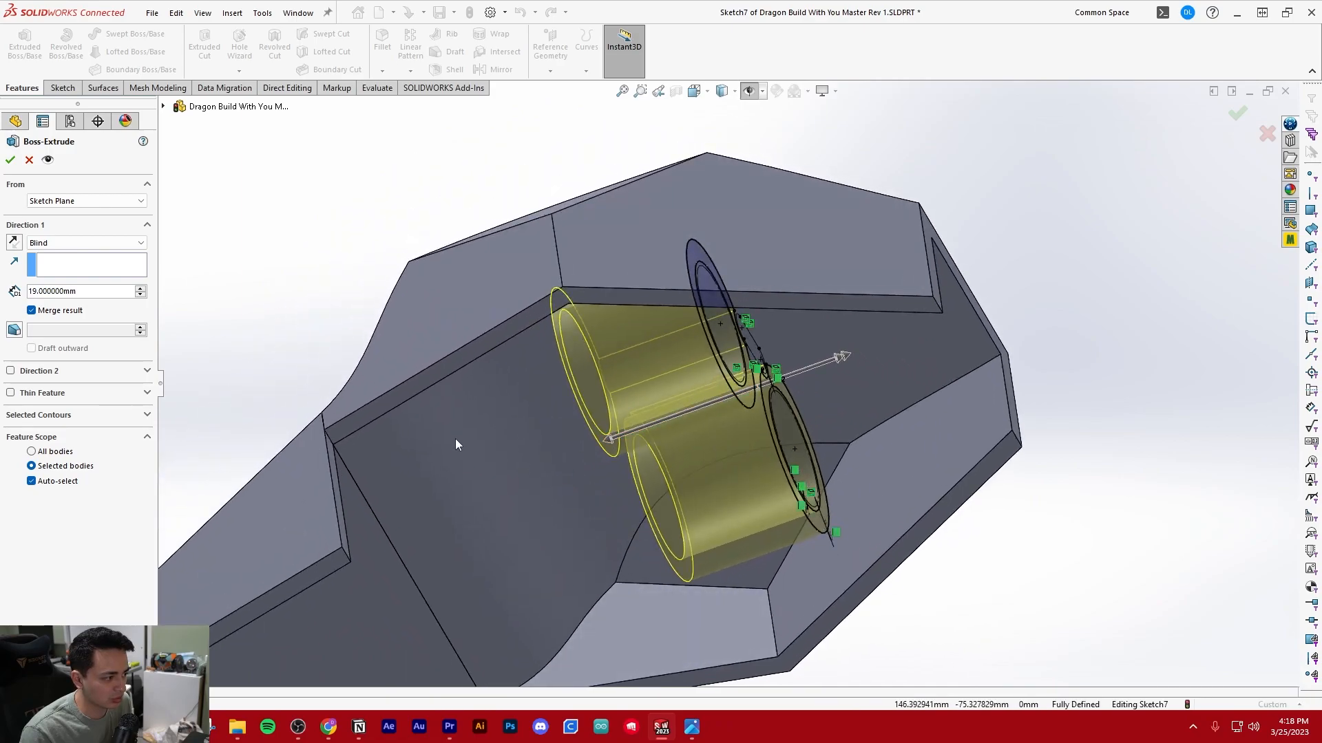
{"action": "scroll", "coordinate": [584, 434], "scroll_direction": "down", "scroll_amount": 3}
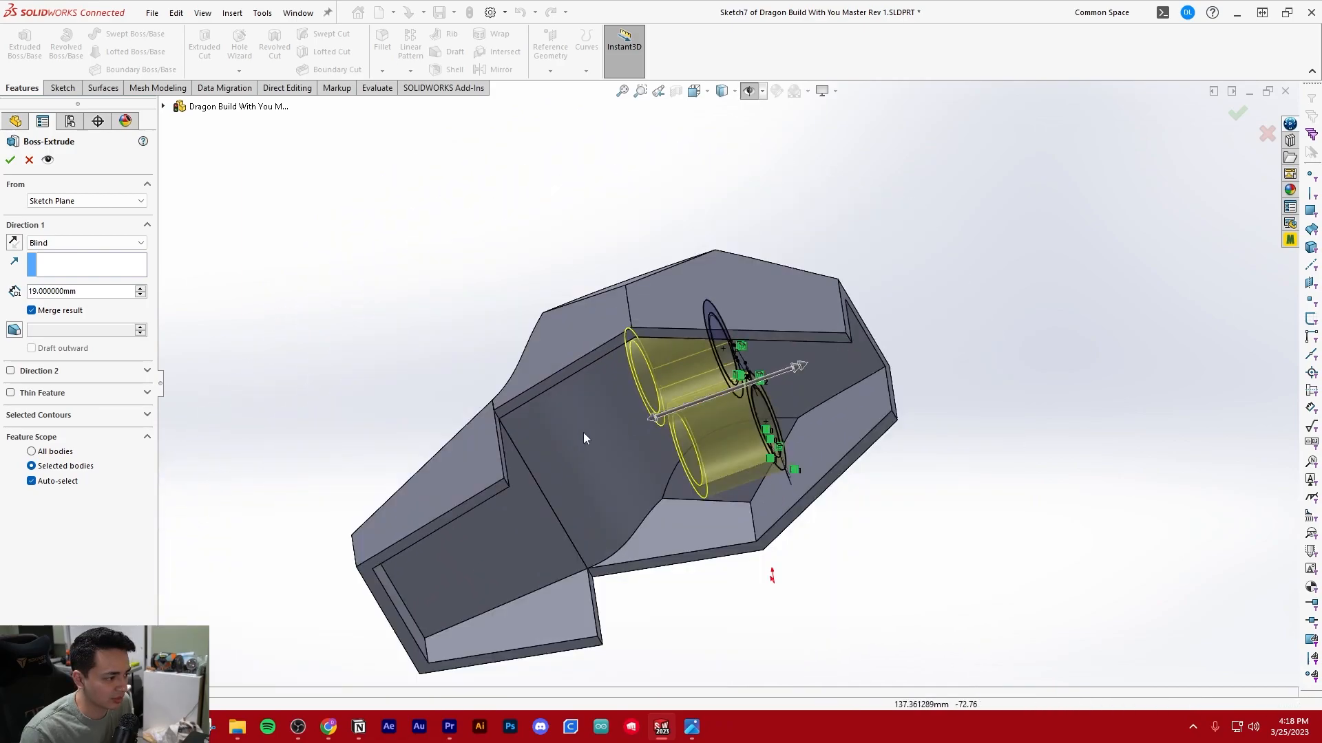
Try ending the ring extrusion at the head shell's inner curved face with the Up To Surface condition
{"action": "left_click", "coordinate": [53, 245]}
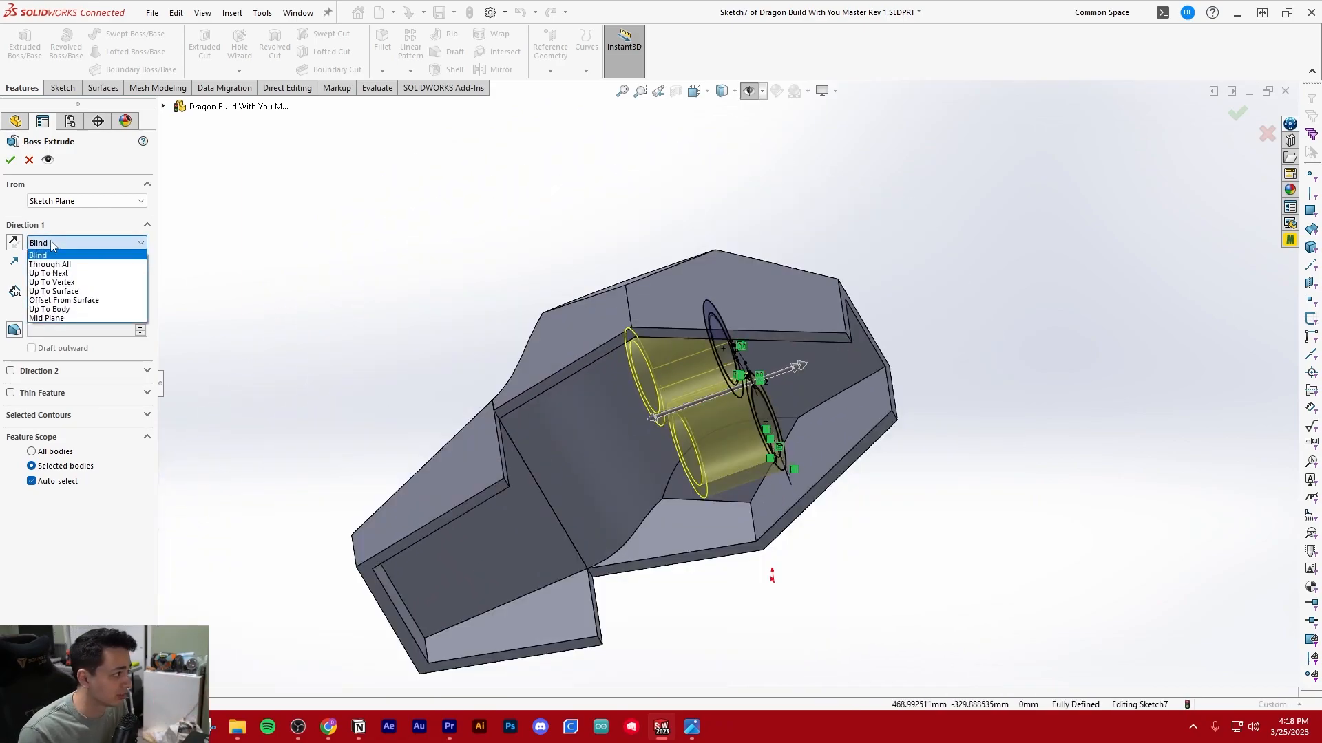
{"action": "left_click", "coordinate": [62, 243]}
{"action": "left_click", "coordinate": [64, 245]}
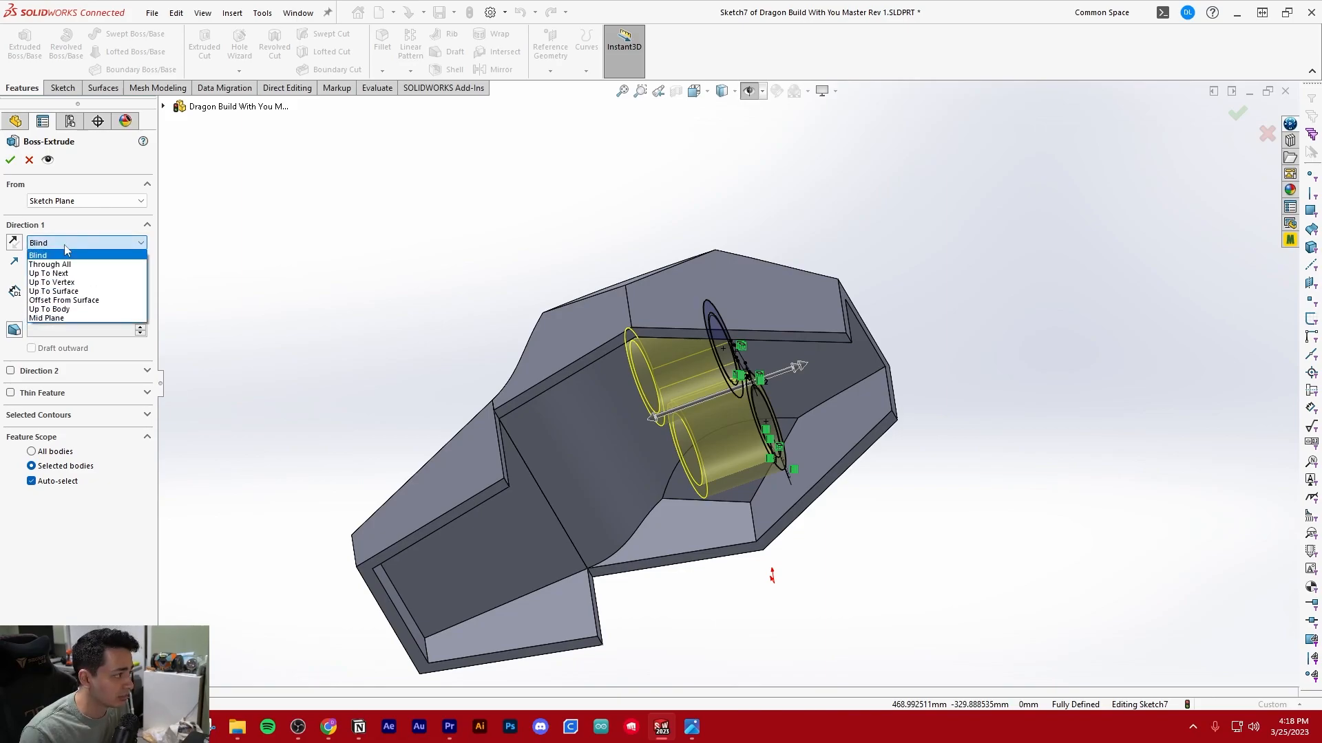
{"action": "left_click", "coordinate": [68, 291]}
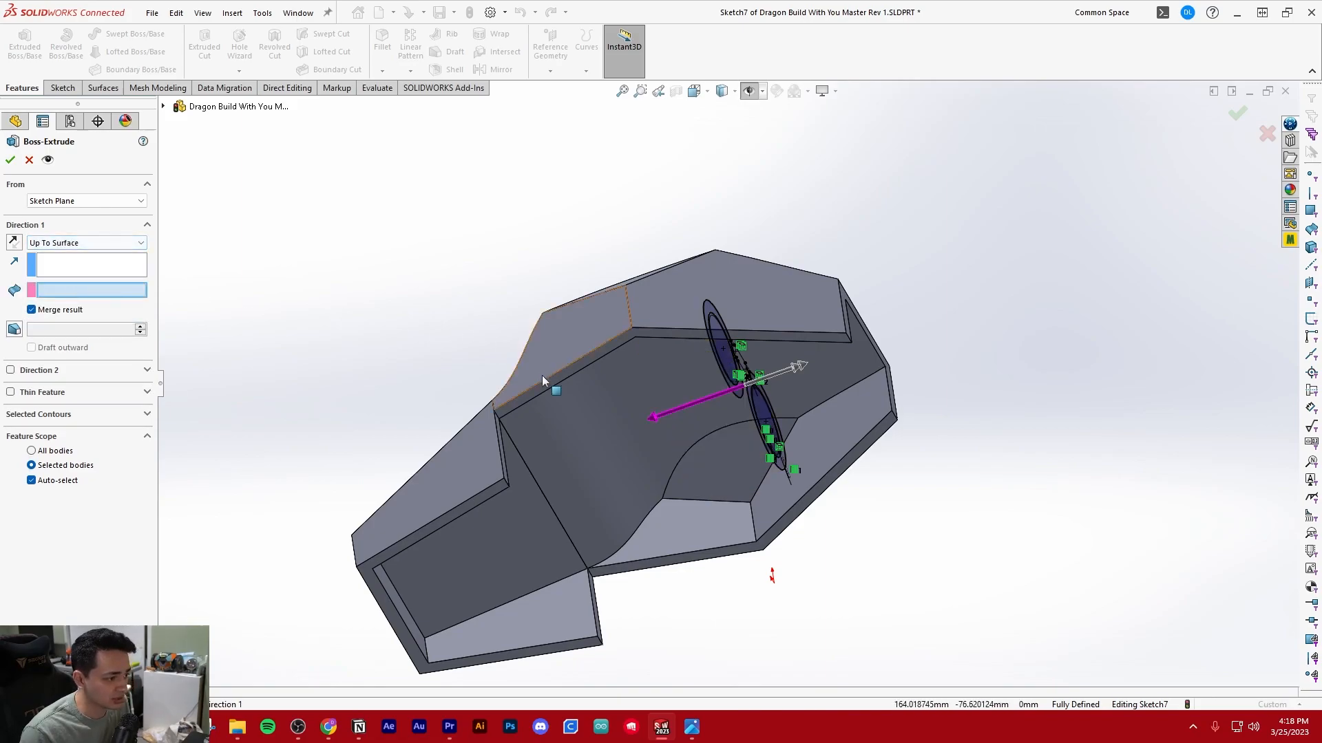
{"action": "left_click", "coordinate": [588, 424]}
{"action": "middle_click_drag", "start_coordinate": [520, 399], "coordinate": [497, 445]}
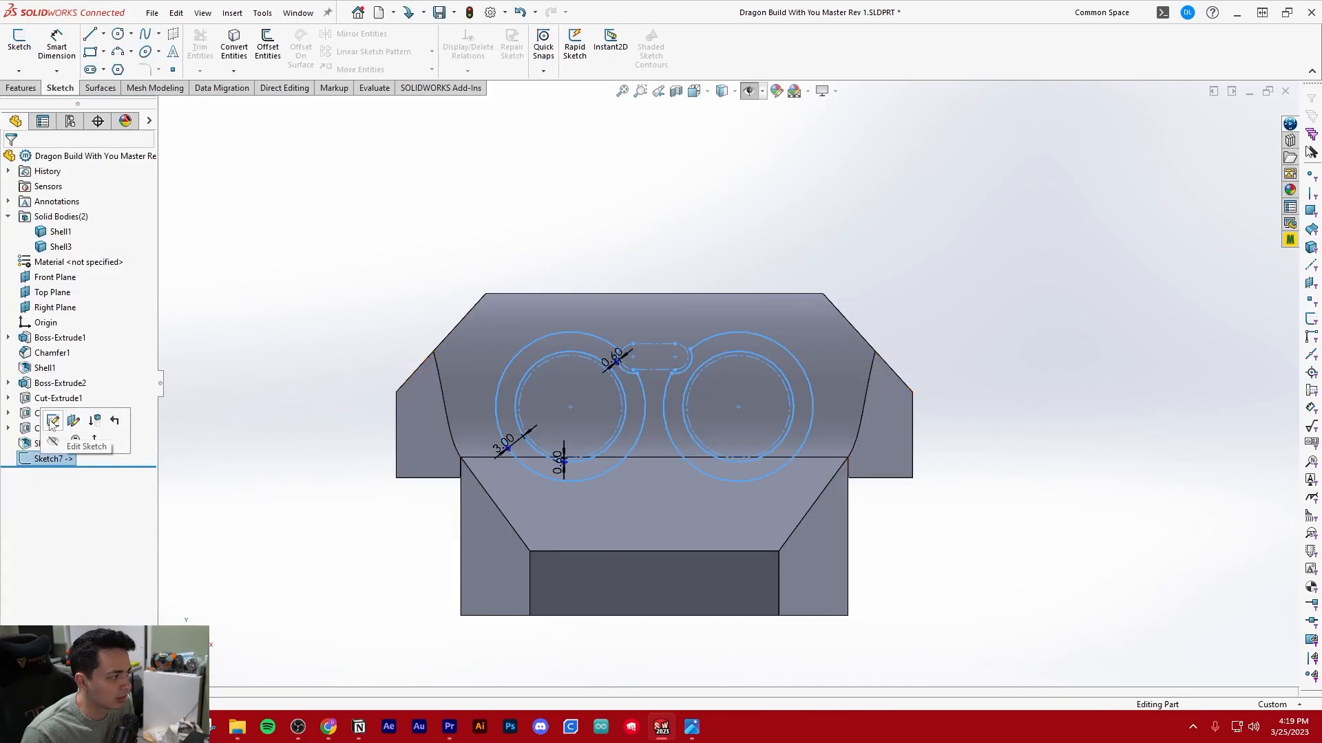
{"action": "left_click", "coordinate": [52, 423]}
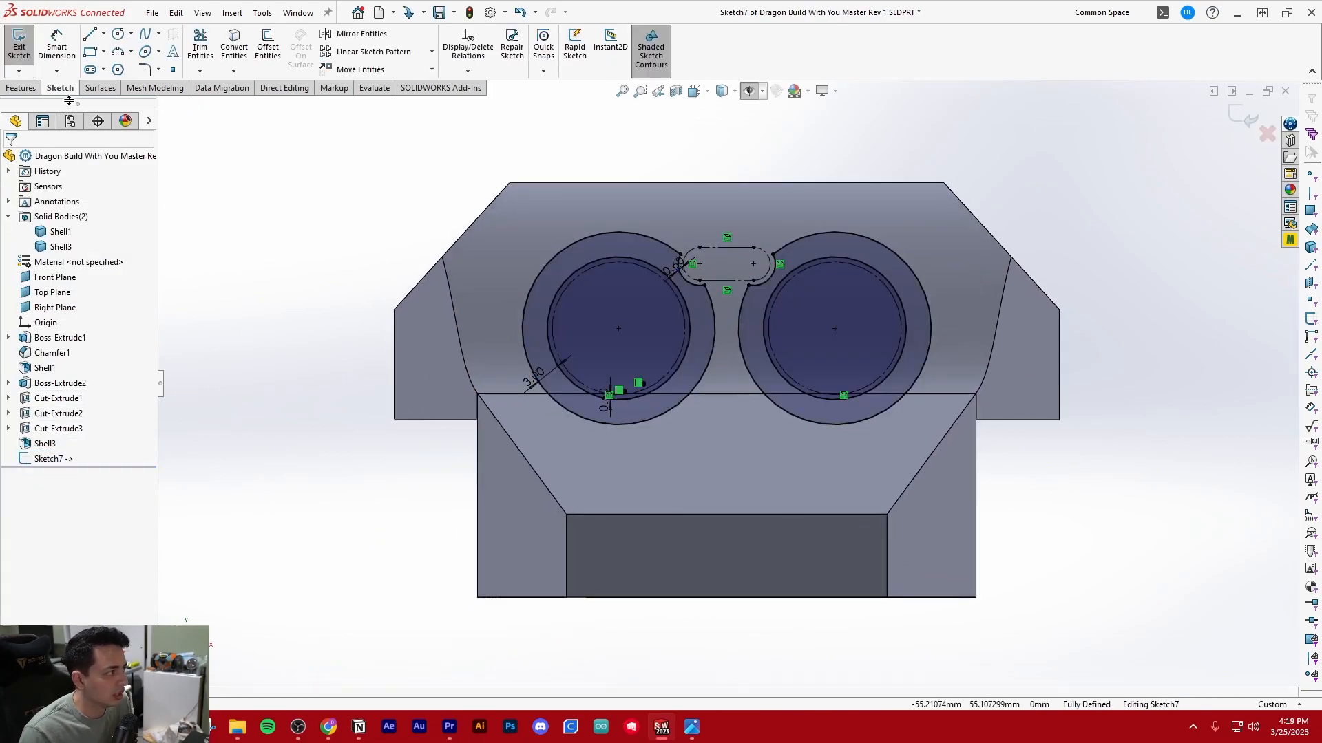
Retry the boss extrusion of the ring sketch with Up To Surface on the inner curved face, and cancel it
{"action": "left_click", "coordinate": [22, 87]}
{"action": "middle_click_drag", "start_coordinate": [696, 400], "coordinate": [484, 337]}
{"action": "left_click", "coordinate": [137, 241]}
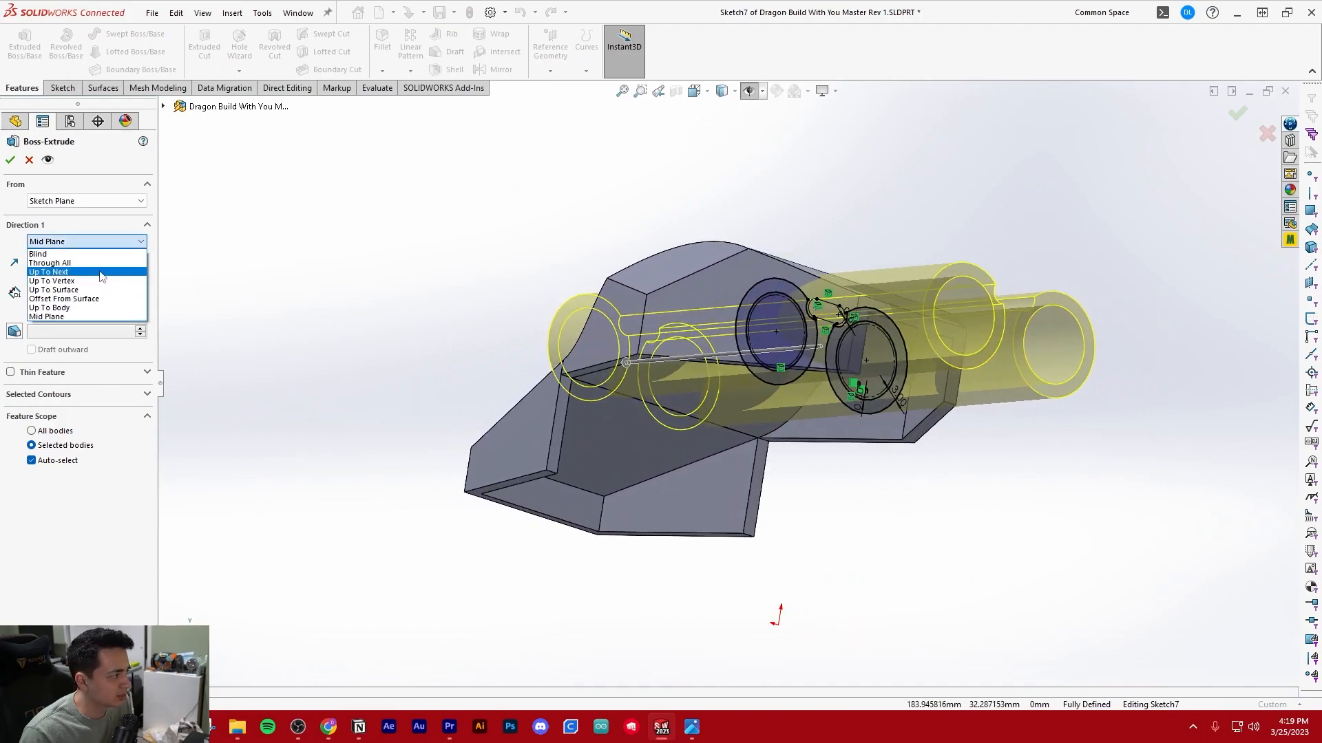
{"action": "left_click", "coordinate": [62, 293]}
{"action": "left_click", "coordinate": [645, 379]}
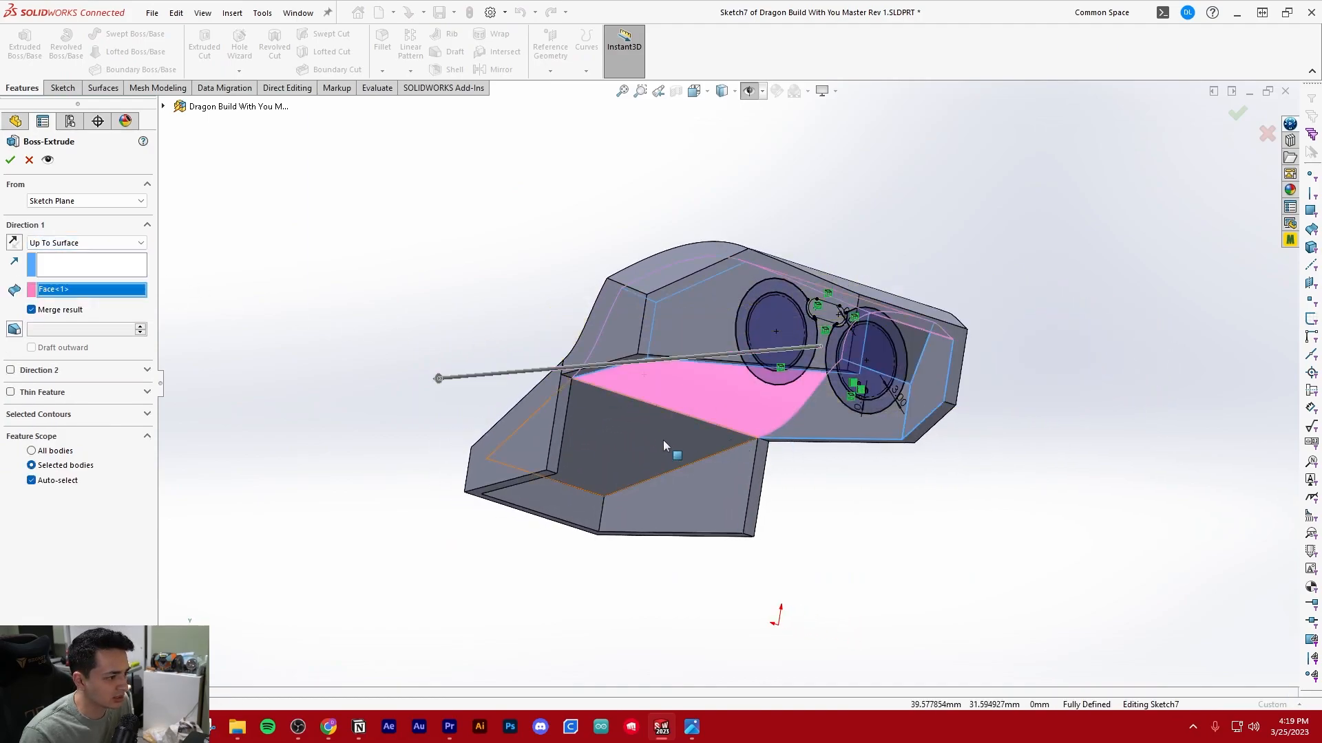
{"action": "middle_click_drag", "start_coordinate": [670, 448], "coordinate": [755, 448]}
{"action": "left_click", "coordinate": [10, 160]}
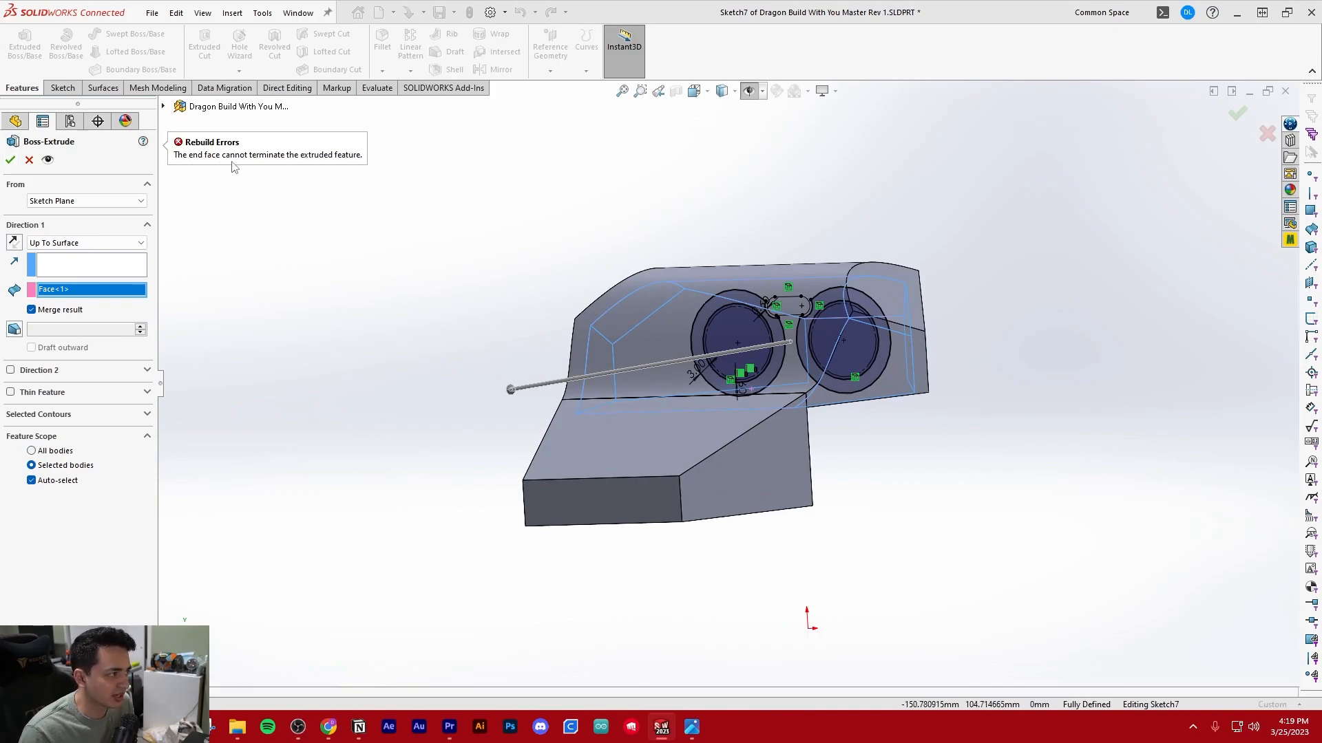
{"action": "left_click", "coordinate": [29, 160]}
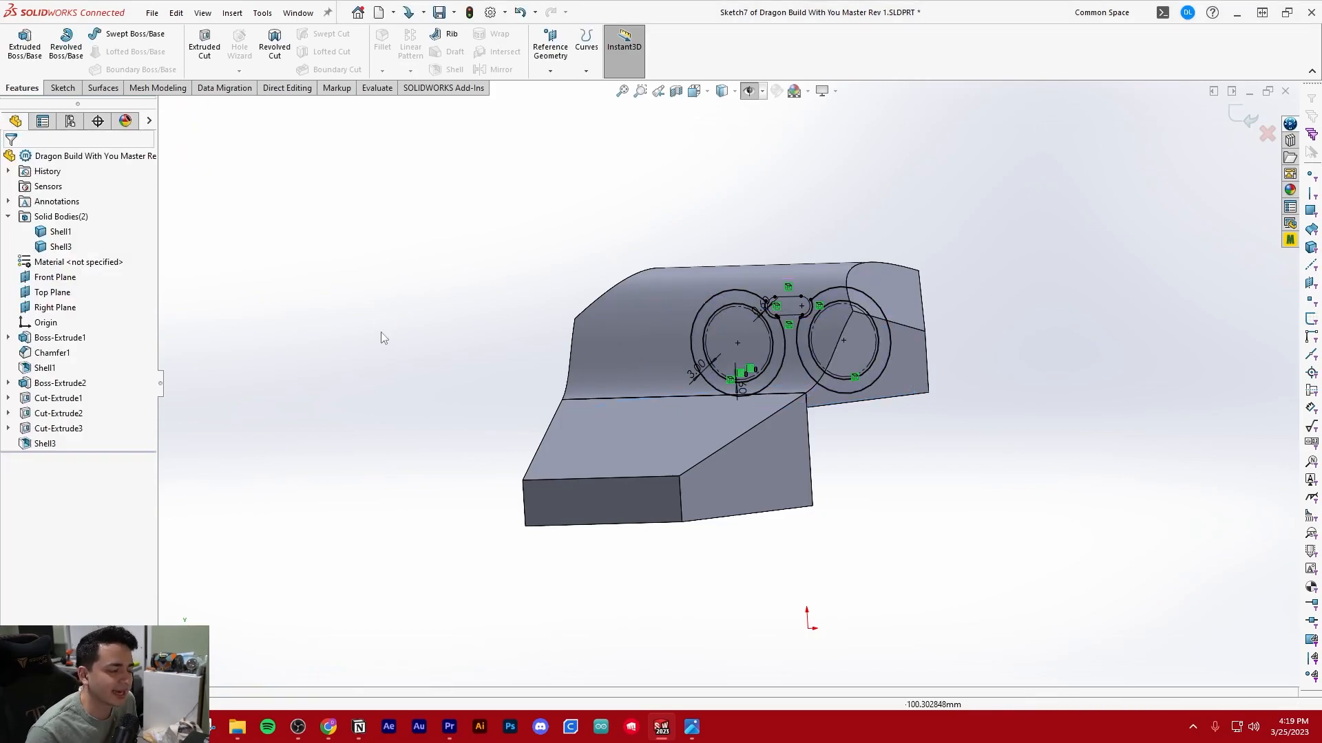
Examine the two shelled bodies and the position of the sensor rings relative to the snout's upper edge
{"action": "middle_click_drag", "start_coordinate": [383, 339], "coordinate": [417, 321]}
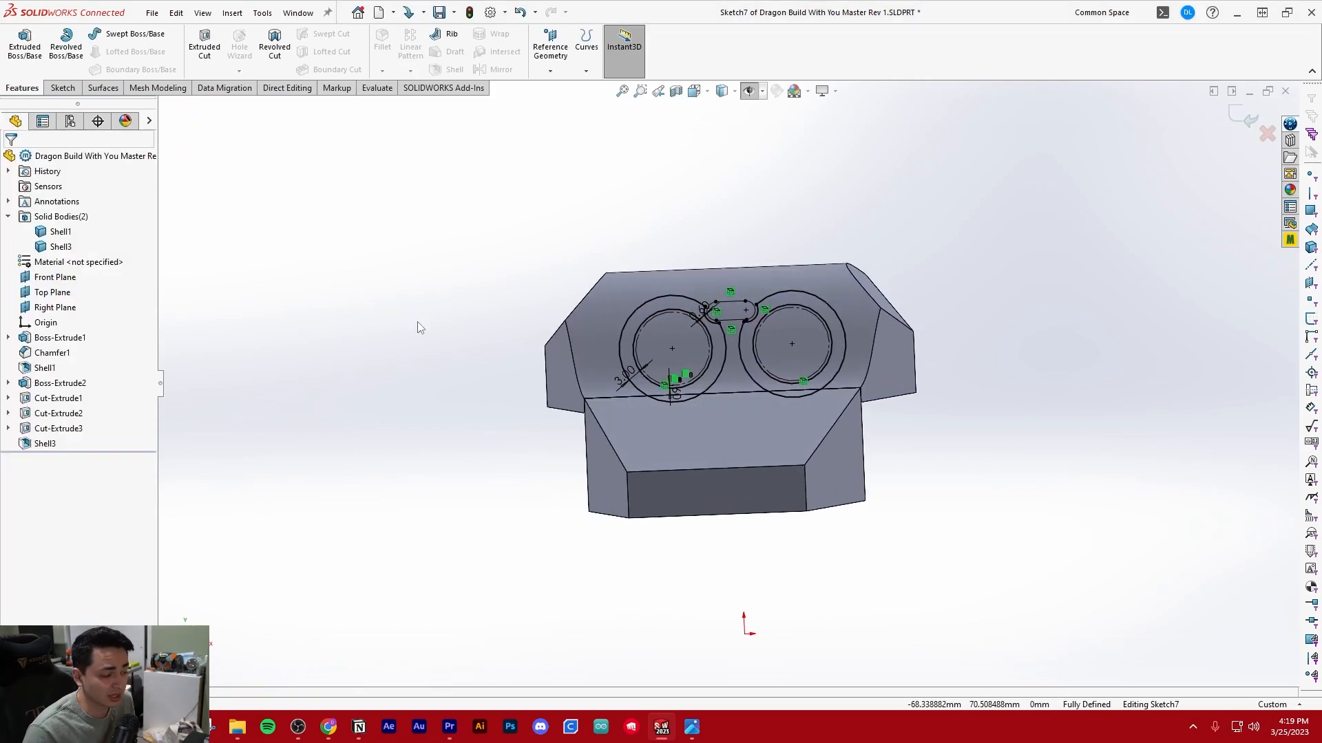
{"action": "scroll", "coordinate": [593, 335], "scroll_direction": "up", "scroll_amount": 3}
{"action": "scroll", "coordinate": [767, 291], "scroll_direction": "down", "scroll_amount": 2}
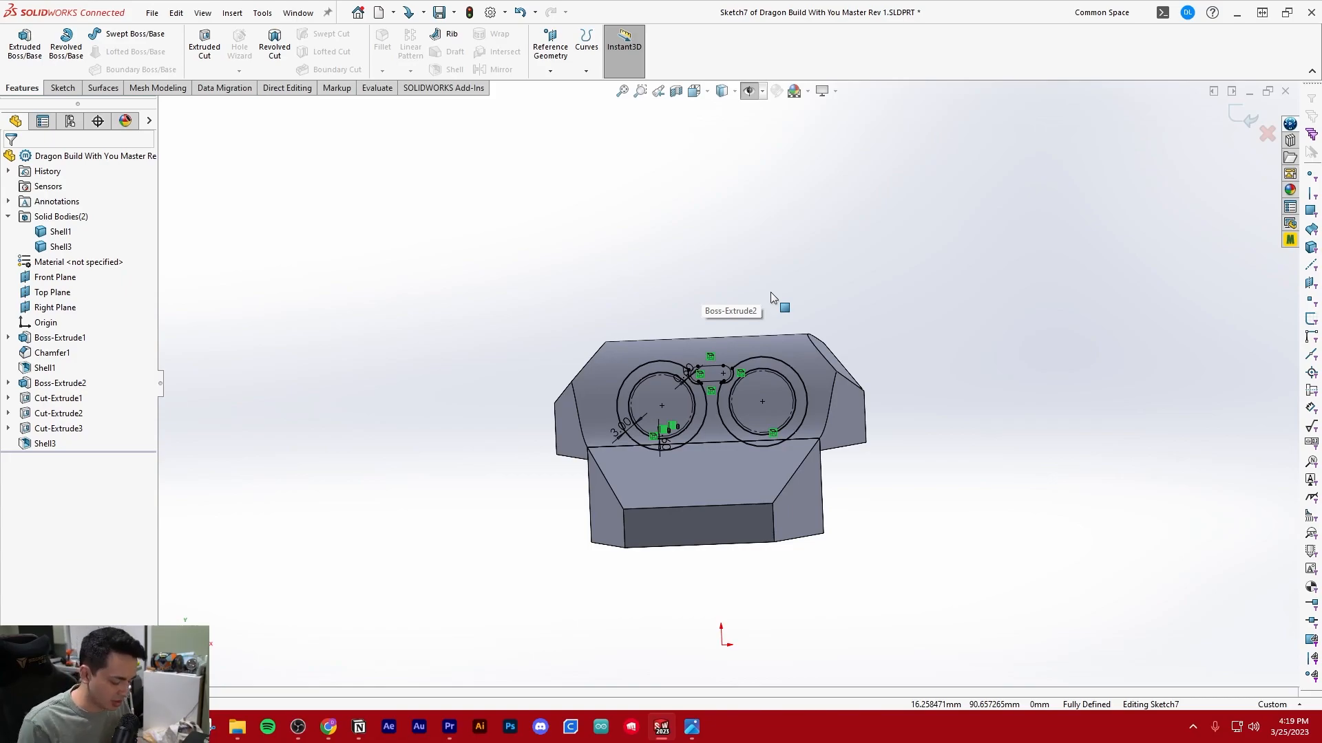
{"action": "key", "text": "ctrl+8"}
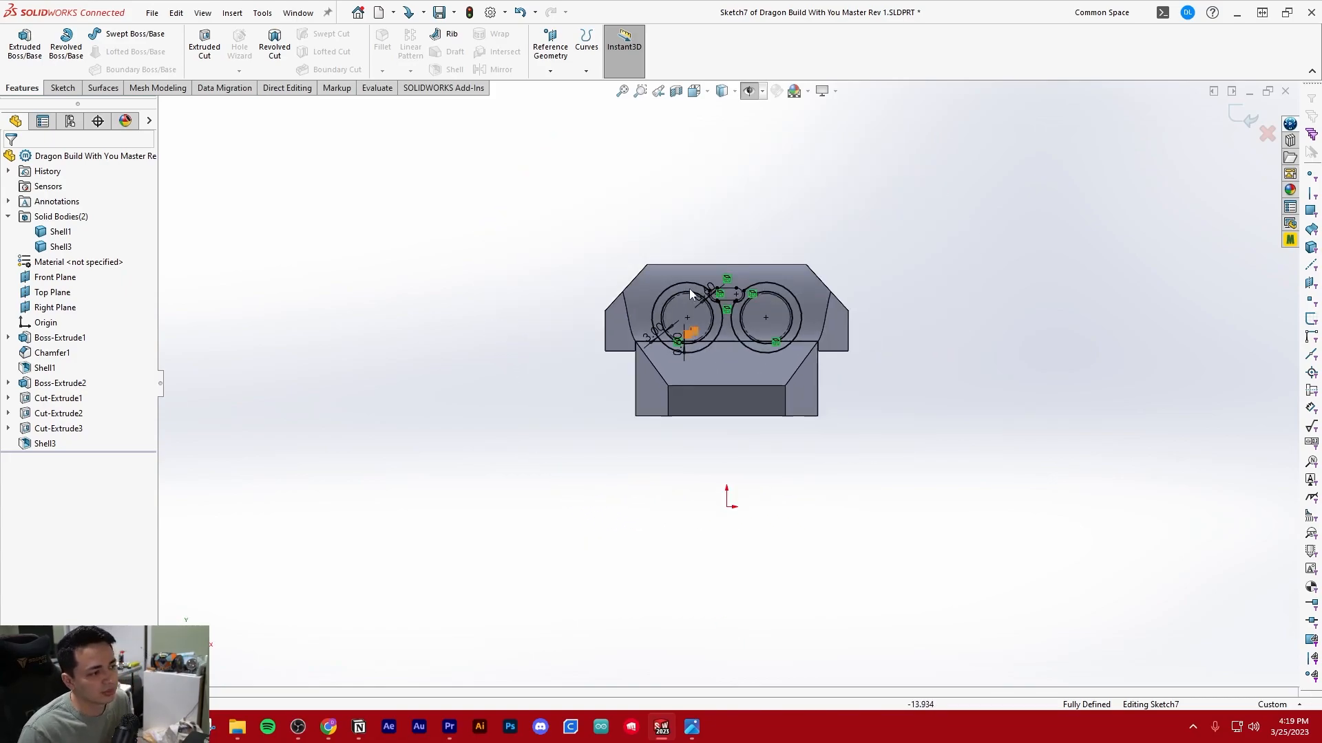
{"action": "left_click", "coordinate": [51, 233]}
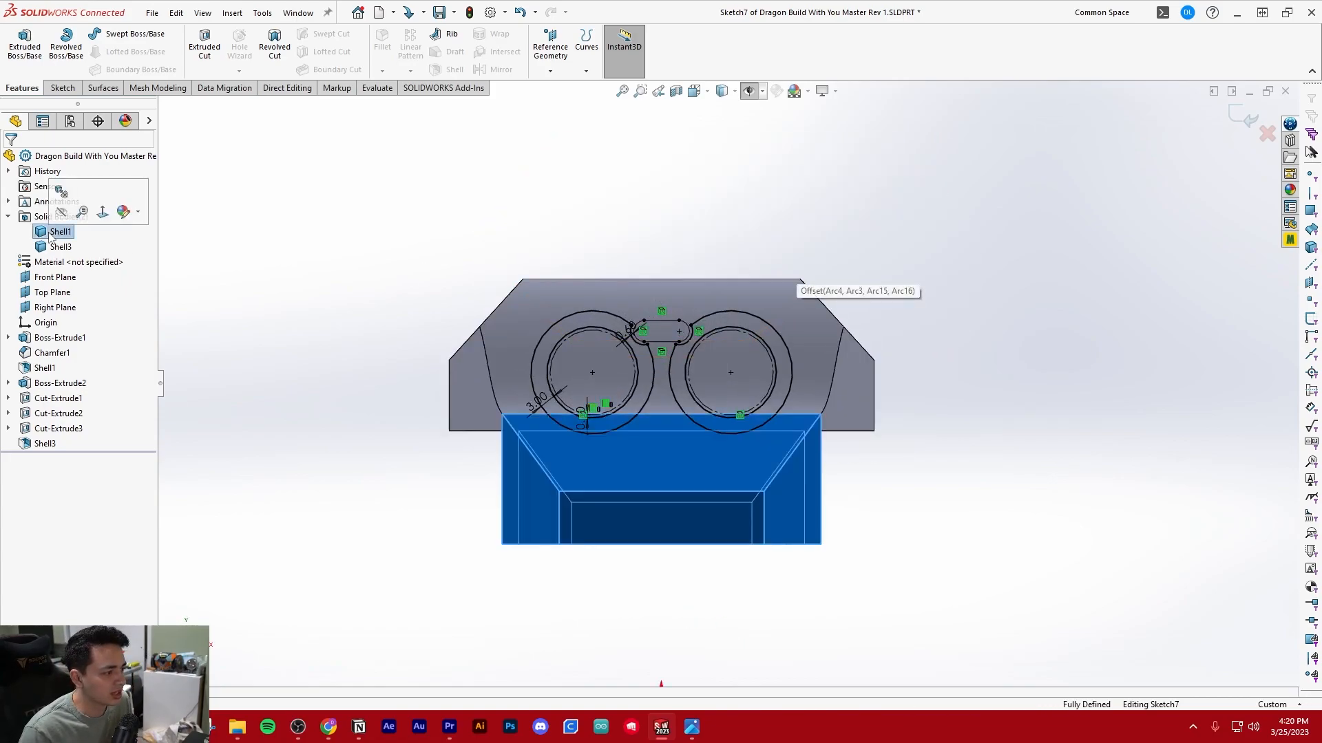
{"action": "left_click", "coordinate": [53, 249]}
{"action": "left_click", "coordinate": [301, 216]}
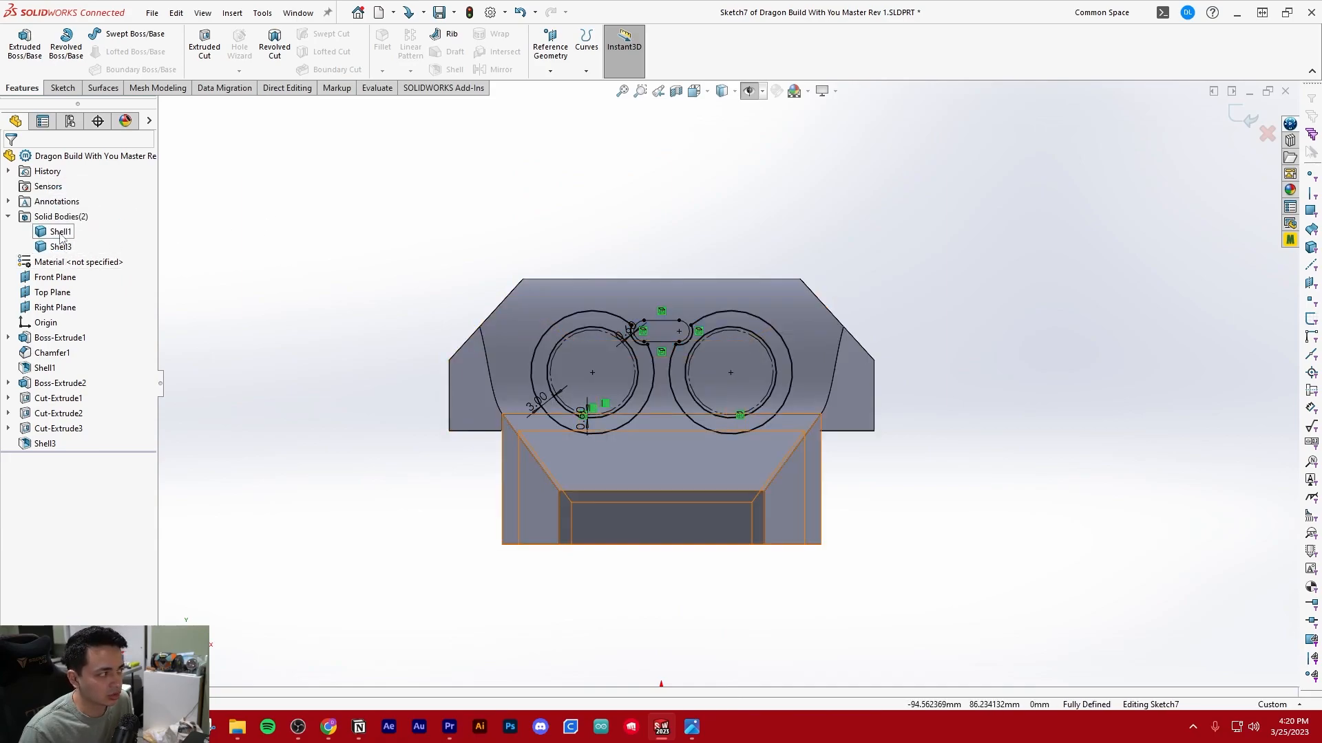
{"action": "scroll", "coordinate": [647, 359], "scroll_direction": "down", "scroll_amount": 3}
{"action": "mouse_move", "coordinate": [645, 362]}
{"action": "middle_mouse_down"}
{"action": "mouse_move", "coordinate": [538, 374]}
{"action": "mouse_move", "coordinate": [525, 360]}
{"action": "mouse_move", "coordinate": [592, 435]}
{"action": "mouse_move", "coordinate": [689, 460]}
{"action": "mouse_move", "coordinate": [748, 436]}
{"action": "middle_mouse_up"}
{"action": "scroll", "coordinate": [747, 433], "scroll_direction": "up", "scroll_amount": 4}
{"action": "key", "text": "ctrl+8"}
{"action": "scroll", "coordinate": [801, 328], "scroll_direction": "up", "scroll_amount": 2}
{"action": "scroll", "coordinate": [809, 294], "scroll_direction": "down", "scroll_amount": 3}
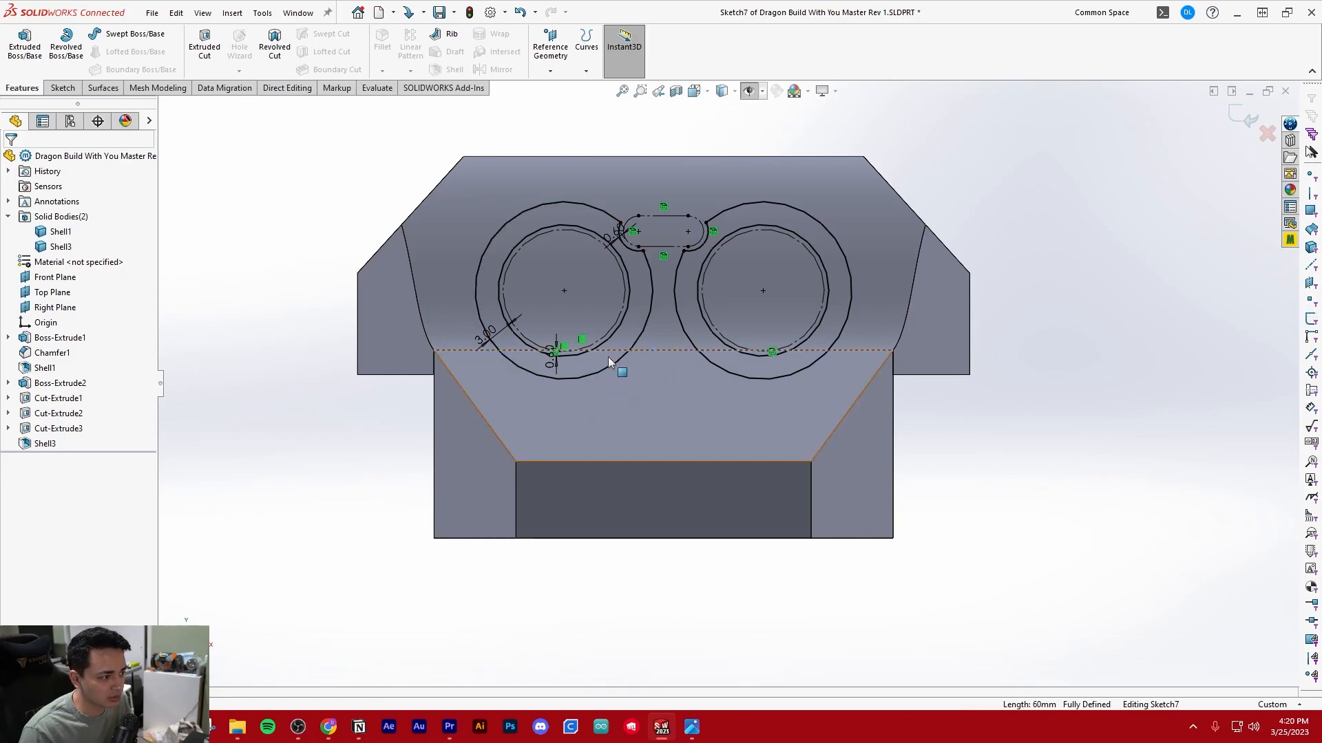
{"action": "scroll", "coordinate": [465, 461], "scroll_direction": "up", "scroll_amount": 5}
{"action": "scroll", "coordinate": [874, 342], "scroll_direction": "down", "scroll_amount": 4}
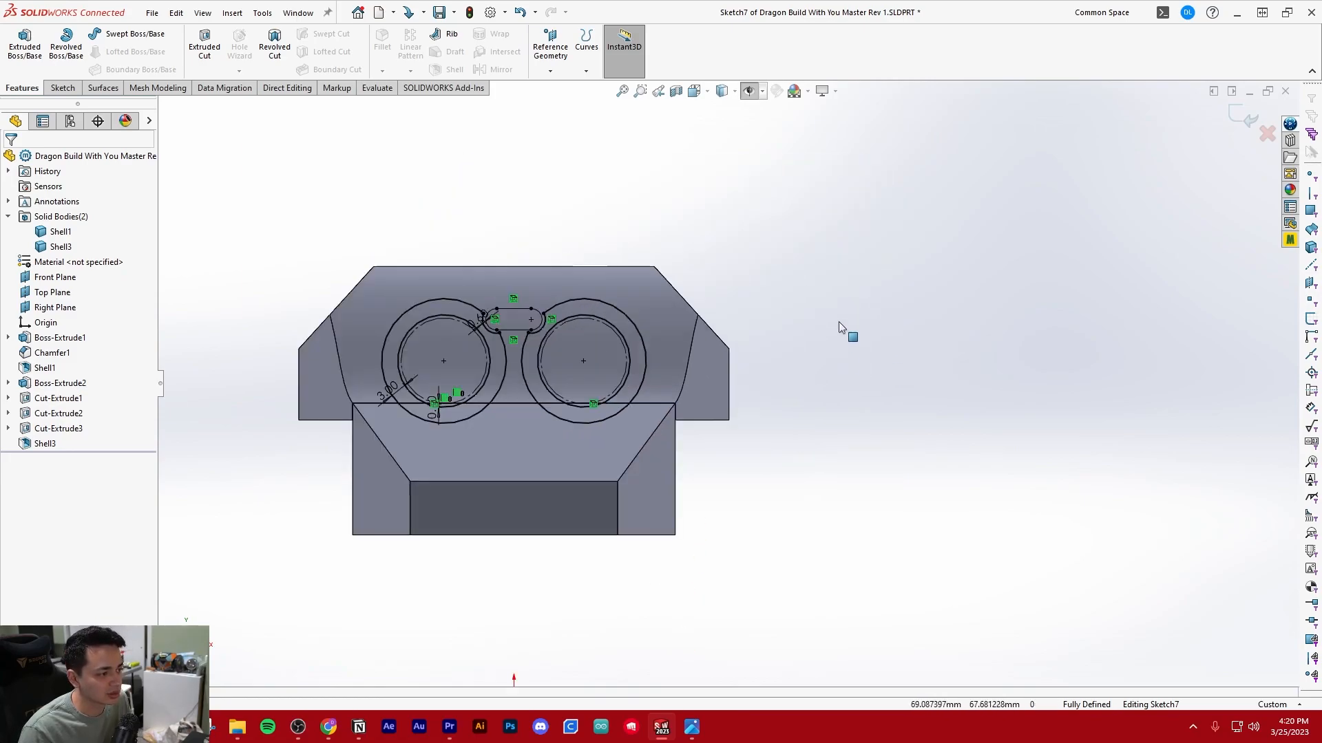
Exit the sensor ring sketch and roll the model history back to just after Boss-Extrude2
{"action": "left_click", "coordinate": [64, 88]}
{"action": "left_click", "coordinate": [19, 43]}
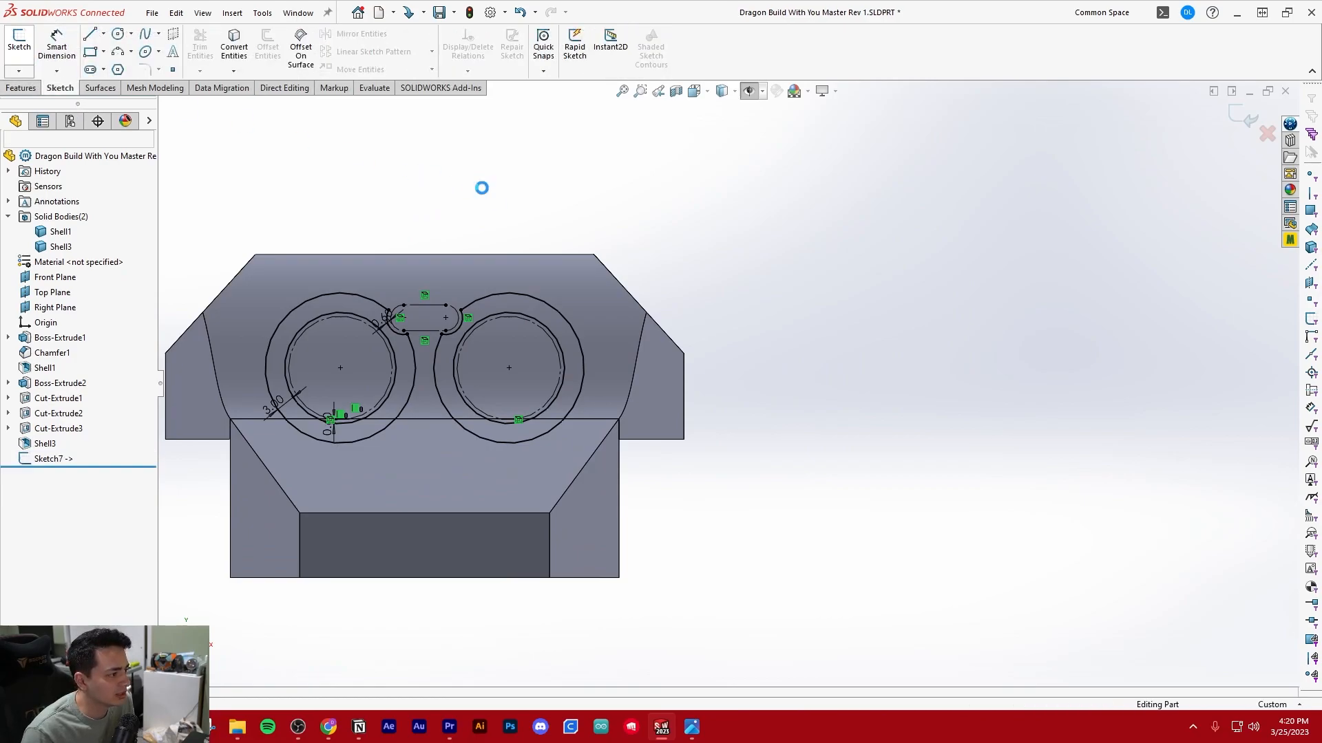
{"action": "mouse_move", "coordinate": [389, 208]}
{"action": "middle_mouse_down"}
{"action": "mouse_move", "coordinate": [535, 321]}
{"action": "mouse_move", "coordinate": [448, 126]}
{"action": "mouse_move", "coordinate": [551, 348]}
{"action": "middle_mouse_up"}
{"action": "scroll", "coordinate": [592, 413], "scroll_direction": "up", "scroll_amount": 3}
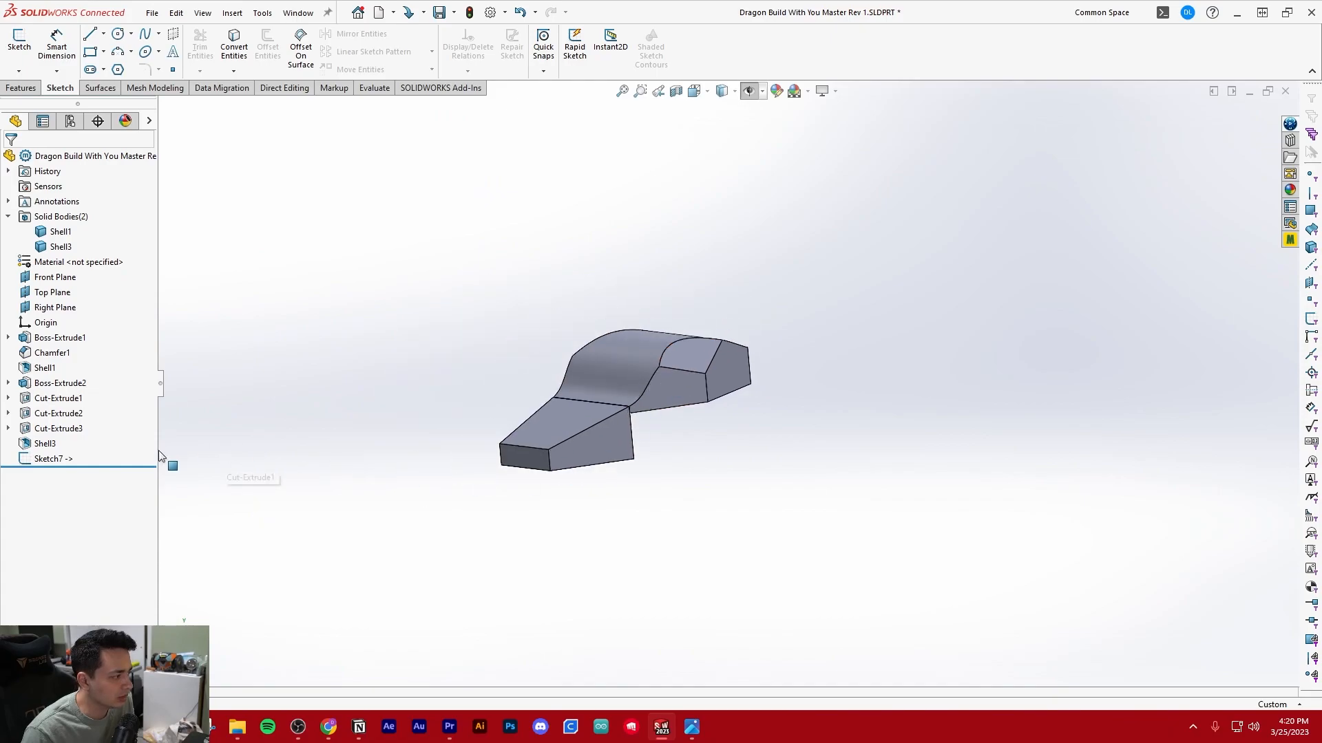
{"action": "mouse_move", "coordinate": [142, 466]}
{"action": "left_mouse_down"}
{"action": "mouse_move", "coordinate": [137, 385]}
{"action": "mouse_move", "coordinate": [122, 494]}
{"action": "mouse_move", "coordinate": [124, 331]}
{"action": "mouse_move", "coordinate": [120, 383]}
{"action": "left_mouse_up"}
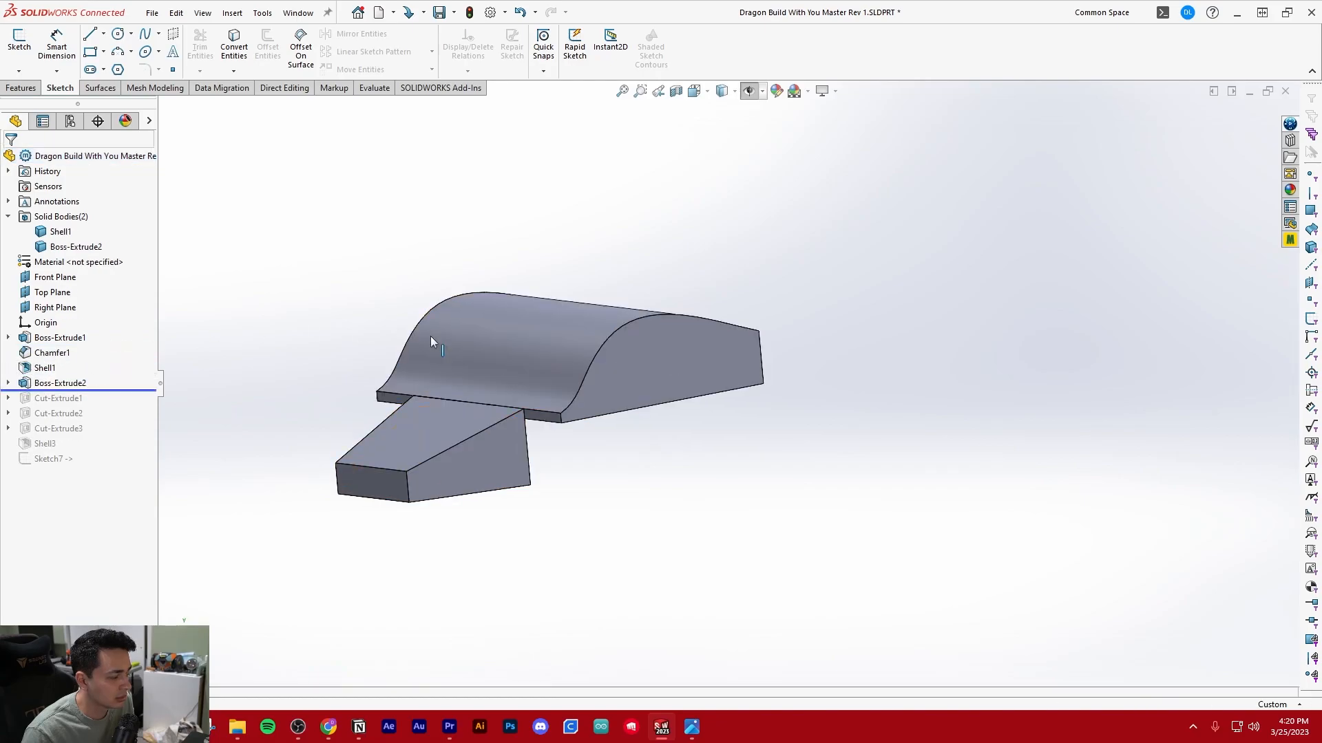
Open Sketch2, the side profile of the head extrusion Boss-Extrude2, for editing
{"action": "middle_click_drag", "start_coordinate": [543, 430], "coordinate": [500, 382]}
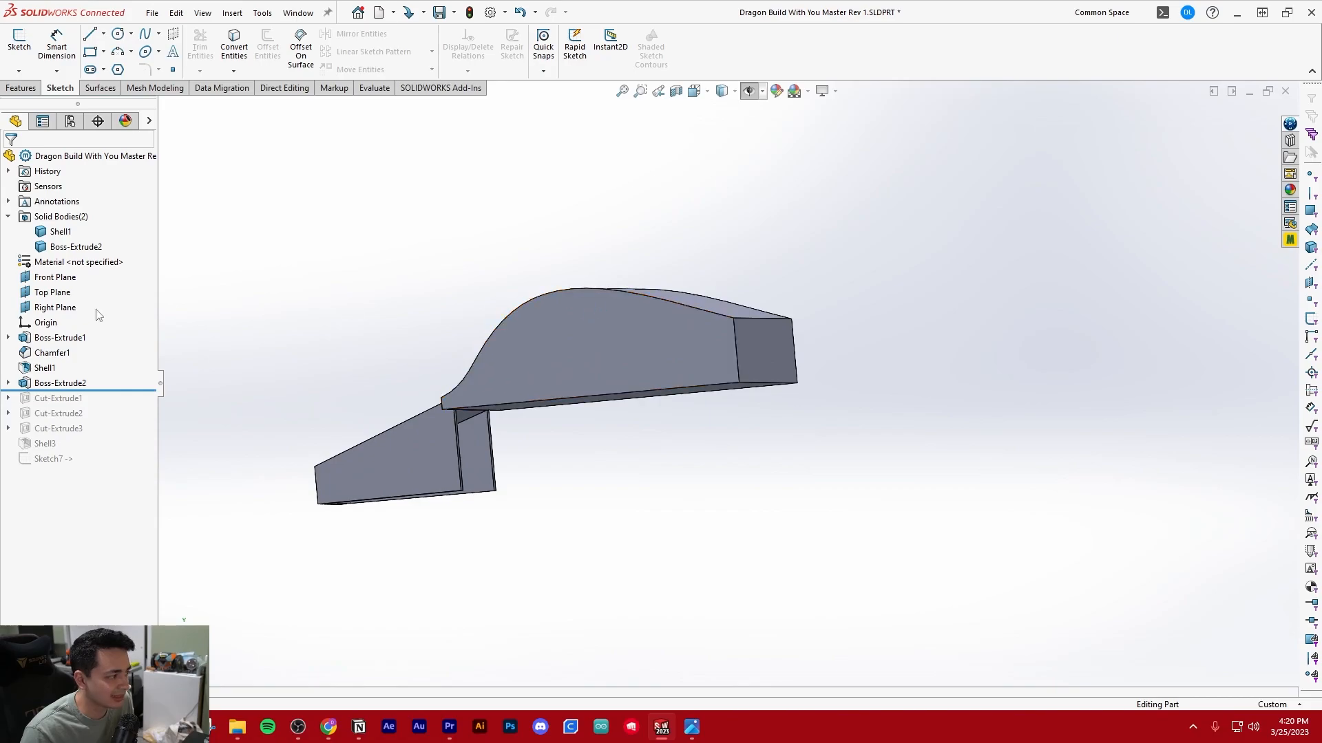
{"action": "left_click", "coordinate": [8, 382]}
{"action": "left_click", "coordinate": [73, 398]}
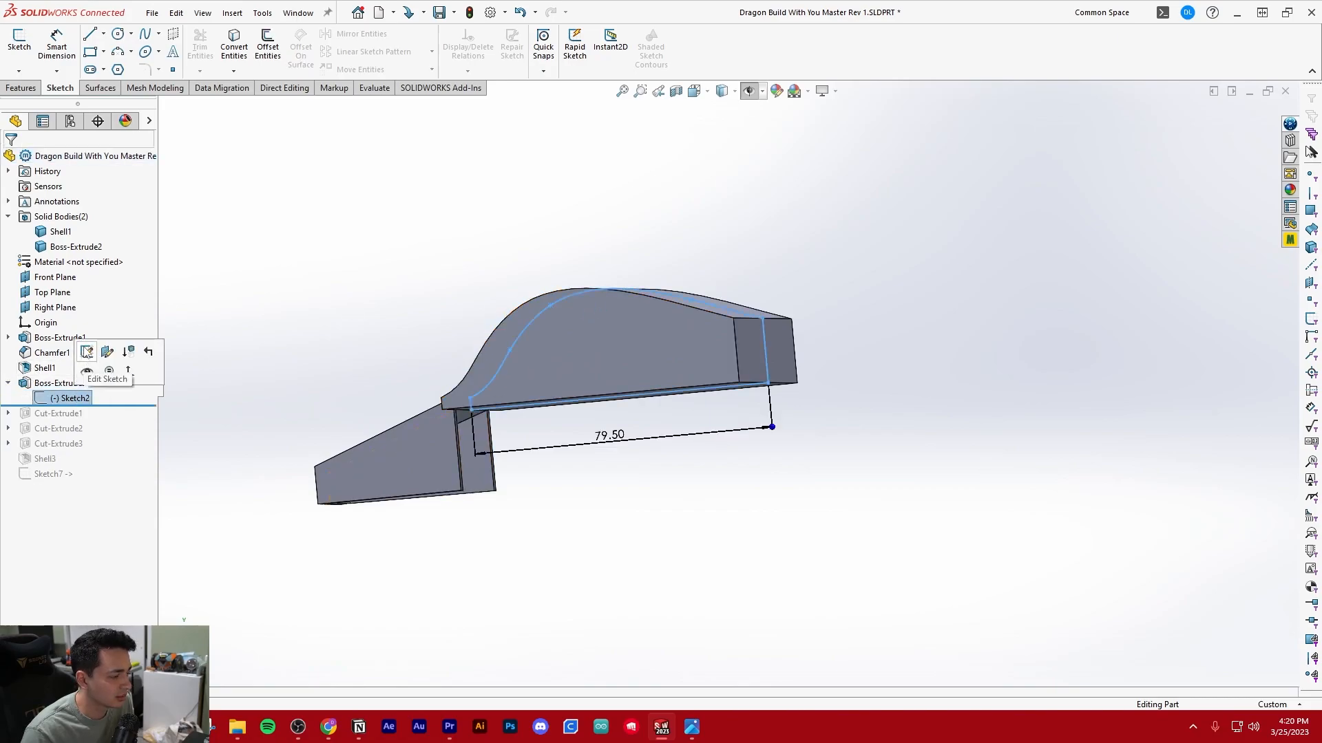
{"action": "left_click", "coordinate": [87, 352]}
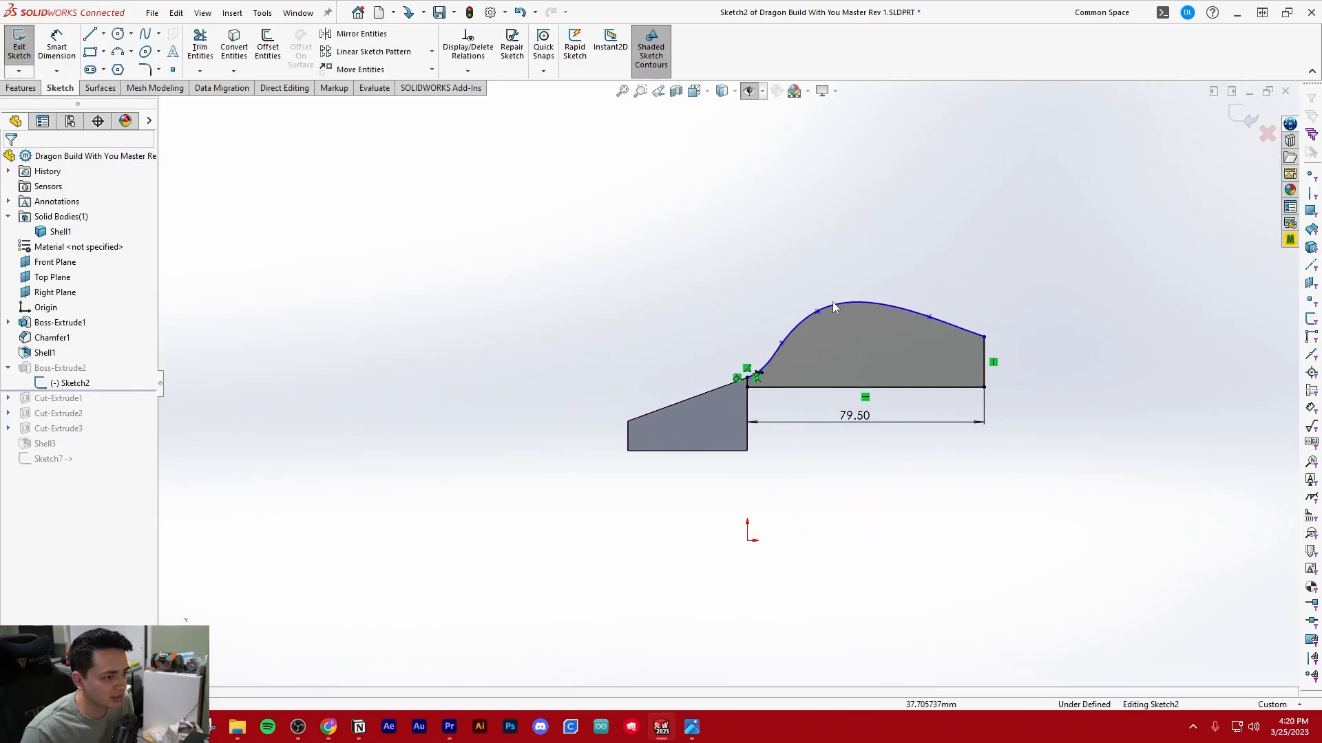
Reshape the head profile spline in Sketch2 by moving its three interior points to heights of about 69.3, 79.2 and 74.6 mm
{"action": "scroll", "coordinate": [828, 344], "scroll_direction": "down", "scroll_amount": 3}
{"action": "scroll", "coordinate": [757, 372], "scroll_direction": "up", "scroll_amount": 1}
{"action": "scroll", "coordinate": [641, 398], "scroll_direction": "down", "scroll_amount": 2}
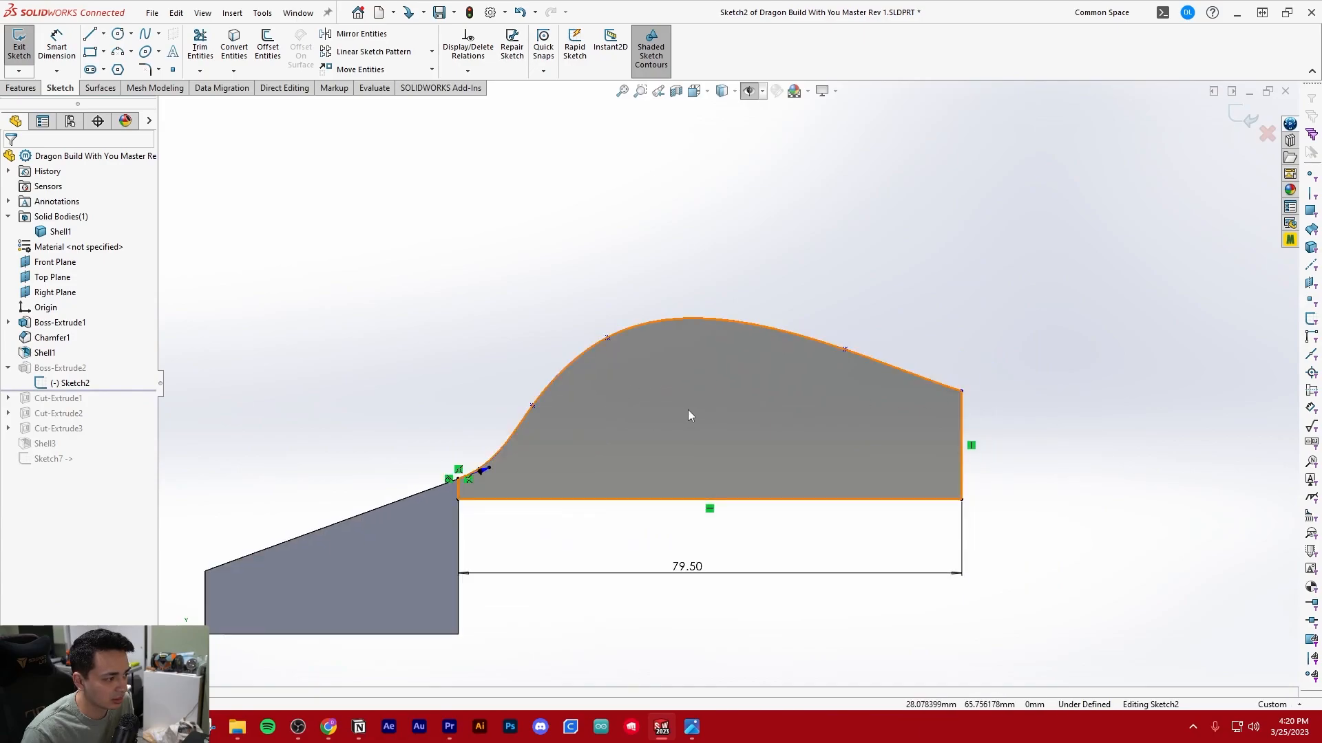
{"action": "scroll", "coordinate": [658, 413], "scroll_direction": "down", "scroll_amount": 1}
{"action": "left_click", "coordinate": [438, 482]}
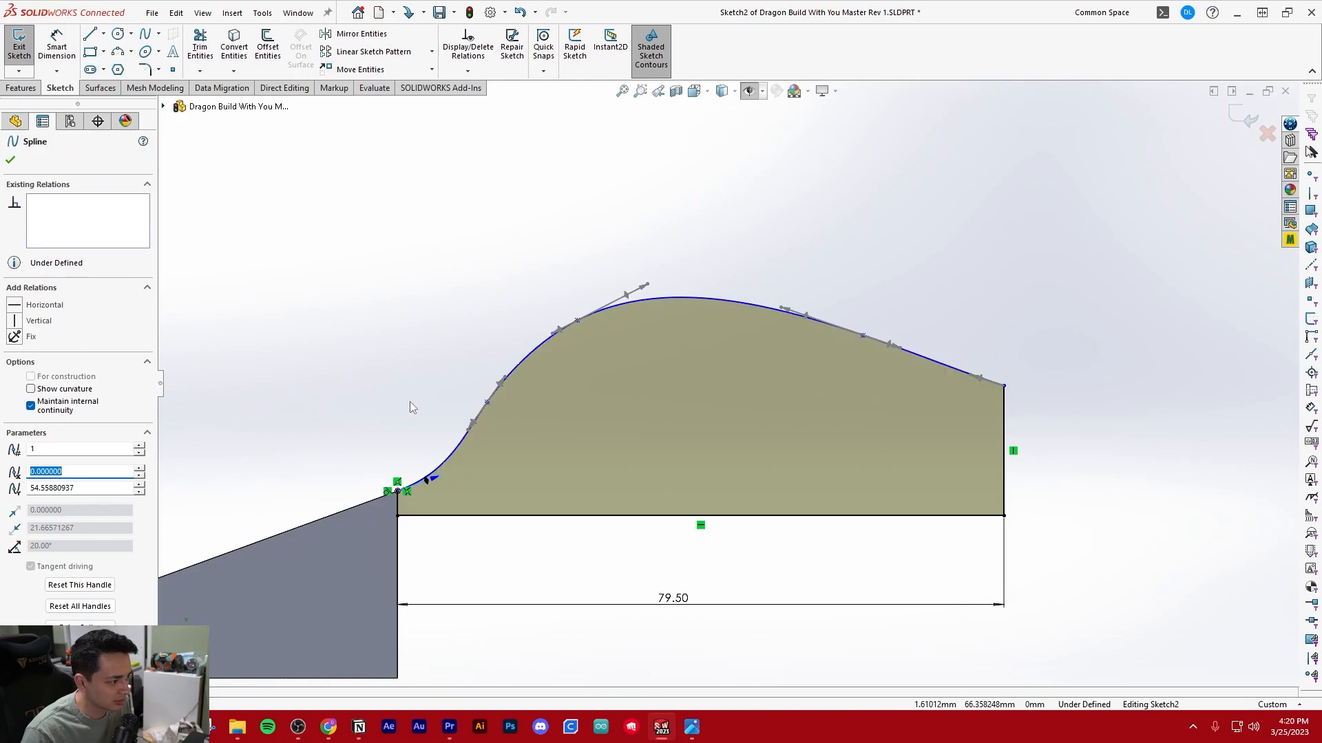
{"action": "key", "text": "ctrl+z"}
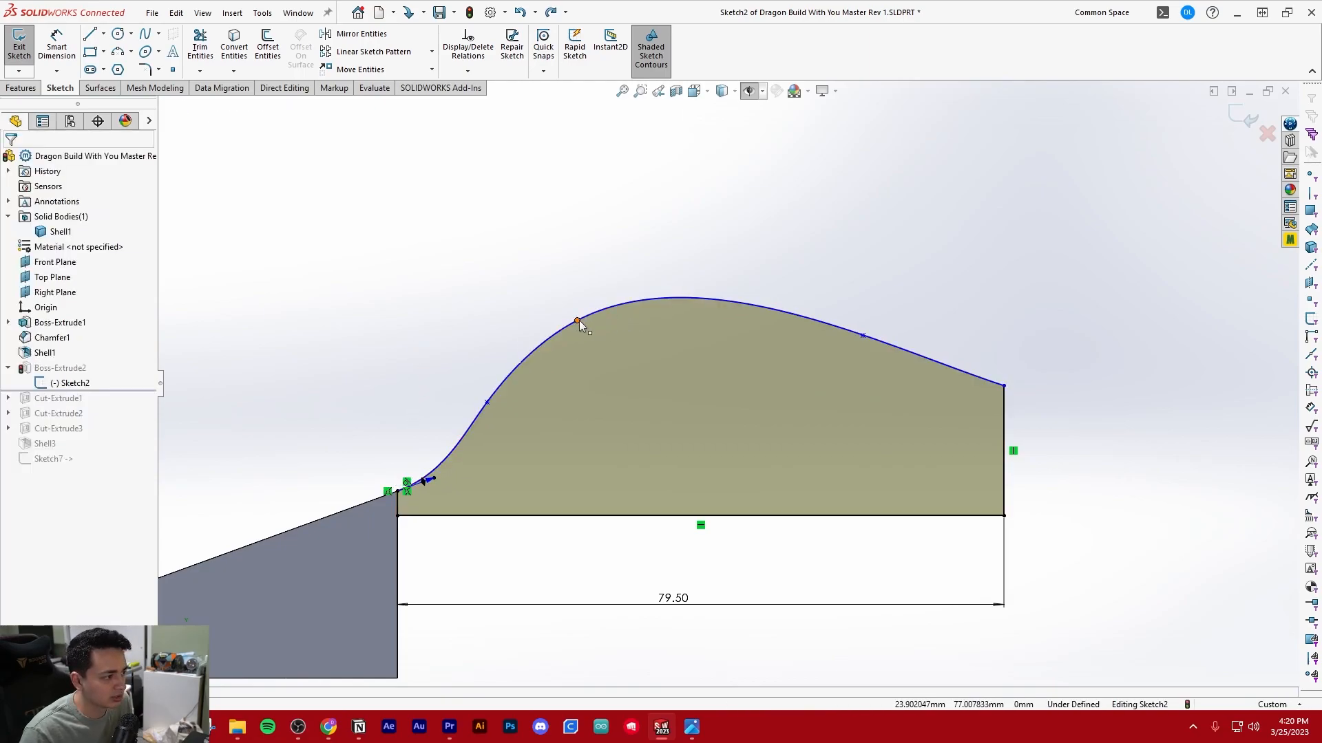
{"action": "left_click_drag", "start_coordinate": [579, 320], "coordinate": [598, 304]}
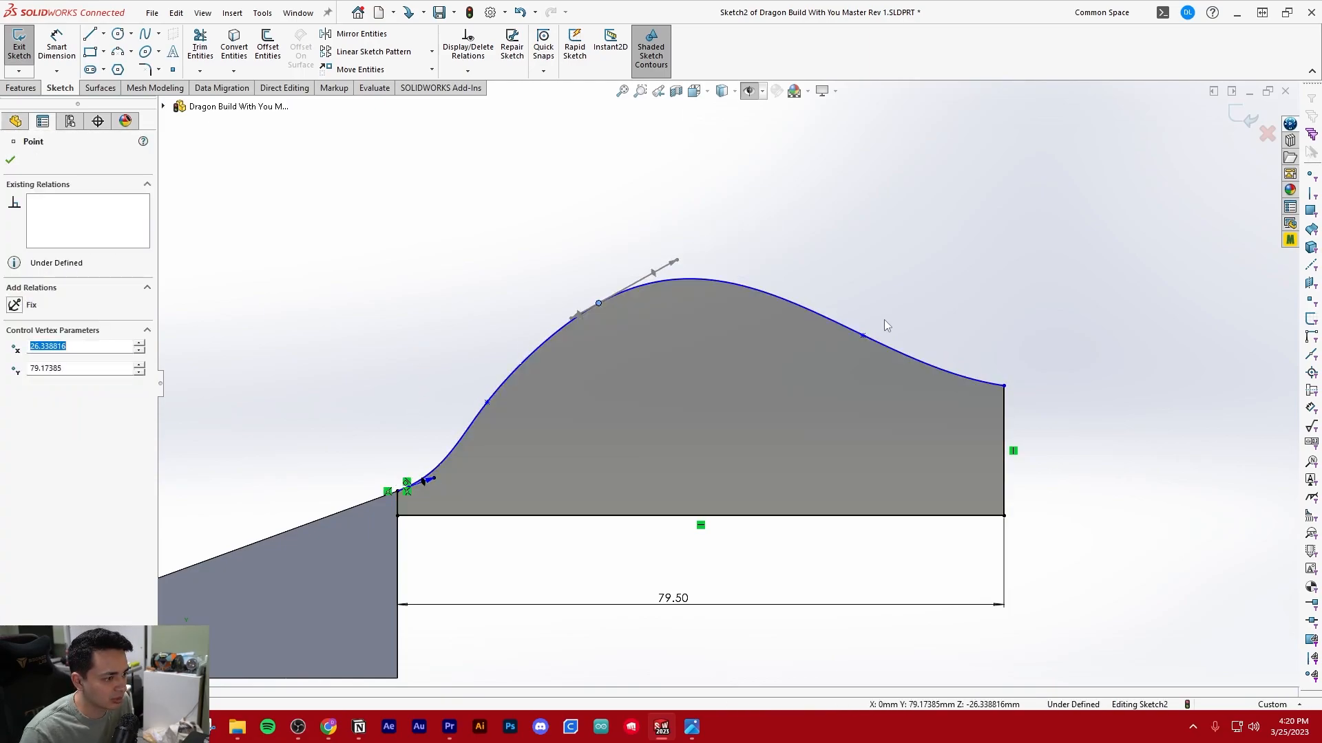
{"action": "left_click_drag", "start_coordinate": [867, 342], "coordinate": [887, 341]}
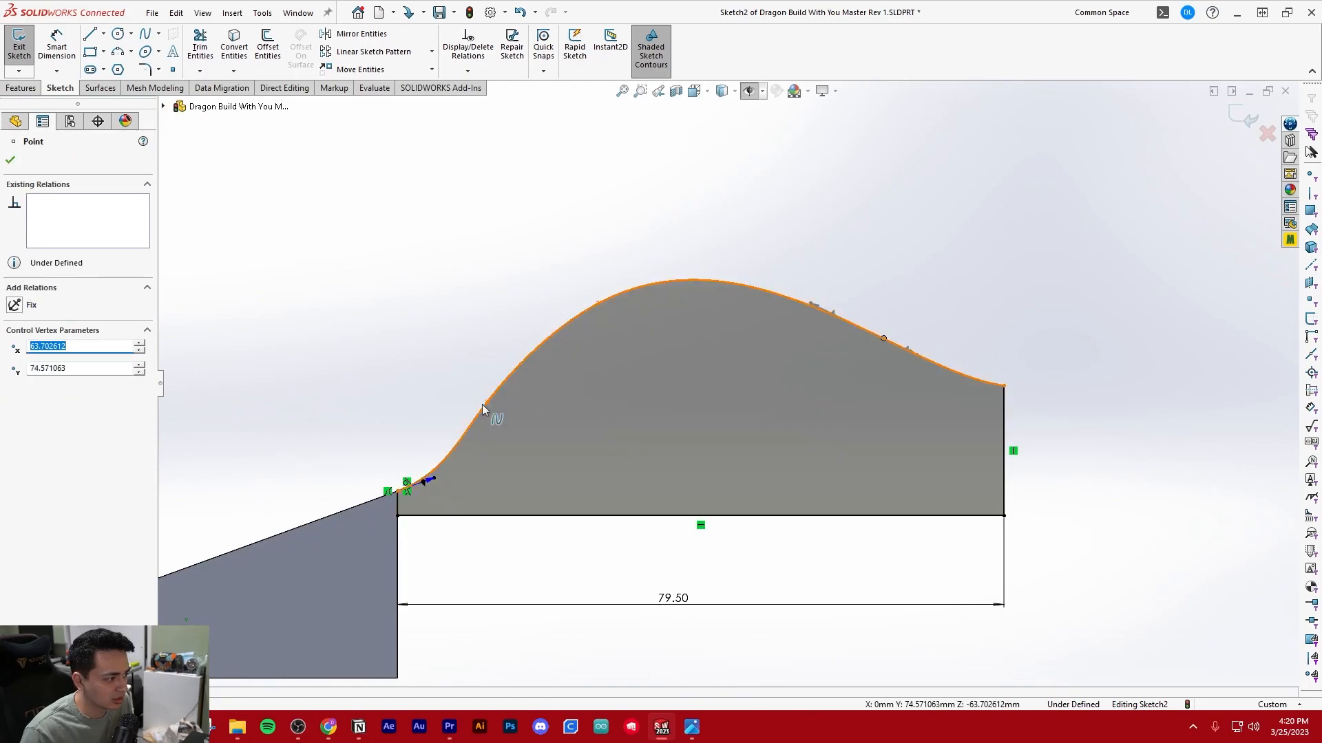
{"action": "left_click_drag", "start_coordinate": [495, 396], "coordinate": [501, 378]}
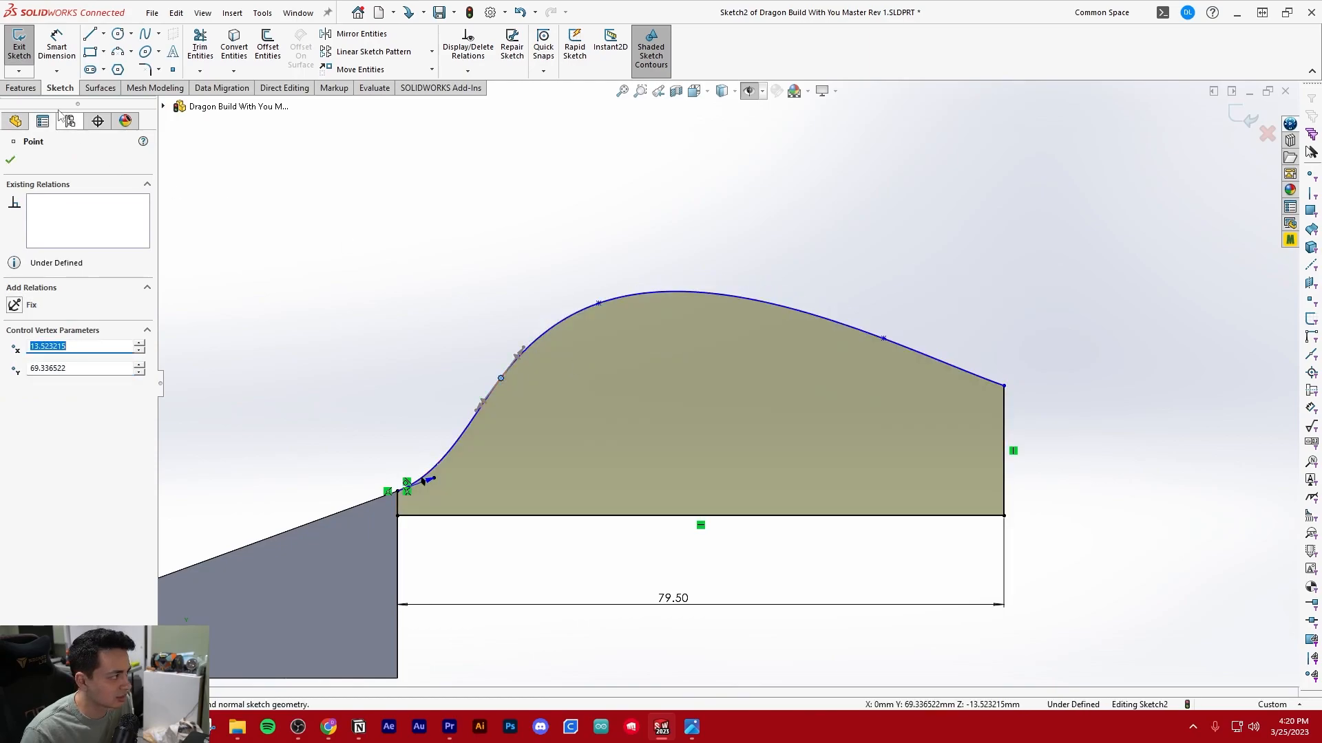
Exit Sketch2 and roll the model history forward to the end, past Sketch7
{"action": "left_click", "coordinate": [18, 45]}
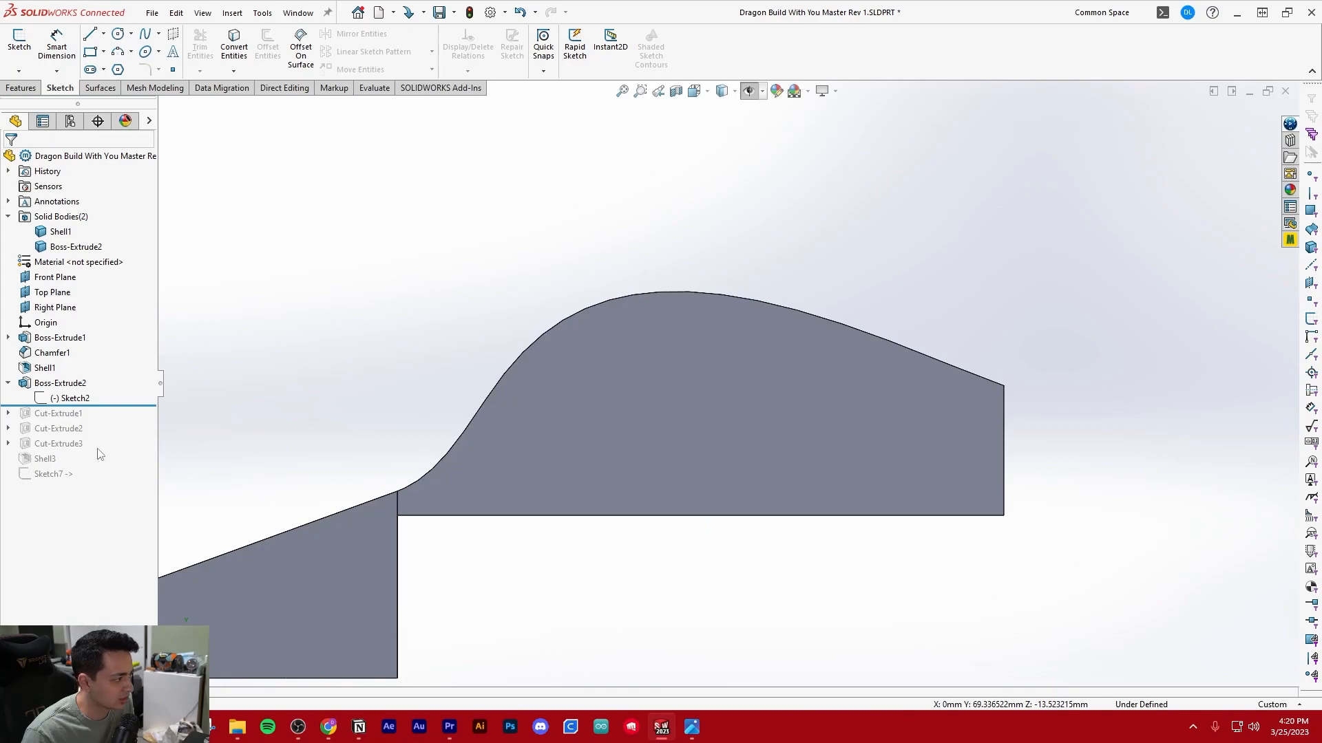
{"action": "left_click_drag", "start_coordinate": [136, 403], "coordinate": [119, 436]}
{"action": "left_click_drag", "start_coordinate": [85, 483], "coordinate": [84, 483]}
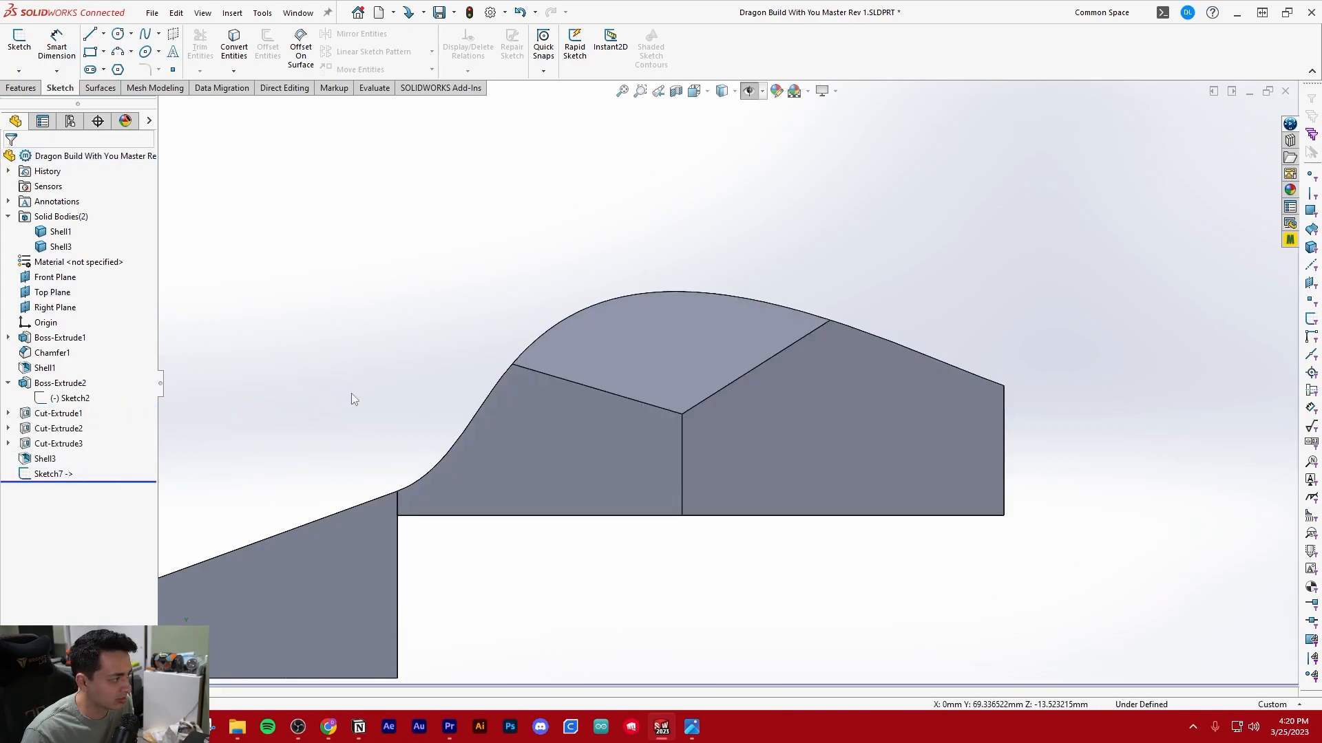
Switch to the Dragon Build With You Assy Rev 1 assembly and section it along the Right Plane to show the sensor inside the head
{"action": "scroll", "coordinate": [460, 404], "scroll_direction": "up", "scroll_amount": 3}
{"action": "mouse_move", "coordinate": [461, 404]}
{"action": "middle_mouse_down"}
{"action": "mouse_move", "coordinate": [739, 467]}
{"action": "mouse_move", "coordinate": [758, 427]}
{"action": "mouse_move", "coordinate": [466, 257]}
{"action": "middle_mouse_up"}
{"action": "left_click", "coordinate": [300, 14]}
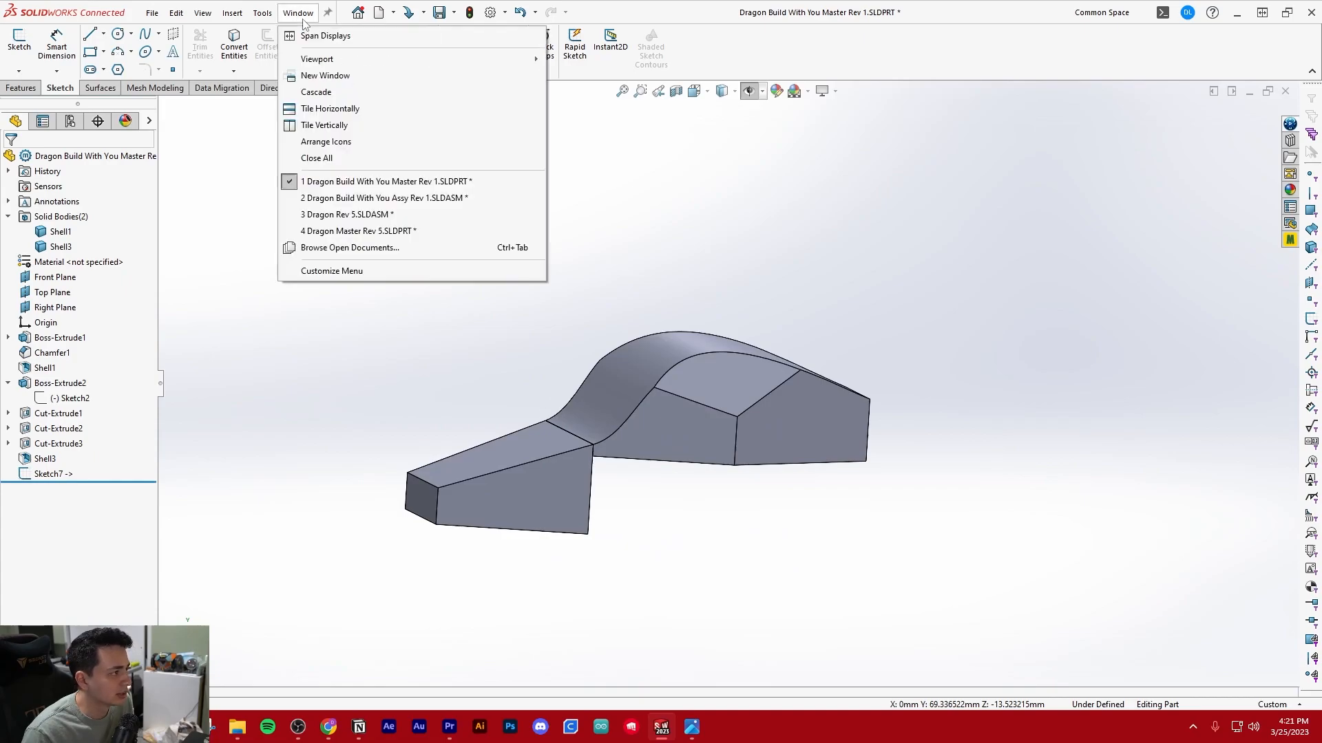
{"action": "left_click", "coordinate": [365, 198]}
{"action": "middle_click_drag", "start_coordinate": [365, 205], "coordinate": [690, 234]}
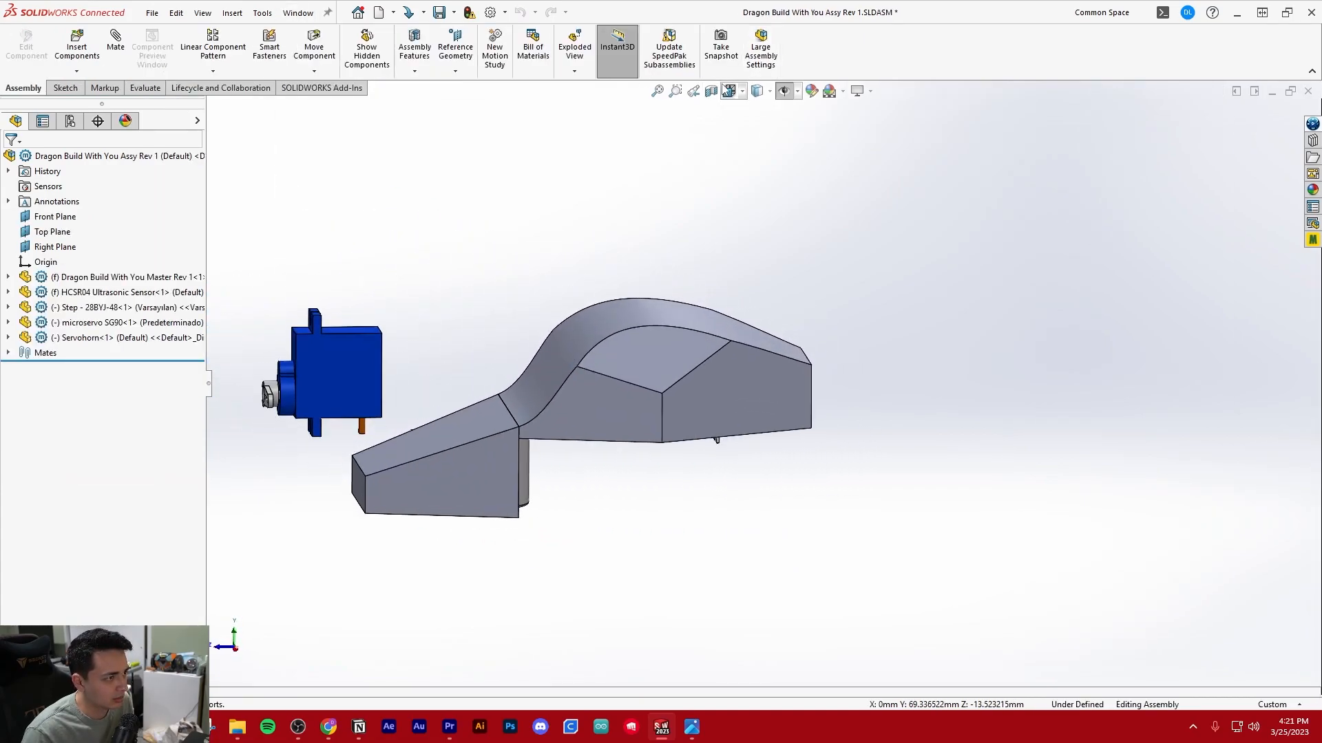
{"action": "left_click", "coordinate": [711, 91]}
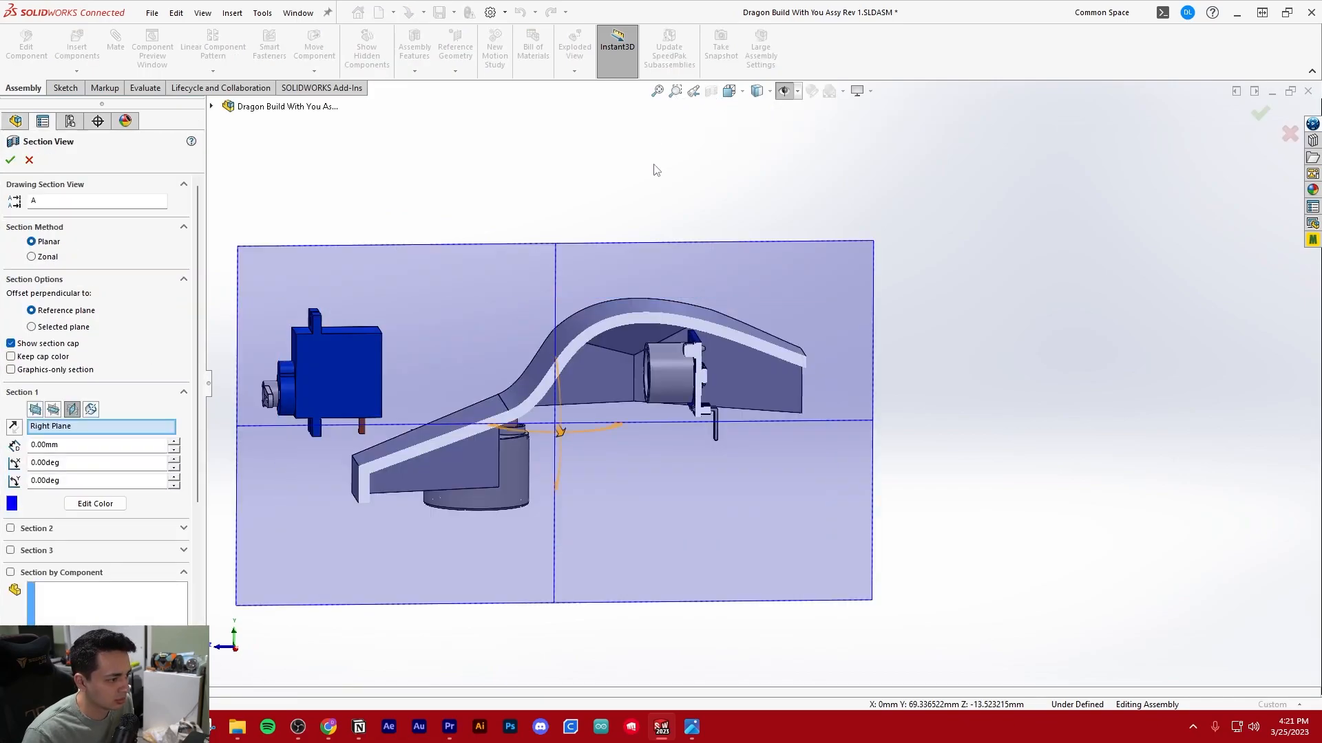
{"action": "left_click", "coordinate": [10, 160]}
{"action": "middle_click_drag", "start_coordinate": [629, 375], "coordinate": [704, 282]}
{"action": "scroll", "coordinate": [699, 285], "scroll_direction": "down", "scroll_amount": 3}
{"action": "scroll", "coordinate": [697, 286], "scroll_direction": "down", "scroll_amount": 2}
{"action": "scroll", "coordinate": [697, 287], "scroll_direction": "up", "scroll_amount": 1}
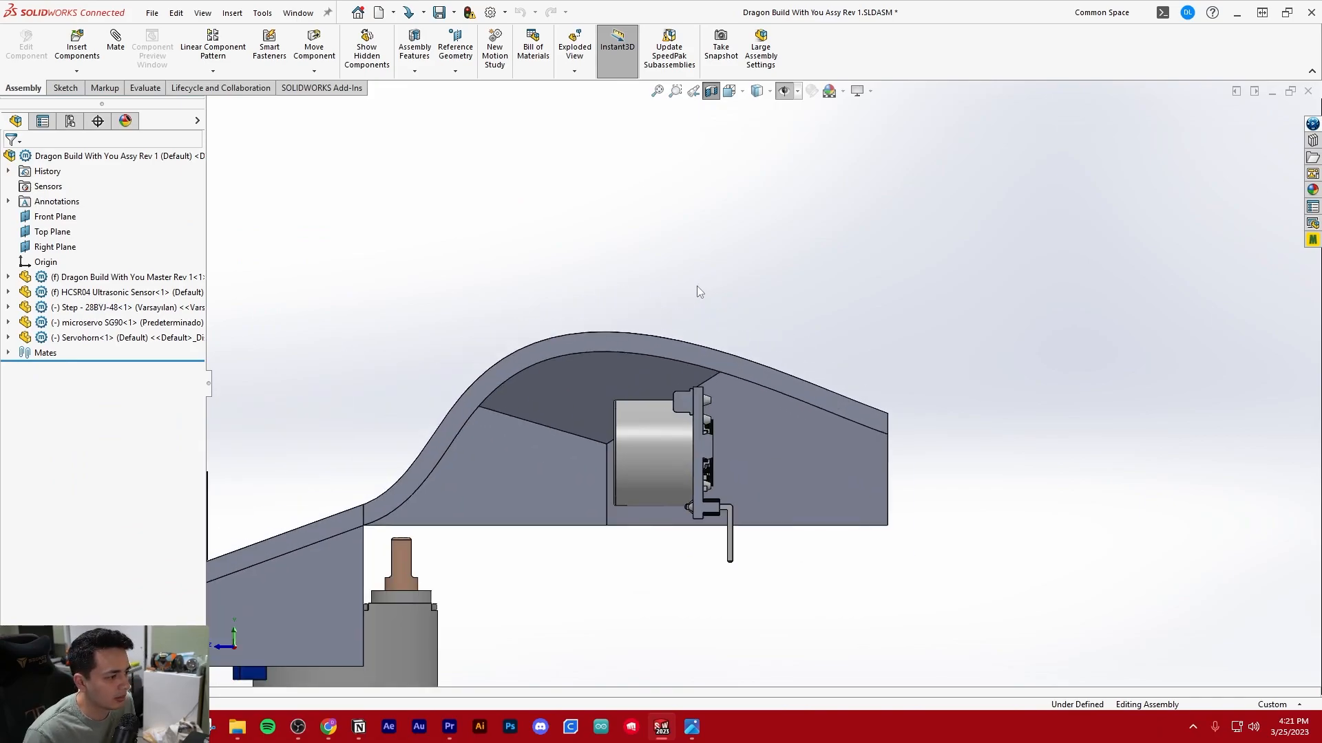
Float the HCSR04 Ultrasonic Sensor and move it slightly up along Y inside the head shell
{"action": "left_click", "coordinate": [130, 295]}
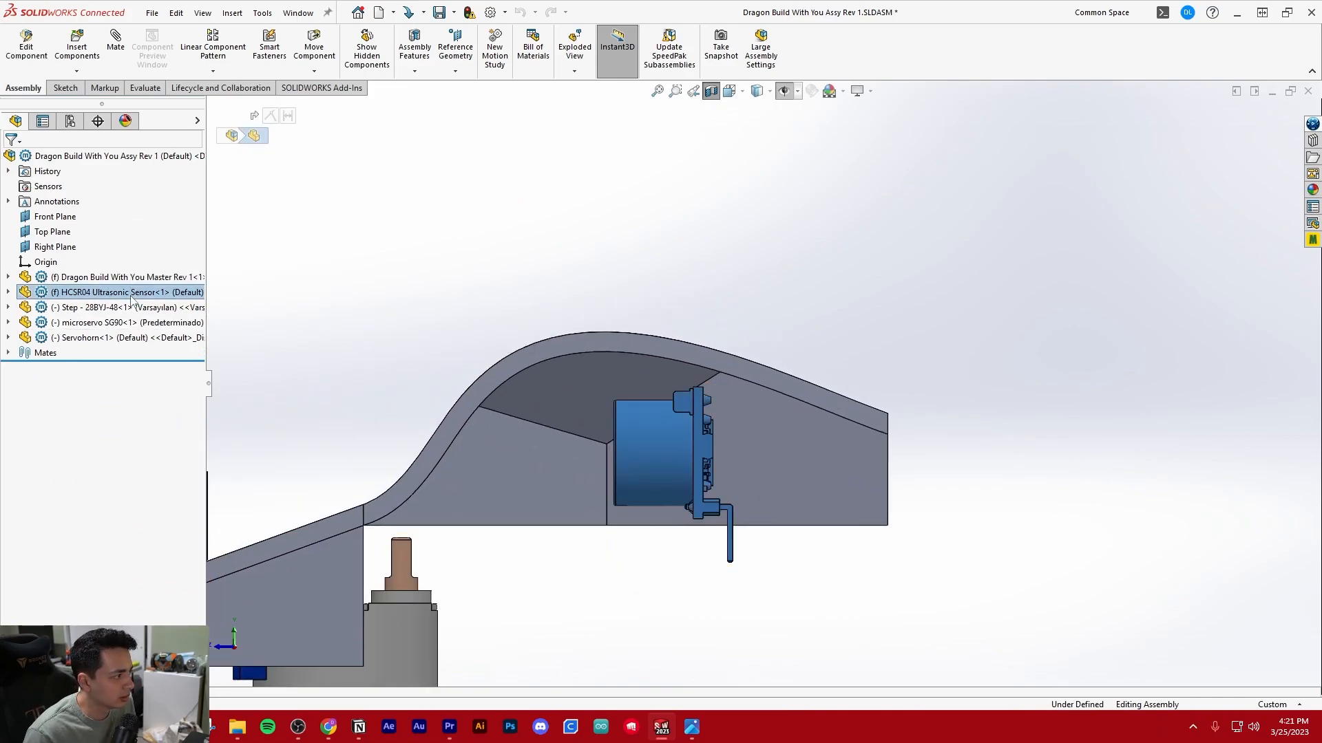
{"action": "right_click", "coordinate": [131, 293]}
{"action": "left_click", "coordinate": [162, 428]}
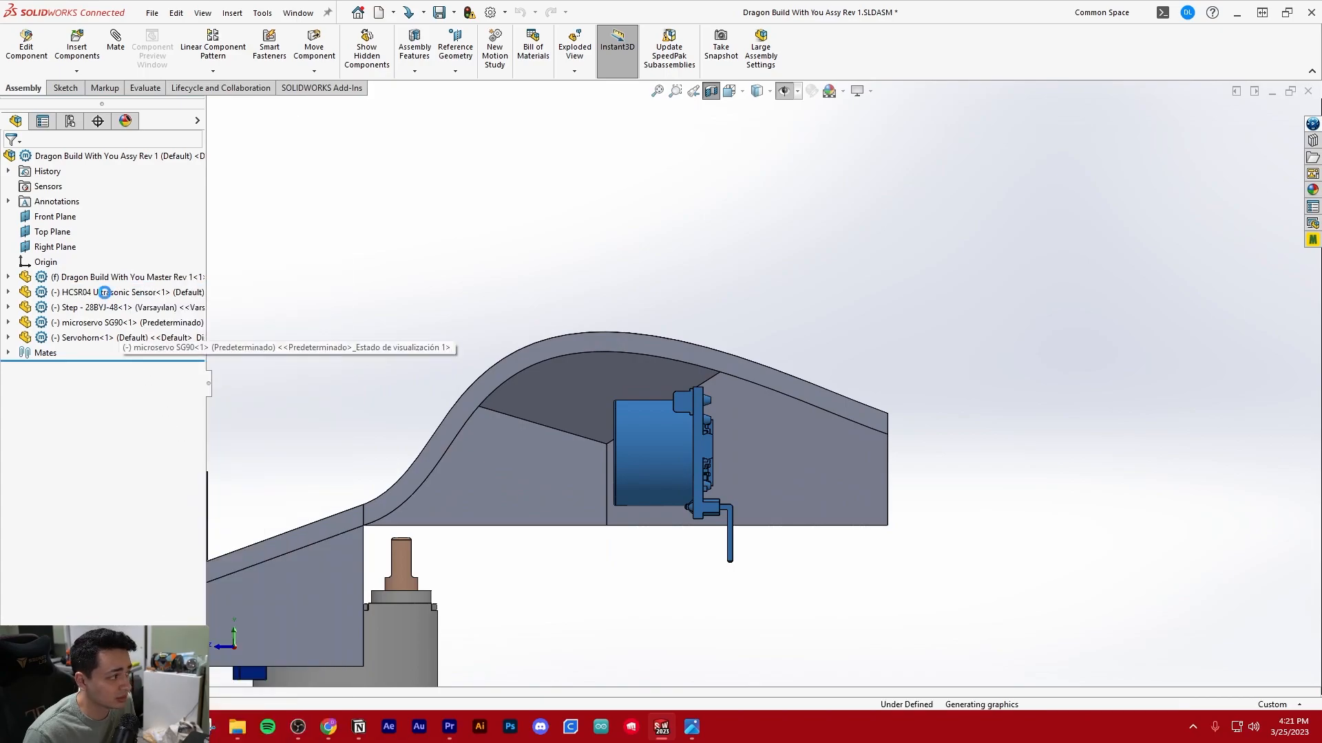
{"action": "left_click", "coordinate": [107, 293]}
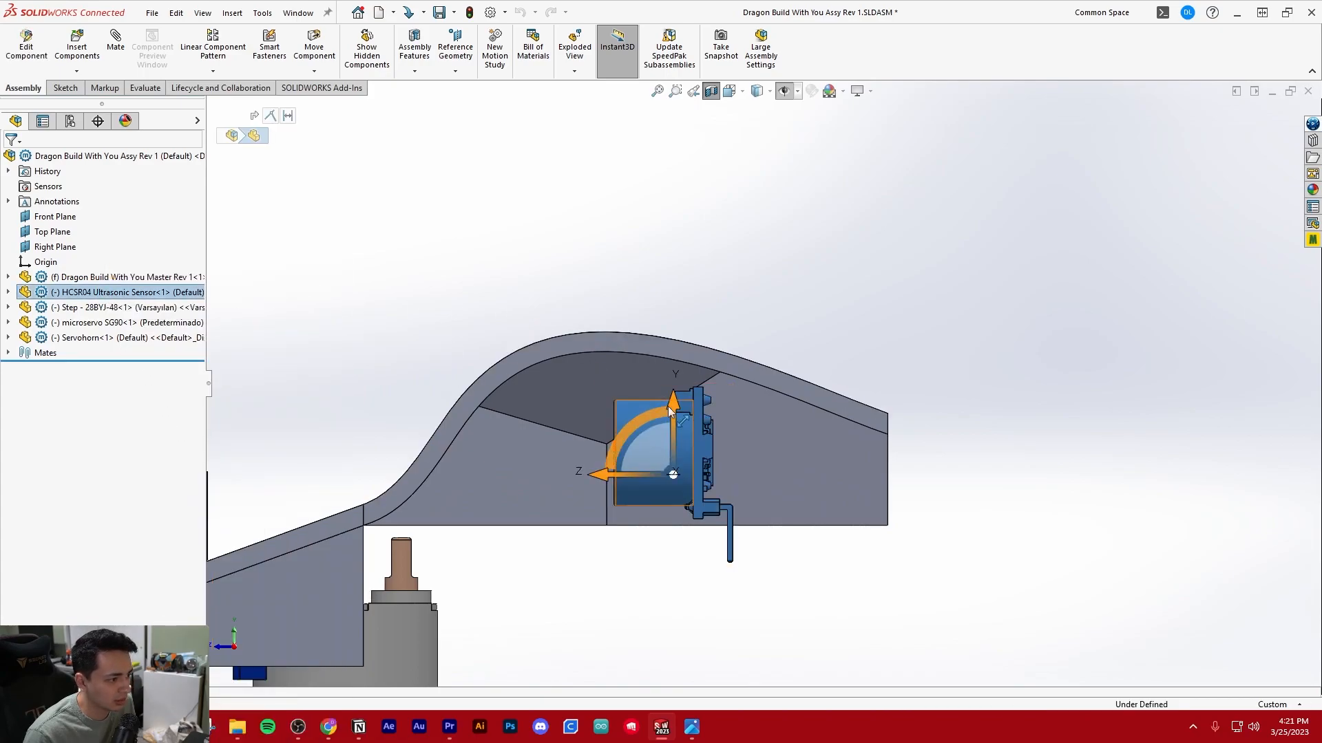
{"action": "left_click_drag", "start_coordinate": [674, 406], "coordinate": [675, 387]}
{"action": "scroll", "coordinate": [744, 389], "scroll_direction": "down", "scroll_amount": 2}
{"action": "scroll", "coordinate": [704, 391], "scroll_direction": "up", "scroll_amount": 2}
Fix the HCSR04 Ultrasonic Sensor at its raised position
{"action": "left_click", "coordinate": [387, 258]}
{"action": "left_click", "coordinate": [101, 287]}
{"action": "right_click", "coordinate": [101, 292]}
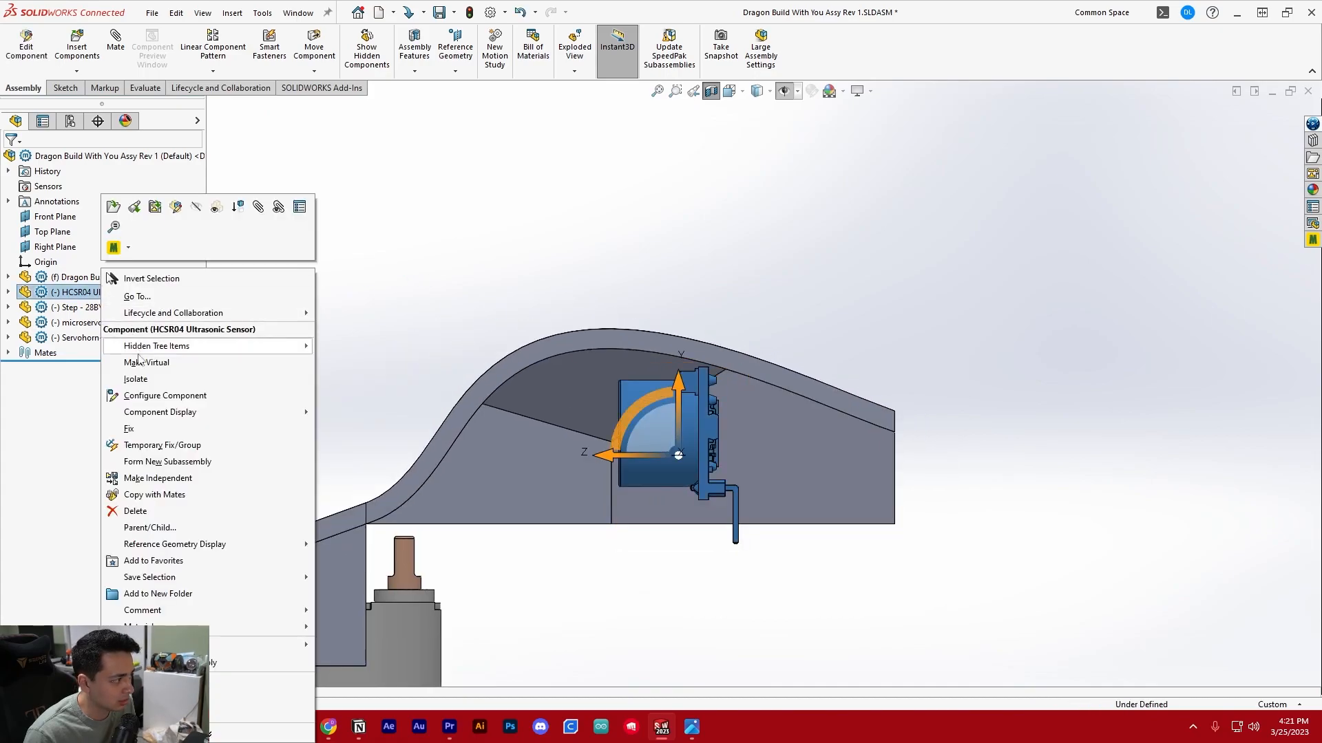
{"action": "left_click", "coordinate": [524, 302]}
{"action": "left_click", "coordinate": [527, 302]}
Edit the master part within the assembly and examine the Sketch7 sensor rings against the head from the front
{"action": "scroll", "coordinate": [526, 302], "scroll_direction": "up", "scroll_amount": 3}
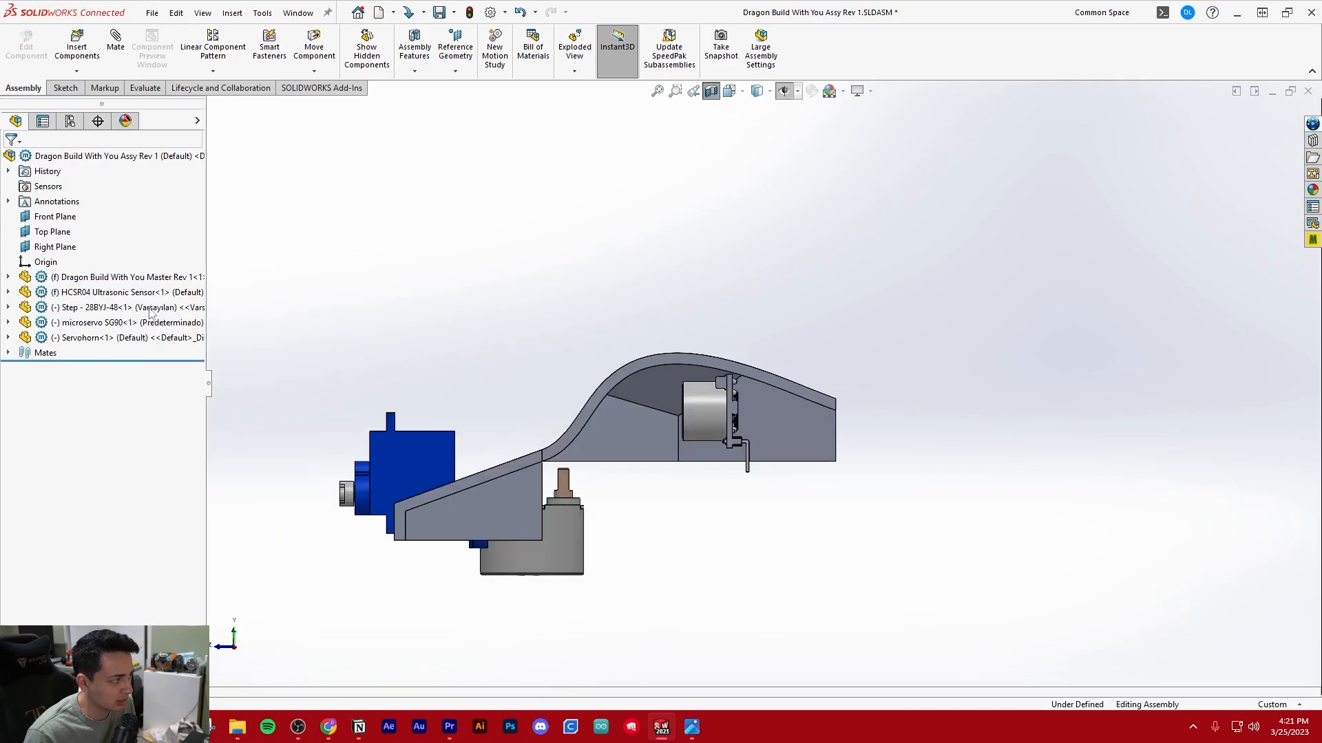
{"action": "left_click", "coordinate": [132, 279]}
{"action": "left_click", "coordinate": [29, 55]}
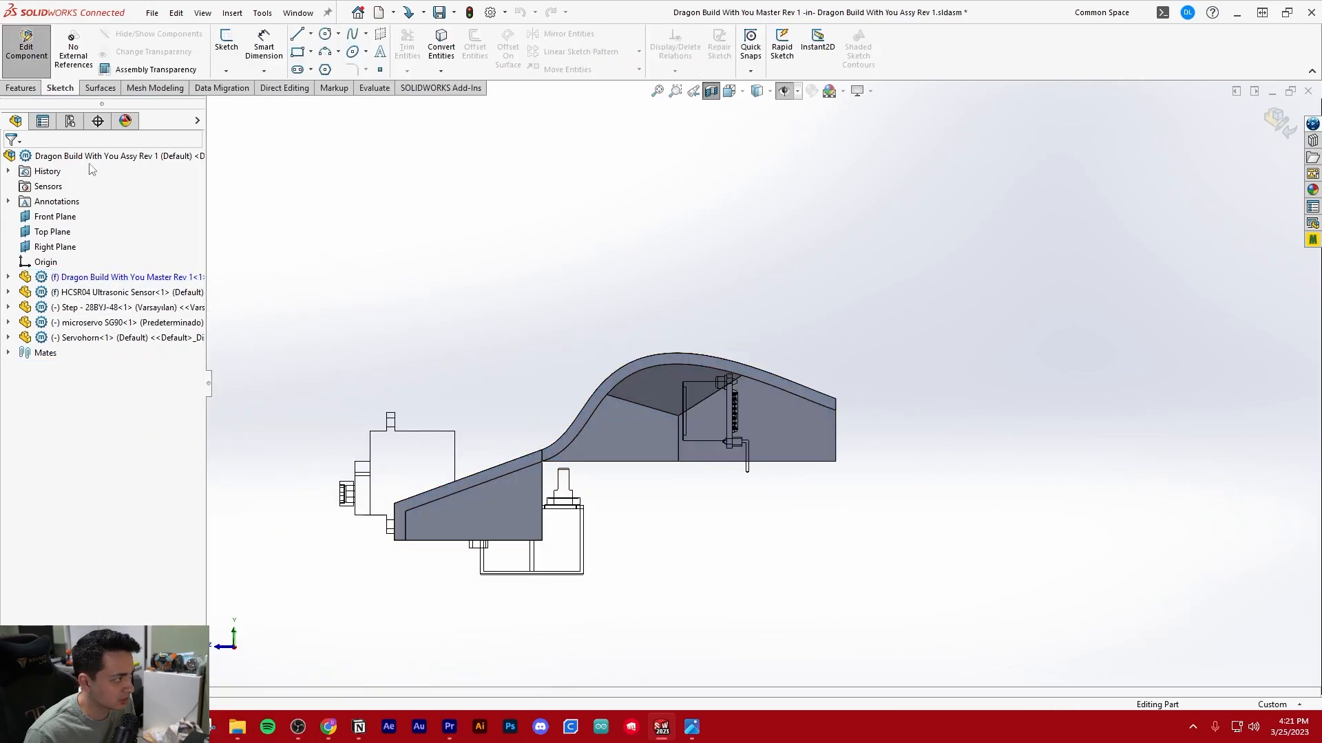
{"action": "left_click", "coordinate": [8, 278]}
{"action": "middle_click_drag", "start_coordinate": [599, 384], "coordinate": [750, 409]}
{"action": "key", "text": "ctrl+1"}
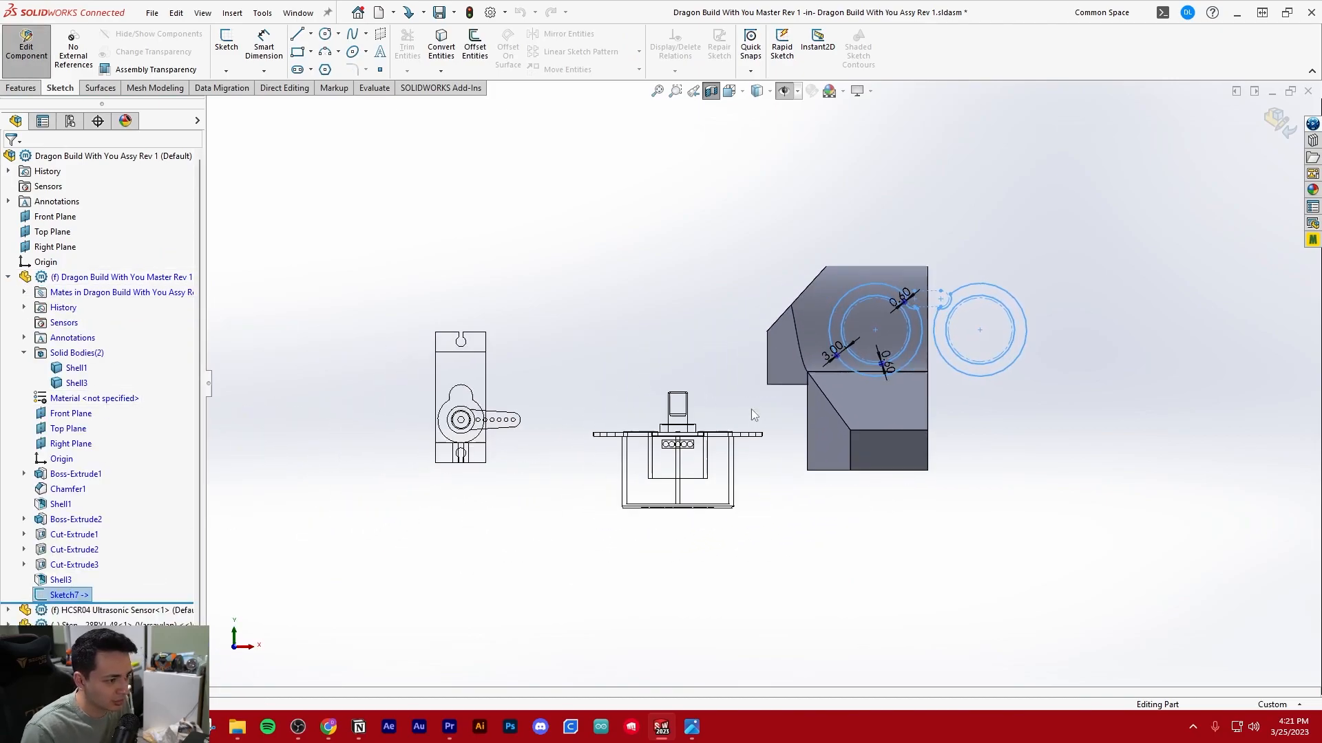
{"action": "scroll", "coordinate": [985, 337], "scroll_direction": "down", "scroll_amount": 5}
{"action": "scroll", "coordinate": [936, 331], "scroll_direction": "up", "scroll_amount": 6}
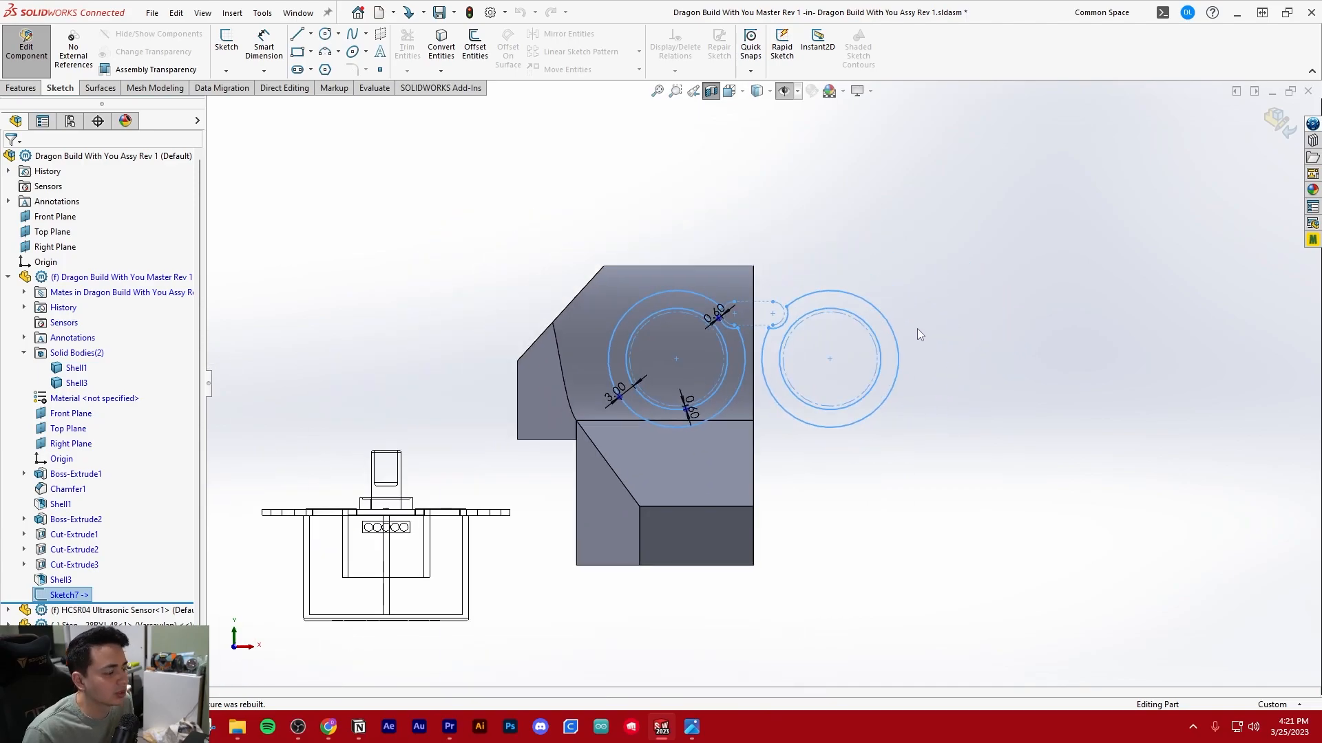
{"action": "scroll", "coordinate": [860, 300], "scroll_direction": "down", "scroll_amount": 4}
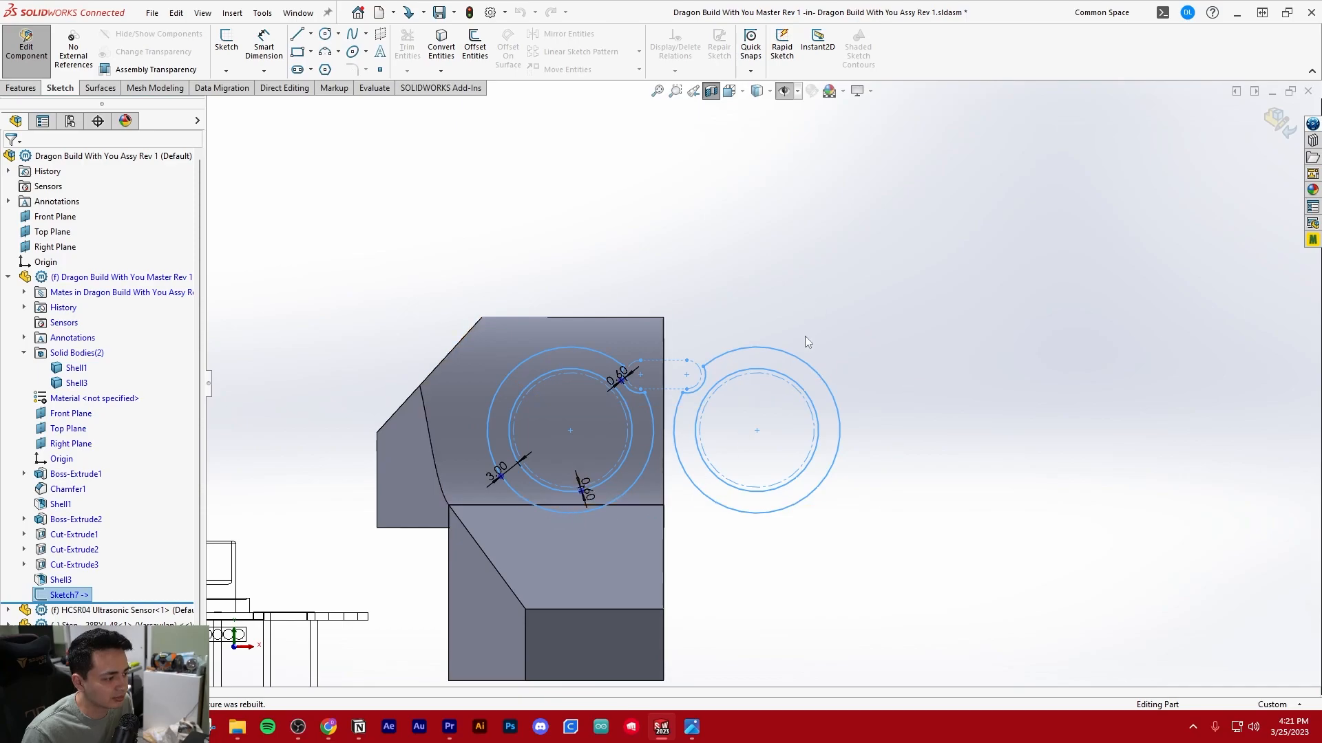
{"action": "scroll", "coordinate": [778, 398], "scroll_direction": "down", "scroll_amount": 4}
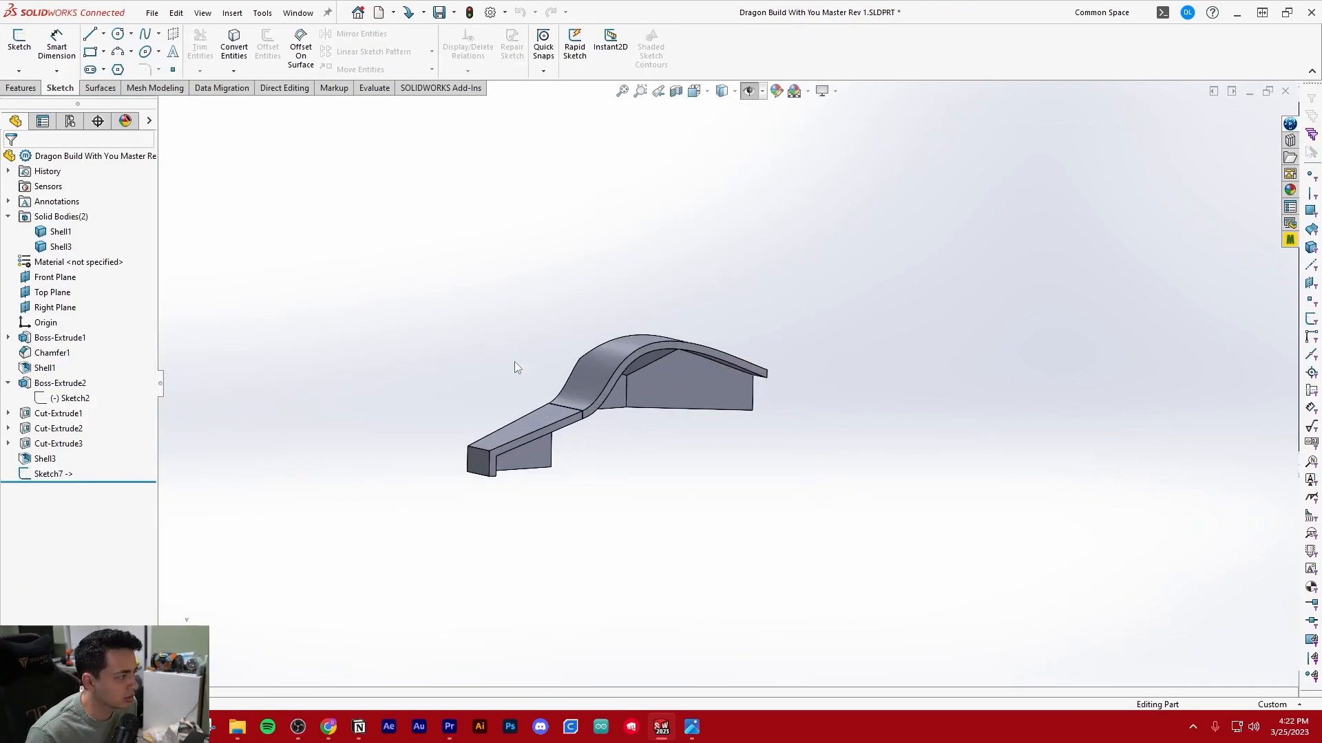
{"action": "scroll", "coordinate": [637, 398], "scroll_direction": "down", "scroll_amount": 3}
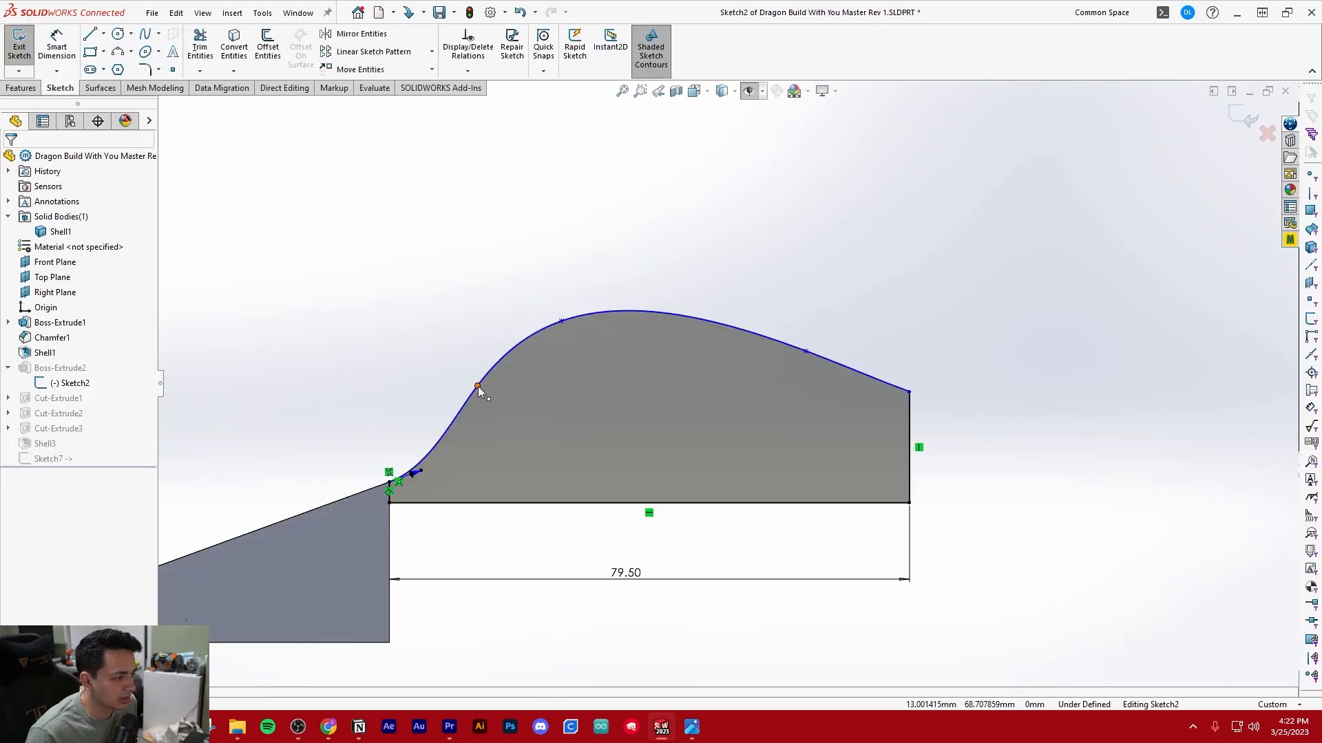
Edit Sketch2 in the master part, raise the spline's three interior points for a taller, fuller head hump, and exit the sketch
{"action": "left_click", "coordinate": [477, 387]}
{"action": "left_click", "coordinate": [400, 372]}
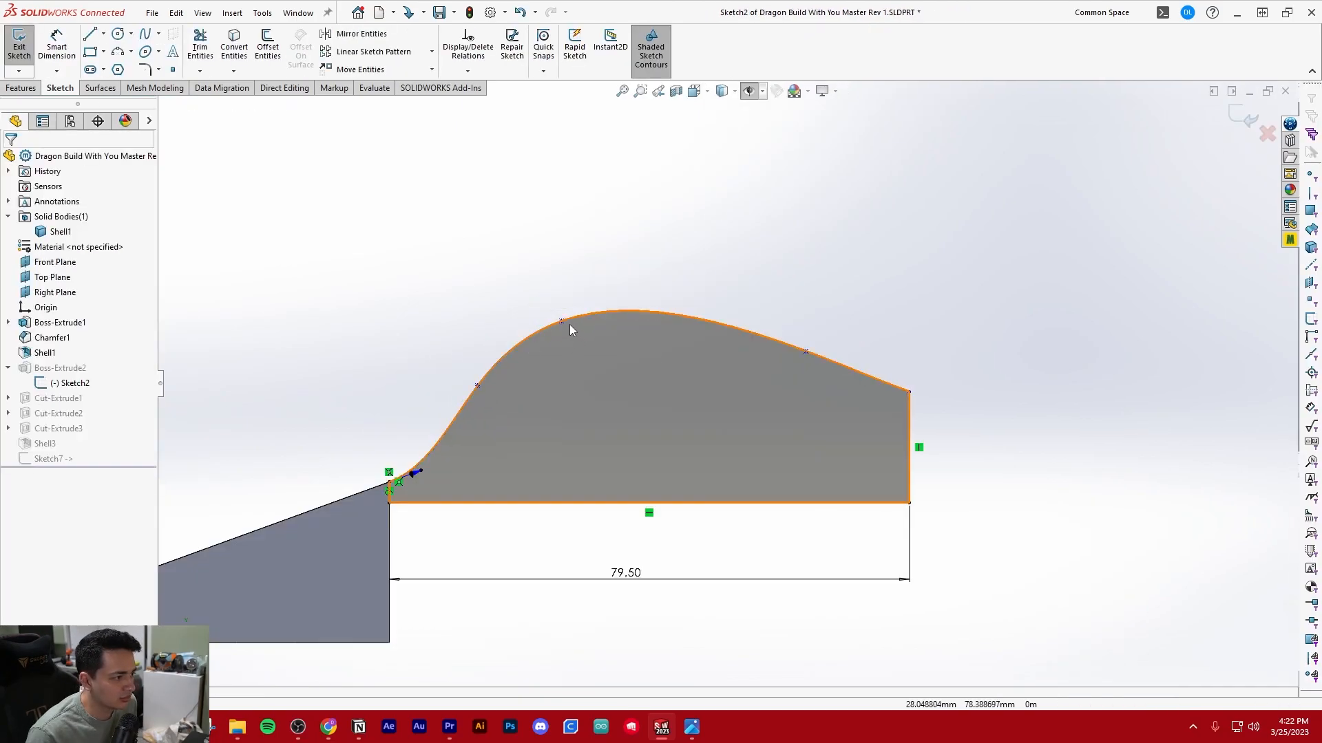
{"action": "left_click_drag", "start_coordinate": [562, 321], "coordinate": [571, 297]}
{"action": "left_click_drag", "start_coordinate": [477, 386], "coordinate": [489, 358]}
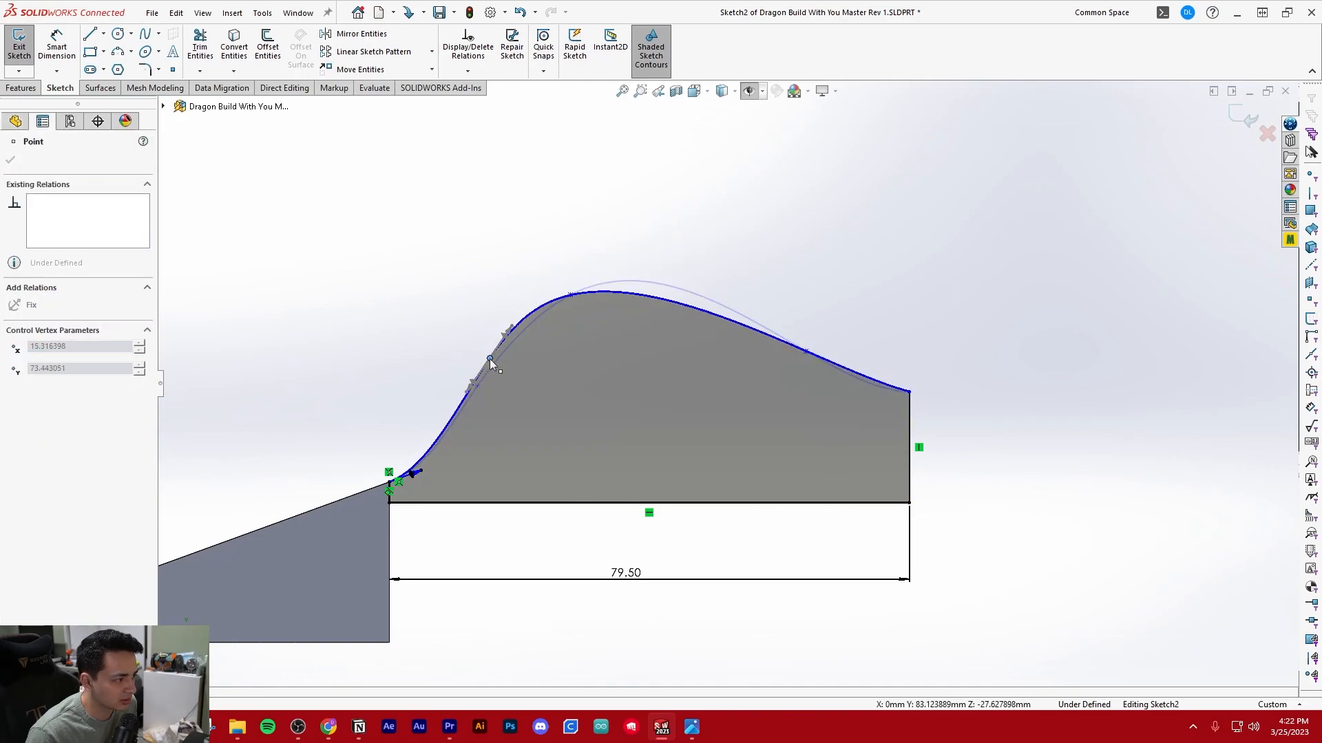
{"action": "left_click", "coordinate": [444, 312]}
{"action": "left_click_drag", "start_coordinate": [573, 296], "coordinate": [600, 279]}
{"action": "mouse_move", "coordinate": [805, 352]}
{"action": "left_mouse_down"}
{"action": "mouse_move", "coordinate": [837, 310]}
{"action": "mouse_move", "coordinate": [817, 337]}
{"action": "left_mouse_up"}
{"action": "left_click", "coordinate": [435, 393]}
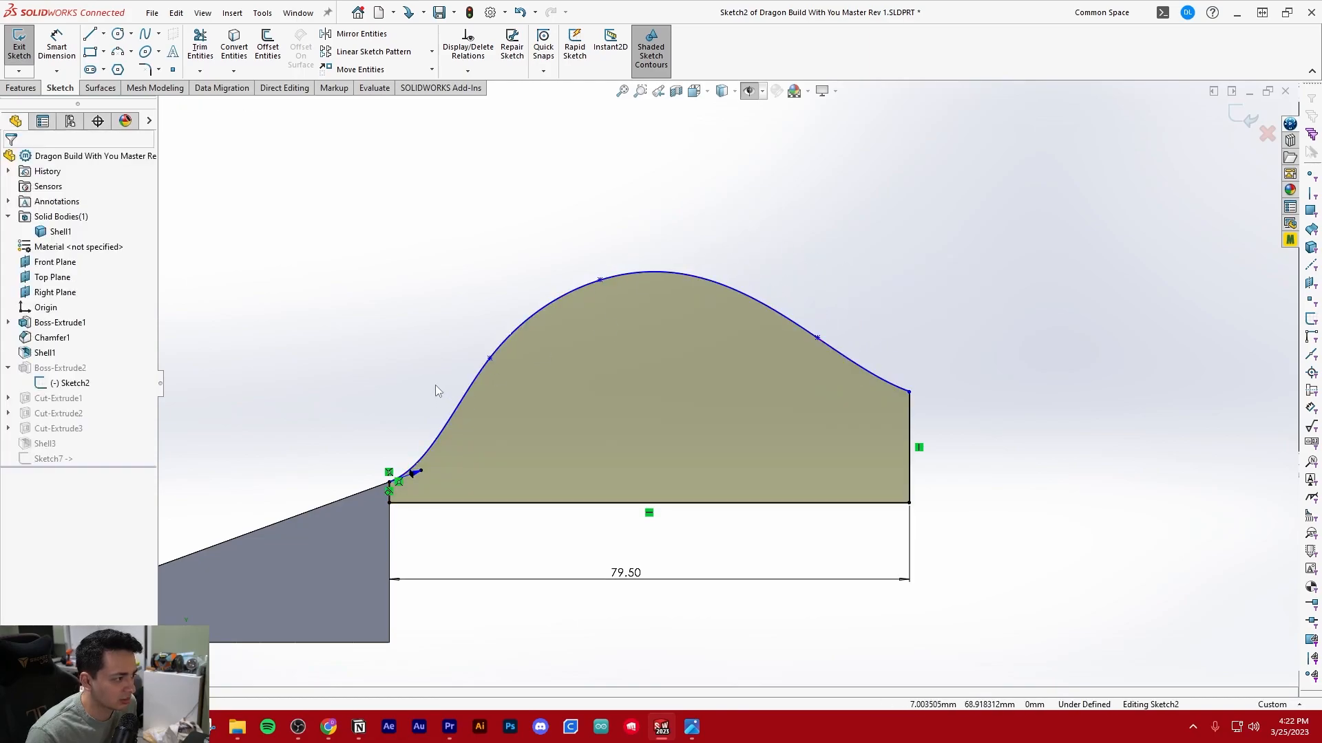
{"action": "left_click", "coordinate": [1239, 118]}
Return to the assembly and examine the sensor's clearance under the reshaped head from the side
{"action": "scroll", "coordinate": [819, 323], "scroll_direction": "up", "scroll_amount": 3}
{"action": "mouse_move", "coordinate": [815, 328]}
{"action": "middle_mouse_down"}
{"action": "mouse_move", "coordinate": [912, 417]}
{"action": "mouse_move", "coordinate": [654, 410]}
{"action": "middle_mouse_up"}
{"action": "left_click", "coordinate": [298, 13]}
{"action": "left_click", "coordinate": [385, 200]}
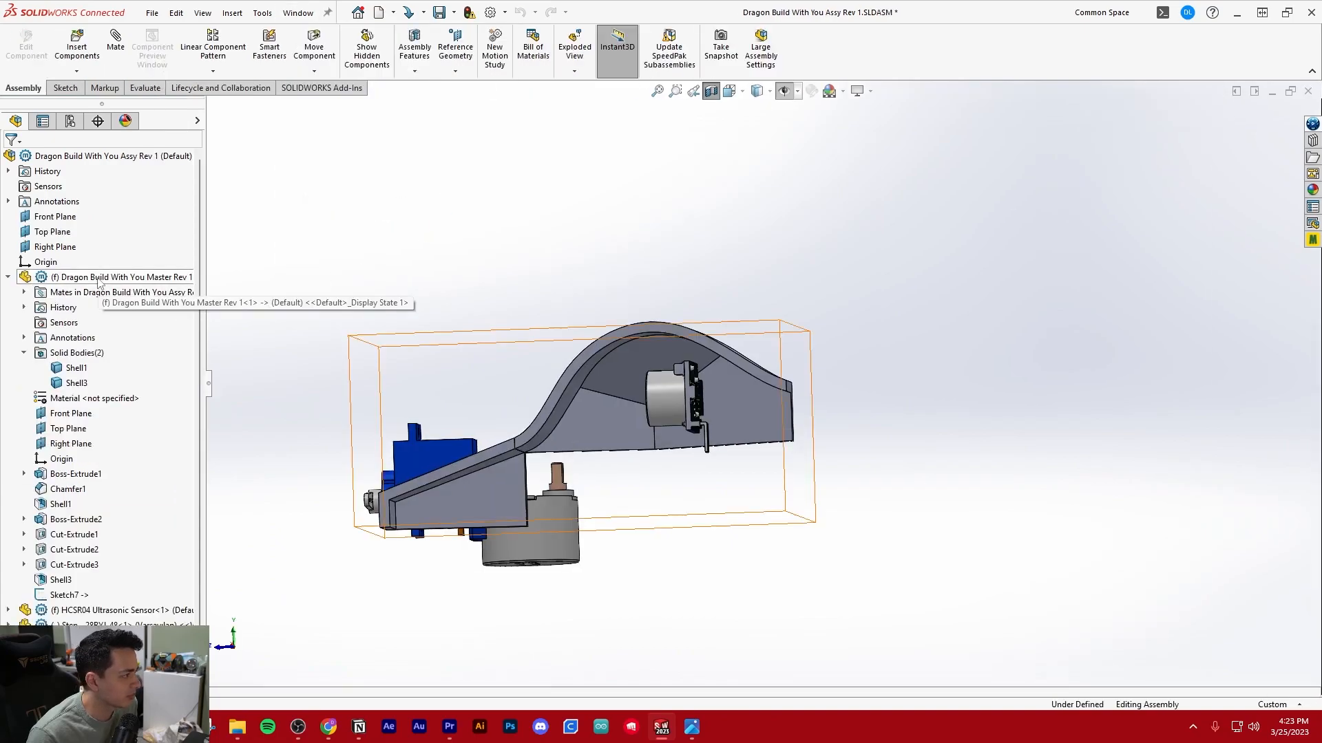
{"action": "key", "text": "ctrl+4"}
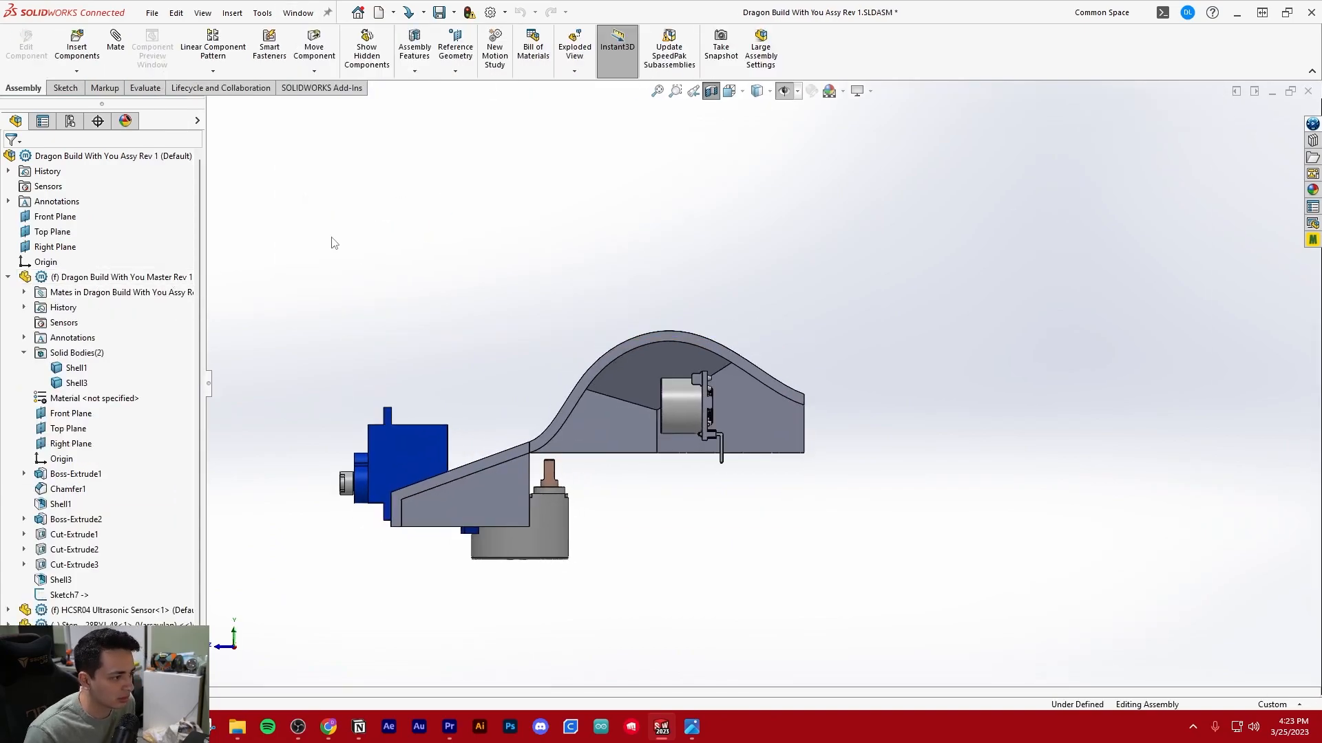
{"action": "scroll", "coordinate": [729, 382], "scroll_direction": "down", "scroll_amount": 2}
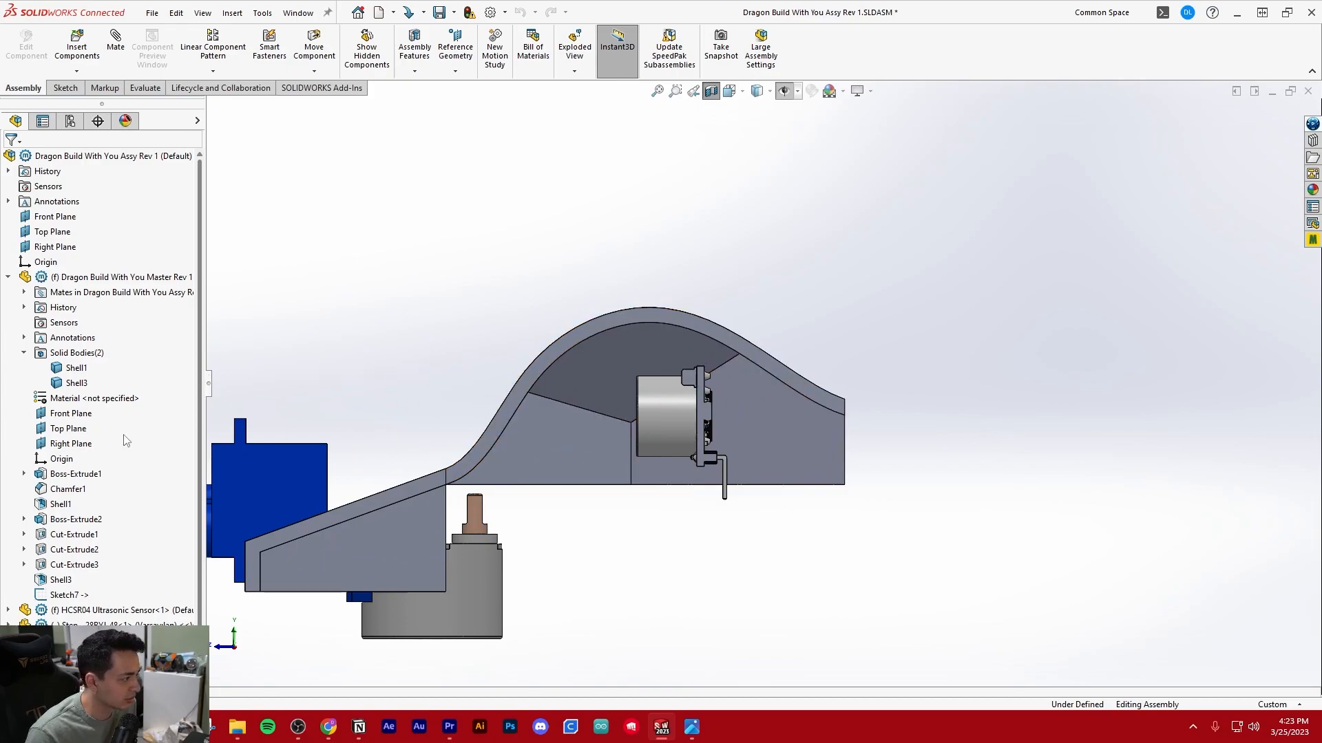
{"action": "scroll", "coordinate": [110, 384], "scroll_direction": "down", "scroll_amount": 1}
Unfix the ultrasonic sensor and shift it further up along Y into the taller head cavity
{"action": "left_click", "coordinate": [117, 595]}
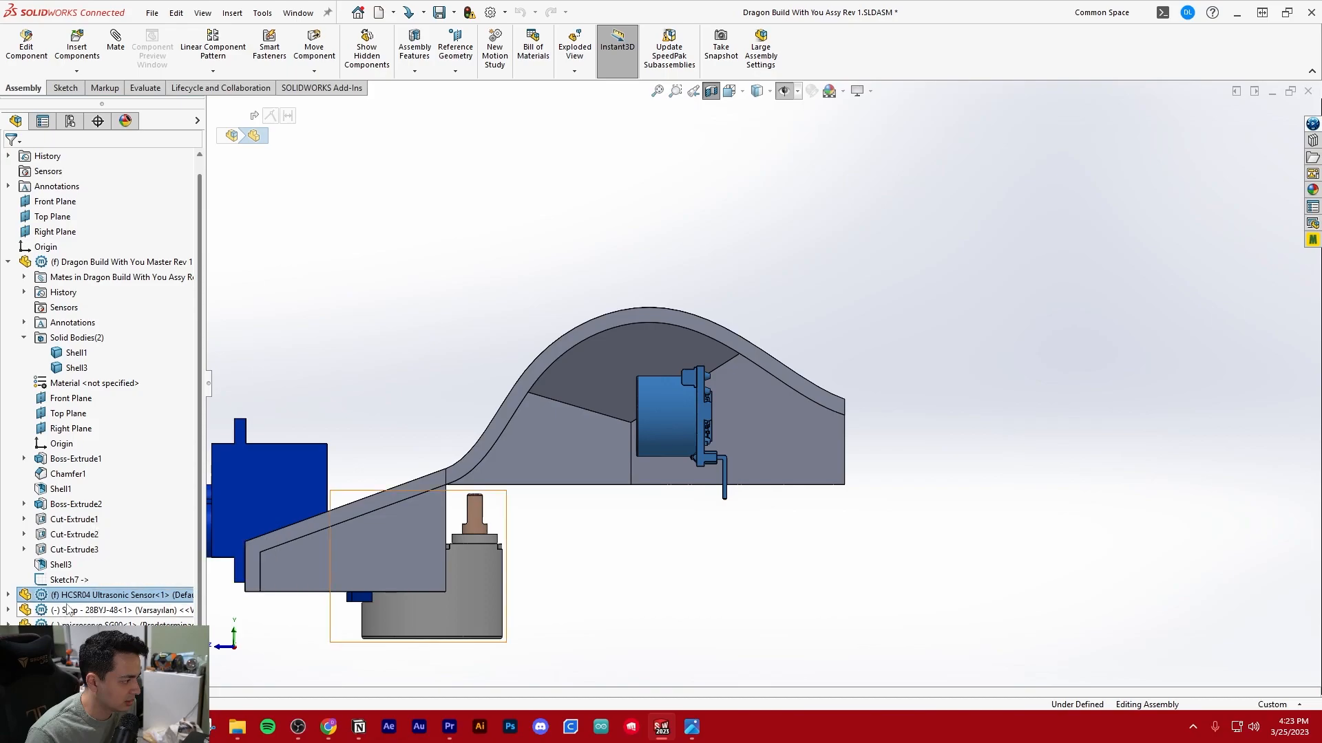
{"action": "left_click", "coordinate": [8, 263]}
{"action": "right_click", "coordinate": [81, 294]}
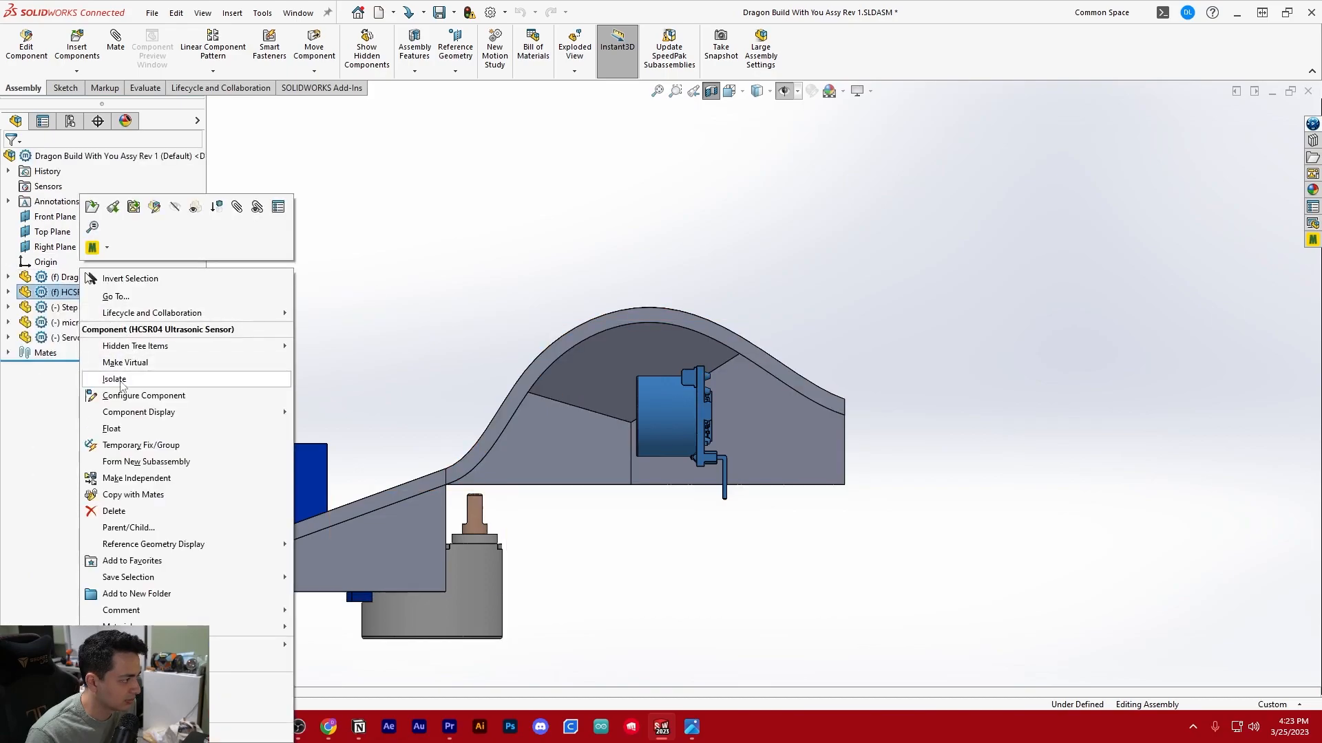
{"action": "left_click", "coordinate": [123, 428]}
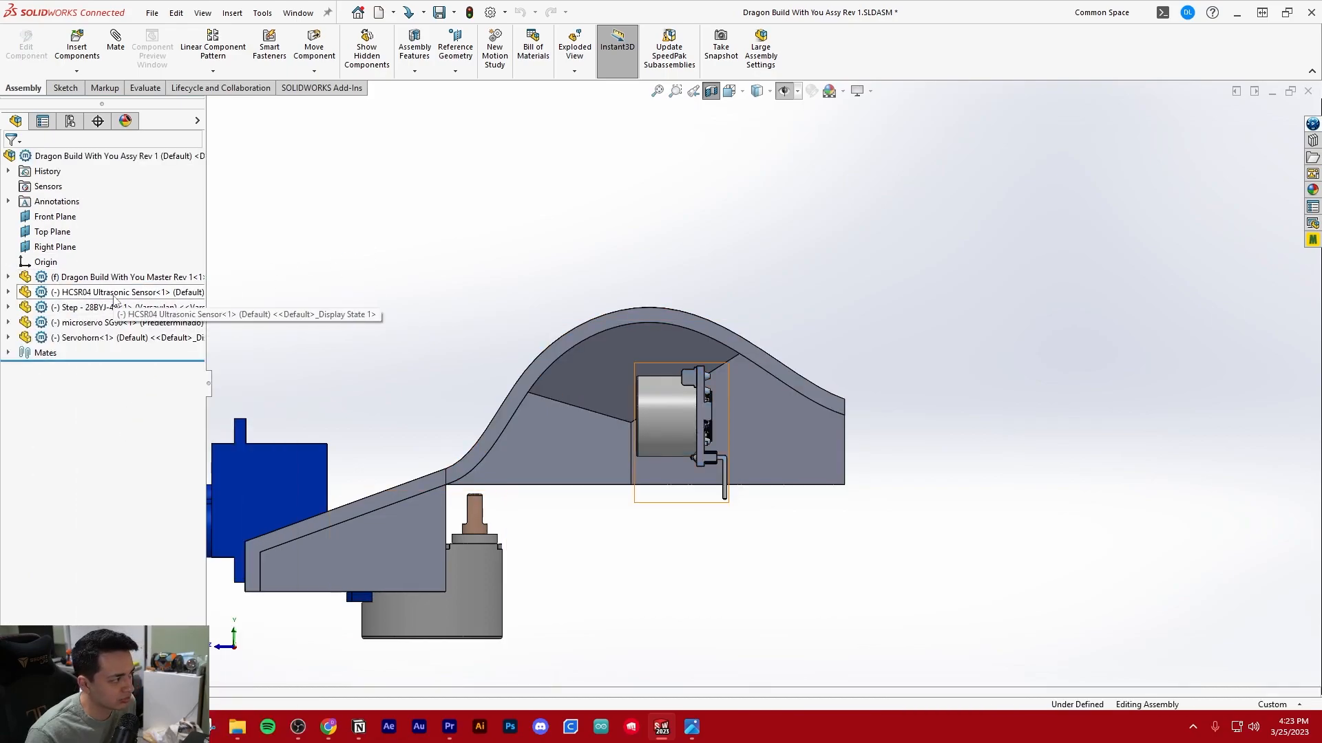
{"action": "left_click", "coordinate": [103, 292]}
{"action": "scroll", "coordinate": [682, 406], "scroll_direction": "down", "scroll_amount": 2}
{"action": "left_click_drag", "start_coordinate": [678, 379], "coordinate": [676, 341]}
{"action": "left_click", "coordinate": [341, 165]}
Fix the ultrasonic sensor at its new height under the taller hump
{"action": "left_click", "coordinate": [67, 292]}
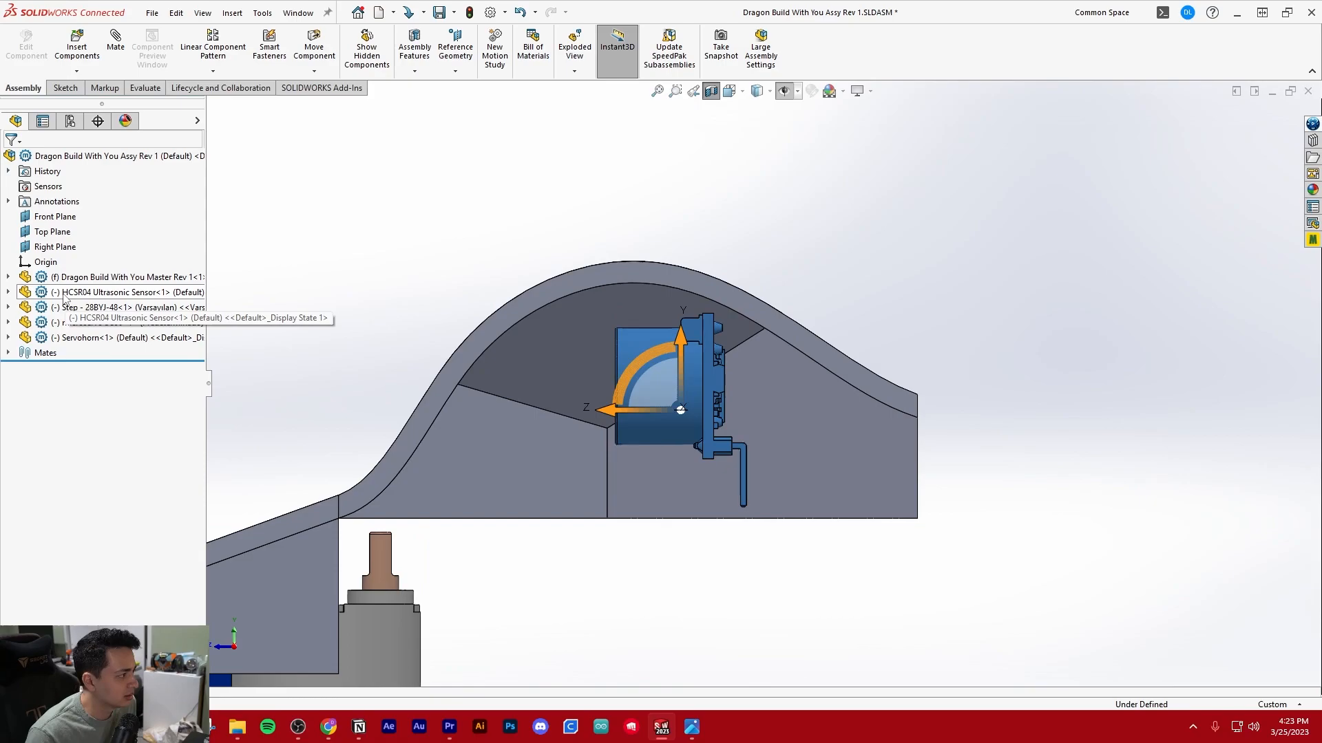
{"action": "right_click", "coordinate": [66, 292]}
{"action": "left_click", "coordinate": [105, 399]}
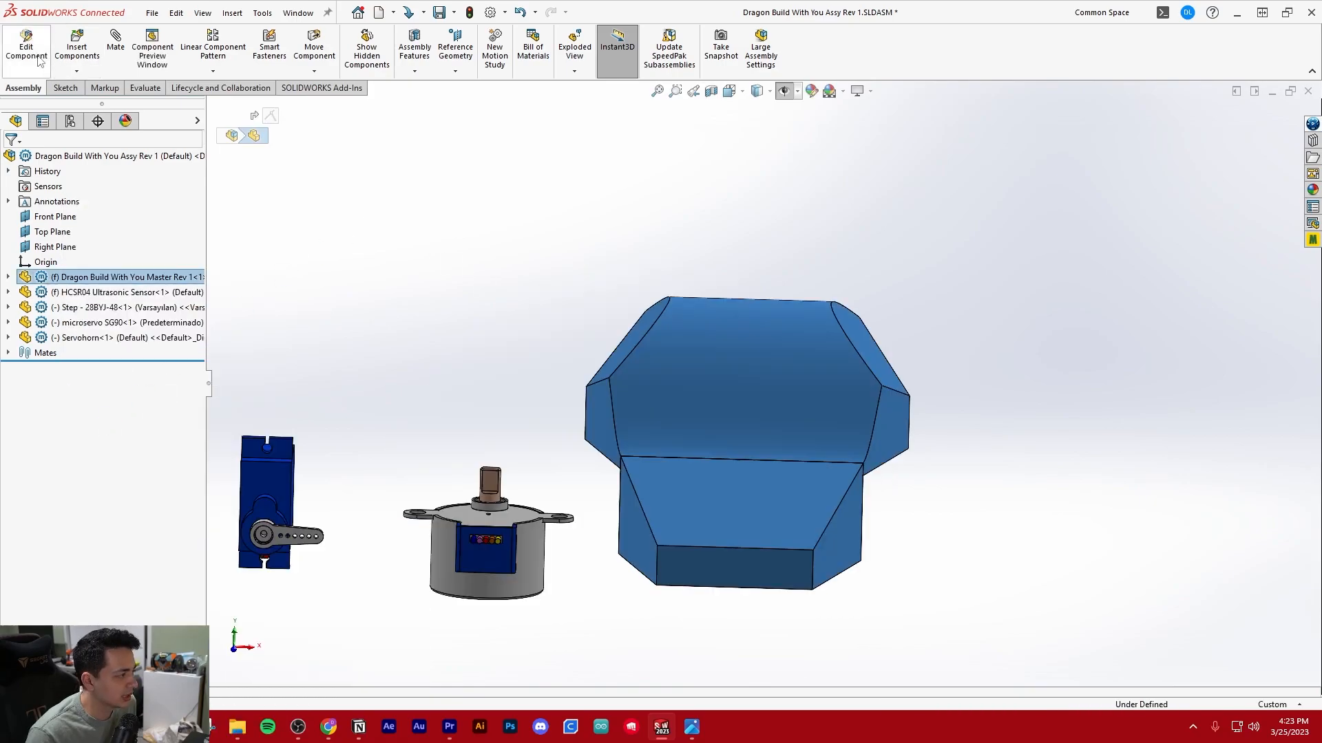
Edit the master part within the assembly and open Sketch7, the sensor clearance ring sketch, for editing
{"action": "left_click", "coordinate": [40, 60]}
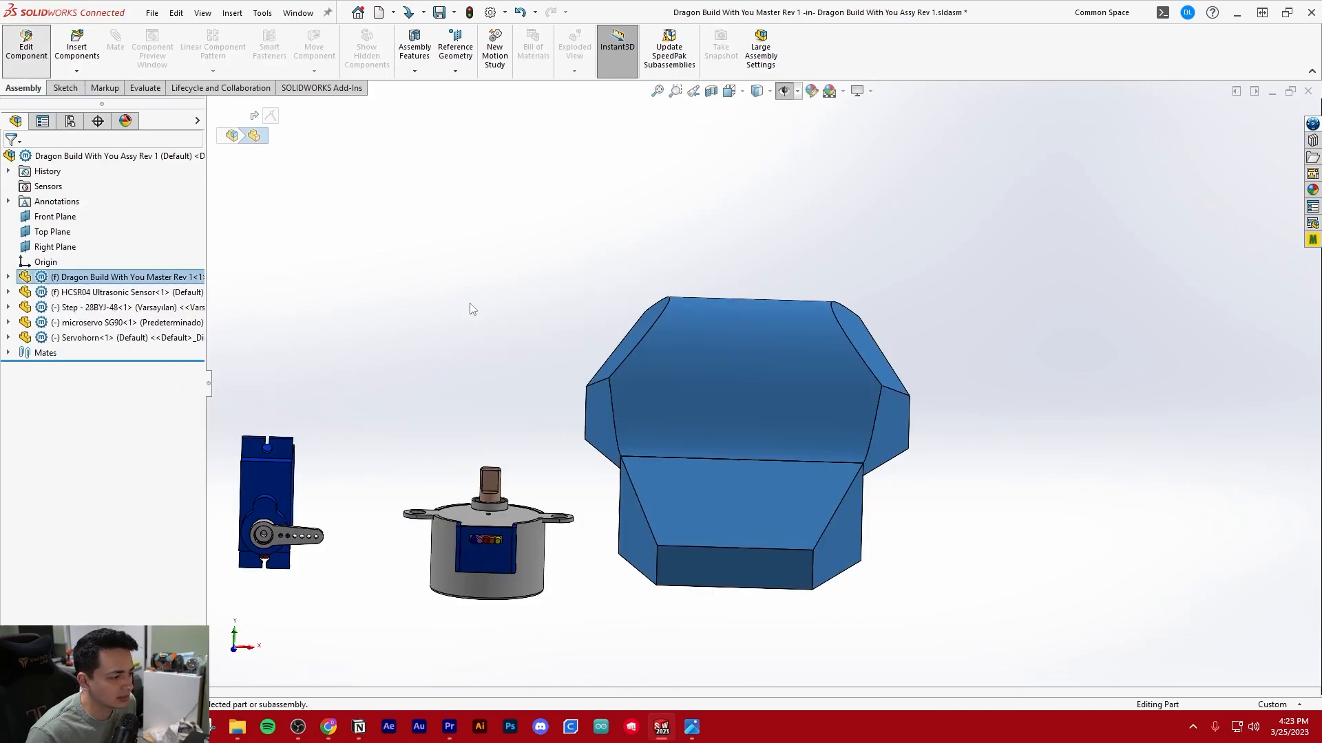
{"action": "left_click", "coordinate": [9, 276]}
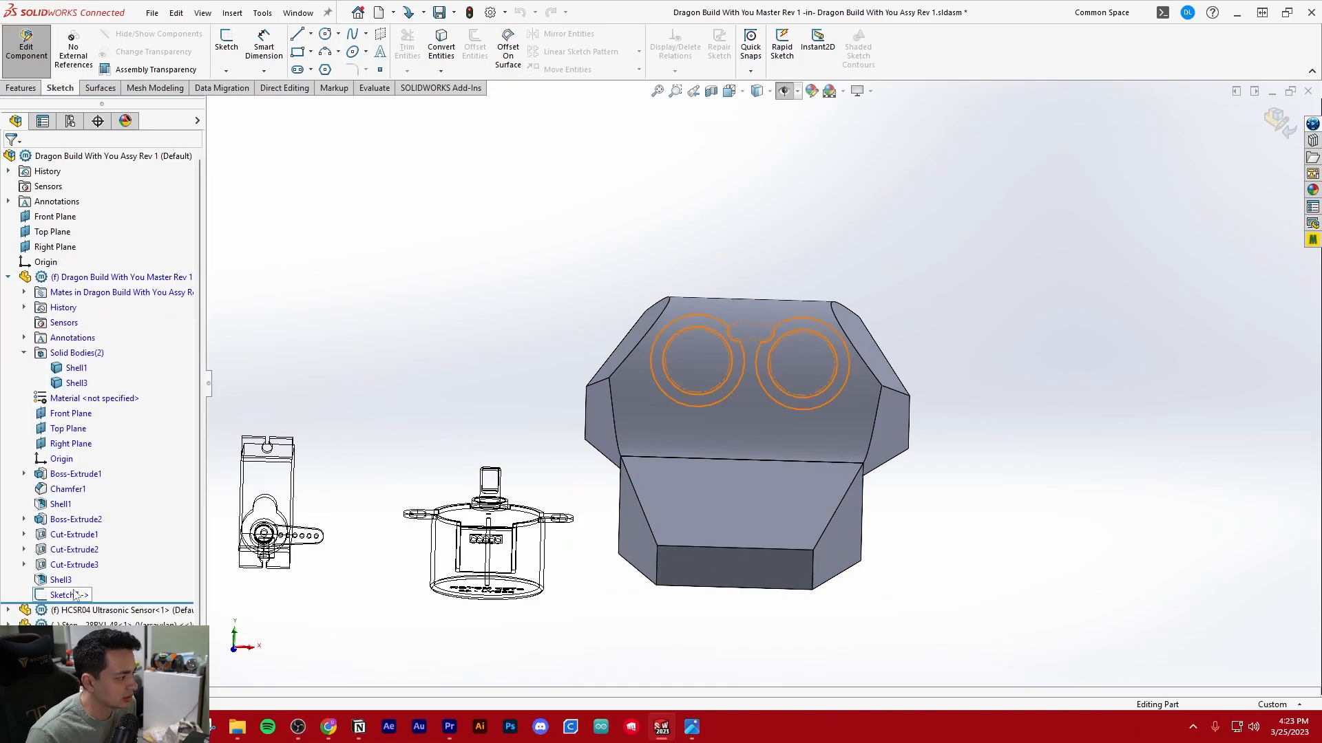
{"action": "left_click", "coordinate": [78, 594]}
{"action": "left_click", "coordinate": [86, 545]}
{"action": "scroll", "coordinate": [1151, 254], "scroll_direction": "down", "scroll_amount": 8}
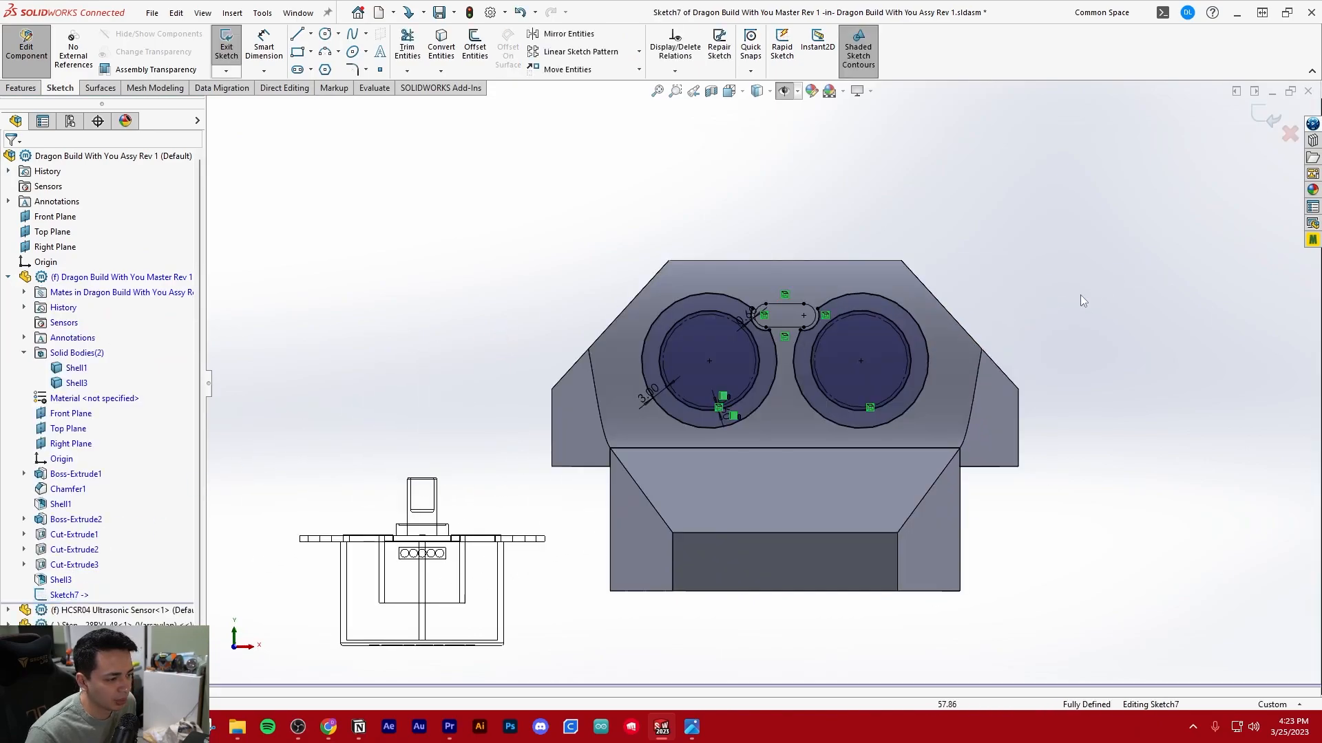
{"action": "scroll", "coordinate": [700, 470], "scroll_direction": "up", "scroll_amount": 5}
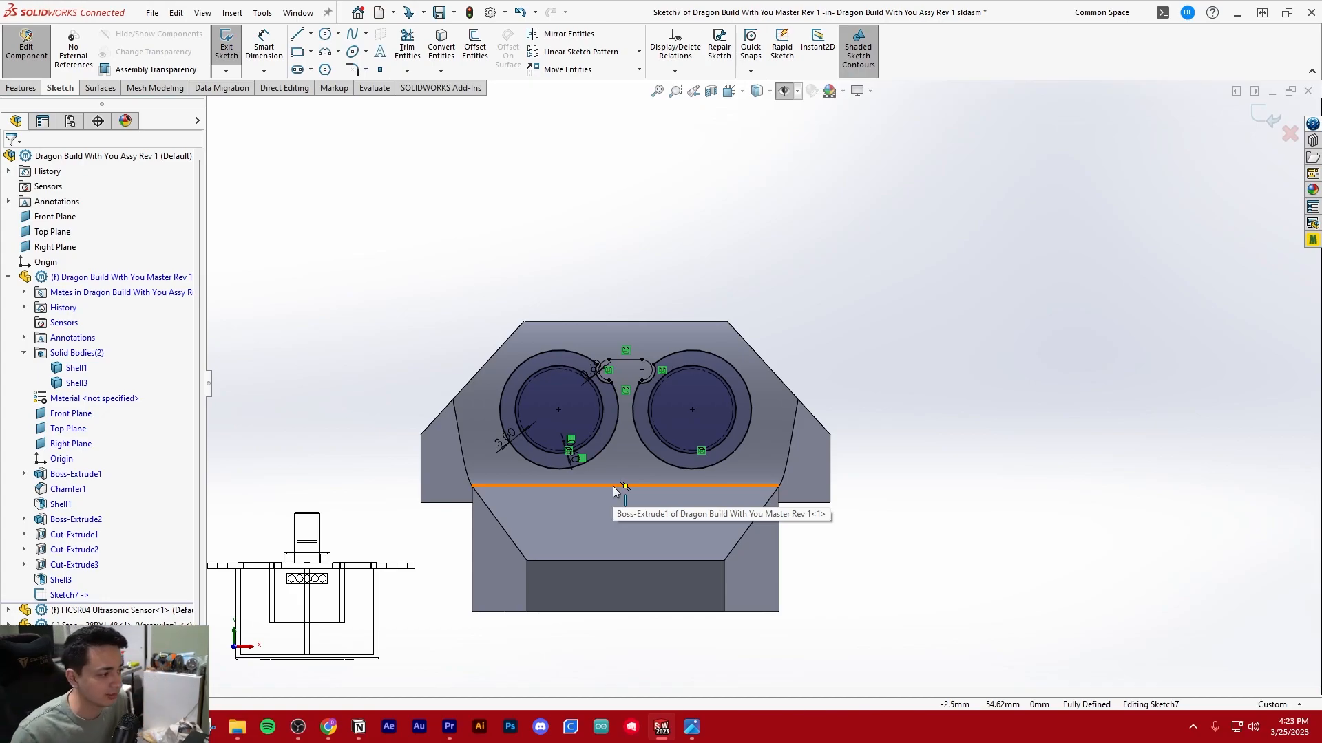
Extrude the Sketch7 clearance rings with Up To Surface to the head shell's curved inner face, merging the result
{"action": "scroll", "coordinate": [739, 411], "scroll_direction": "up", "scroll_amount": 2}
{"action": "middle_click_drag", "start_coordinate": [749, 412], "coordinate": [578, 362]}
{"action": "left_click", "coordinate": [21, 89]}
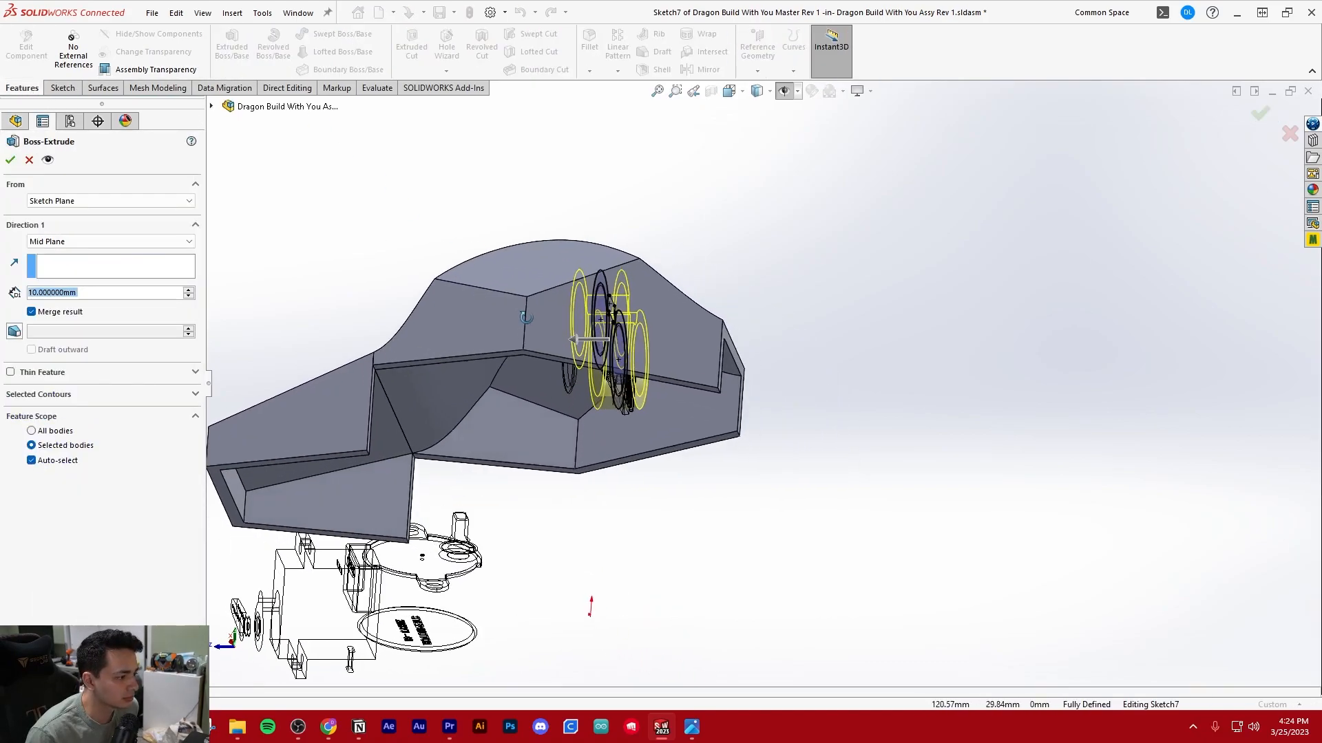
{"action": "left_click", "coordinate": [84, 241]}
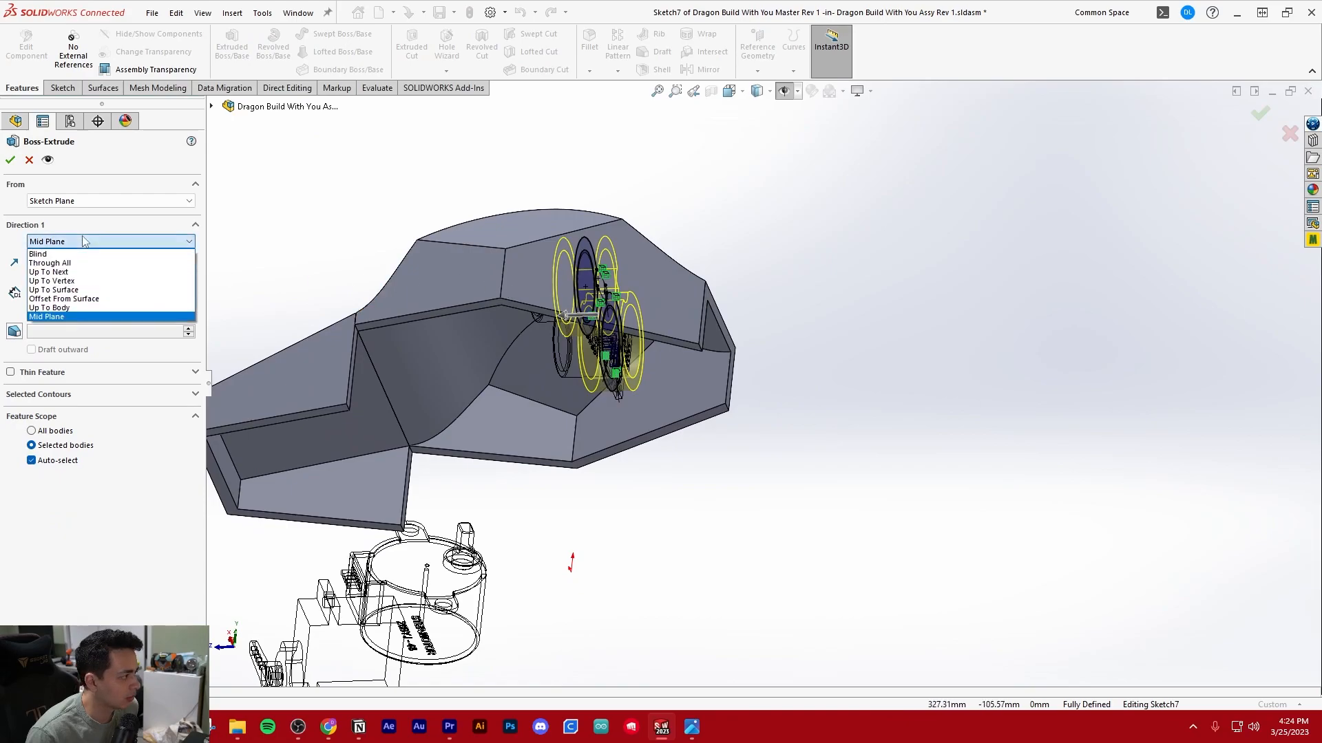
{"action": "left_click", "coordinate": [53, 290]}
{"action": "middle_click_drag", "start_coordinate": [304, 284], "coordinate": [506, 264]}
{"action": "left_click", "coordinate": [546, 395]}
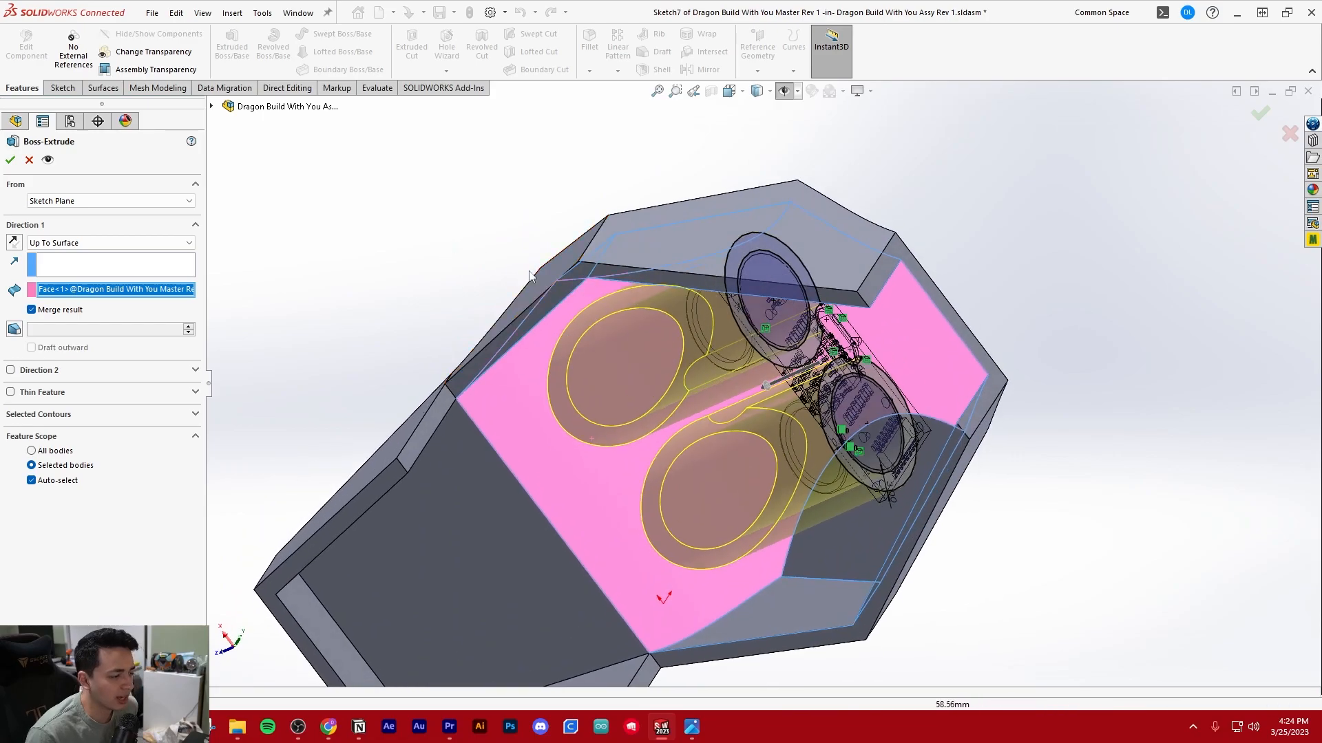
{"action": "scroll", "coordinate": [651, 387], "scroll_direction": "up", "scroll_amount": 3}
{"action": "middle_click_drag", "start_coordinate": [651, 387], "coordinate": [726, 389]}
{"action": "scroll", "coordinate": [726, 389], "scroll_direction": "down", "scroll_amount": 2}
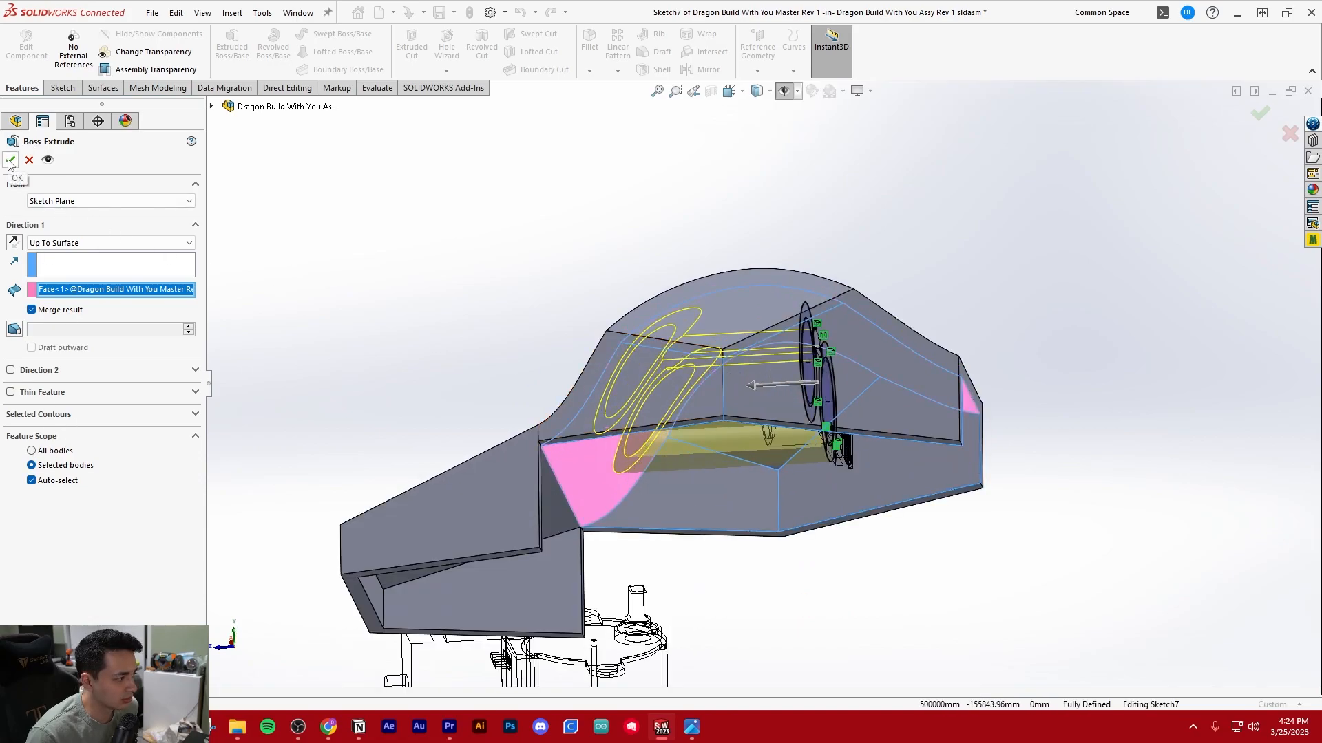
Finish editing the master part and return to the assembly with its feature list collapsed
{"action": "left_click", "coordinate": [386, 298]}
{"action": "middle_click_drag", "start_coordinate": [386, 299], "coordinate": [196, 123]}
{"action": "left_click", "coordinate": [26, 47]}
{"action": "mouse_move", "coordinate": [590, 289]}
{"action": "middle_mouse_down"}
{"action": "mouse_move", "coordinate": [551, 153]}
{"action": "mouse_move", "coordinate": [560, 239]}
{"action": "mouse_move", "coordinate": [758, 304]}
{"action": "mouse_move", "coordinate": [667, 345]}
{"action": "mouse_move", "coordinate": [757, 328]}
{"action": "mouse_move", "coordinate": [854, 399]}
{"action": "middle_mouse_up"}
{"action": "scroll", "coordinate": [853, 399], "scroll_direction": "down", "scroll_amount": 3}
{"action": "middle_click_drag", "start_coordinate": [630, 245], "coordinate": [681, 224]}
{"action": "left_click", "coordinate": [8, 277]}
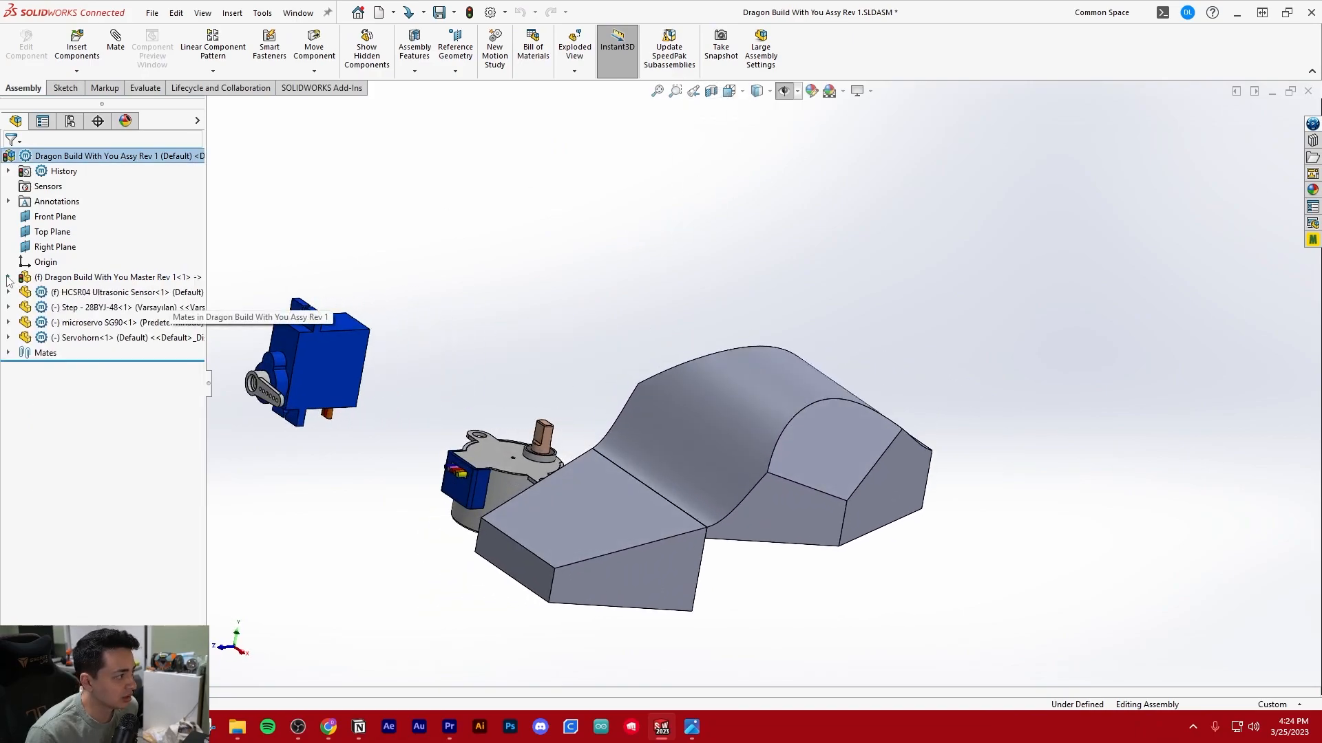
Create a section view on the Right Plane offset -13 mm, cutting through one sensor barrel and its ring
{"action": "left_click", "coordinate": [711, 91]}
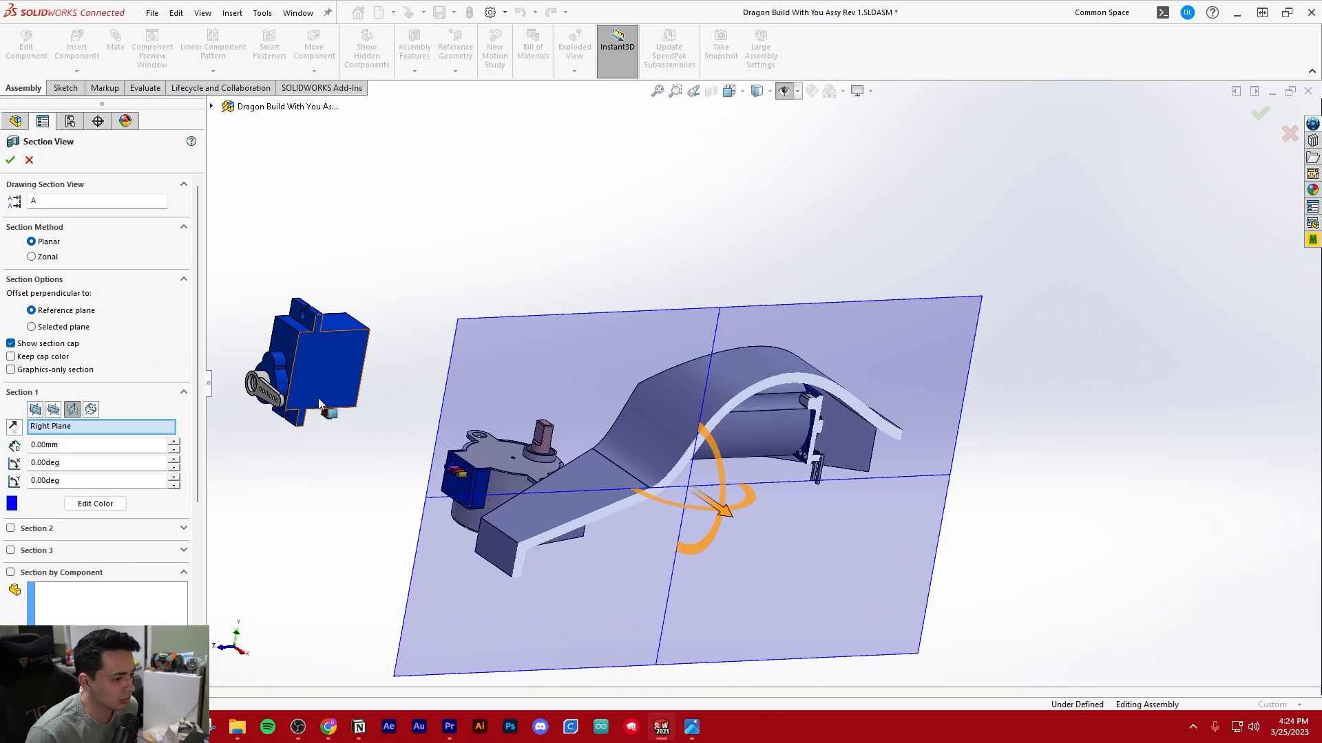
{"action": "scroll", "coordinate": [823, 424], "scroll_direction": "down", "scroll_amount": 3}
{"action": "middle_click_drag", "start_coordinate": [823, 424], "coordinate": [785, 522]}
{"action": "left_click_drag", "start_coordinate": [757, 556], "coordinate": [692, 535]}
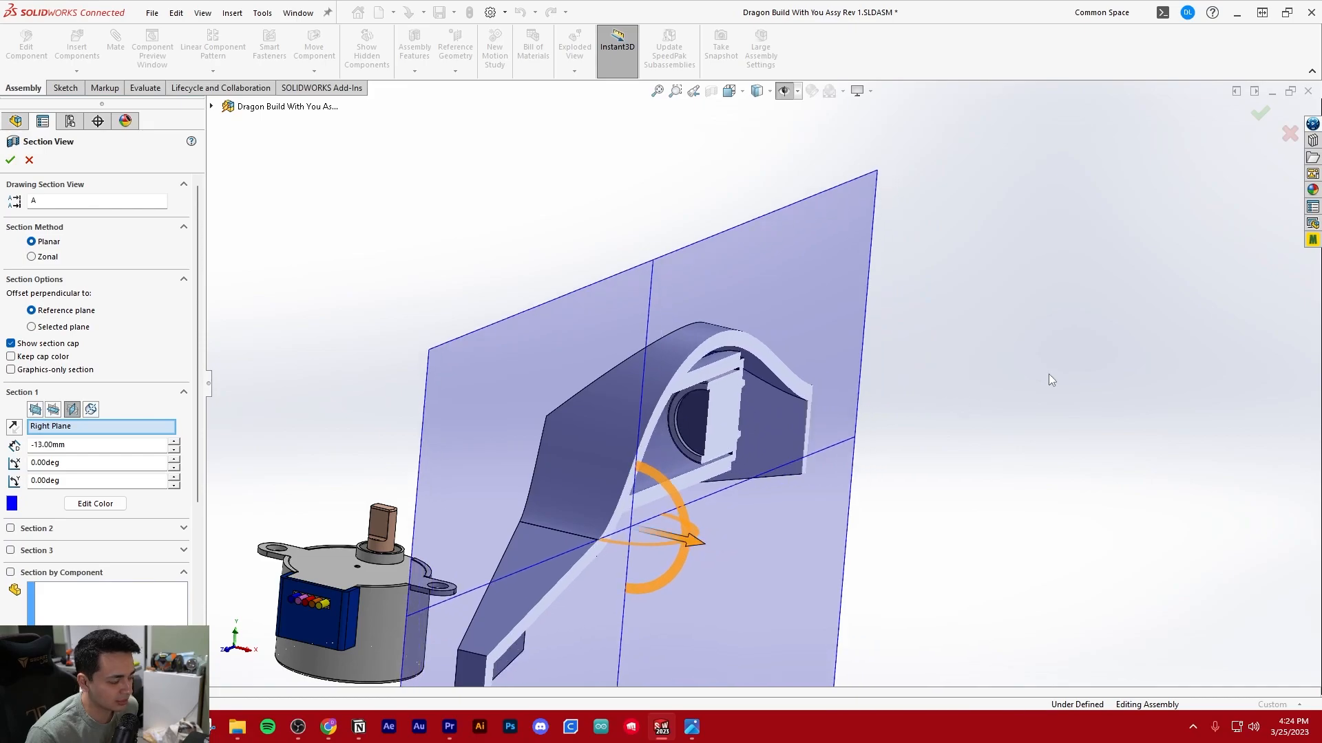
{"action": "key", "text": "Escape"}
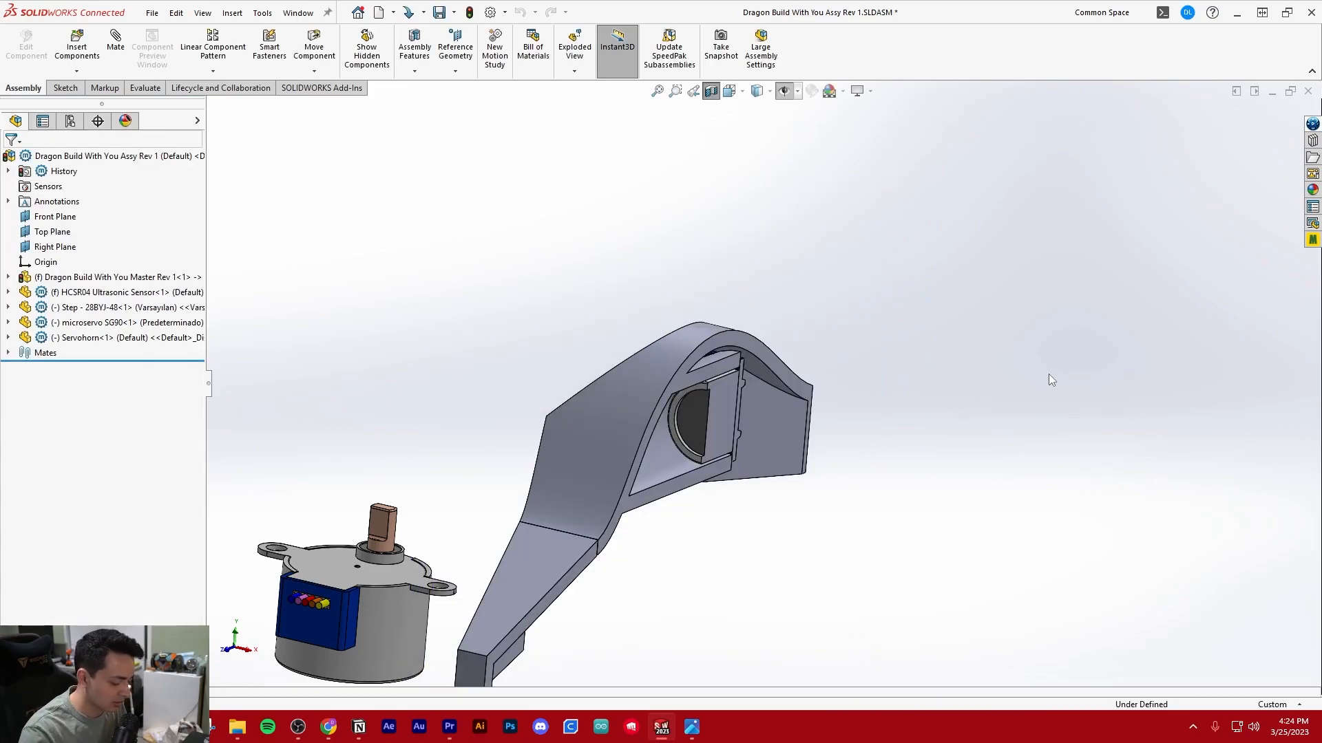
Measure the gap between the top edge of the sensor barrel and the inner edge of the clearance ring in side view
{"action": "key", "text": "ctrl+4"}
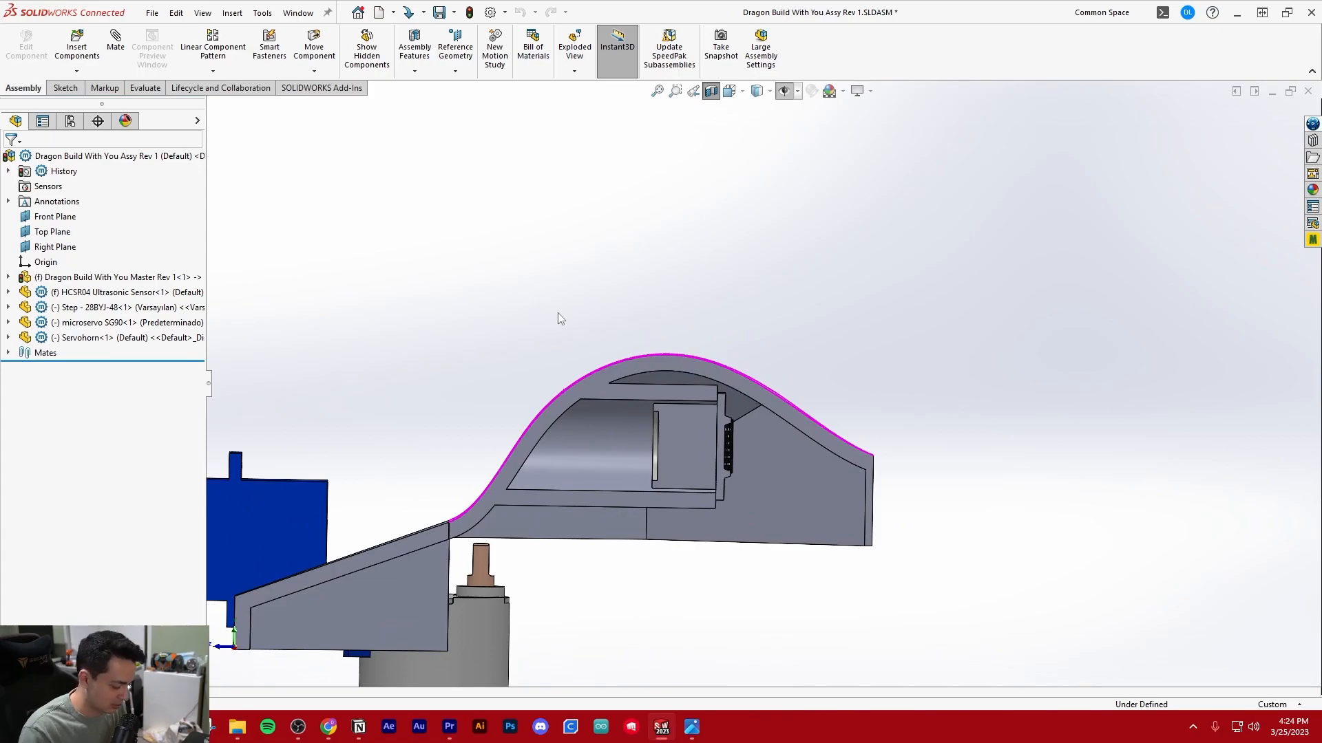
{"action": "scroll", "coordinate": [722, 447], "scroll_direction": "down", "scroll_amount": 5}
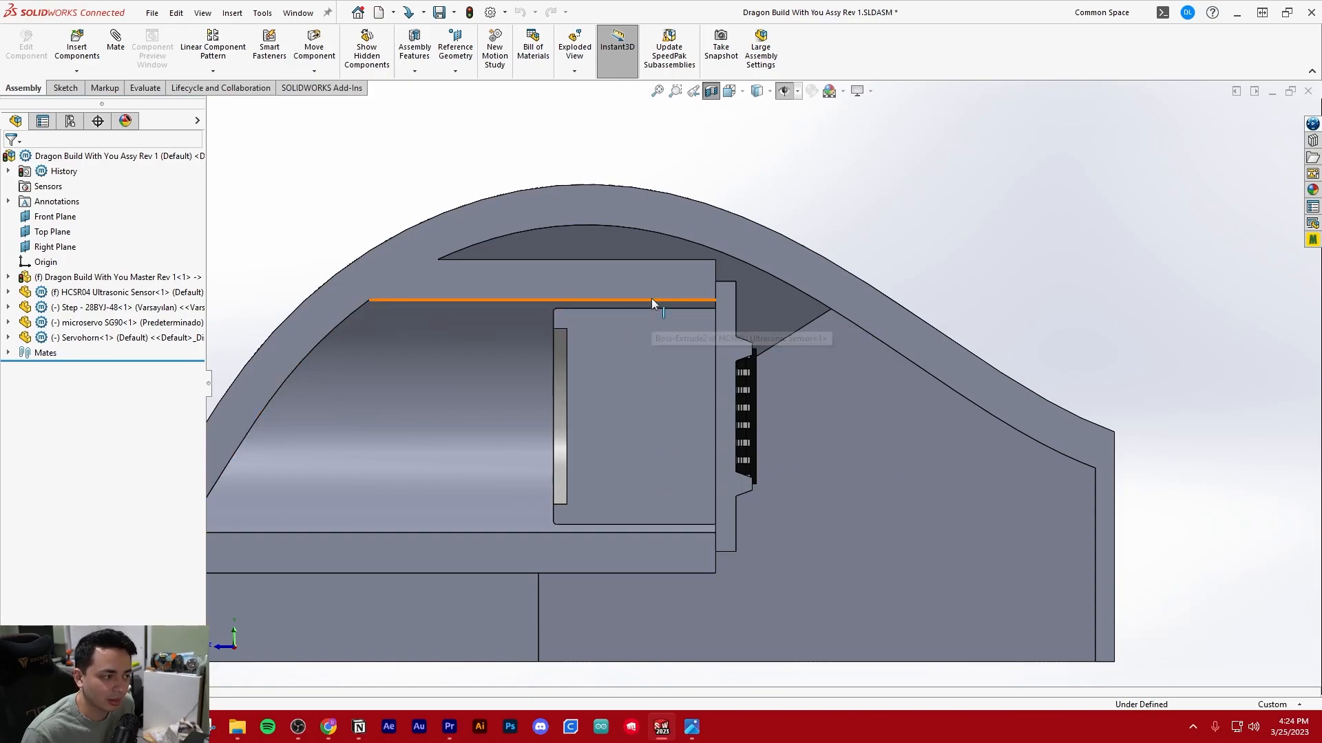
{"action": "scroll", "coordinate": [655, 300], "scroll_direction": "down", "scroll_amount": 2}
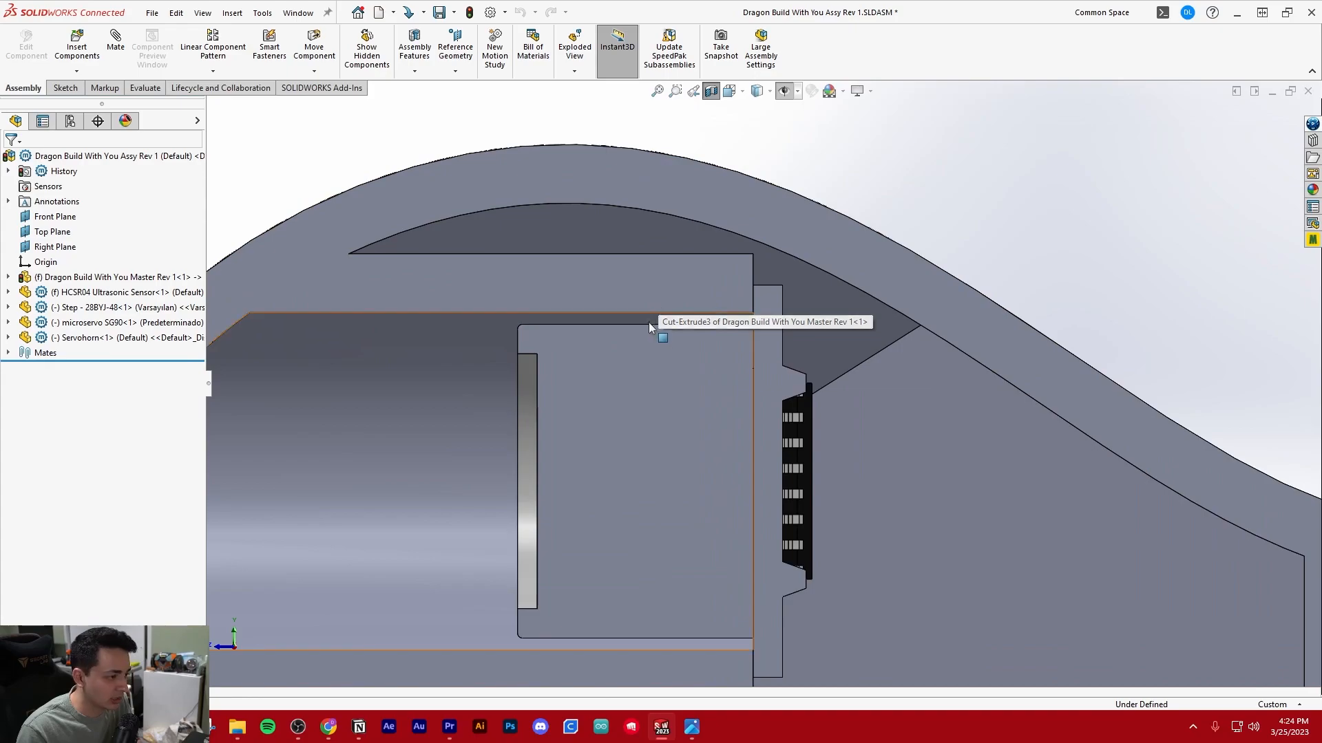
{"action": "key", "text": "m"}
{"action": "left_click", "coordinate": [617, 324]}
{"action": "left_click", "coordinate": [596, 312]}
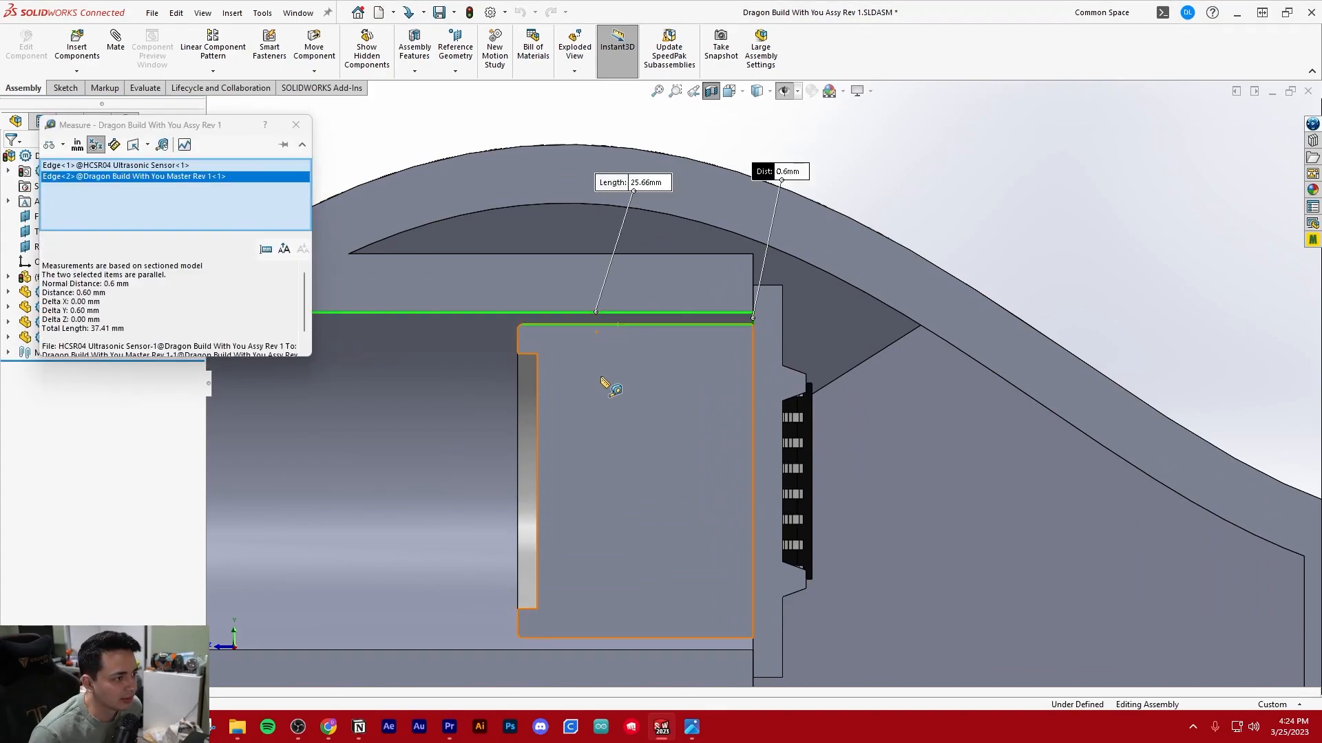
{"action": "scroll", "coordinate": [606, 385], "scroll_direction": "up", "scroll_amount": 3}
{"action": "right_click", "coordinate": [257, 195]}
{"action": "left_click", "coordinate": [301, 202]}
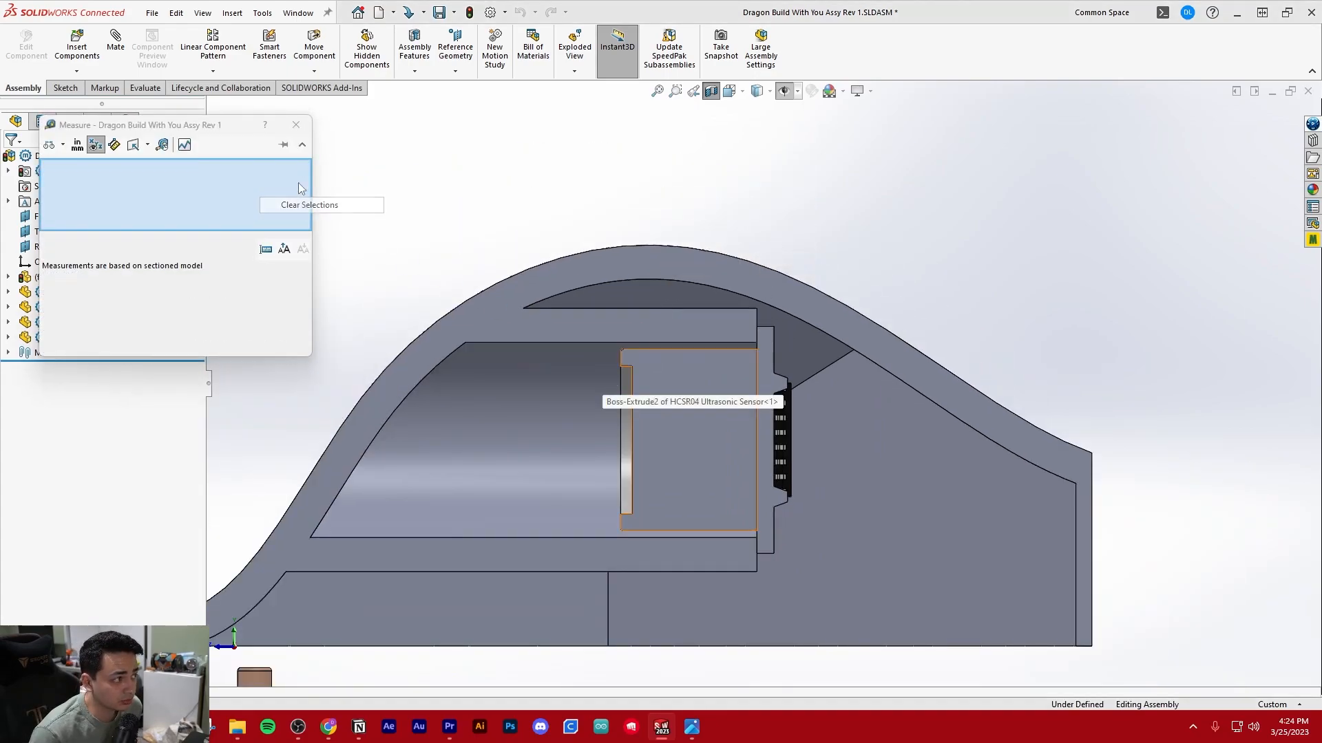
{"action": "key", "text": "Escape"}
Examine how the sectioned clearance ring meets the head shell and the sensor's circuit board
{"action": "scroll", "coordinate": [708, 378], "scroll_direction": "up", "scroll_amount": 3}
{"action": "scroll", "coordinate": [708, 378], "scroll_direction": "down", "scroll_amount": 3}
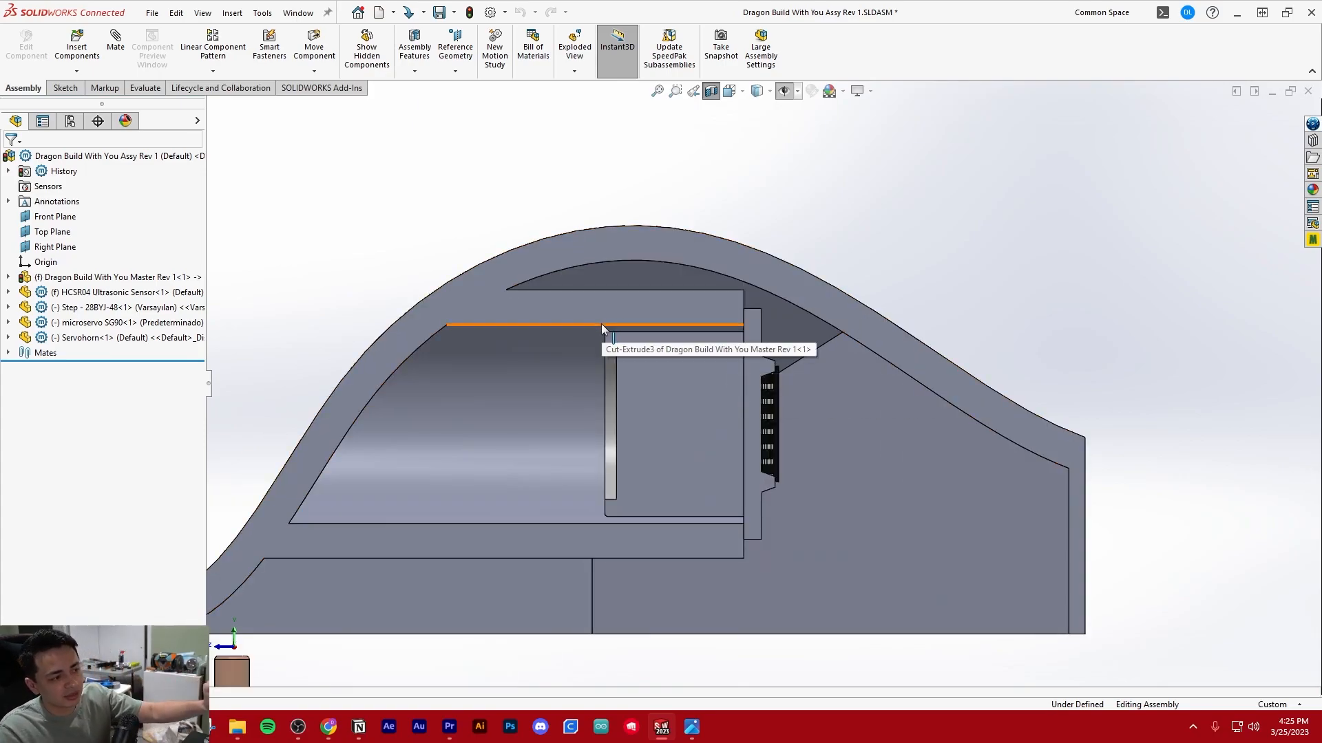
{"action": "scroll", "coordinate": [601, 324], "scroll_direction": "up", "scroll_amount": 2}
{"action": "scroll", "coordinate": [742, 372], "scroll_direction": "down", "scroll_amount": 3}
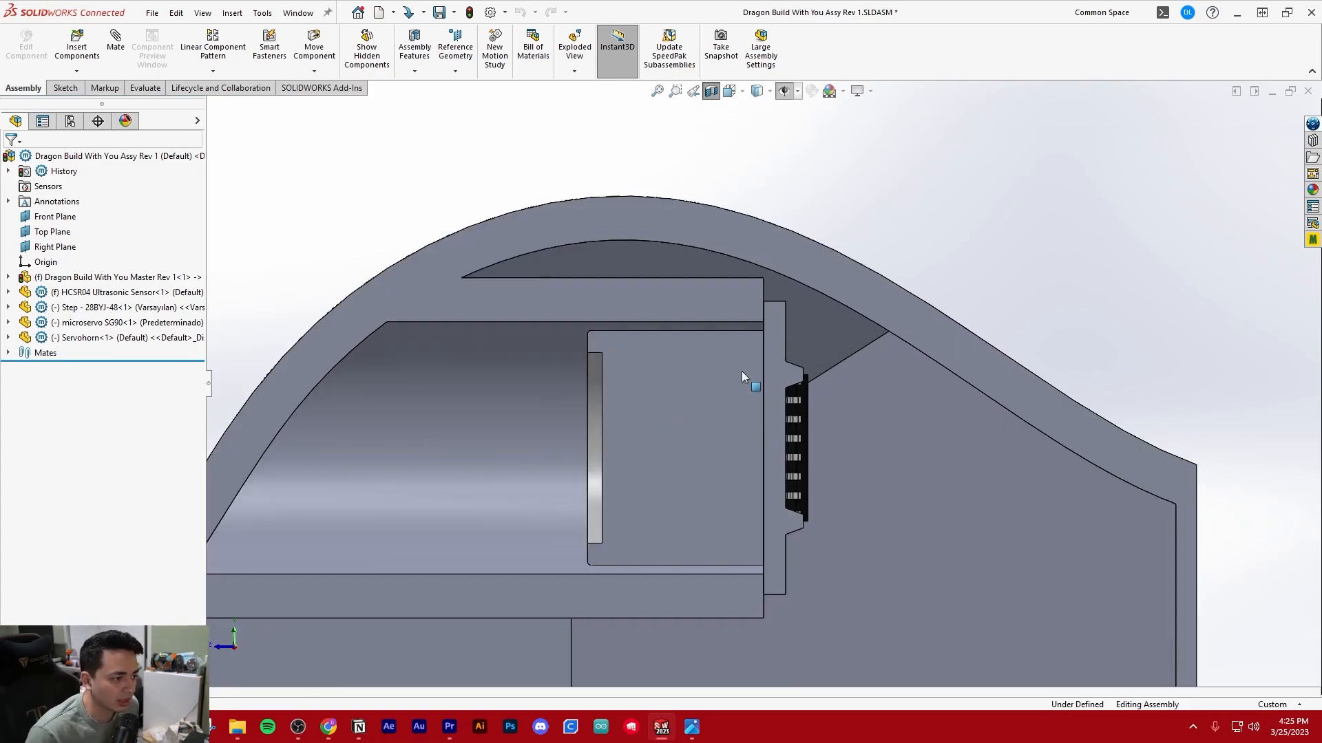
{"action": "scroll", "coordinate": [790, 363], "scroll_direction": "up", "scroll_amount": 1}
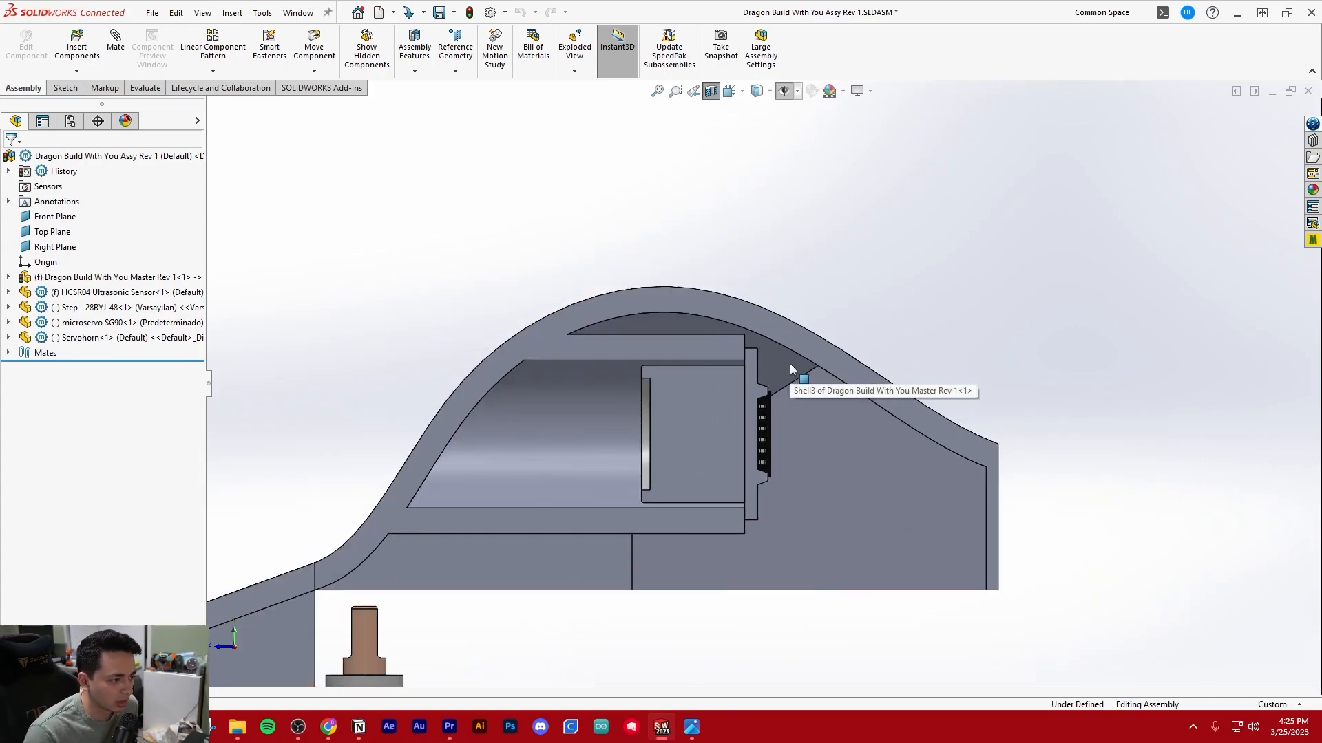
{"action": "scroll", "coordinate": [760, 363], "scroll_direction": "down", "scroll_amount": 2}
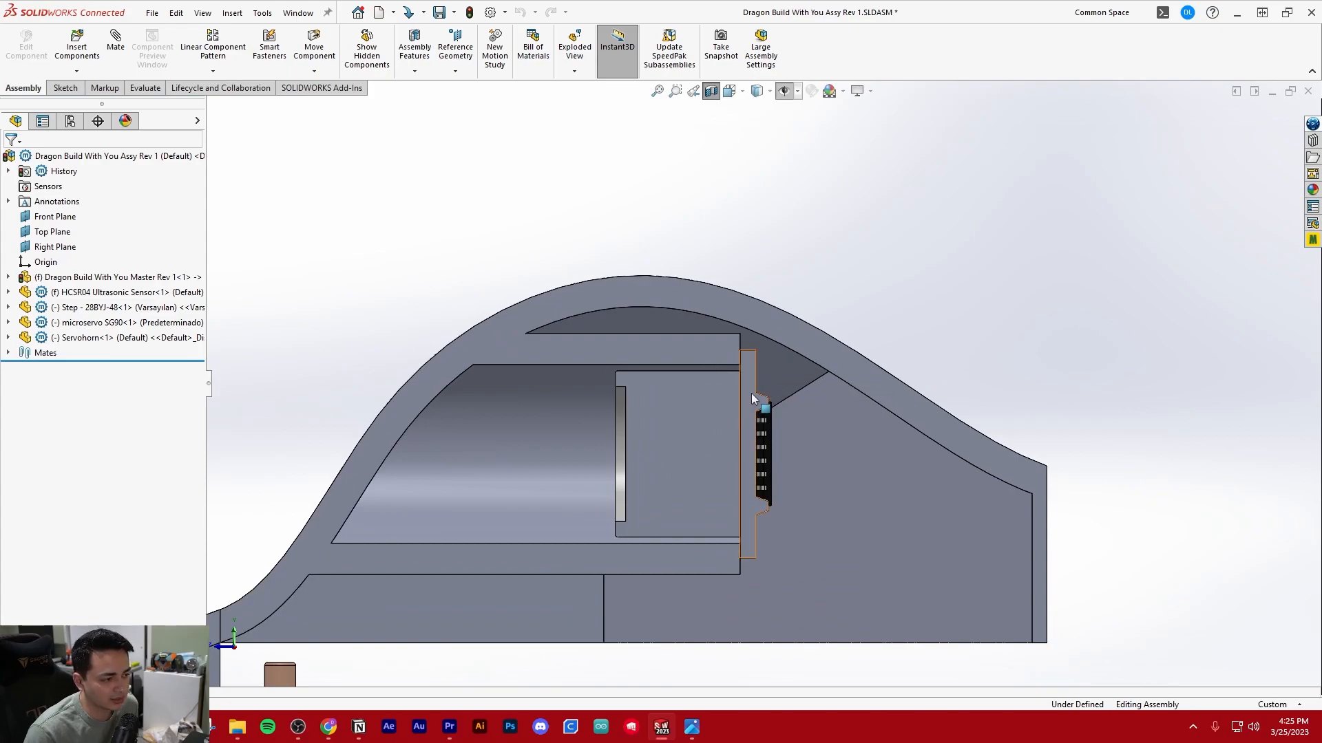
{"action": "scroll", "coordinate": [750, 394], "scroll_direction": "up", "scroll_amount": 2}
{"action": "scroll", "coordinate": [754, 399], "scroll_direction": "down", "scroll_amount": 2}
{"action": "middle_click_drag", "start_coordinate": [754, 400], "coordinate": [856, 372]}
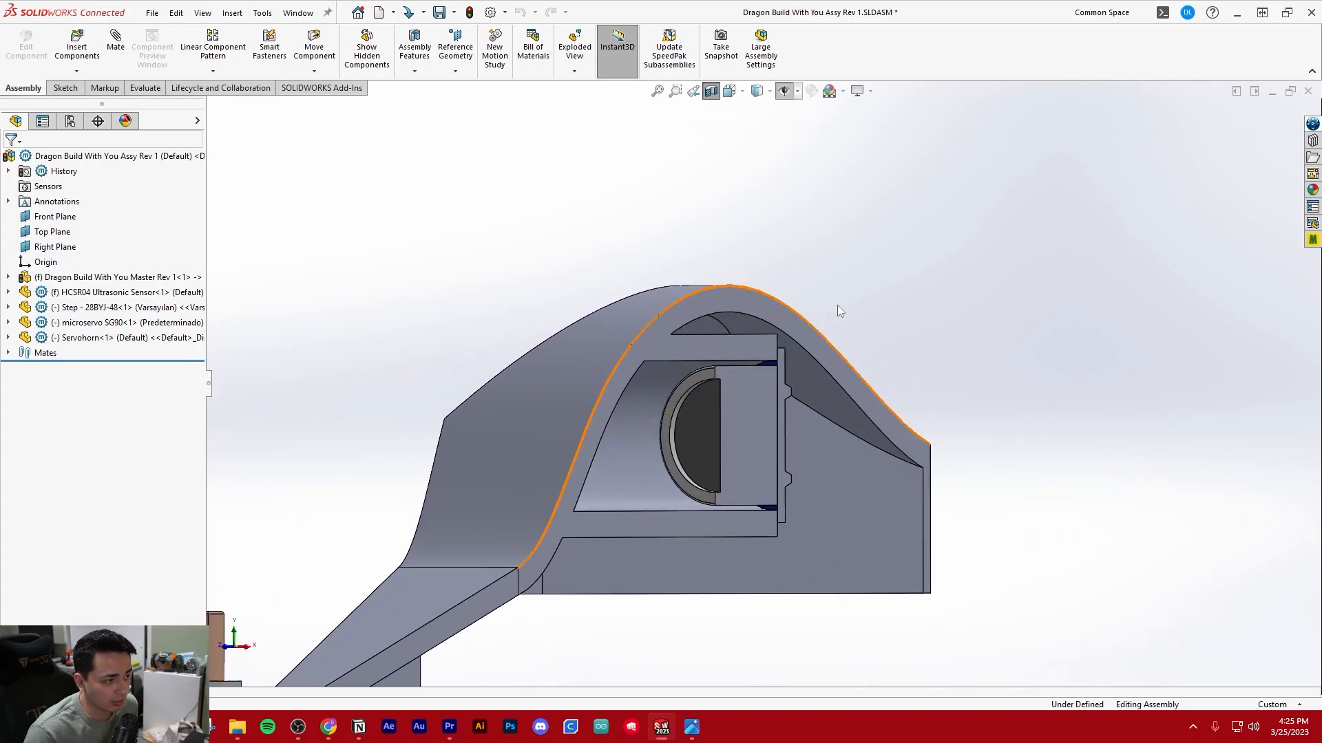
{"action": "key", "text": "ctrl+4"}
Replace the section with one on the Front Plane, shifted to cut across the head in front of the sensor
{"action": "left_click", "coordinate": [711, 95]}
{"action": "left_click", "coordinate": [711, 95]}
{"action": "middle_click_drag", "start_coordinate": [737, 271], "coordinate": [695, 550]}
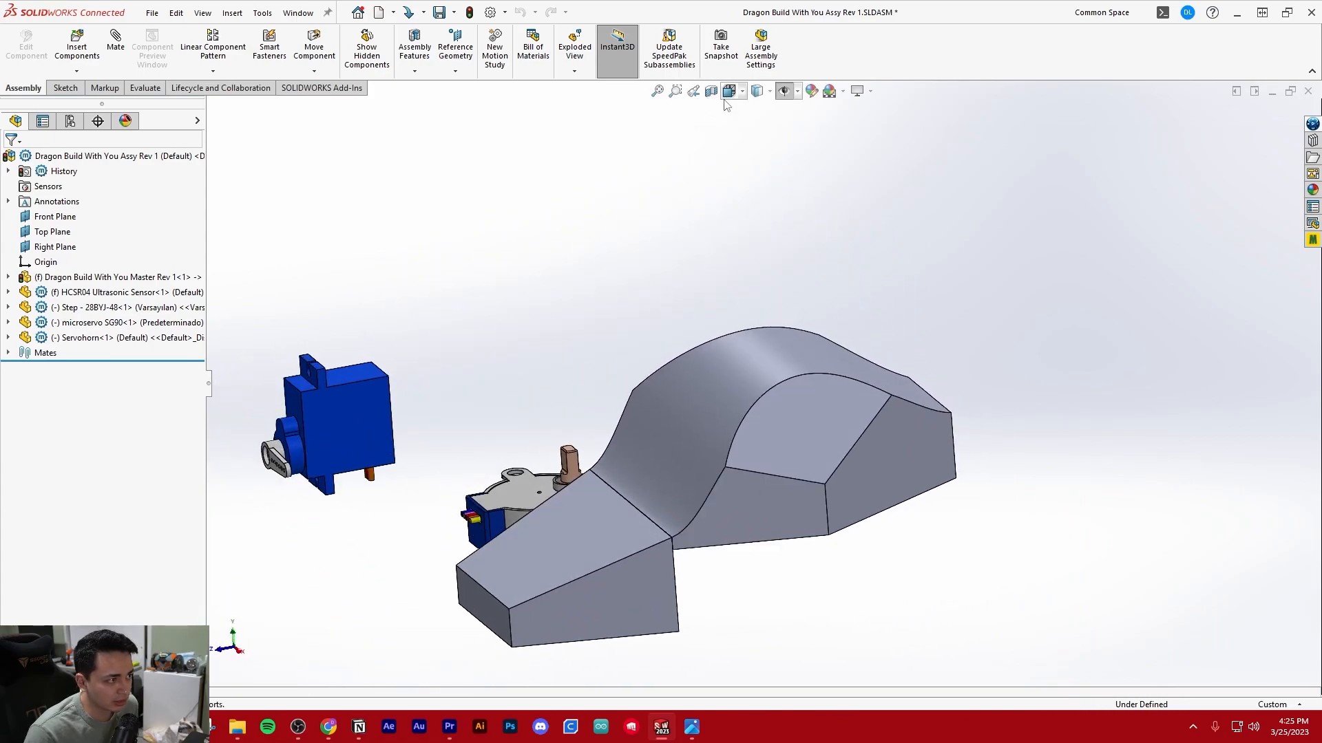
{"action": "left_click", "coordinate": [715, 98]}
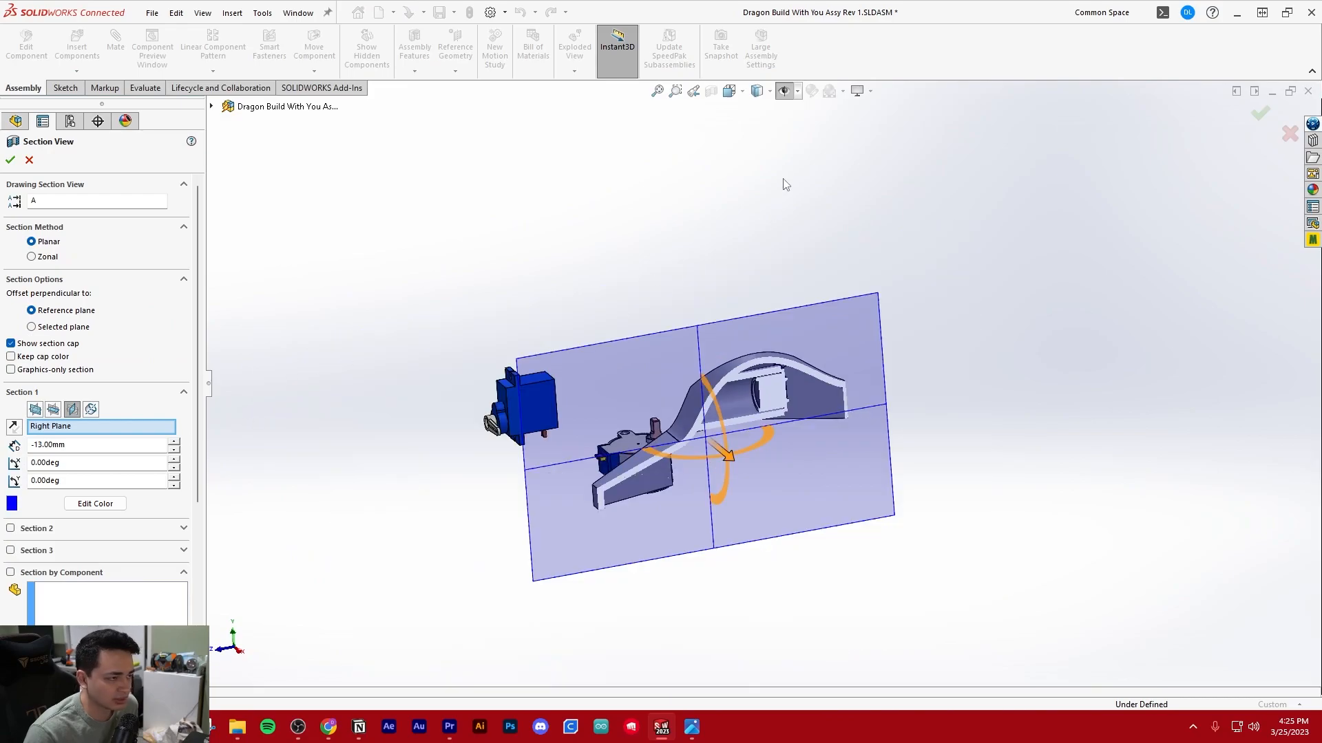
{"action": "middle_click_drag", "start_coordinate": [786, 191], "coordinate": [852, 255]}
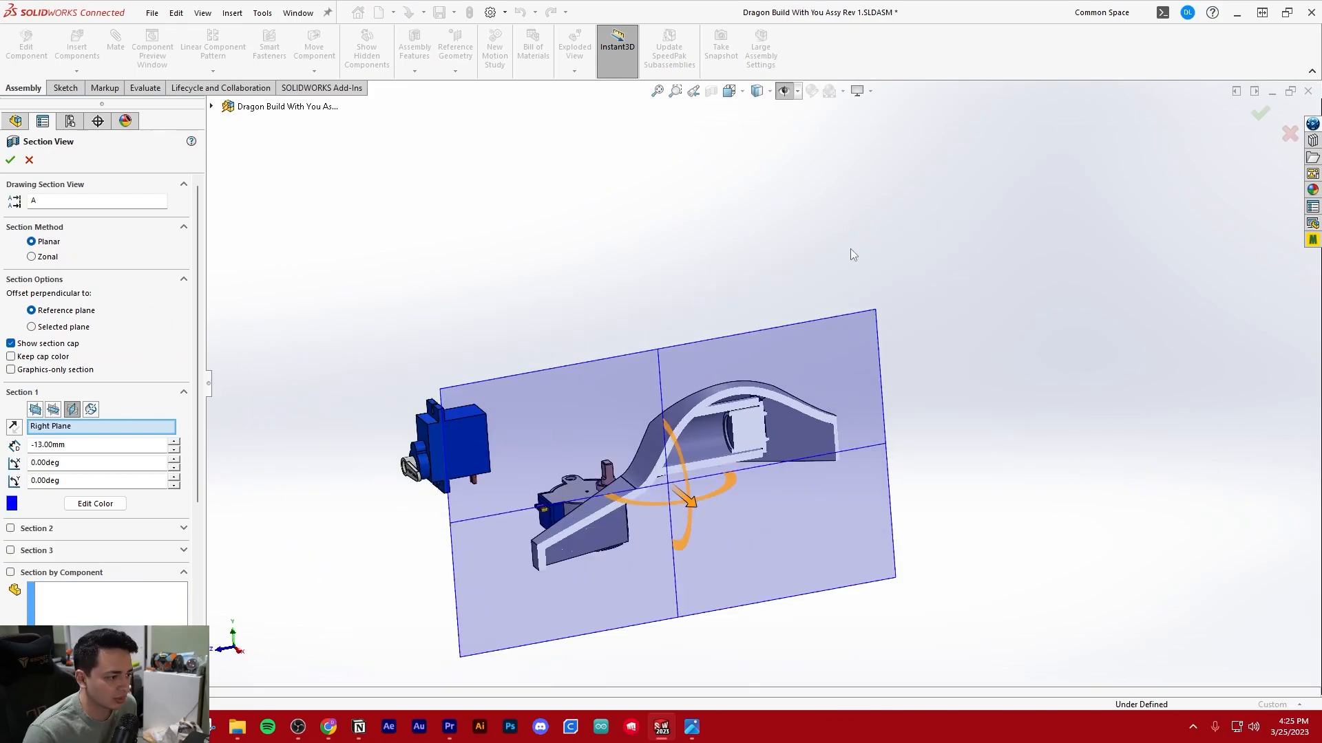
{"action": "left_click", "coordinate": [35, 410]}
{"action": "left_click_drag", "start_coordinate": [548, 481], "coordinate": [642, 474]}
{"action": "scroll", "coordinate": [736, 450], "scroll_direction": "down", "scroll_amount": 4}
{"action": "middle_click_drag", "start_coordinate": [737, 450], "coordinate": [796, 423]}
{"action": "key", "text": "Escape"}
Examine the two clearance rings around the sensor barrels, crystal housing and header pins in the cross section
{"action": "scroll", "coordinate": [559, 451], "scroll_direction": "down", "scroll_amount": 5}
{"action": "middle_click_drag", "start_coordinate": [559, 497], "coordinate": [589, 448]}
{"action": "scroll", "coordinate": [589, 447], "scroll_direction": "up", "scroll_amount": 2}
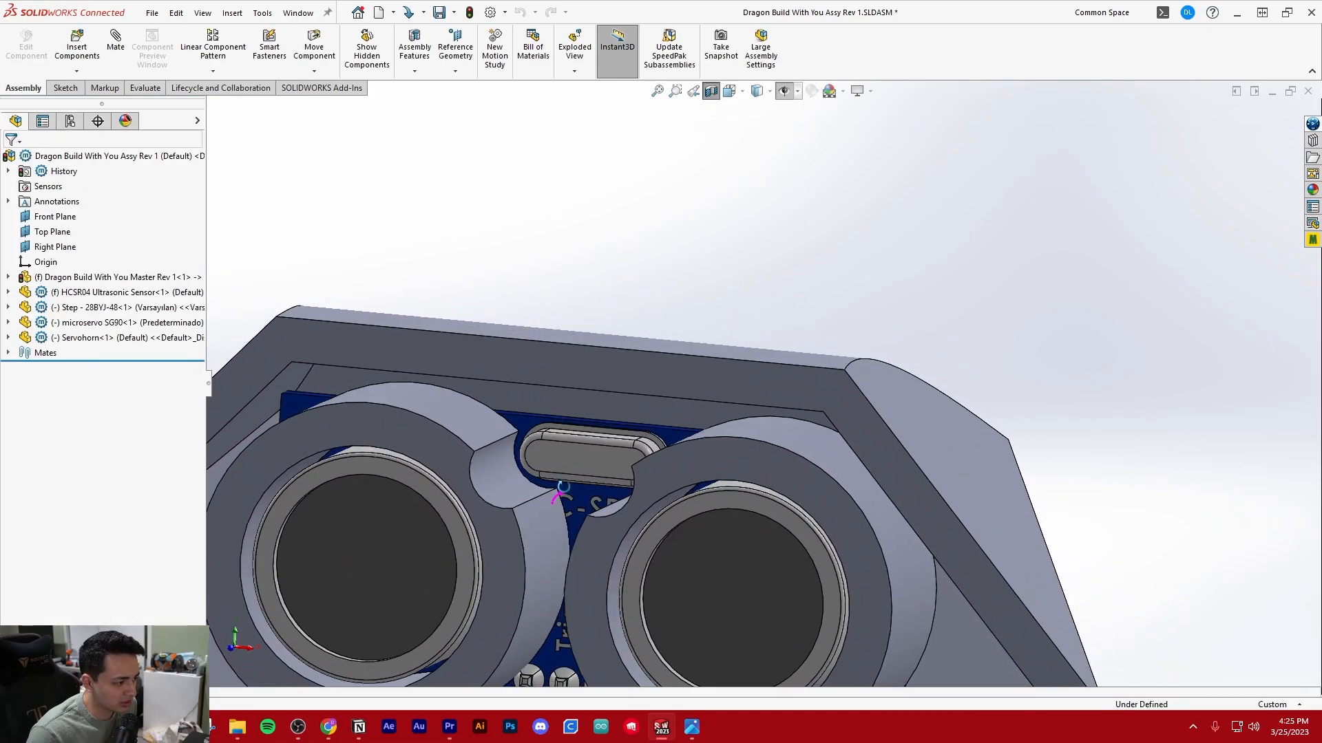
{"action": "scroll", "coordinate": [580, 455], "scroll_direction": "up", "scroll_amount": 6}
{"action": "middle_click_drag", "start_coordinate": [700, 468], "coordinate": [626, 506]}
{"action": "scroll", "coordinate": [685, 519], "scroll_direction": "down", "scroll_amount": 5}
{"action": "scroll", "coordinate": [621, 513], "scroll_direction": "down", "scroll_amount": 5}
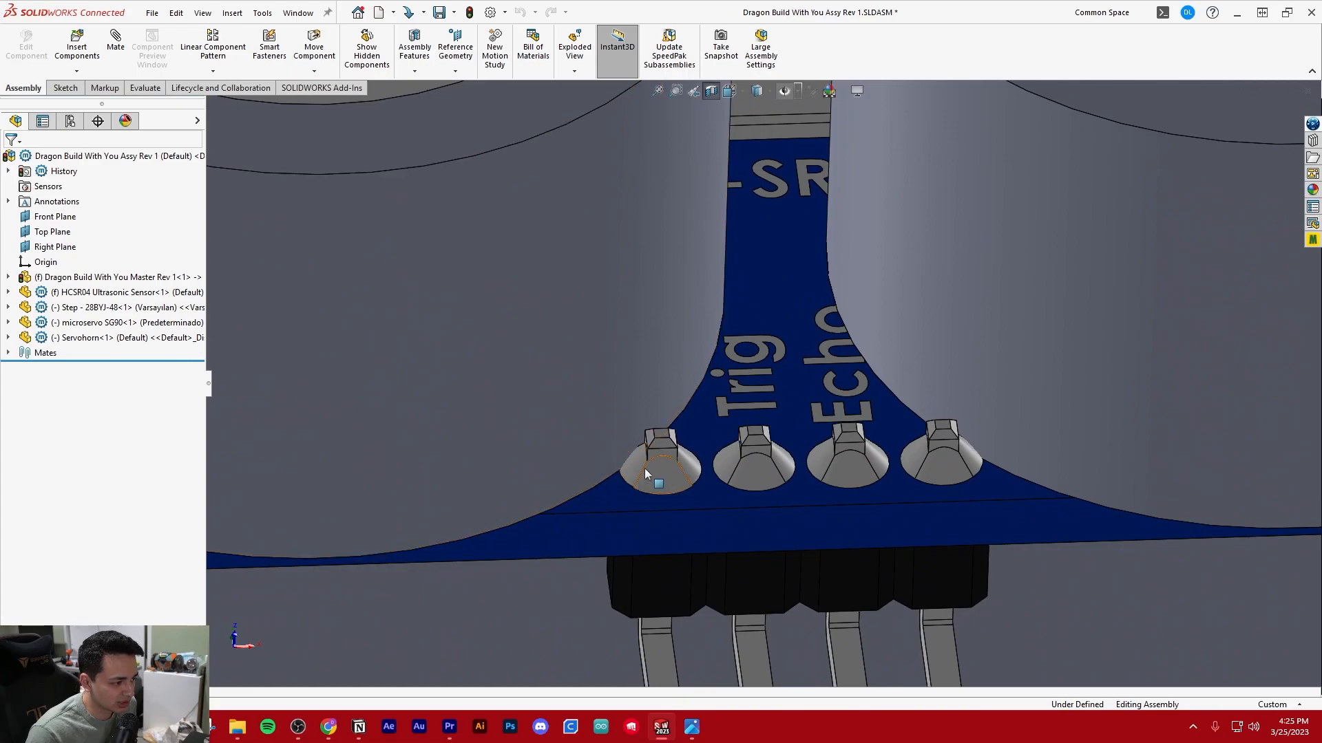
{"action": "scroll", "coordinate": [650, 474], "scroll_direction": "up", "scroll_amount": 7}
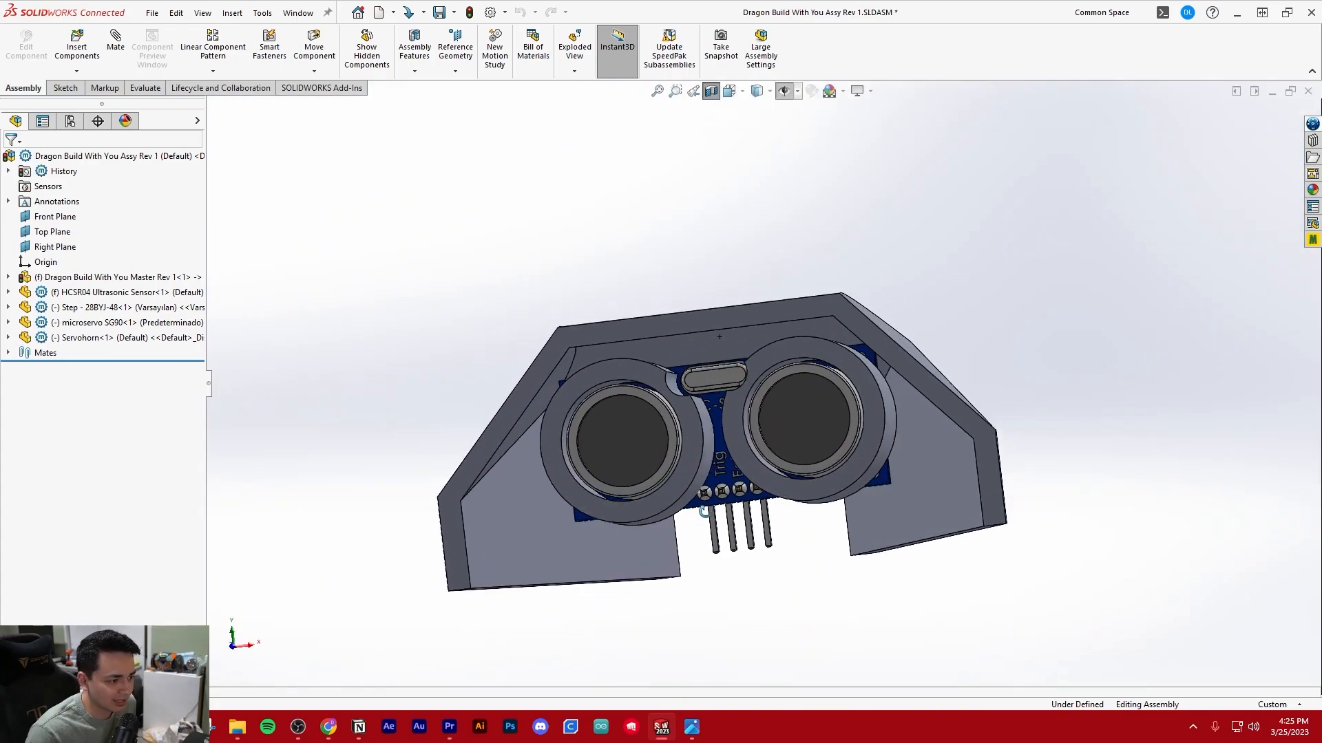